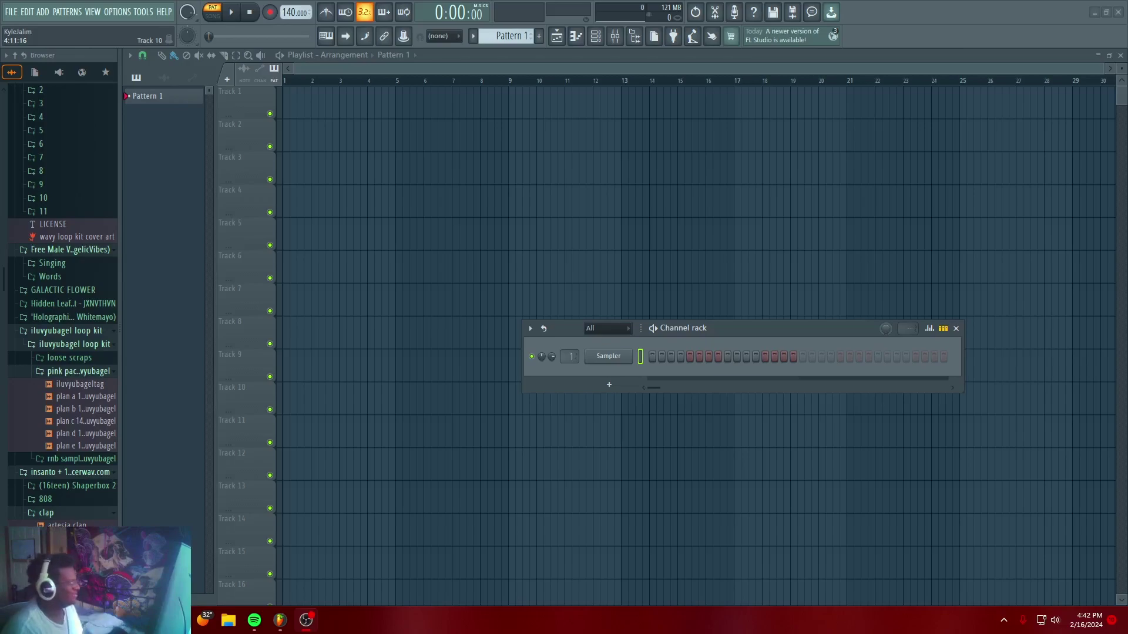
Browse through the sound kit folders and open the Sample Me Please vol 1.5 folder
scroll(38, 441, down, 10)
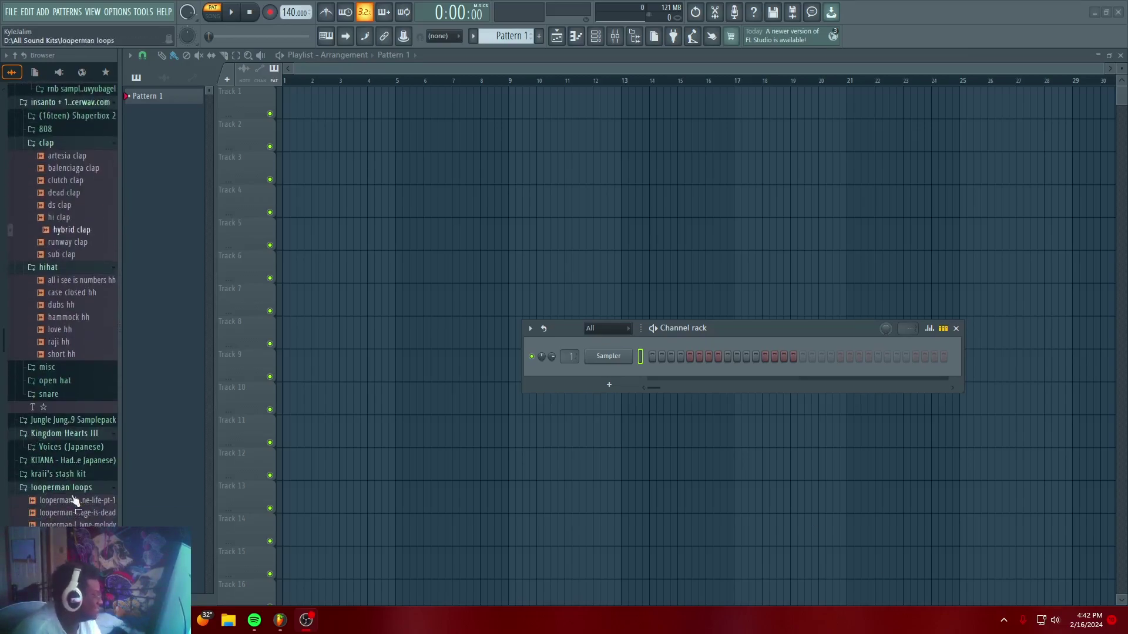
scroll(77, 437, down, 6)
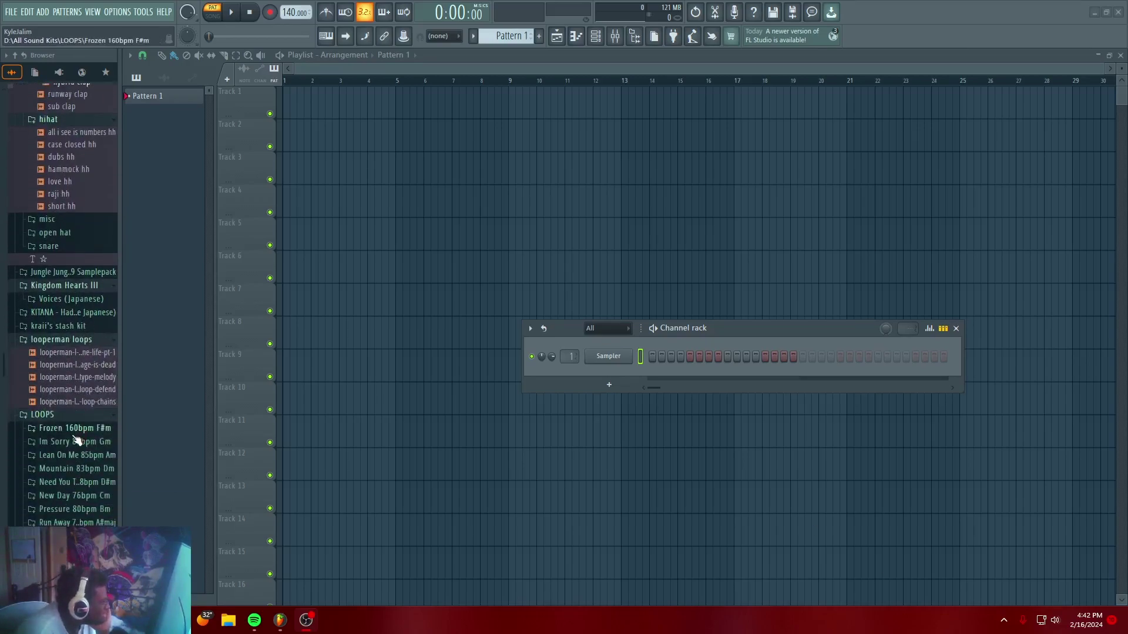
scroll(68, 439, down, 2)
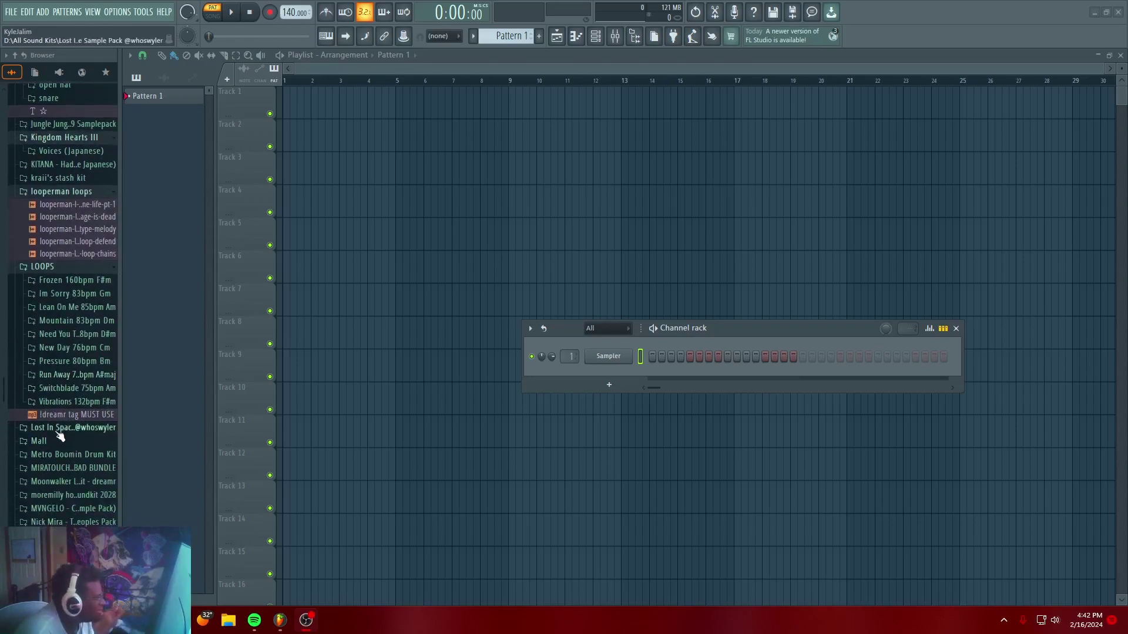
scroll(47, 426, down, 8)
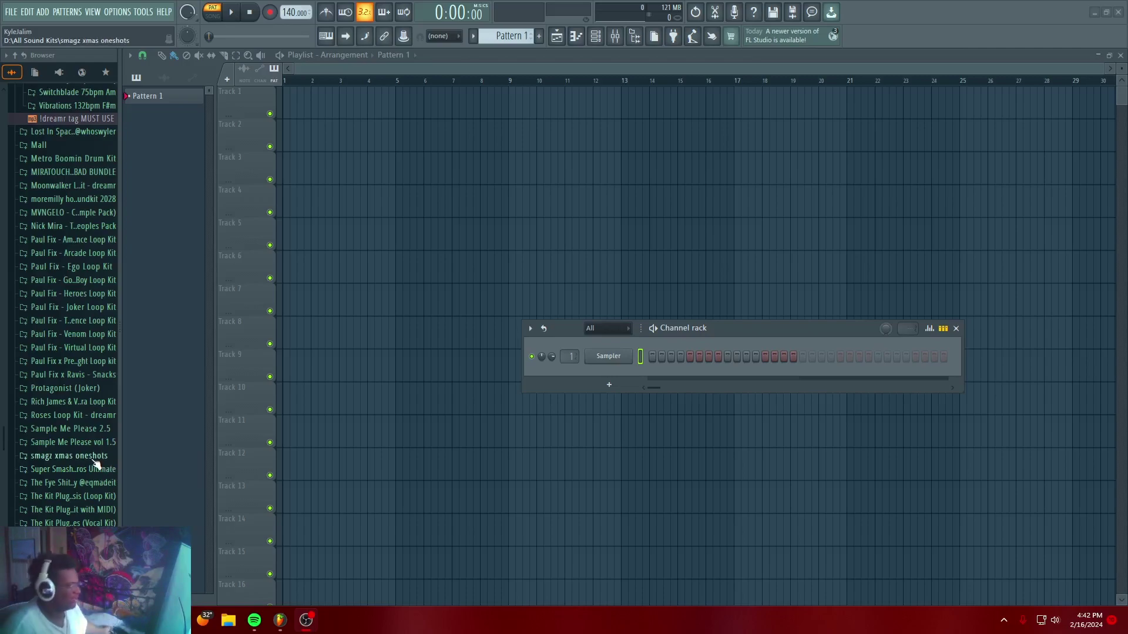
scroll(65, 456, down, 4)
click(71, 456)
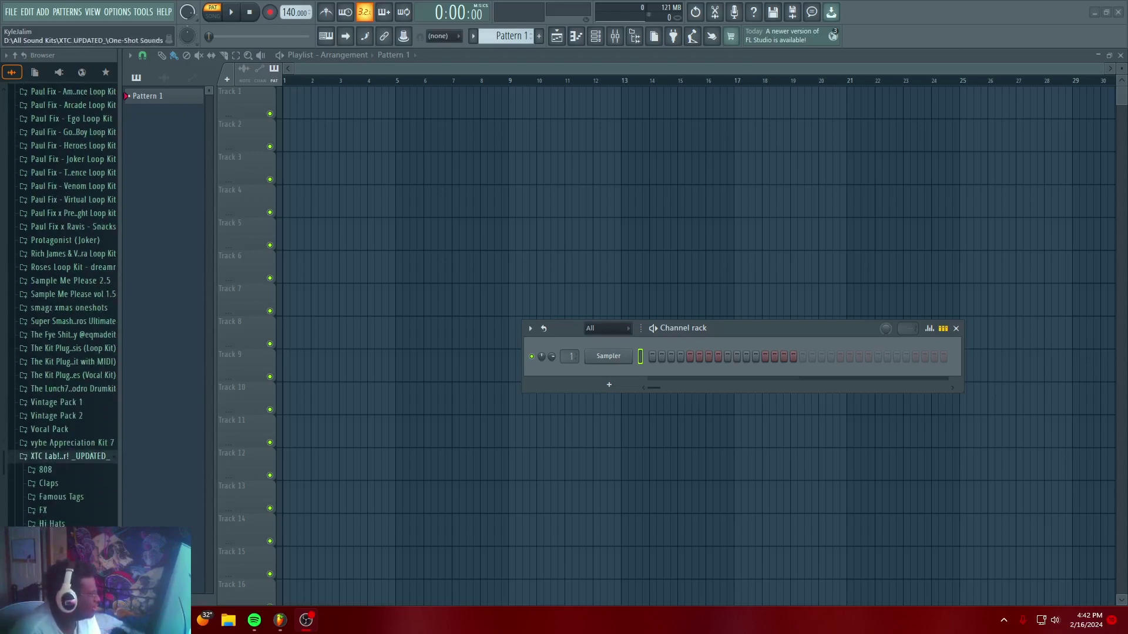
click(65, 458)
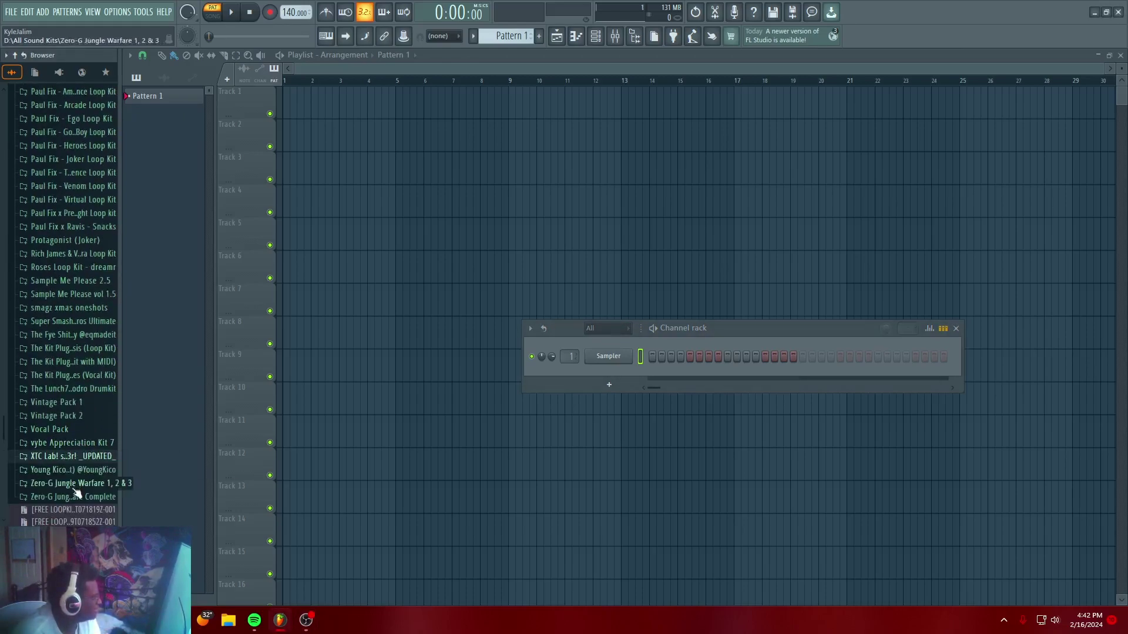
scroll(75, 470, up, 5)
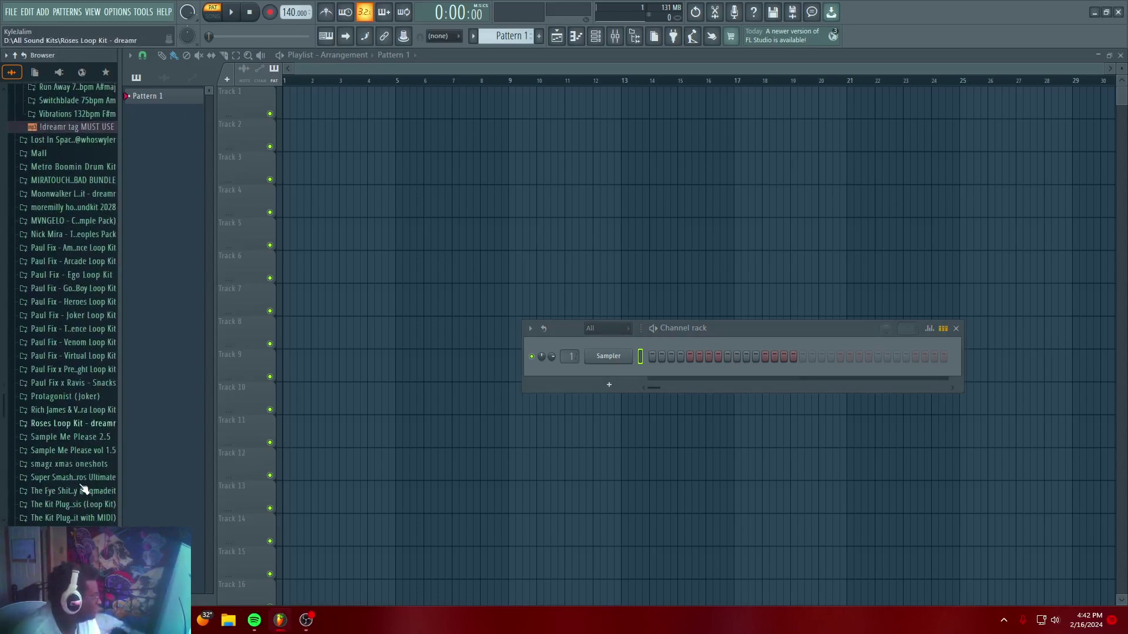
click(96, 443)
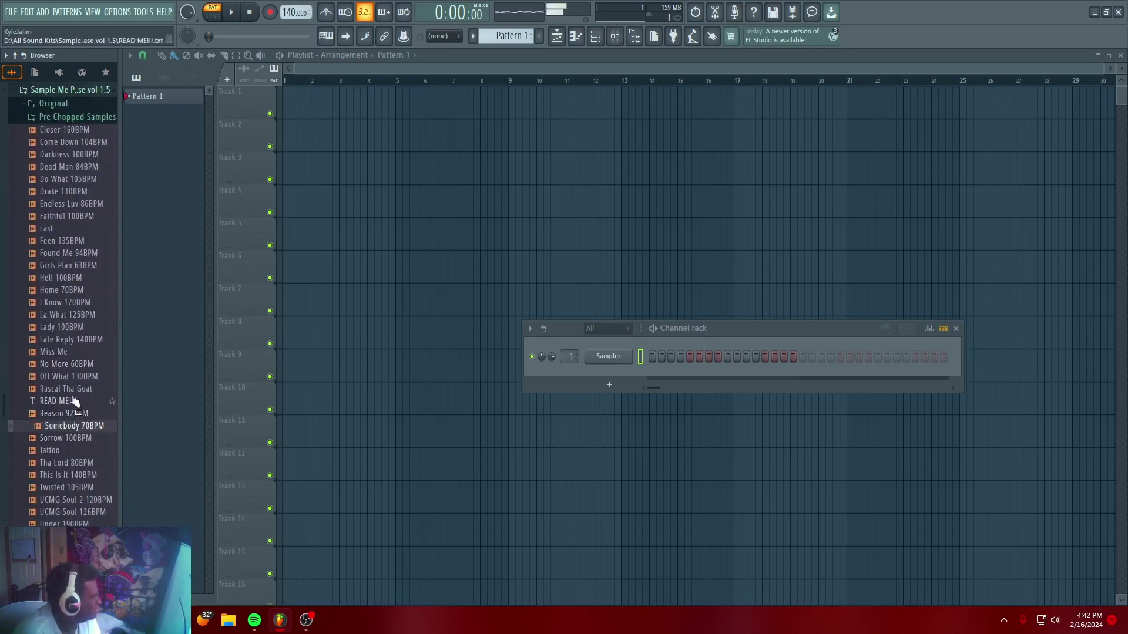
Audition samples in the Sample Me Please vol 1.5 folder, including Closer 160BPM, Under 190BPM and Sorrow 100BPM
scroll(71, 388, up, 3)
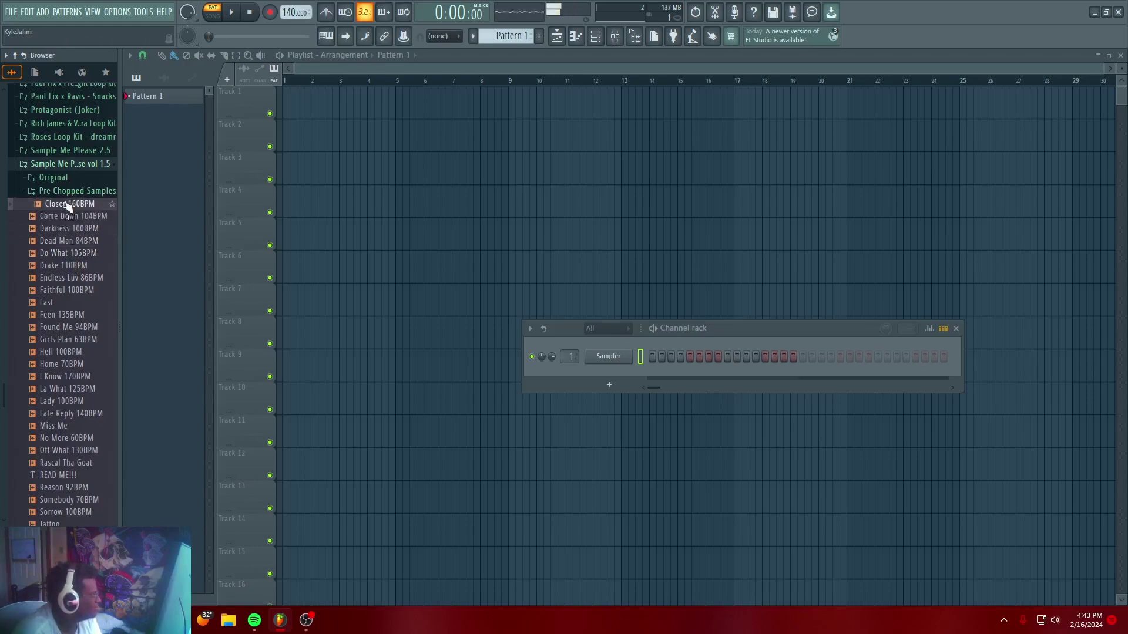
scroll(34, 448, down, 10)
scroll(34, 448, up, 2)
click(81, 324)
click(79, 318)
click(75, 325)
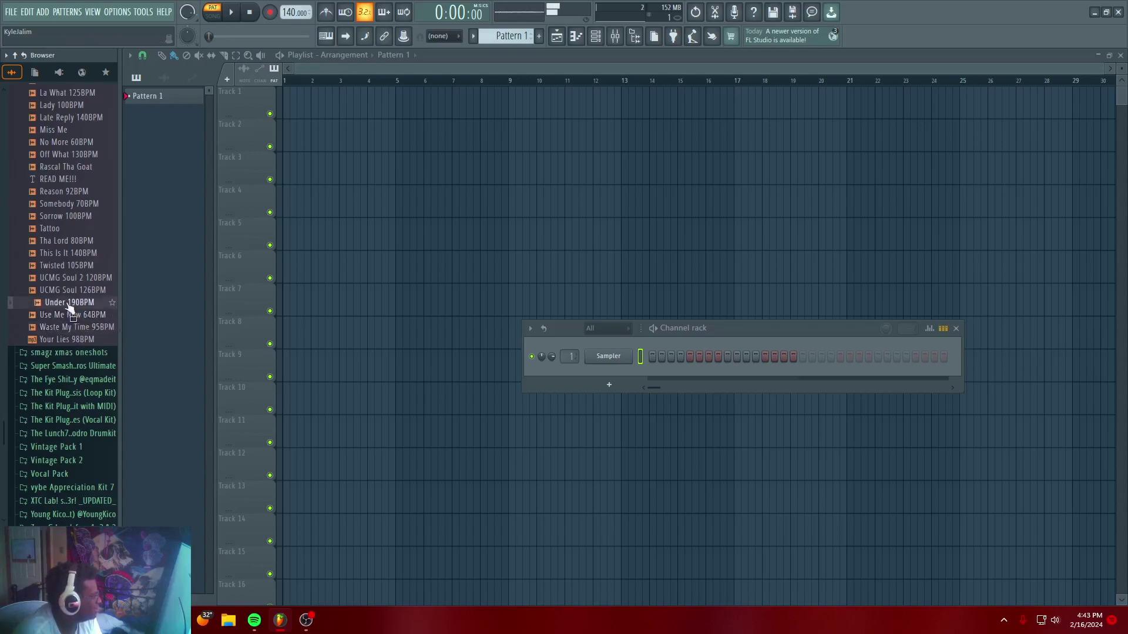
click(67, 304)
scroll(67, 312, up, 4)
drag(92, 450, 75, 393)
click(69, 377)
click(73, 364)
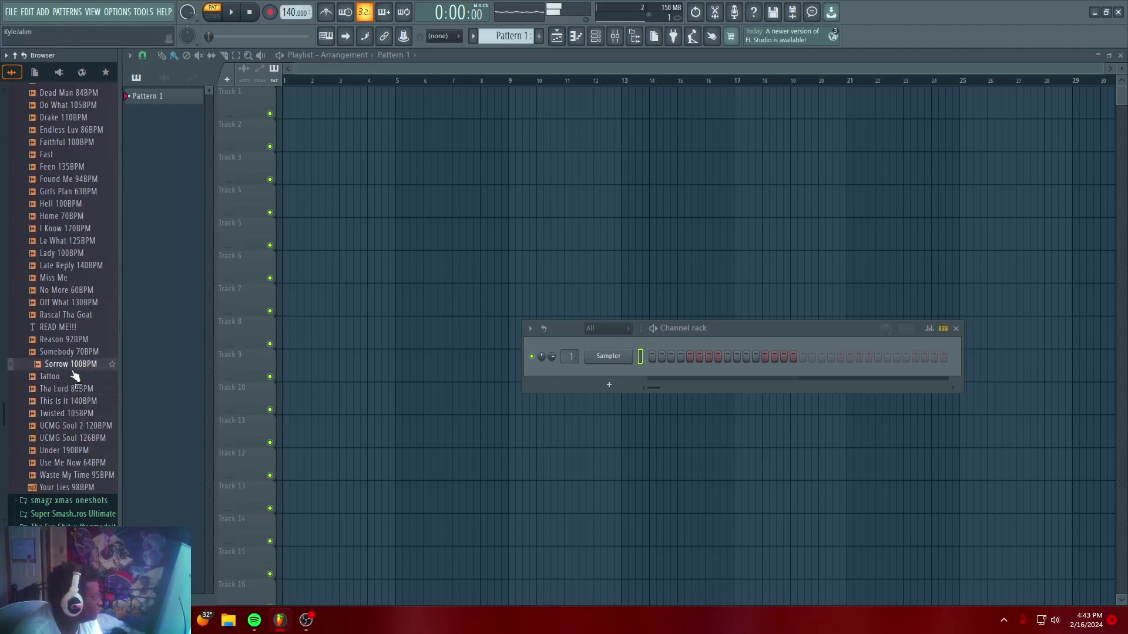
Preview the Somebody 70BPM sample and place it on Track 1 of the playlist, starting at bar 1
scroll(71, 366, up, 2)
click(59, 427)
drag(61, 418, 64, 430)
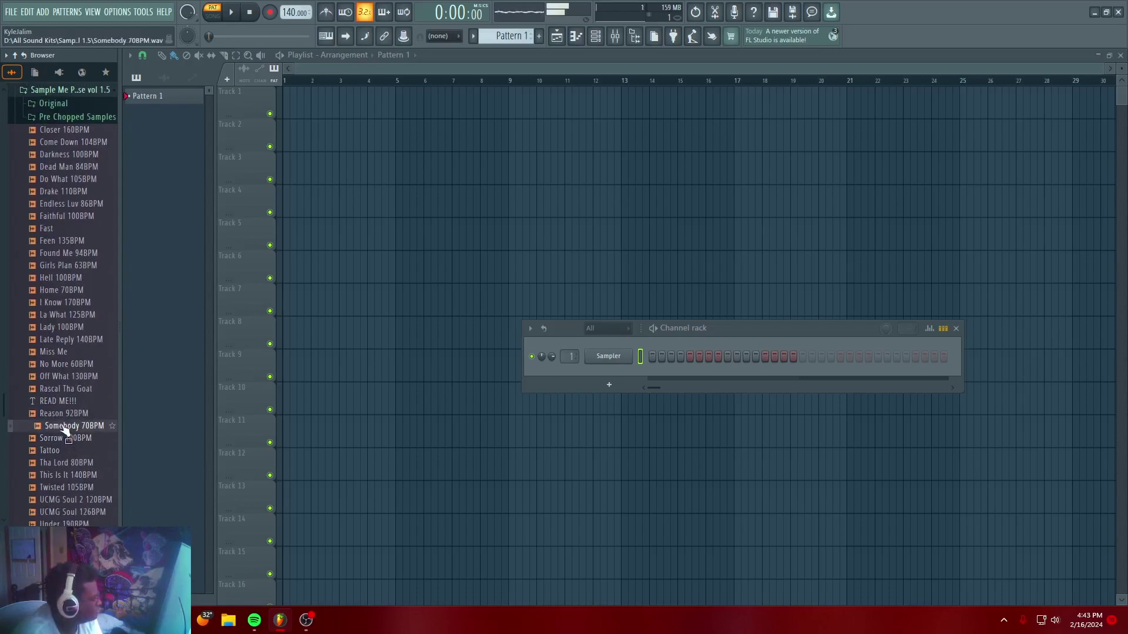
drag(129, 397, 345, 104)
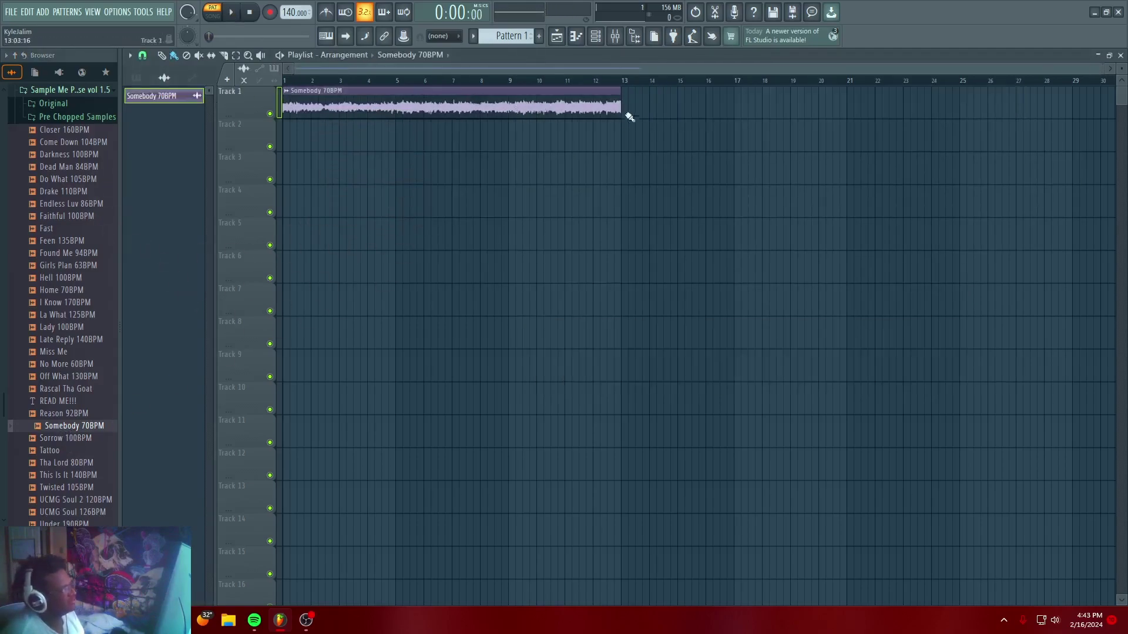
Shorten the Somebody 70BPM clip to 8 bars and play the arrangement in song mode
drag(621, 115, 581, 114)
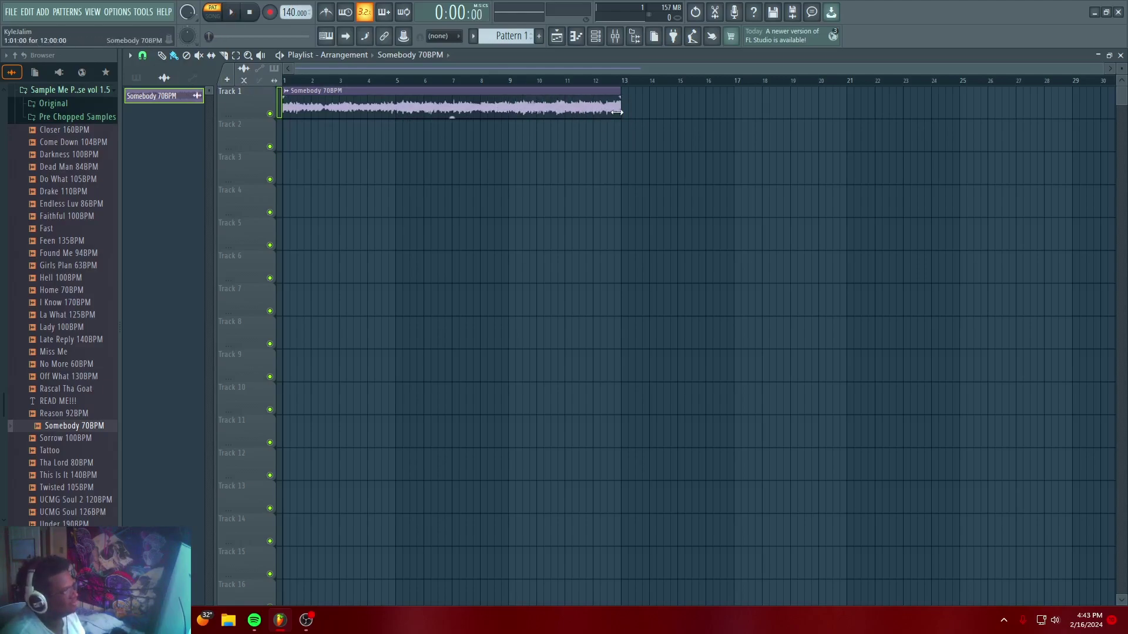
drag(614, 110, 510, 106)
click(213, 11)
key(space)
key(space)
key(space)
Open the Somebody 70BPM clip's channel settings, set its stretch time to Project tempo and listen to the result
double_click(334, 92)
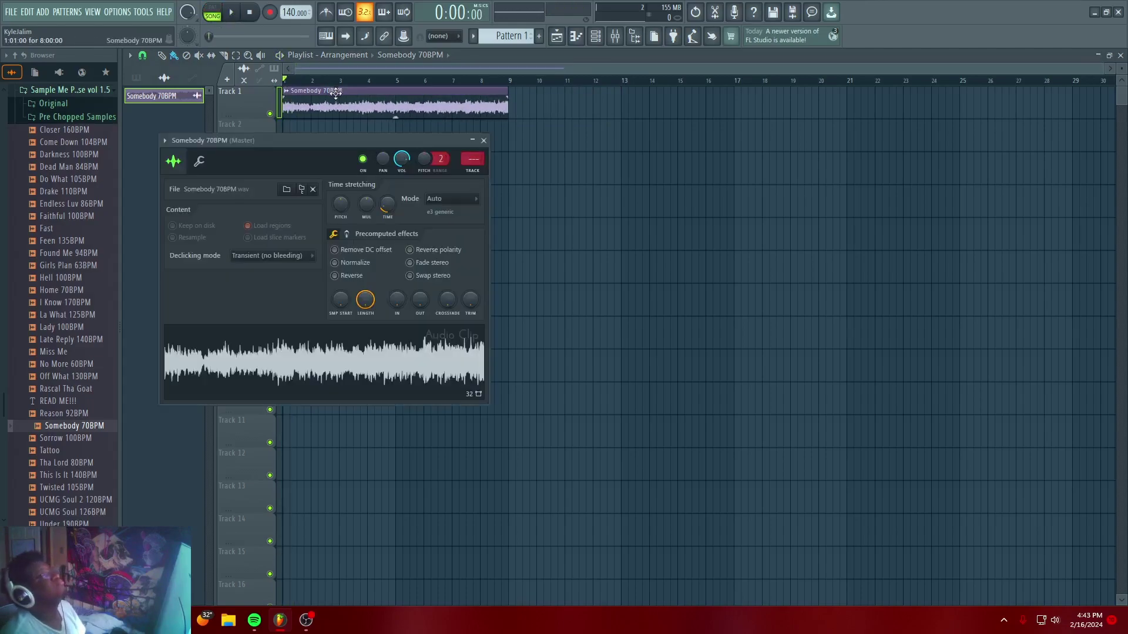
right_click(383, 214)
click(415, 230)
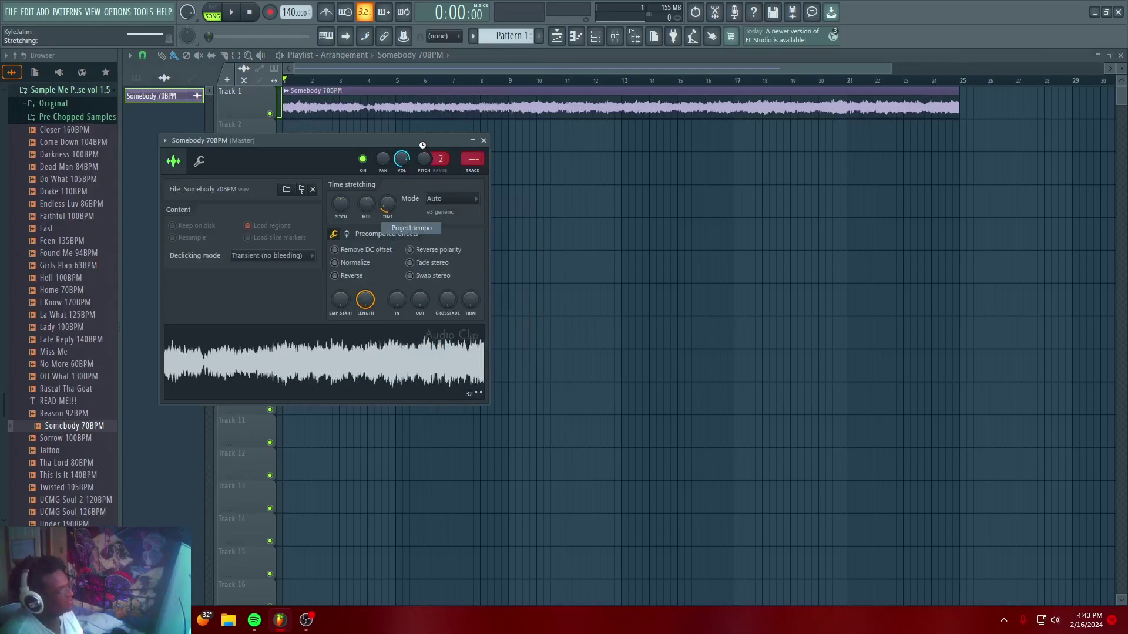
key(space)
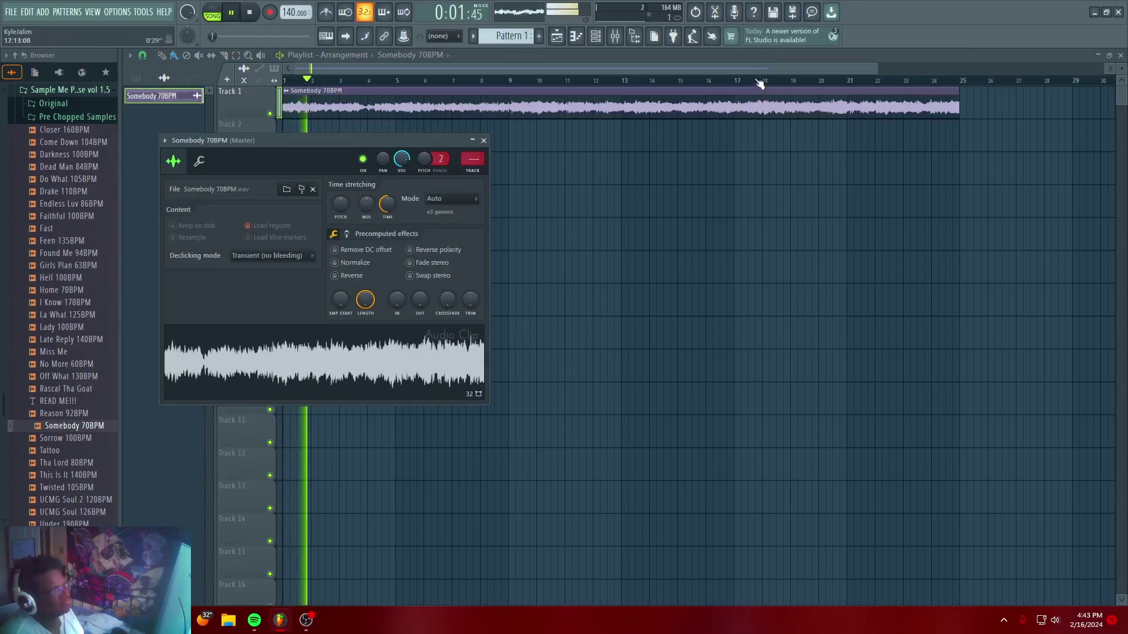
key(space)
Set the project tempo to 80 BPM and restretch all channels
right_click(284, 19)
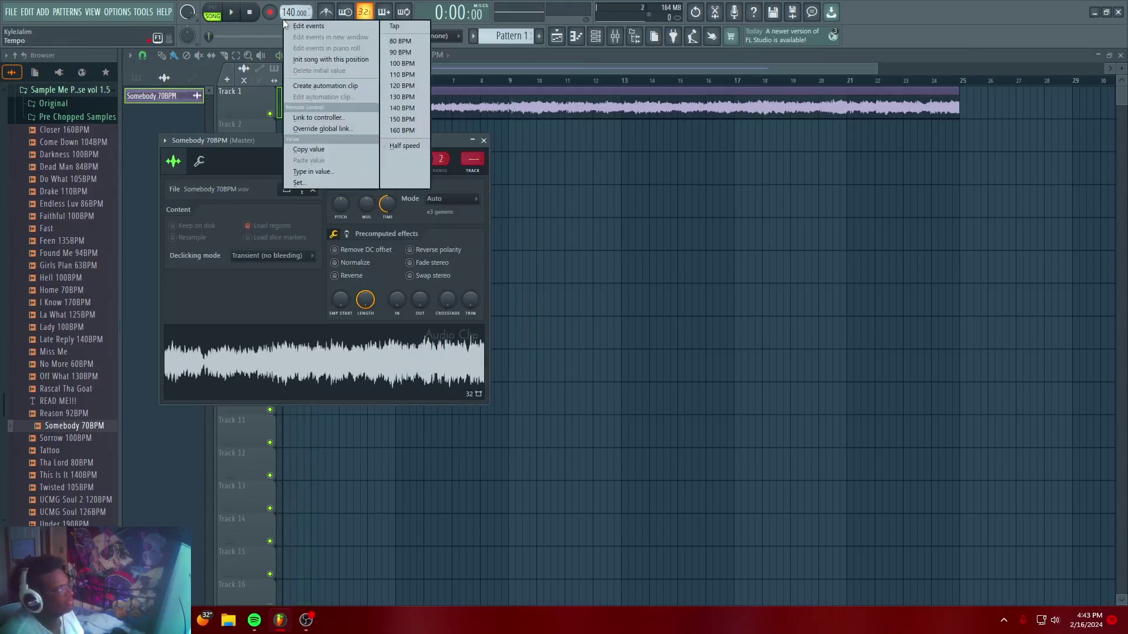
click(399, 41)
click(573, 341)
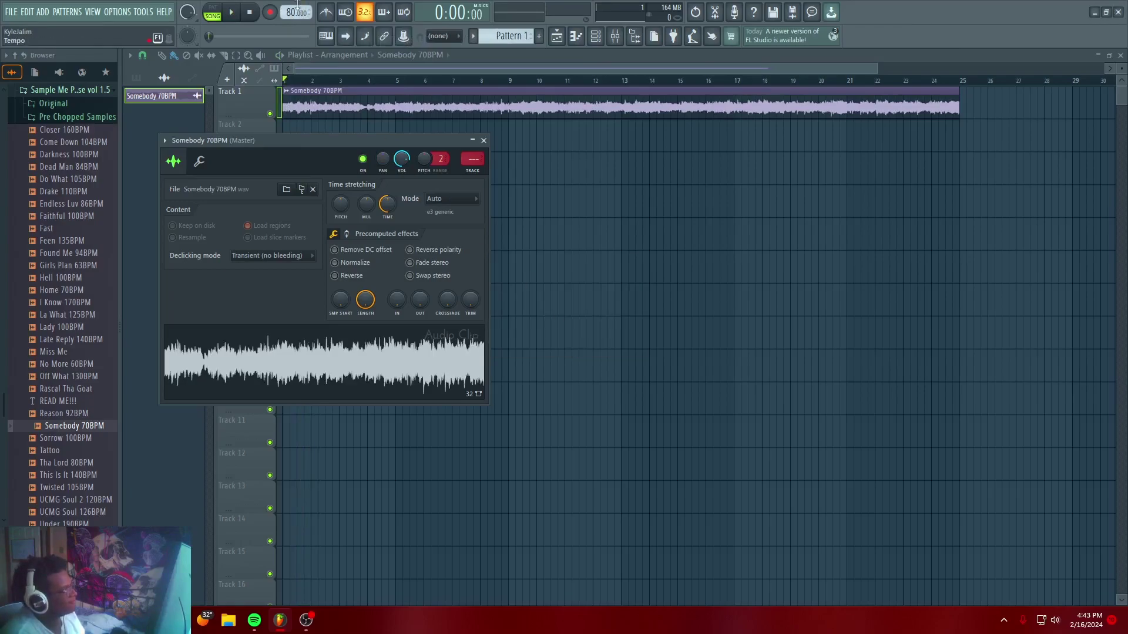
scroll(294, 13, down, 1)
click(581, 339)
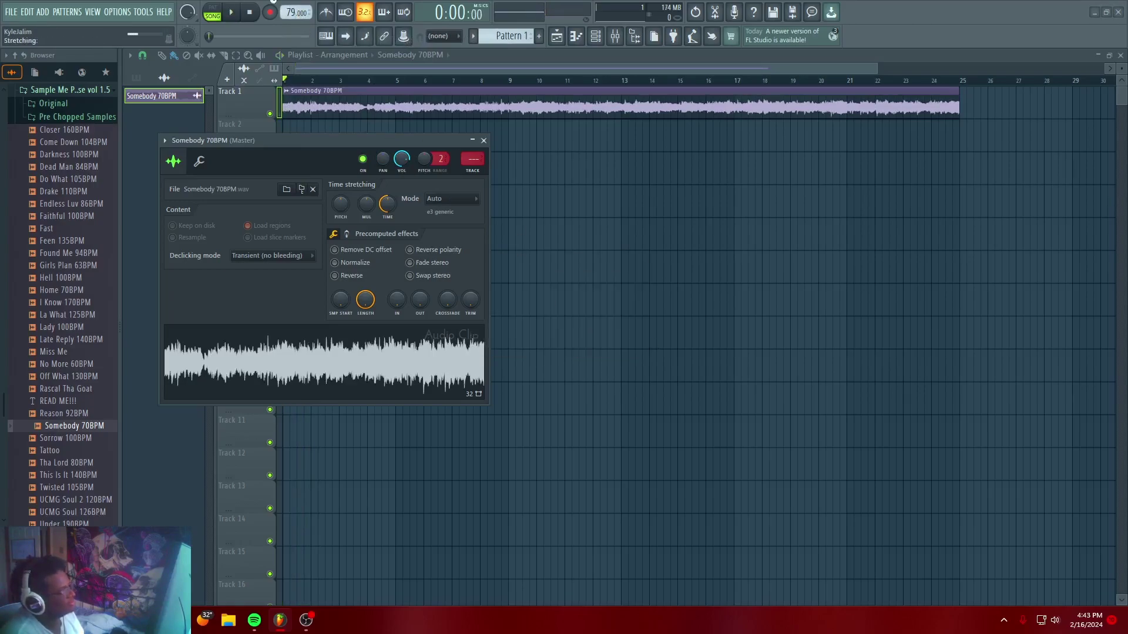
right_click(296, 14)
click(411, 36)
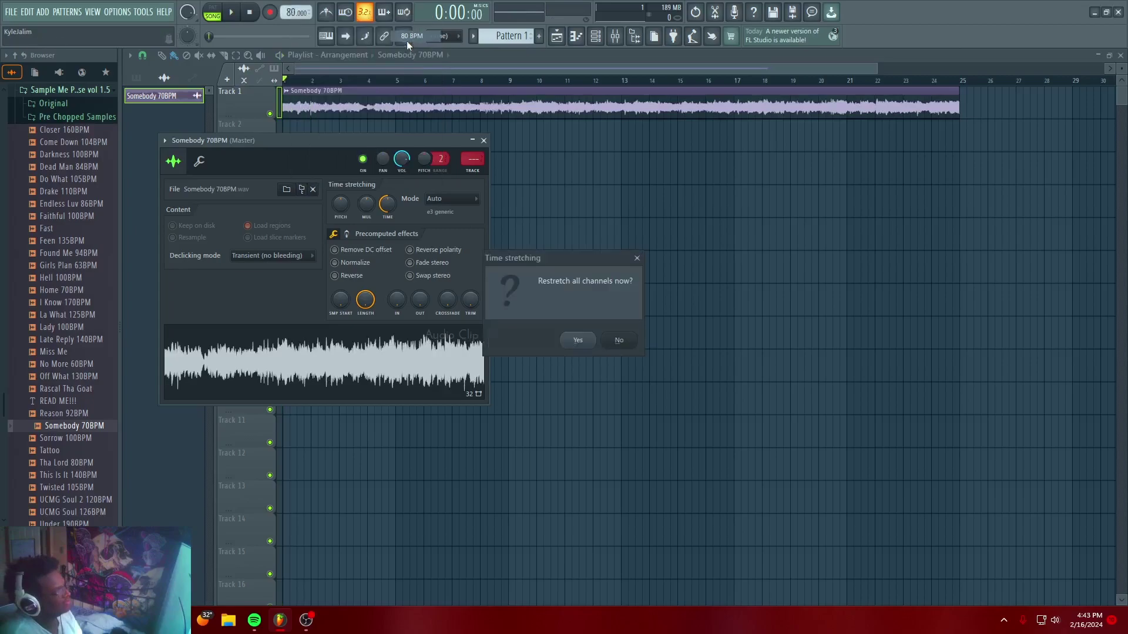
click(576, 341)
Fit the clip's stretch time to the 80 BPM project tempo, start playback and close the clip settings
right_click(388, 204)
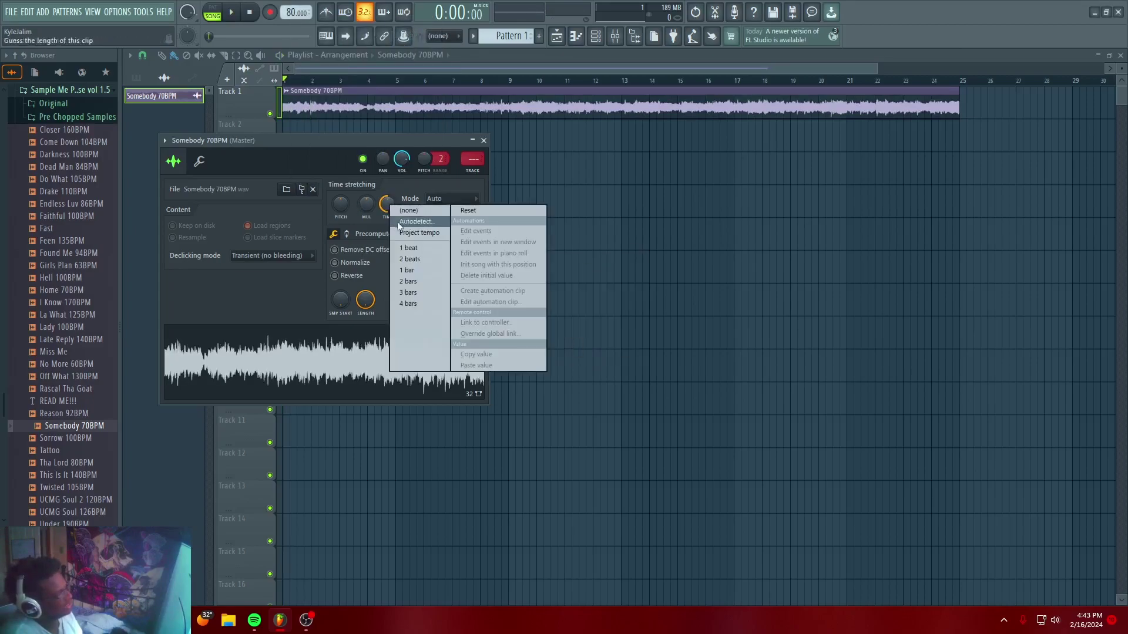
click(417, 246)
key(space)
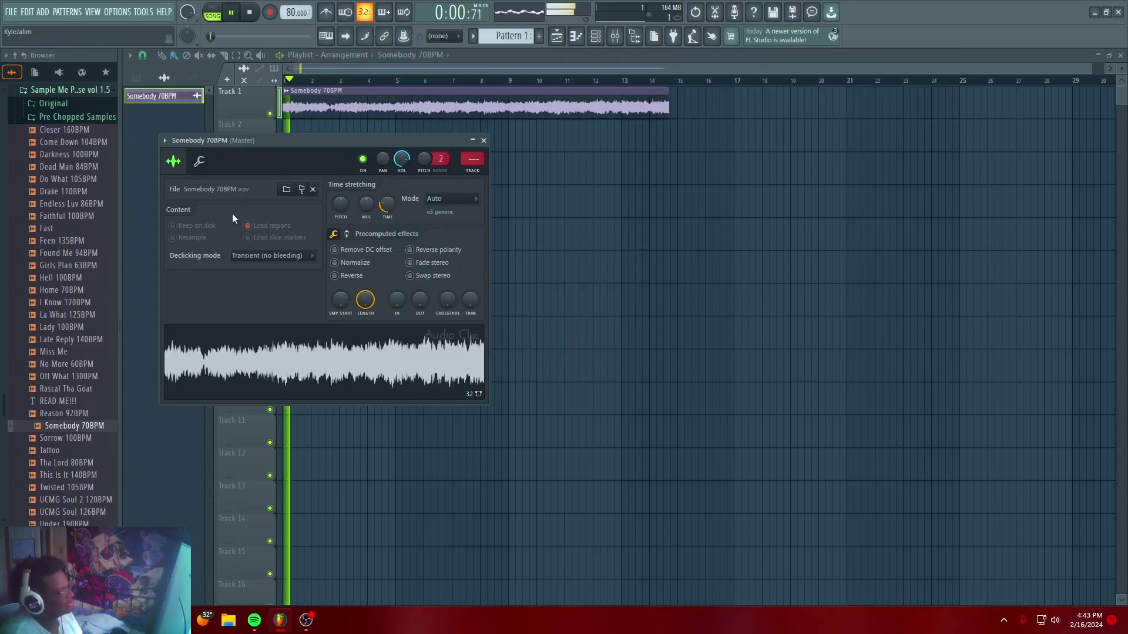
click(483, 141)
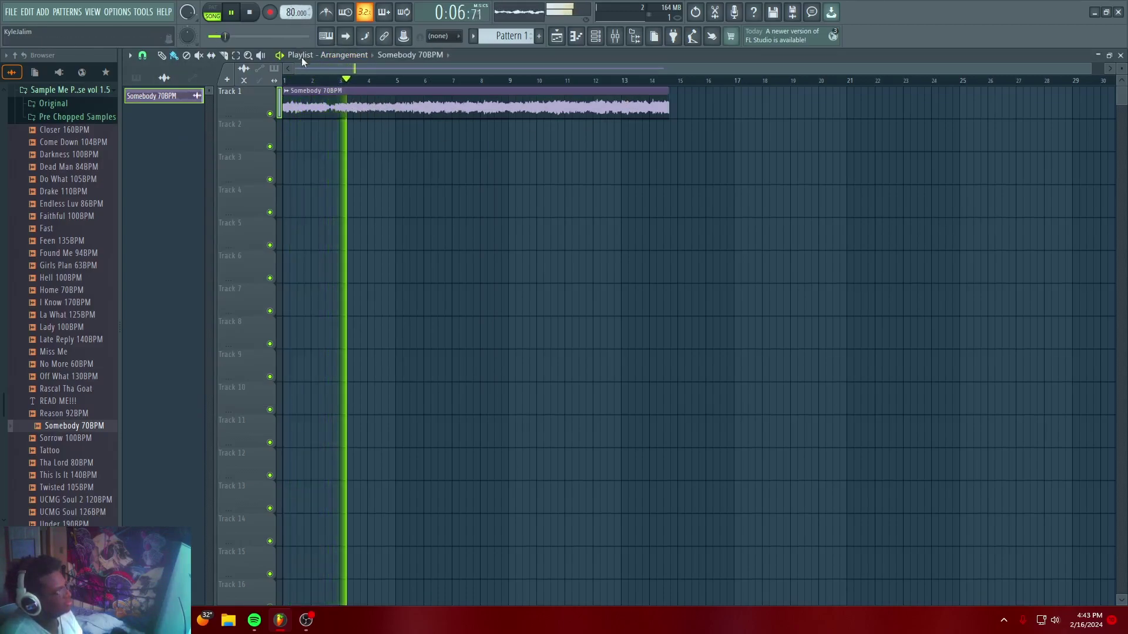
Lower the project tempo in 1 BPM increments to 70 BPM while the song plays, answering the restretch prompt each time
scroll(289, 13, down, 1)
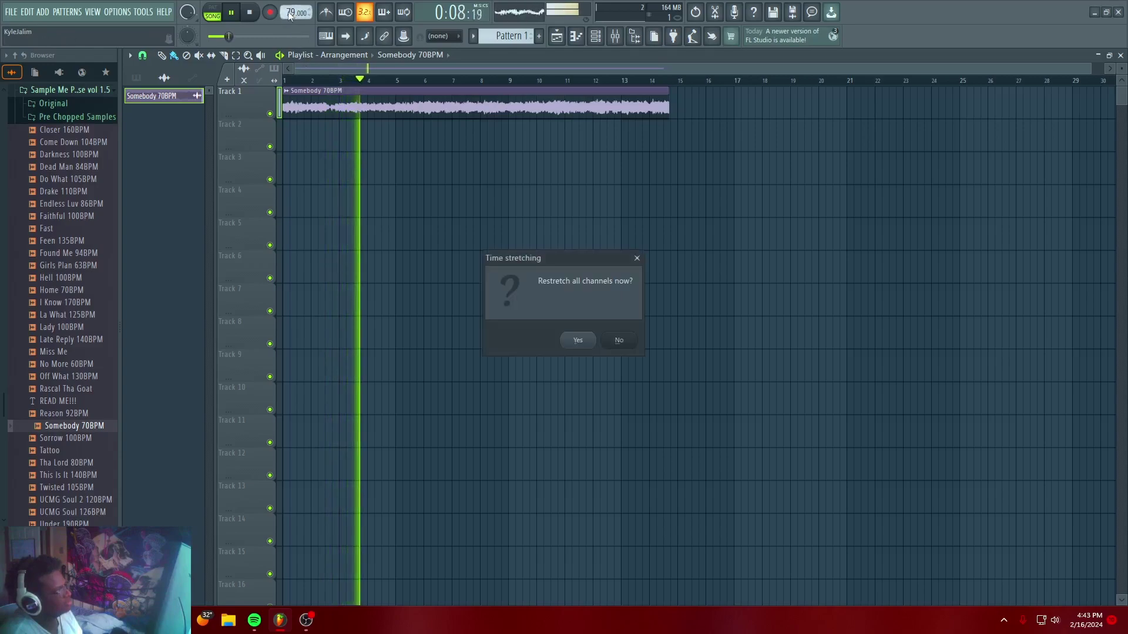
click(581, 339)
scroll(288, 13, down, 1)
click(580, 339)
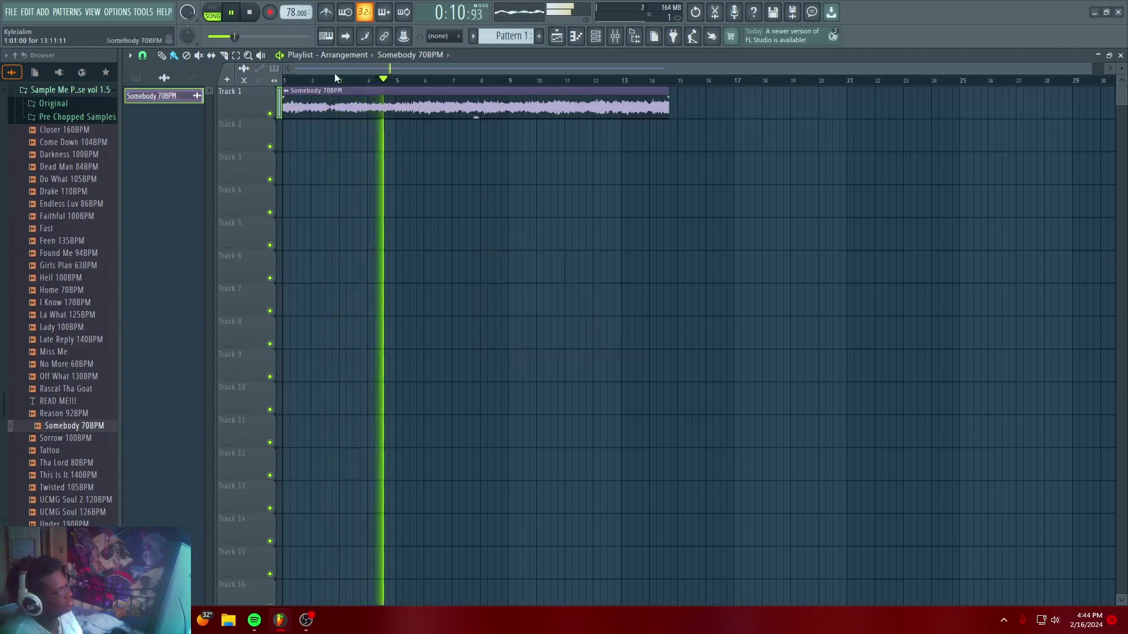
scroll(288, 14, down, 1)
click(578, 340)
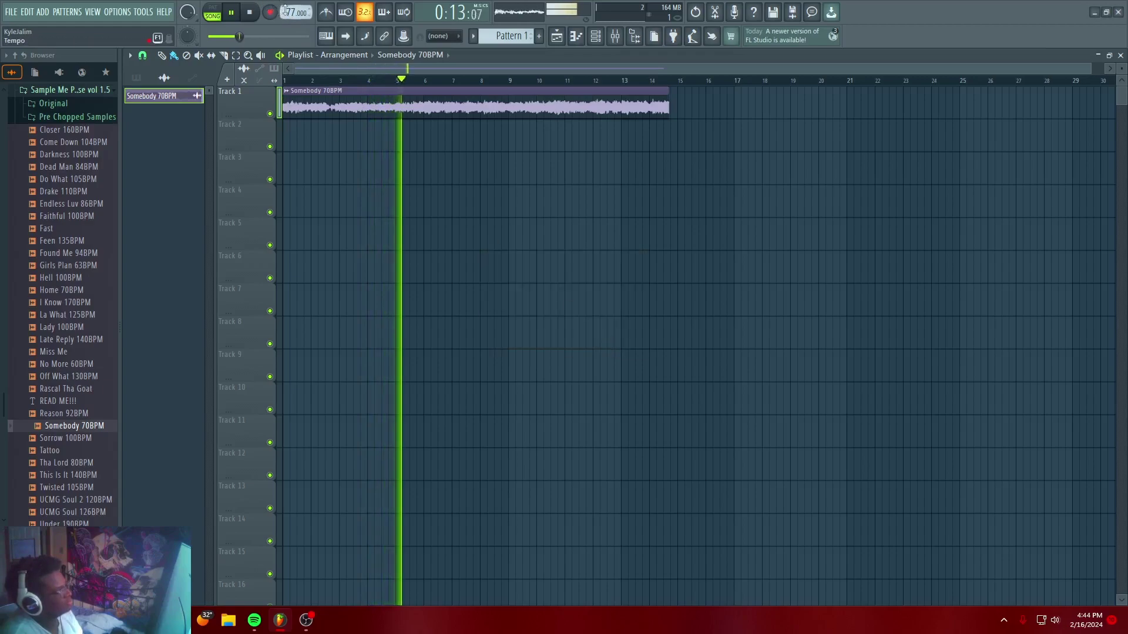
scroll(288, 13, down, 1)
click(621, 341)
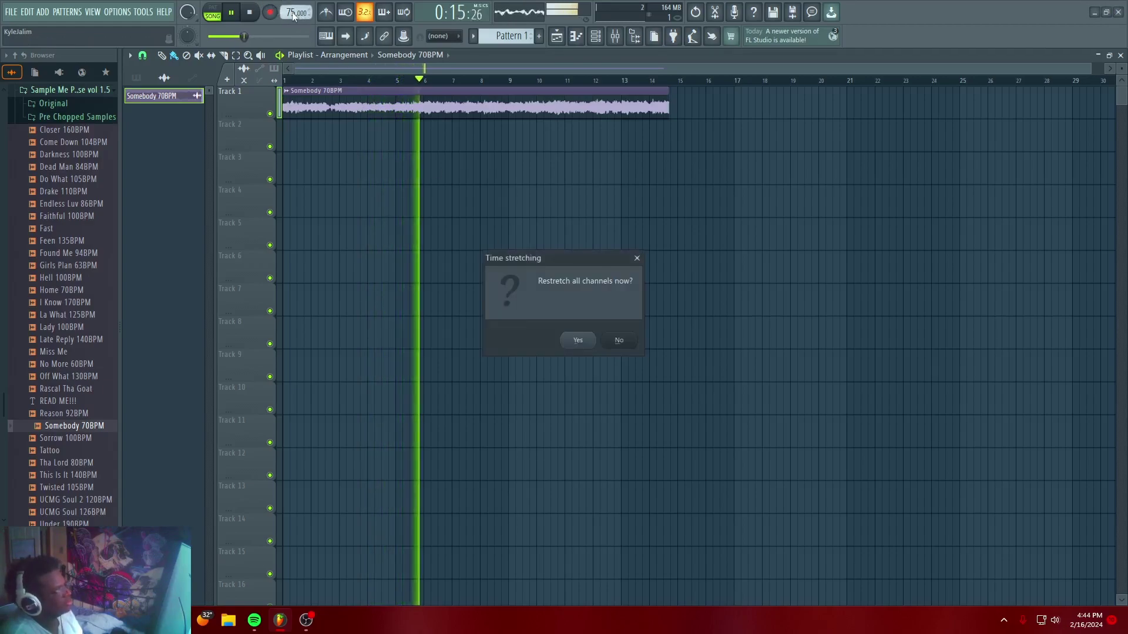
click(629, 340)
scroll(288, 13, down, 1)
click(620, 341)
scroll(287, 13, down, 1)
click(618, 340)
scroll(296, 13, down, 1)
click(617, 339)
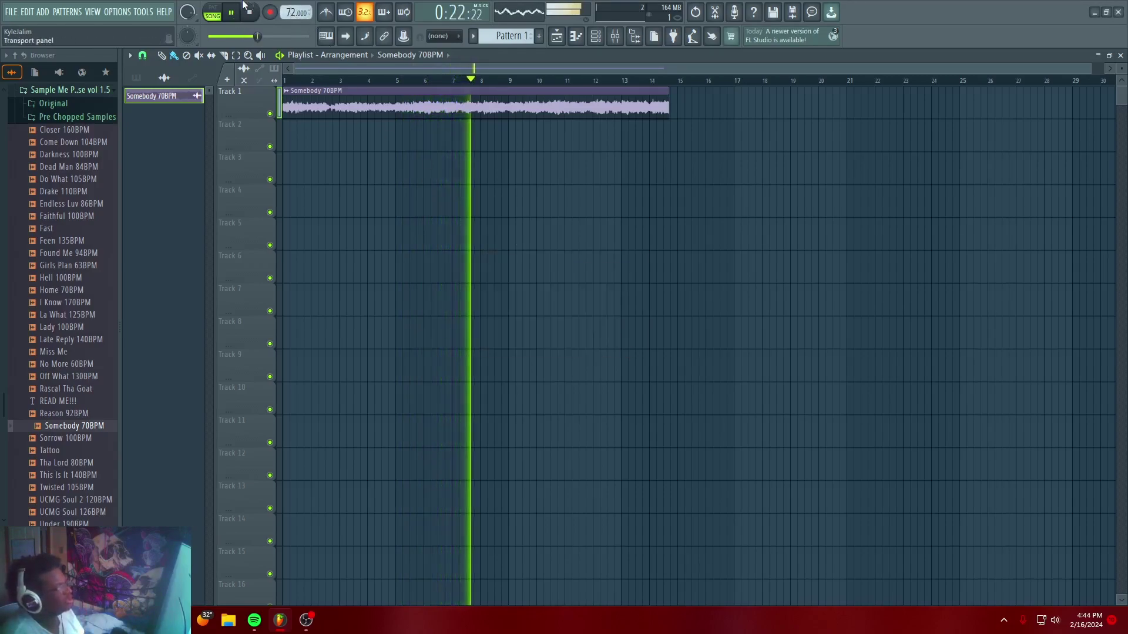
scroll(283, 8, down, 1)
click(617, 340)
scroll(289, 10, down, 1)
click(578, 340)
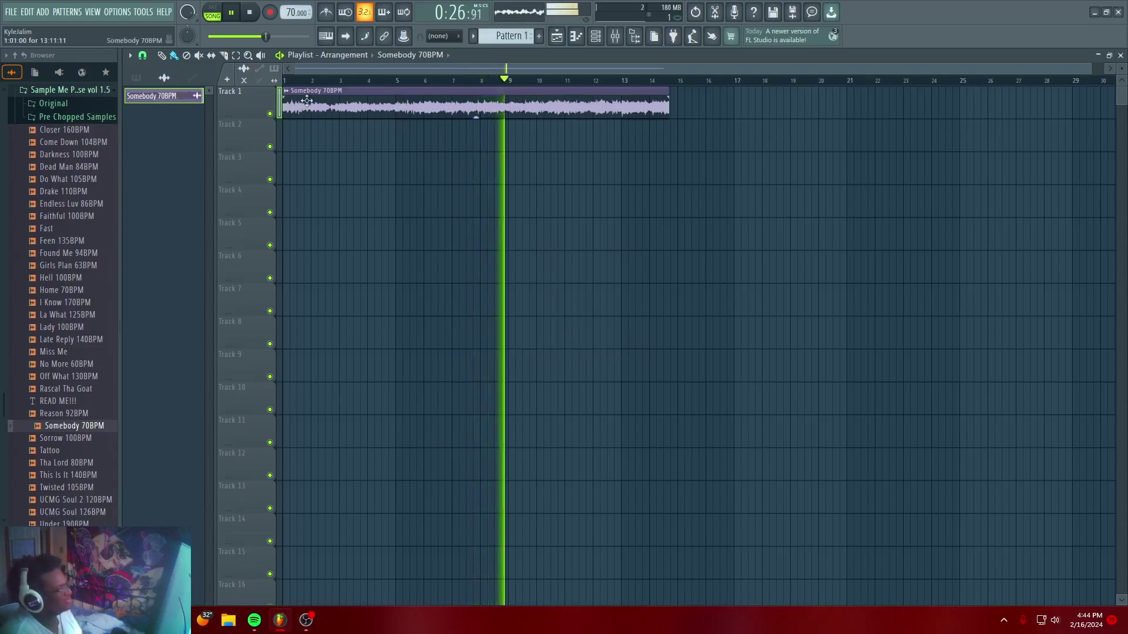
Set the Somebody 70BPM clip's stretch time to Project tempo, minimize its settings and continue playback from about bar 9
double_click(619, 105)
right_click(389, 209)
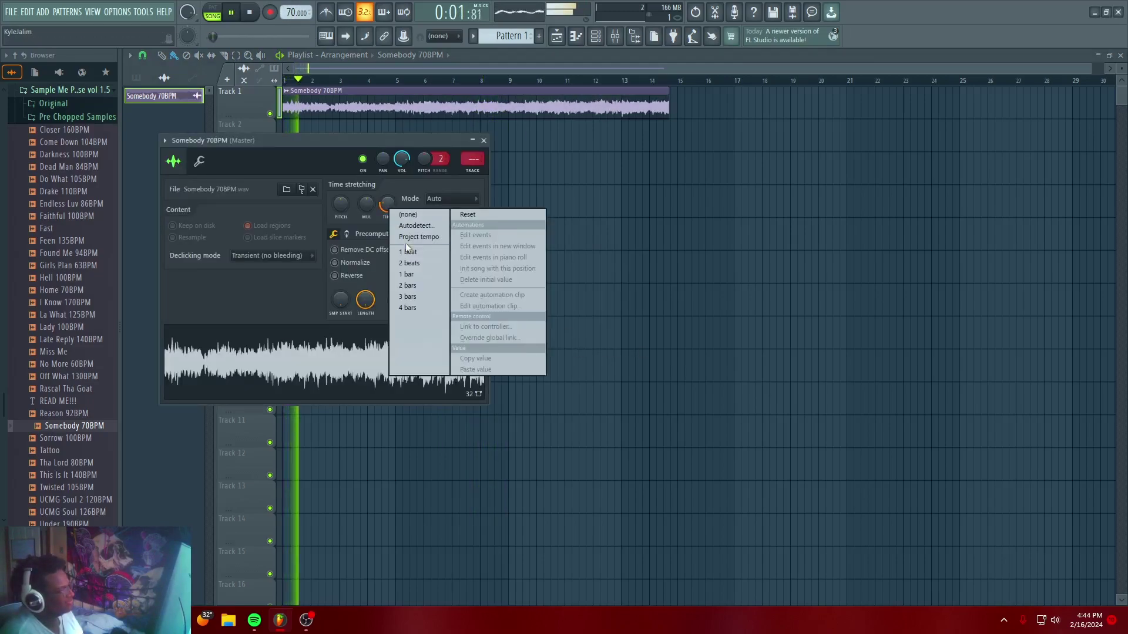
click(414, 237)
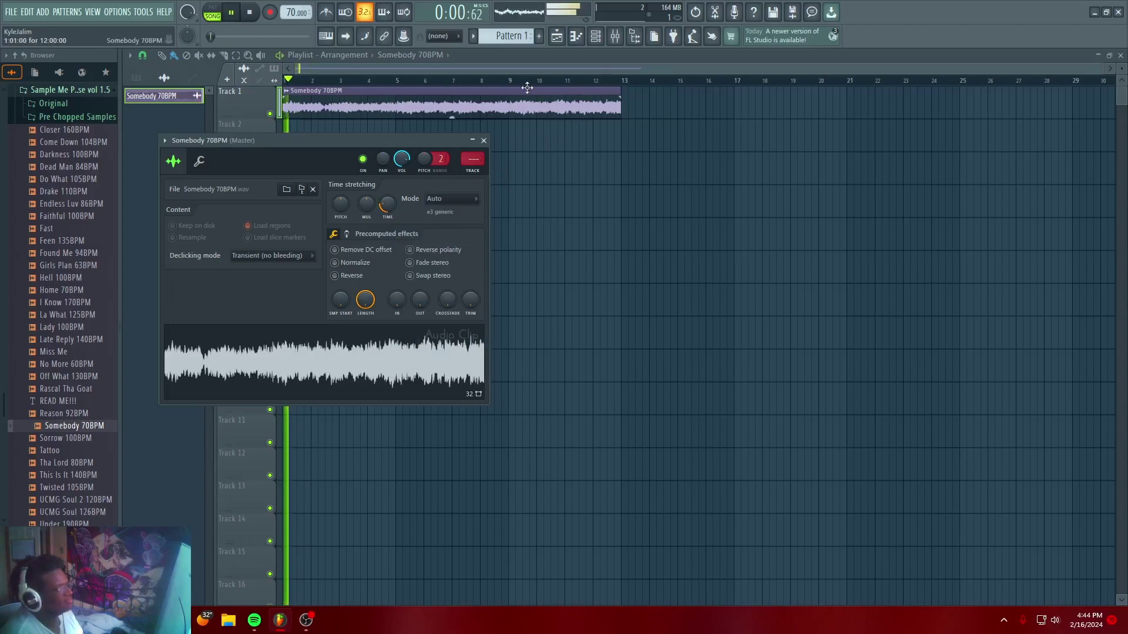
scroll(547, 85, up, 1)
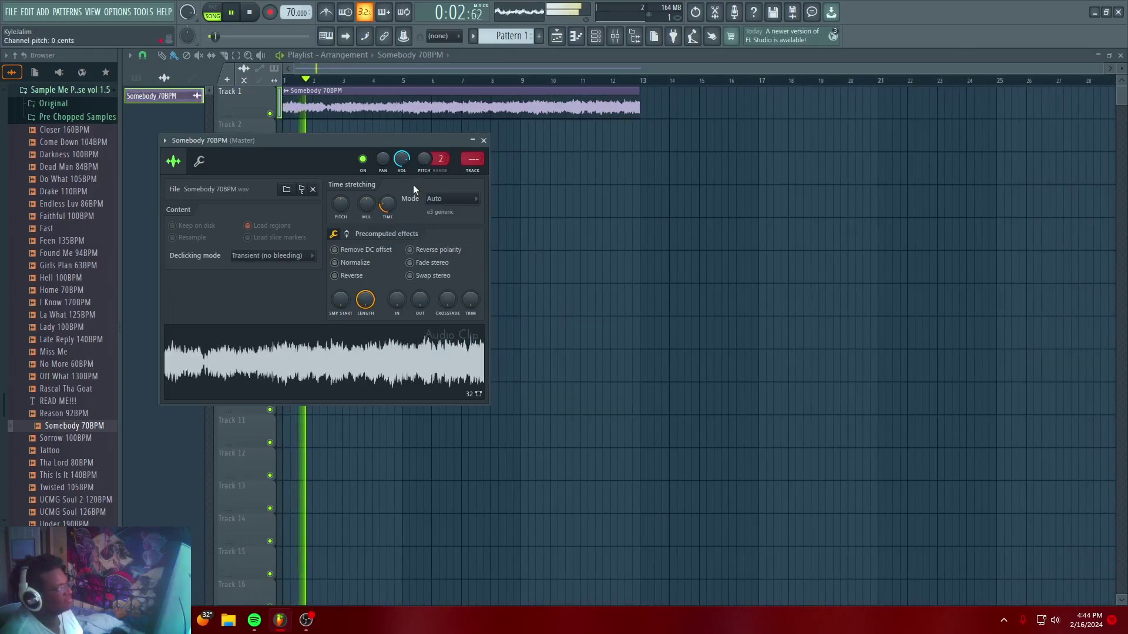
click(469, 139)
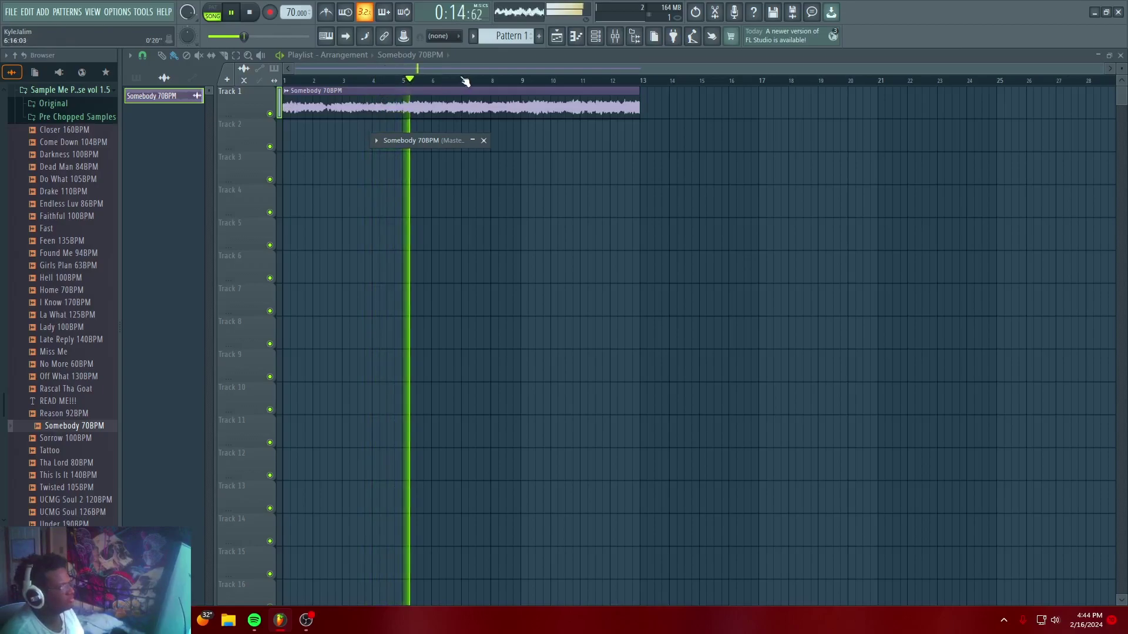
click(511, 80)
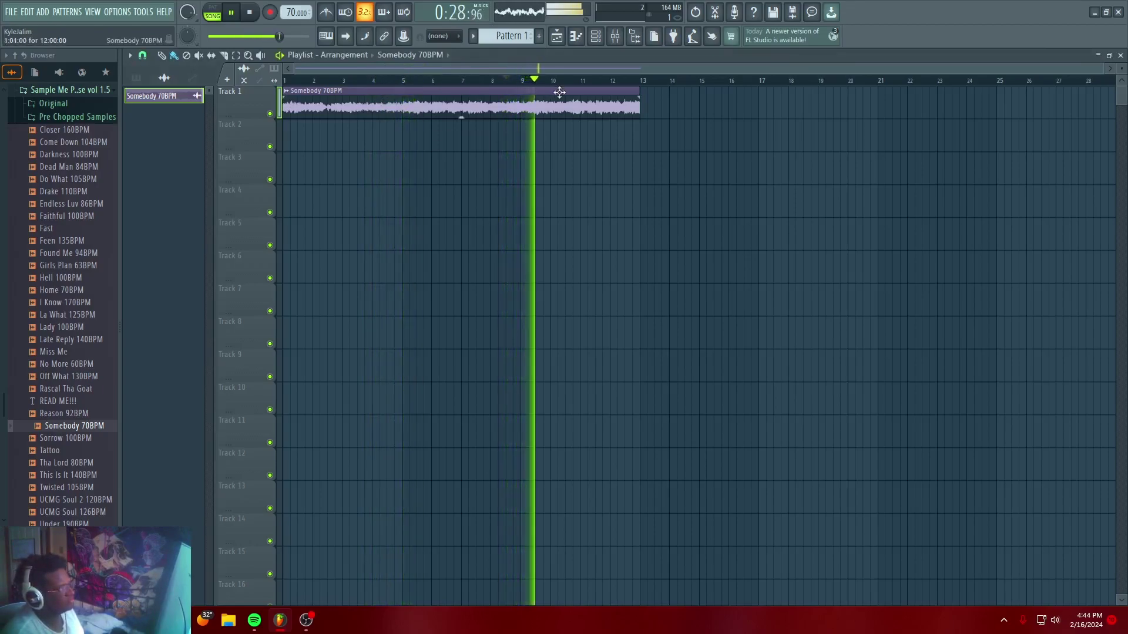
Listen to the end of the Somebody 70BPM clip from about bar 11, and to its beginning from bar 1
click(596, 82)
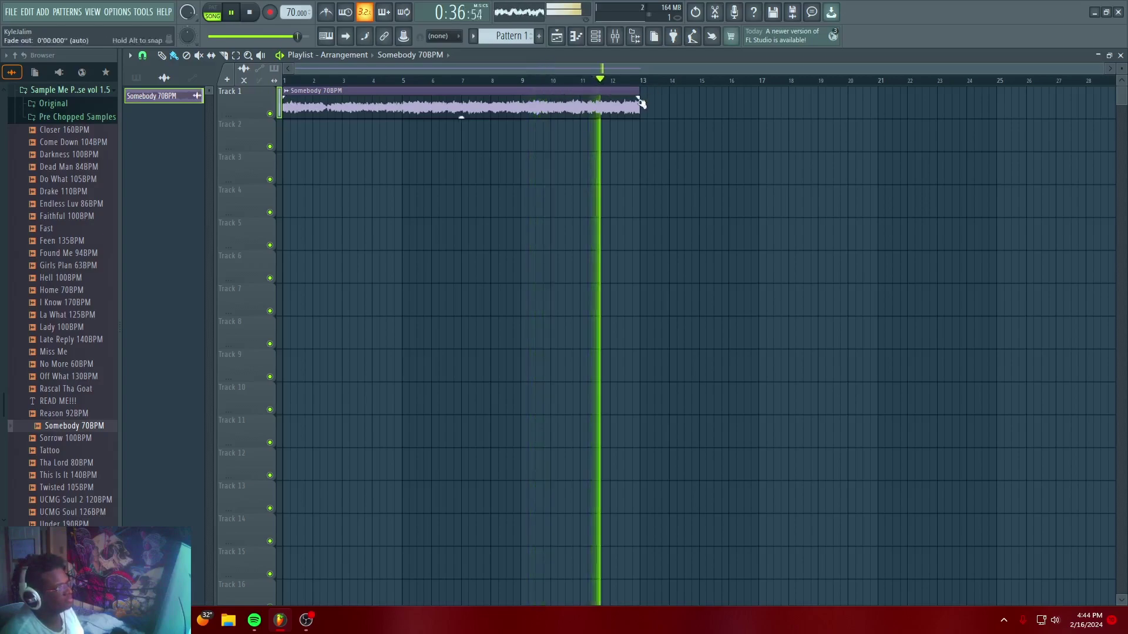
mouse_move(643, 109)
mouse_down()
mouse_move(712, 106)
mouse_move(578, 107)
mouse_move(676, 111)
mouse_move(643, 116)
mouse_up()
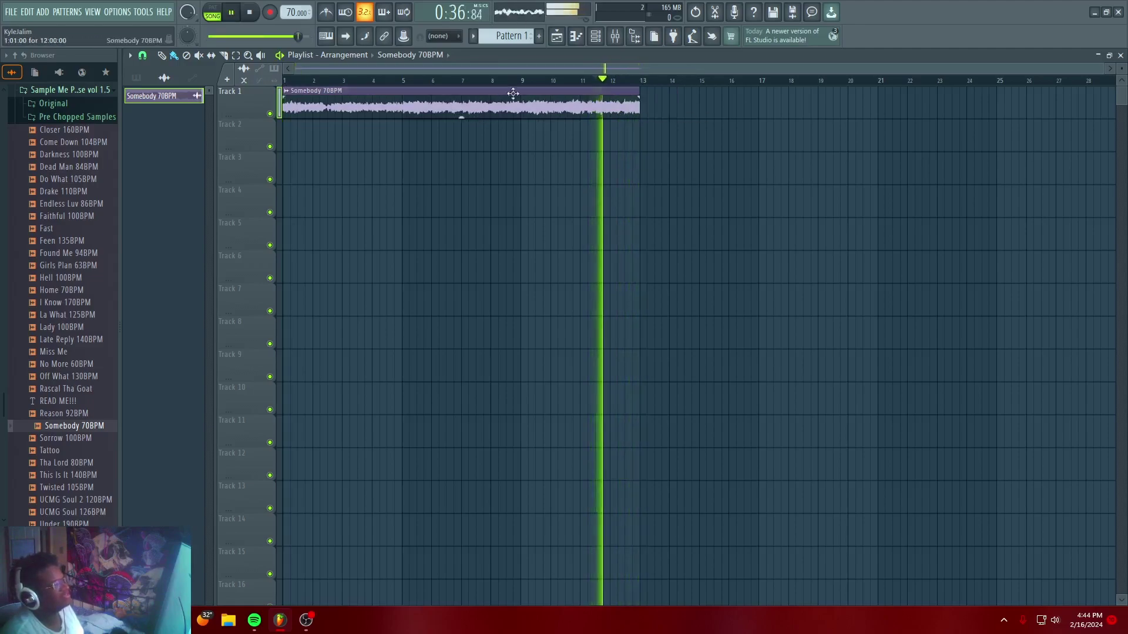
click(284, 80)
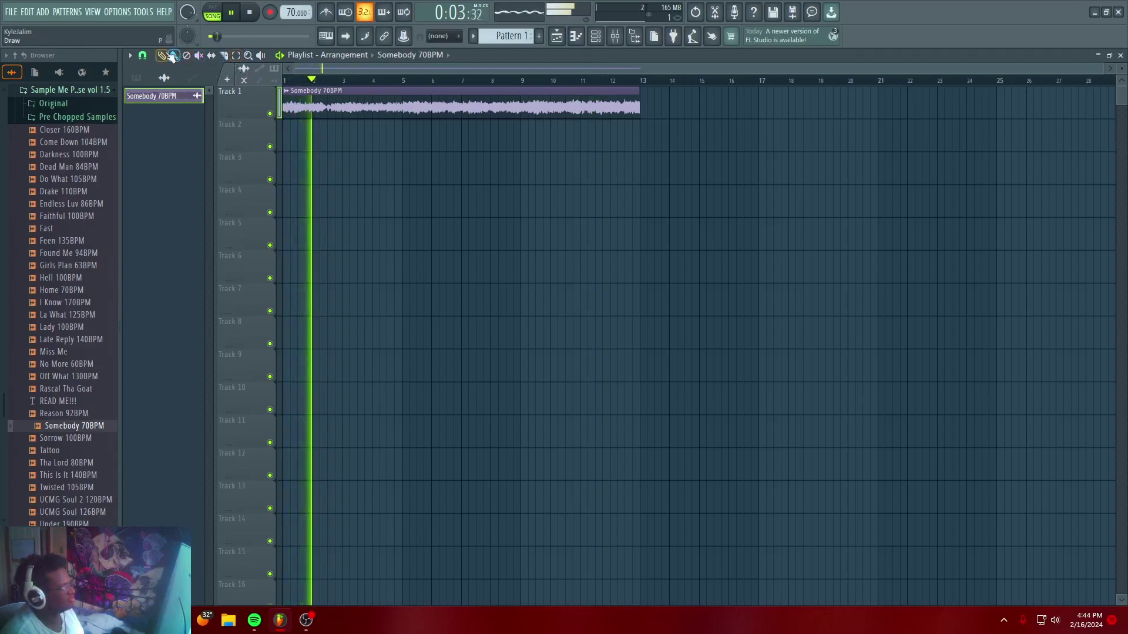
key(space)
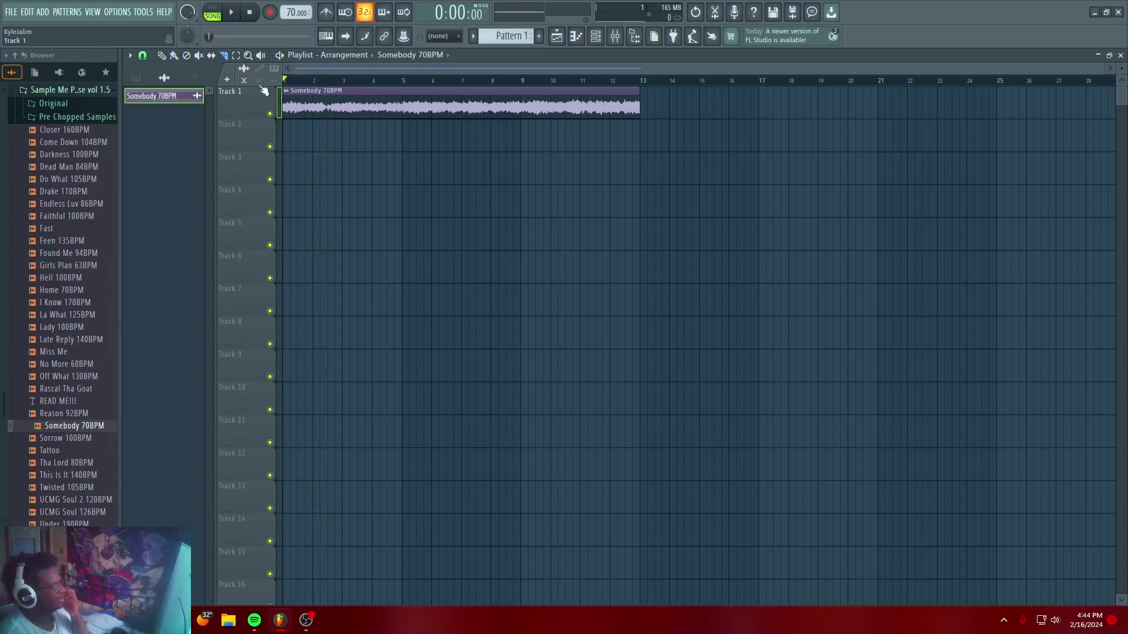
click(286, 92)
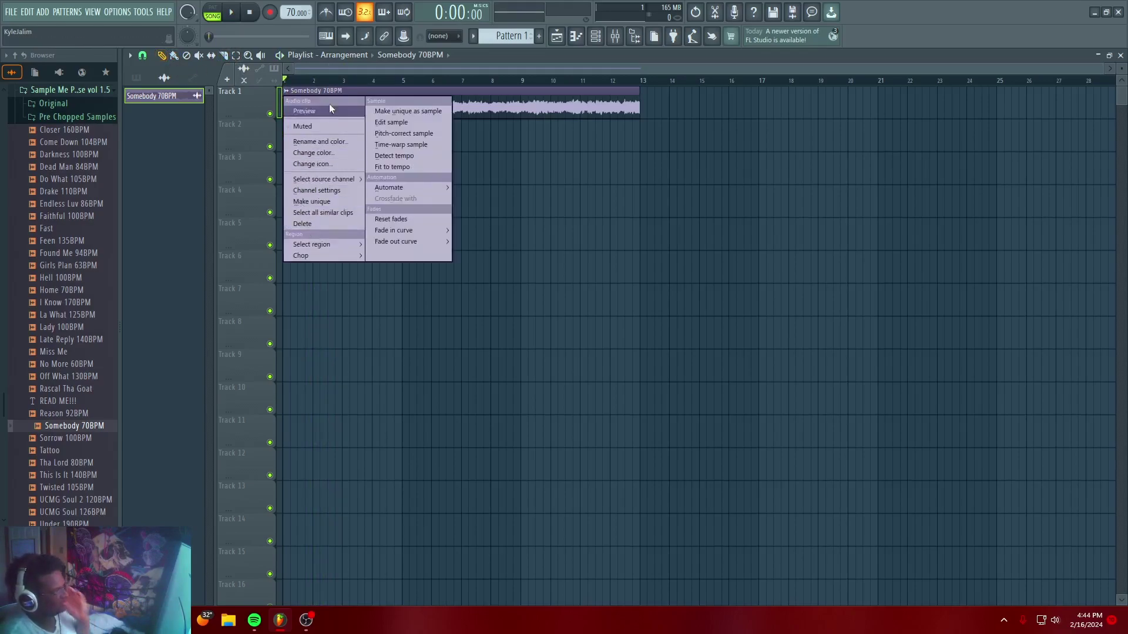
click(369, 79)
click(285, 80)
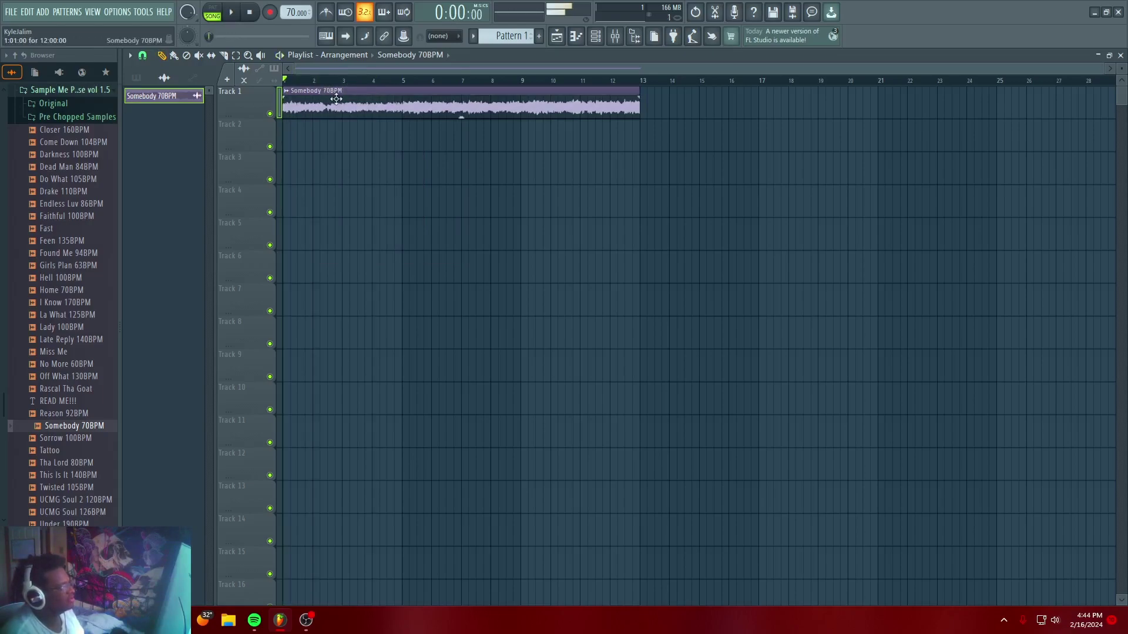
Route the Somebody 70BPM clip to mixer track 1 and set its time-stretching pitch shift to -300 cents
key(space)
double_click(331, 96)
click(473, 141)
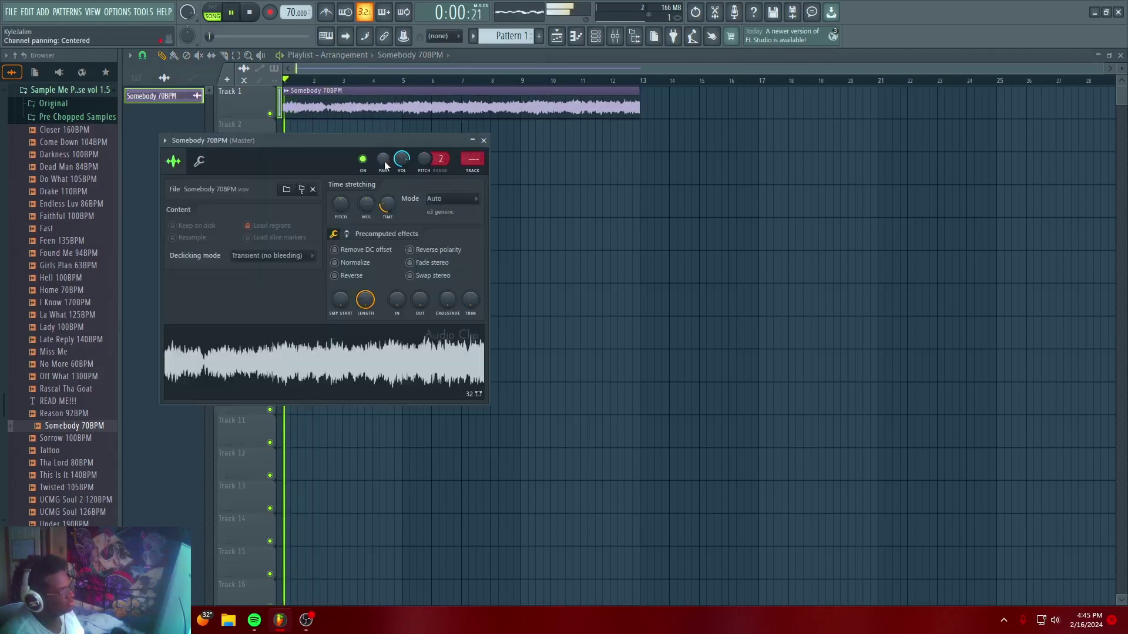
drag(350, 198, 349, 209)
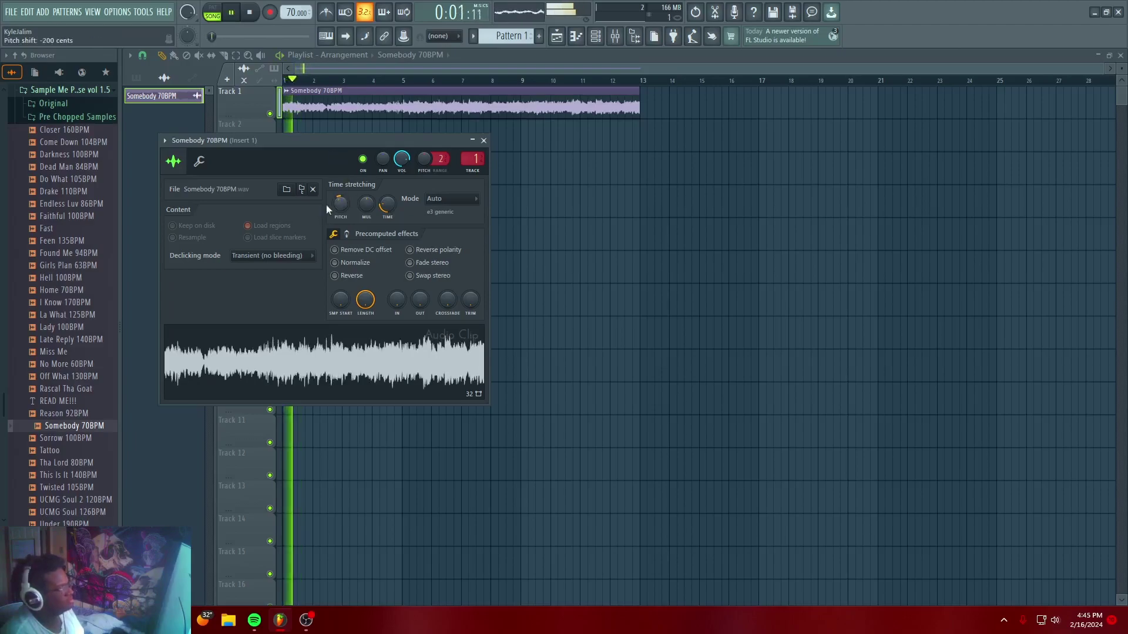
drag(347, 209, 347, 219)
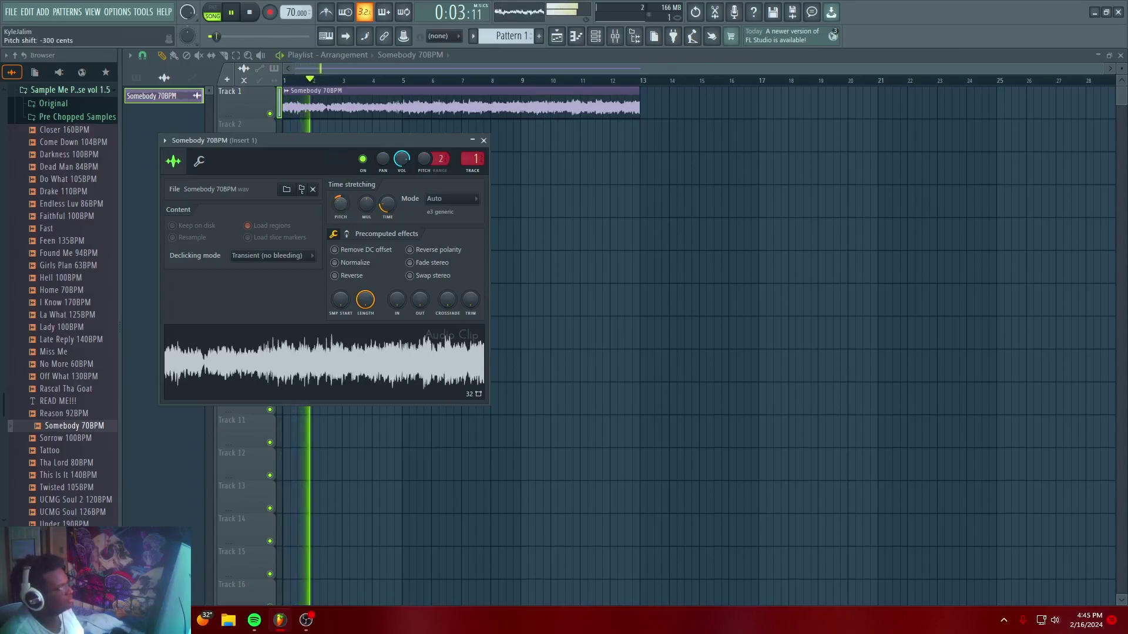
key(space)
key(space)
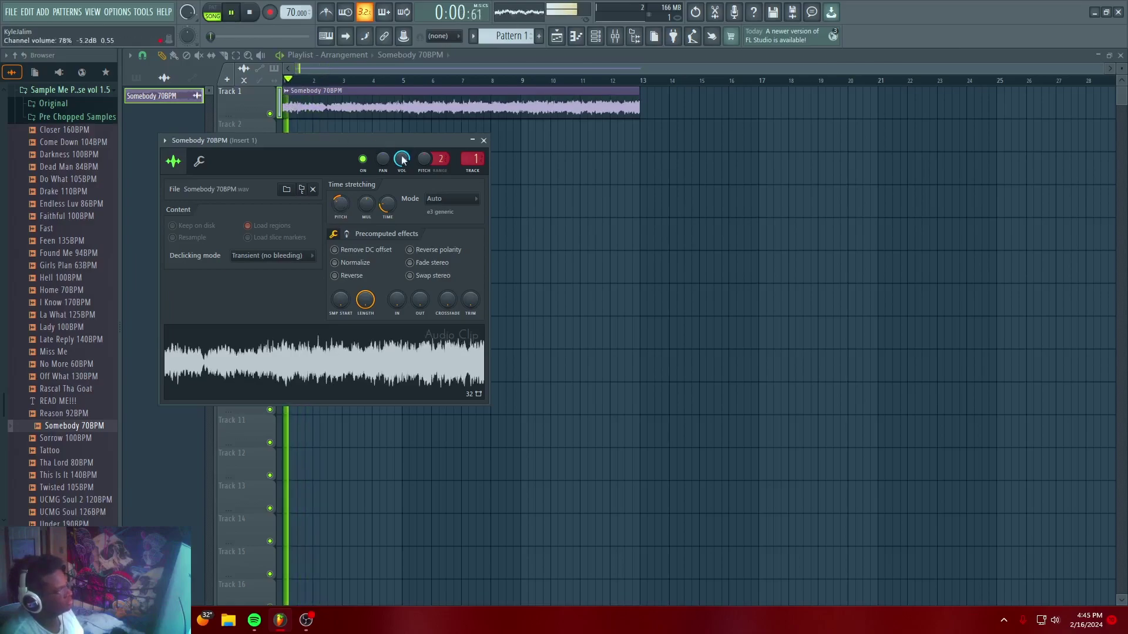
click(484, 140)
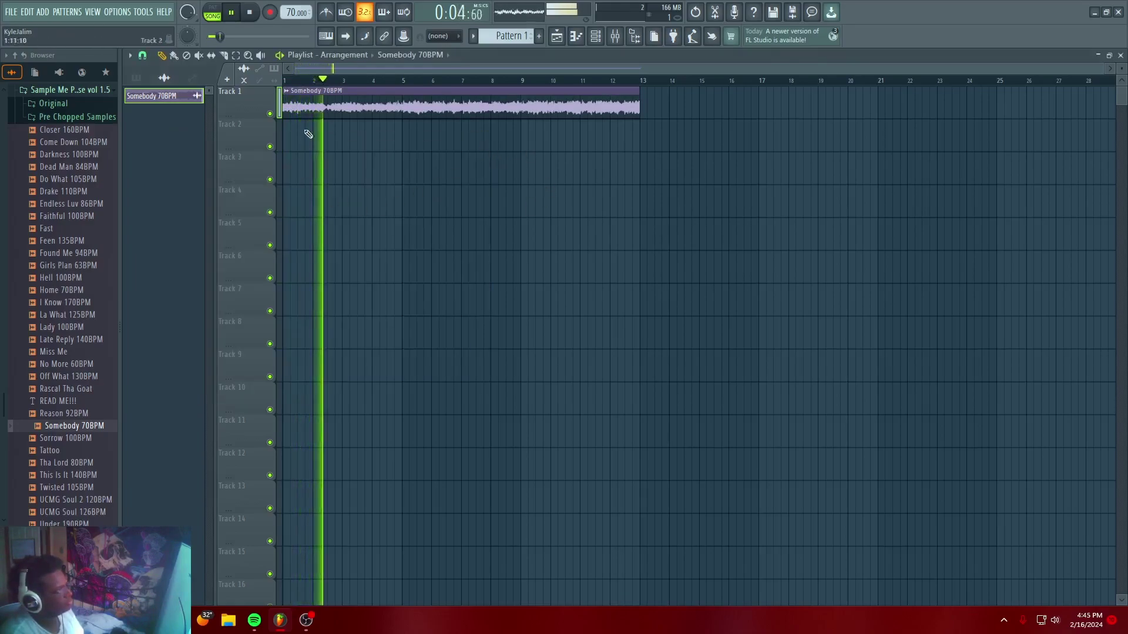
Open the Somebody 70BPM sample in a new Fruity Slicer channel and delete its audio clip from the playlist
click(287, 90)
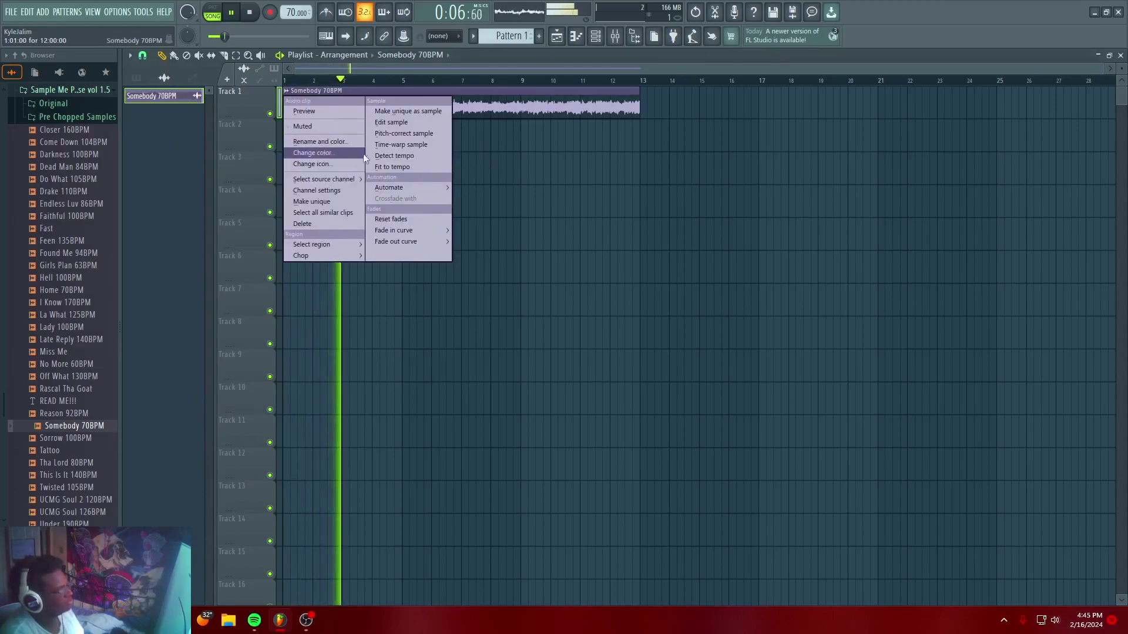
click(509, 109)
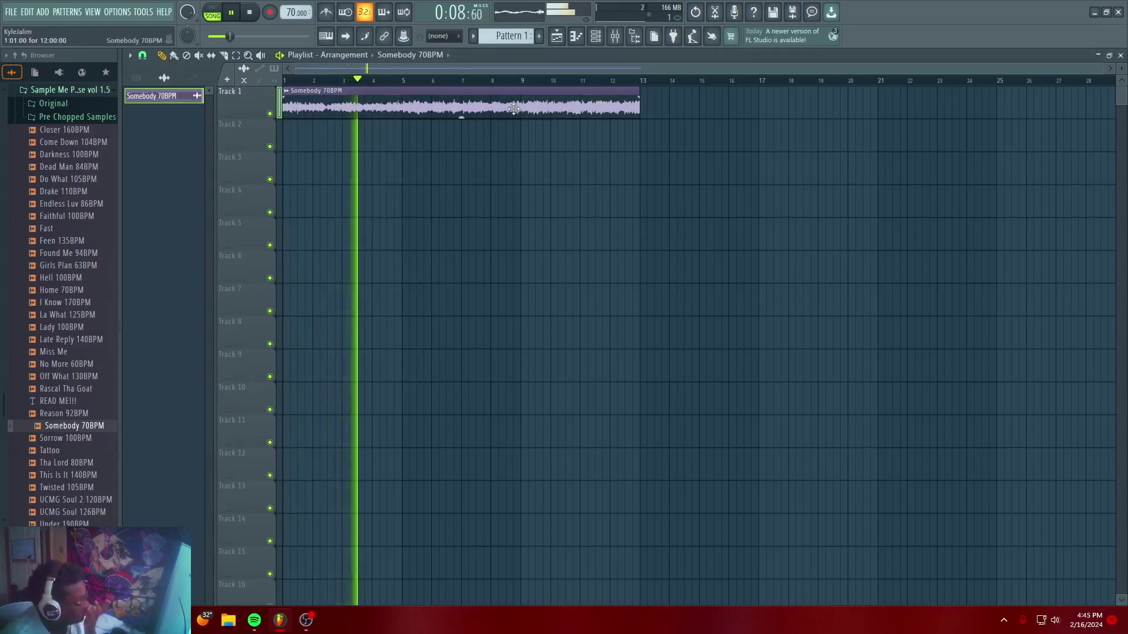
double_click(504, 107)
right_click(361, 353)
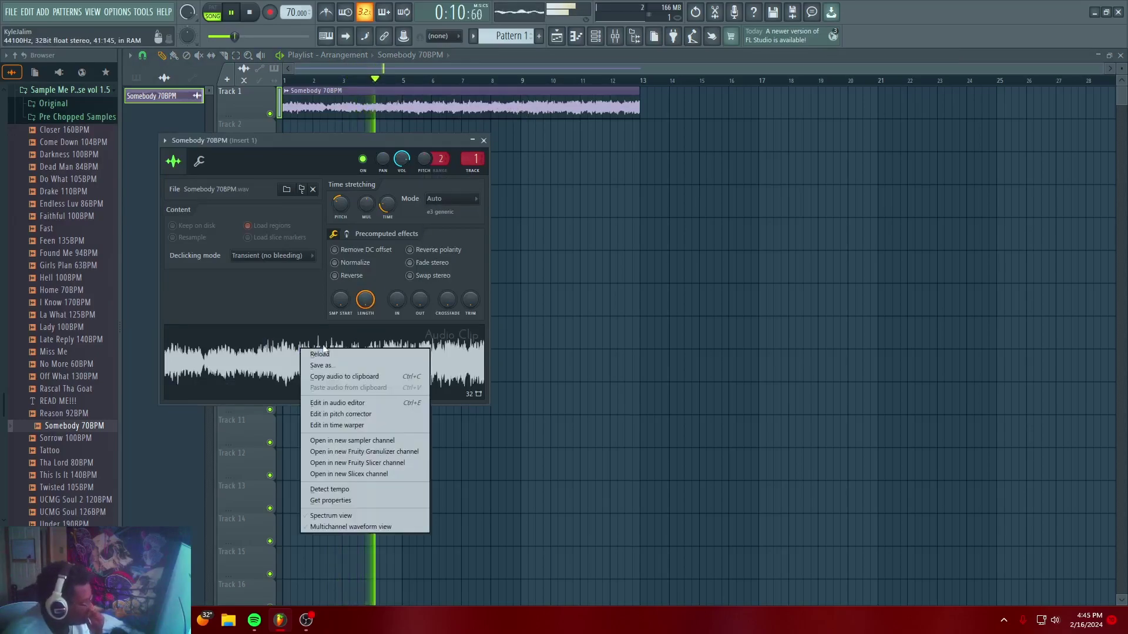
drag(317, 295, 317, 316)
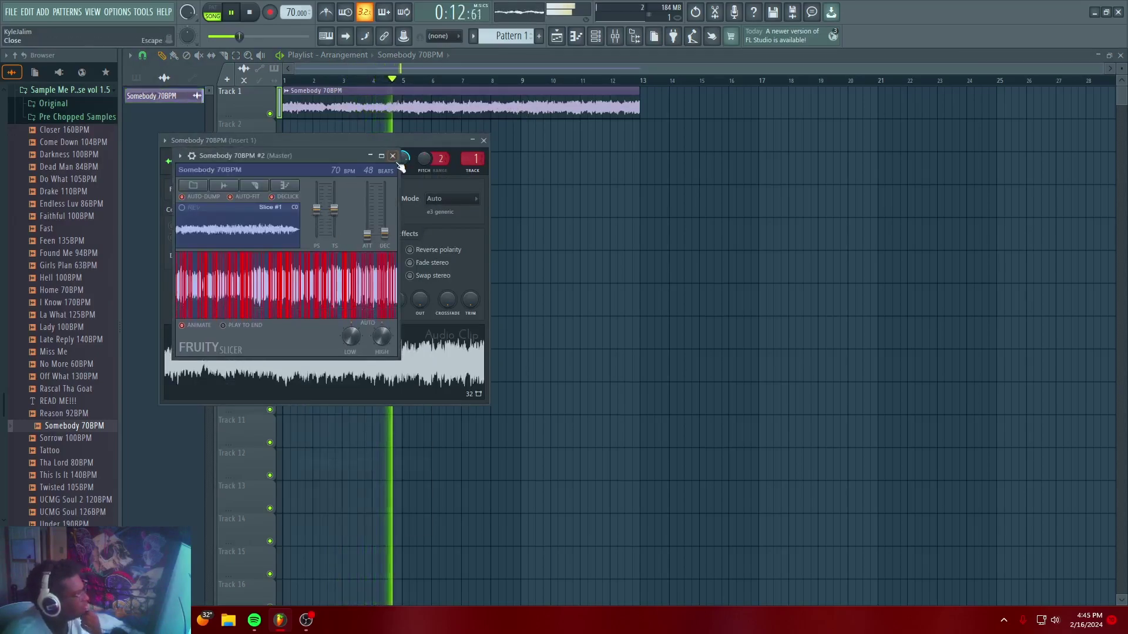
right_click(339, 99)
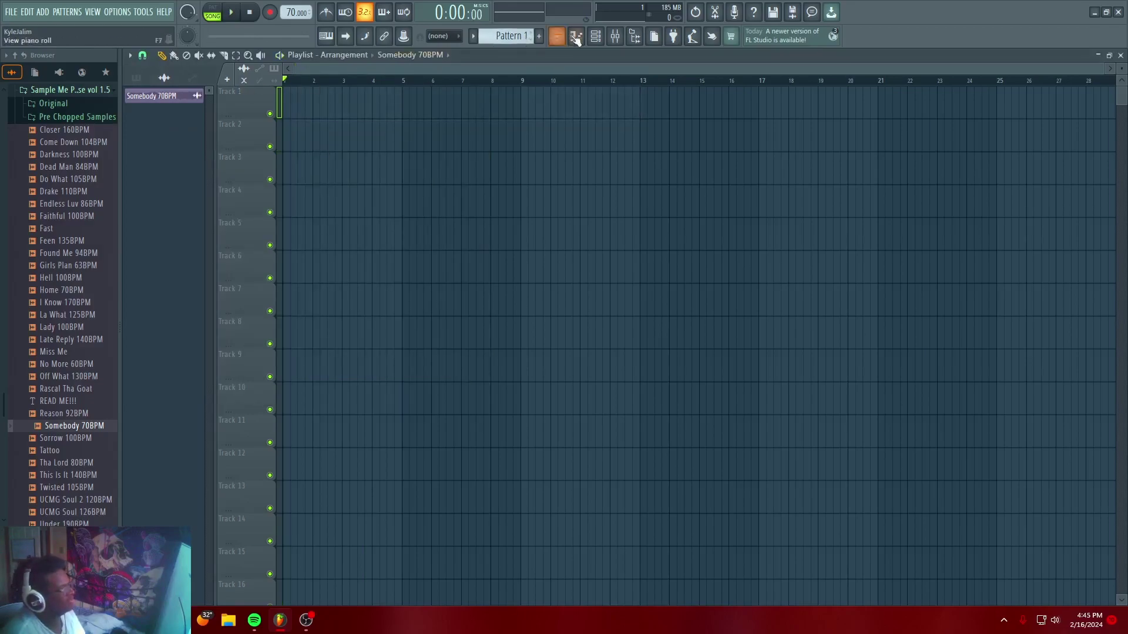
Reslice the sample by Beat in Fruity Slicer and raise the slices' fade-in (ATT)
click(575, 37)
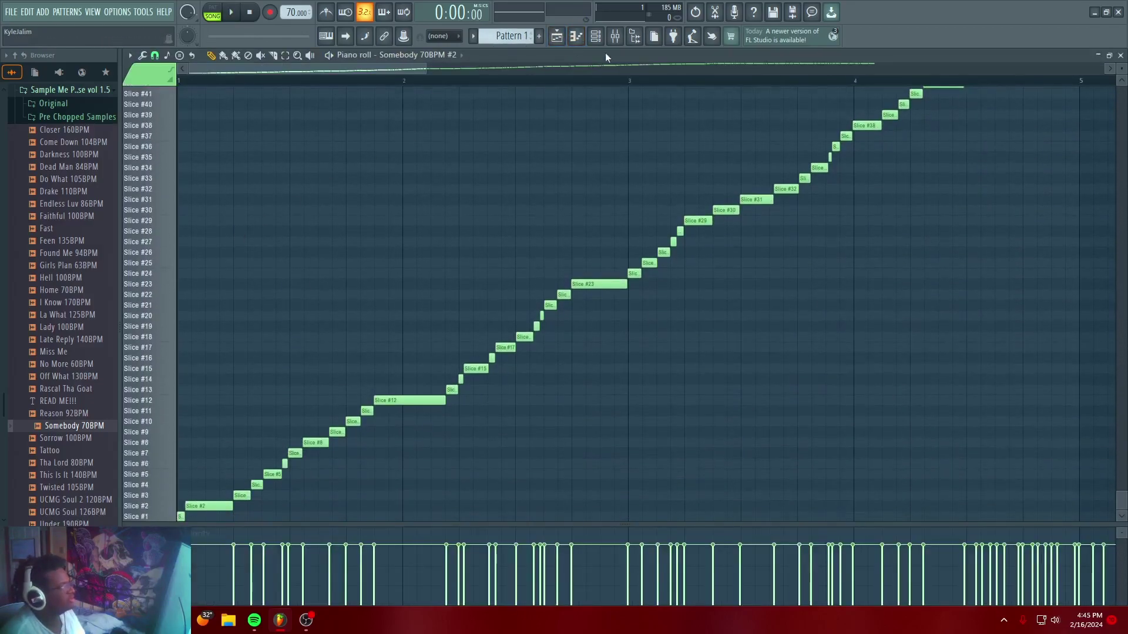
click(596, 36)
click(599, 373)
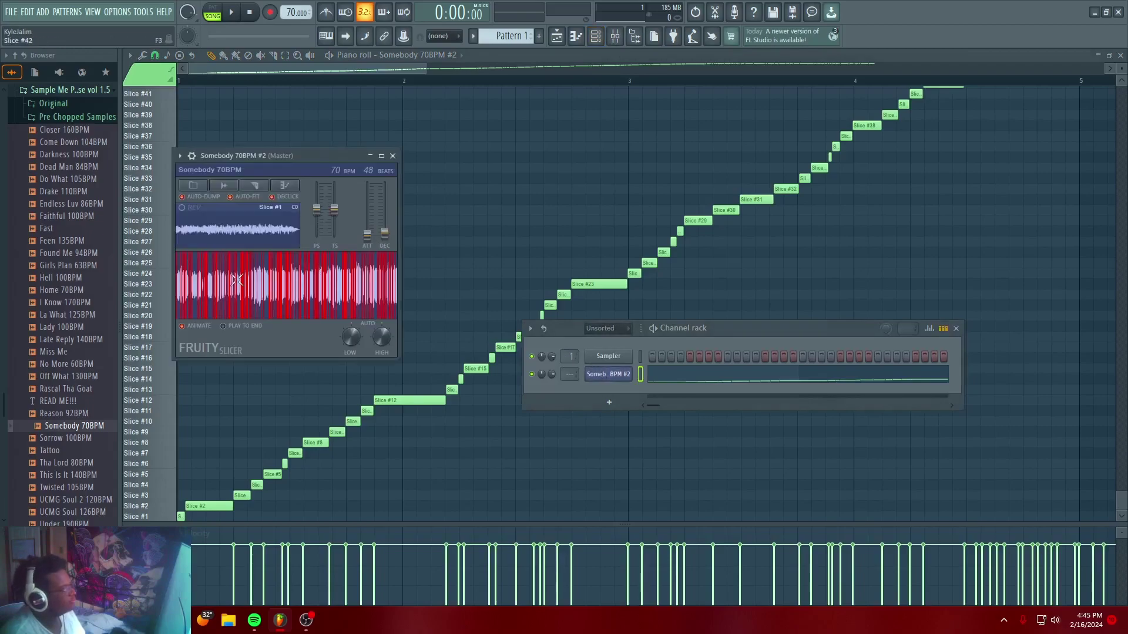
click(252, 187)
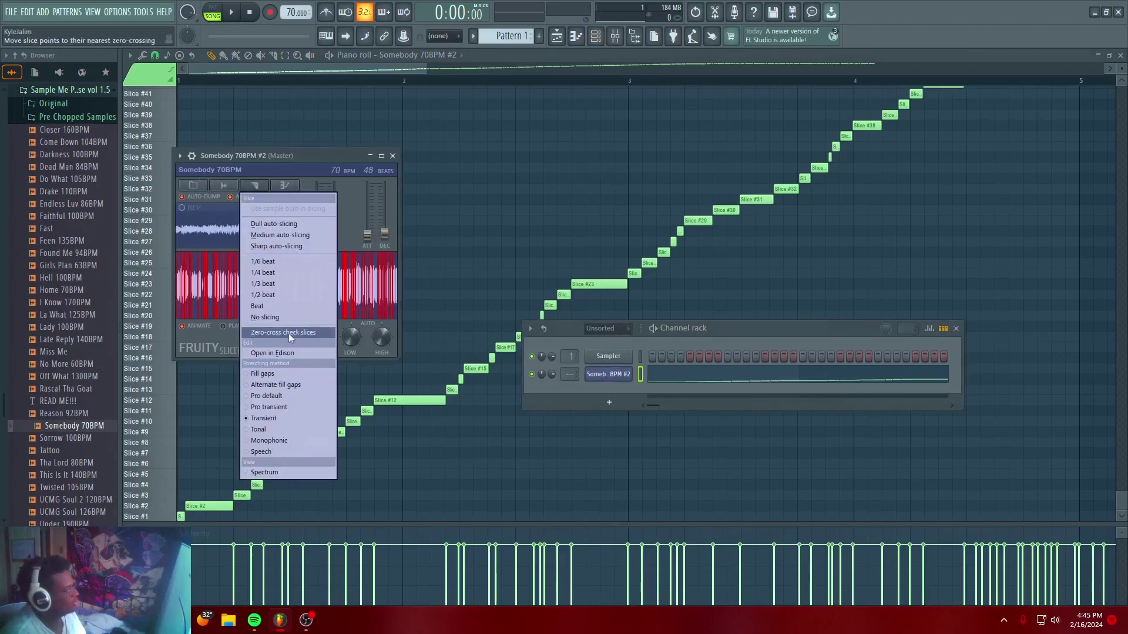
click(276, 305)
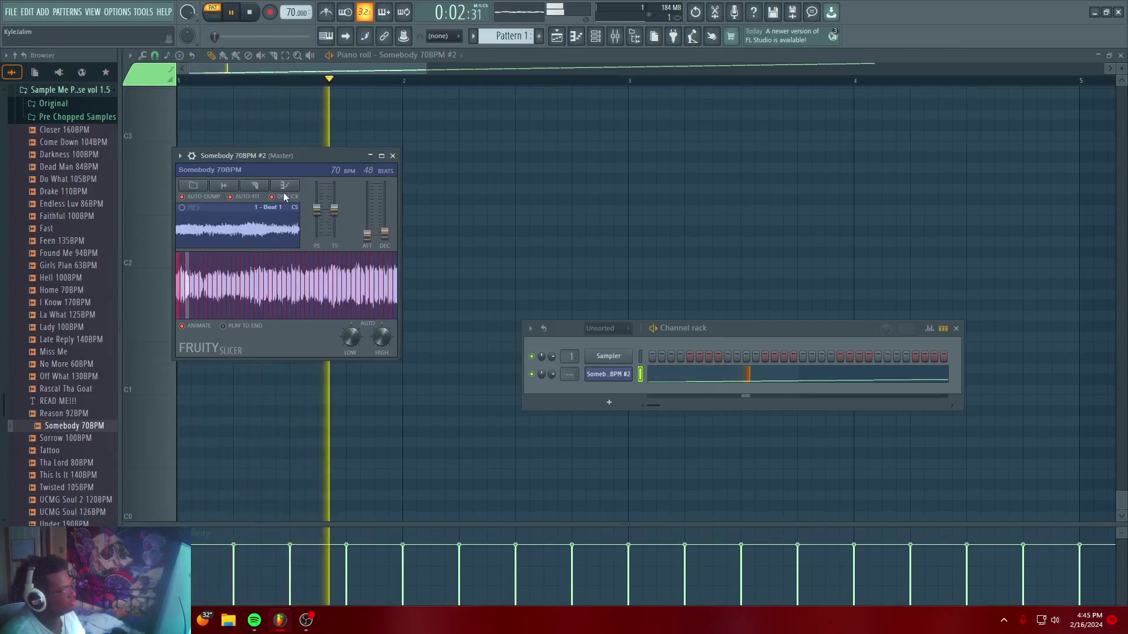
drag(367, 237, 364, 216)
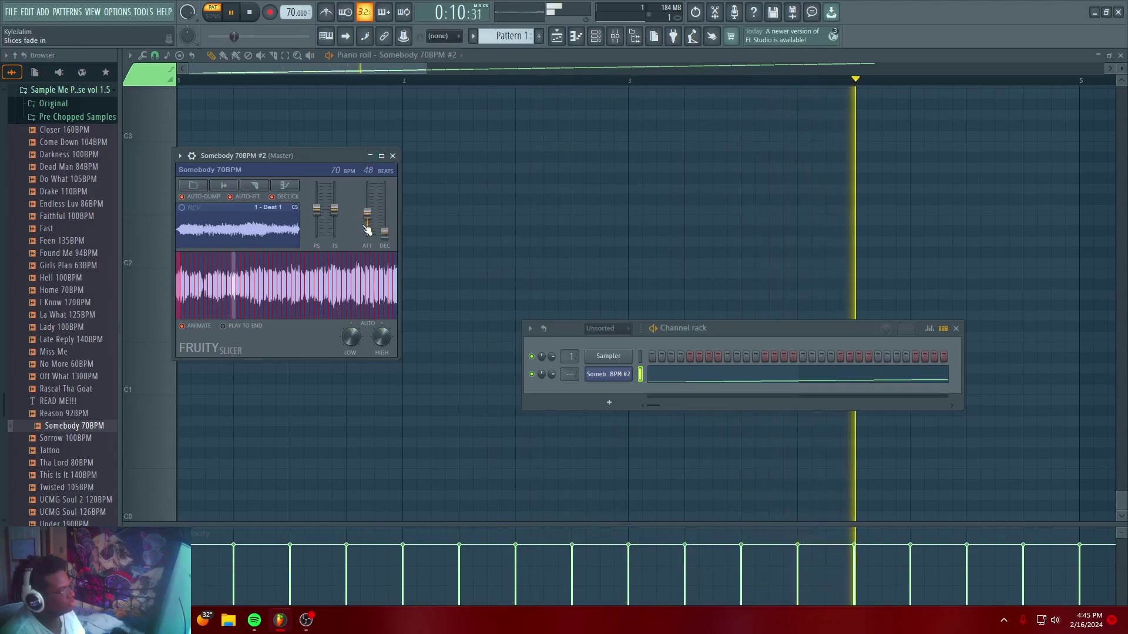
click(370, 156)
Listen to the first beat slices from bar 1 in the piano roll
click(459, 82)
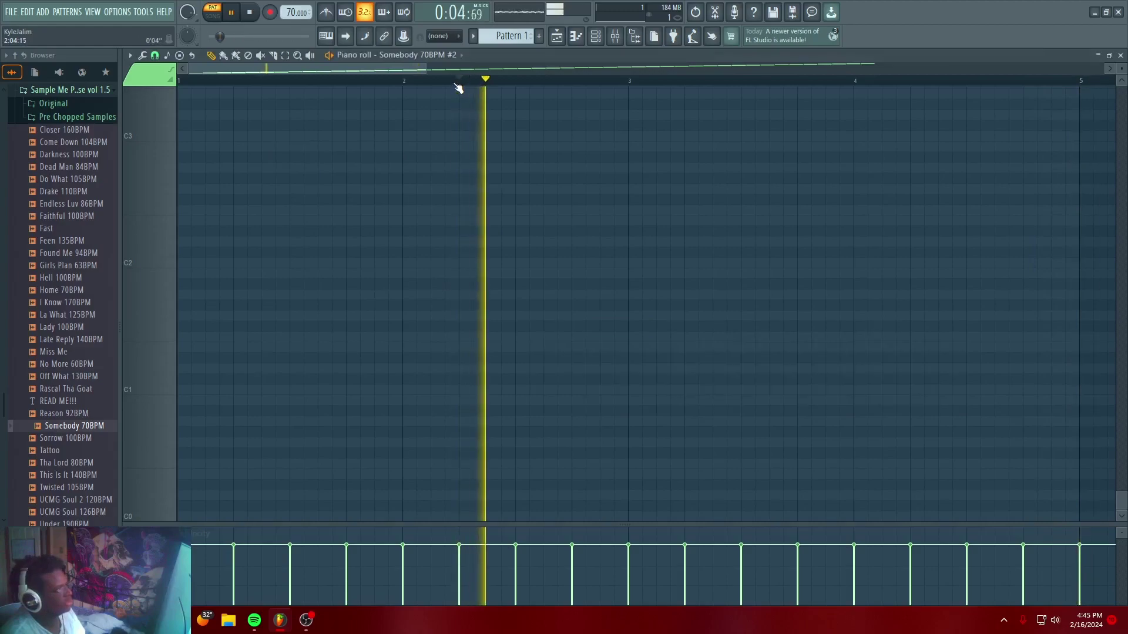
drag(461, 82, 69, 94)
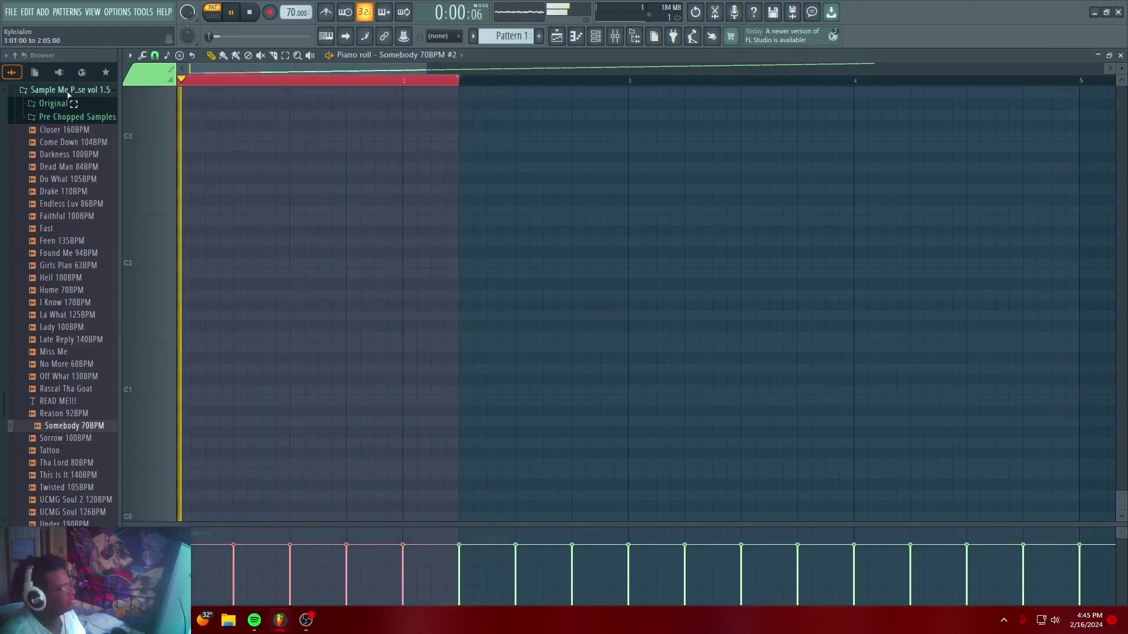
click(187, 83)
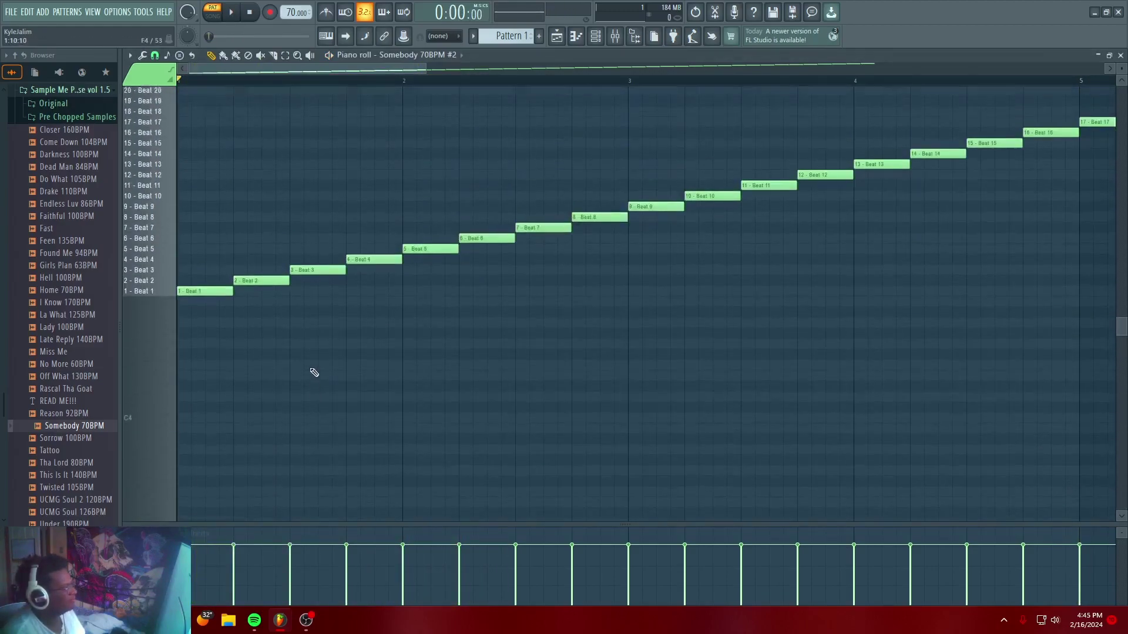
key(space)
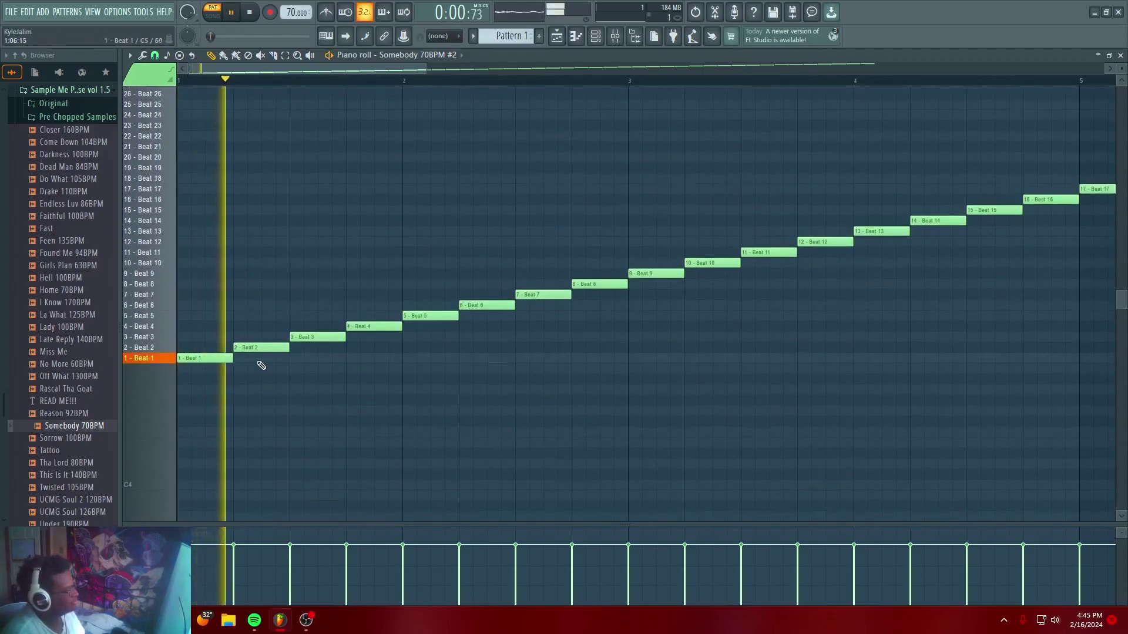
key(space)
key(space)
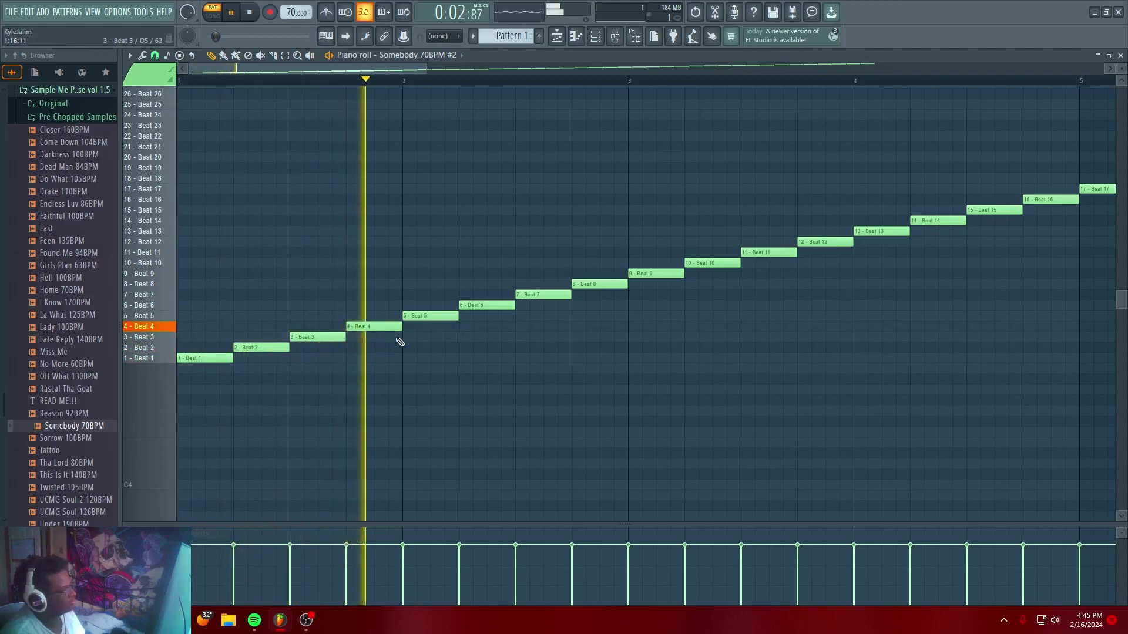
scroll(435, 330, up, 1)
scroll(436, 352, down, 1)
Delete the Beat 5 to Beat 8 notes from bar 2 of the piano roll
key(space)
right_click(431, 317)
right_click(486, 308)
right_click(543, 297)
right_click(582, 288)
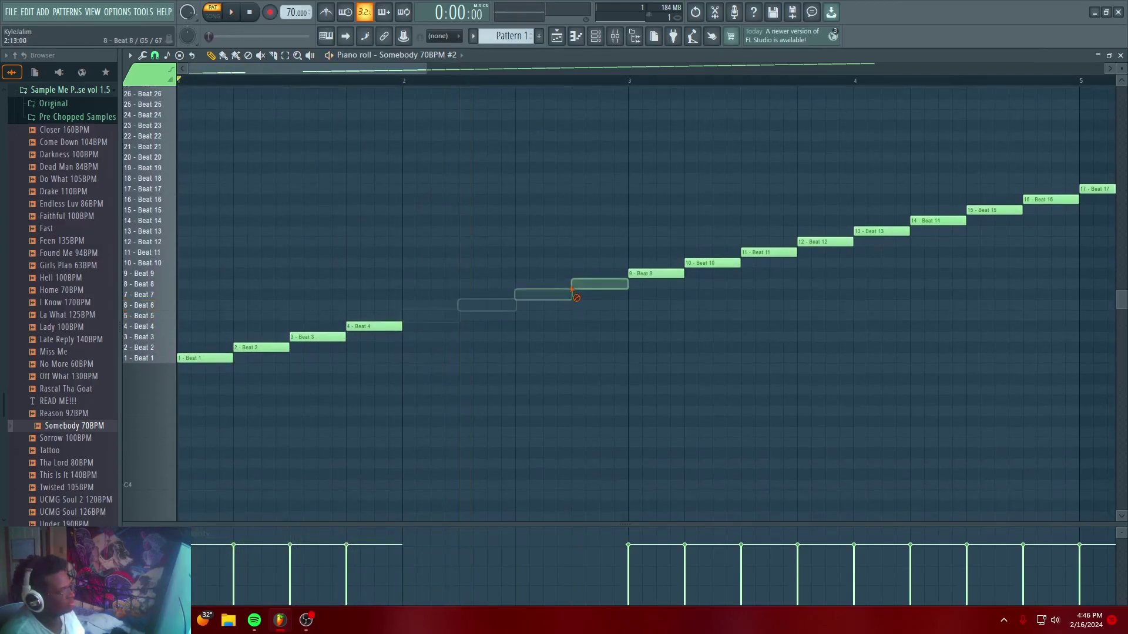
Duplicate the Beat 1 to Beat 4 notes of bar 1 into bar 2 while the pattern plays
key(space)
scroll(470, 317, up, 3)
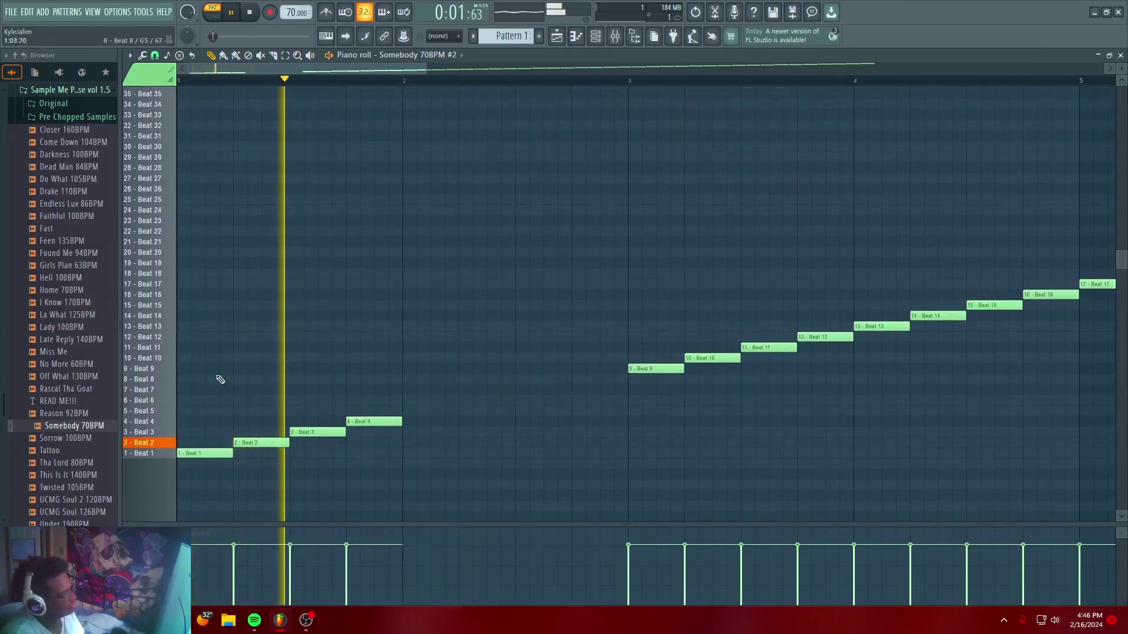
drag(196, 430, 402, 484)
key(ctrl+b)
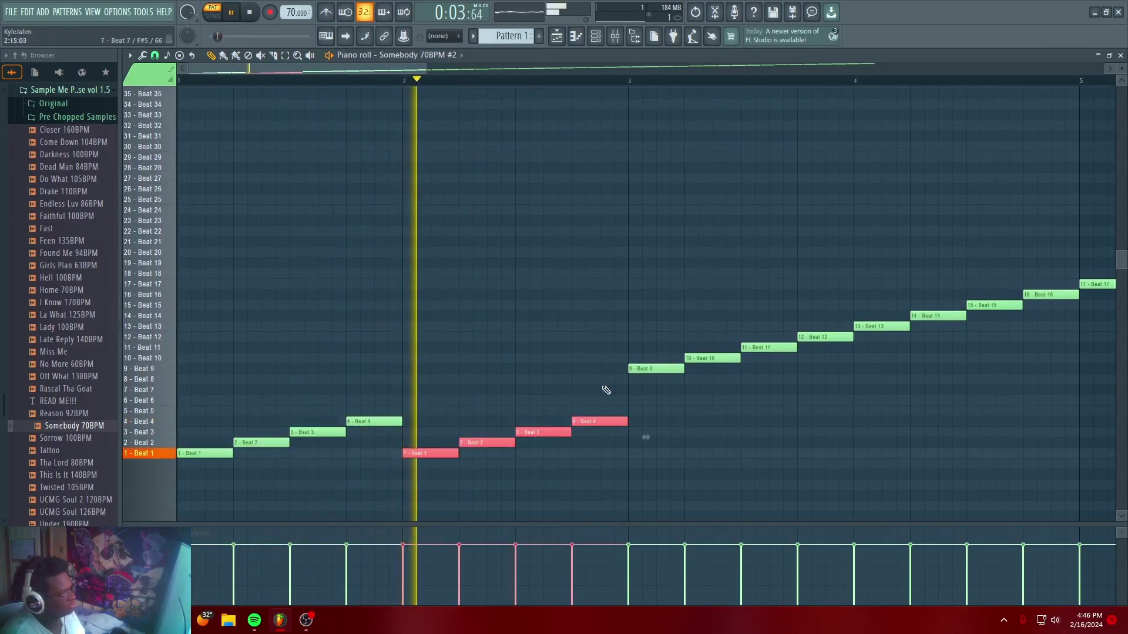
ctrl+click(640, 394)
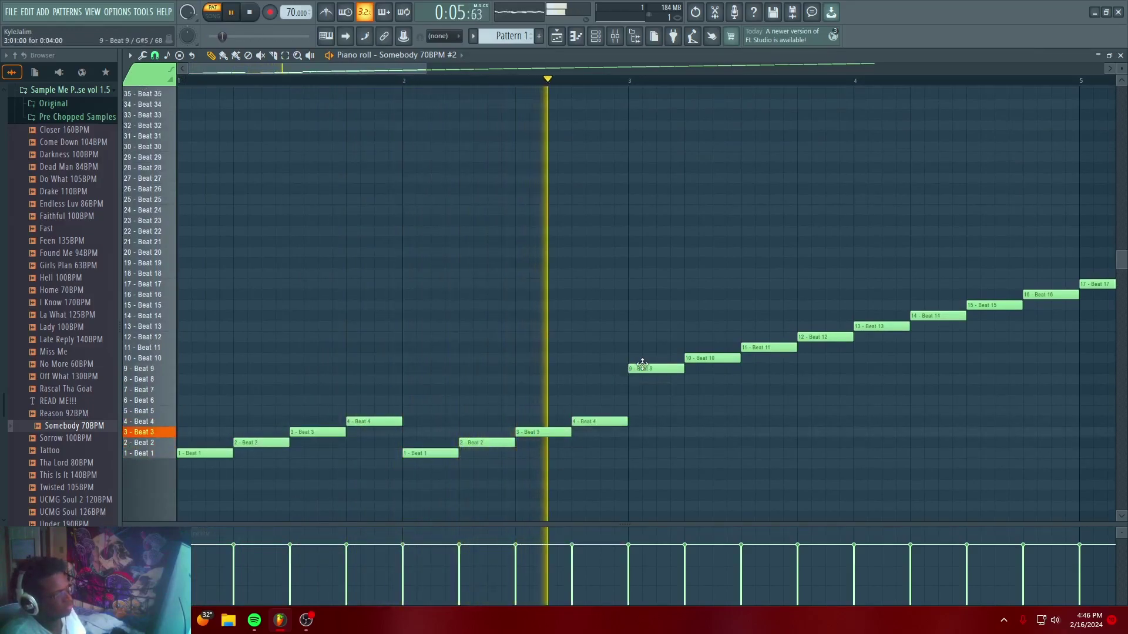
Delete the Beat 9 and Beat 11 notes from bar 3
drag(362, 67, 425, 67)
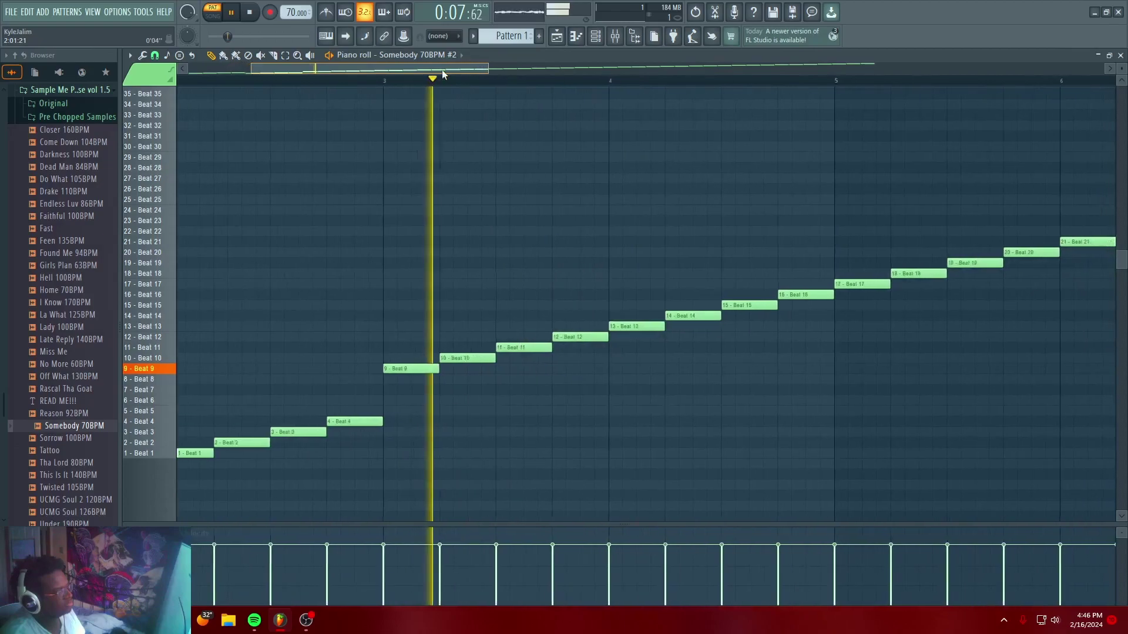
right_click(420, 369)
right_click(504, 348)
Replay the pattern from the start and add a one-beat Beat 10 slice note above Beat 2 in bar 1
key(space)
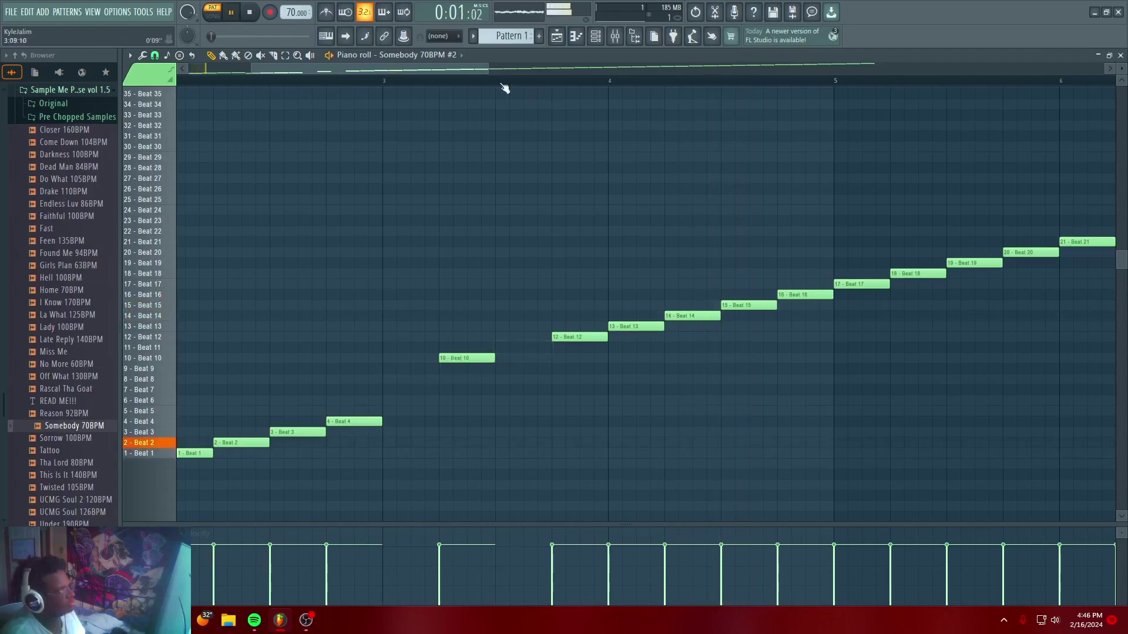
key(space)
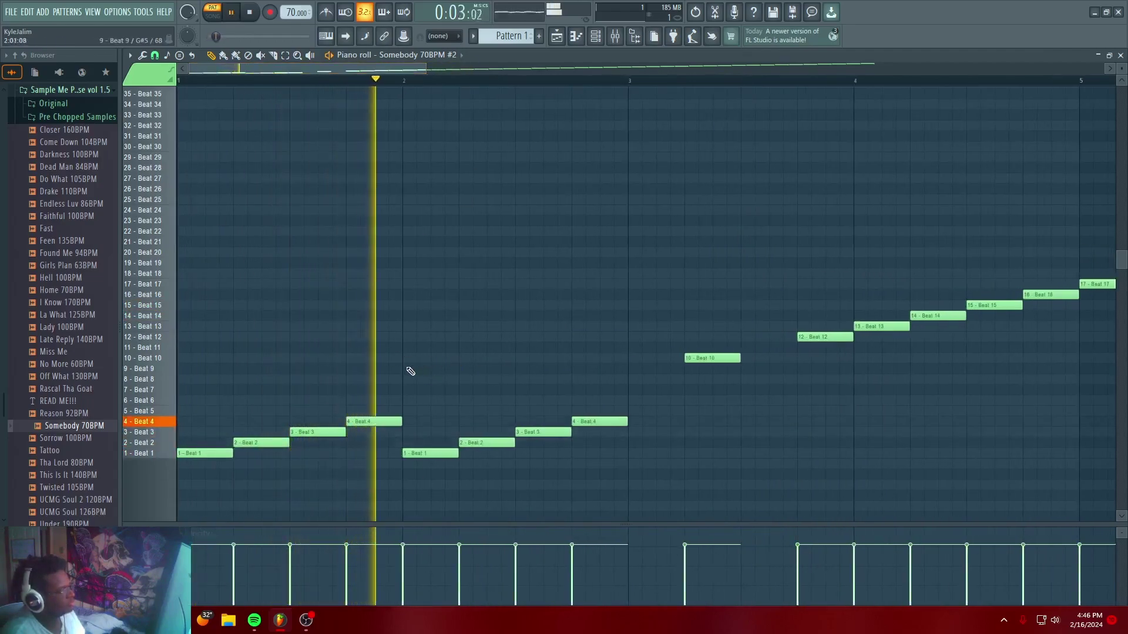
click(266, 361)
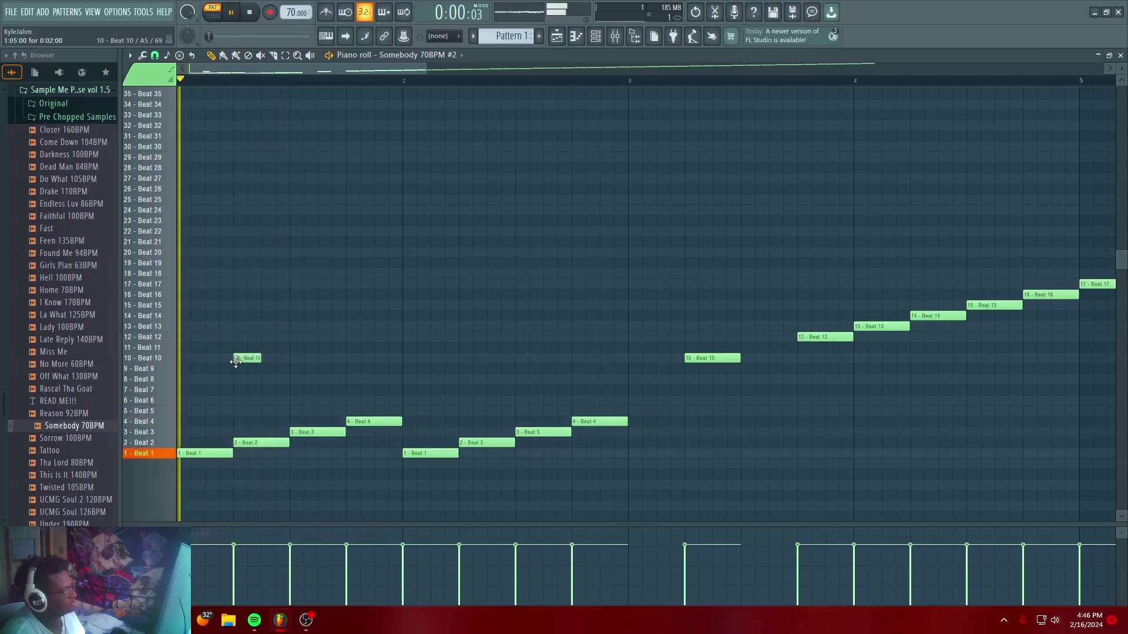
drag(260, 359, 290, 360)
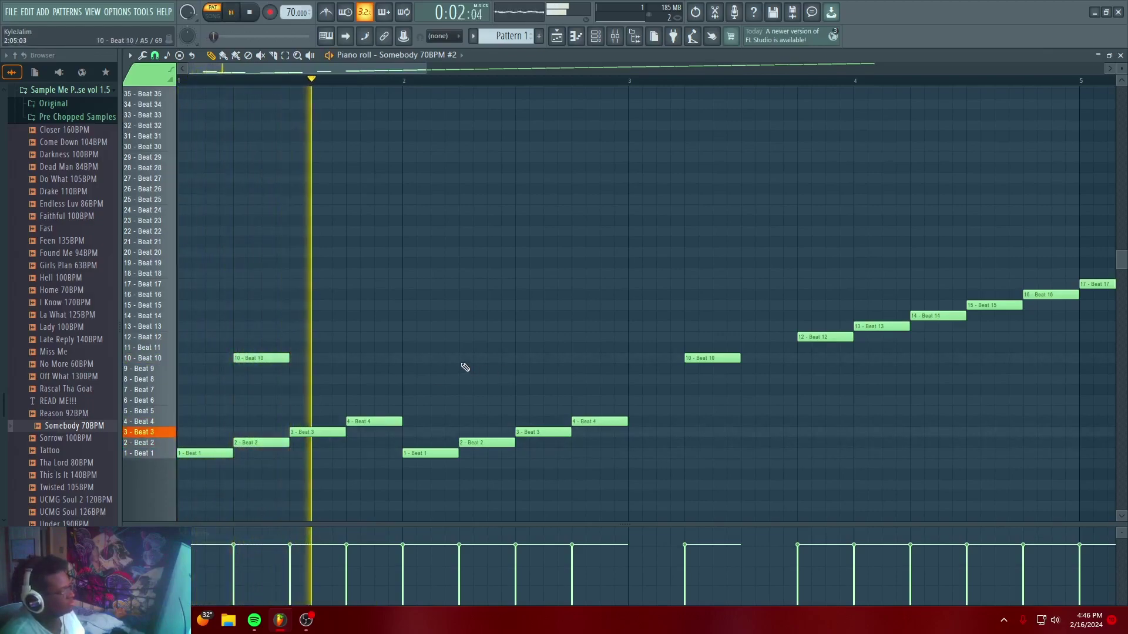
Try a one-beat Beat 12 slice note above Beat 2 in bar 2 and play the pattern
click(458, 337)
key(space)
key(space)
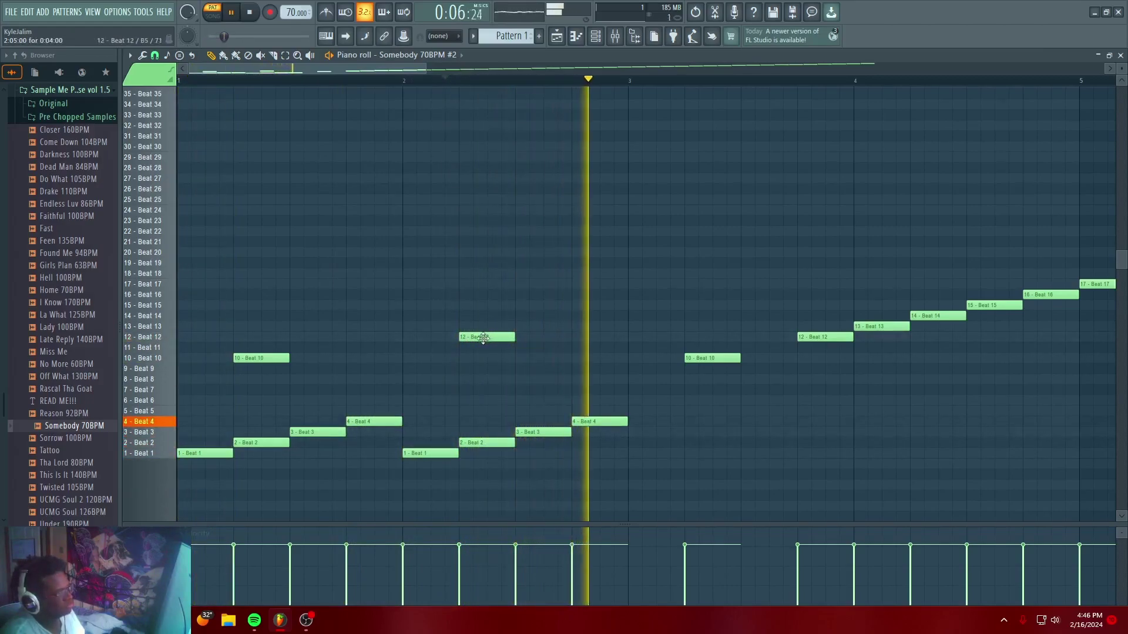
Raise the system volume to 80
key(XF86AudioRaiseVolume)
key(XF86AudioRaiseVolume)
key(XF86AudioRaiseVolume)
key(XF86AudioRaiseVolume)
key(XF86AudioRaiseVolume)
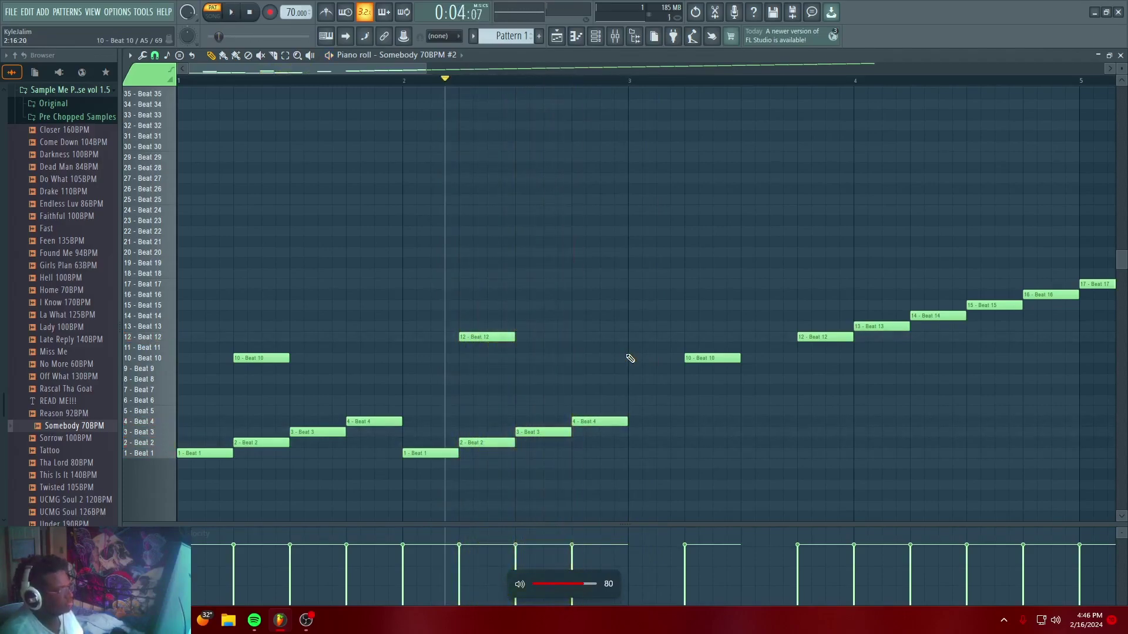
Move the Beat 12 accent so it sits above Beat 4 in bar 2, and play it back
key(space)
key(space)
key(space)
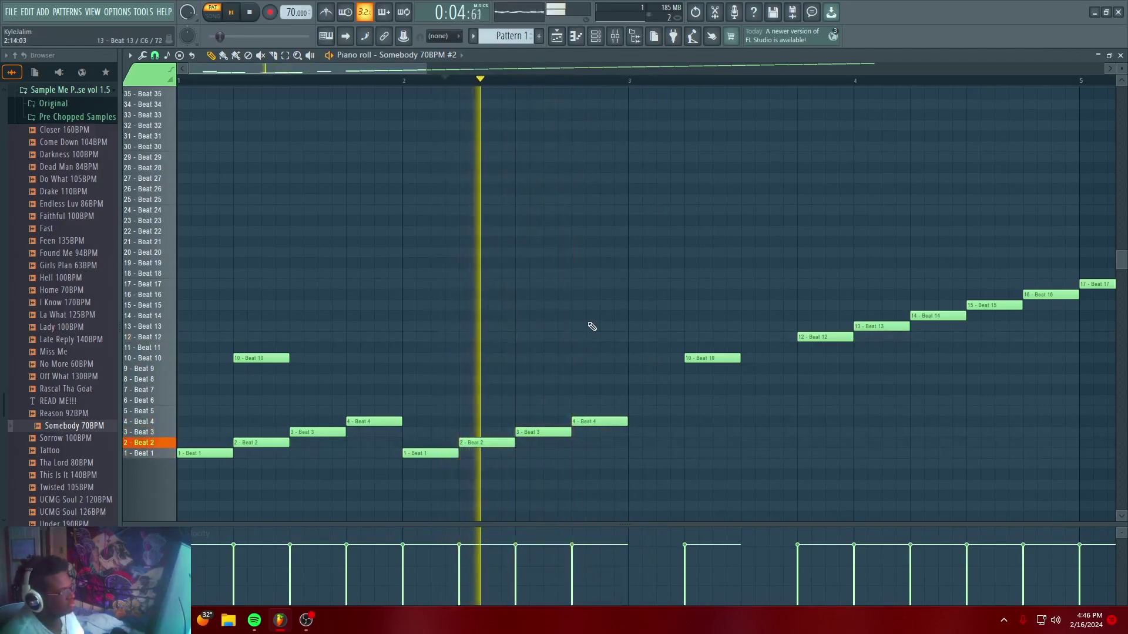
click(574, 338)
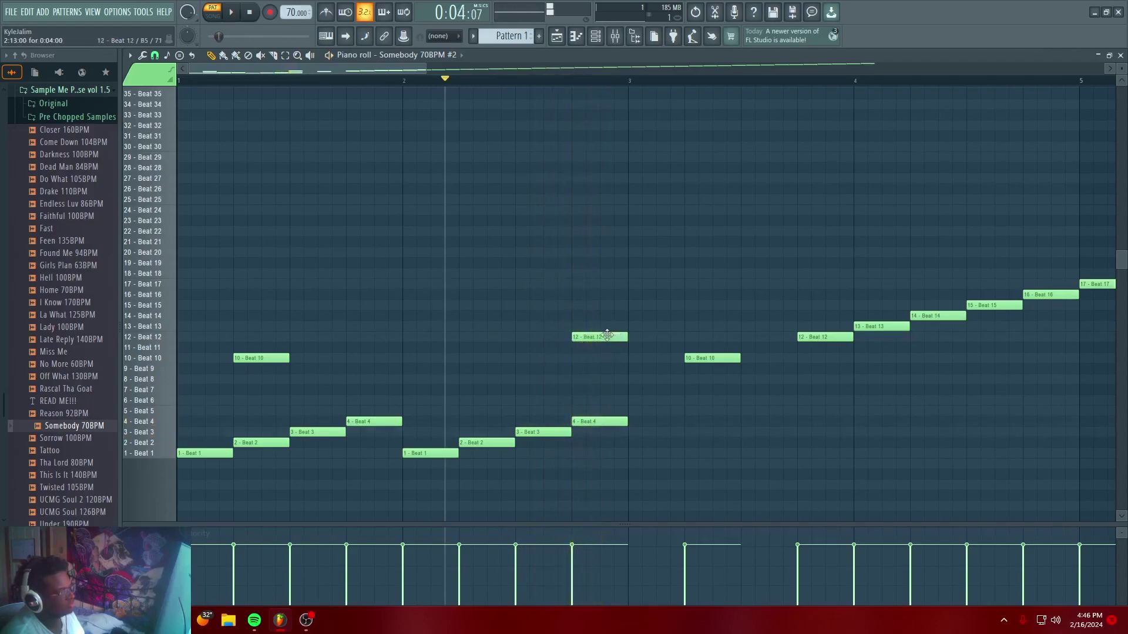
key(space)
drag(600, 338, 652, 339)
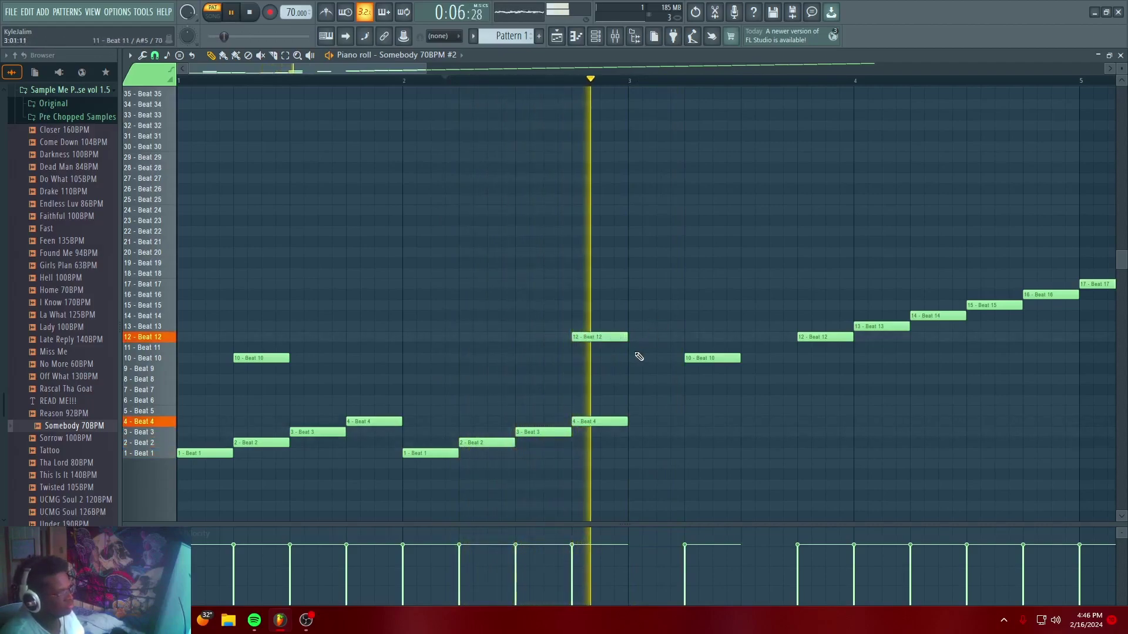
Delete all remaining slice notes from bar 3 onward, from Beat 10 and Beat 12 up to the last slice
right_click(699, 358)
key(space)
mouse_move(967, 329)
mouse_down()
mouse_move(1039, 290)
mouse_move(1106, 306)
mouse_up()
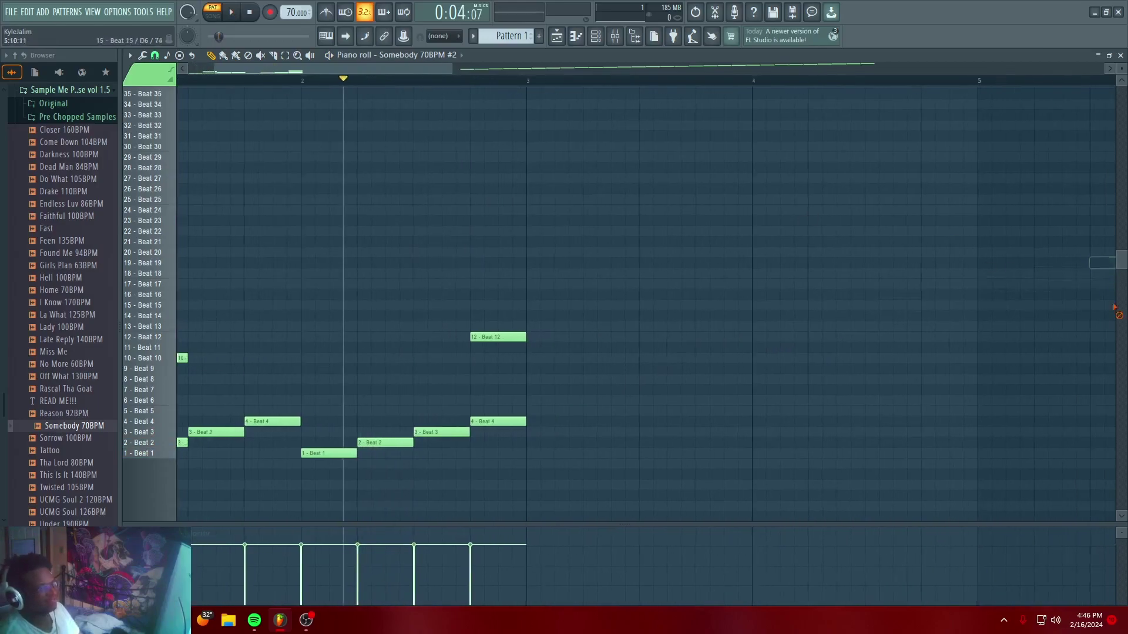
scroll(941, 121, down, 6)
scroll(934, 91, down, 5)
scroll(887, 327, up, 10)
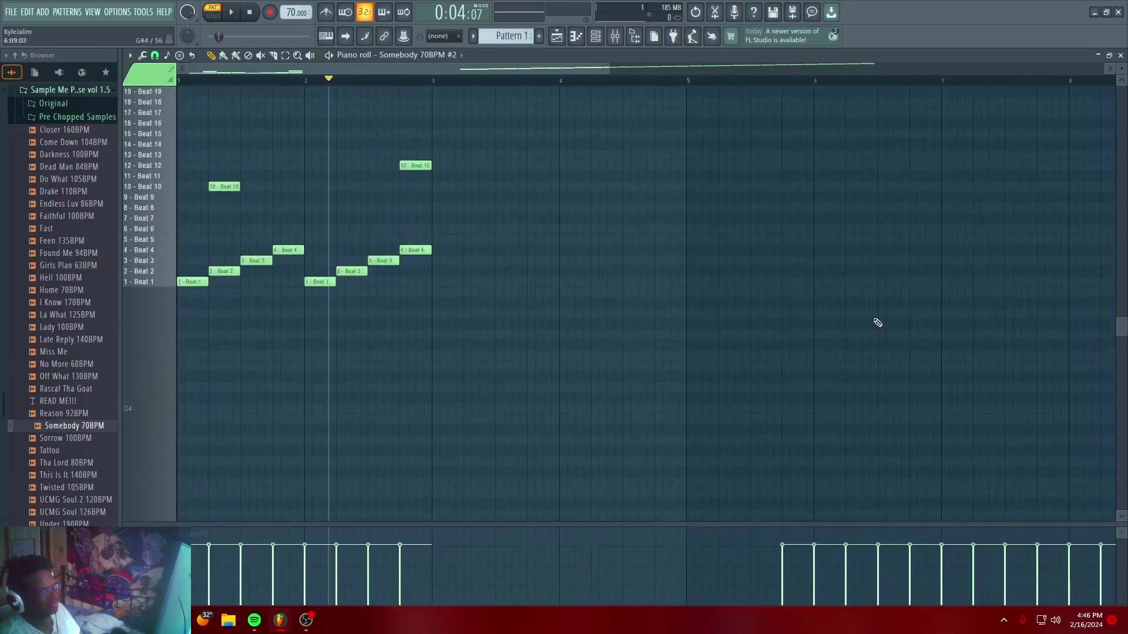
mouse_move(808, 372)
mouse_down()
mouse_move(1002, 338)
mouse_move(934, 277)
mouse_move(978, 286)
mouse_up()
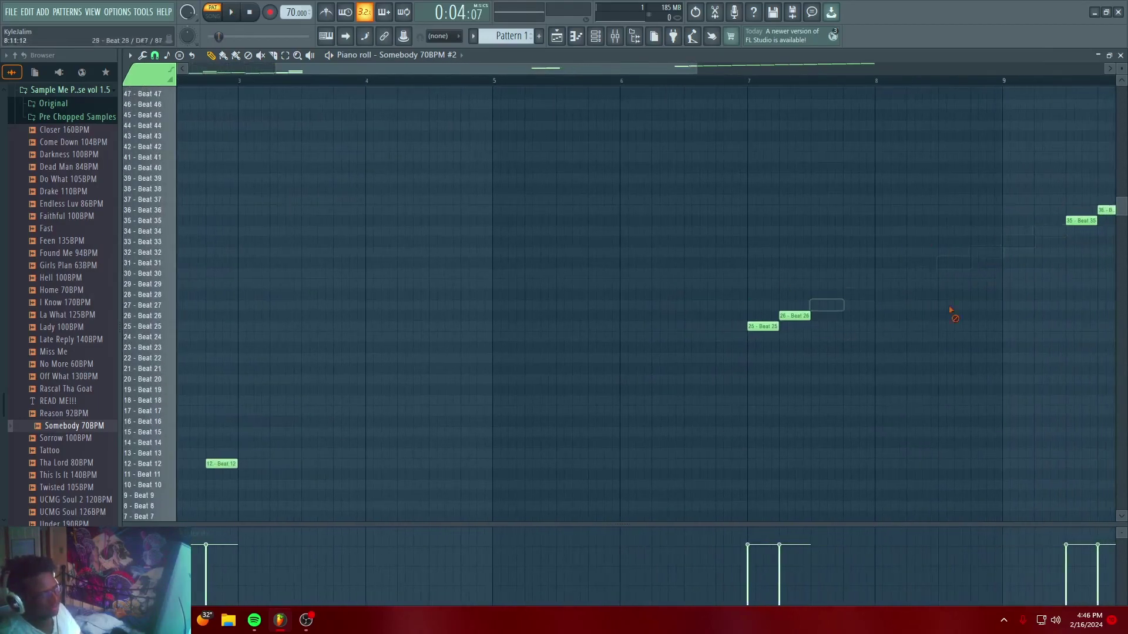
mouse_move(902, 266)
mouse_down()
mouse_move(1035, 97)
mouse_move(877, 93)
mouse_move(1057, 212)
mouse_move(829, 139)
mouse_move(581, 251)
mouse_up()
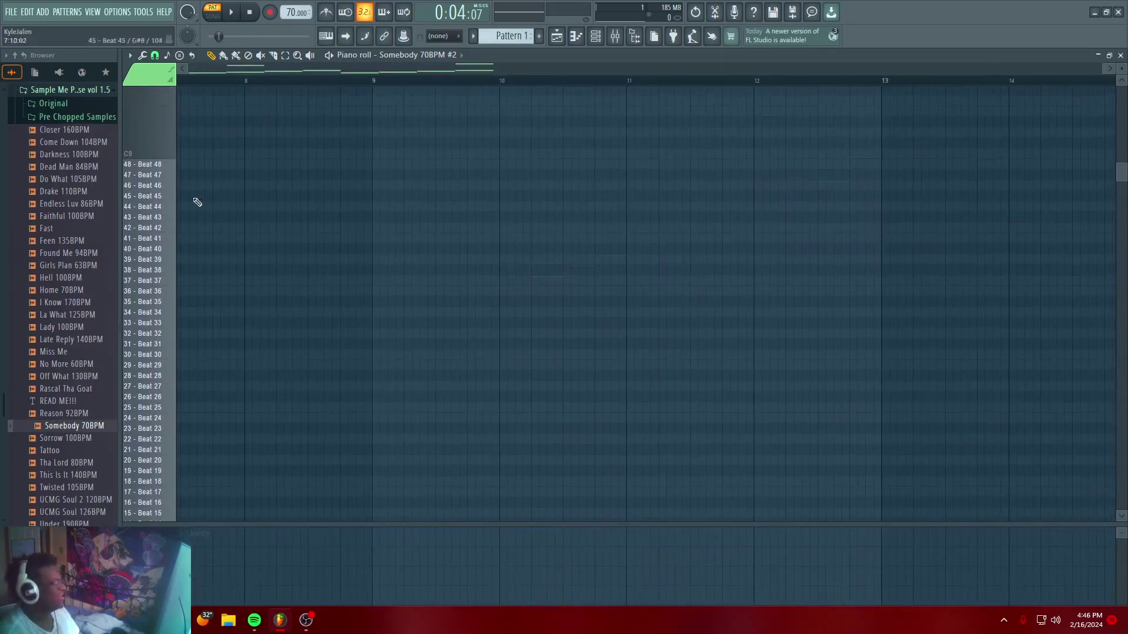
Go back to the start of the pattern and audition the Beat 48 and Beat 47 slices
click(300, 65)
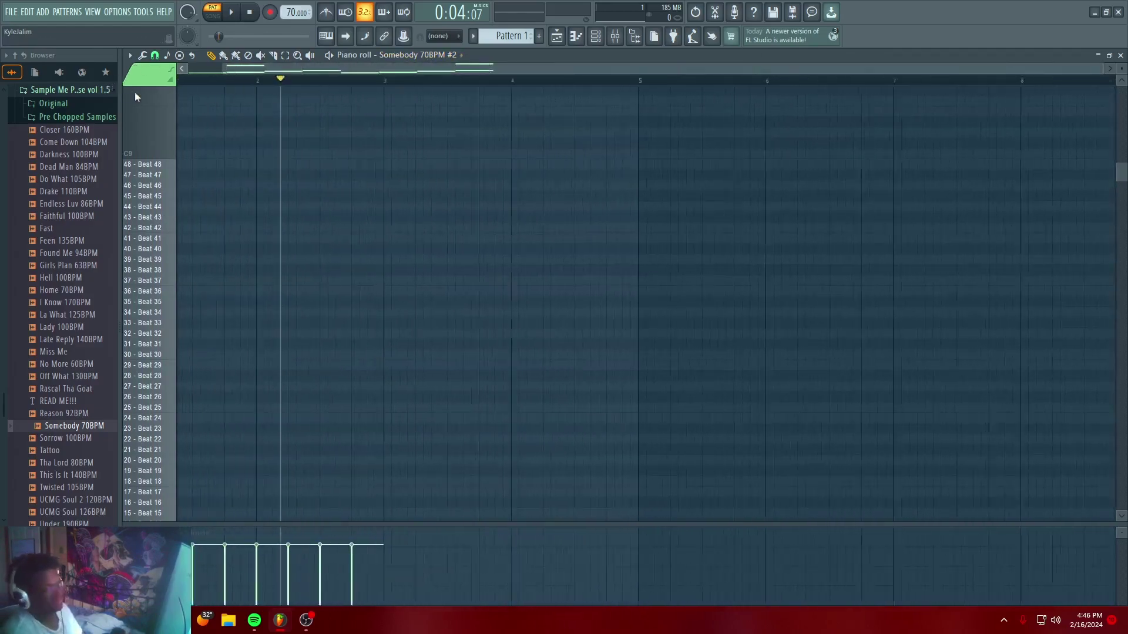
click(143, 167)
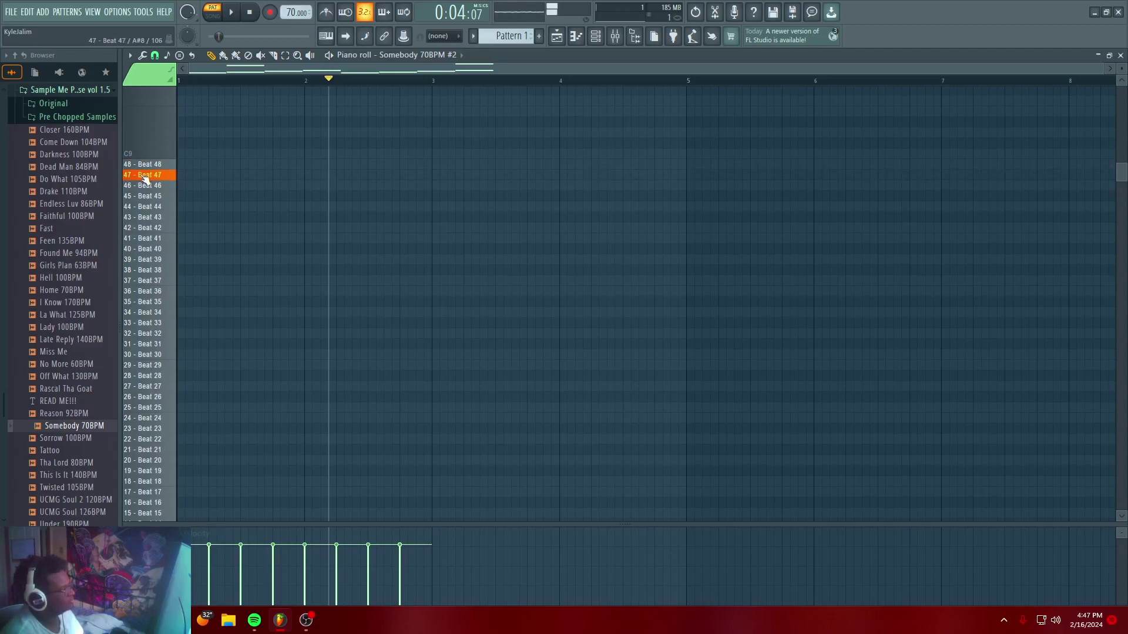
key(space)
click(392, 55)
click(213, 167)
click(197, 165)
right_click(221, 163)
right_click(198, 165)
key(space)
scroll(208, 245, down, 6)
scroll(203, 223, up, 2)
key(space)
scroll(194, 140, up, 3)
key(space)
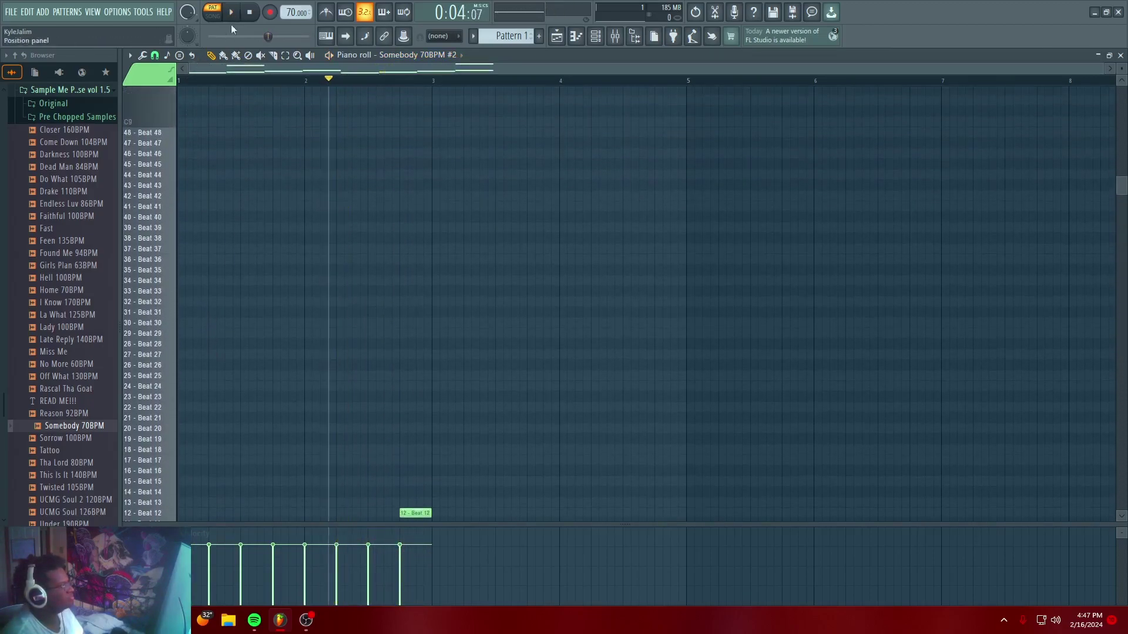
Place a one-beat Beat 48 slice note at the start of bar 1 and try Beat 47 on the third beat
click(222, 122)
key(space)
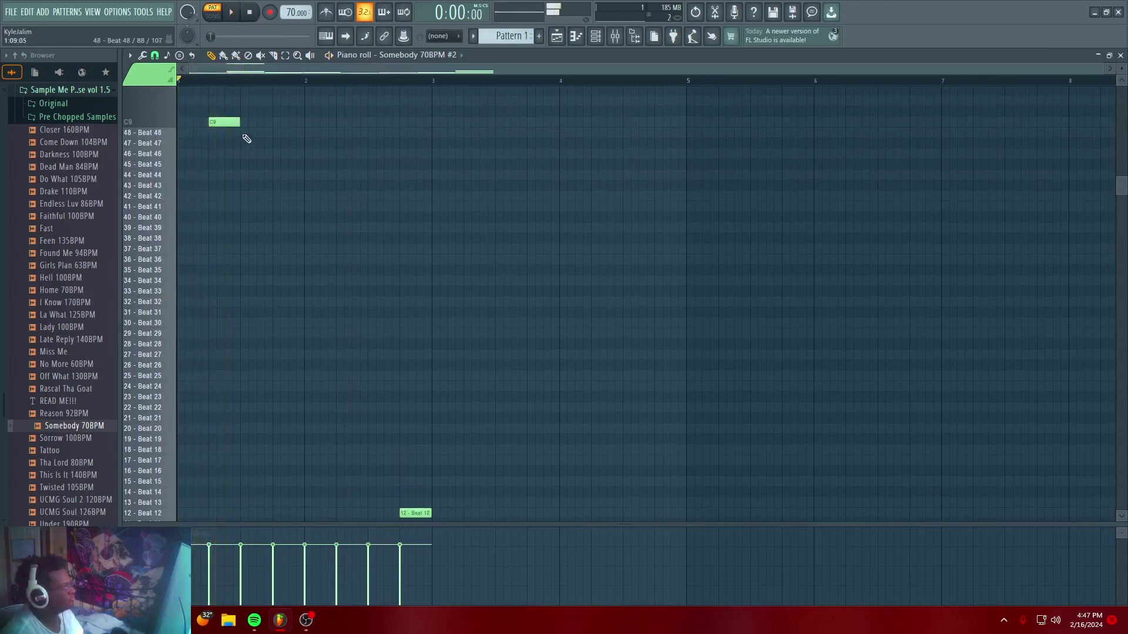
click(223, 133)
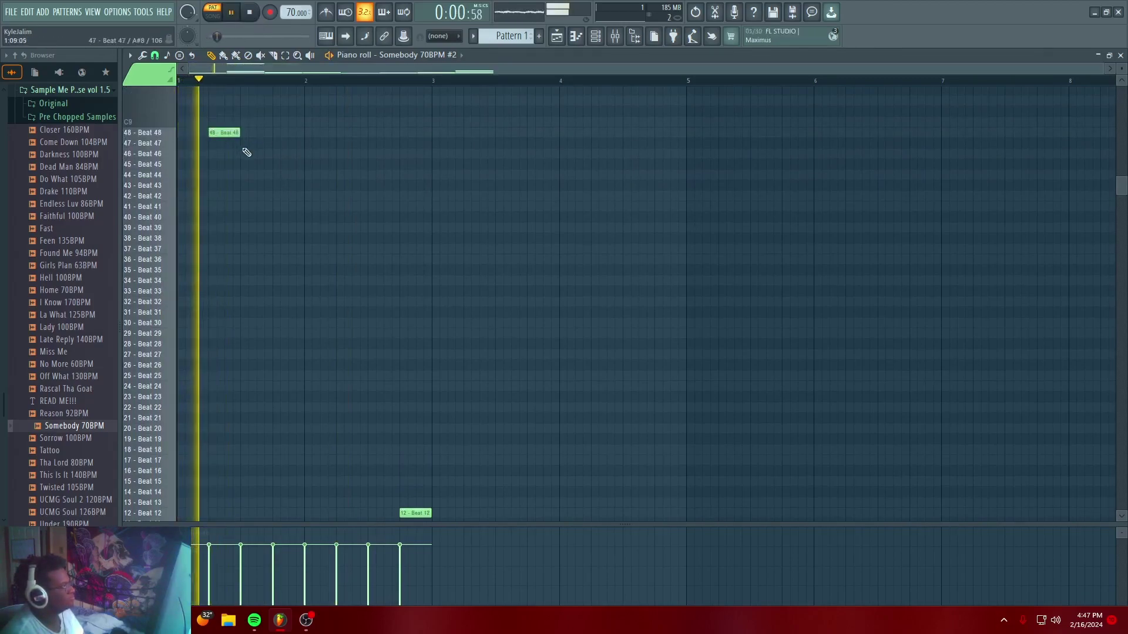
click(257, 143)
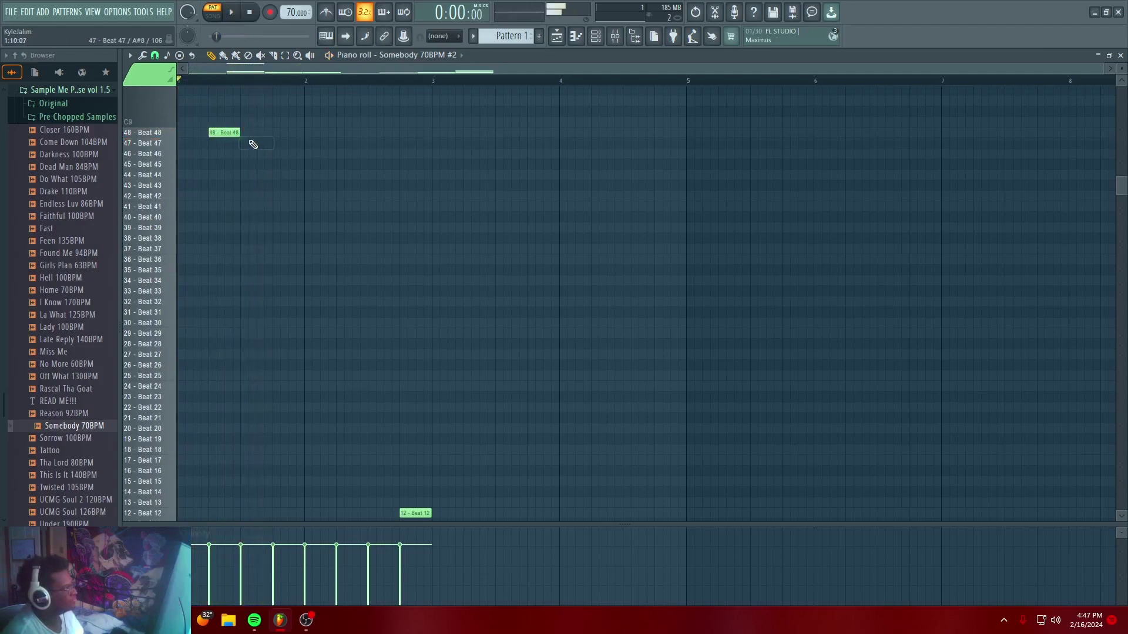
click(256, 143)
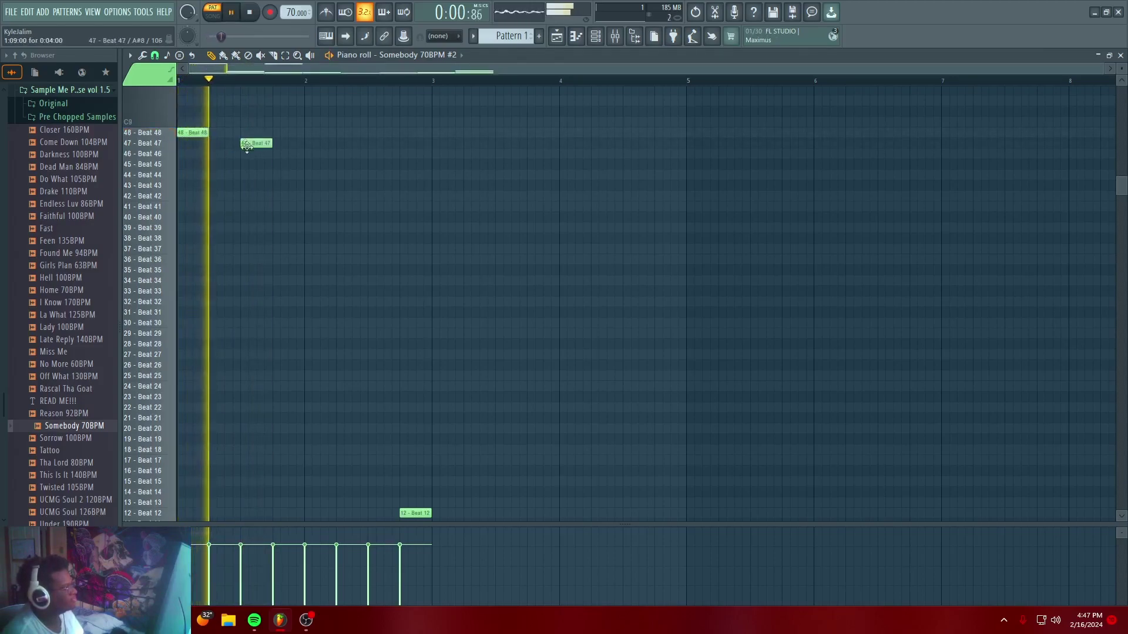
click(312, 133)
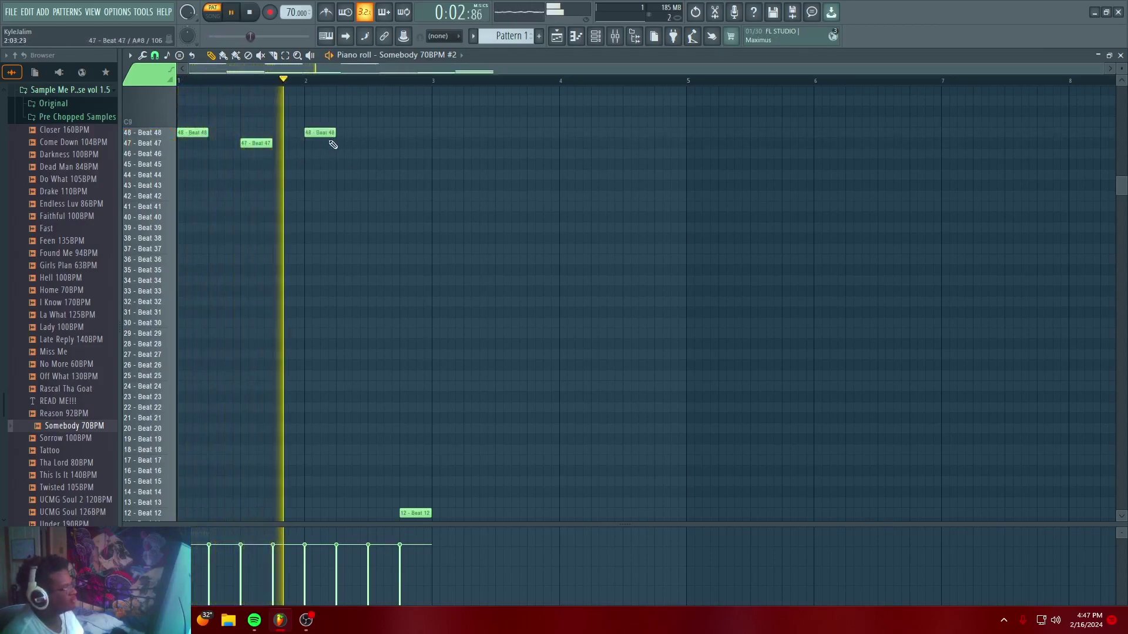
key(space)
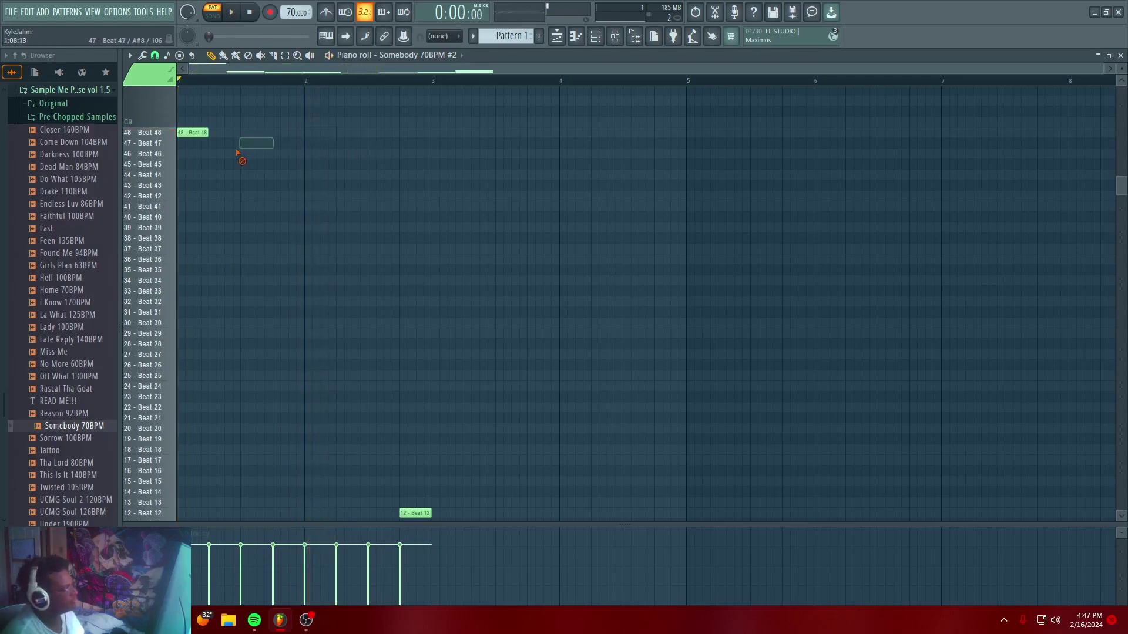
Move the existing Beat 1 to Beat 12 phrase from bars 1 and 2 to bars 4 and 5, one slice higher
scroll(292, 393, down, 5)
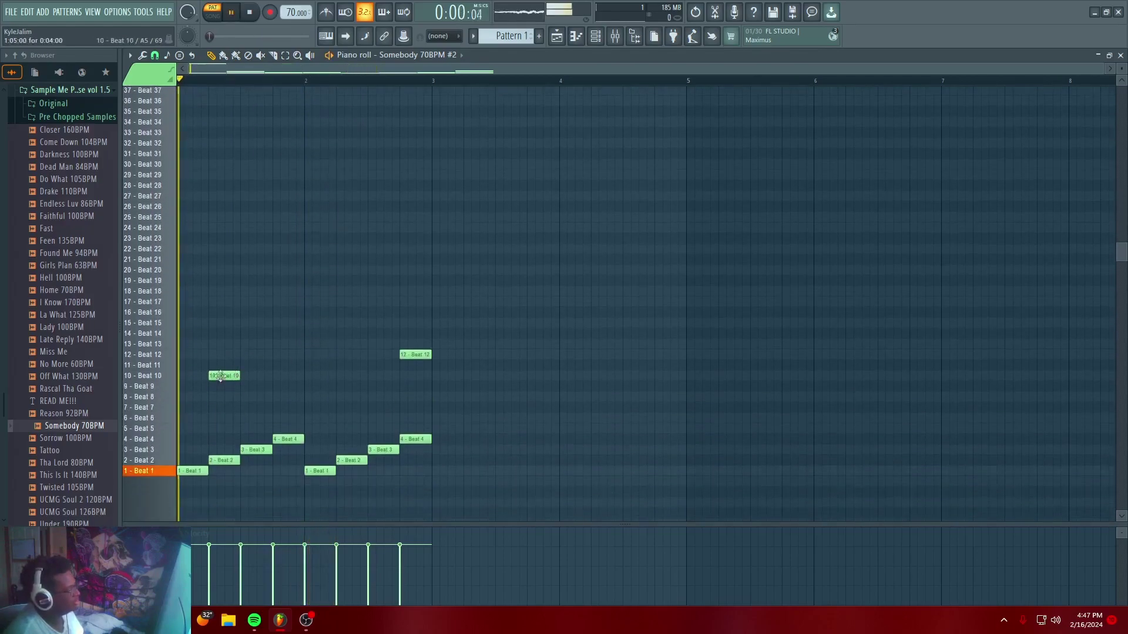
key(ctrl+a)
drag(235, 374, 607, 369)
key(space)
Follow Beat 48 with Beat 46, Beat 45 and Beat 44 notes in bar 1 and Beat 43 at the start of bar 2
scroll(266, 281, up, 9)
key(space)
key(space)
click(226, 281)
key(space)
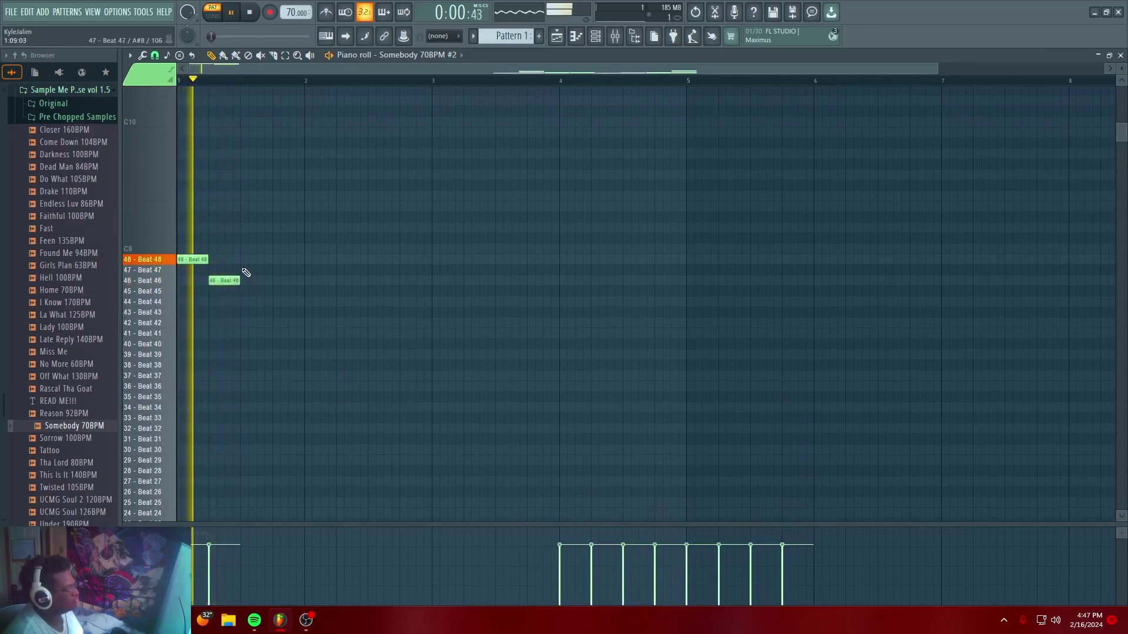
click(247, 291)
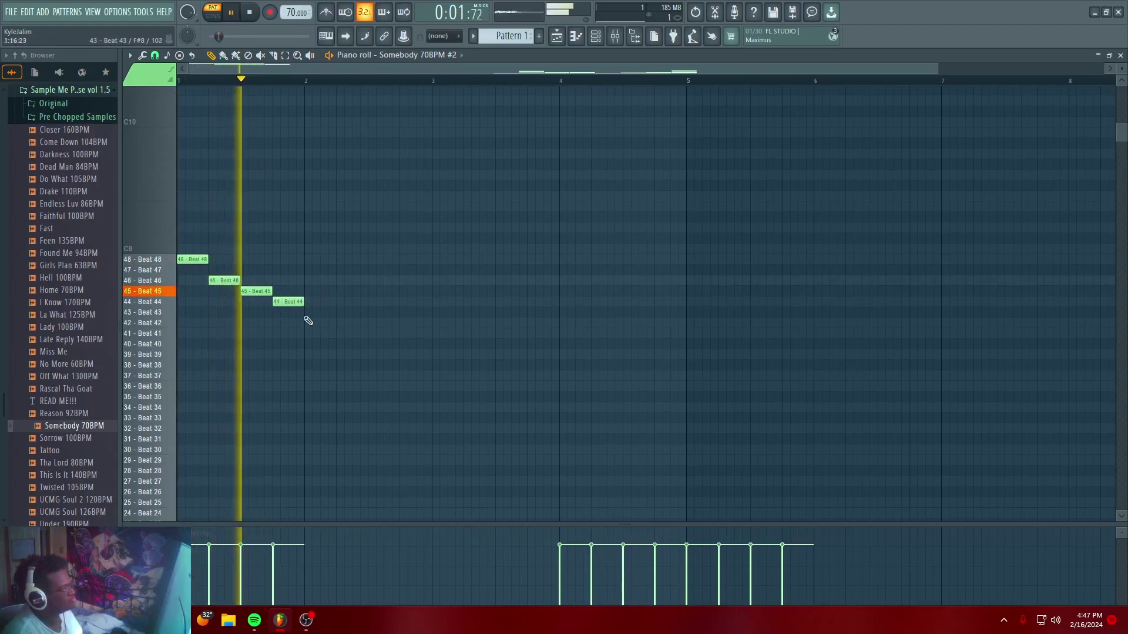
click(310, 313)
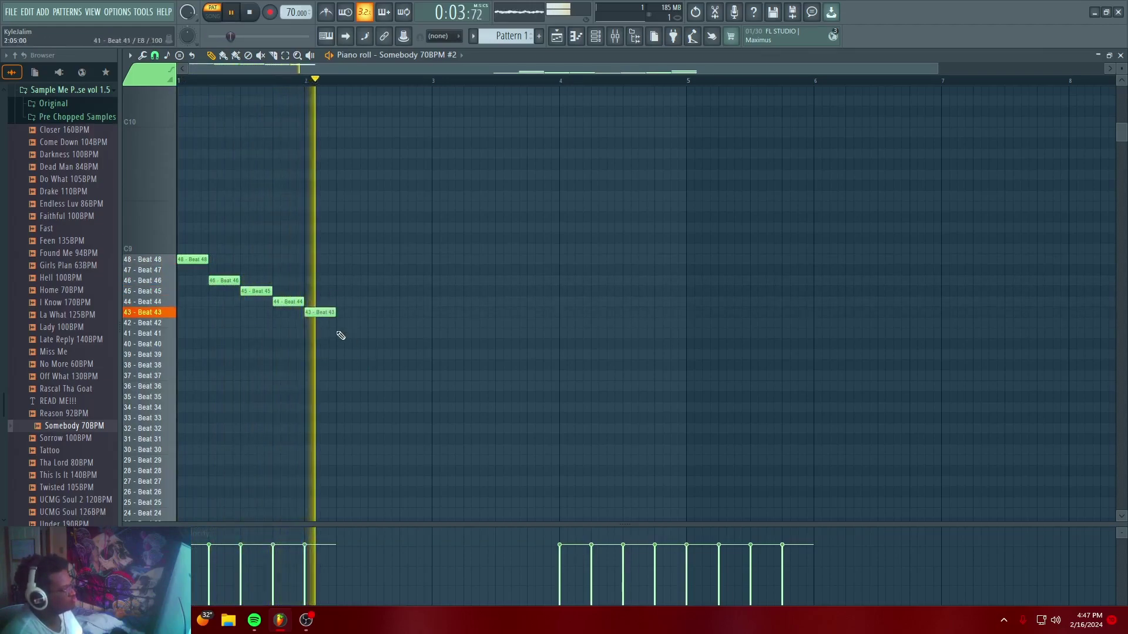
Try Beat 41, Beat 42 and Beat 40 on the fourth beat of bar 1 and settle on Beat 39
click(277, 316)
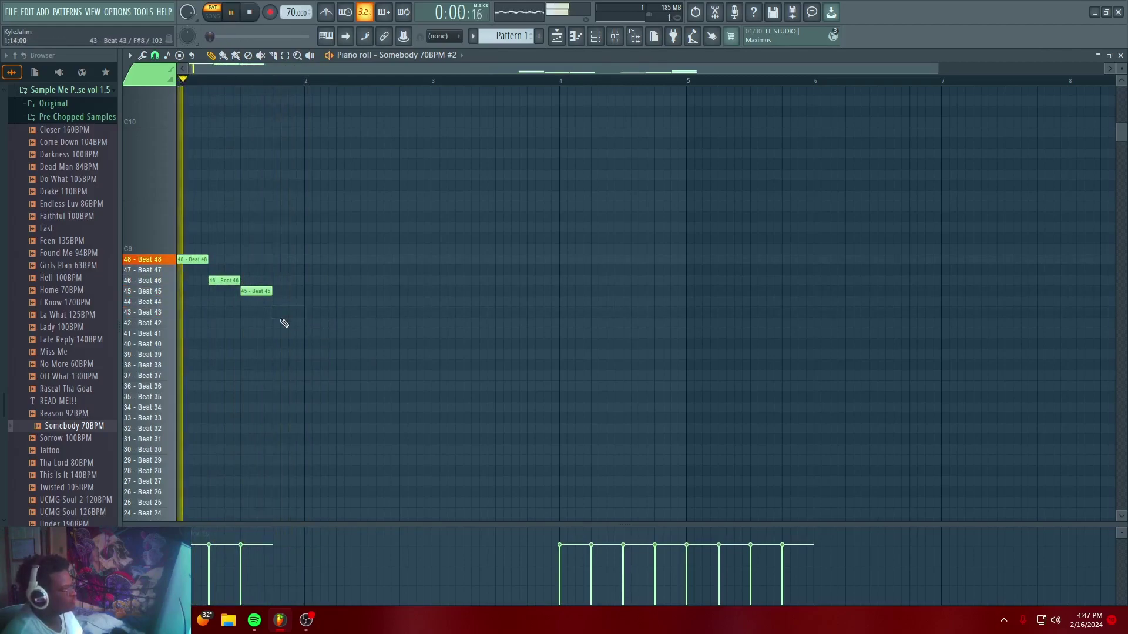
click(275, 336)
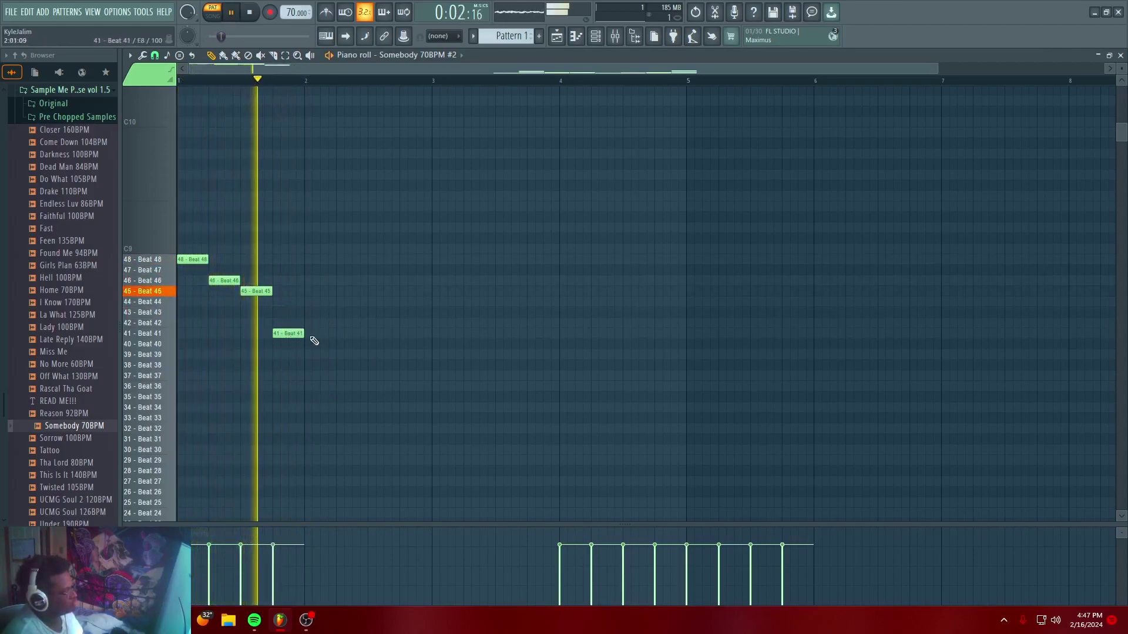
right_click(294, 335)
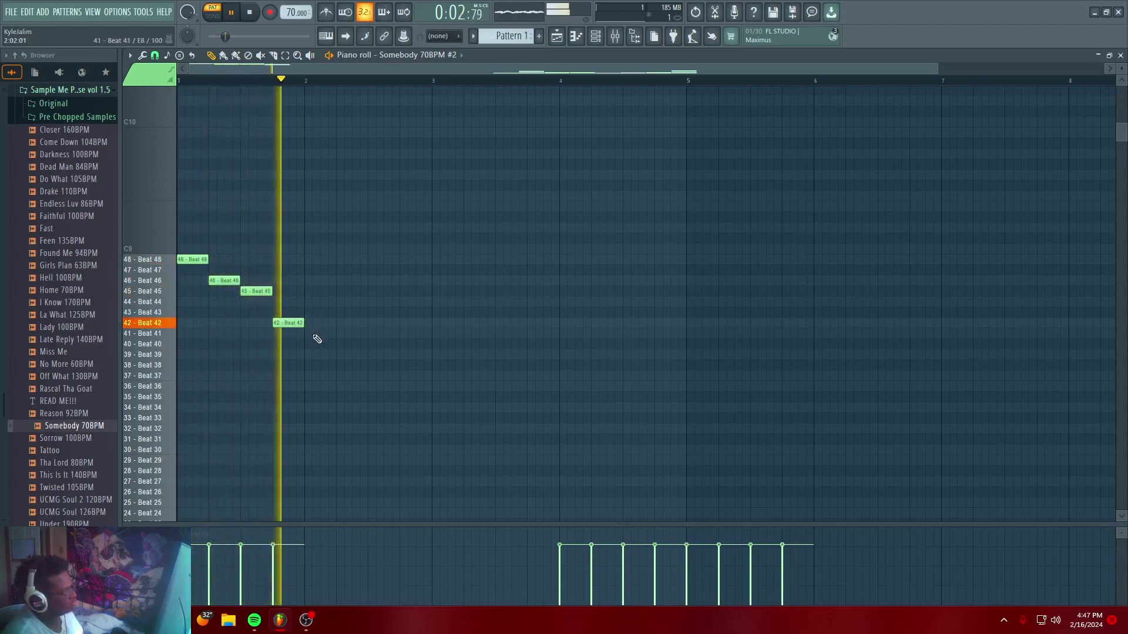
drag(284, 323, 287, 353)
right_click(288, 356)
click(288, 344)
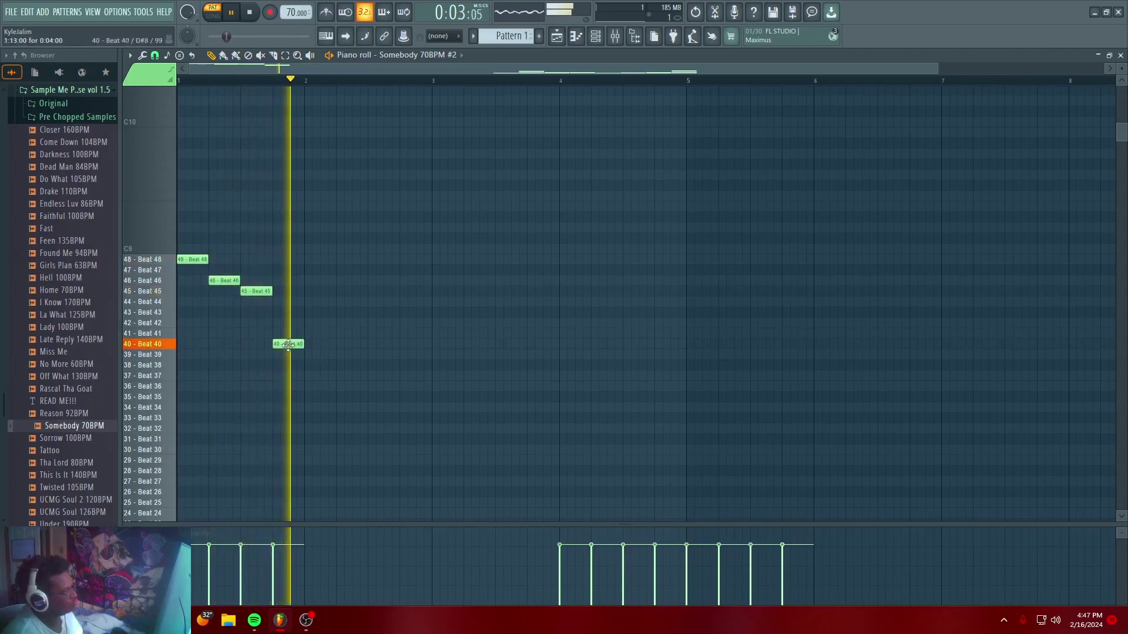
drag(288, 345, 278, 356)
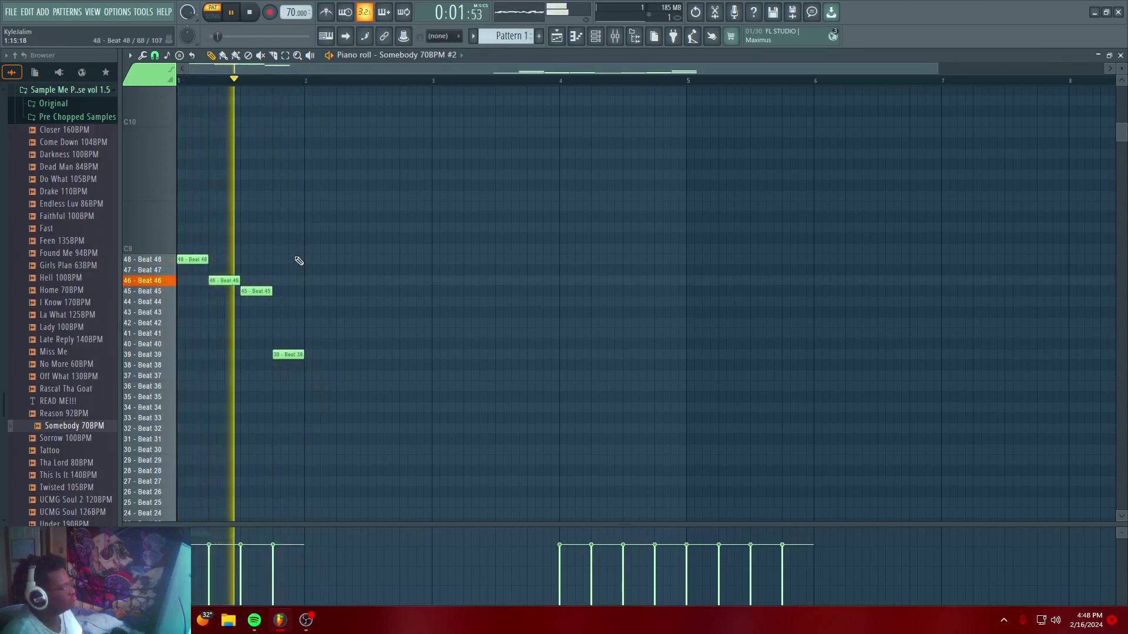
Add a Beat 38 slice note at the start of bar 2 and replay the pattern from the beginning
click(317, 365)
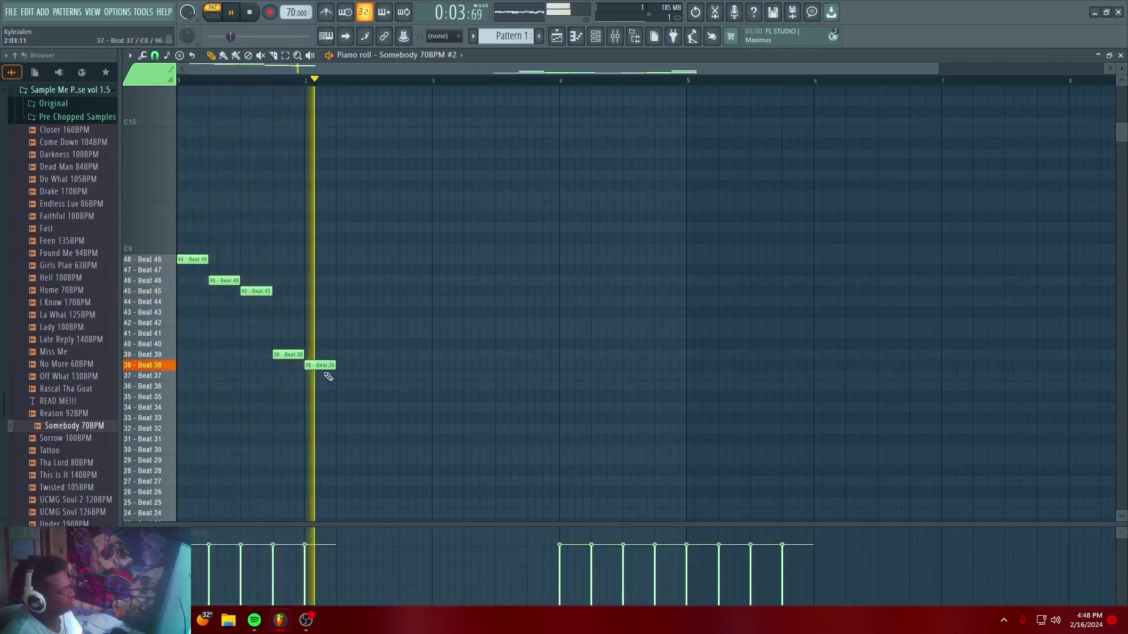
key(space)
key(space)
scroll(382, 352, down, 2)
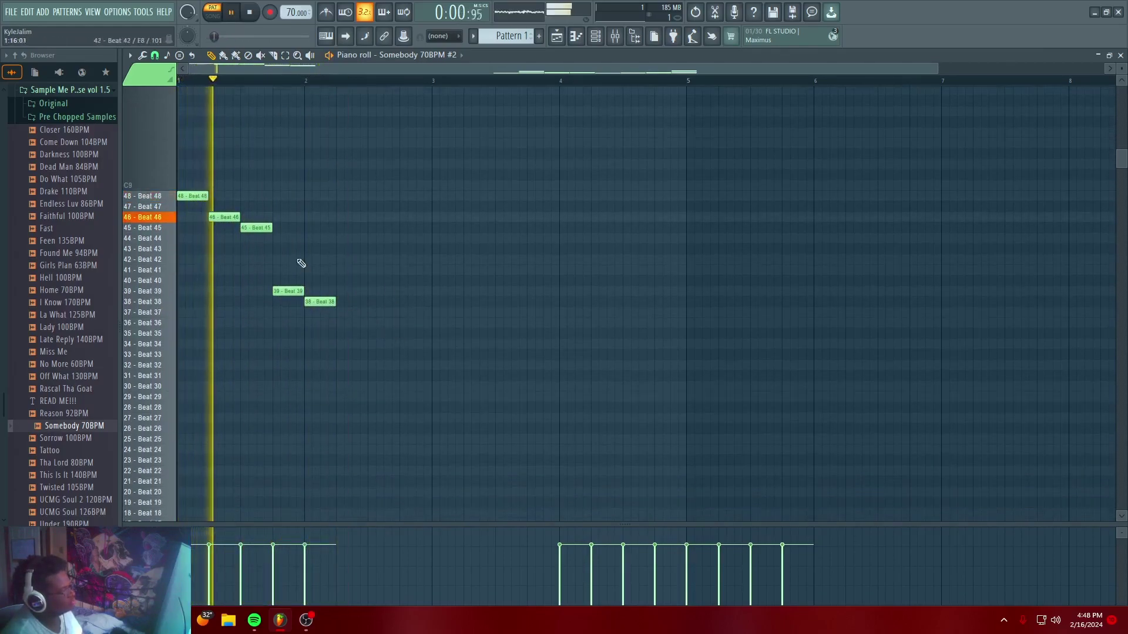
Try a Beat 48 note on the second beat of bar 2 and audition the Beat 1 slice
click(343, 196)
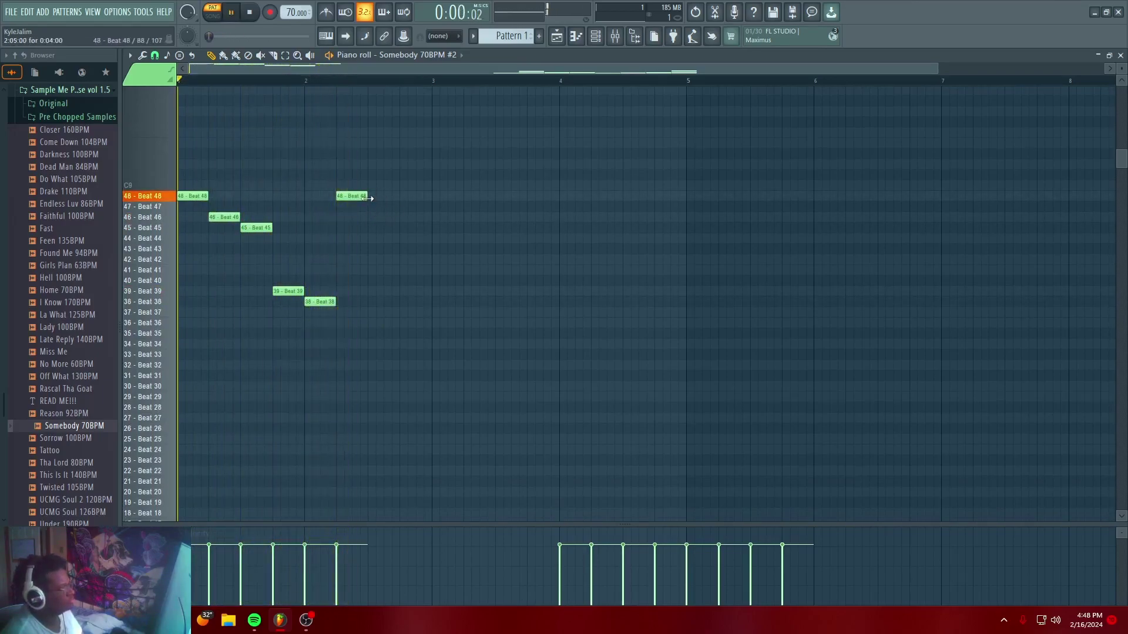
drag(341, 195, 339, 214)
scroll(354, 271, down, 5)
click(160, 345)
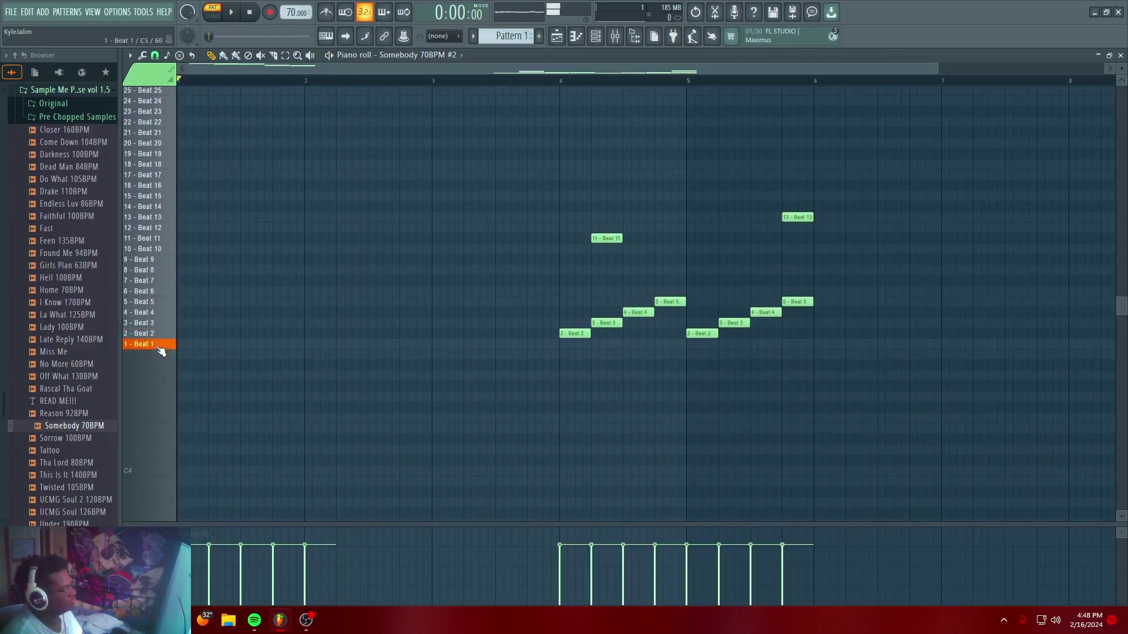
Delete the Beat 45, Beat 39 and Beat 38 notes, keeping only Beat 48 and Beat 46 in bar 1
scroll(185, 333, up, 5)
key(space)
right_click(257, 197)
right_click(288, 259)
right_click(319, 270)
Repeat the Beat 48 and Beat 46 notes on the third and fourth beats of bar 1
click(245, 165)
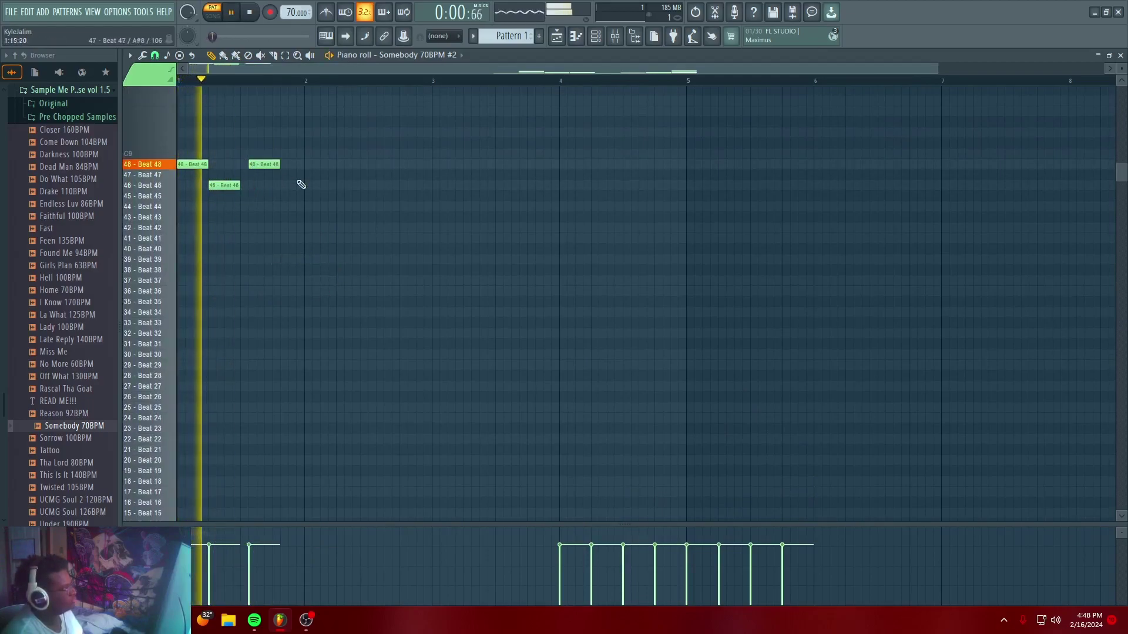
click(286, 185)
drag(307, 191, 288, 191)
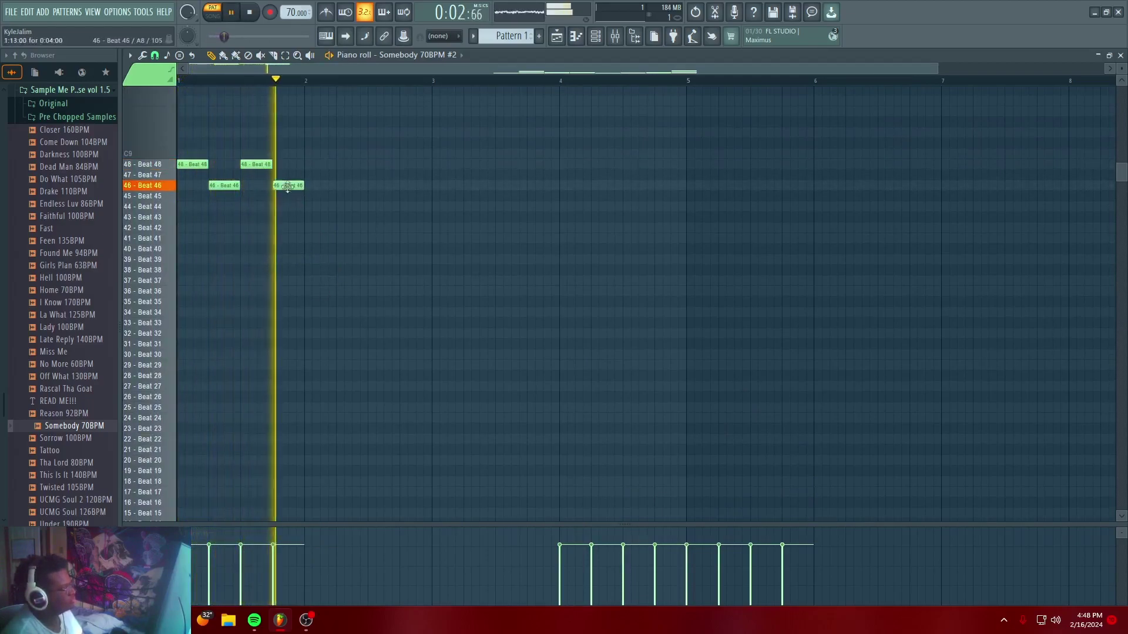
Try Beat 44 on the third beat of bar 1 and replace it with a Beat 41 note
click(260, 207)
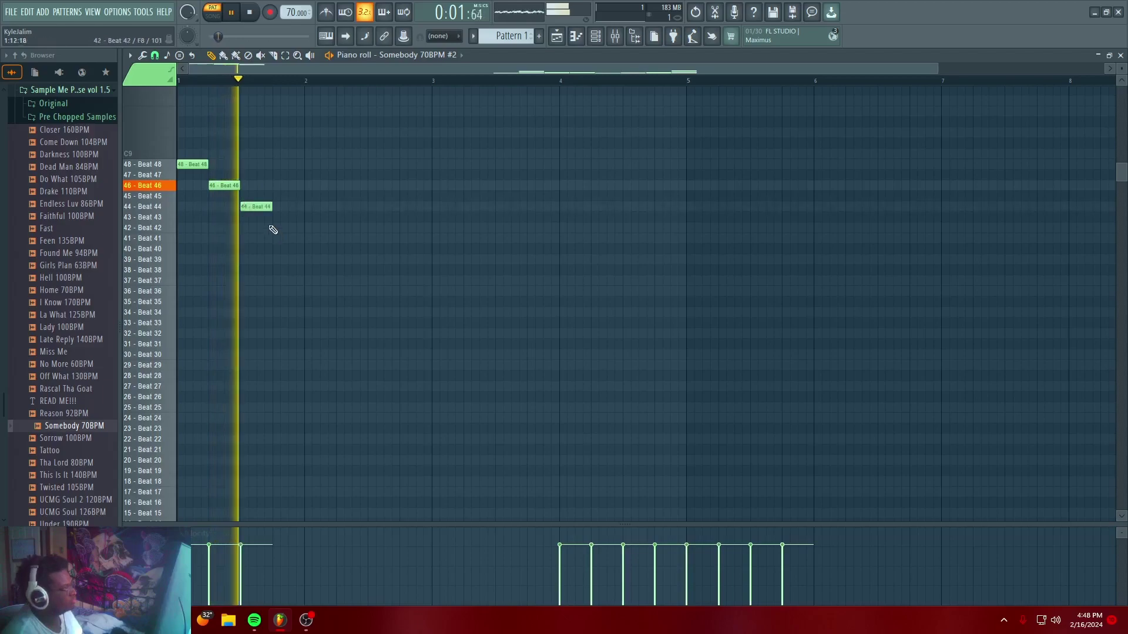
right_click(259, 210)
click(249, 227)
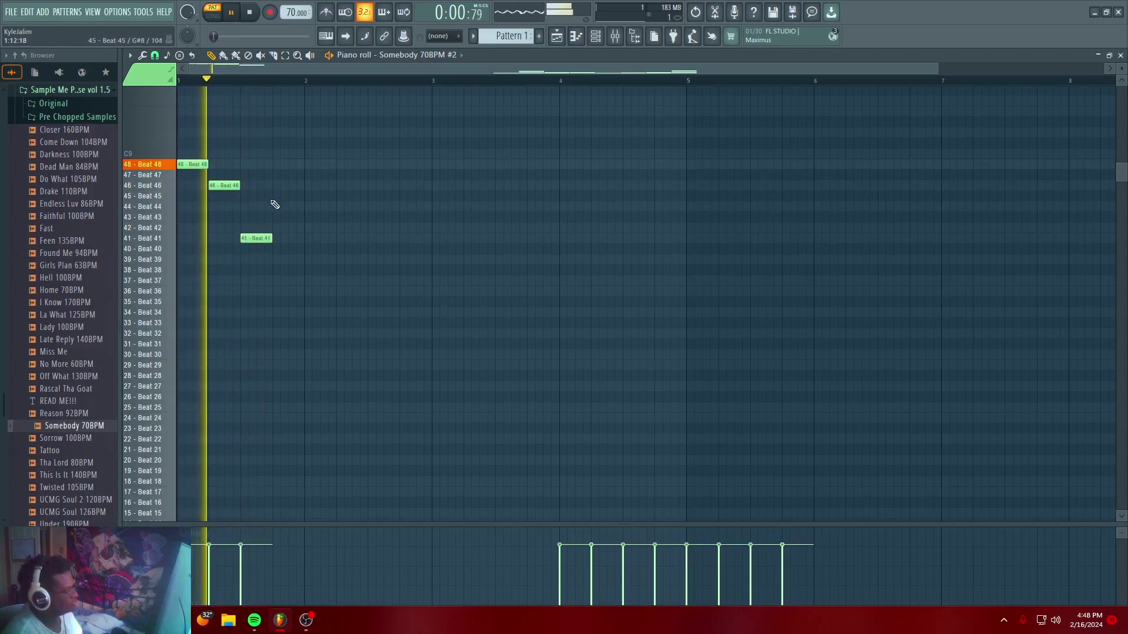
Replace the notes in bar 1 with Beat 41 on the first two beats, Beat 42 on the third and Beat 43 on the fourth
right_click(257, 240)
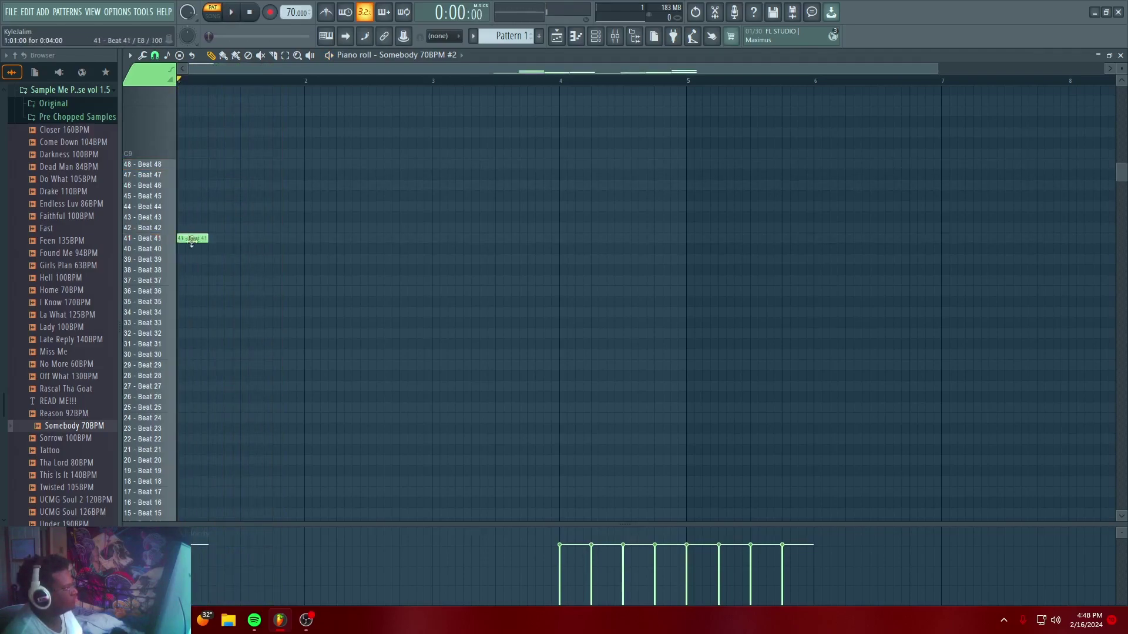
click(243, 240)
drag(250, 237, 244, 248)
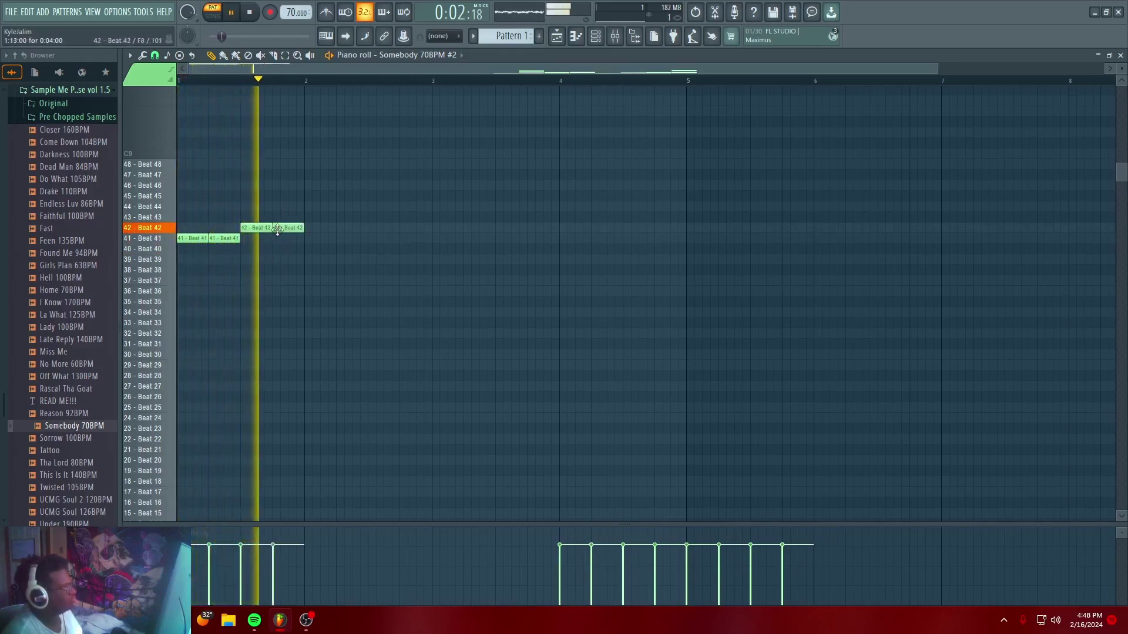
drag(298, 217, 290, 217)
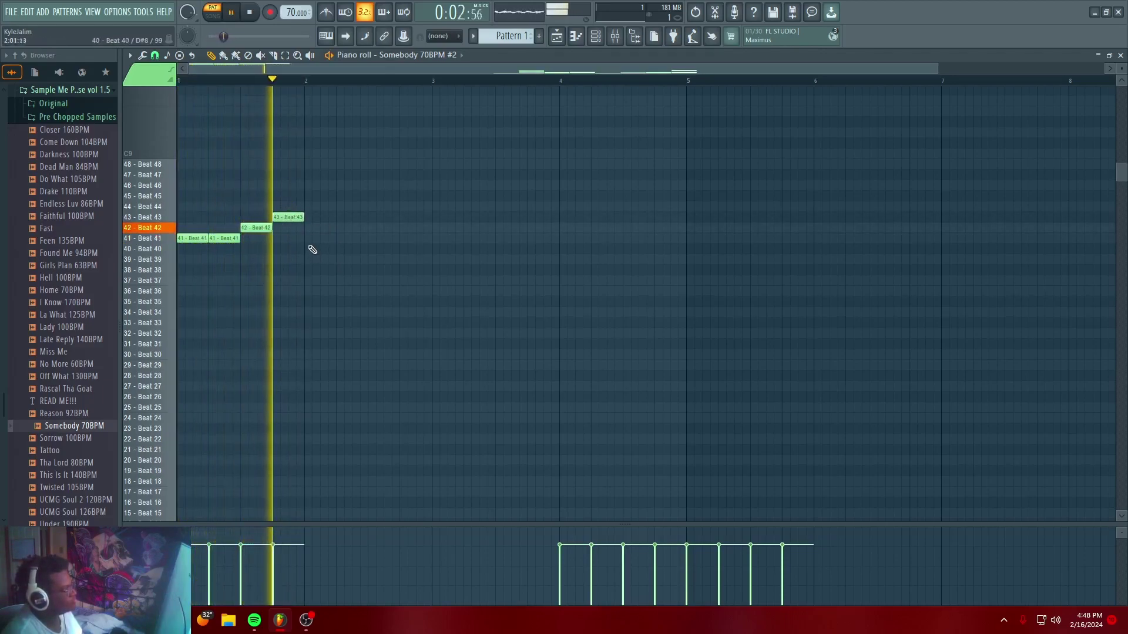
Repeat the Beat 41, Beat 41, Beat 42, Beat 43 sequence in bar 2 and play it back
click(312, 238)
click(352, 237)
drag(358, 239, 349, 238)
click(376, 227)
click(408, 217)
key(space)
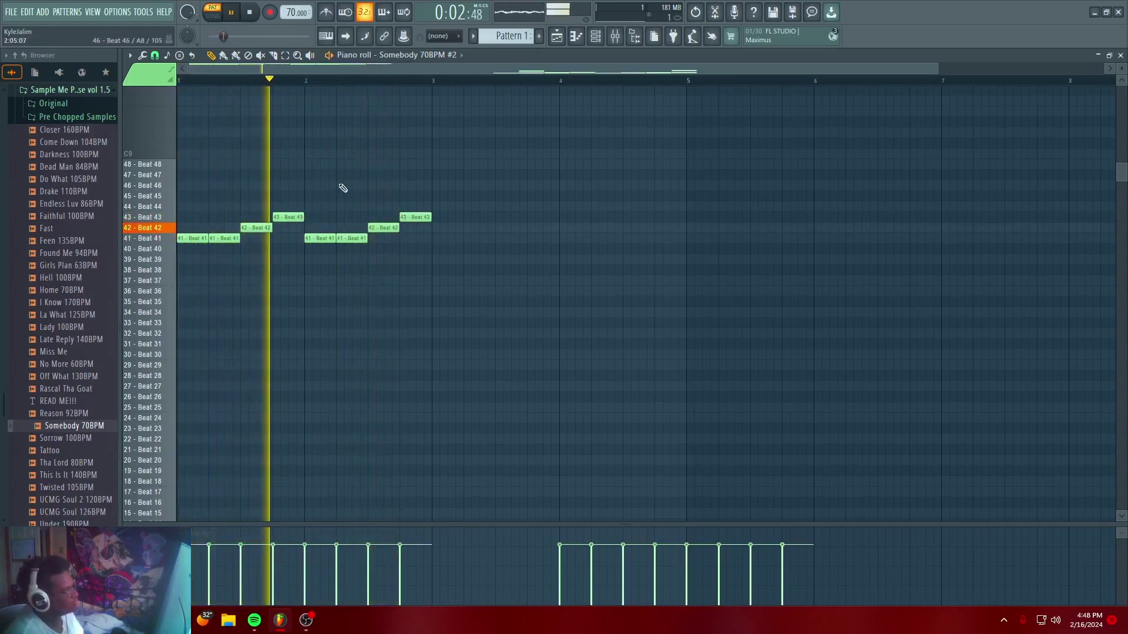
Replace the Beat 43 note on the fourth beat of bars 1 and 2 with Beat 44
right_click(299, 217)
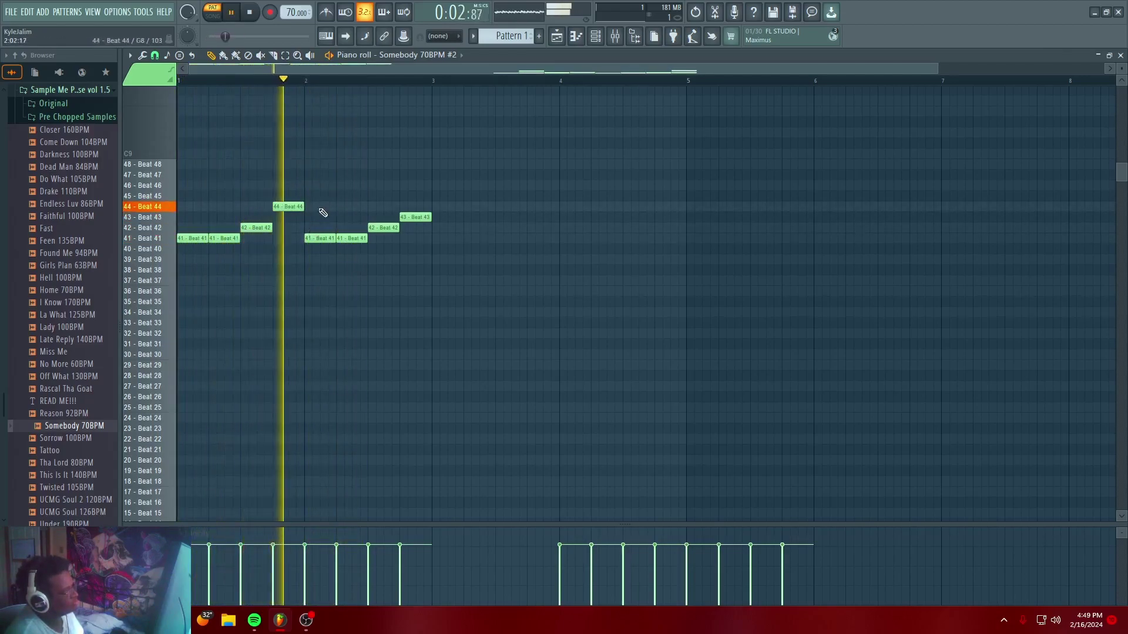
right_click(417, 218)
click(415, 207)
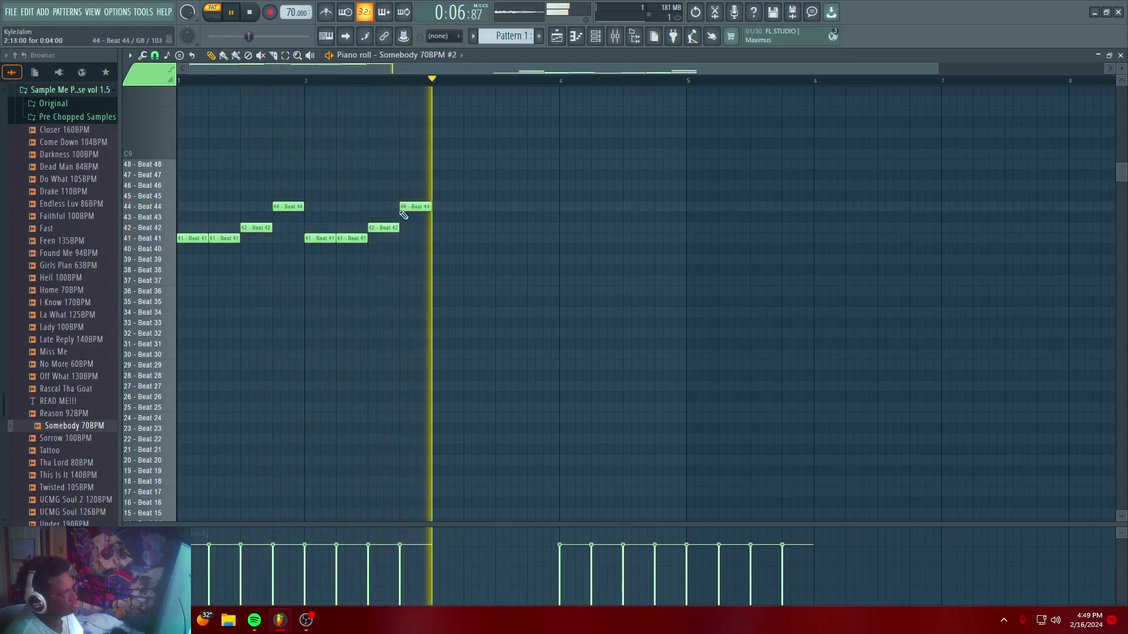
Duplicate the two-bar phrase of Beat 41, 42 and 44 notes and move the copy to bars 3 and 4
key(ctrl+a)
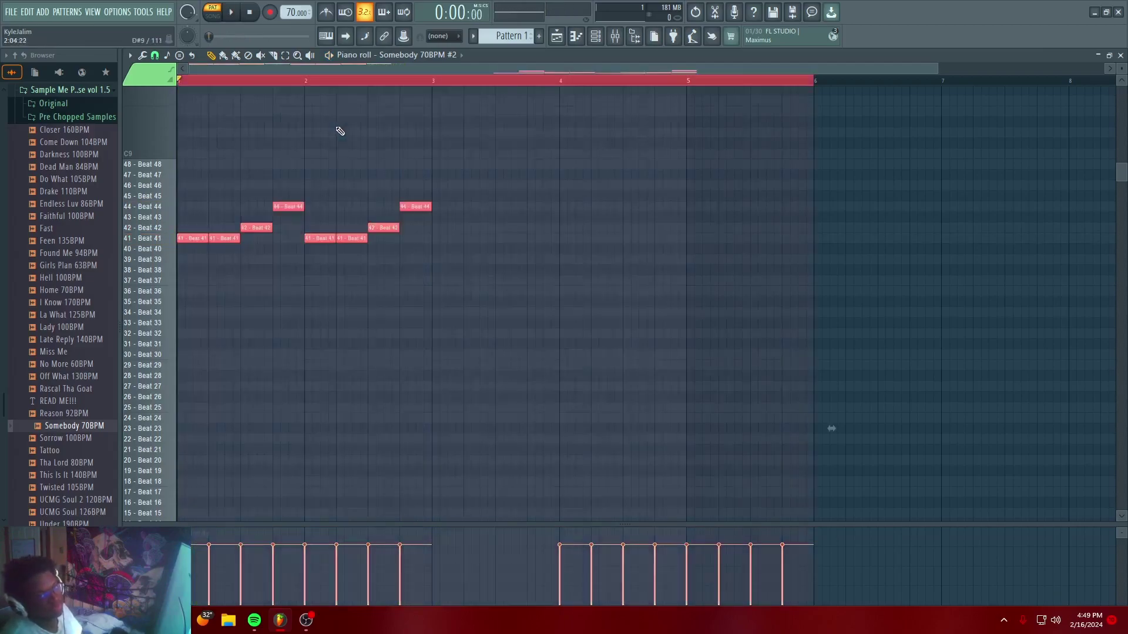
key(ctrl+b)
scroll(488, 84, down, 3)
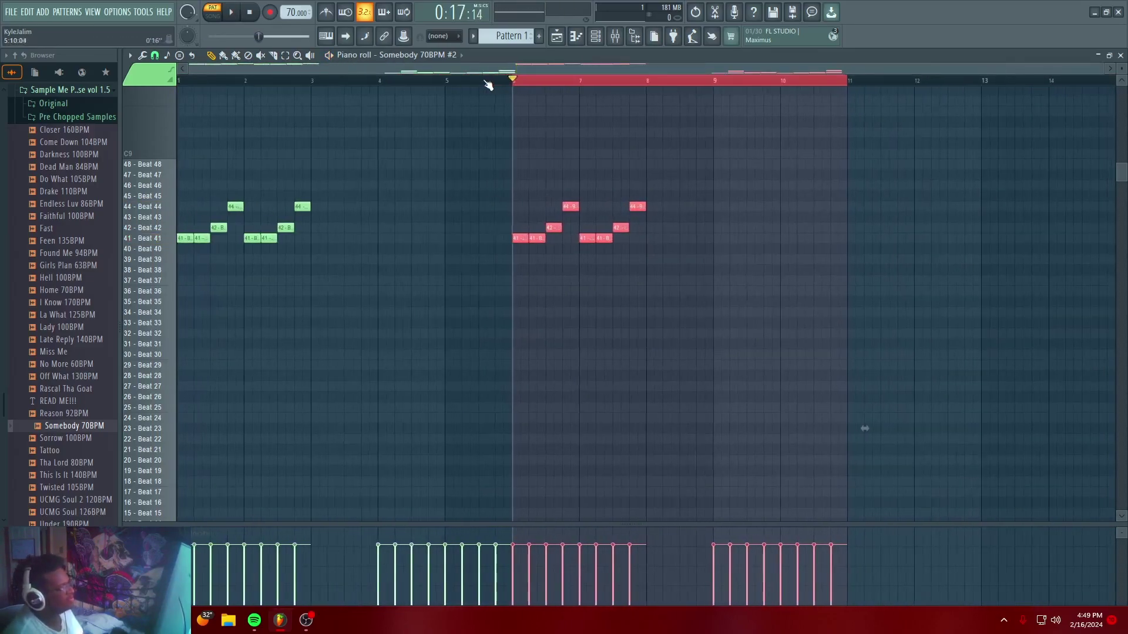
key(ctrl+d)
key(space)
drag(496, 202, 654, 270)
key(space)
key(space)
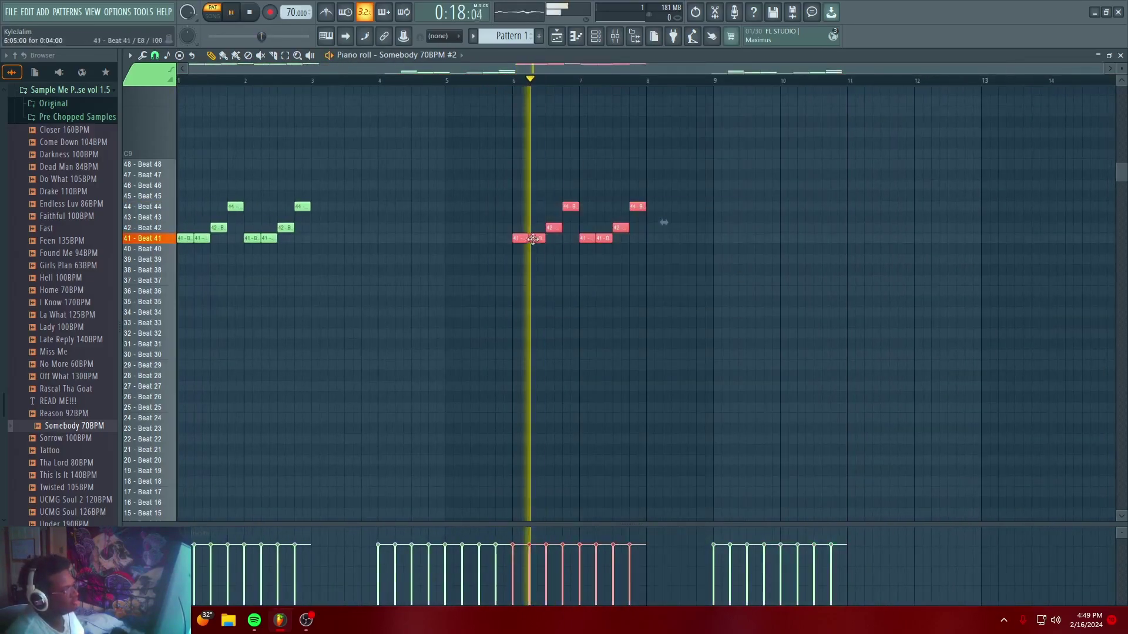
drag(520, 239, 318, 239)
Try Beat 47 notes on the second beat of bar 1 and the first beat of bar 3
click(331, 176)
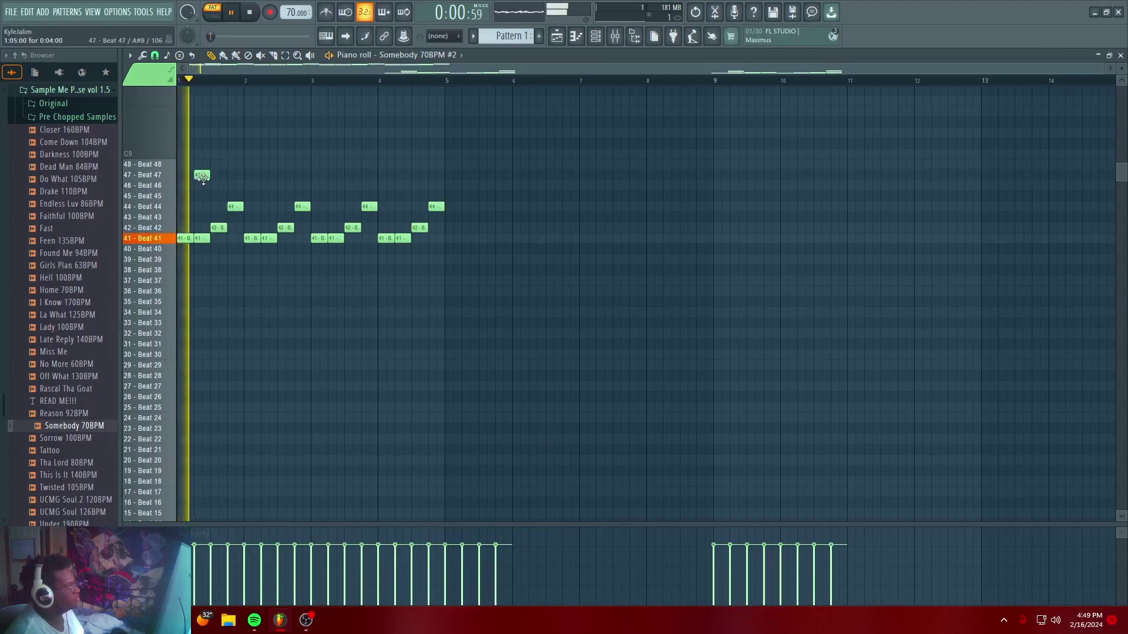
right_click(202, 175)
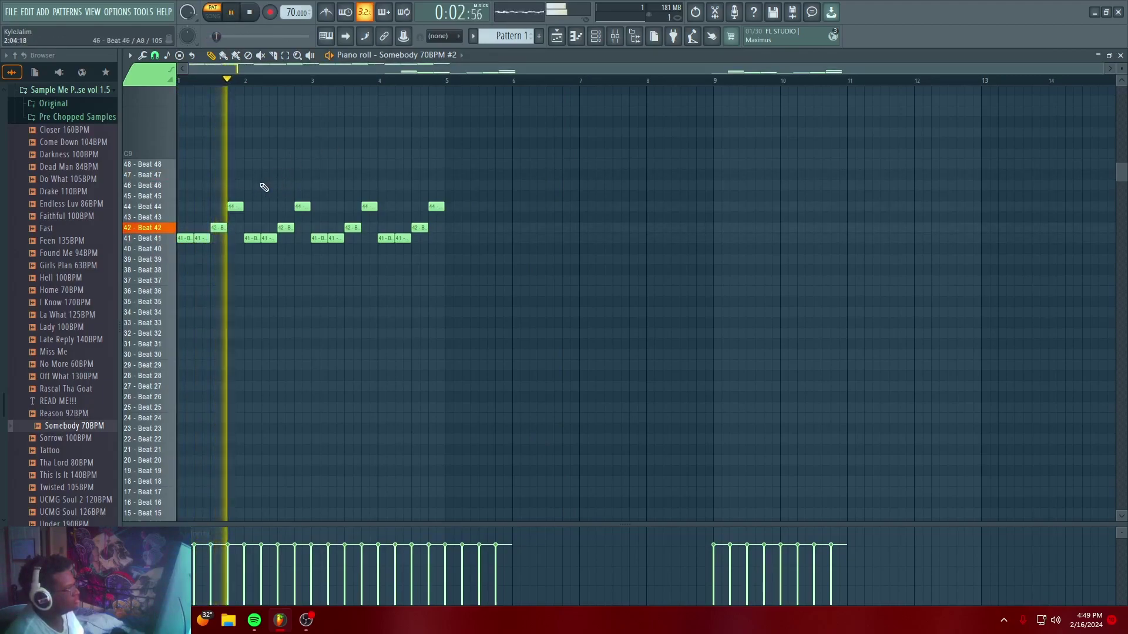
click(265, 186)
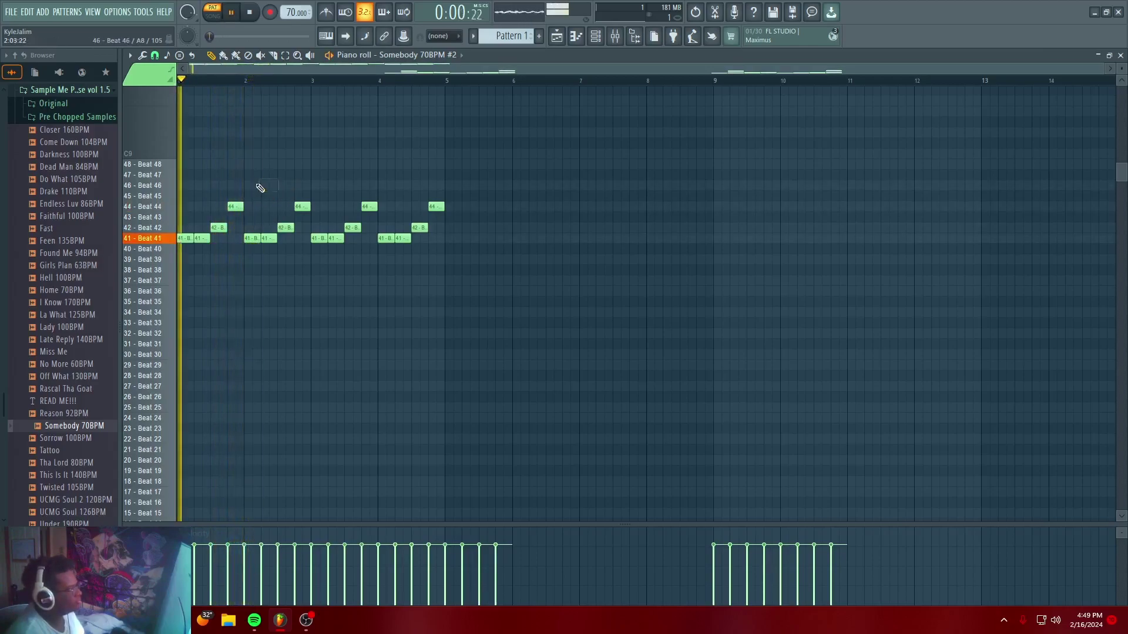
drag(247, 175, 228, 177)
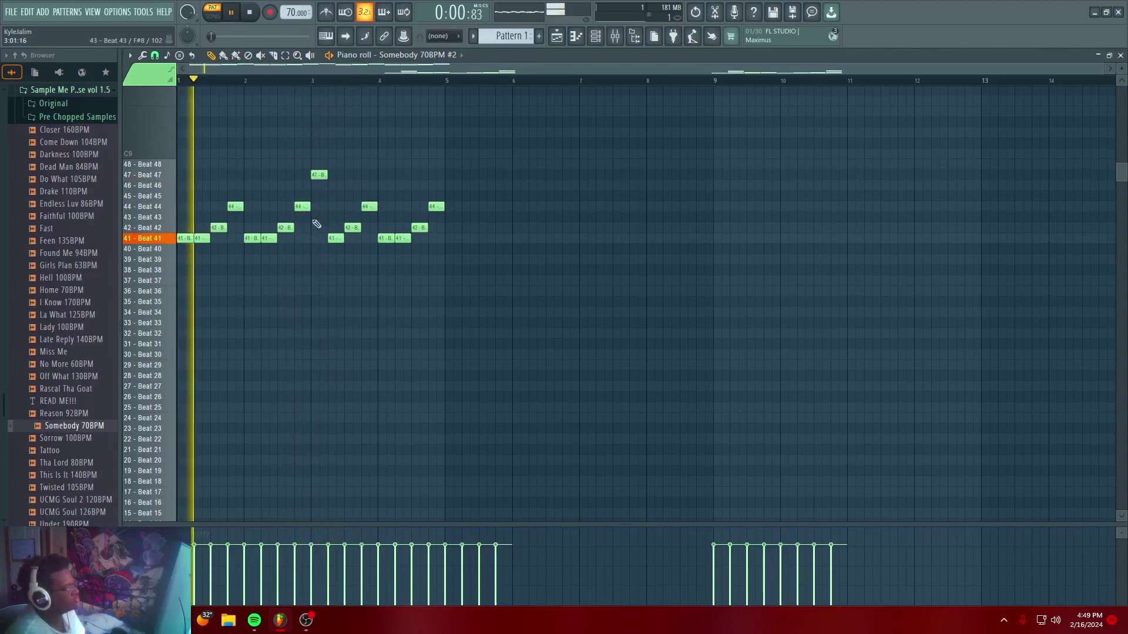
click(310, 82)
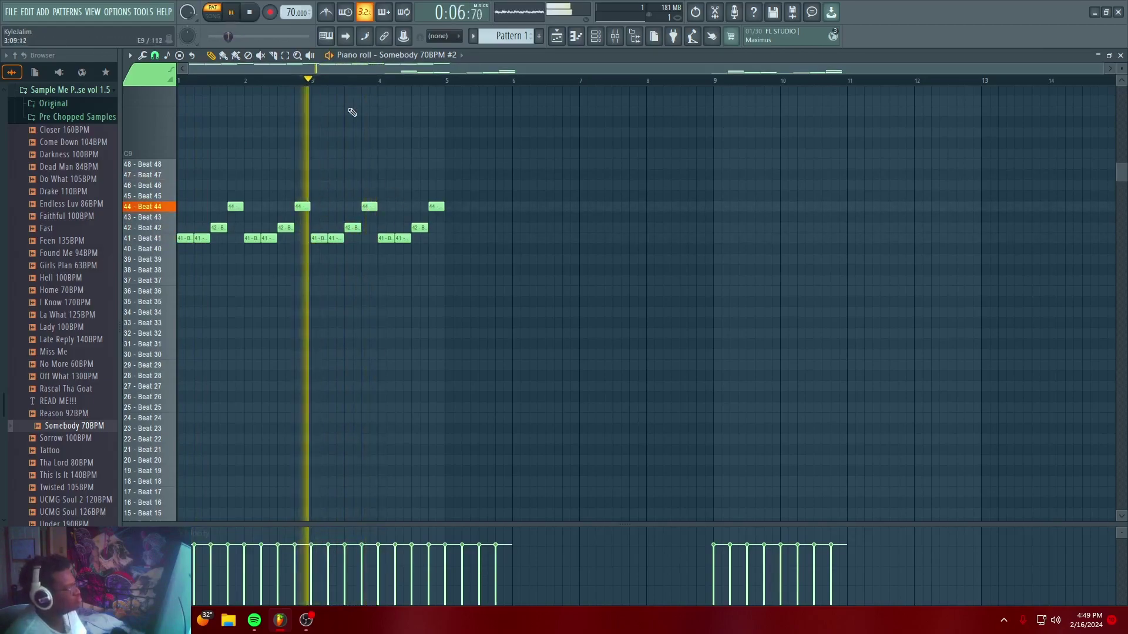
Layer a Beat 37 and a Beat 38 note under the first two beats of bar 1 at reduced velocity
scroll(428, 86, up, 4)
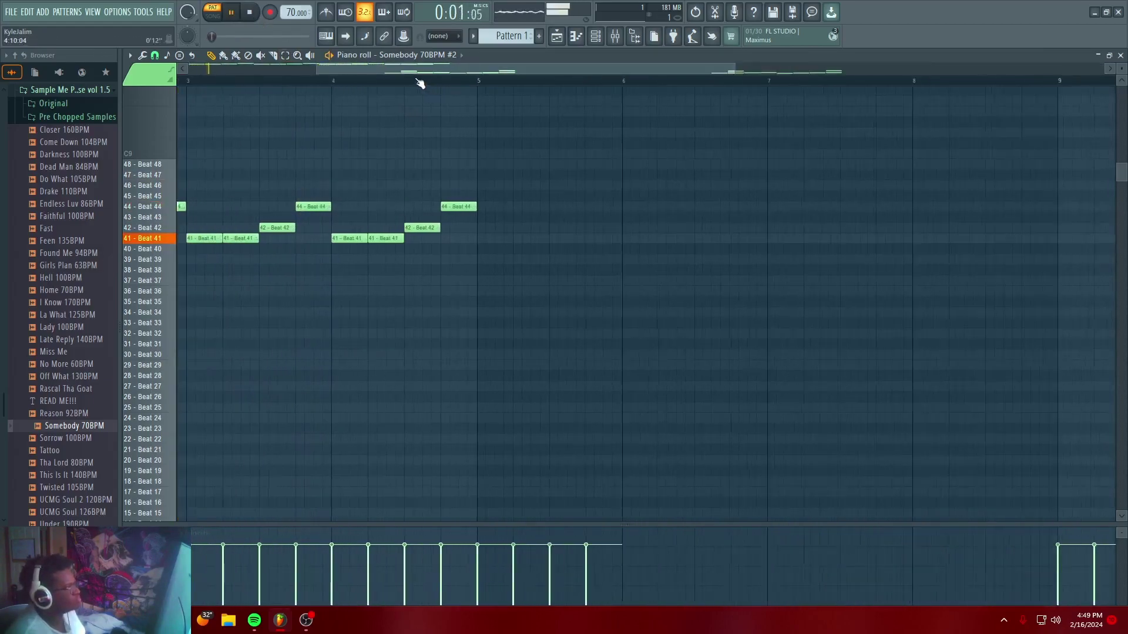
drag(414, 70, 201, 146)
key(space)
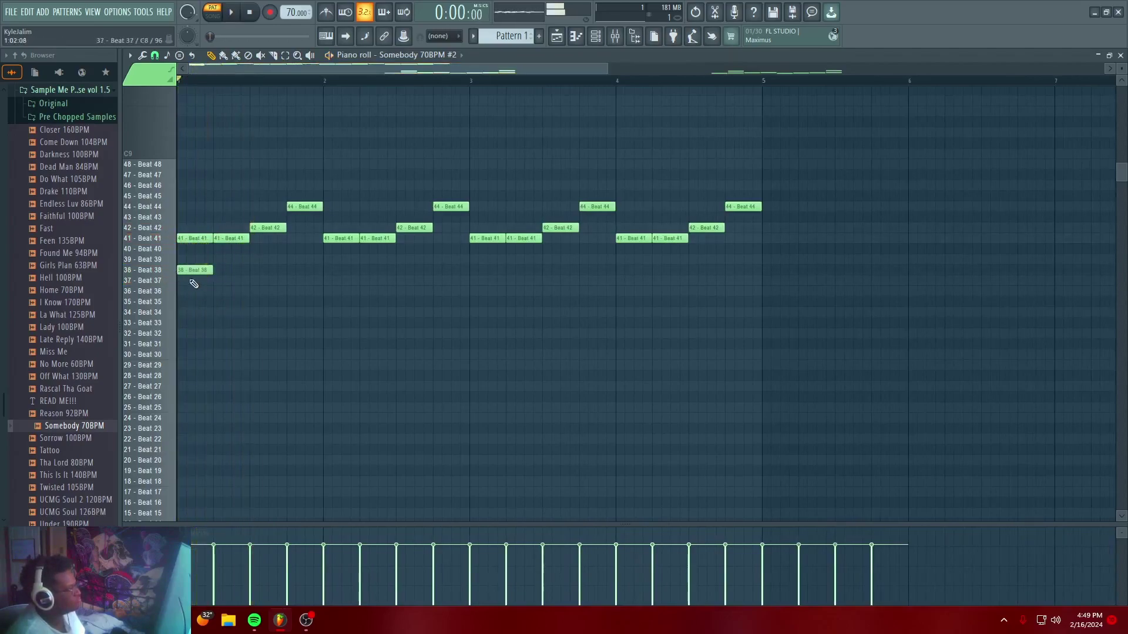
click(235, 271)
key(space)
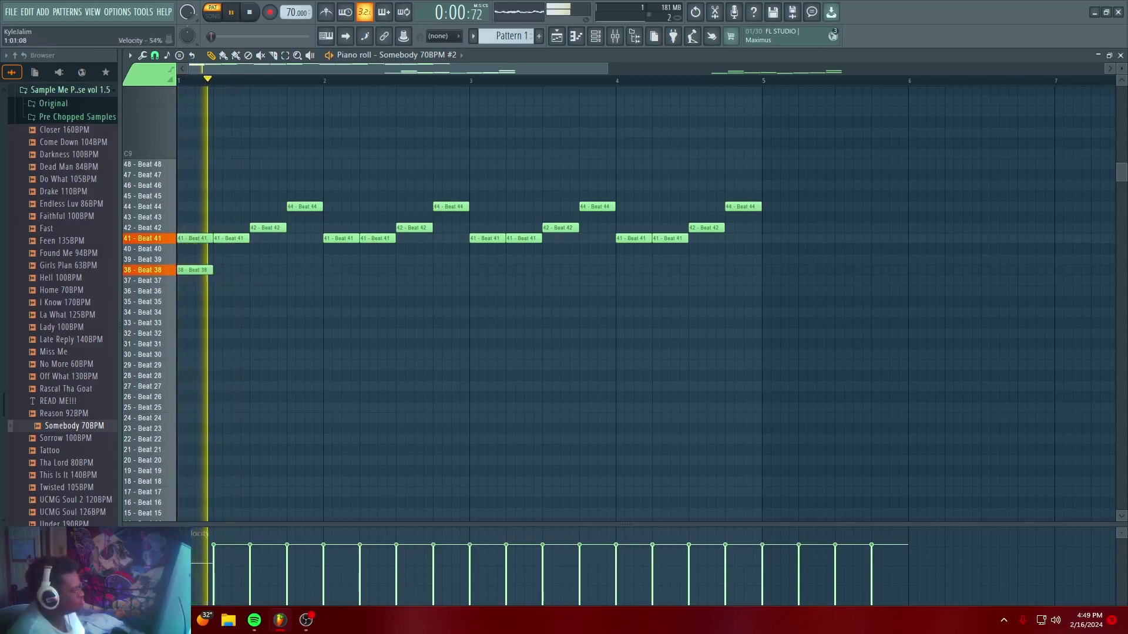
right_click(185, 273)
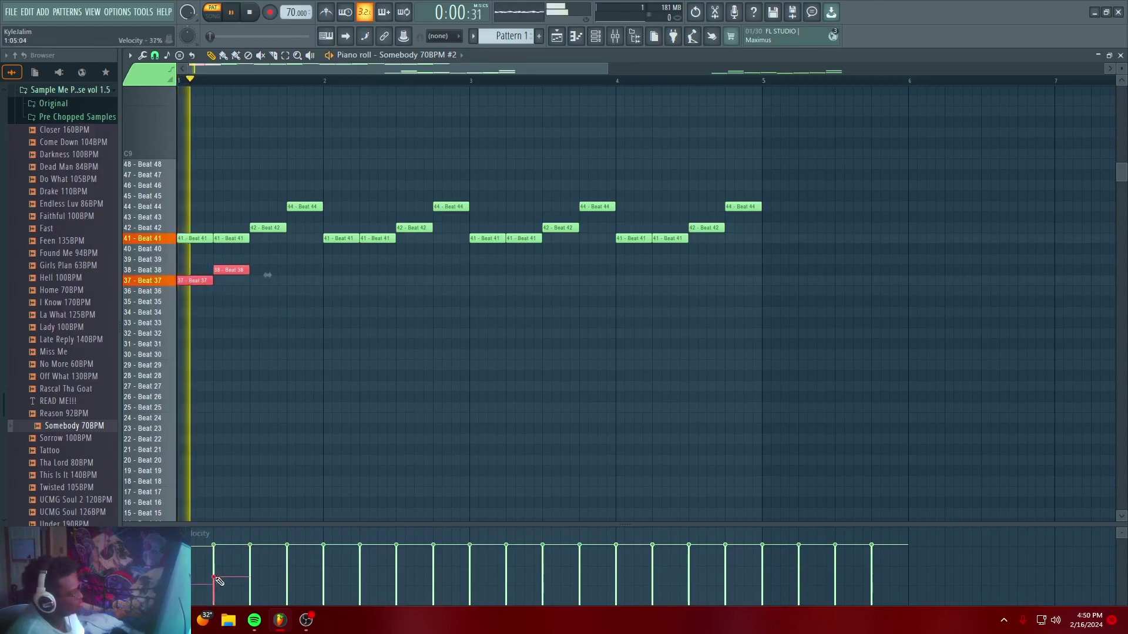
drag(330, 307, 282, 294)
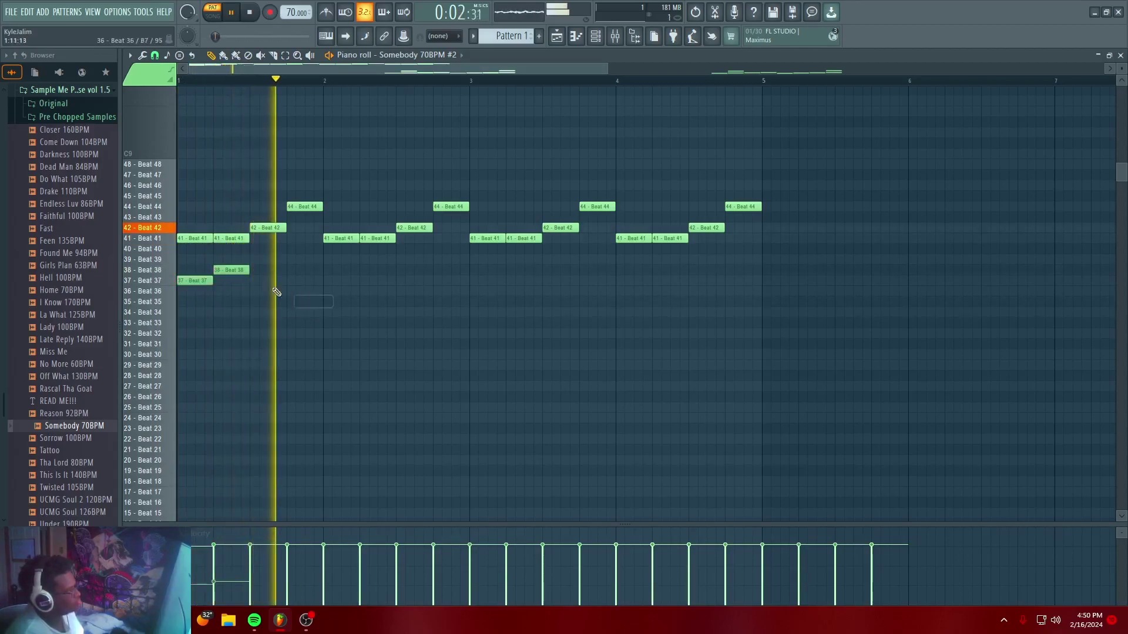
Duplicate the quiet Beat 37 and Beat 38 pair repeatedly to fill bars 1 to 4
drag(188, 272, 282, 315)
key(ctrl+b)
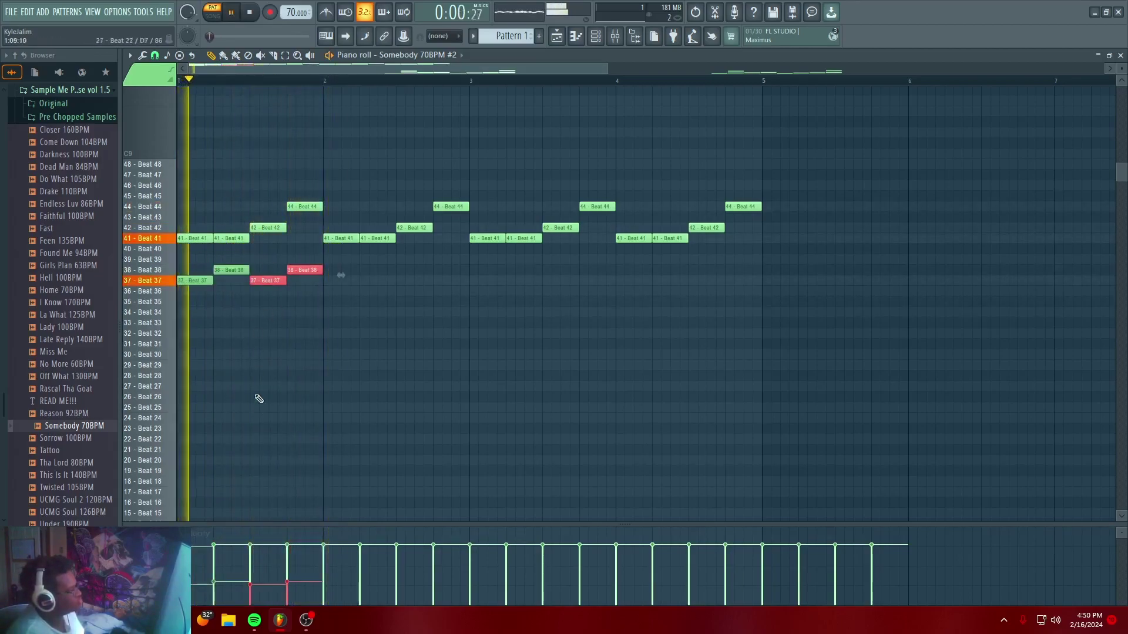
drag(378, 309, 346, 320)
drag(187, 269, 350, 302)
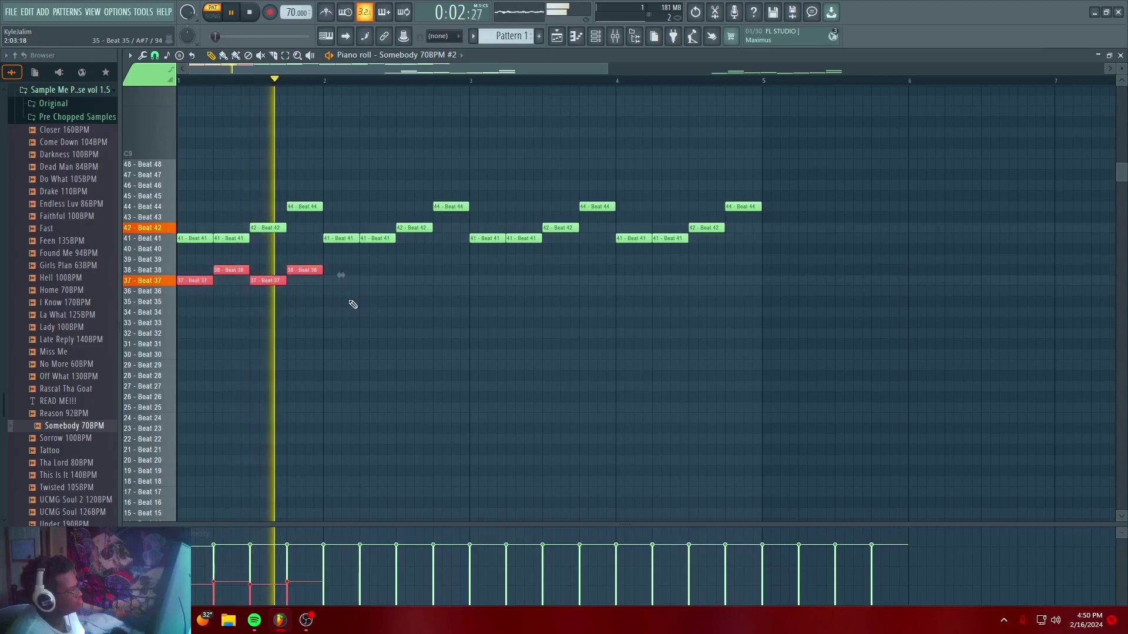
key(ctrl+b)
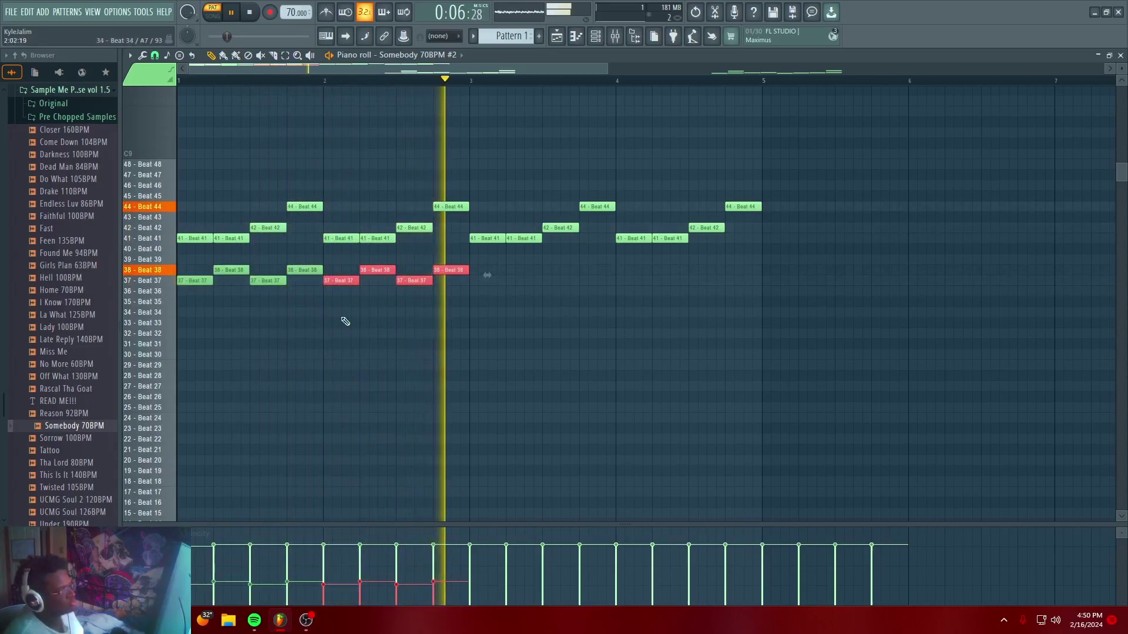
drag(184, 256, 544, 305)
key(ctrl+b)
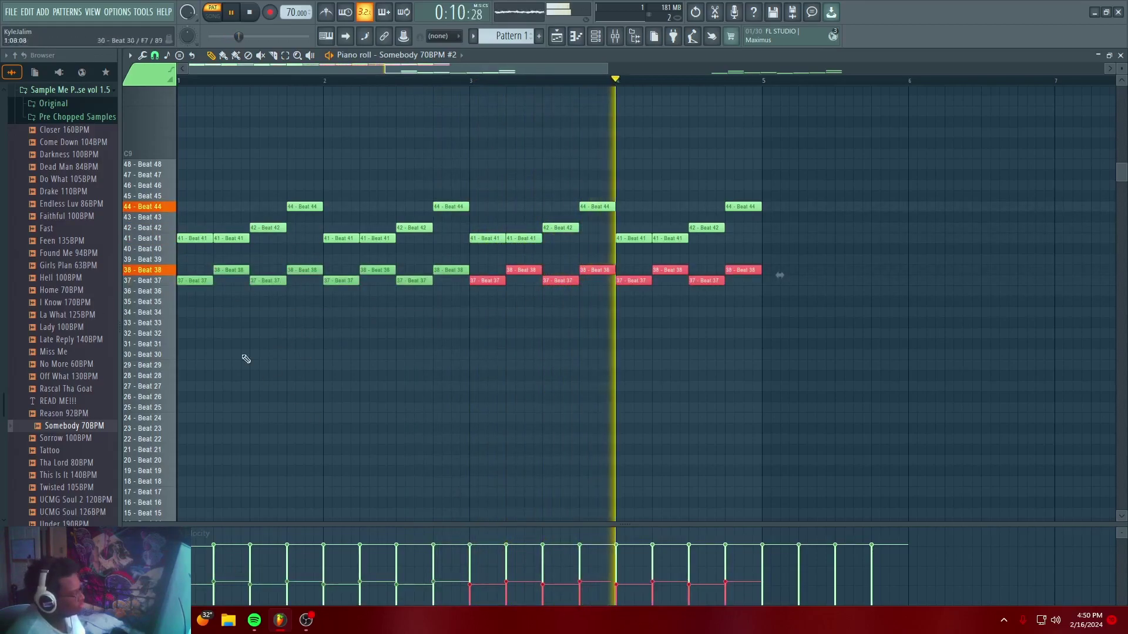
Delete the five leftover low-slice notes in bar 5
scroll(318, 376, down, 2)
scroll(343, 364, up, 1)
scroll(342, 356, down, 1)
scroll(382, 353, down, 2)
scroll(406, 354, down, 2)
key(space)
key(space)
scroll(836, 362, up, 2)
scroll(798, 487, down, 2)
right_click(816, 451)
right_click(853, 440)
right_click(780, 461)
right_click(889, 430)
right_click(889, 346)
scroll(758, 358, down, 1)
scroll(755, 357, down, 2)
Copy the low-slice notes of bar 4 into bar 3, shifted one slice down so they start on Beat 1
drag(596, 309, 766, 435)
key(ctrl+b)
drag(808, 333, 516, 344)
click(478, 299)
scroll(481, 366, up, 3)
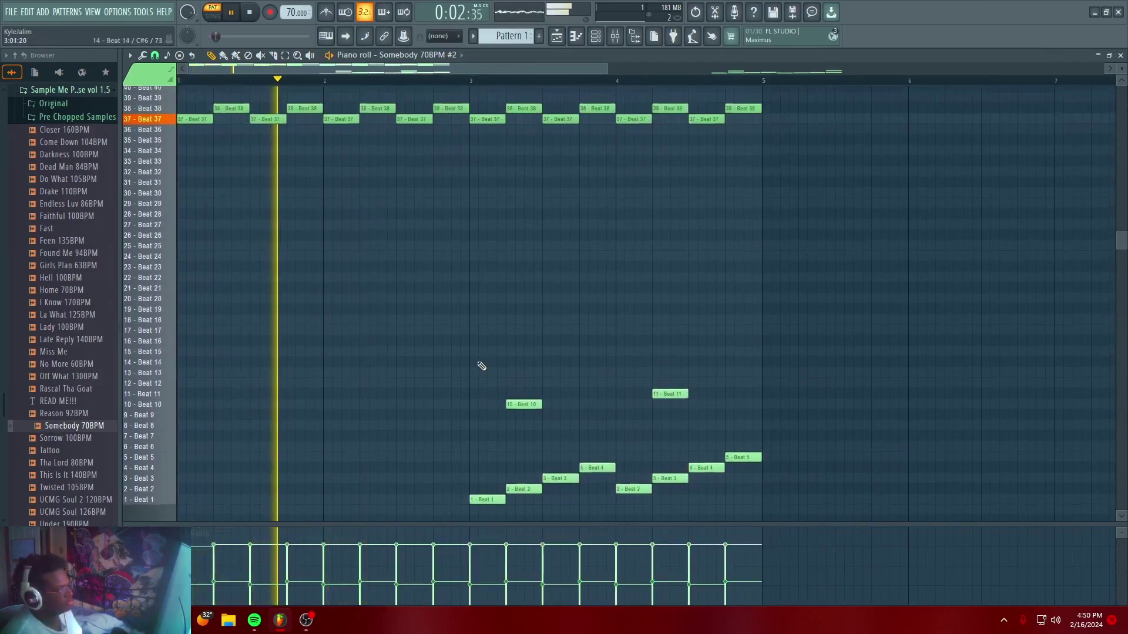
Select the Beat 1 to Beat 11 notes in bars 3 and 4 and lower their velocity slightly
scroll(464, 357, down, 3)
drag(458, 315, 795, 531)
mouse_move(486, 556)
mouse_down()
mouse_move(697, 558)
mouse_move(609, 552)
mouse_up()
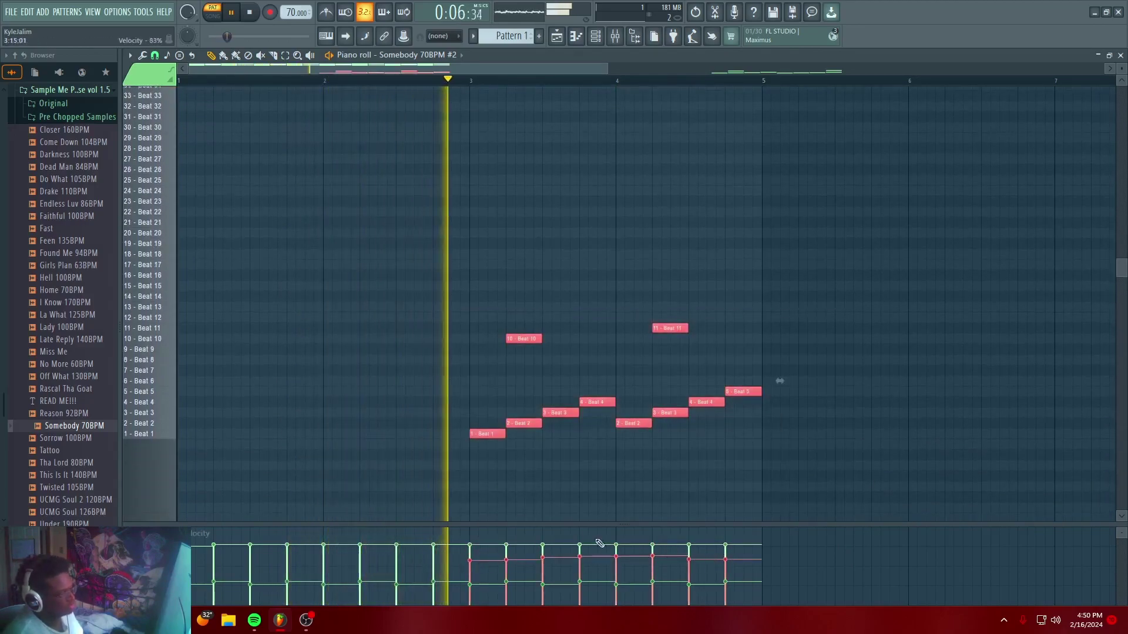
scroll(558, 322, up, 3)
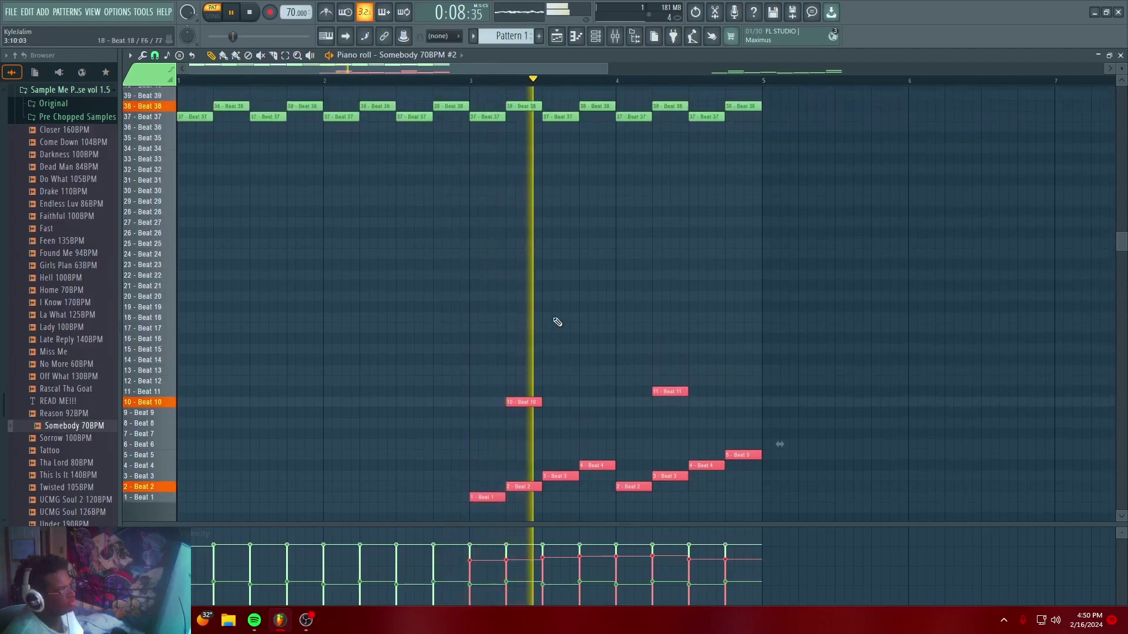
scroll(564, 324, up, 2)
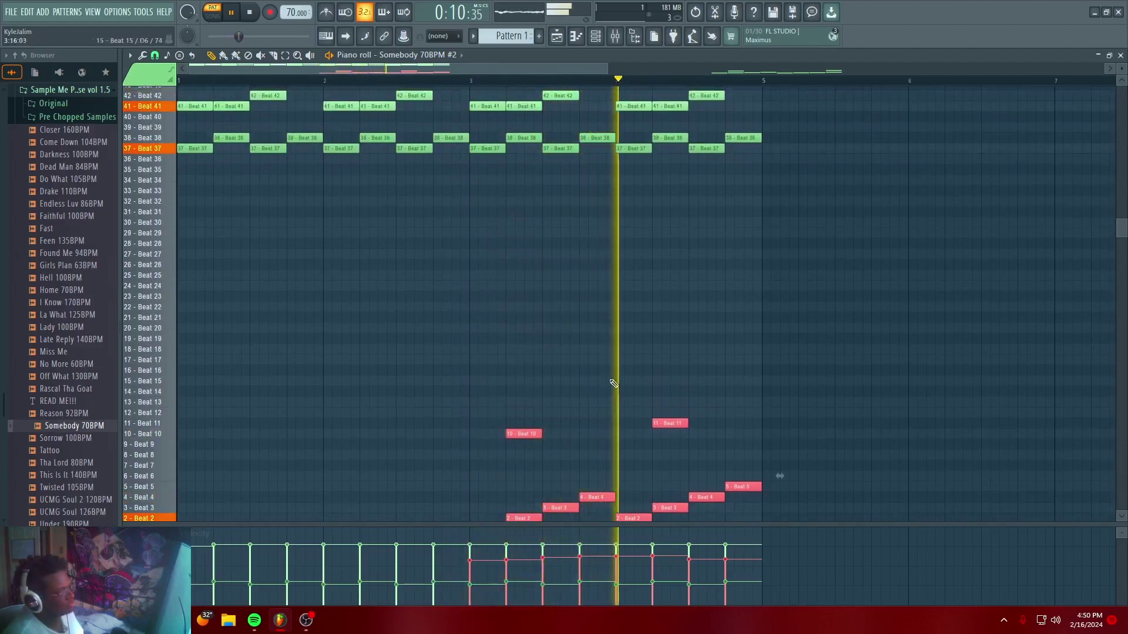
scroll(614, 358, up, 2)
scroll(610, 359, down, 4)
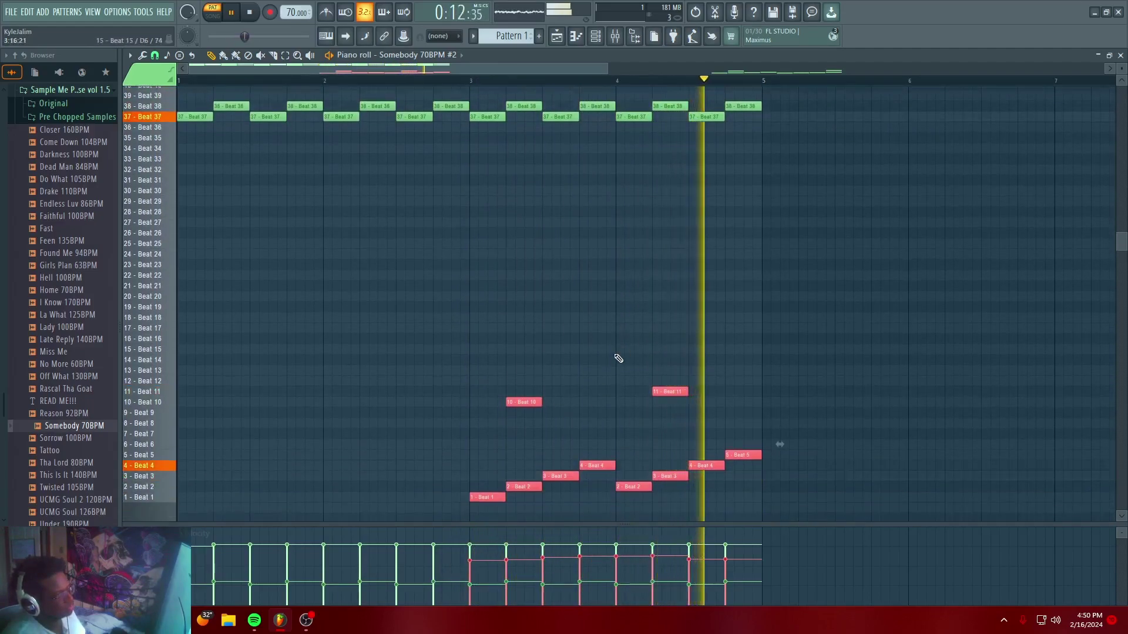
click(557, 38)
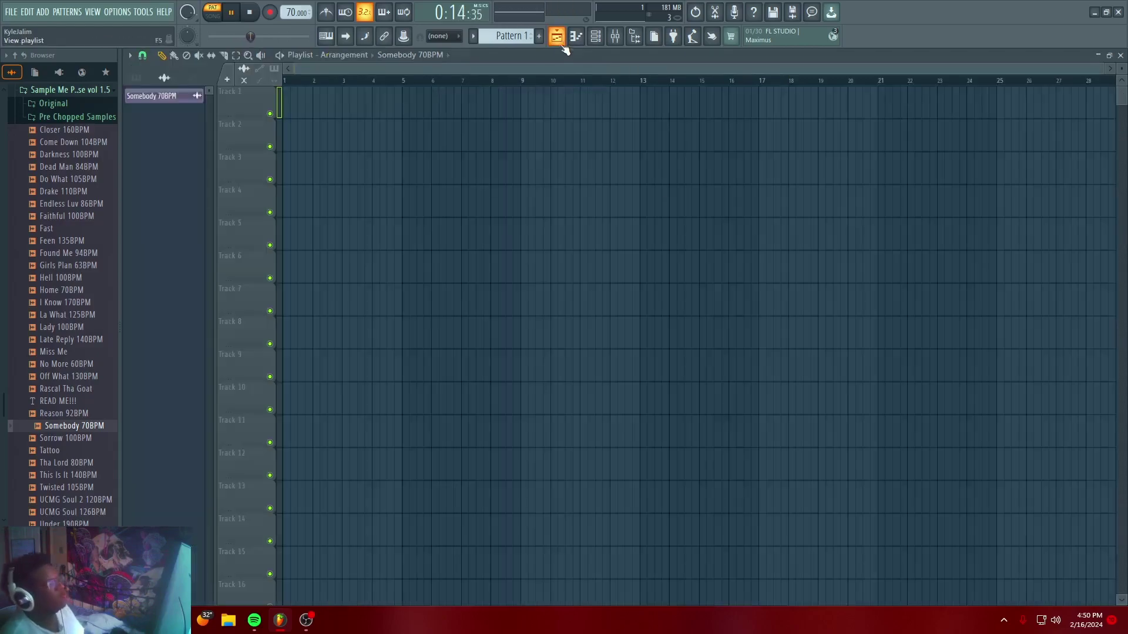
key(F7)
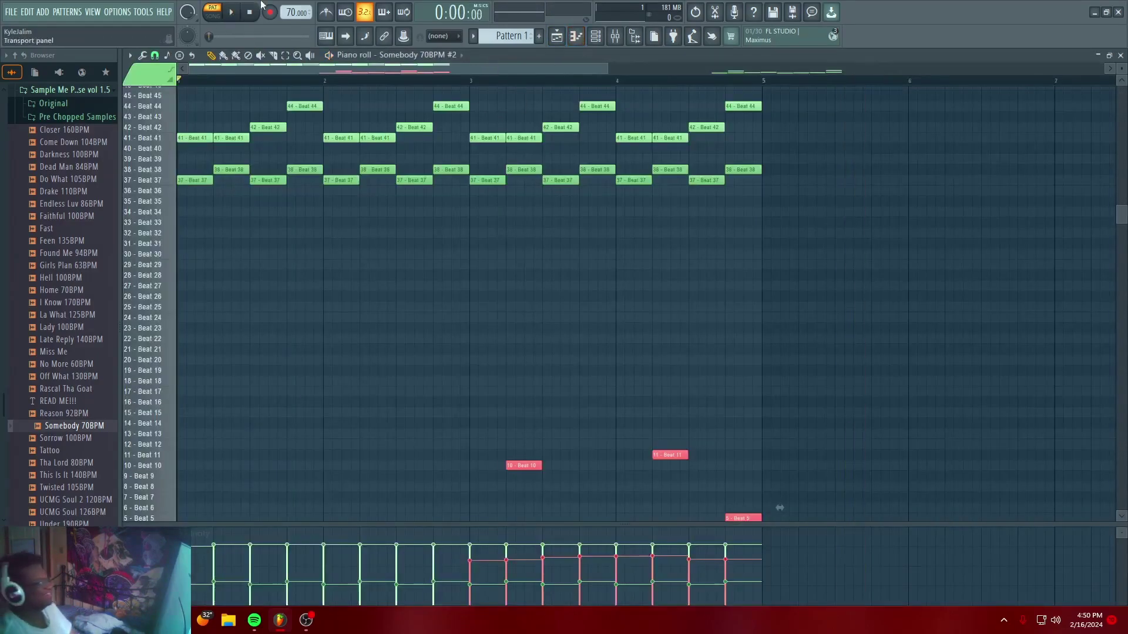
Select all Beat 37 and Beat 38 notes in bars 1 to 4 and readjust their velocities below the main phrase
scroll(339, 127, up, 2)
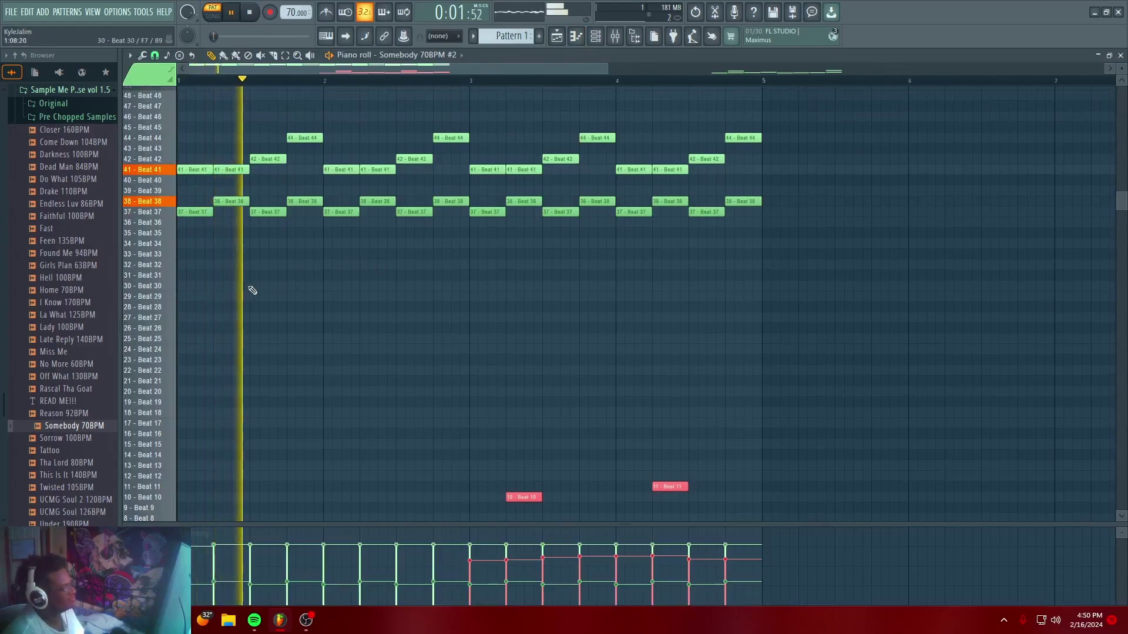
drag(196, 201, 890, 249)
key(space)
drag(187, 570, 253, 568)
key(space)
mouse_move(361, 572)
mouse_down()
mouse_move(740, 561)
mouse_move(581, 566)
mouse_up()
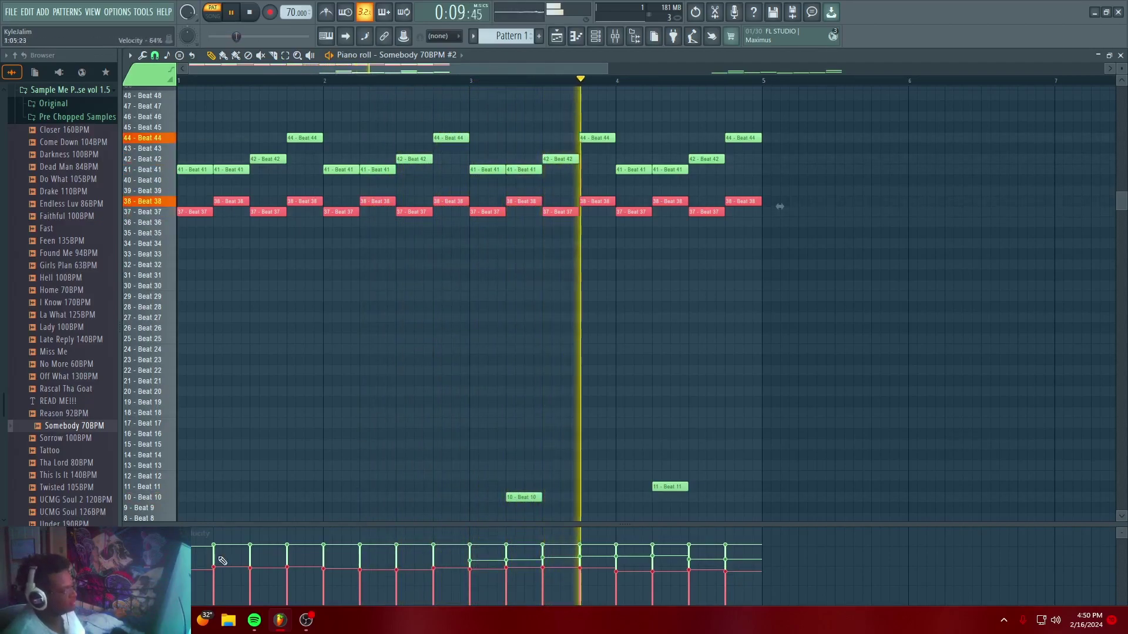
drag(181, 576, 753, 587)
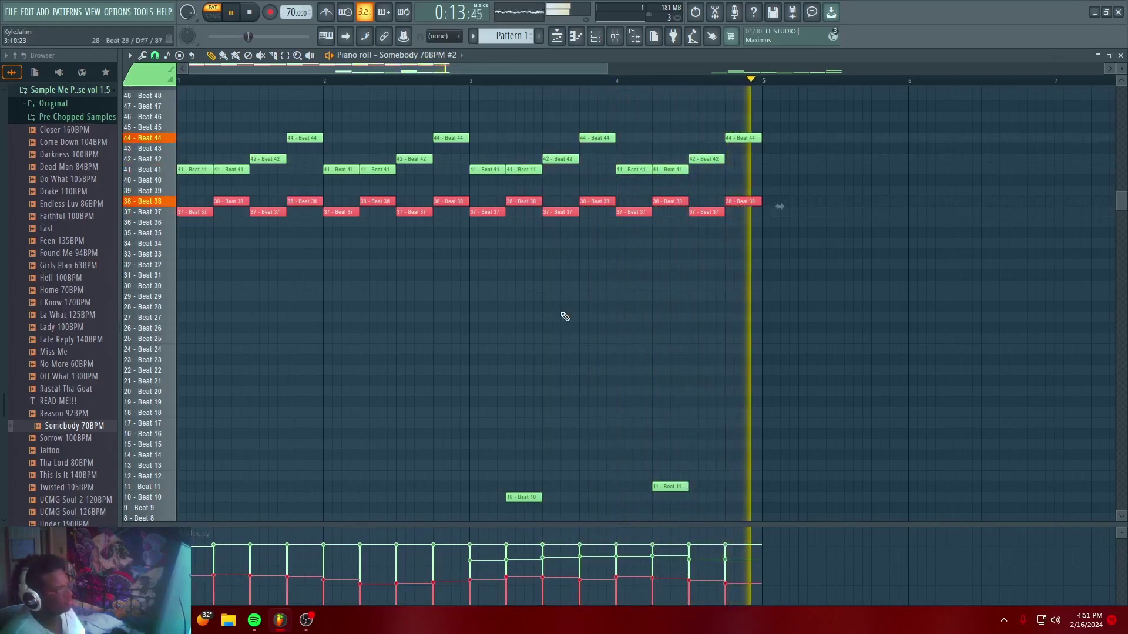
click(225, 127)
Place a Beat 29 note on the fourth beat of bar 1 during playback
key(space)
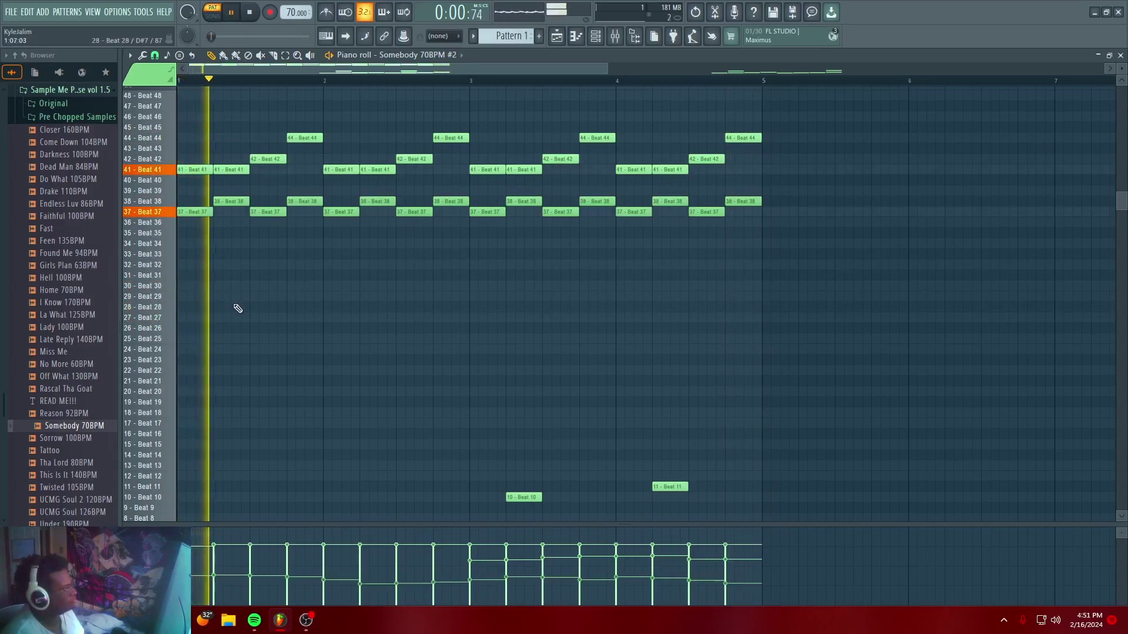
click(286, 297)
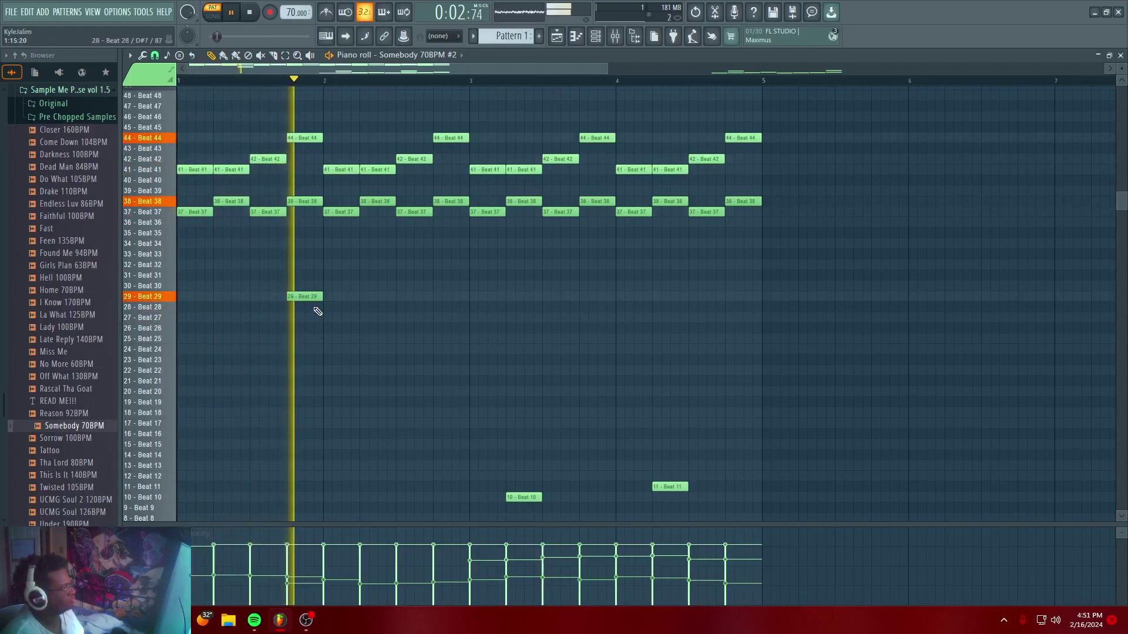
Delete the Beat 29 note from the fourth beat of bar 1
right_click(312, 298)
key(space)
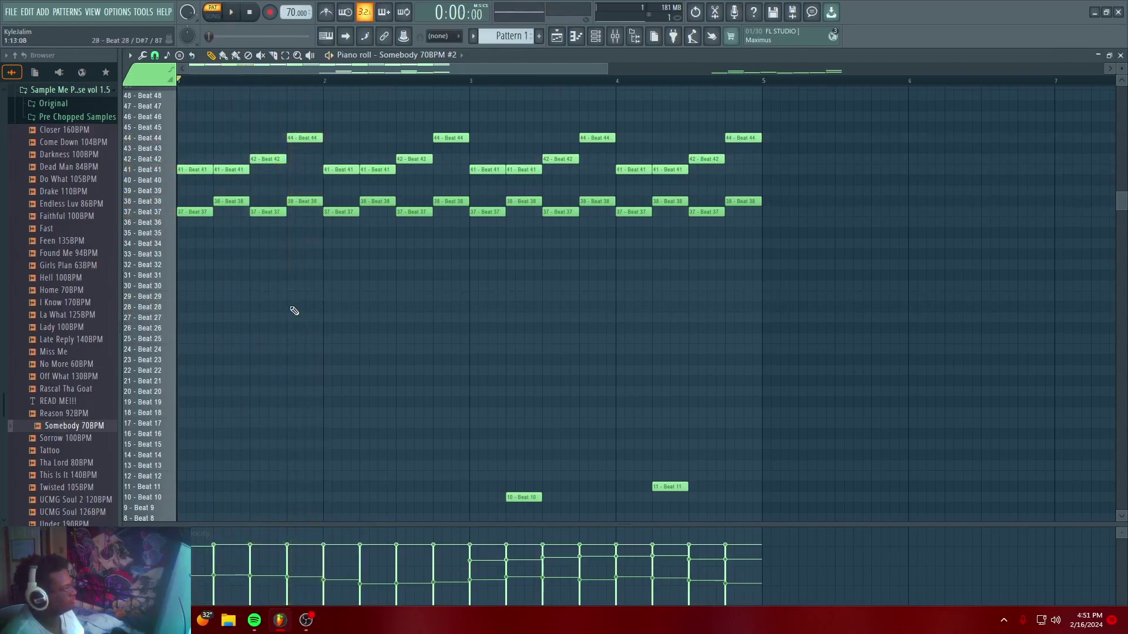
right_click(313, 139)
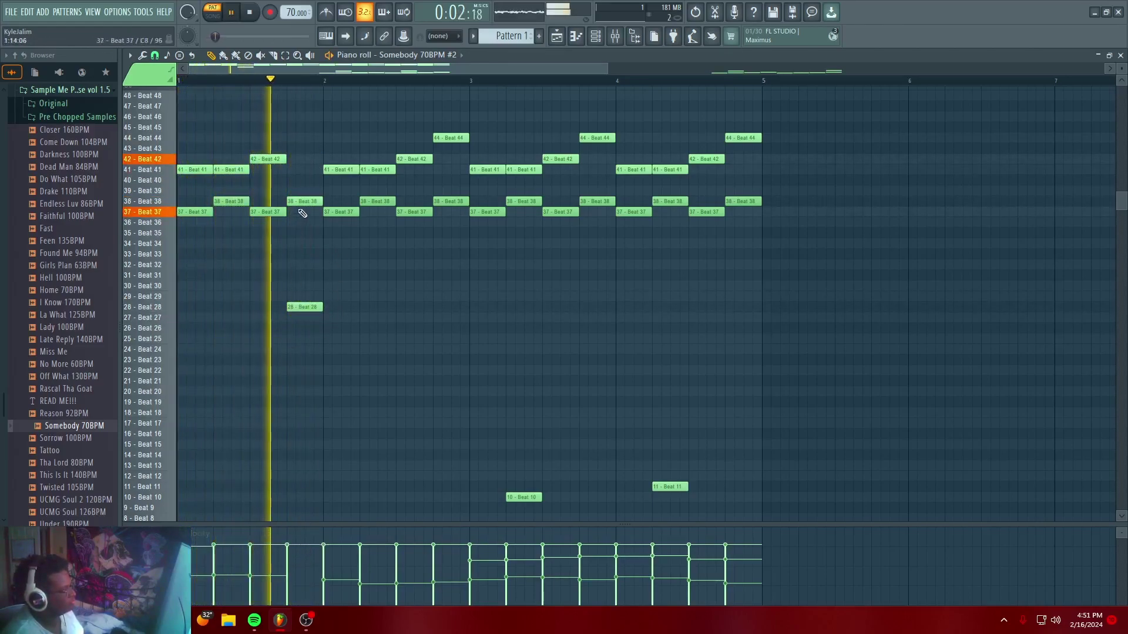
key(space)
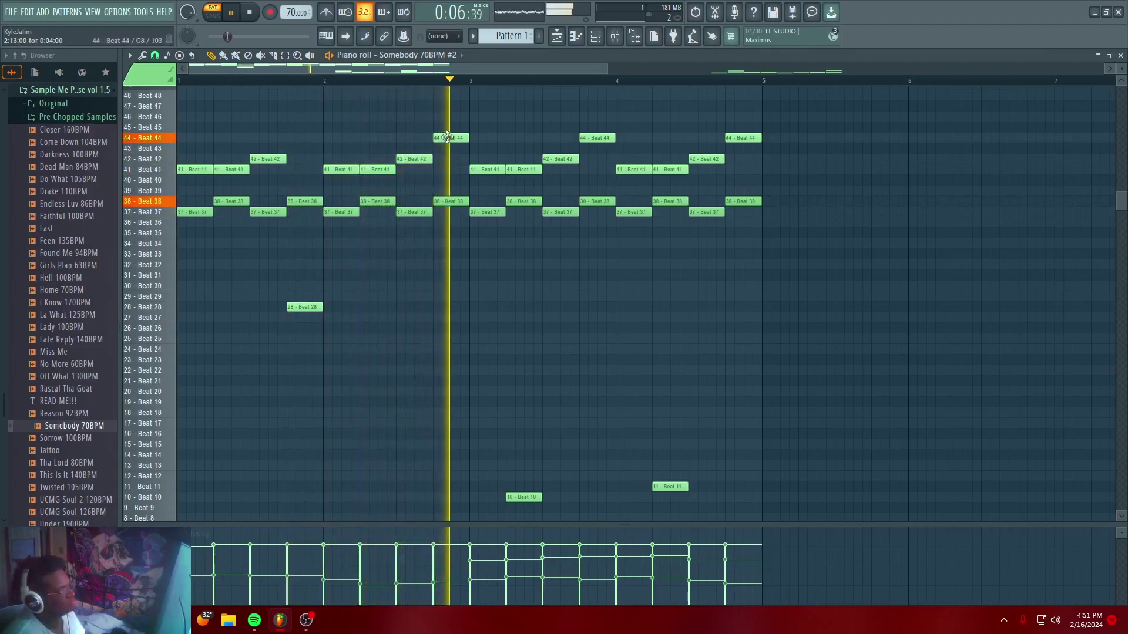
right_click(303, 305)
key(space)
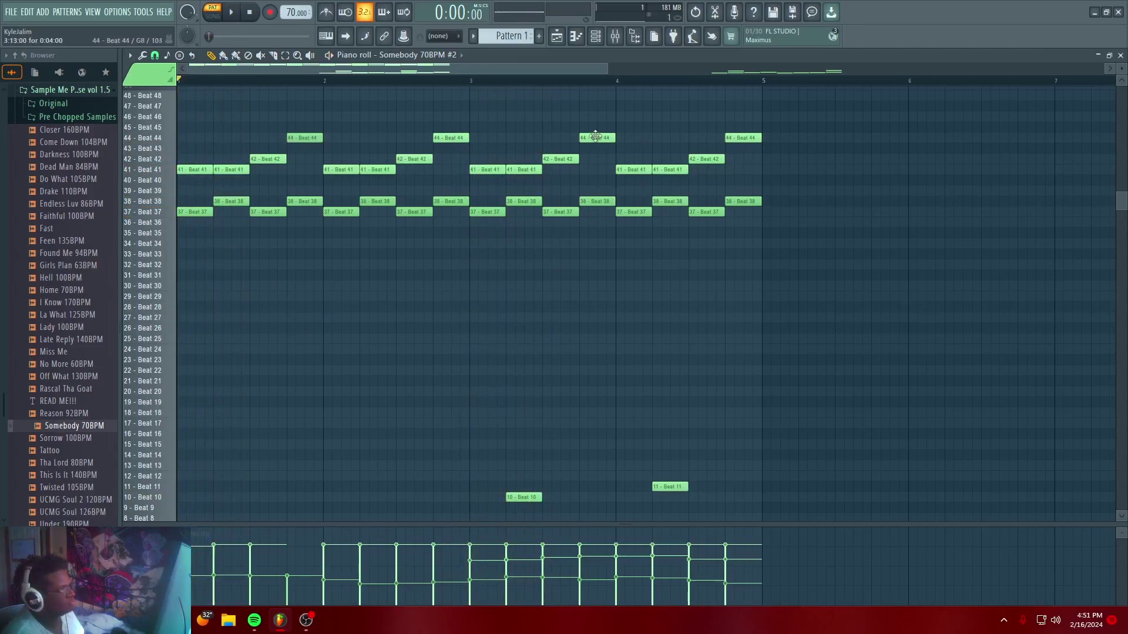
Replace the Beat 44 notes on the fourth beats of bars 3 and 4 with Beat 28 notes
click(587, 300)
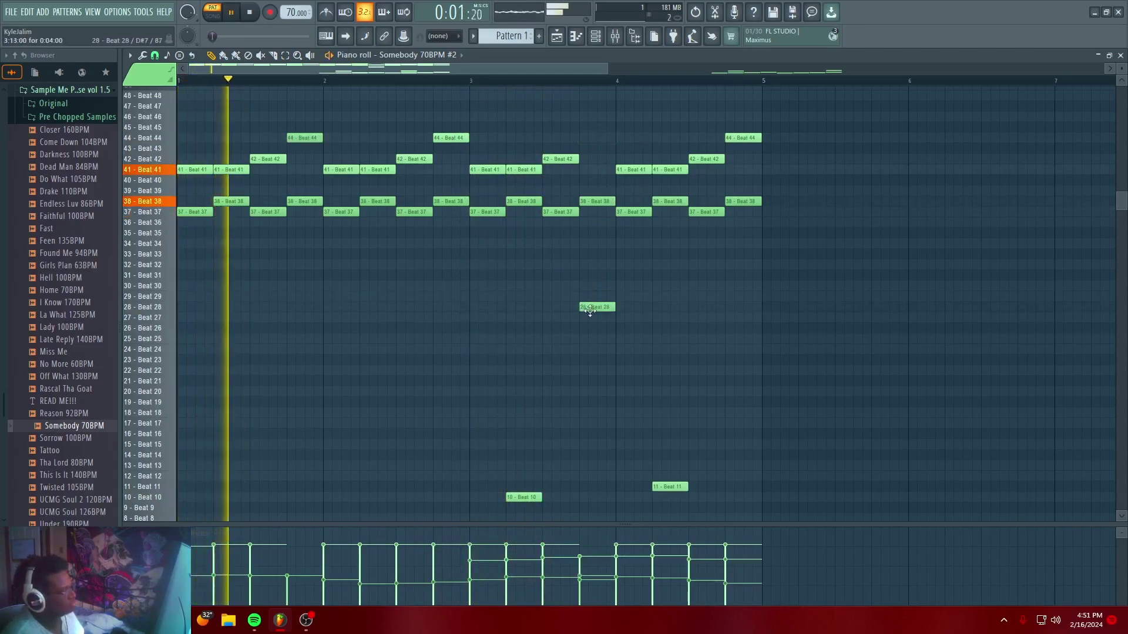
key(space)
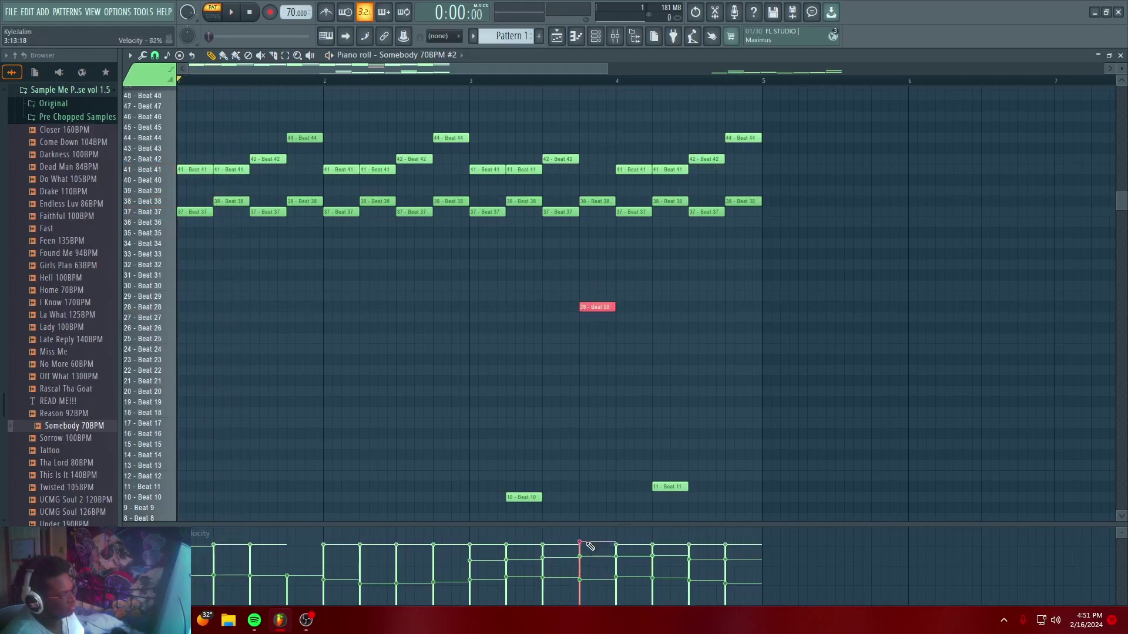
click(727, 308)
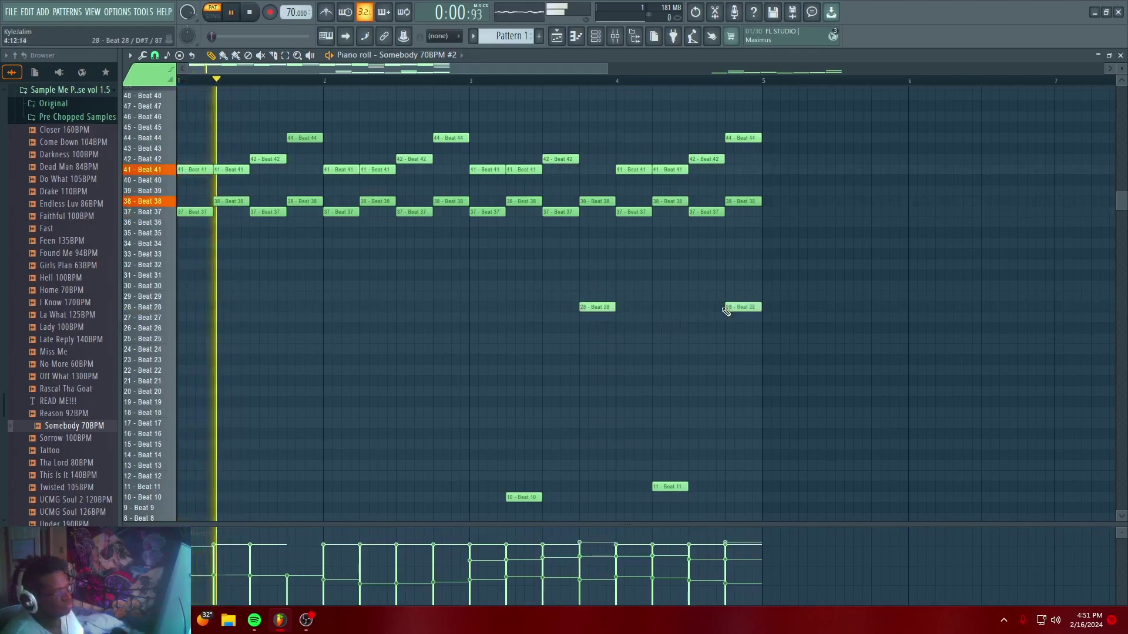
right_click(745, 139)
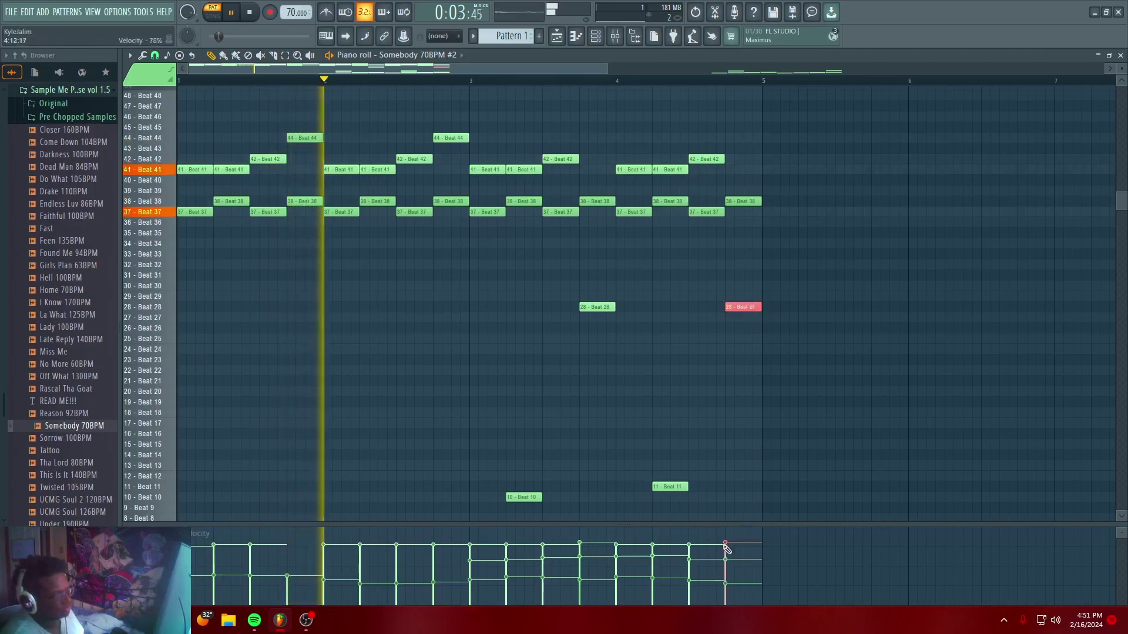
Select the Beat 44 note in bar 1 and raise its velocity to match the other main-phrase notes
key(space)
key(space)
ctrl+click(306, 140)
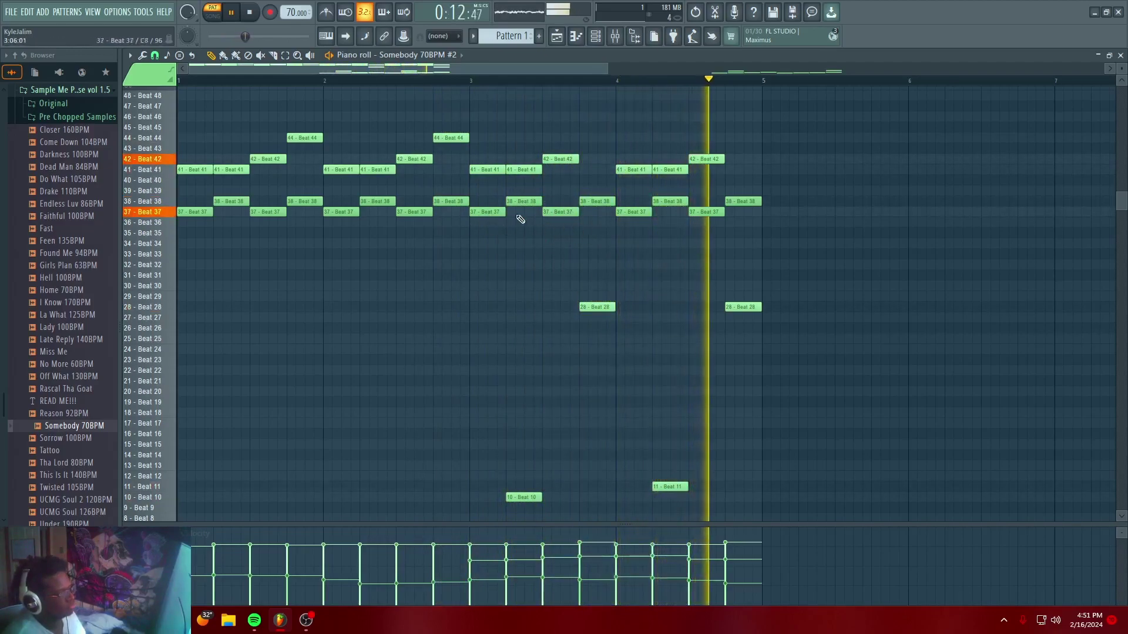
Delete all the leftover low-slice notes in bars 9 and 10, beyond the four-bar phrase
scroll(604, 255, down, 3)
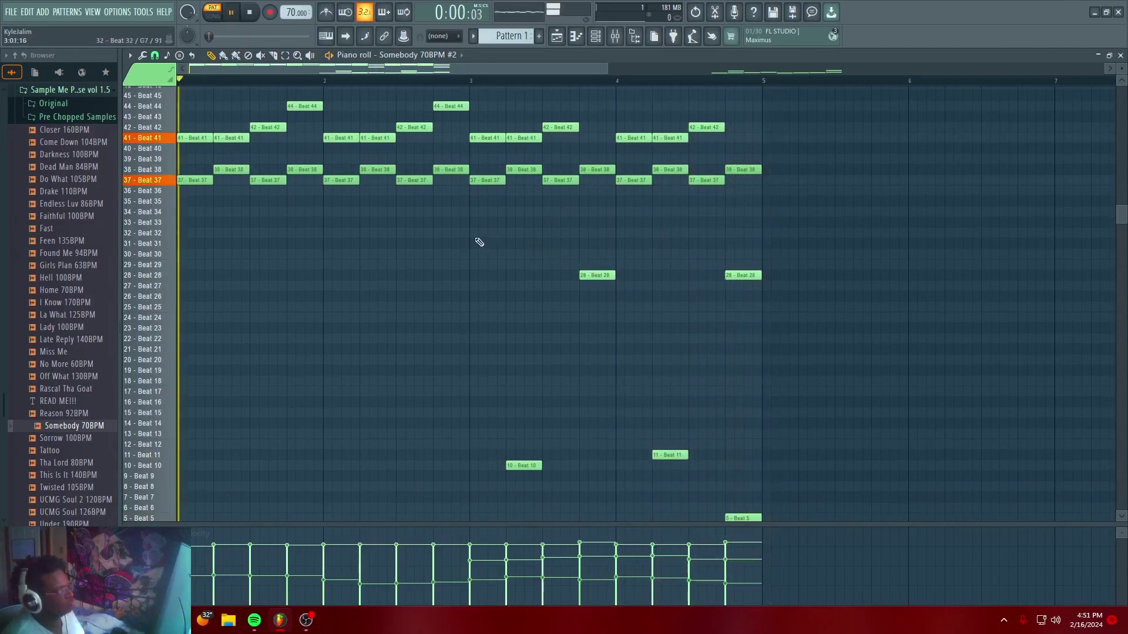
key(space)
scroll(447, 242, down, 3)
scroll(517, 258, up, 9)
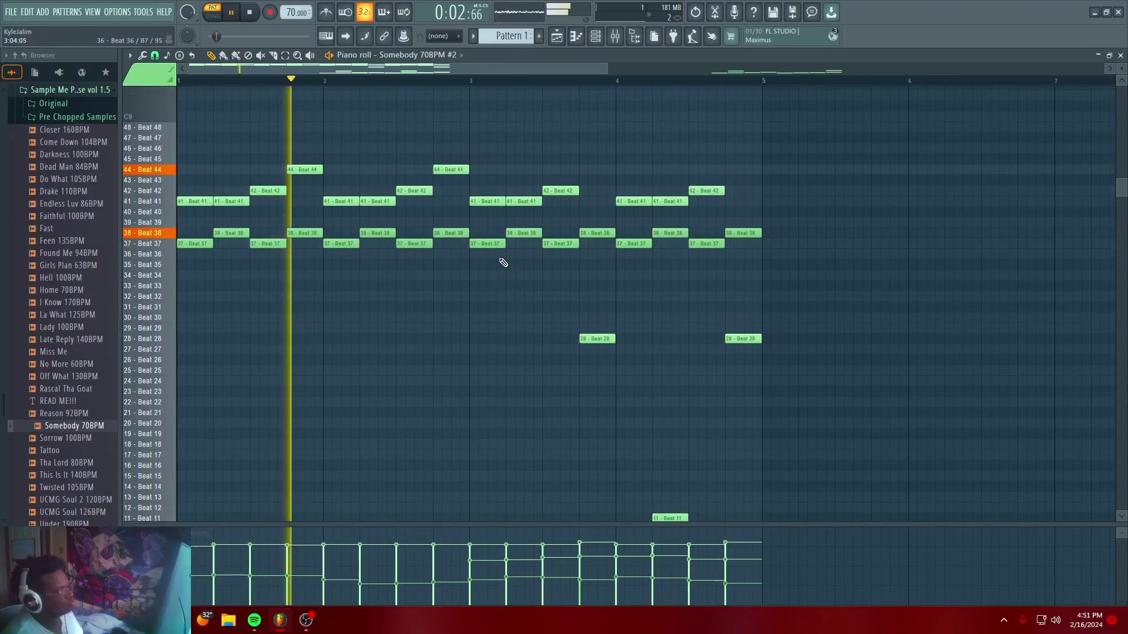
scroll(479, 87, down, 2)
scroll(406, 160, down, 6)
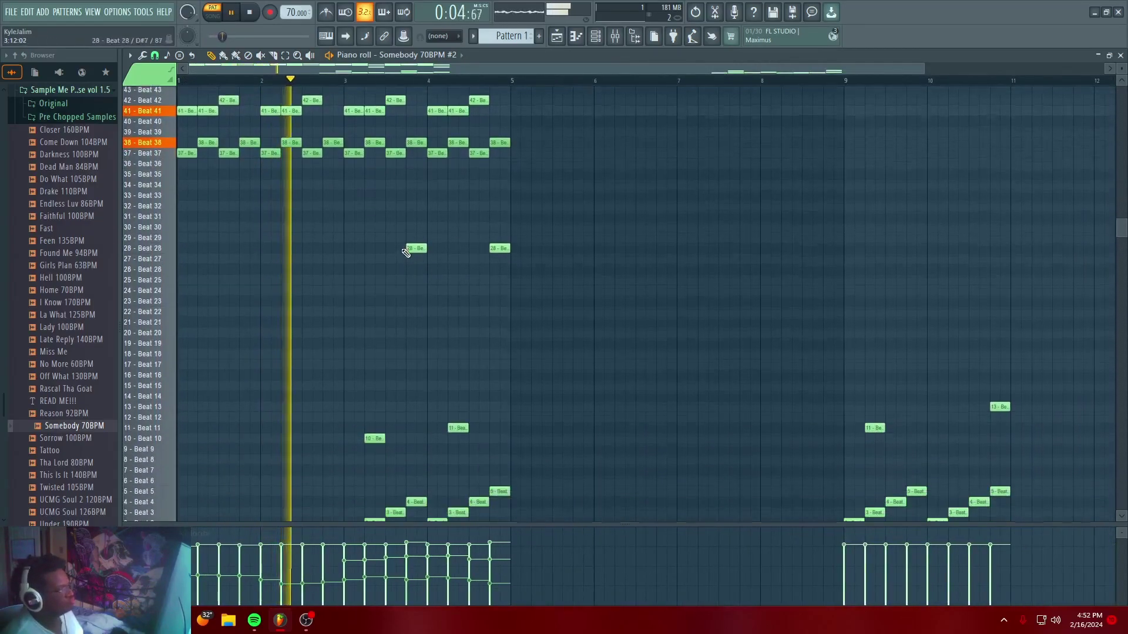
right_click(875, 381)
right_click(916, 360)
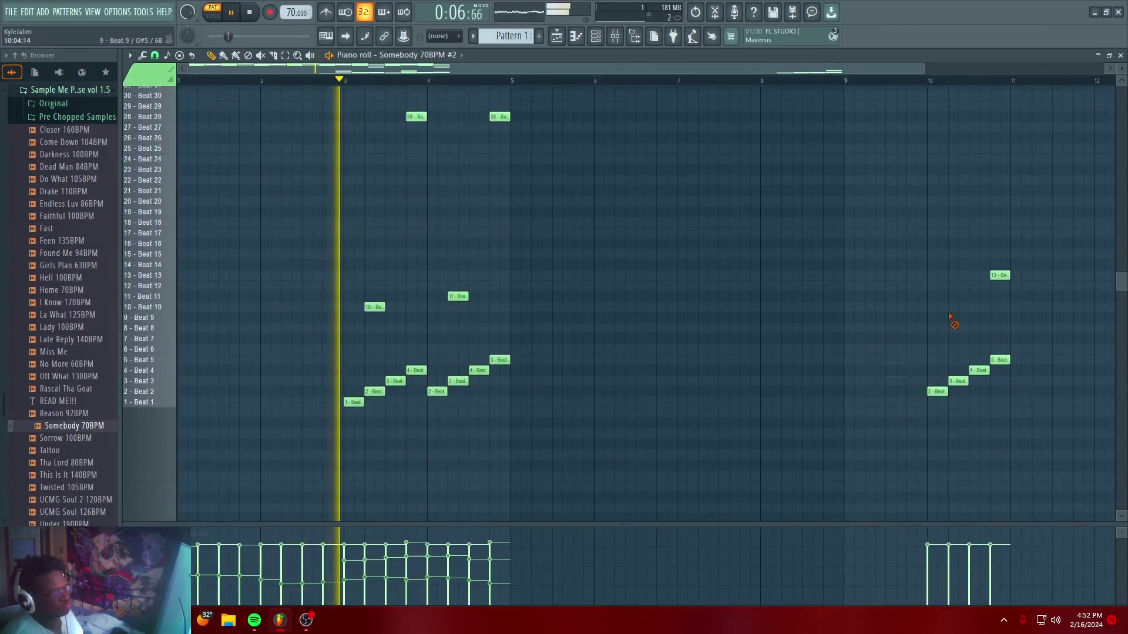
right_click(937, 392)
right_click(958, 381)
right_click(979, 371)
right_click(1000, 275)
right_click(999, 360)
Move all notes of bars 3 and 4 two bars later into bars 5 and 6, and duplicate them into bars 7 and 8
scroll(663, 364, up, 1)
scroll(421, 202, up, 5)
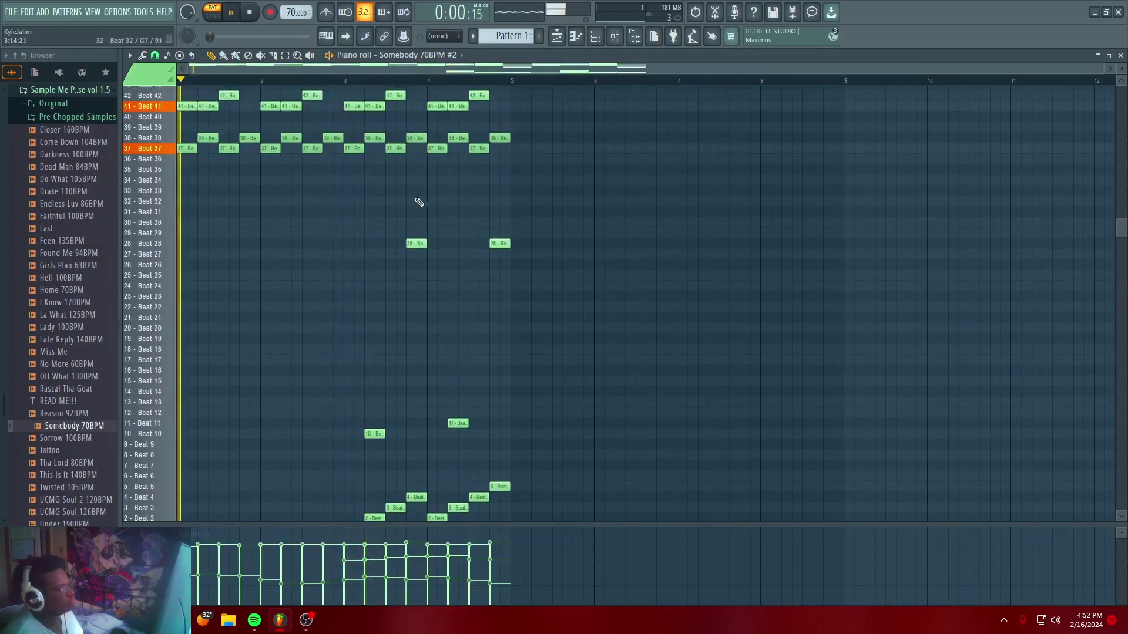
drag(351, 111, 630, 536)
scroll(471, 285, up, 5)
drag(373, 148, 545, 147)
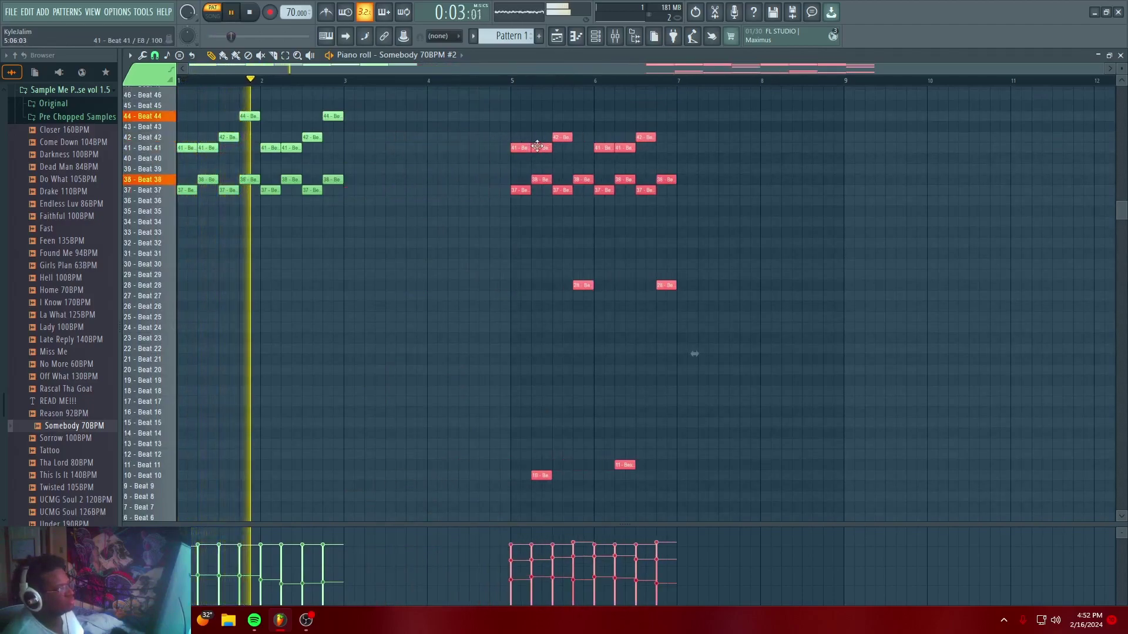
key(ctrl+b)
click(717, 106)
scroll(383, 133, up, 3)
scroll(402, 87, up, 2)
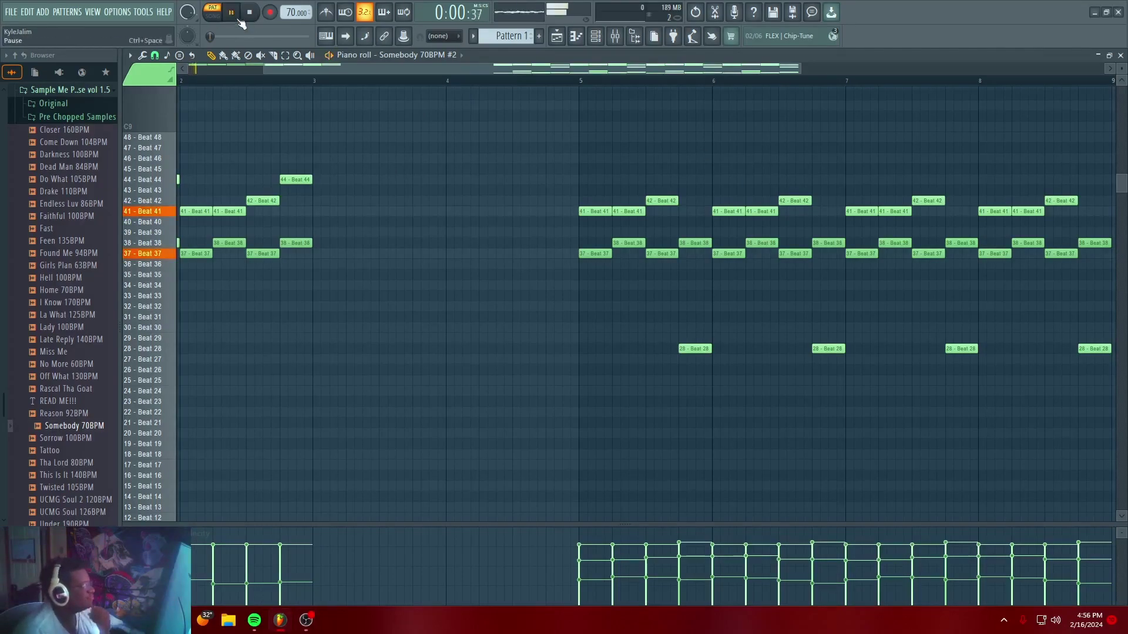
scroll(278, 83, down, 2)
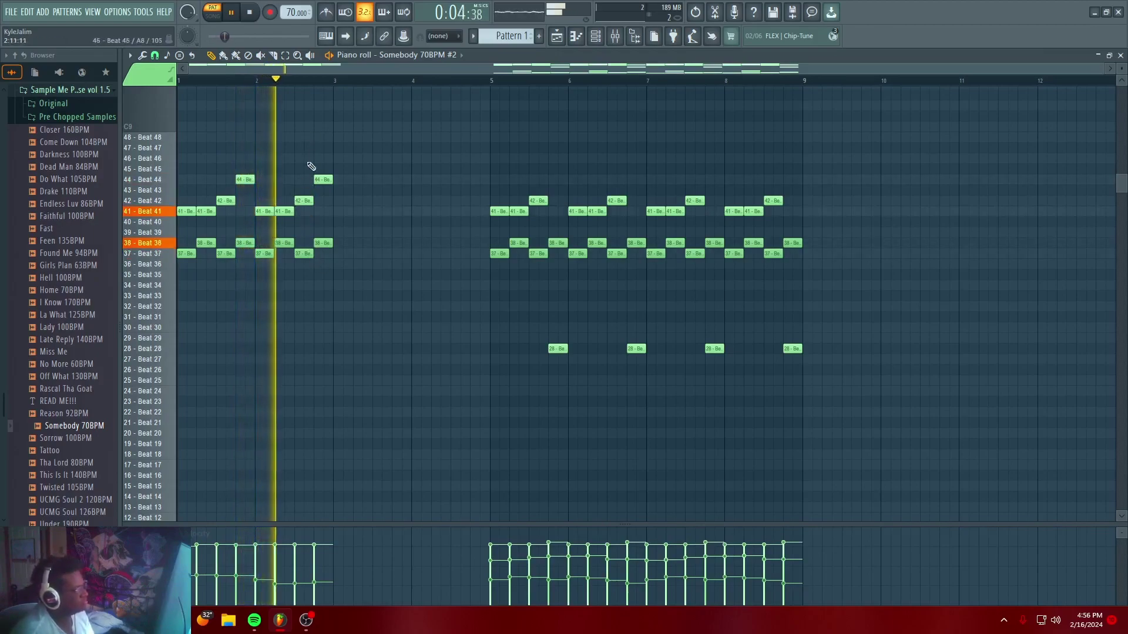
Duplicate the notes of bars 1 and 2 into the empty bars 3 and 4 and clear the selection
key(space)
drag(181, 159, 333, 299)
key(ctrl+b)
key(space)
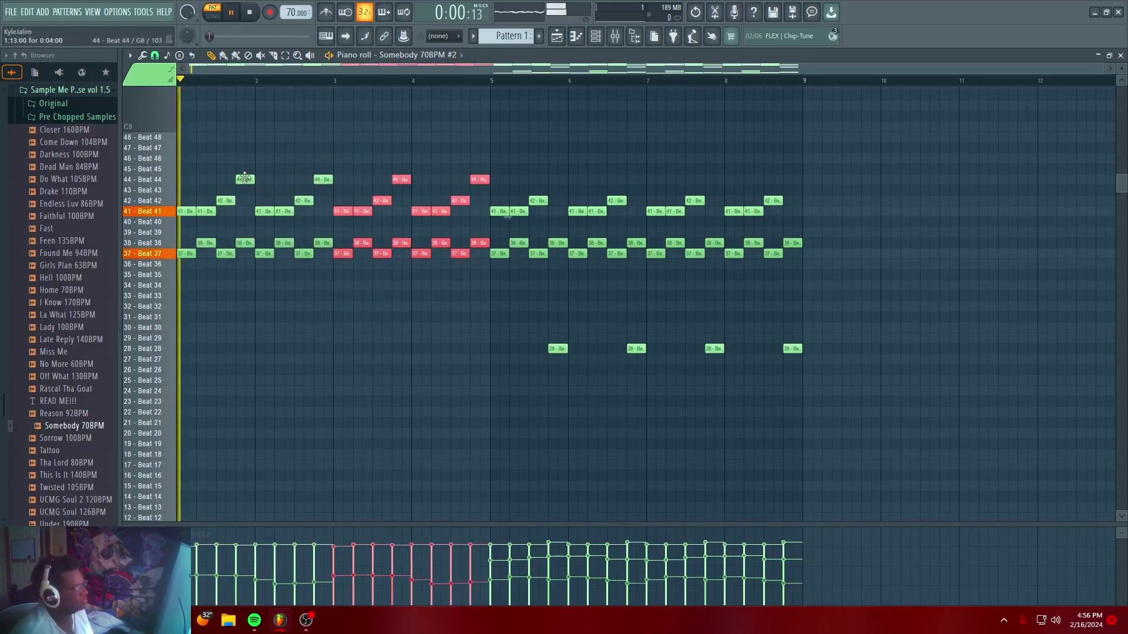
key(ctrl+d)
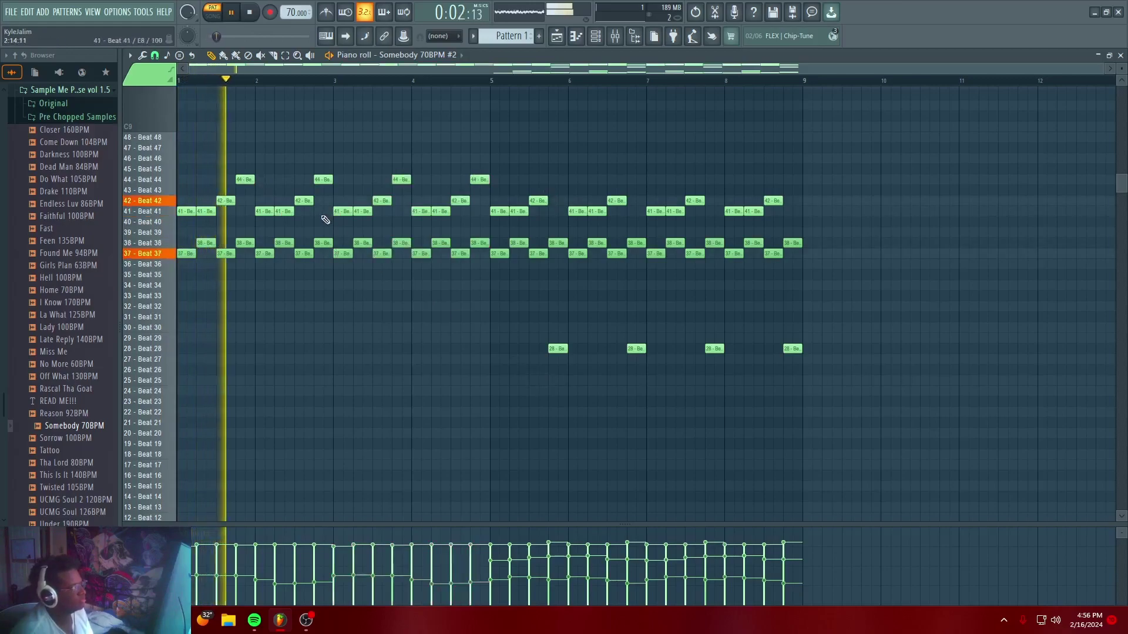
Shift the Beat 44 notes at the end of bars 3 and 4 down to Beat 28, and audition the change from bar 3
scroll(277, 233, down, 6)
scroll(300, 245, up, 6)
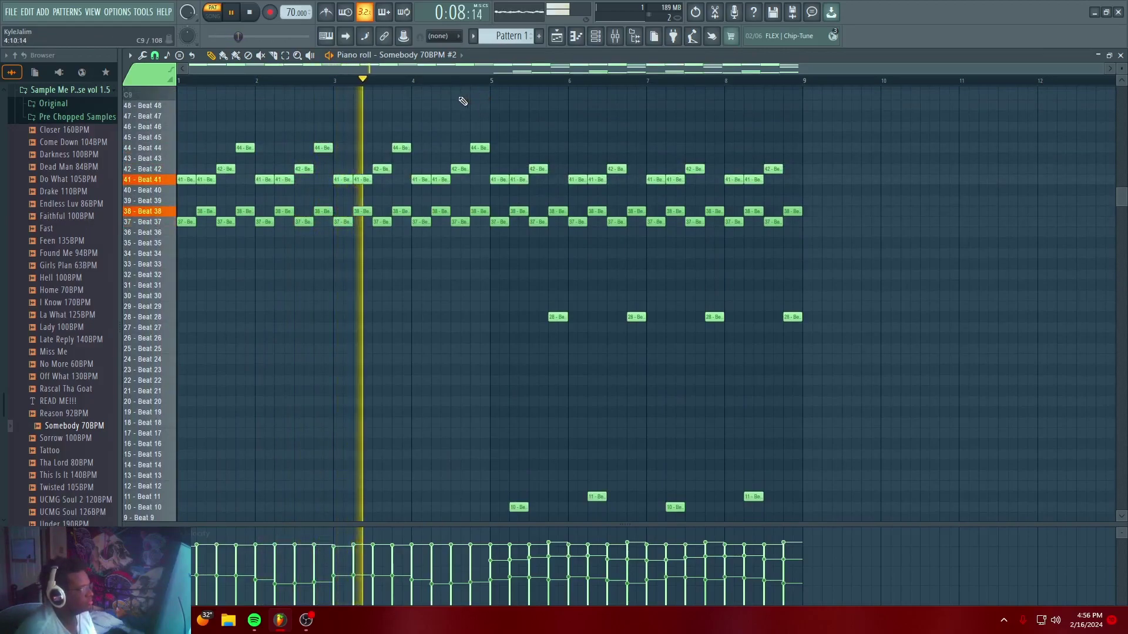
drag(401, 147, 405, 323)
drag(479, 148, 479, 323)
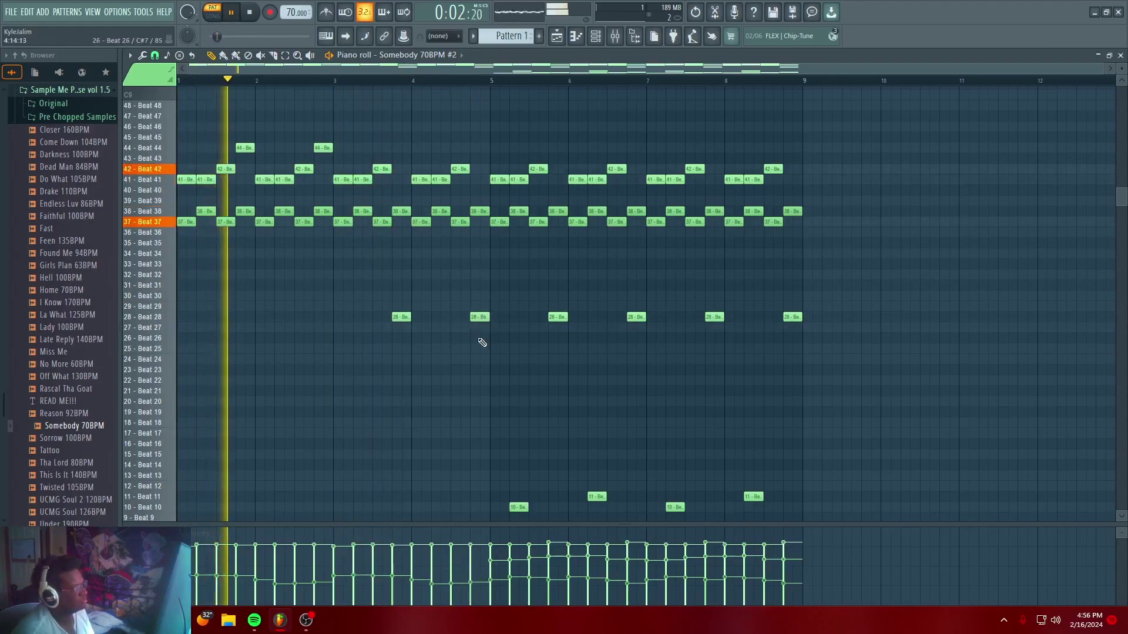
click(369, 80)
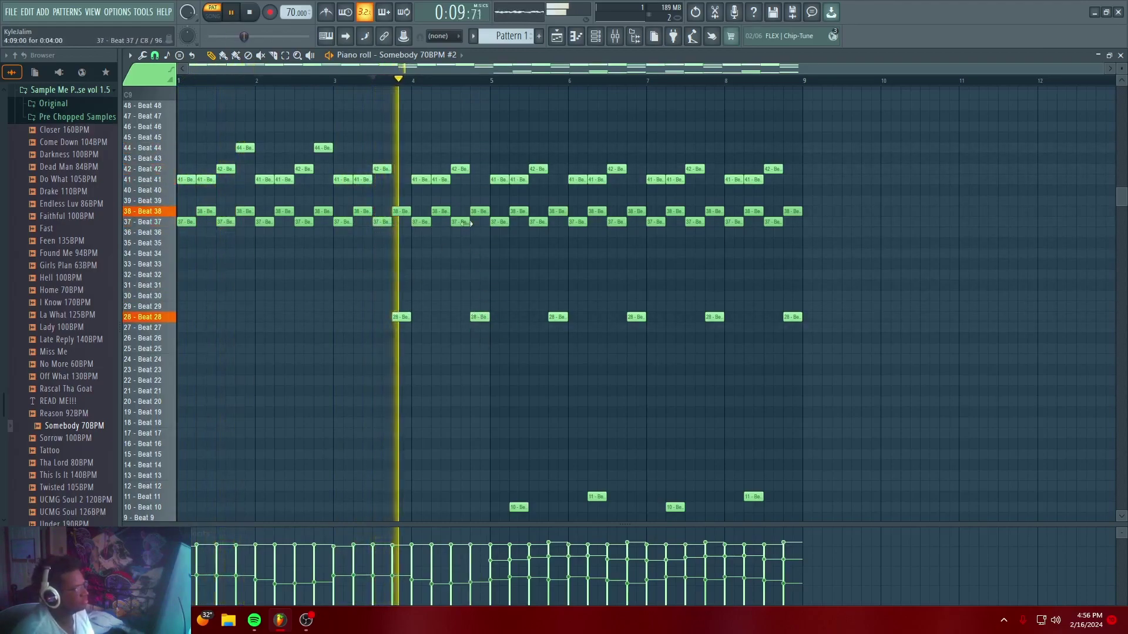
key(space)
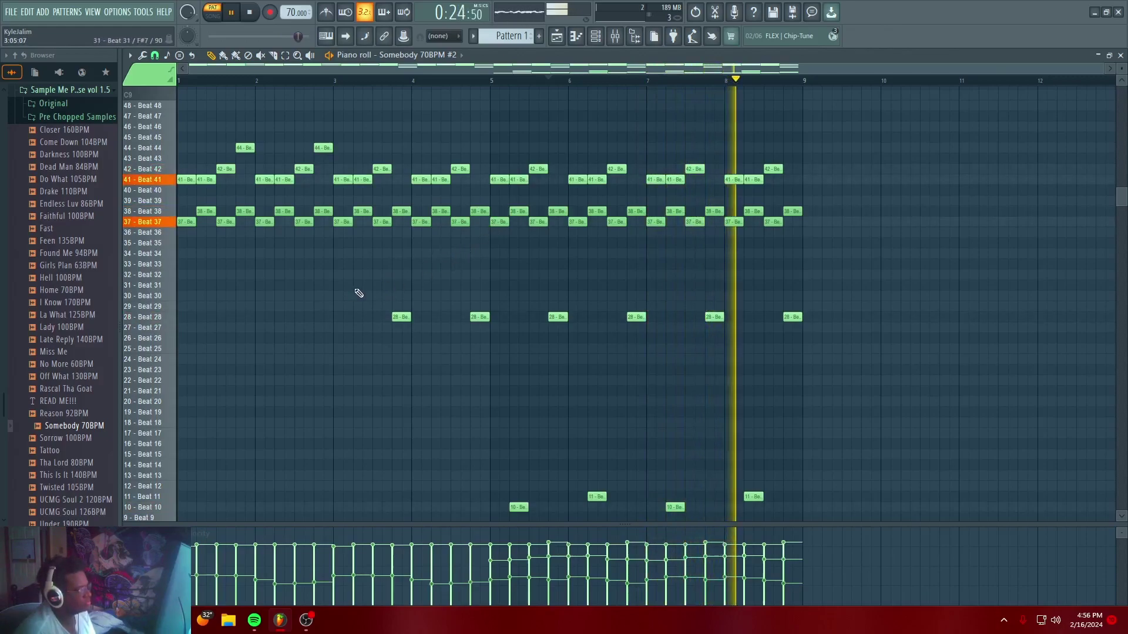
Select all Beat 28 notes in bars 3 to 8 and raise their velocity slightly above the main phrase
key(space)
drag(373, 320, 891, 328)
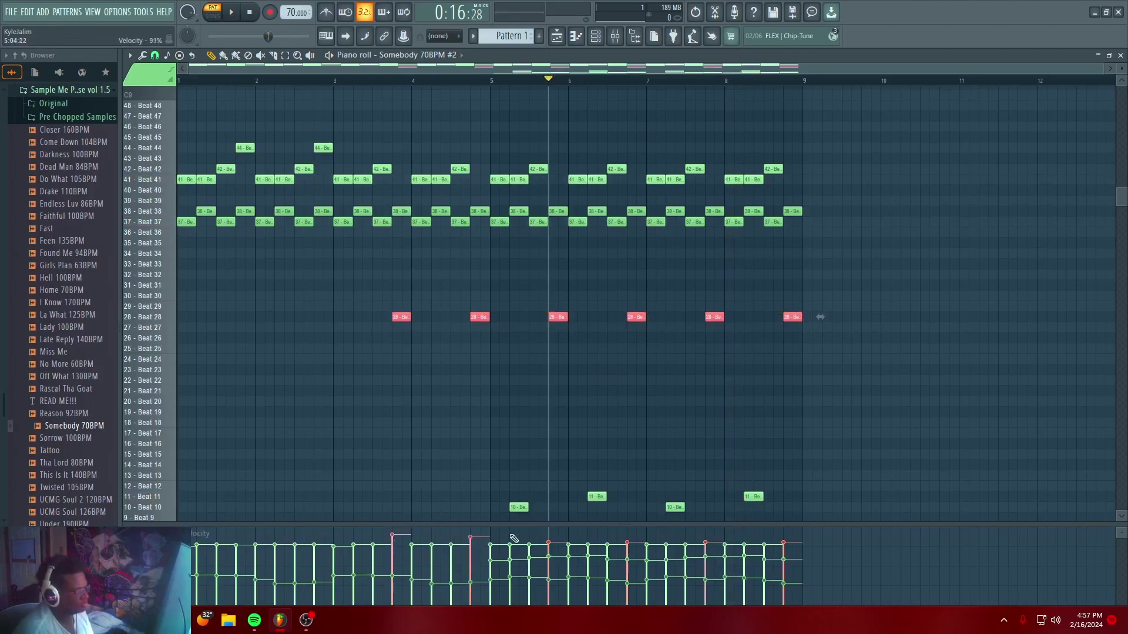
key(space)
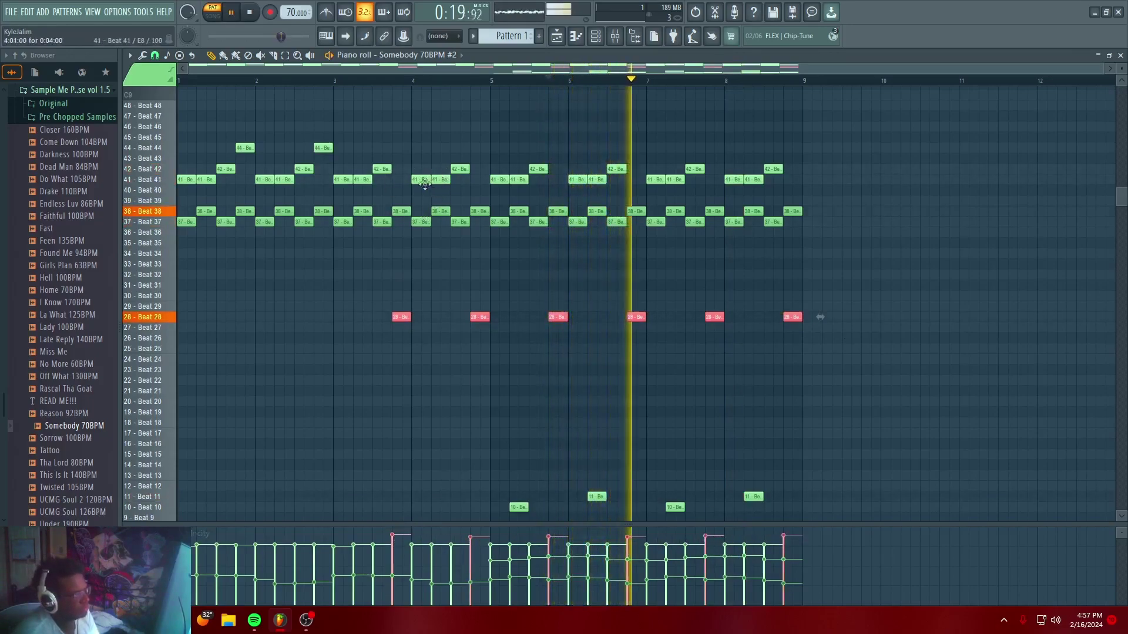
Play the phrase from bar 3 and examine how the Beat 28 and low-slice layers sit through bar 8
click(356, 89)
right_click(358, 90)
click(362, 80)
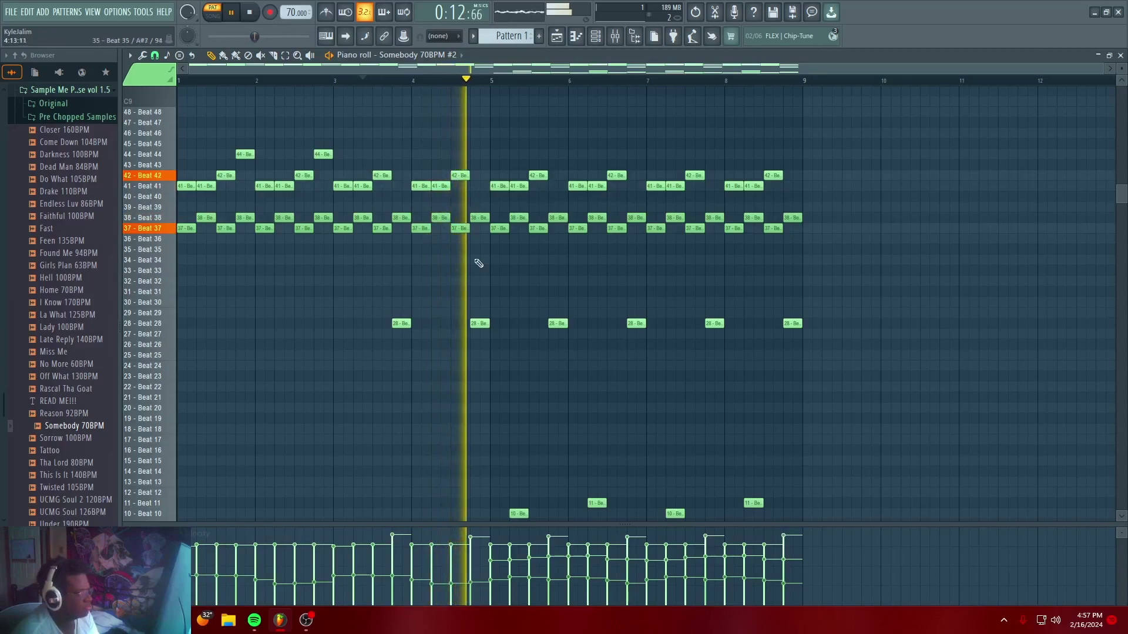
mouse_move(179, 204)
mouse_down()
mouse_move(805, 257)
mouse_move(183, 206)
mouse_up()
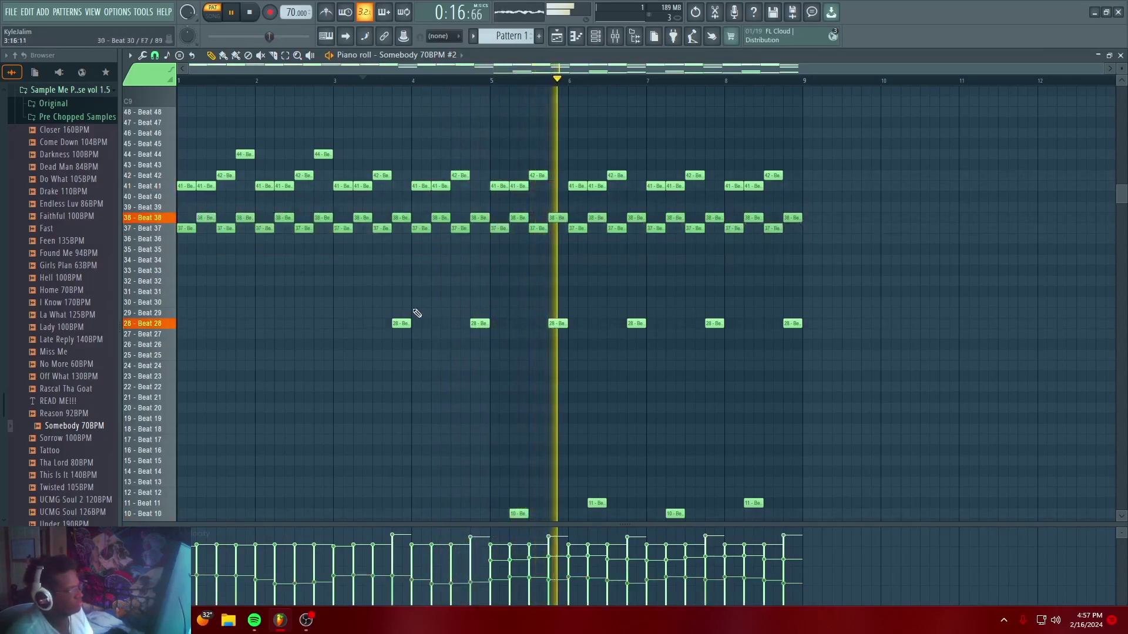
scroll(401, 307, down, 5)
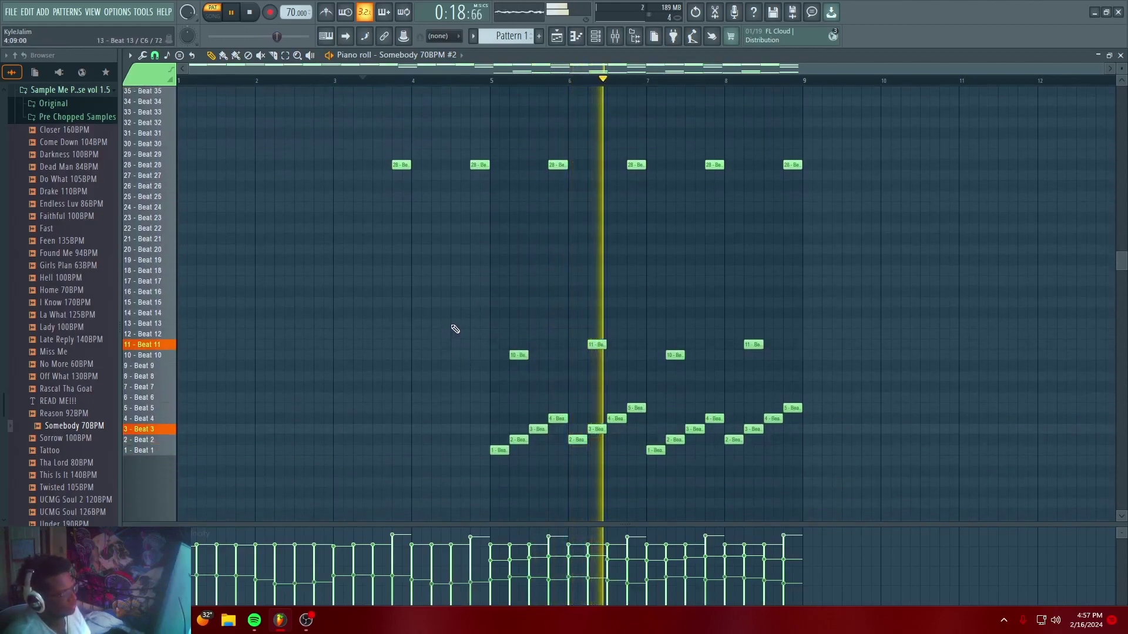
scroll(456, 333, up, 1)
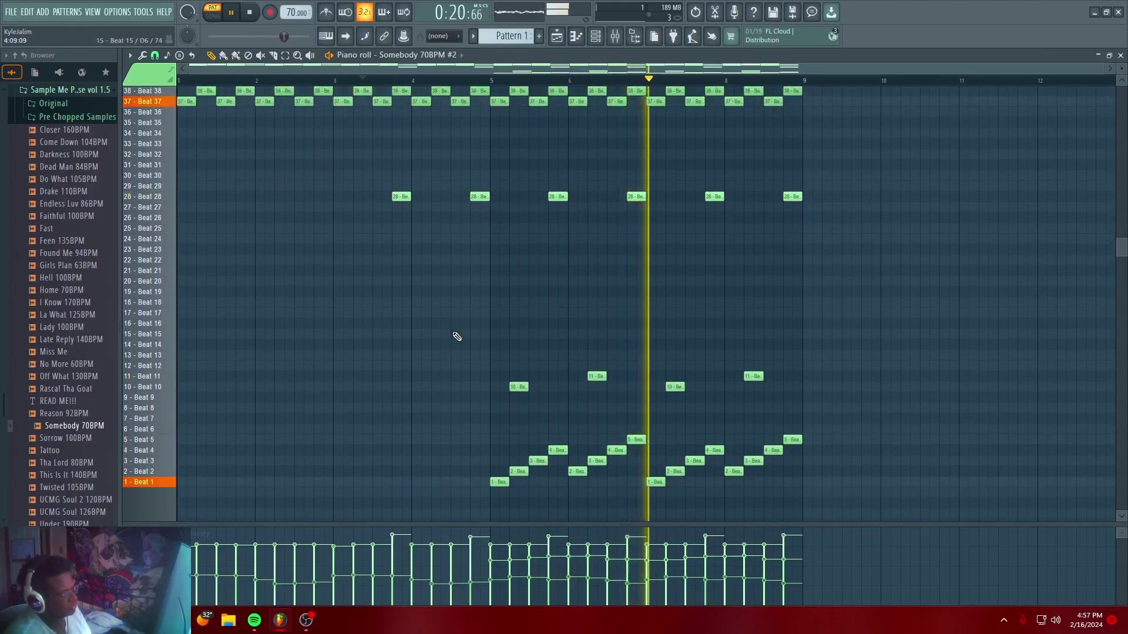
scroll(457, 337, up, 4)
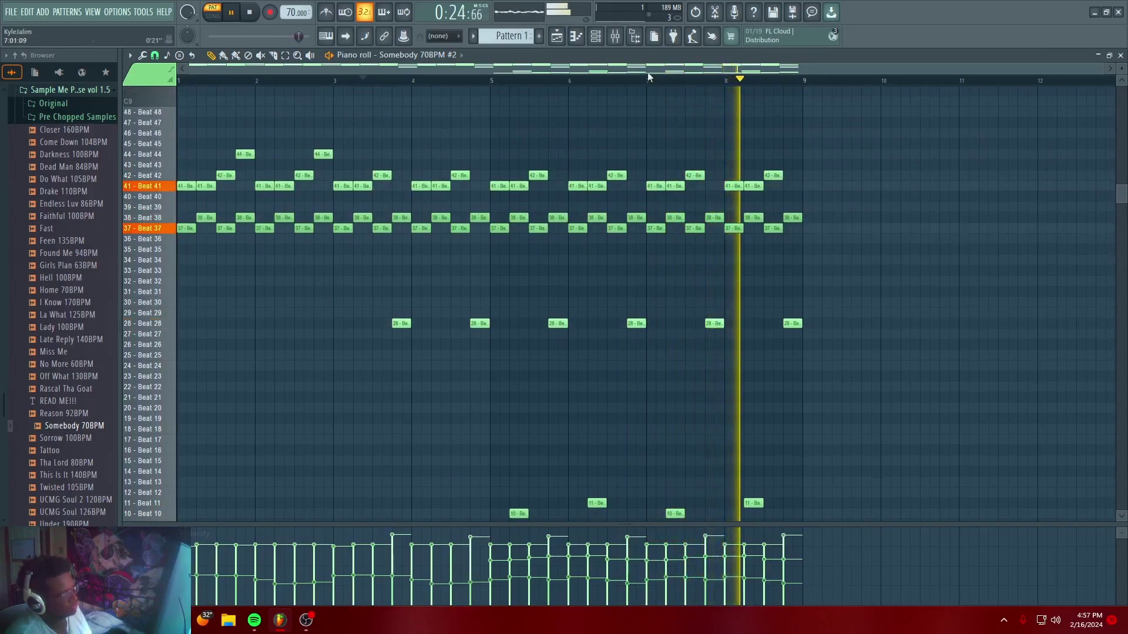
Open the Fruity Slicer of the Somebody 70BPM #2 channel and raise its pitch shift slightly while auditioning the phrase
key(F6)
click(608, 375)
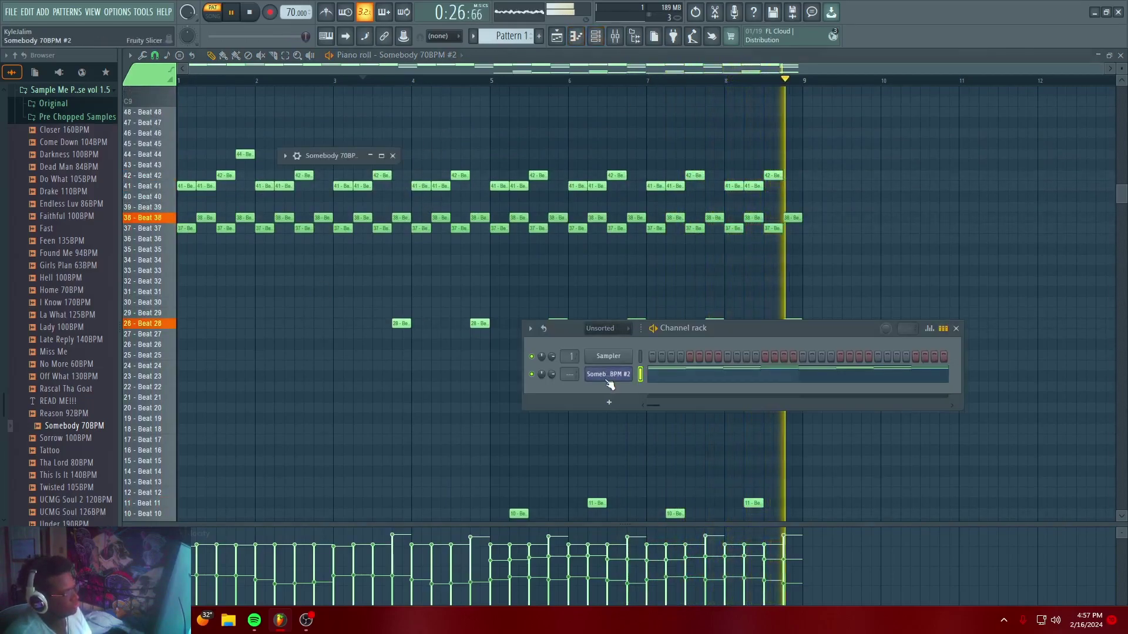
click(370, 156)
drag(317, 215, 318, 216)
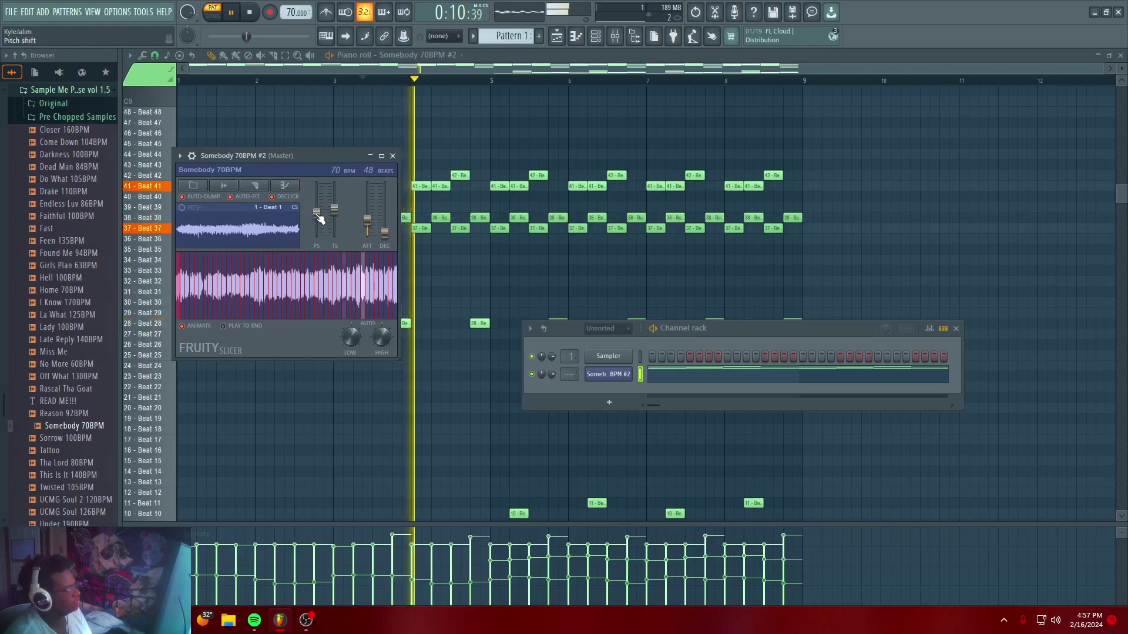
click(250, 17)
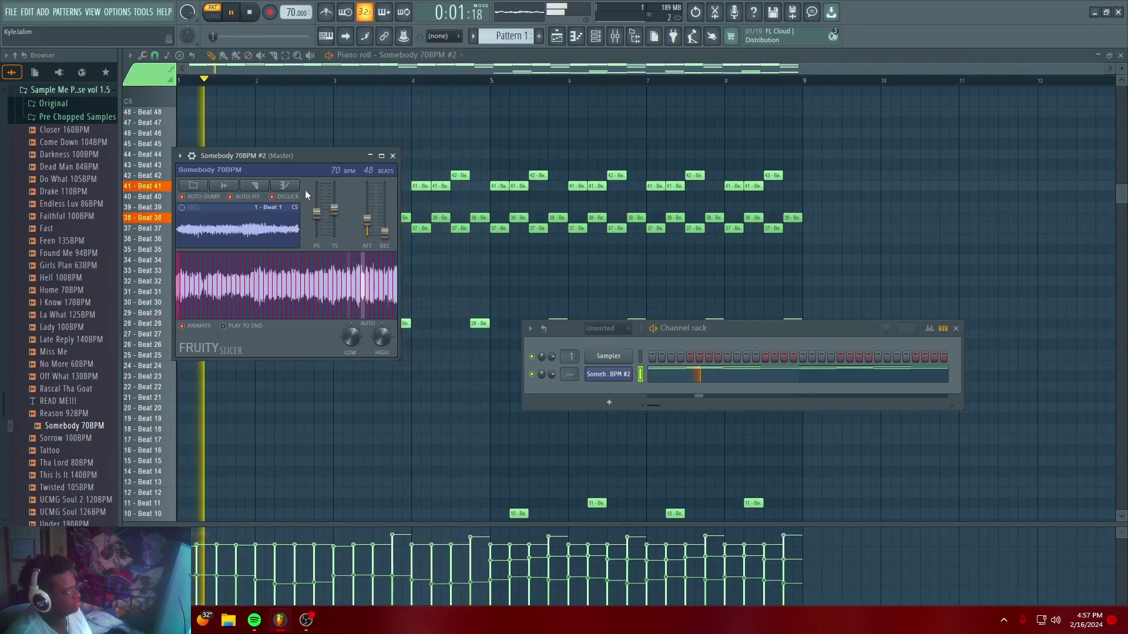
drag(316, 212, 316, 208)
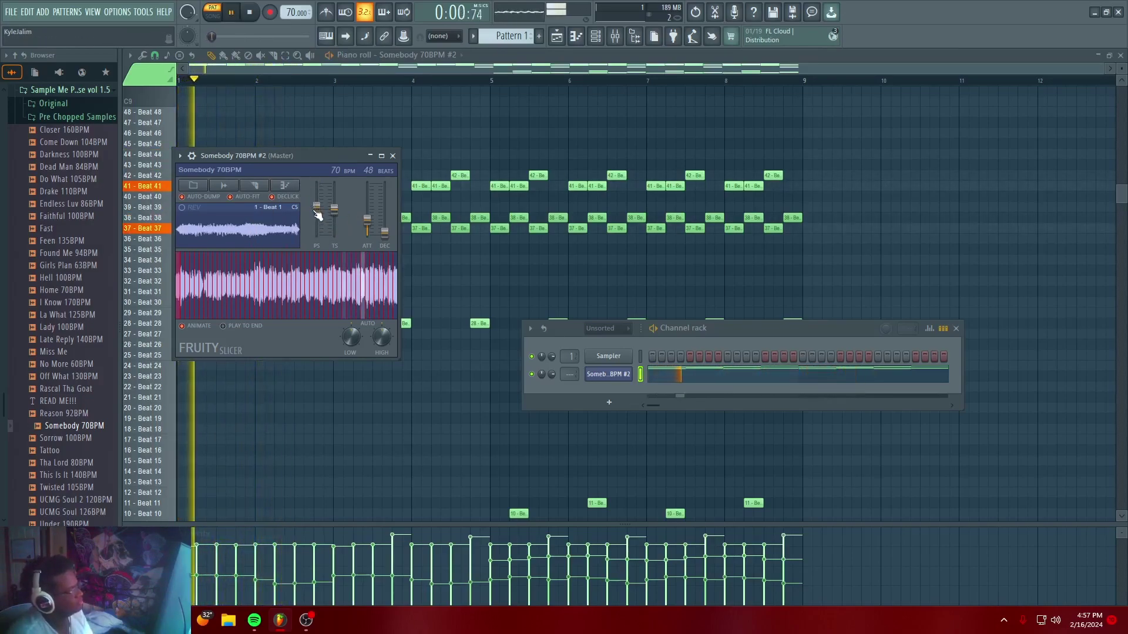
key(space)
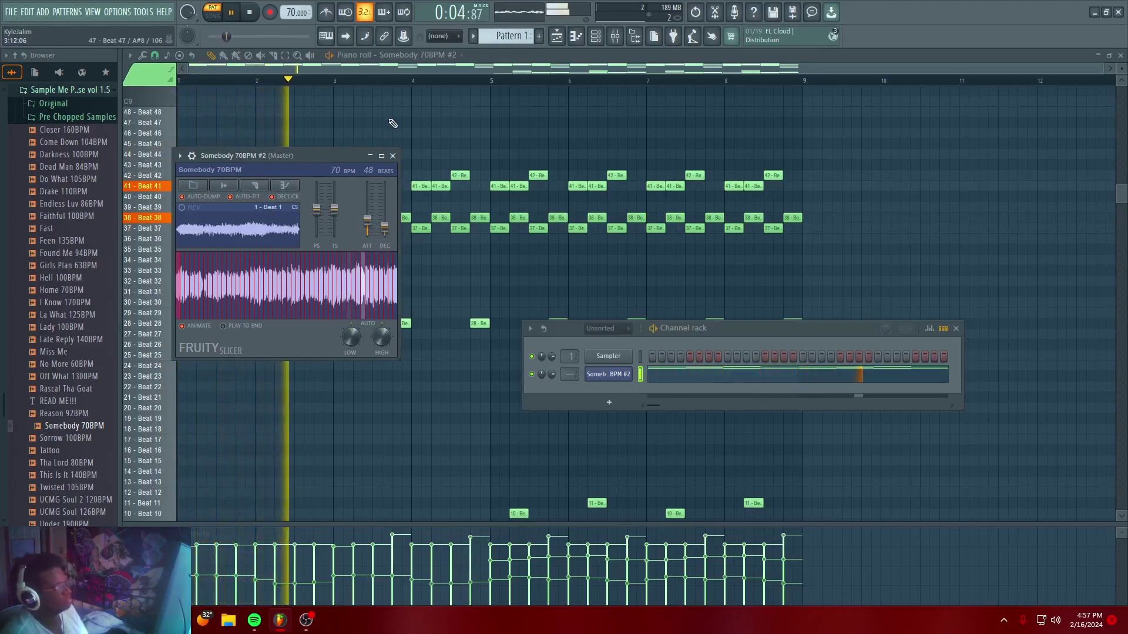
Place Pattern 1 at bar 1 of playlist Track 1 and collapse the Sample Me Please vol 1.5 folder in the browser
click(558, 37)
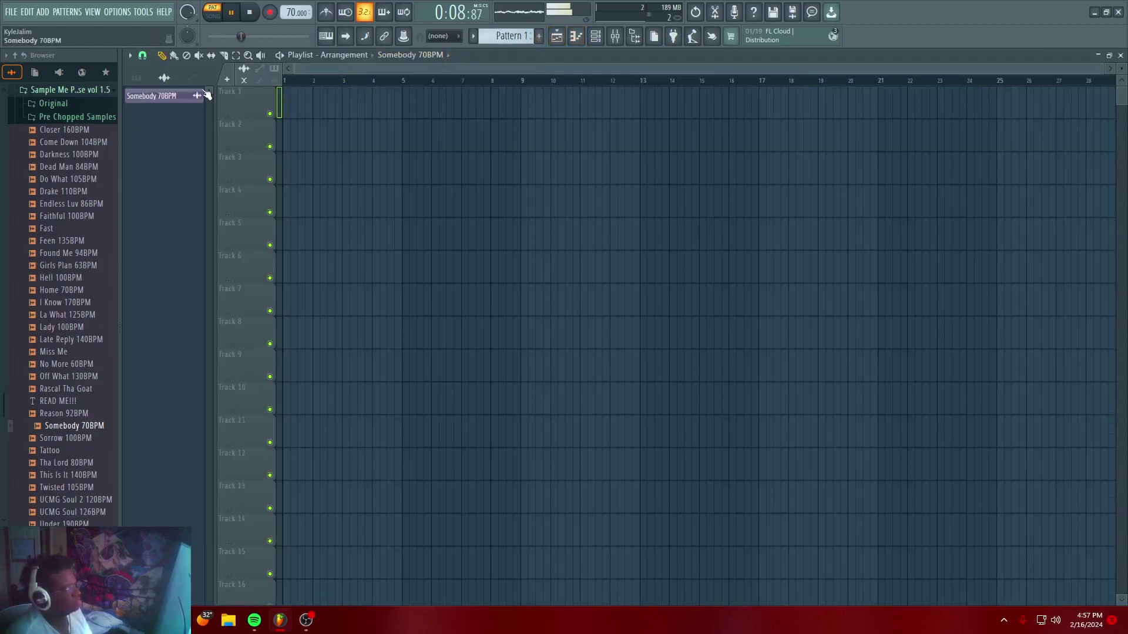
drag(272, 114, 276, 112)
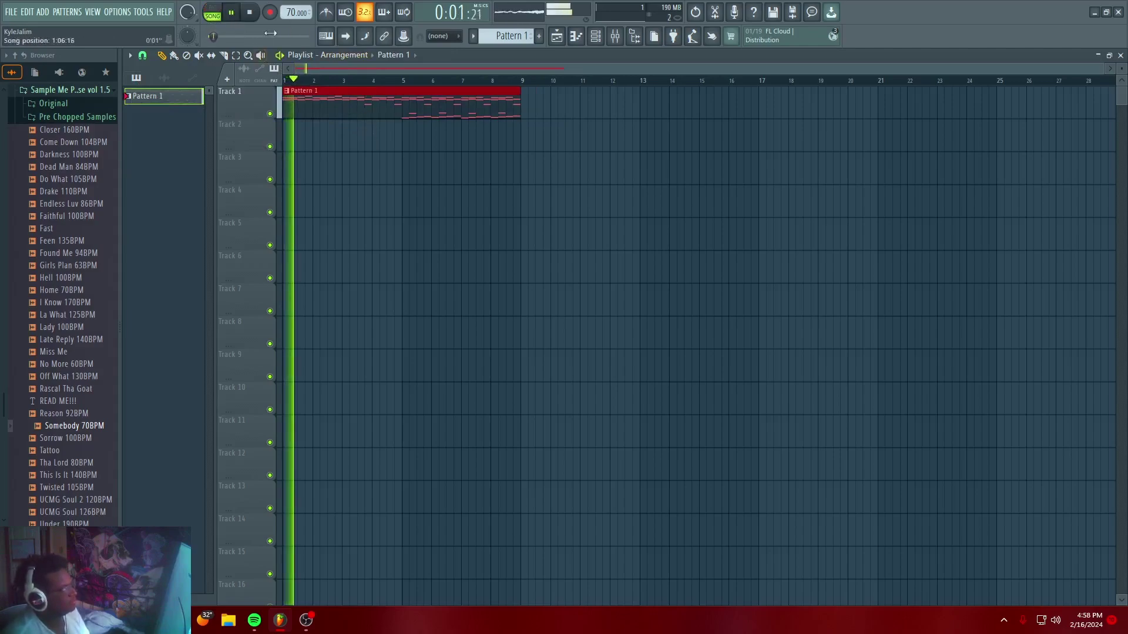
scroll(55, 214, up, 5)
click(68, 313)
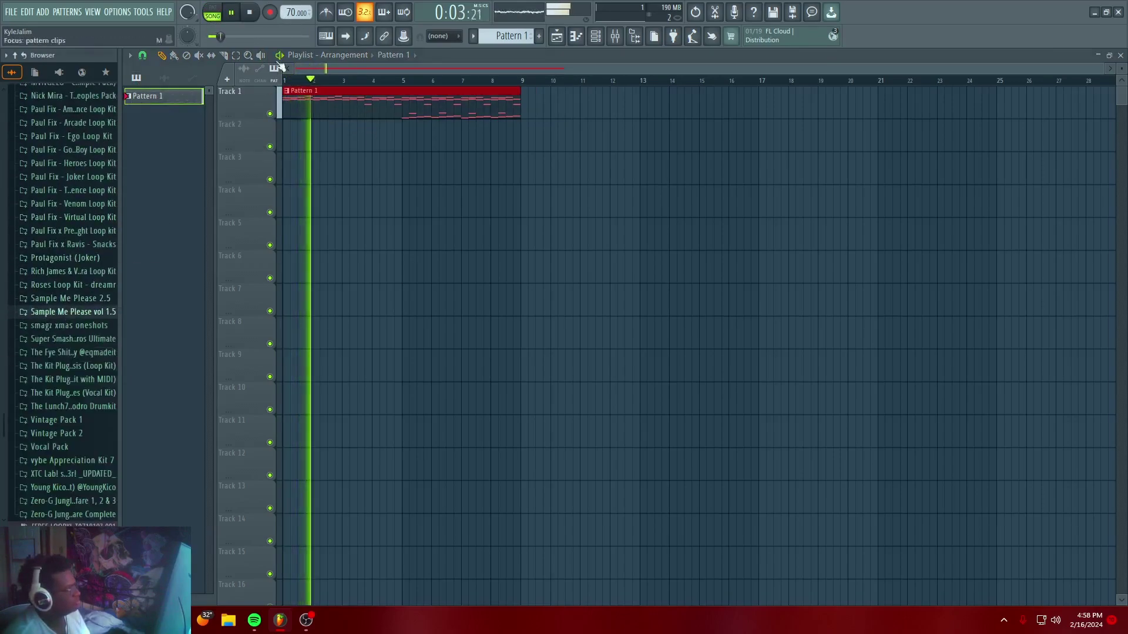
Try the arrangement at 110, 100, 90 and 80 BPM, restretching the channels at each tempo
right_click(296, 13)
click(415, 72)
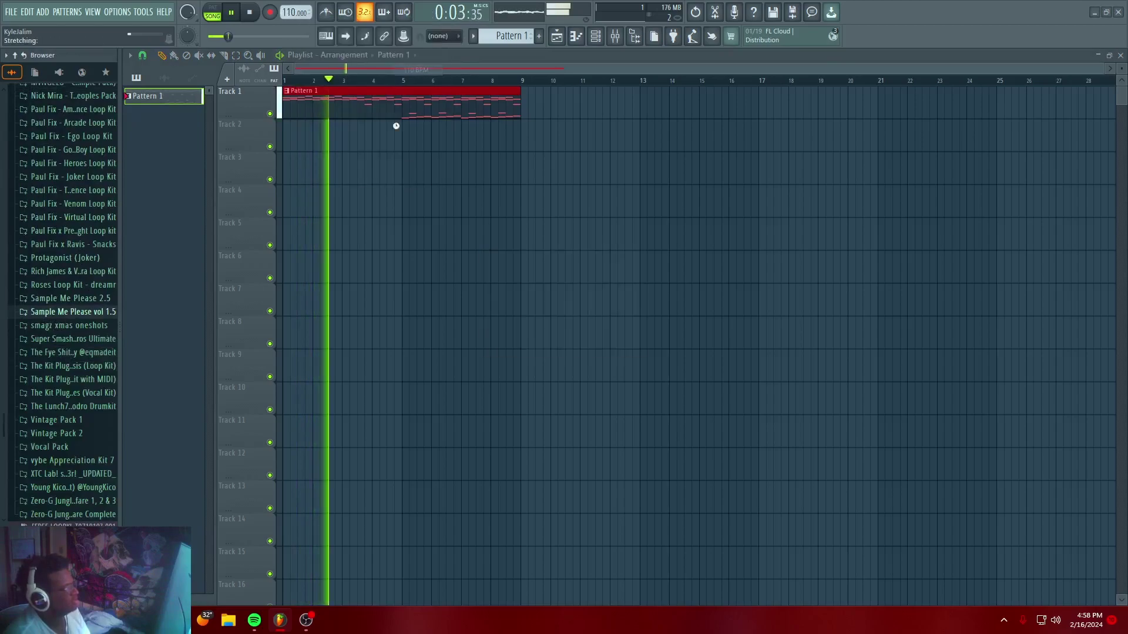
click(287, 55)
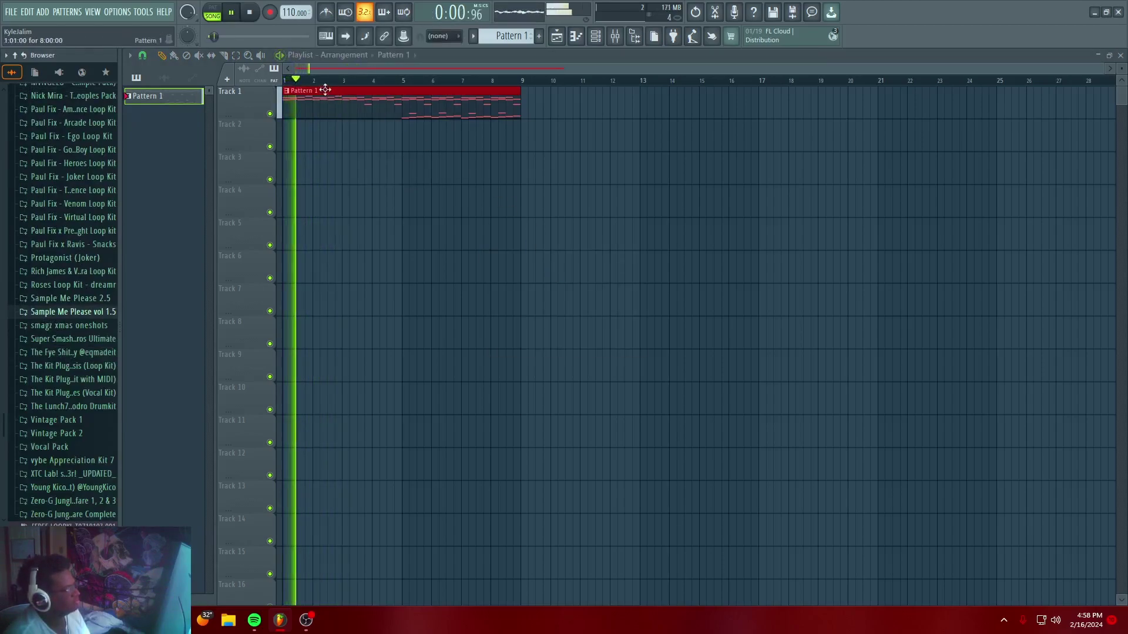
right_click(292, 10)
click(404, 50)
key(Return)
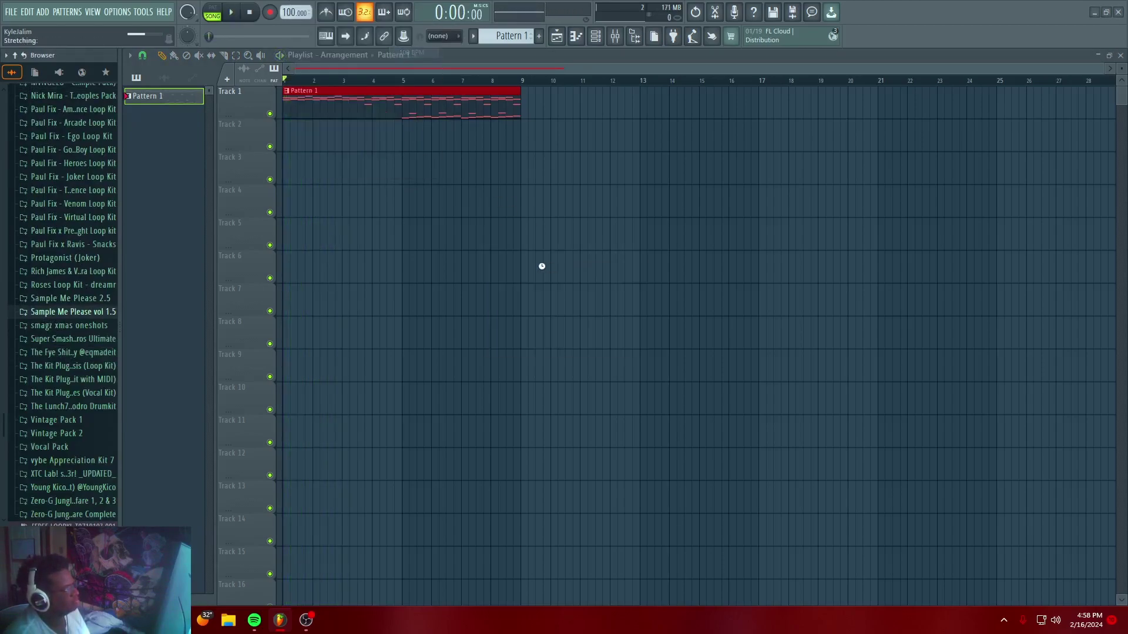
right_click(292, 11)
click(378, 129)
key(Return)
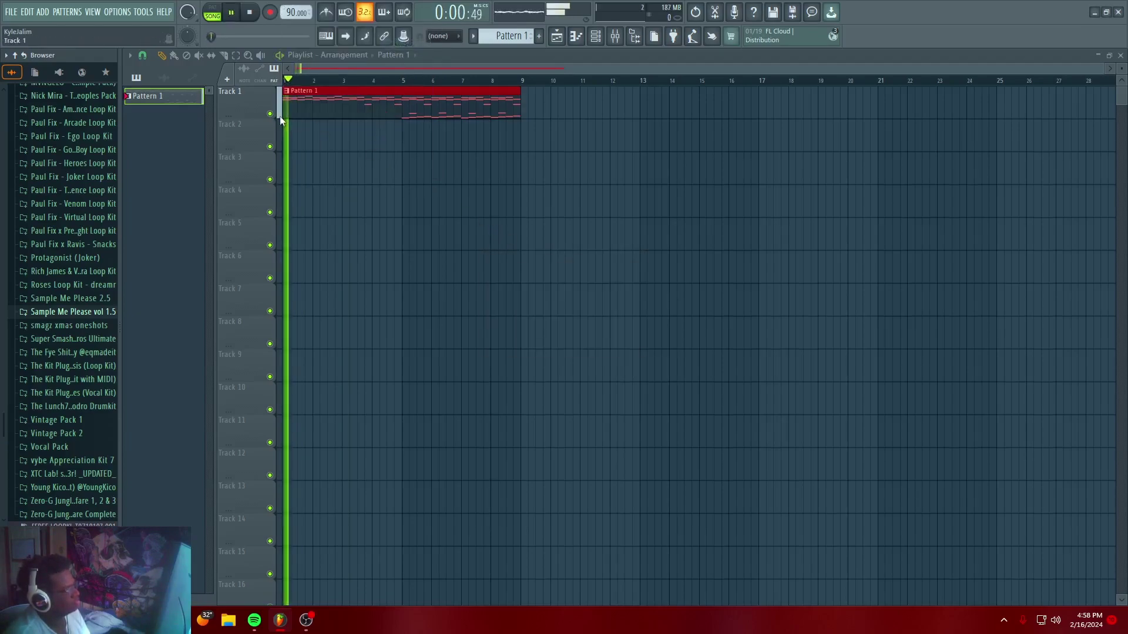
right_click(293, 11)
click(402, 25)
key(Return)
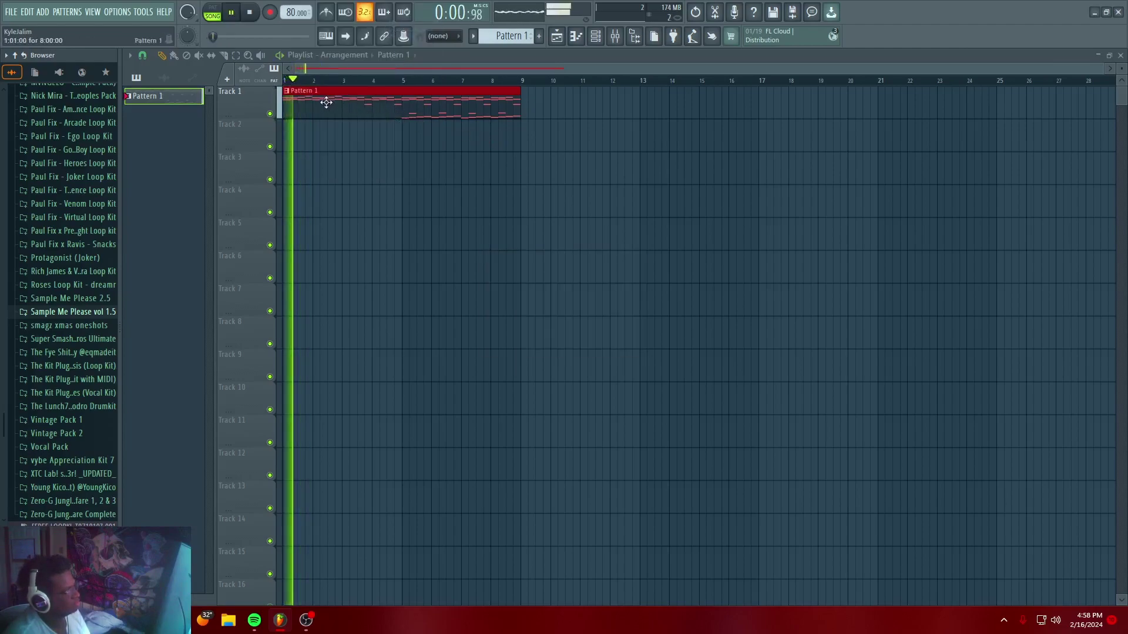
Set the tempo back to 70 BPM, restretch all channels and play the arrangement briefly
right_click(291, 12)
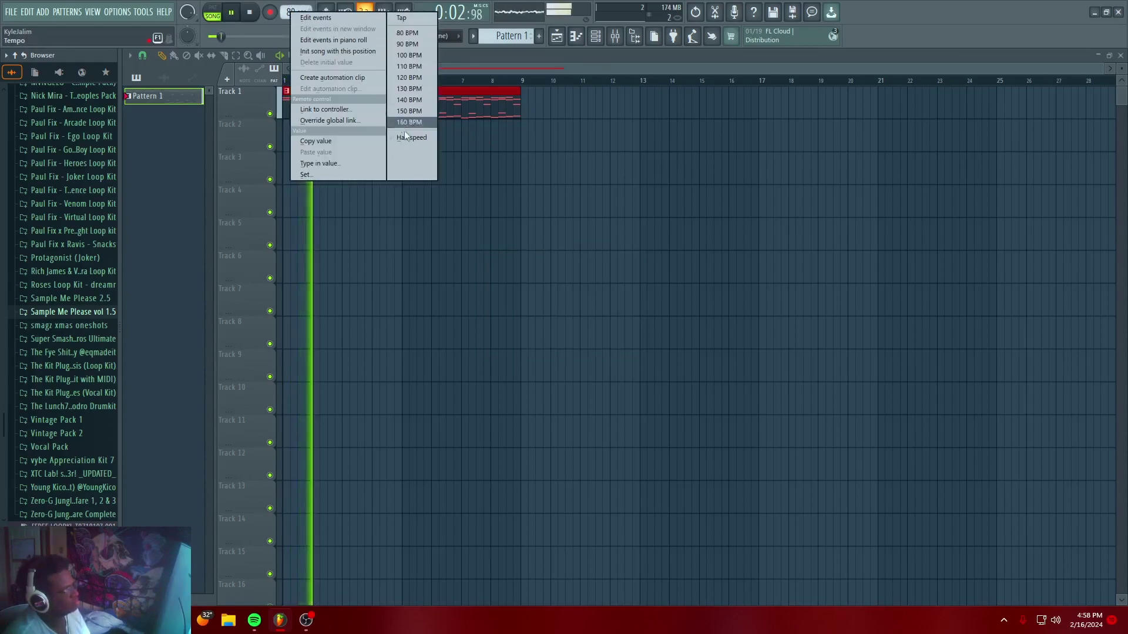
click(321, 163)
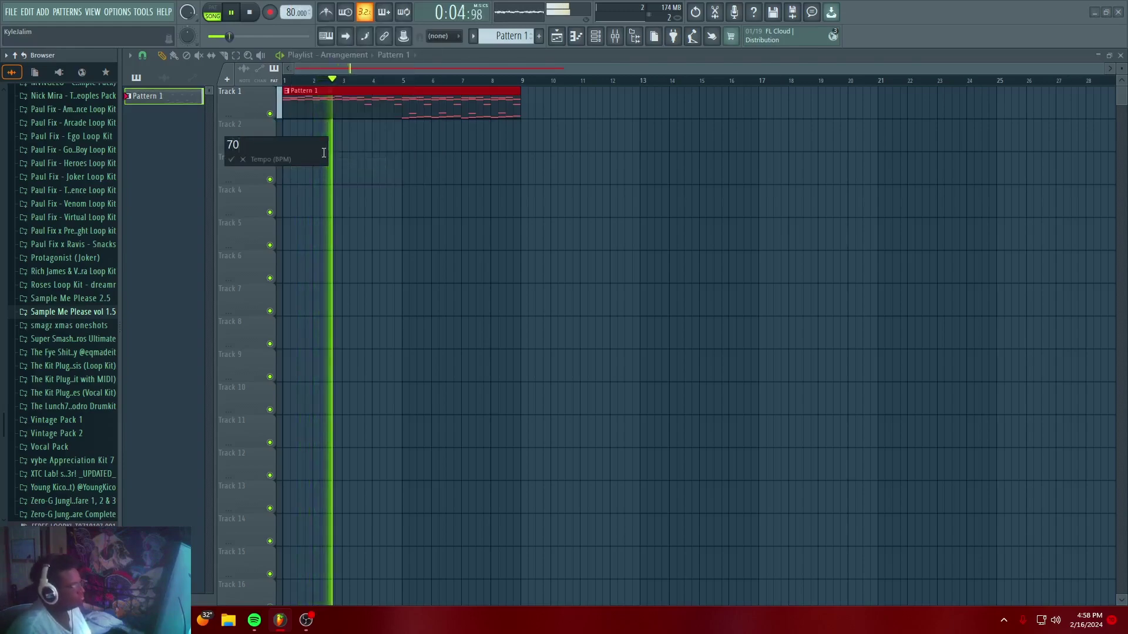
key(Return)
click(588, 343)
key(space)
scroll(44, 319, up, 5)
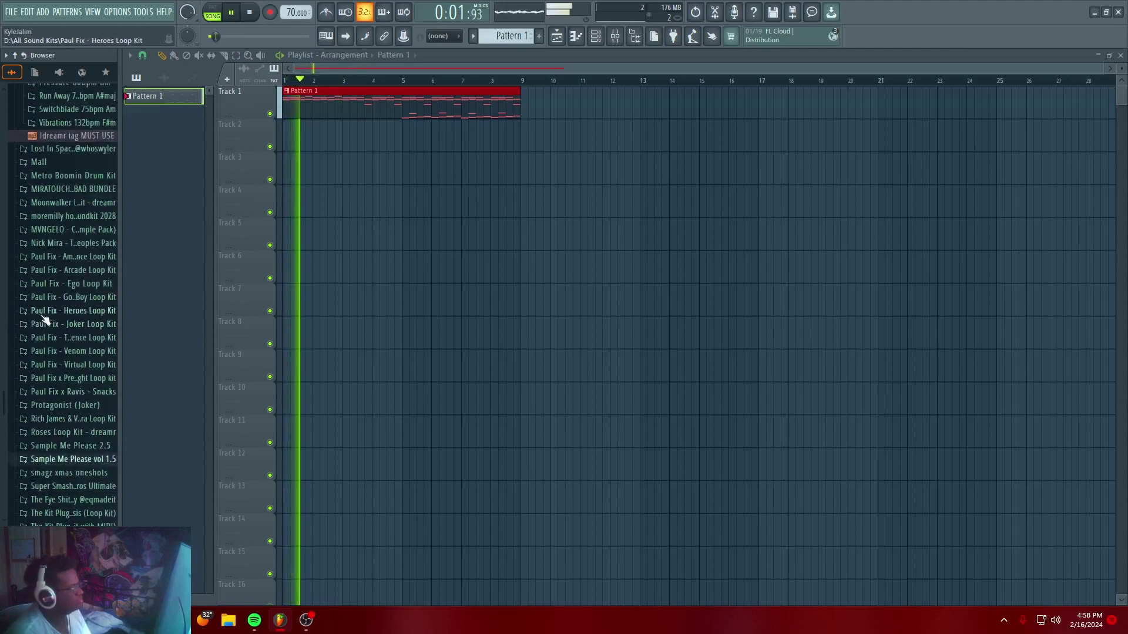
scroll(106, 203, up, 7)
key(space)
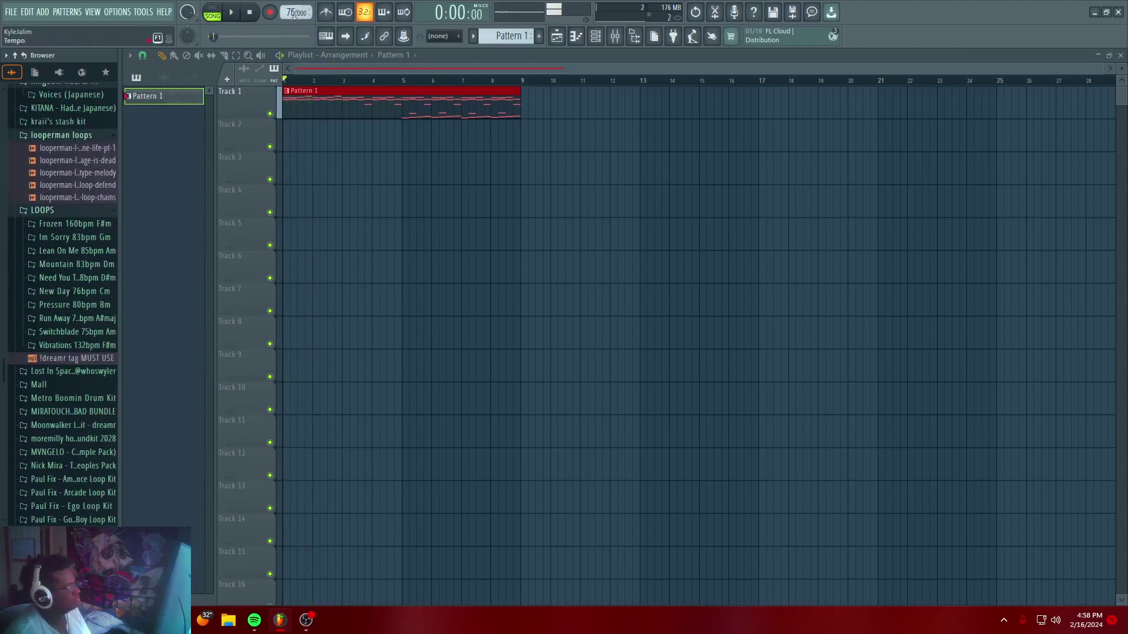
Set the tempo to 72 BPM after auditioning 71 and 73 BPM, restretching all channels at each change
scroll(296, 13, up, 1)
click(594, 341)
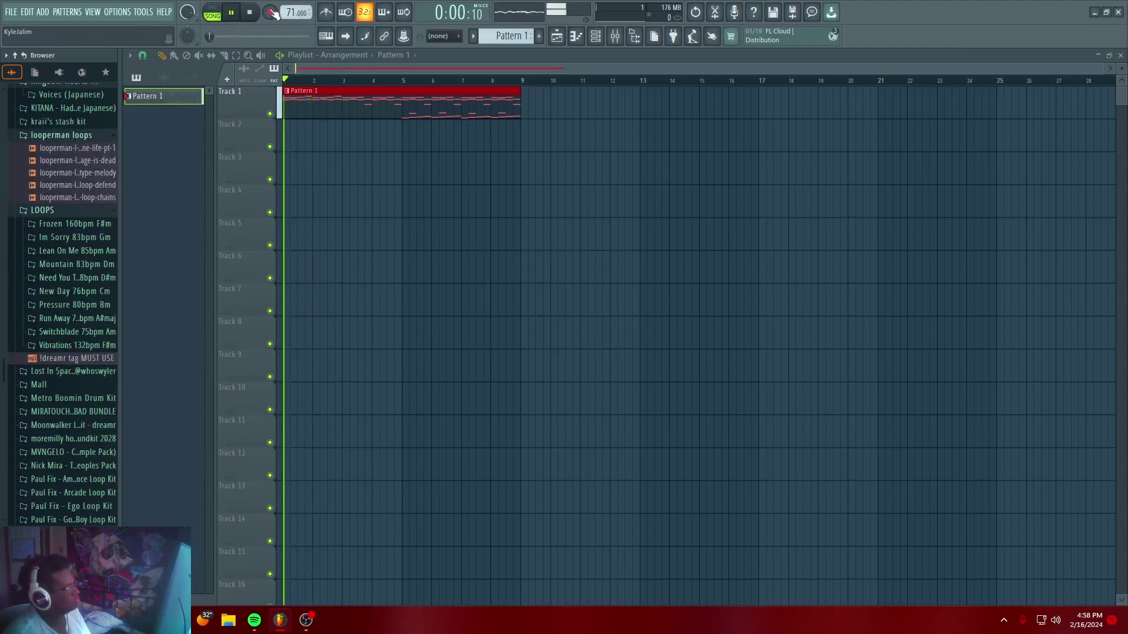
scroll(290, 12, up, 1)
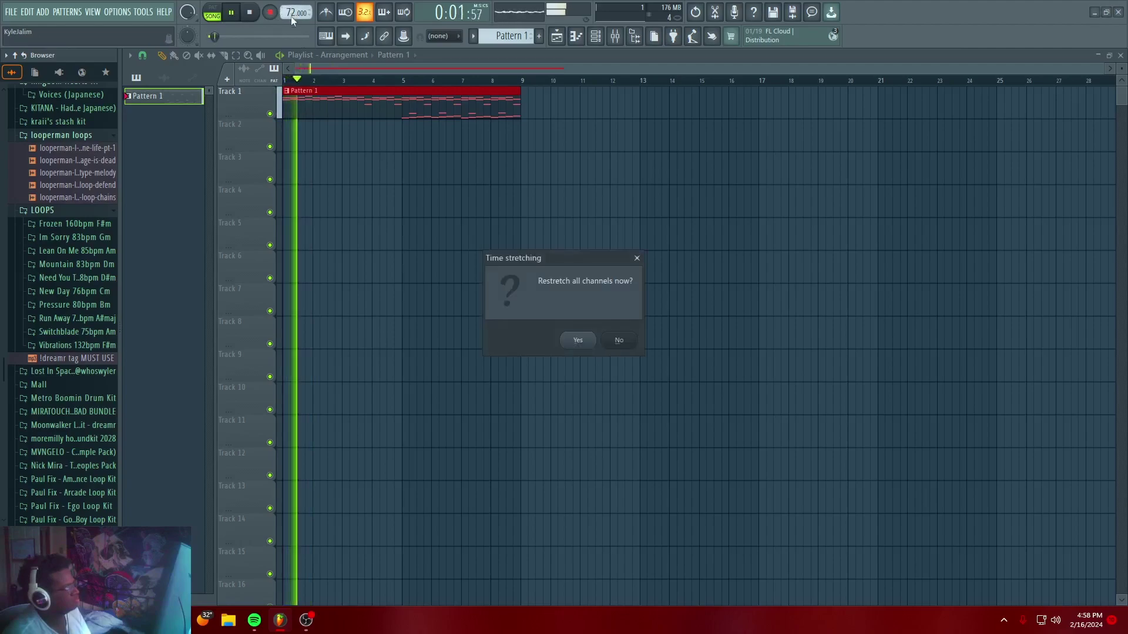
click(575, 340)
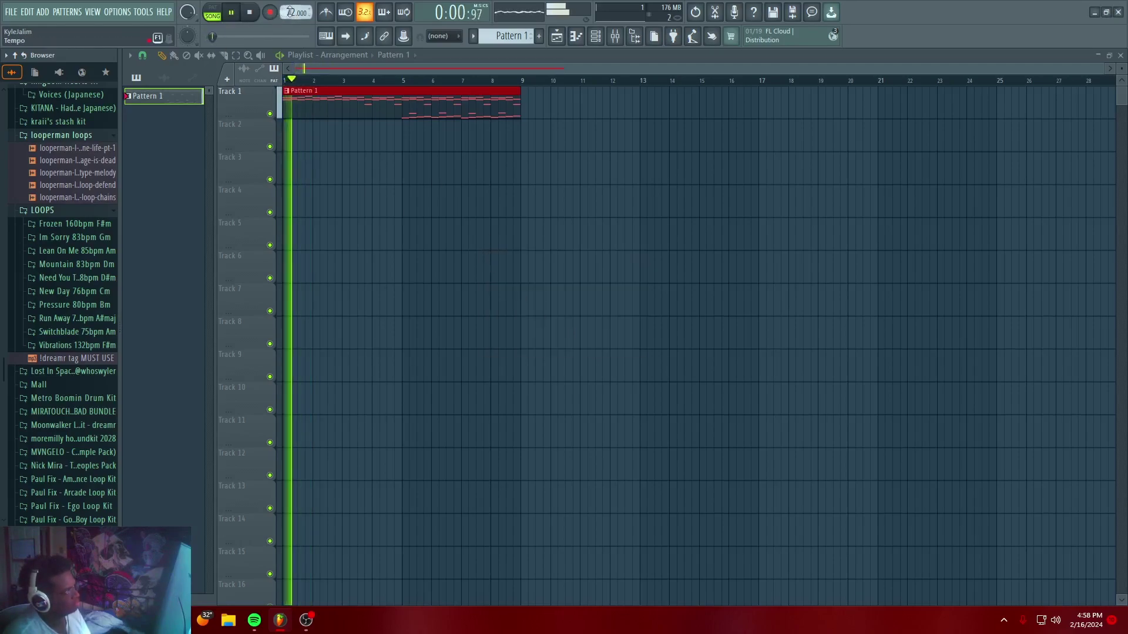
scroll(287, 14, up, 1)
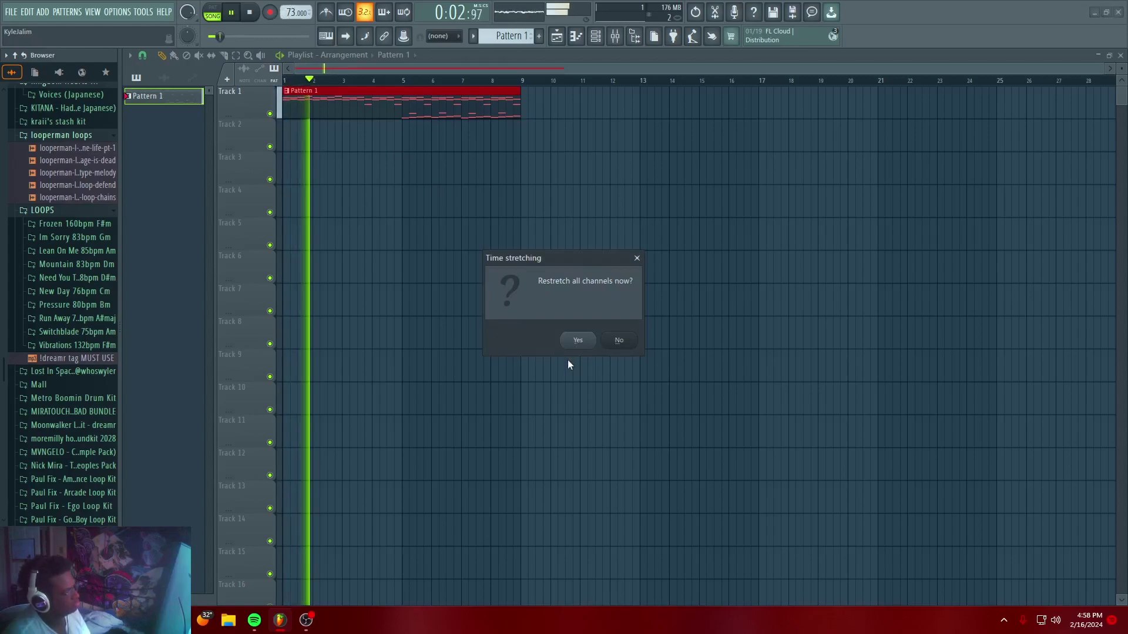
click(576, 340)
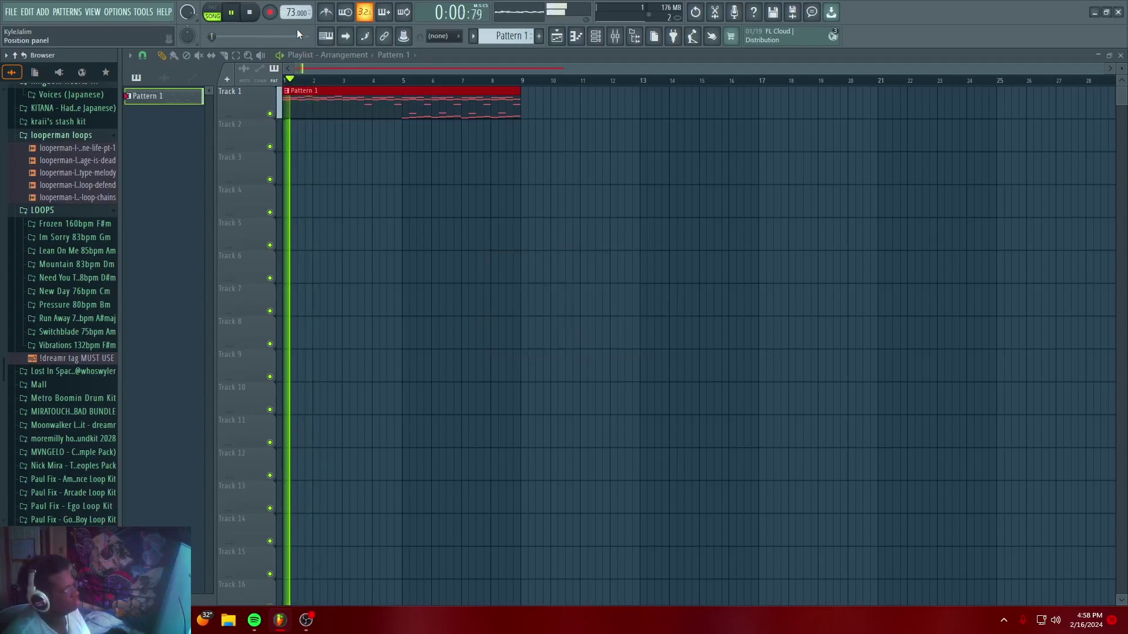
scroll(292, 13, down, 1)
key(Return)
Audition hi-hat and misc one-shots in the insanto drum kit and expand its open hat and snare folders
scroll(41, 283, up, 8)
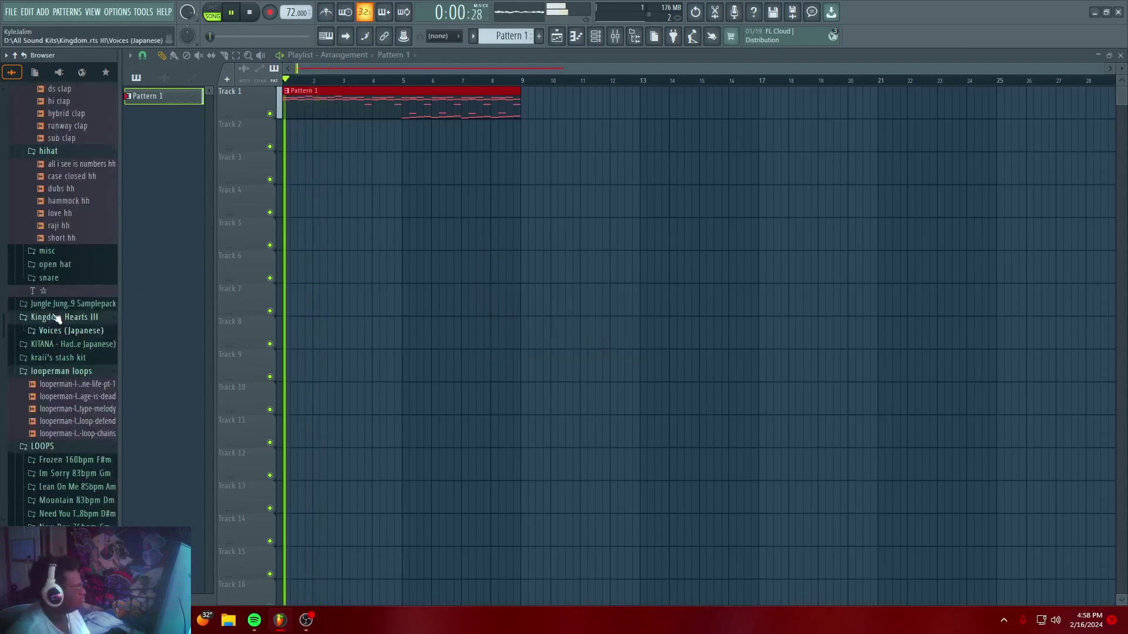
scroll(79, 423, up, 2)
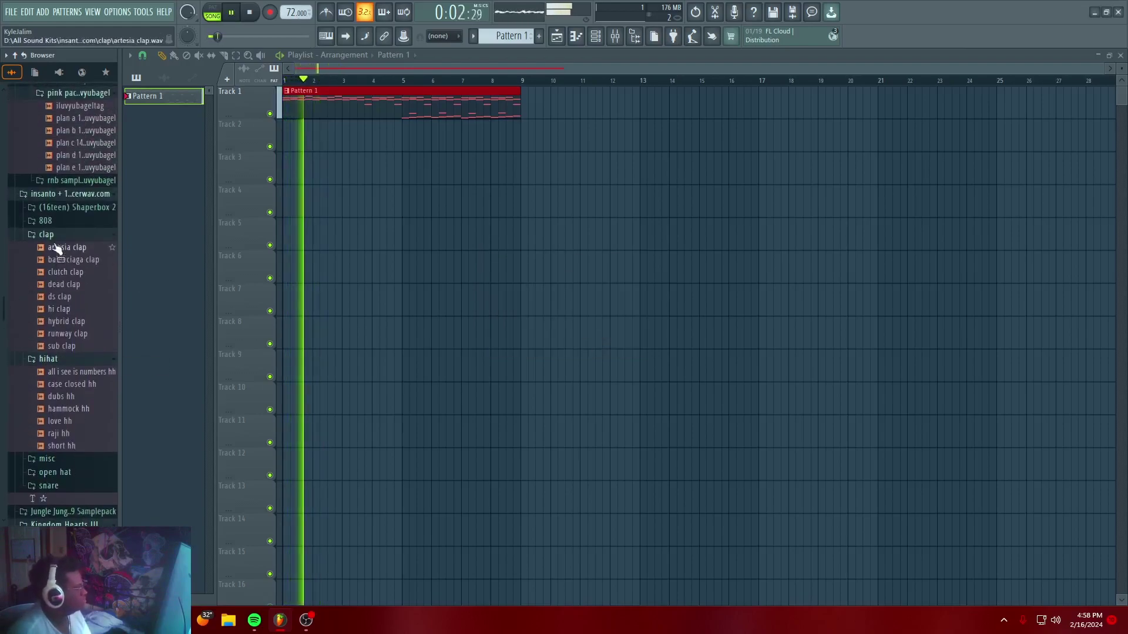
key(space)
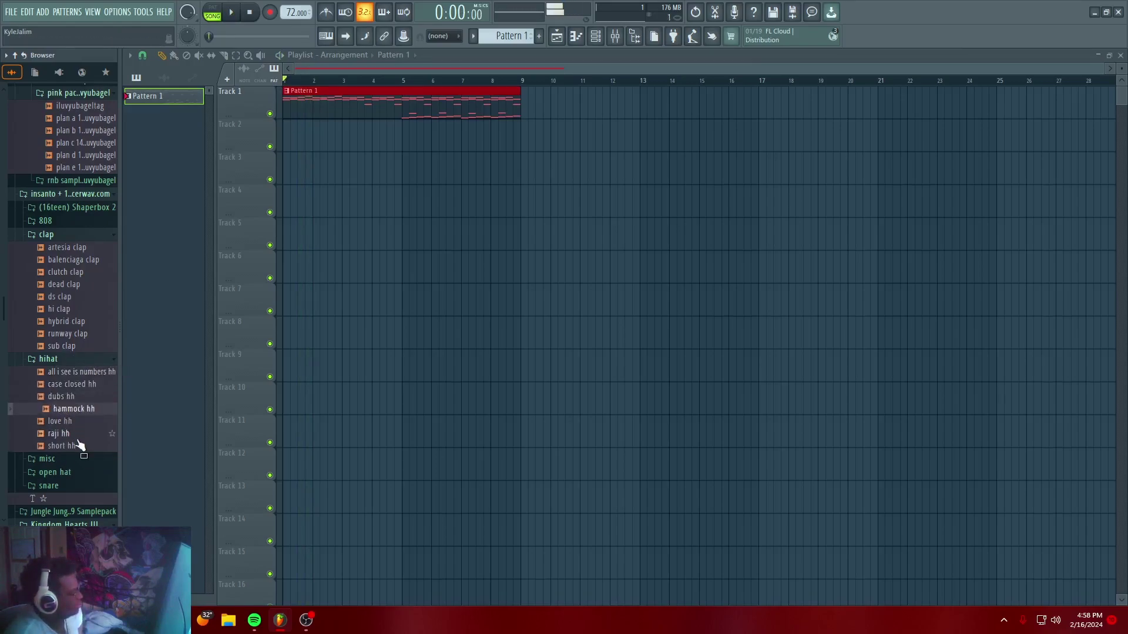
click(61, 460)
scroll(59, 446, down, 3)
click(56, 322)
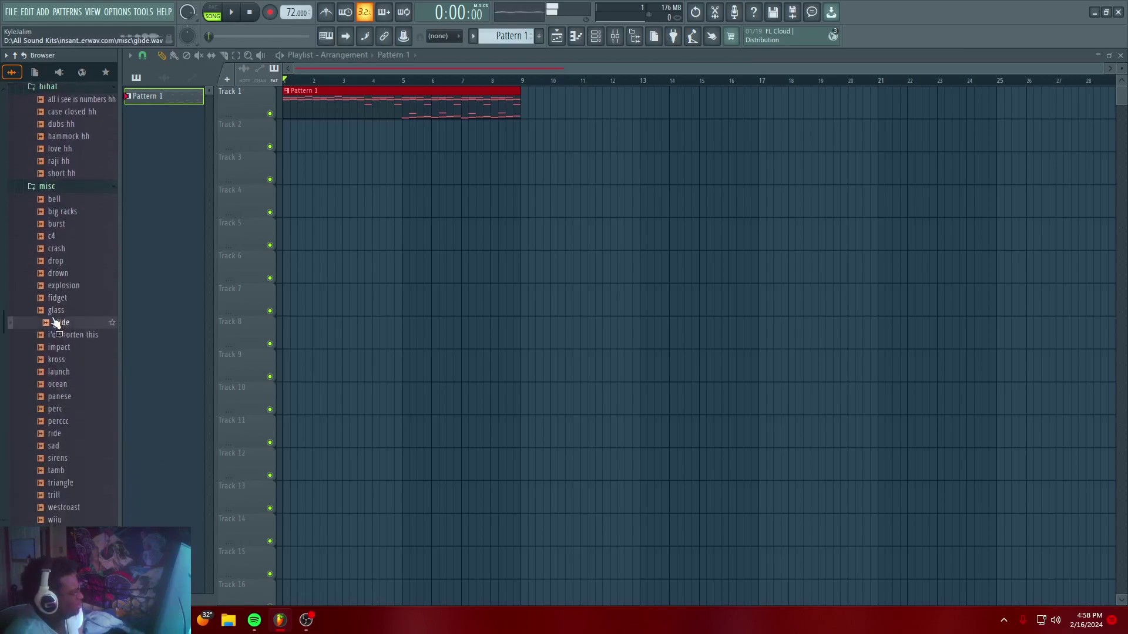
click(49, 187)
click(53, 201)
click(59, 275)
click(60, 324)
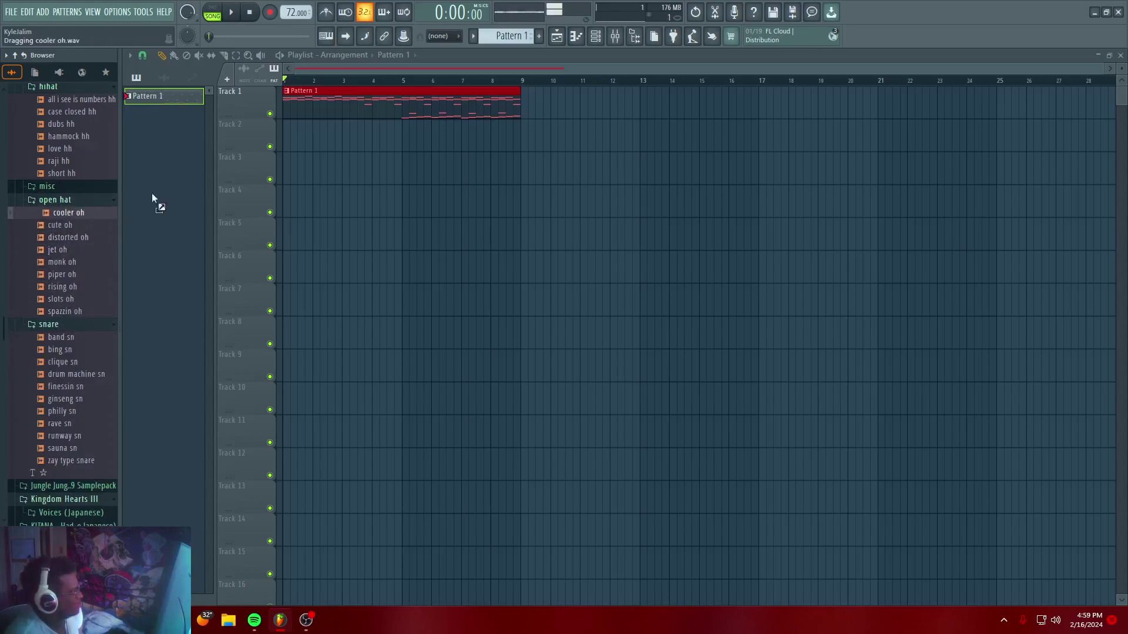
Add the cooler oh sample to Track 2 of the playlist as a pattern clip spanning bars 1 to 4
drag(141, 203, 382, 176)
click(597, 342)
drag(309, 134, 401, 134)
Route the Somebody 70BPM #2 channel to mixer Insert 1 and raise that insert's volume slightly during playback
click(595, 35)
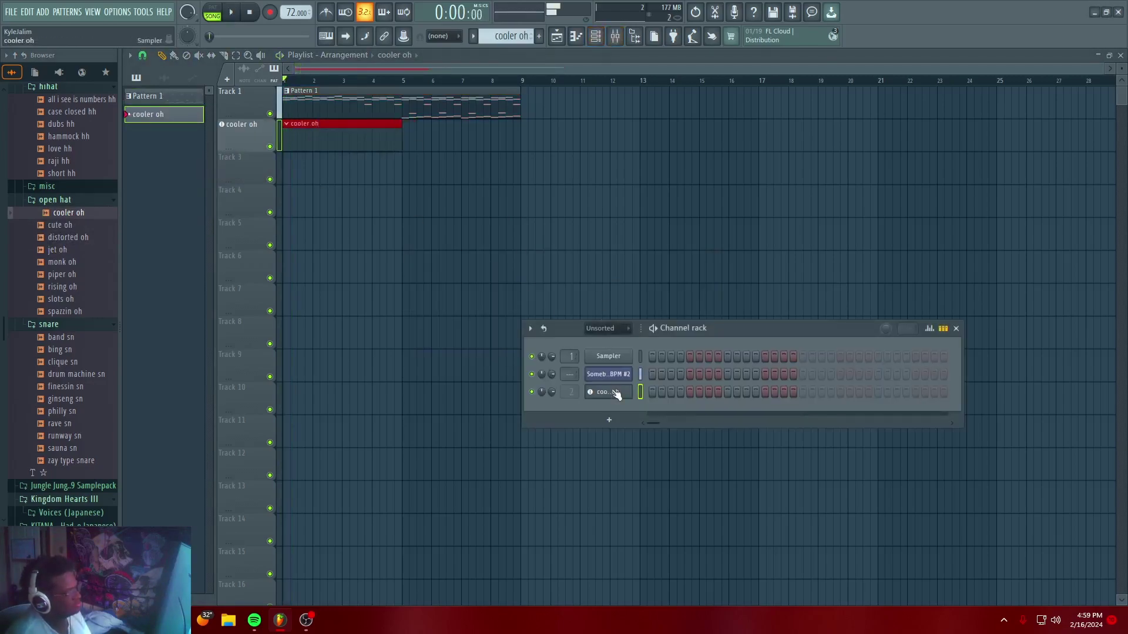
click(615, 36)
key(space)
click(209, 101)
key(space)
click(595, 36)
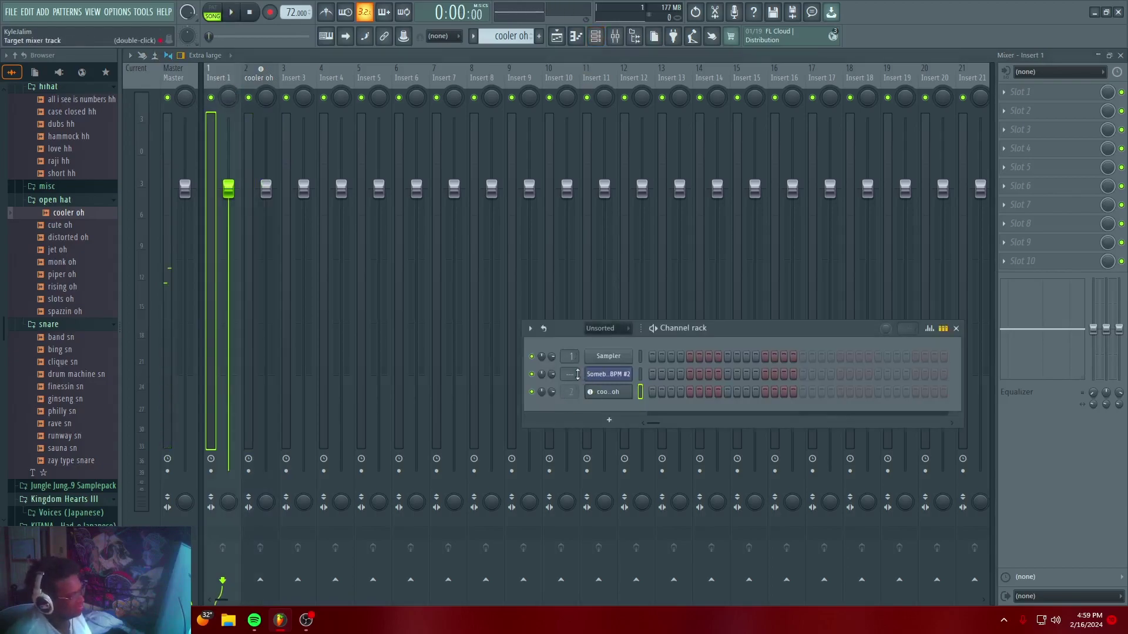
key(space)
key(F6)
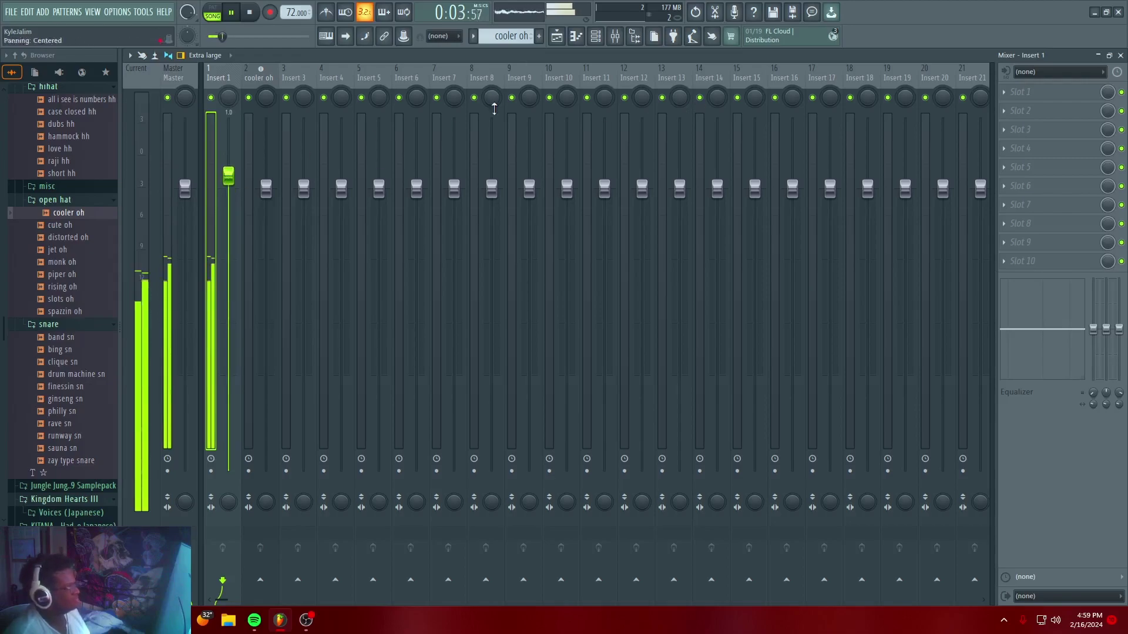
Try a cooler oh hit on step 5 in the channel rack while playing the arrangement
click(556, 39)
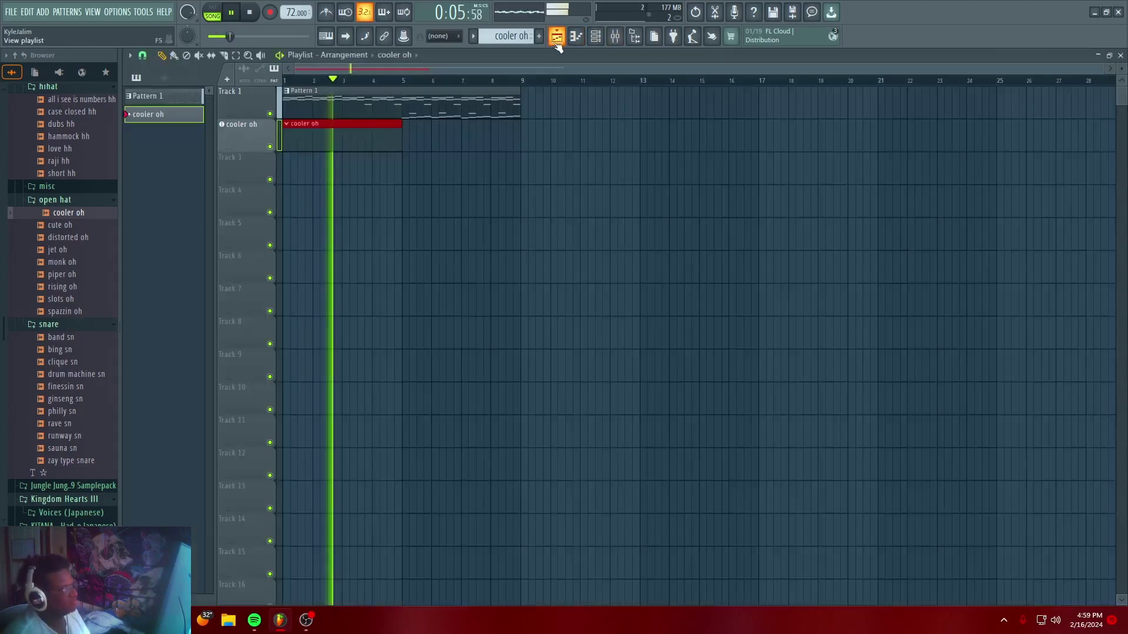
click(595, 39)
click(686, 391)
key(space)
key(space)
right_click(686, 391)
key(space)
key(space)
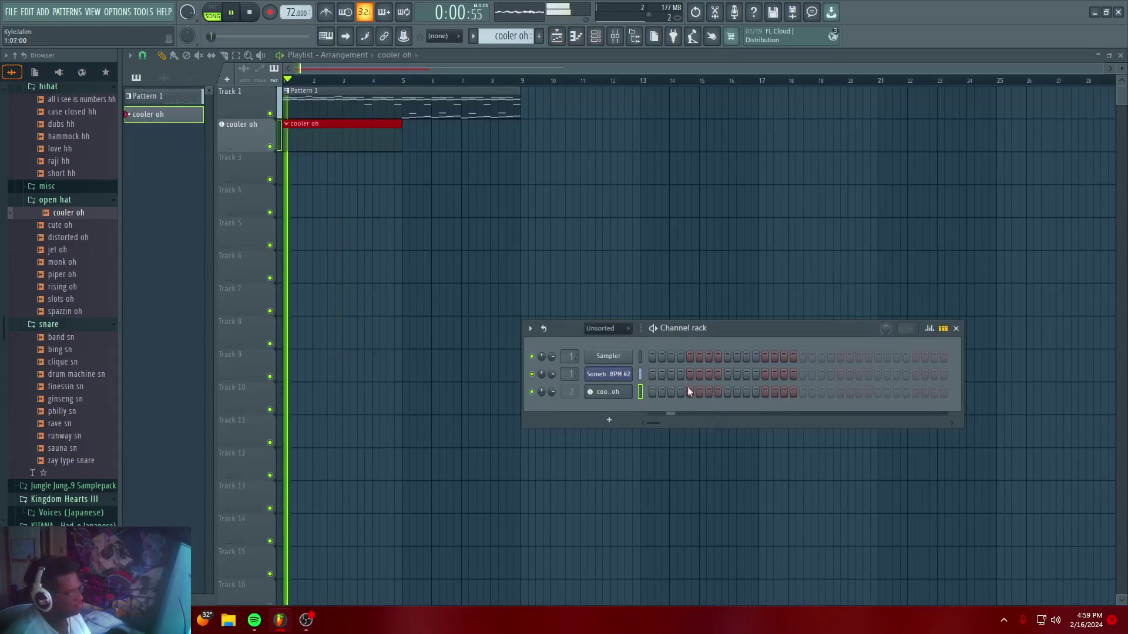
Replace the cooler oh channel's sample with dubs hh from the insanto kit's hihat folder
key(space)
scroll(49, 271, up, 6)
click(68, 260)
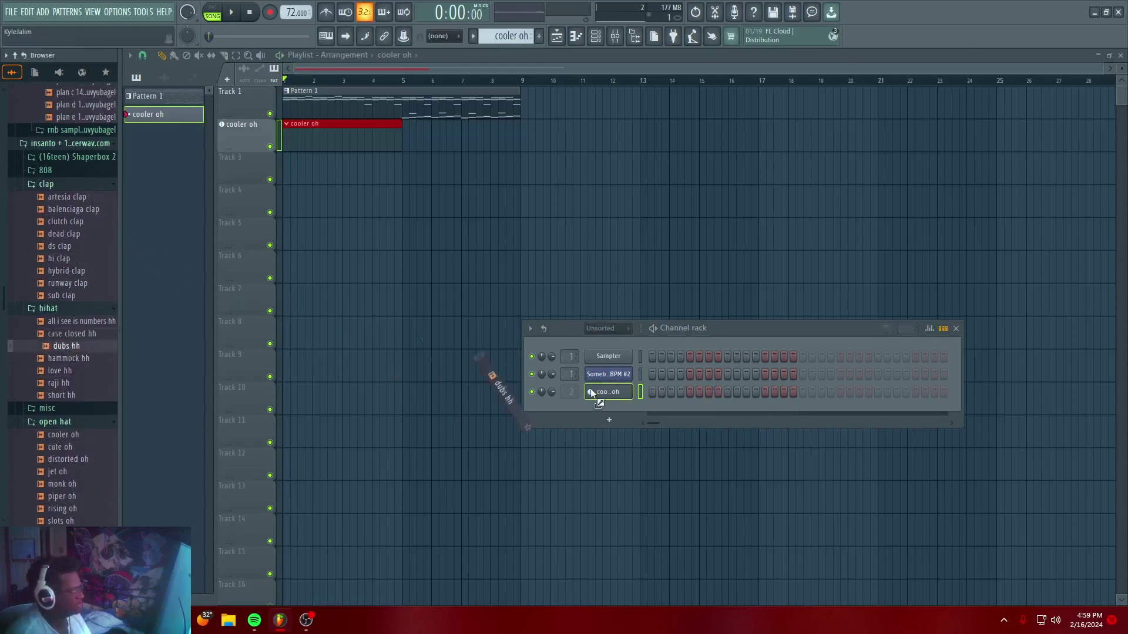
drag(591, 392, 593, 392)
Fill every second step of the dubs hh channel and add extra hits on steps 4, 8 and 12
right_click(632, 391)
click(772, 429)
key(space)
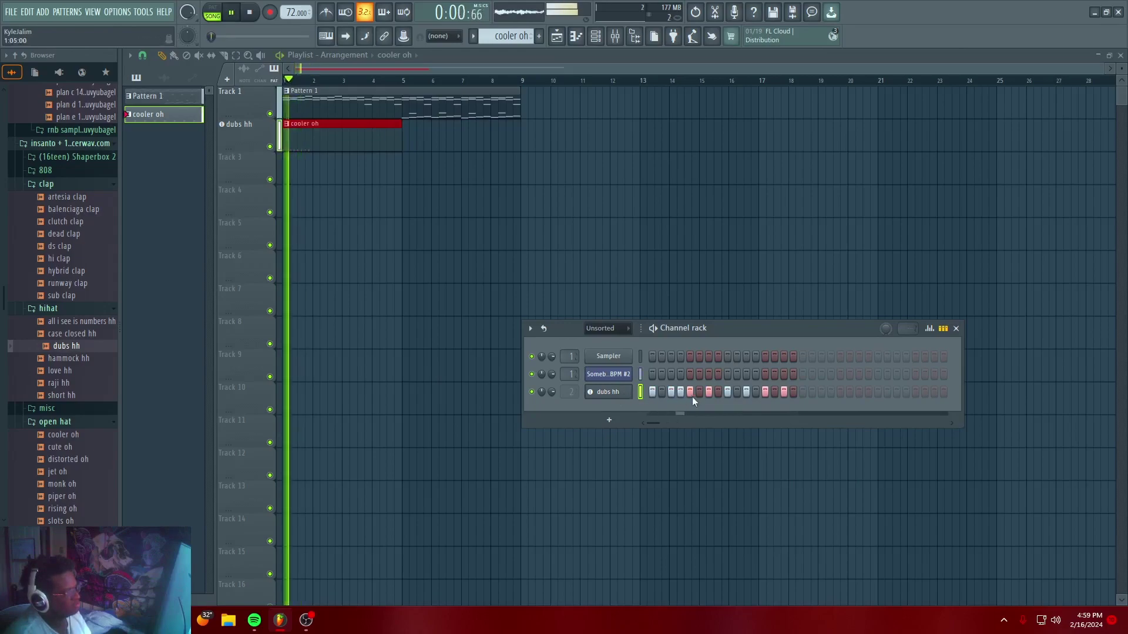
click(754, 393)
key(space)
Open the dubs hh channel in the piano roll and duplicate its one-bar rhythm to fill four bars
right_click(637, 401)
click(690, 395)
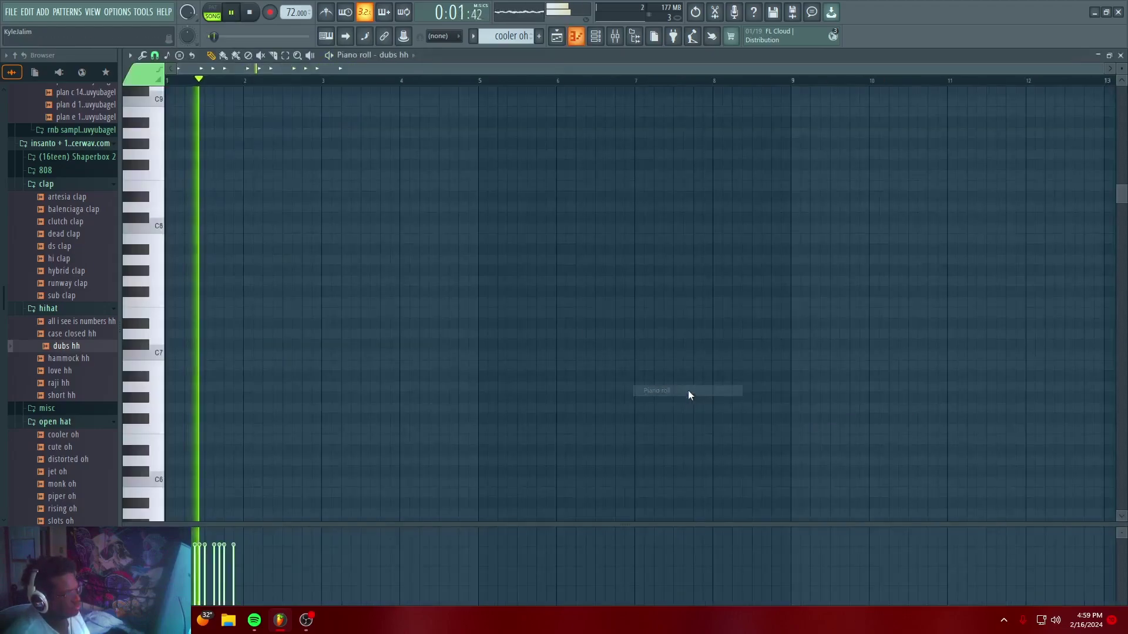
scroll(376, 352, down, 5)
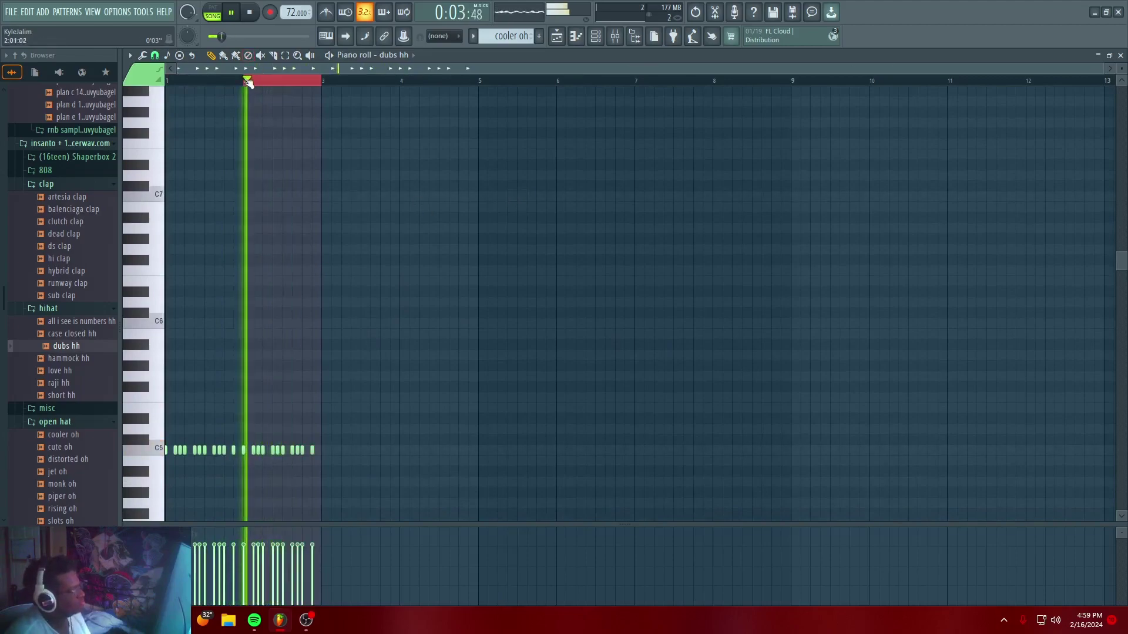
key(ctrl+a)
key(ctrl+b)
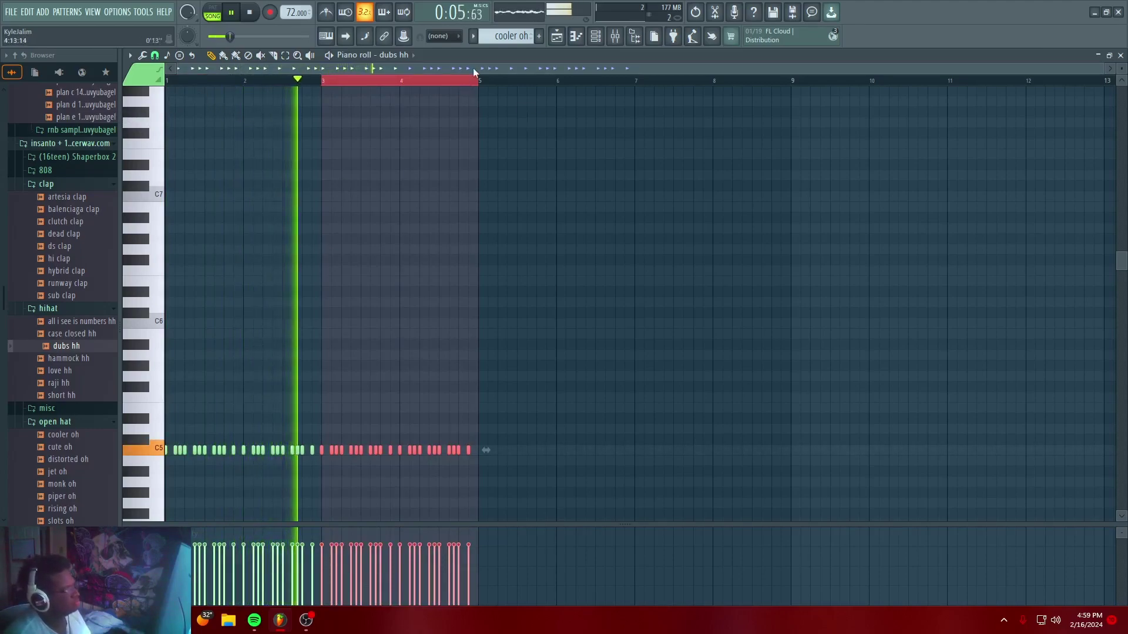
Delete the dubs hh hits on steps 11 to 13 of bars 3 and 4 plus bar 4's last hit, and audition from bar 3
right_click(380, 451)
right_click(371, 451)
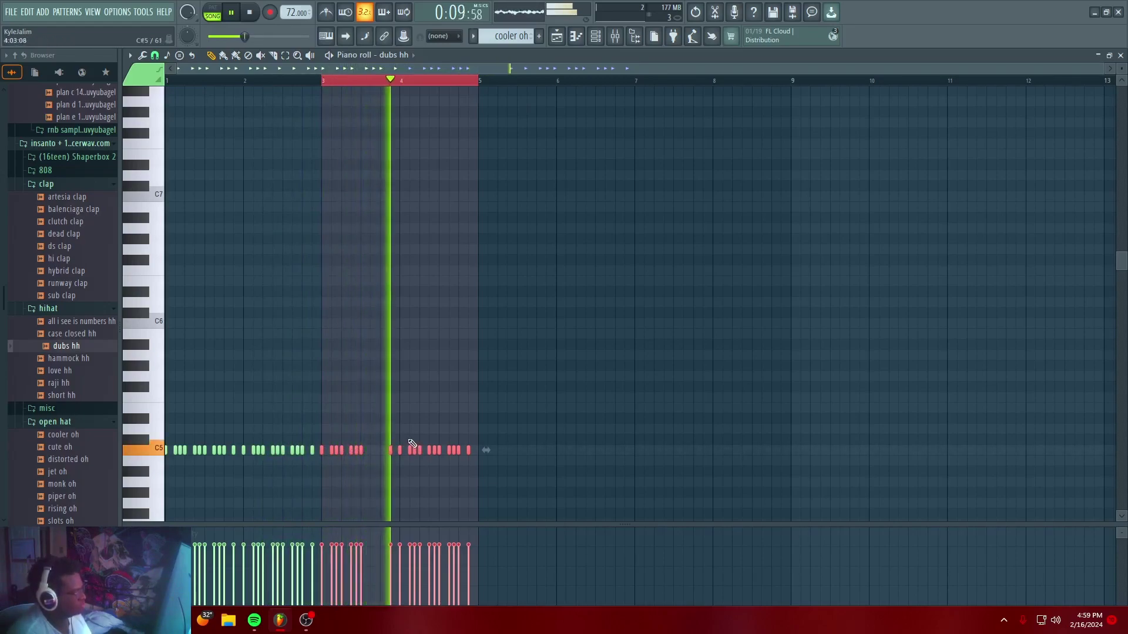
right_click(458, 451)
right_click(454, 452)
right_click(449, 451)
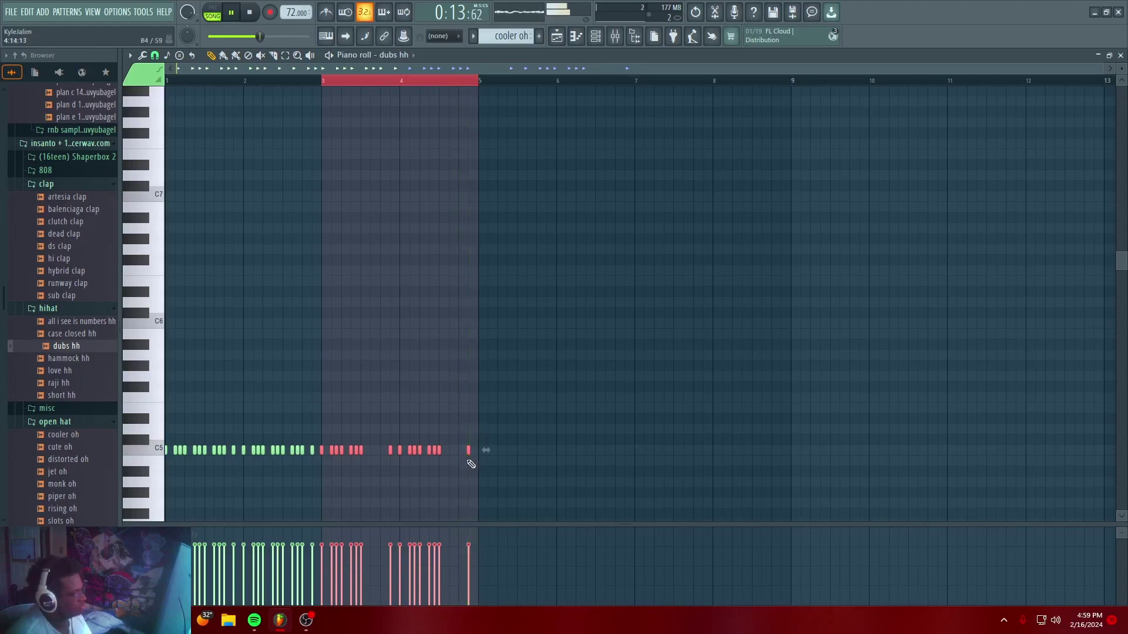
click(318, 85)
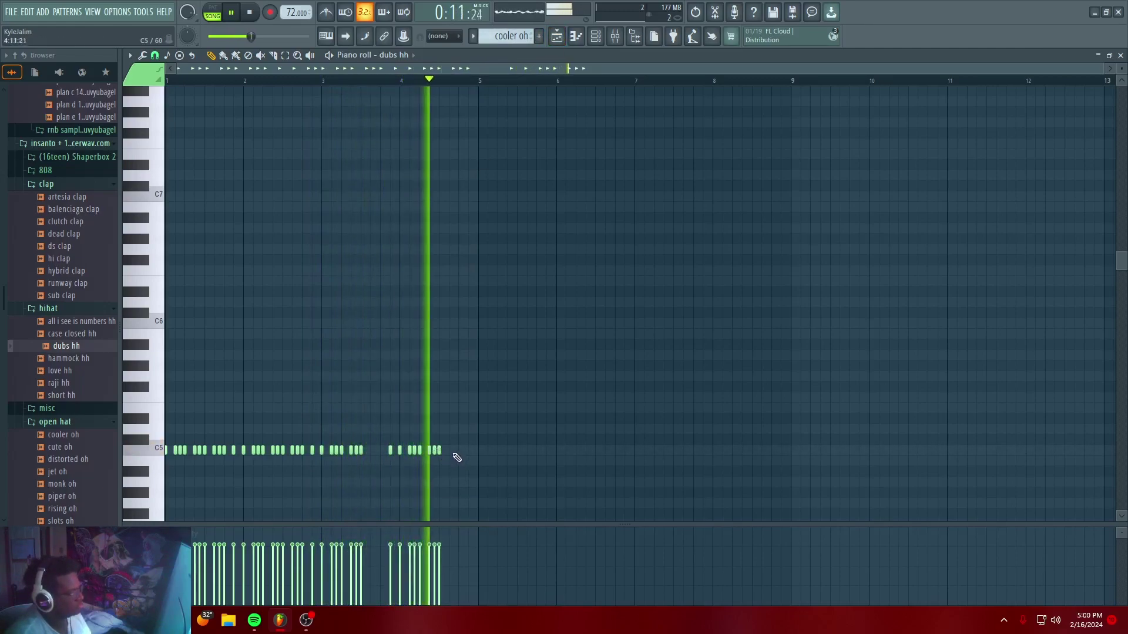
Add a two-step dubs hh hit near the end of bar 4 and duplicate the cooler oh clip across bars 5 to 8
click(452, 450)
drag(465, 450, 475, 451)
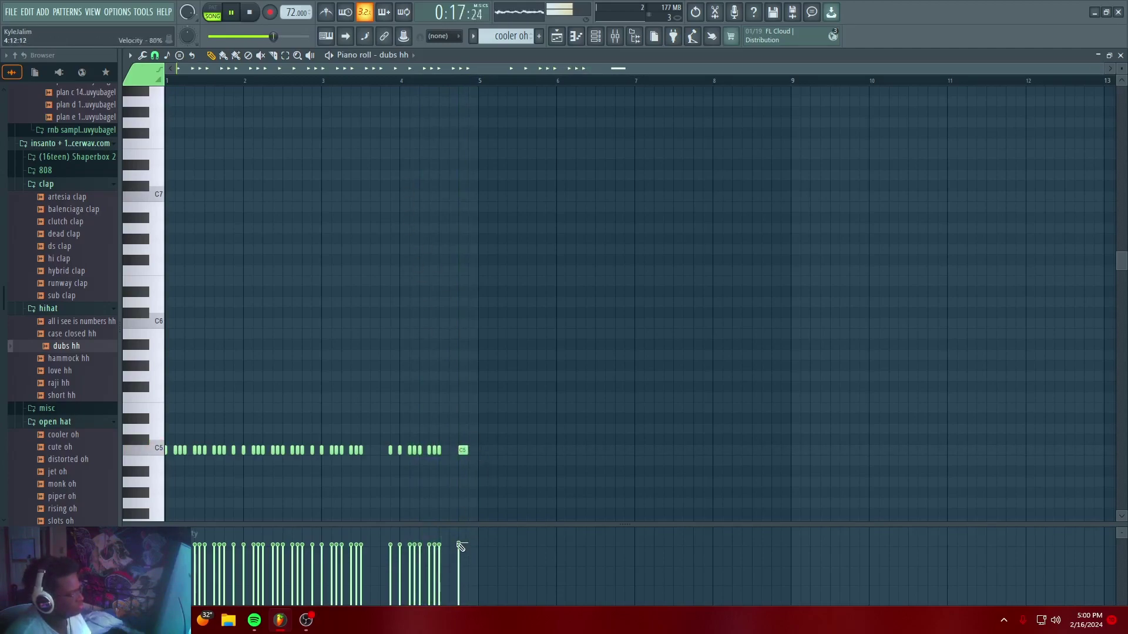
click(556, 38)
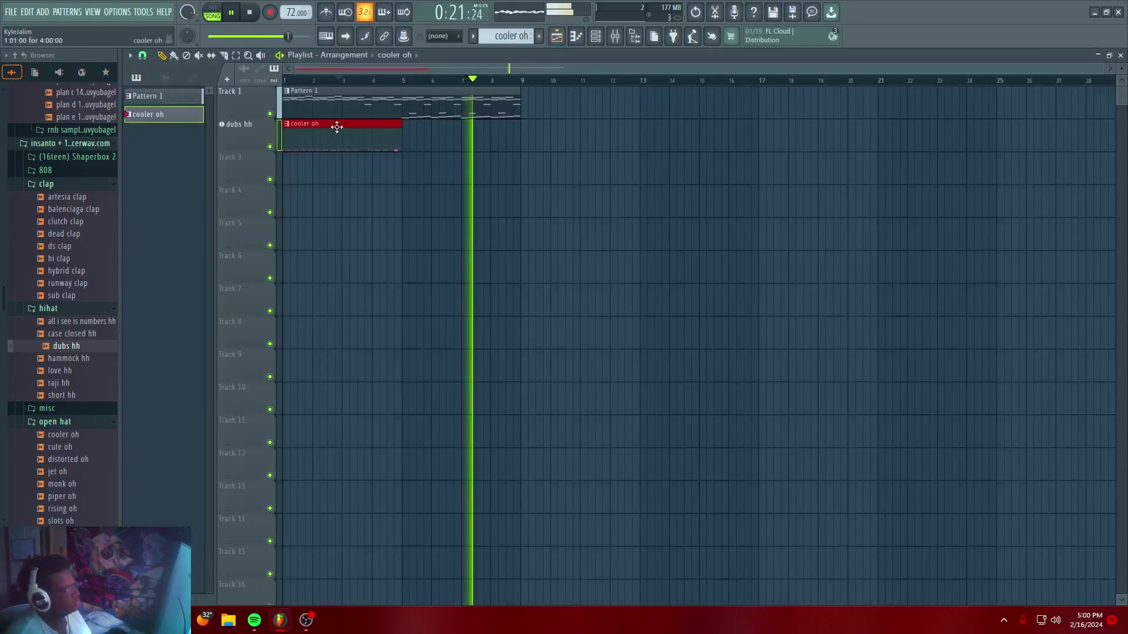
key(ctrl+b)
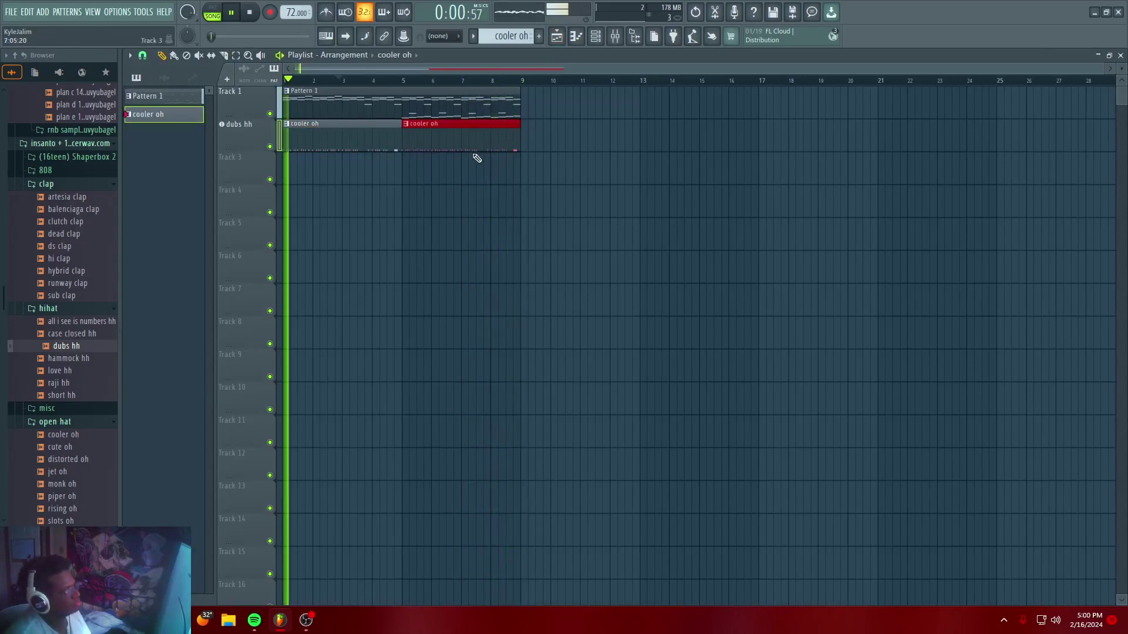
Reopen the dubs hh channel in the piano roll and remove the two-step hit near the end of bar 4
click(592, 40)
right_click(623, 395)
click(533, 405)
right_click(614, 393)
click(653, 391)
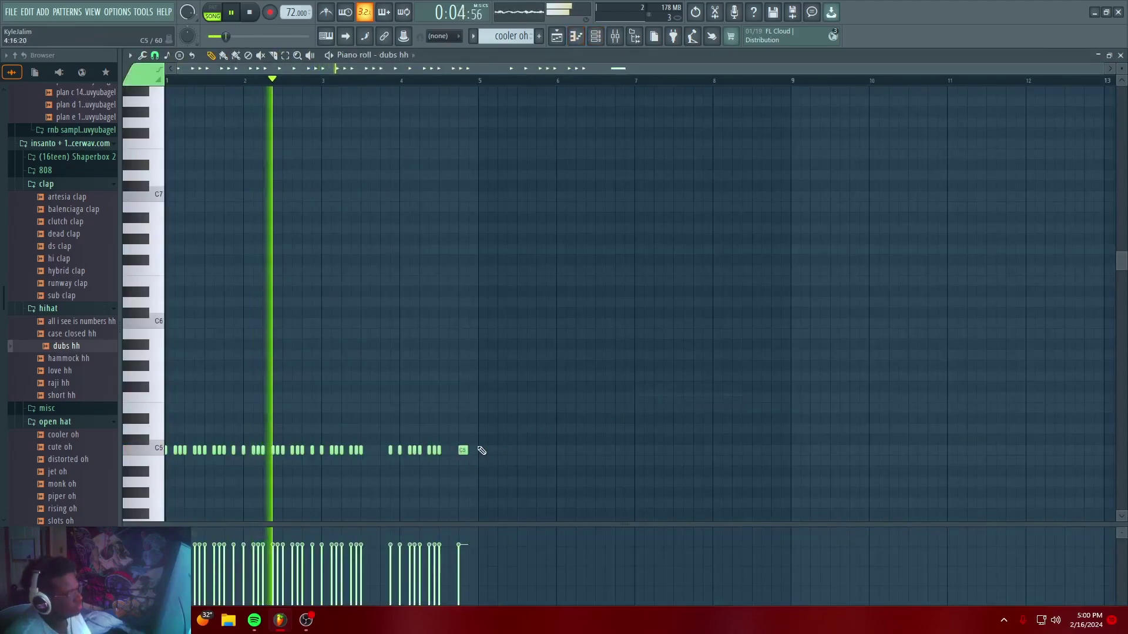
Audition the samples in the insanto kit's clap folder, including ds clap, hybrid clap and balenciaga clap
click(66, 249)
click(64, 258)
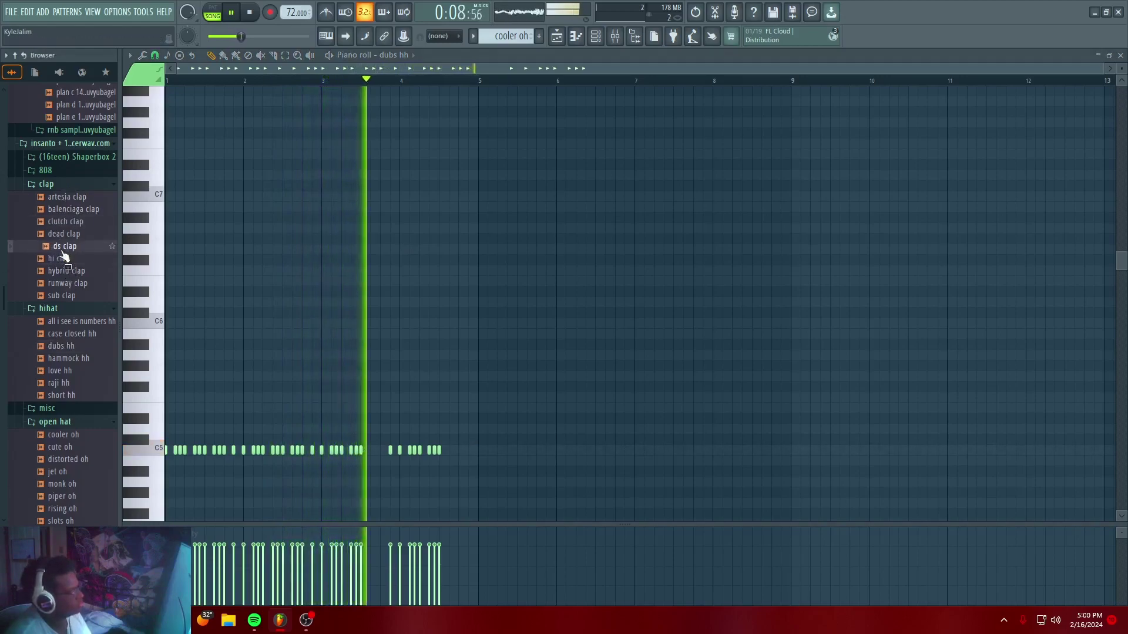
click(67, 271)
click(66, 284)
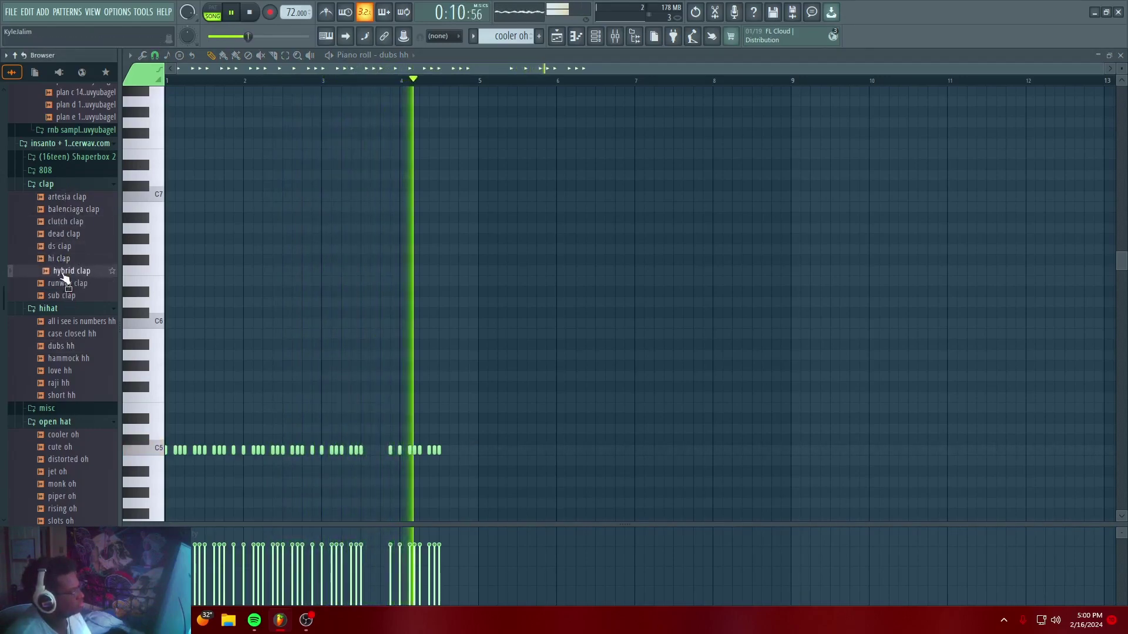
click(68, 296)
click(71, 284)
click(68, 211)
click(70, 197)
click(62, 210)
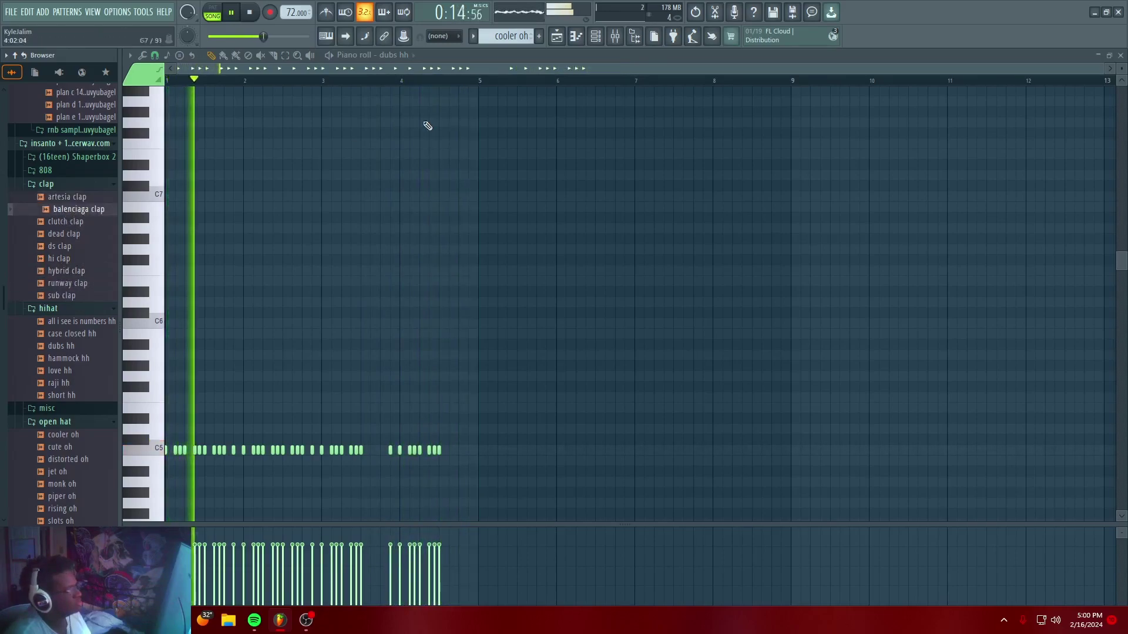
Add balenciaga clap to the third playlist track as an instrument track
click(596, 37)
drag(80, 214, 248, 157)
click(556, 38)
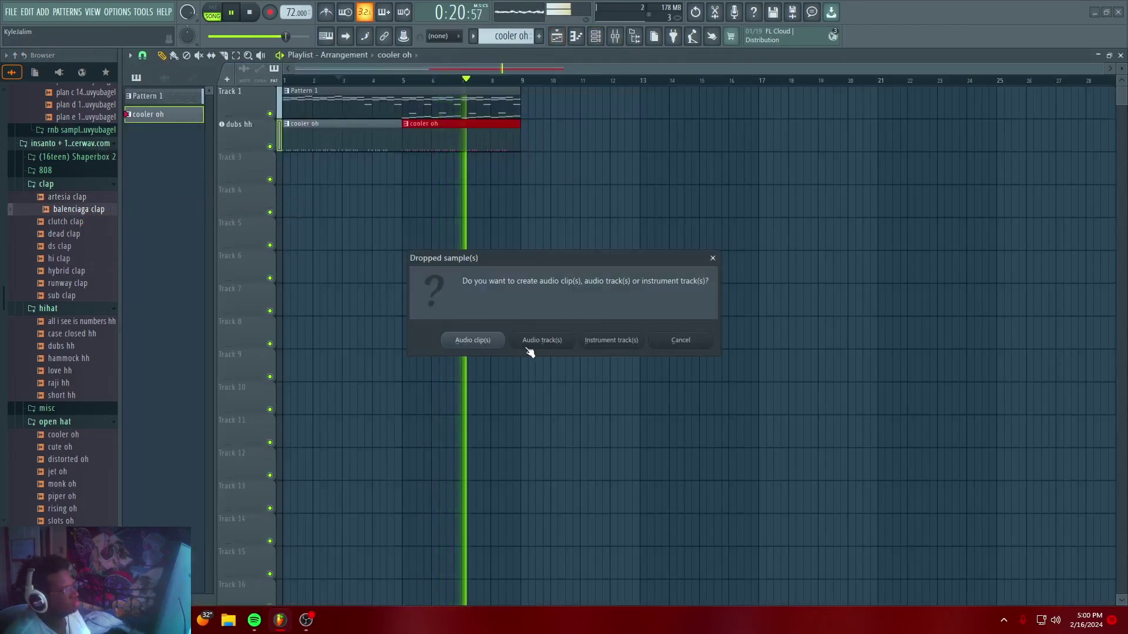
click(606, 341)
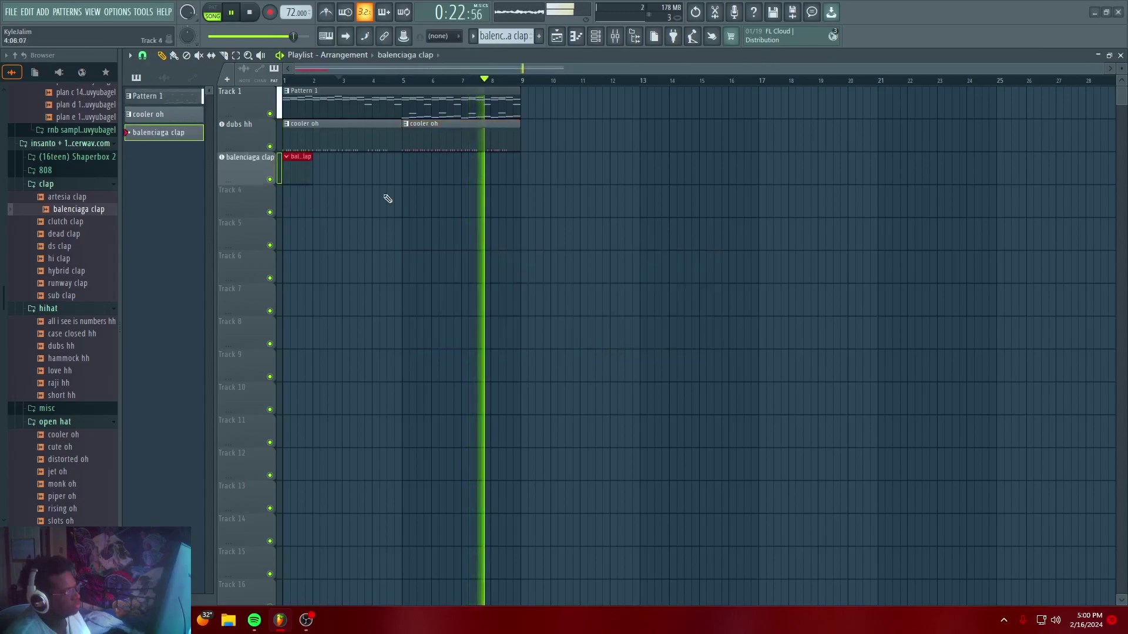
Load Fruity Parametric EQ 2 into the first effect slot of mixer Insert 1 and start playback
click(595, 39)
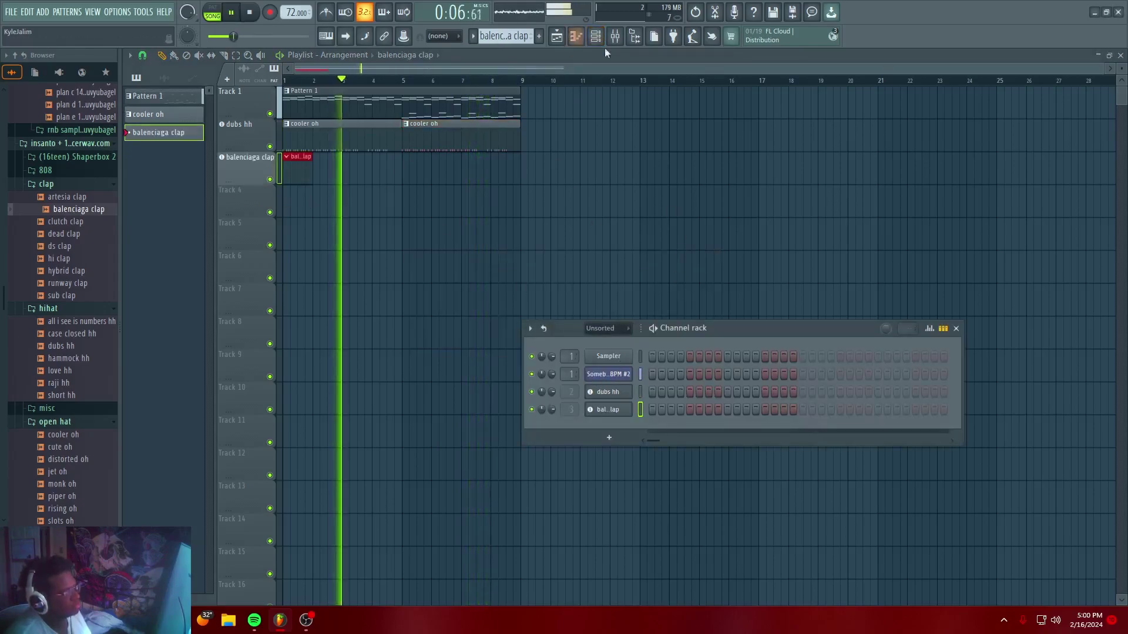
click(615, 36)
click(1056, 95)
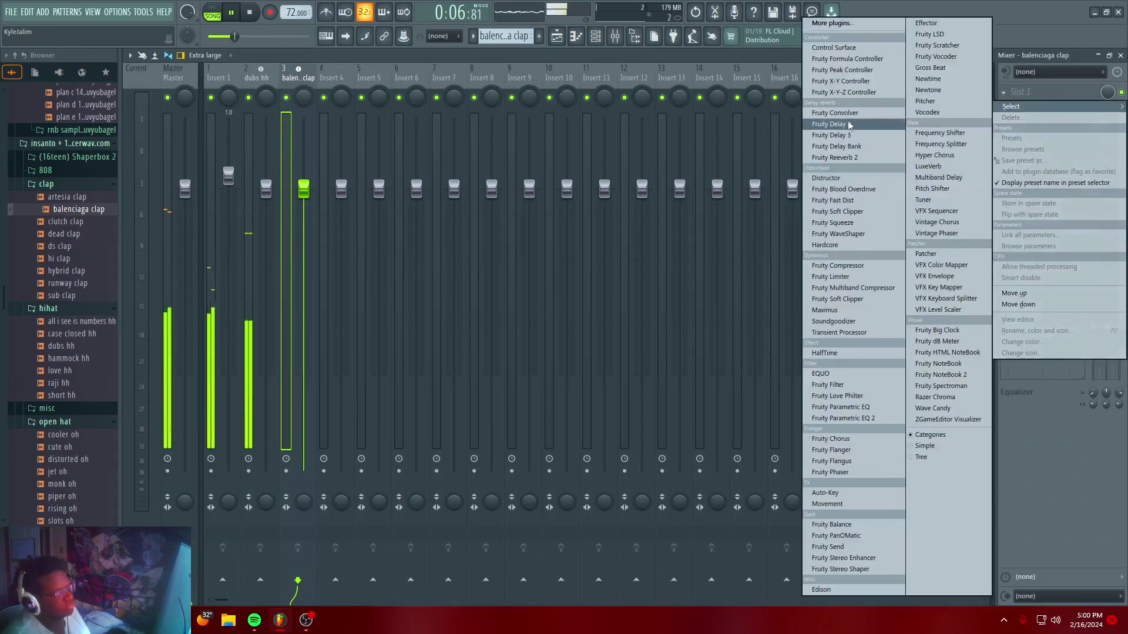
click(251, 63)
click(219, 77)
key(space)
click(1055, 93)
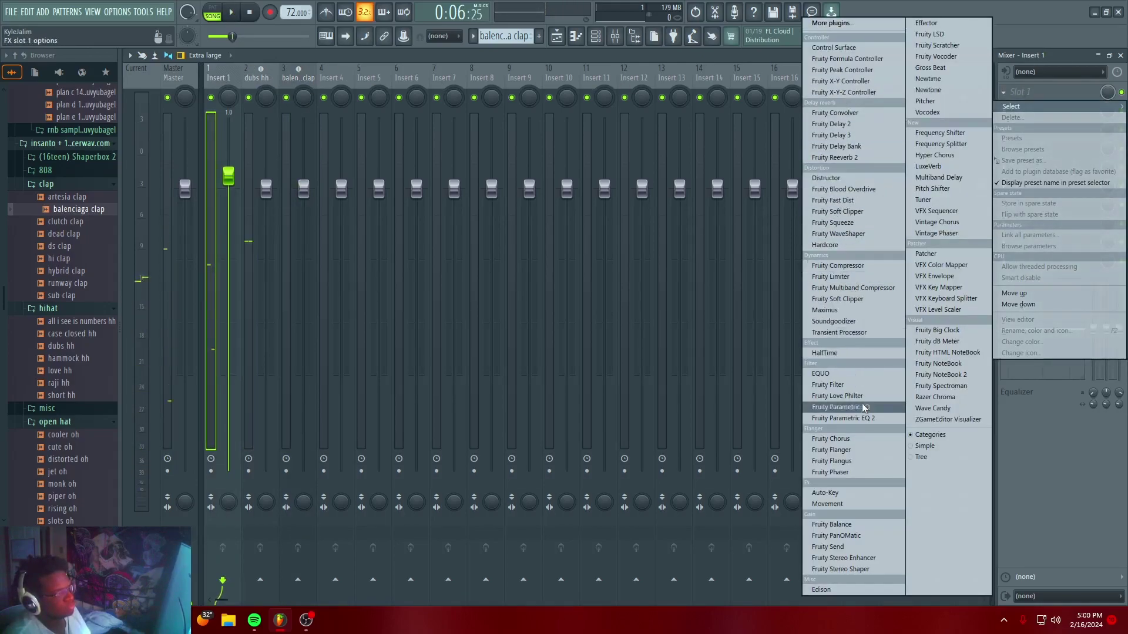
click(846, 418)
key(space)
Change band 1 of the Insert 1 EQ to high pass and set its cutoff to about 131 Hz
right_click(244, 270)
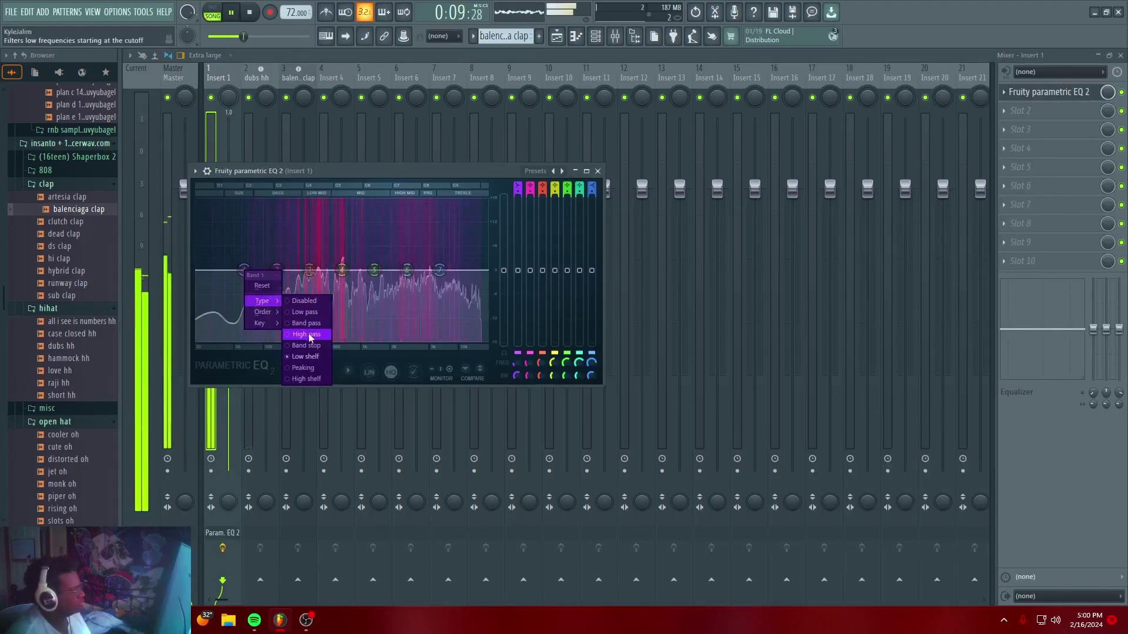
click(308, 329)
drag(245, 280, 267, 271)
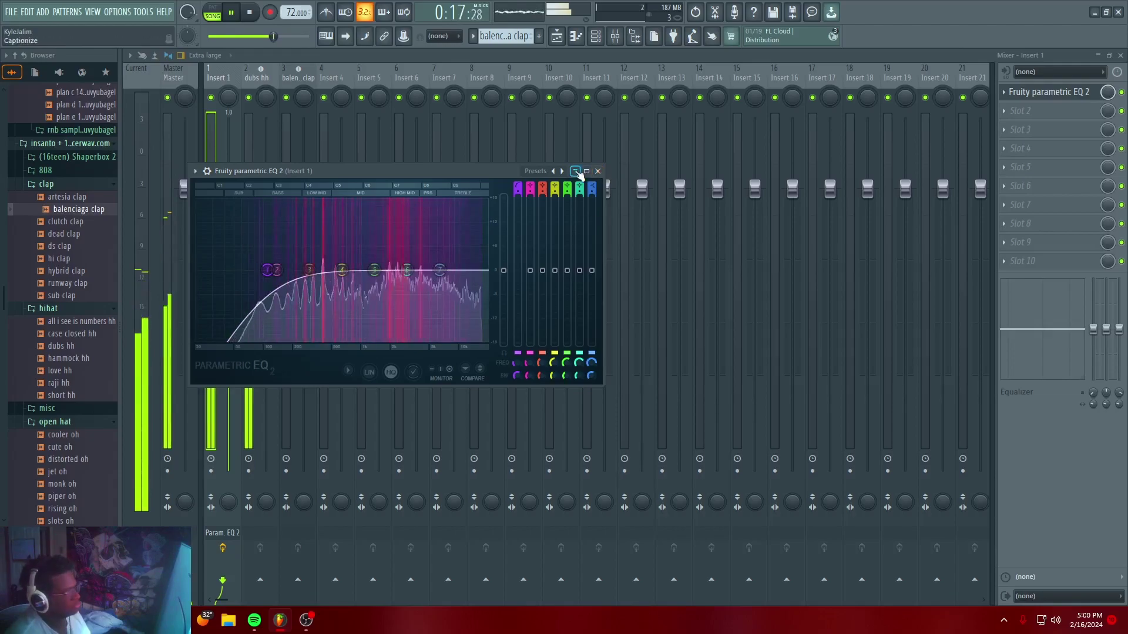
drag(274, 266, 276, 270)
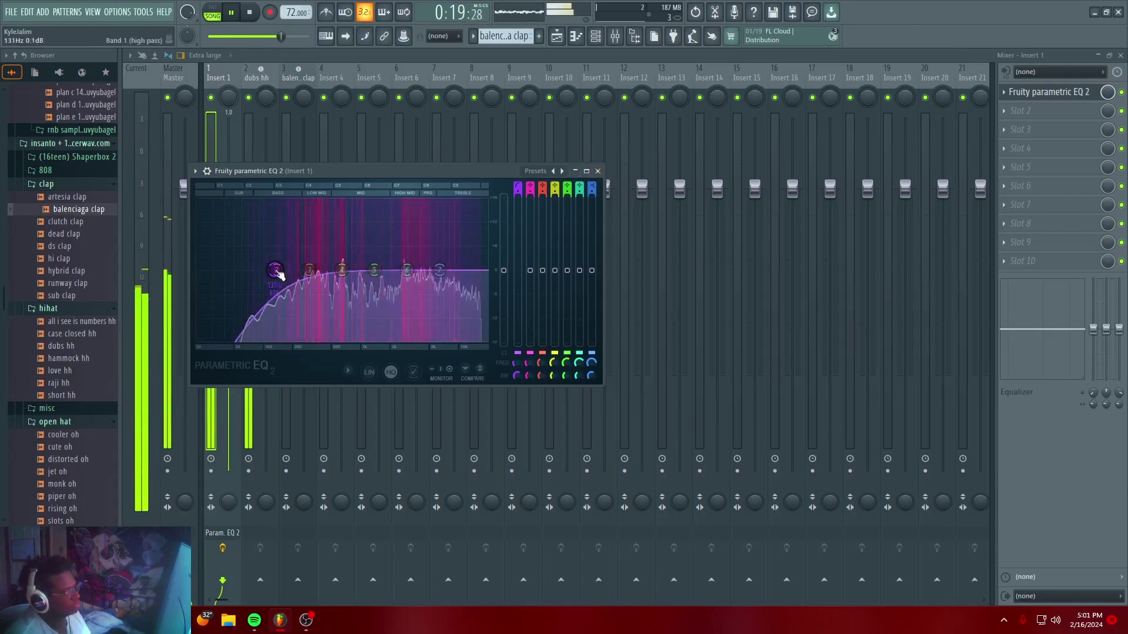
click(597, 171)
Load Fruity Reeverb 2 into Insert 1's second effect slot and apply the Small Studio preset
click(1046, 112)
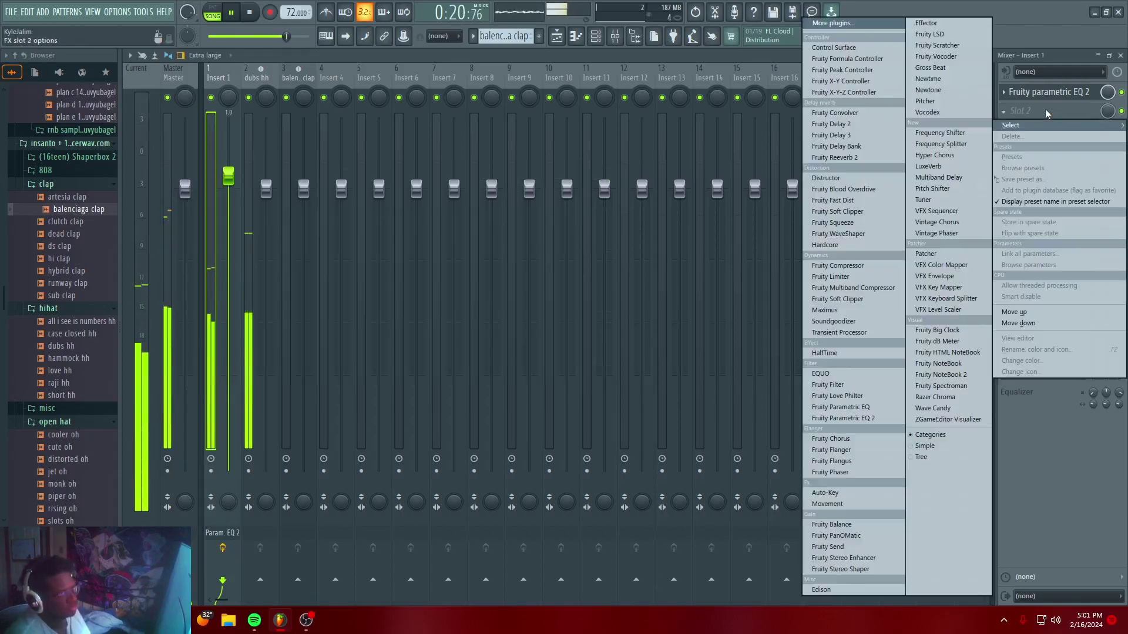
click(870, 158)
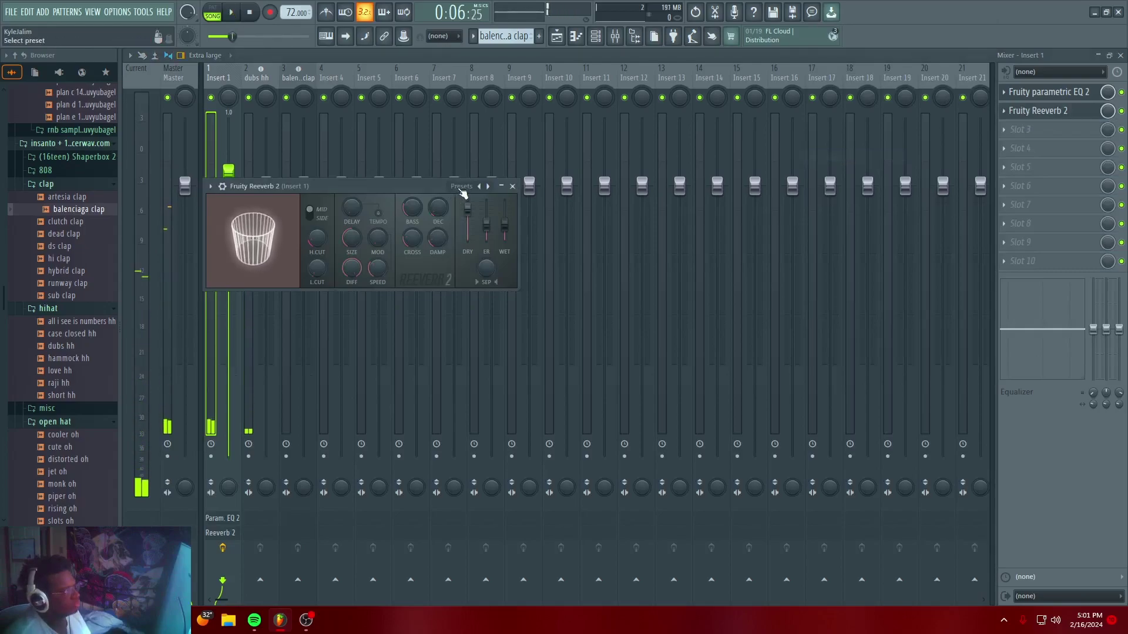
click(460, 188)
click(479, 240)
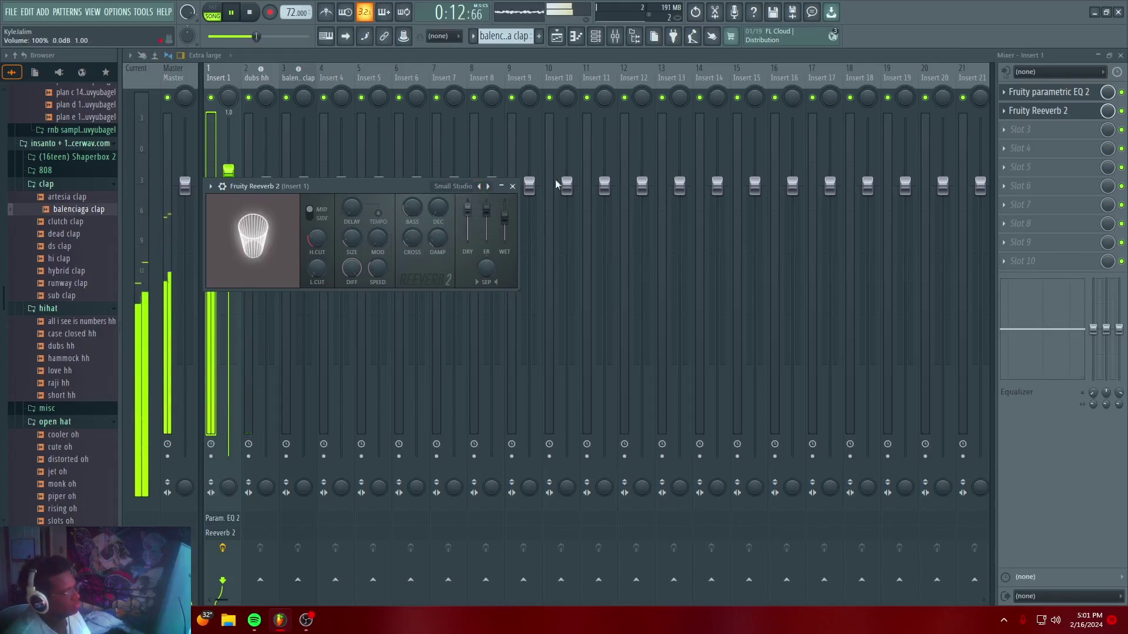
click(512, 187)
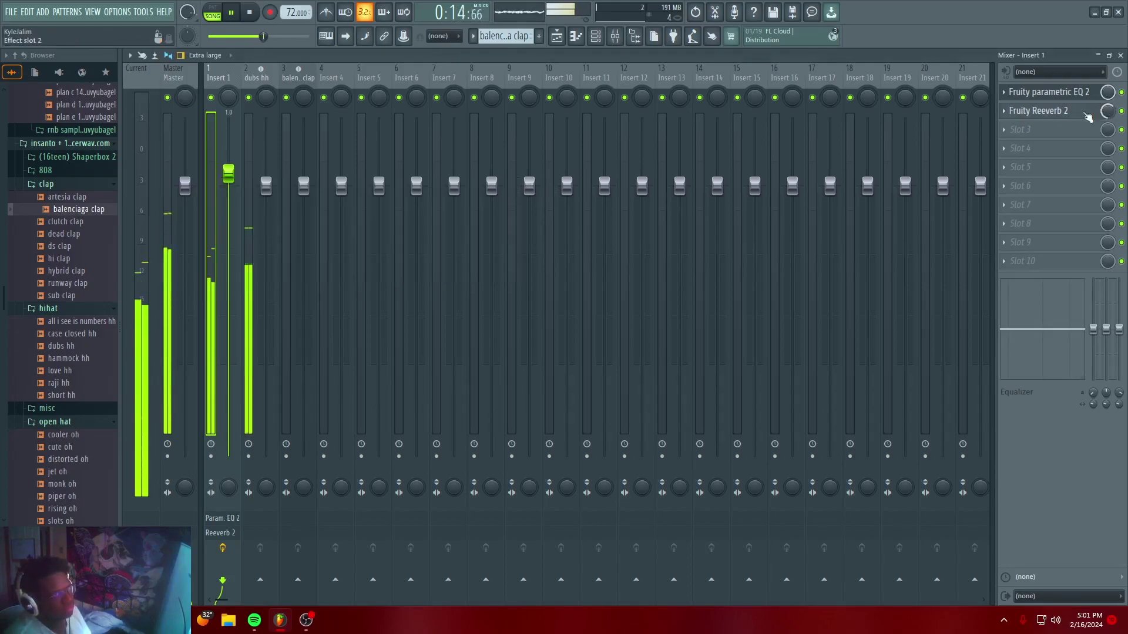
Load Fruity Delay 3 into Insert 1's third effect slot with its default settings
click(1013, 131)
click(852, 135)
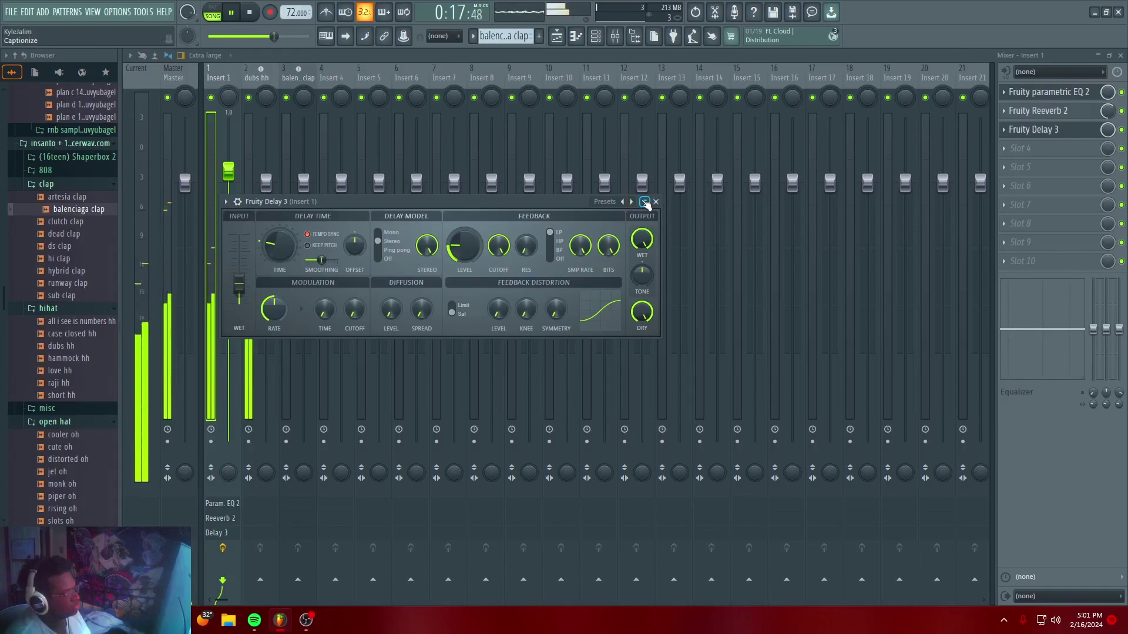
click(644, 202)
Raise the Insert 1 mixer fader to 109% (2.0 dB)
key(F5)
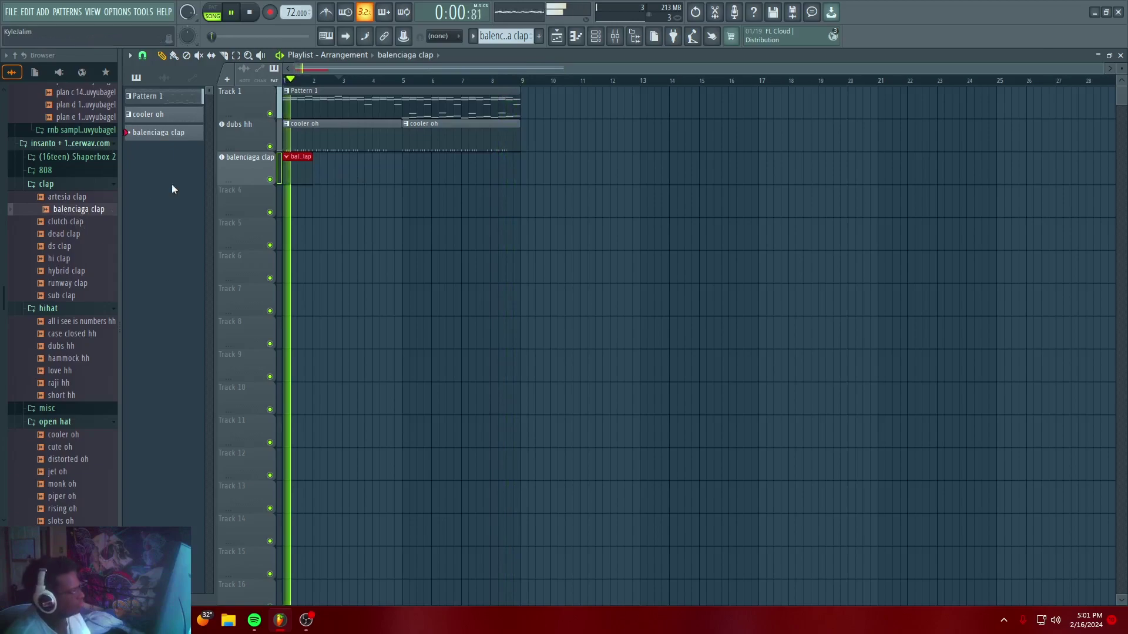
click(595, 36)
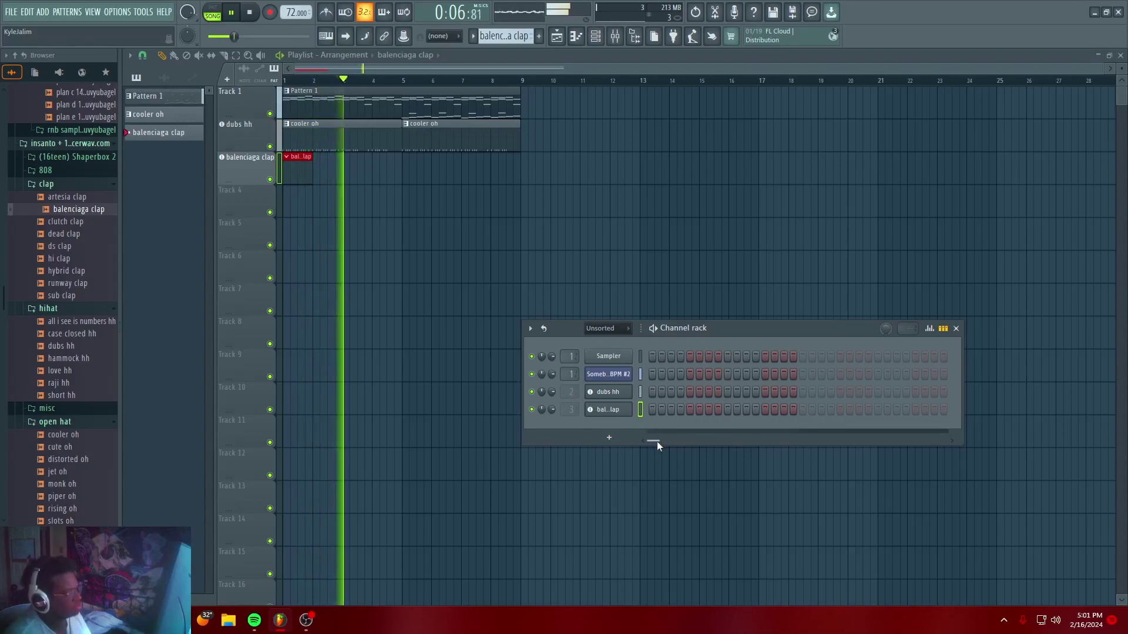
click(615, 38)
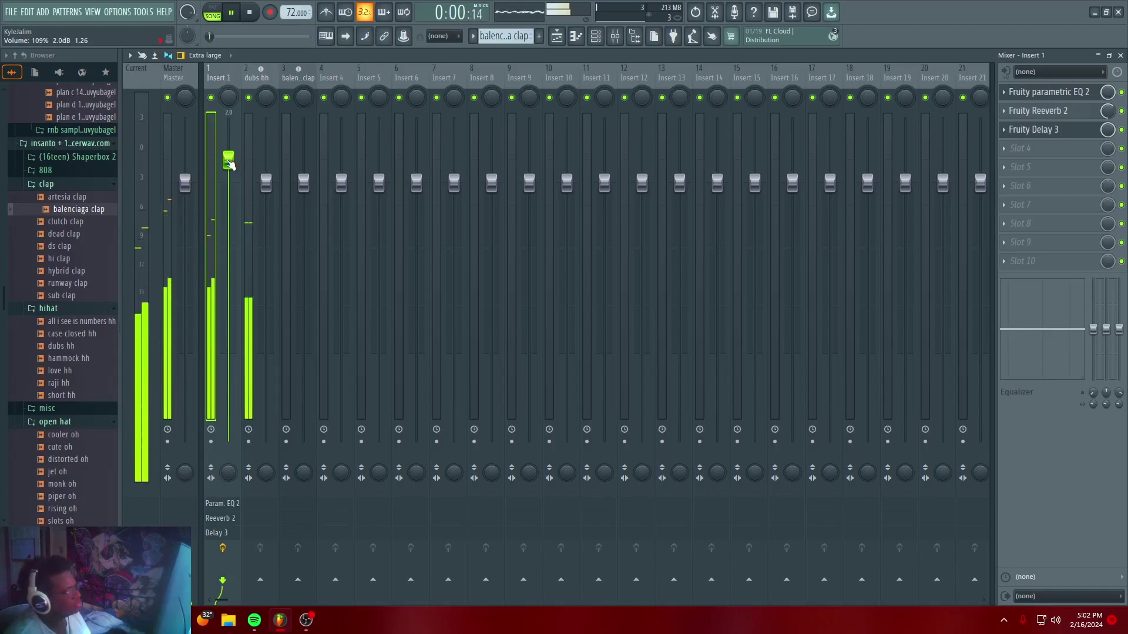
Open Pattern 1's Somebody 70BPM #2 notes in the piano roll and select all Beat 37 and Beat 38 notes
click(557, 37)
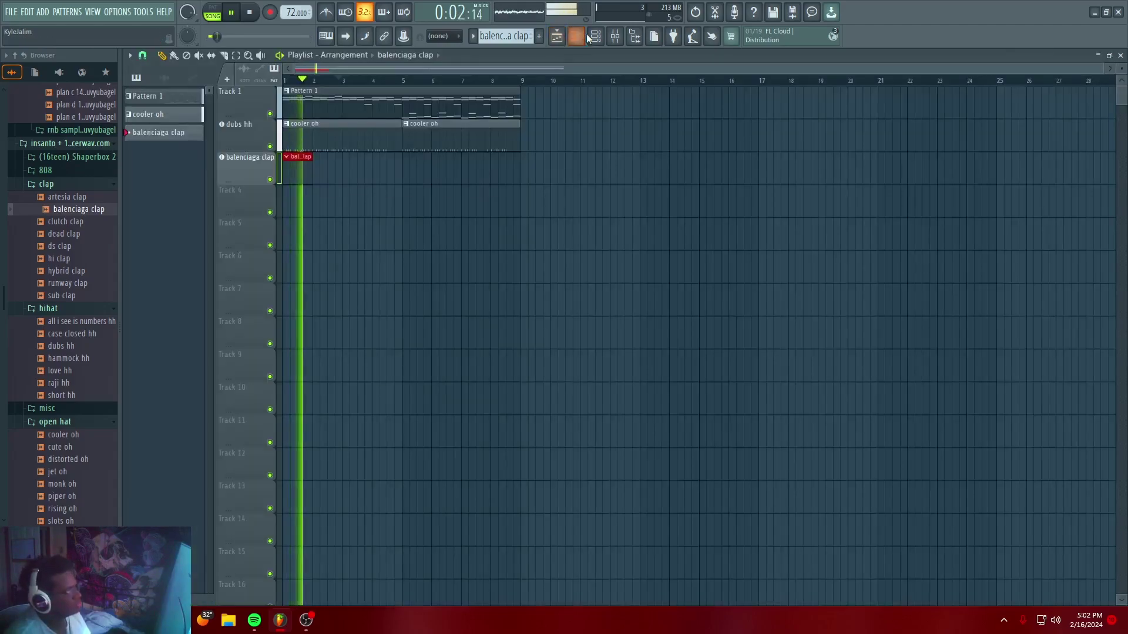
click(579, 37)
click(406, 54)
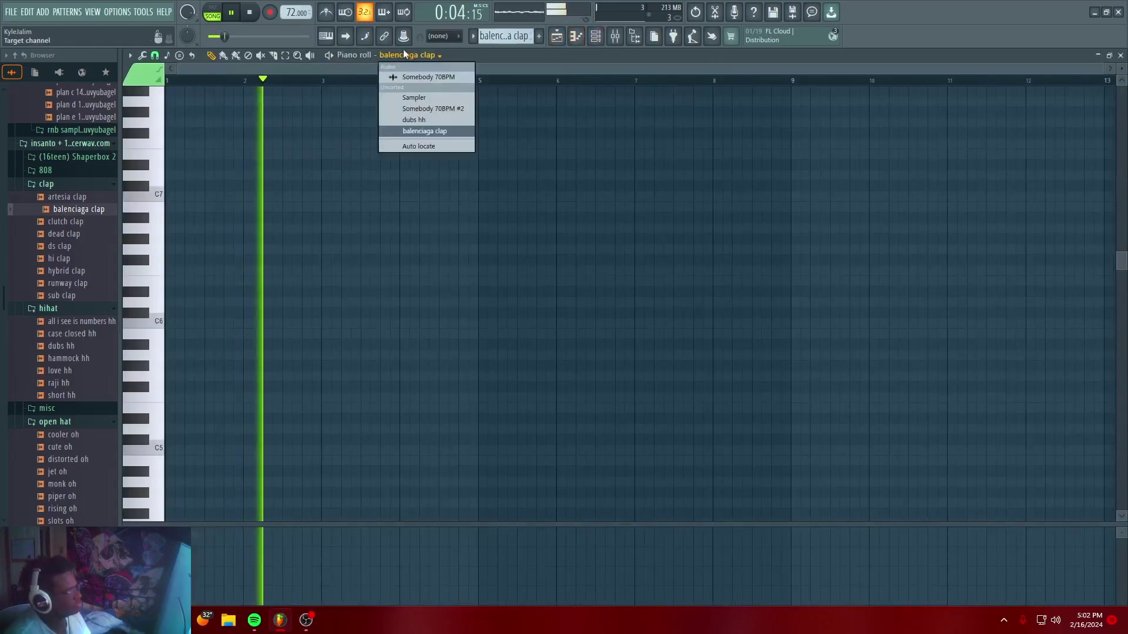
click(415, 108)
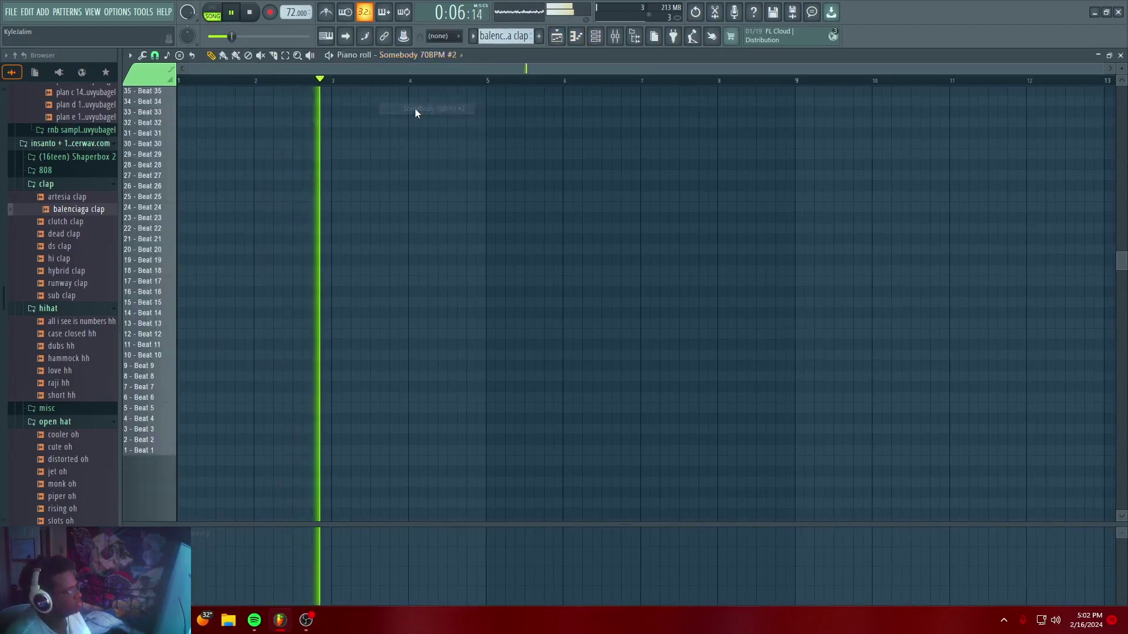
scroll(330, 329, up, 10)
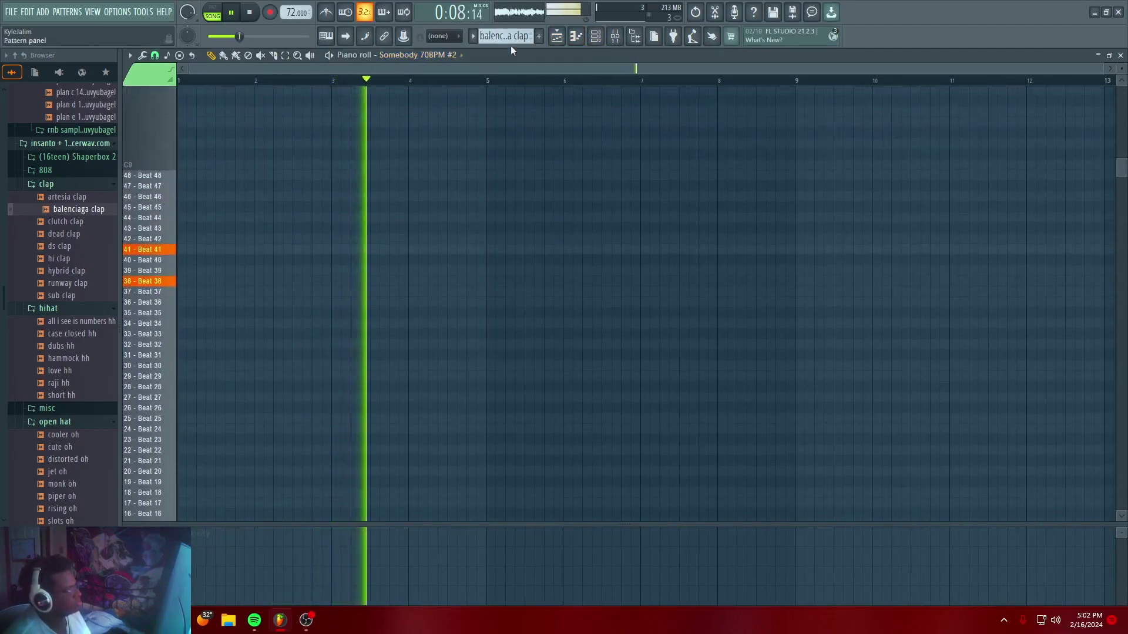
scroll(510, 42, up, 1)
click(322, 81)
key(space)
drag(181, 273, 813, 286)
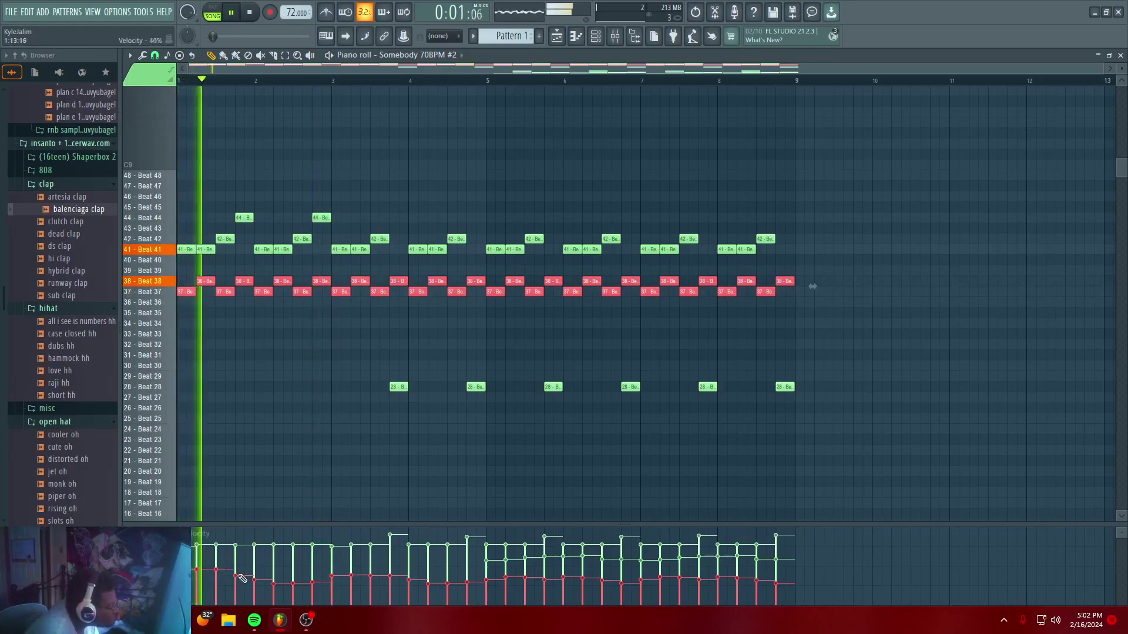
Even out the velocities of the selected Beat 37 and Beat 38 notes at about 42% and audition the pattern
drag(235, 567, 257, 569)
key(space)
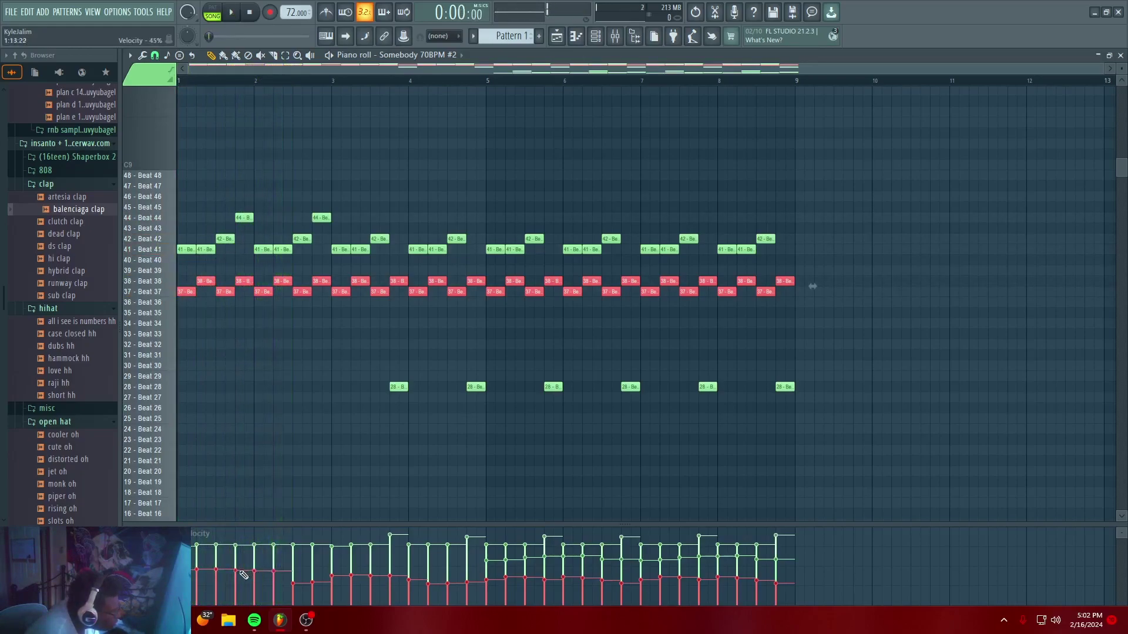
key(space)
key(space)
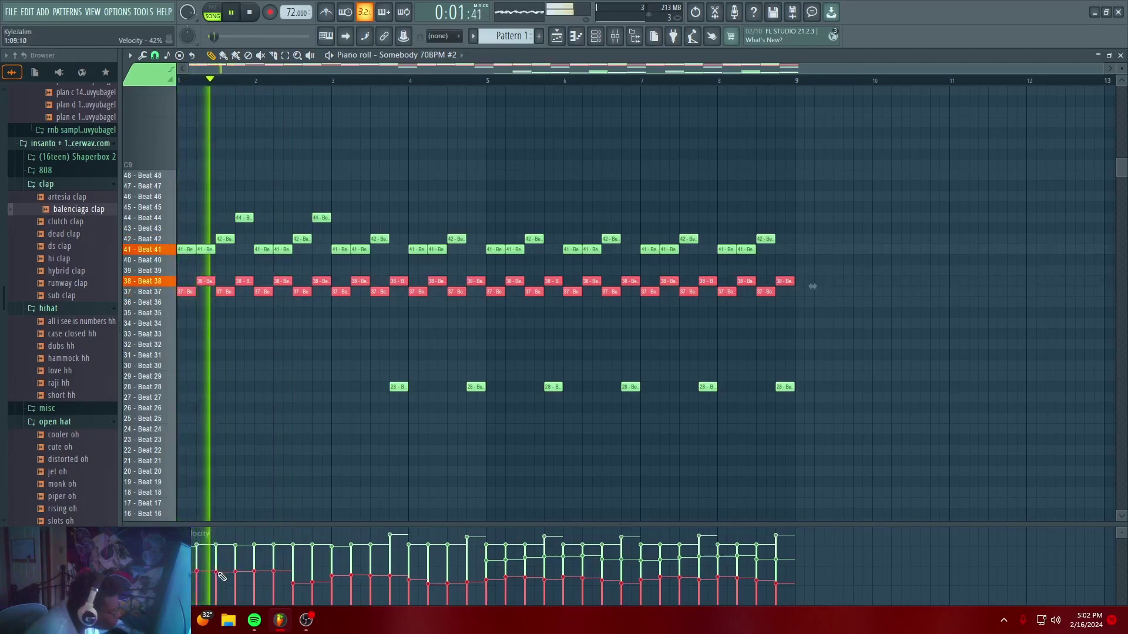
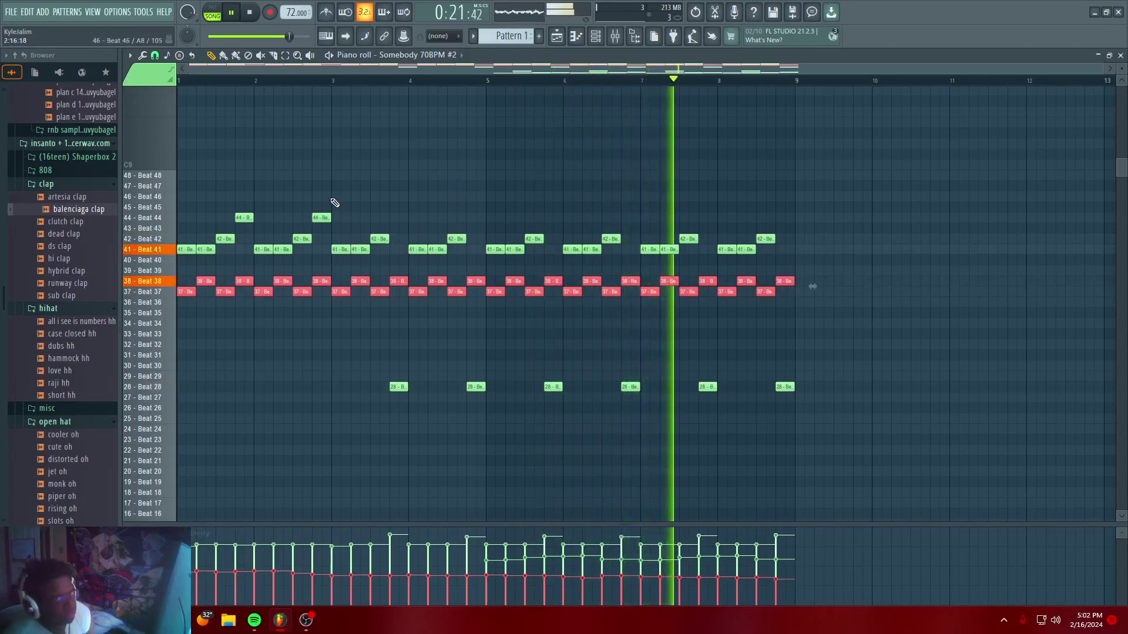
Place balenciaga clap hits on steps 7 and 15 of Pattern 1 in the channel rack during playback
click(557, 35)
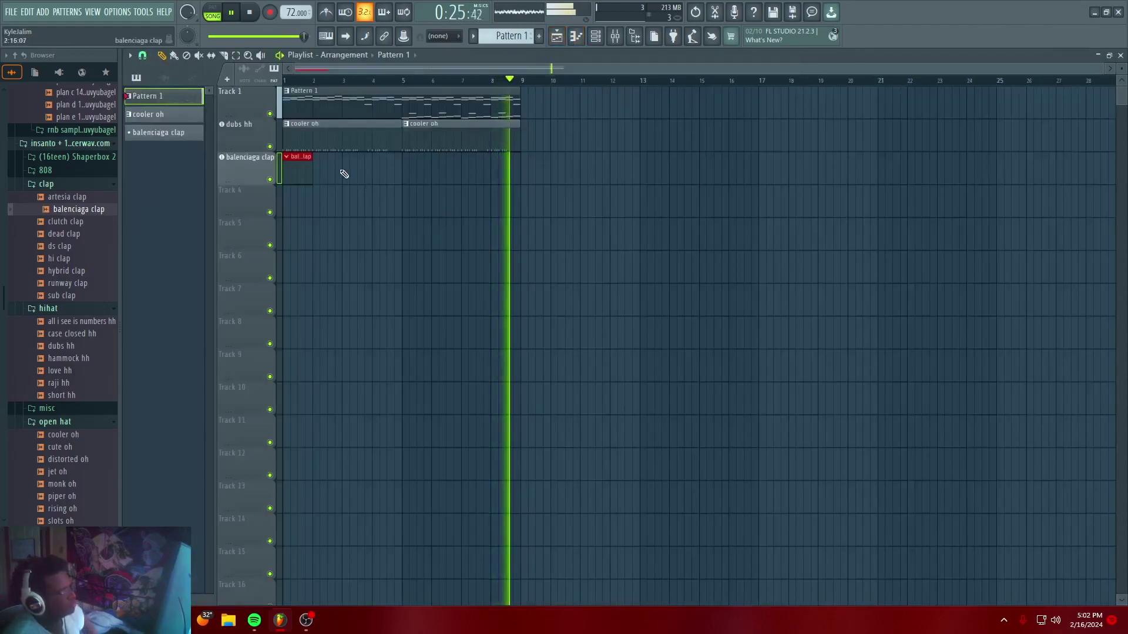
key(F6)
key(space)
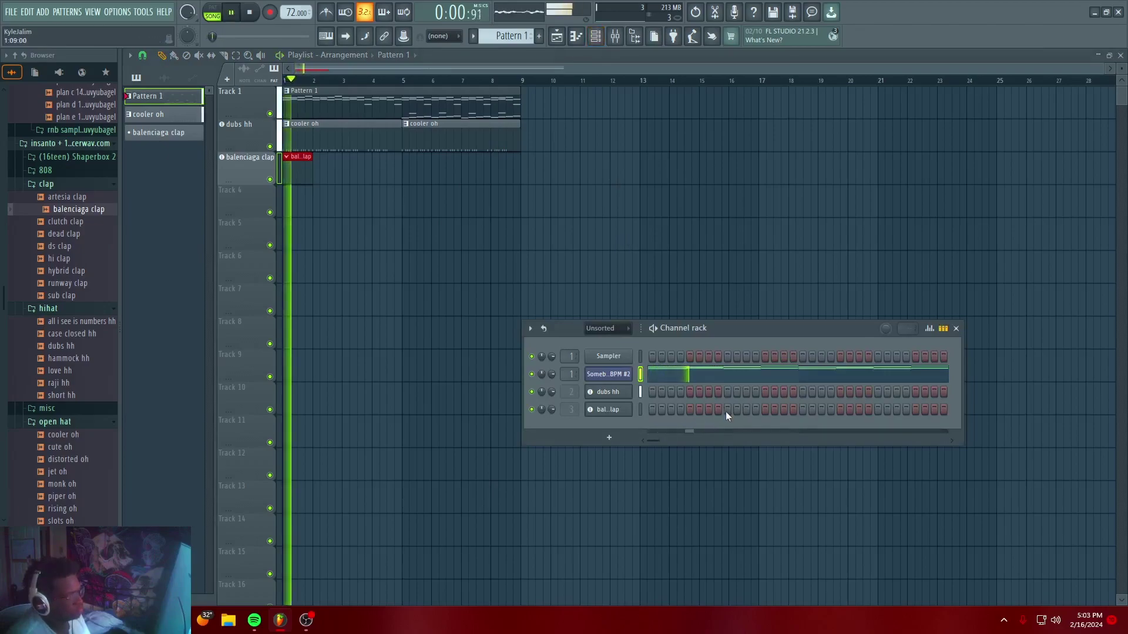
click(708, 409)
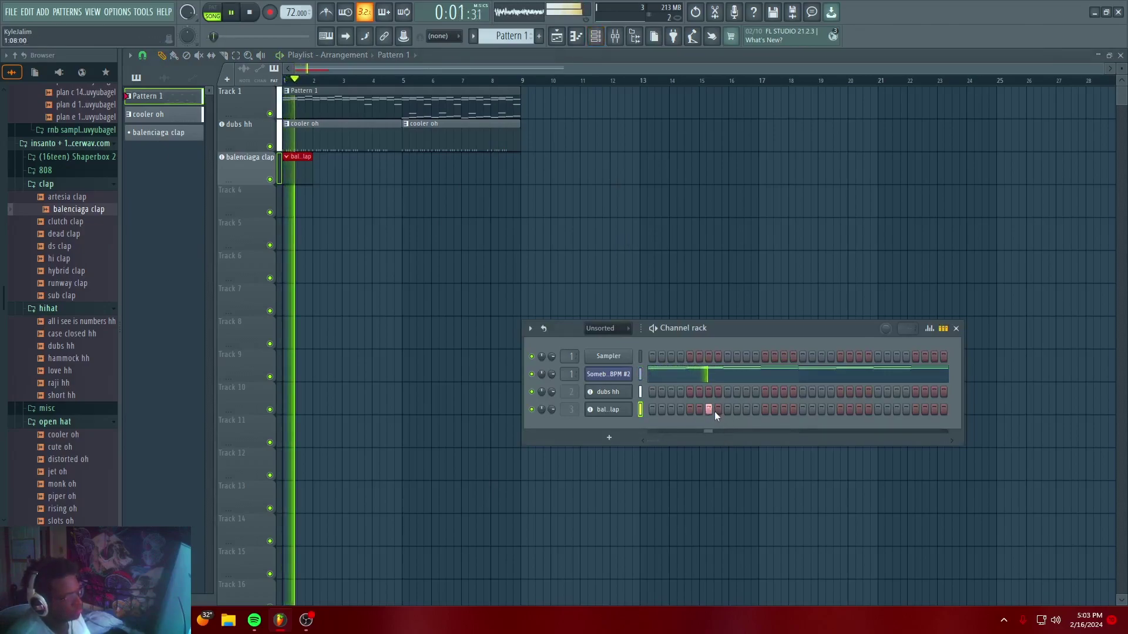
click(784, 410)
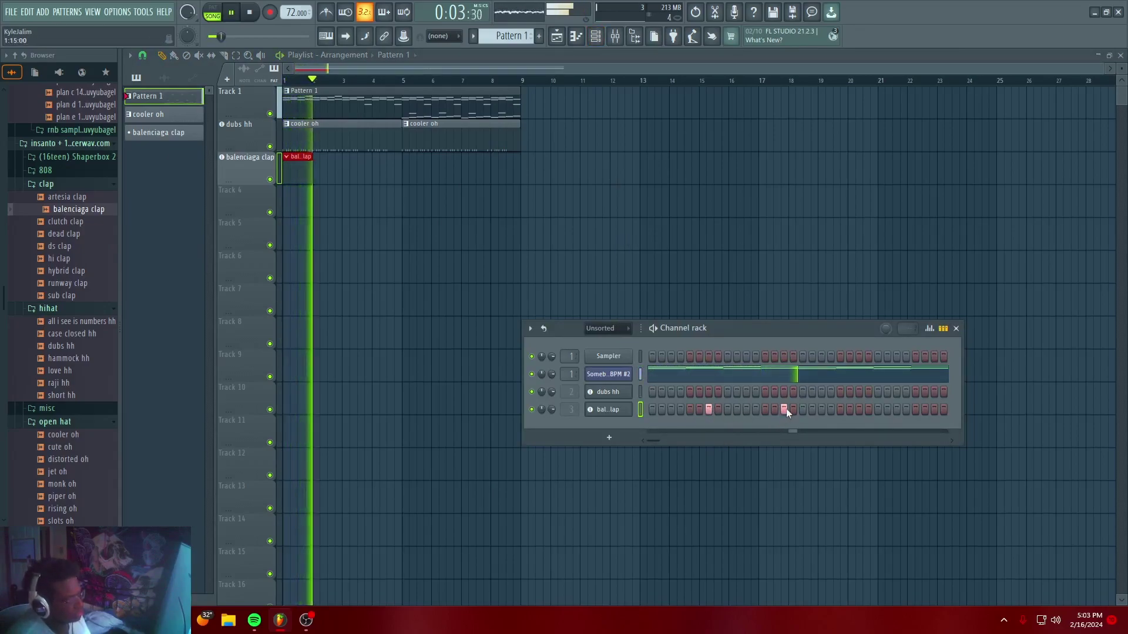
Move Pattern 1's step 7 clap hit to step 31 and extend the balenciaga clap clip in the playlist to bar 5
click(708, 410)
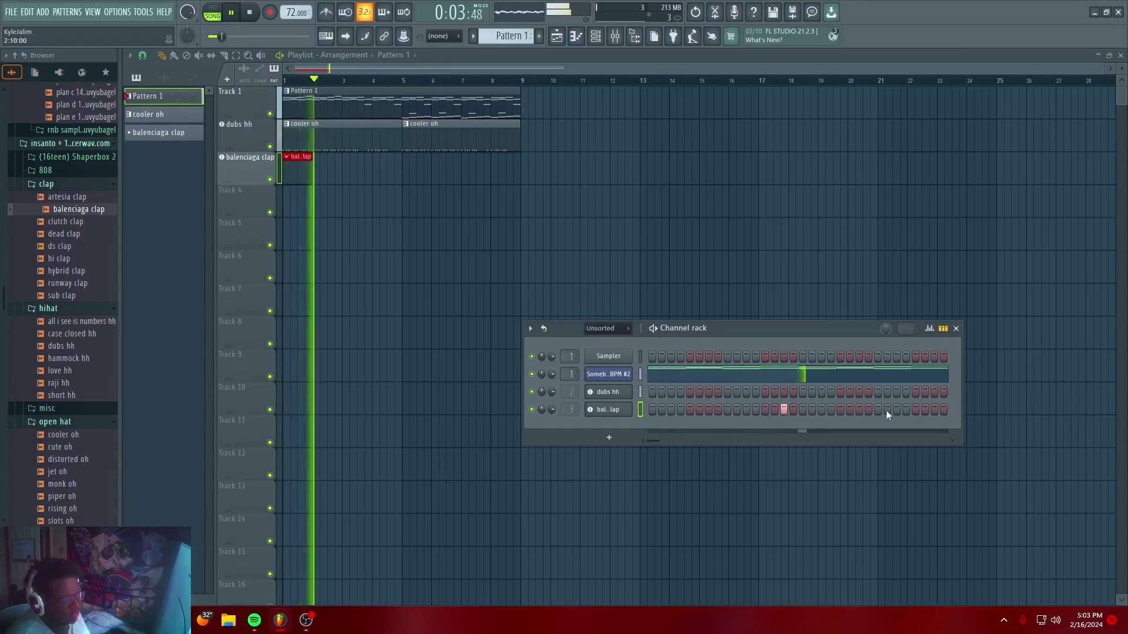
click(933, 409)
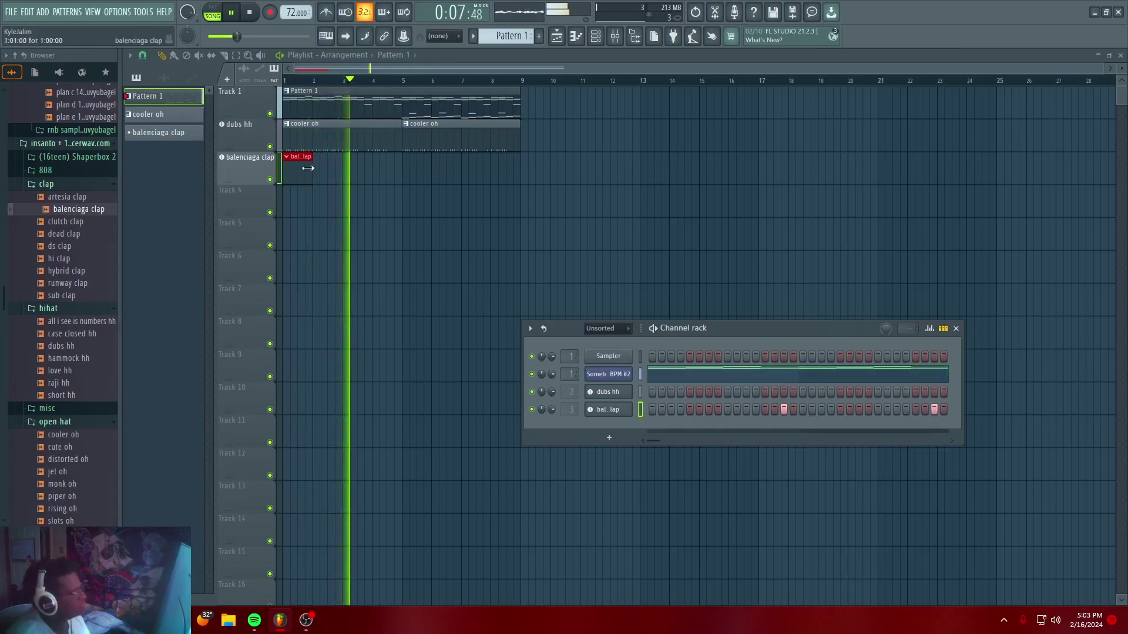
key(space)
drag(312, 164, 390, 165)
key(space)
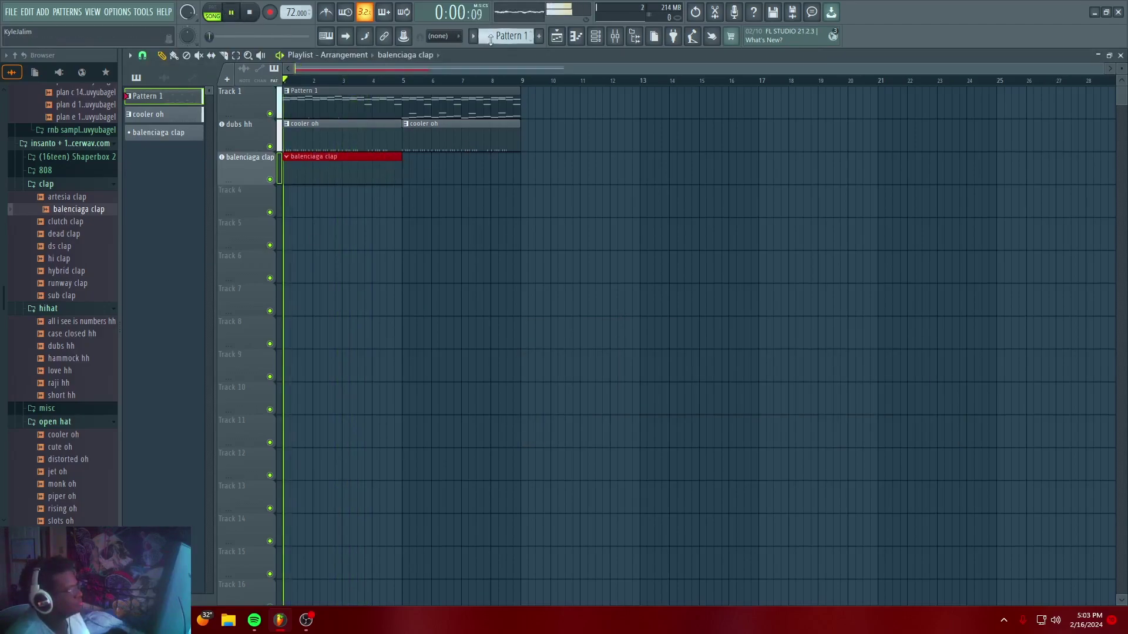
Switch the channel rack to the balenciaga clap pattern and place clap hits on steps 15 and 31
click(592, 37)
scroll(491, 37, down, 2)
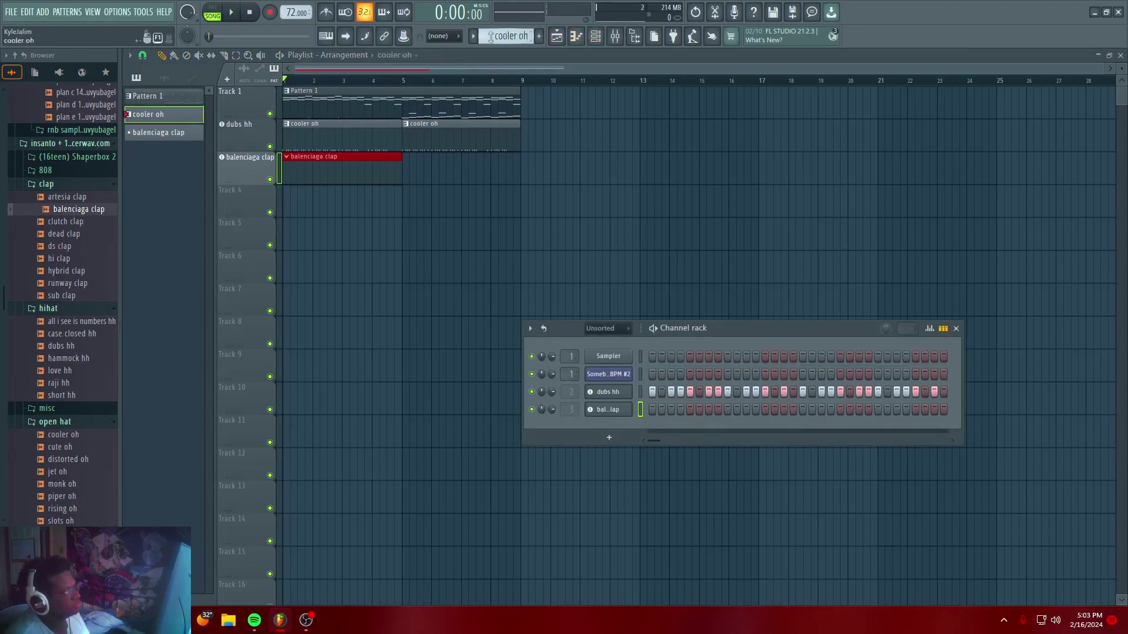
scroll(491, 36, up, 2)
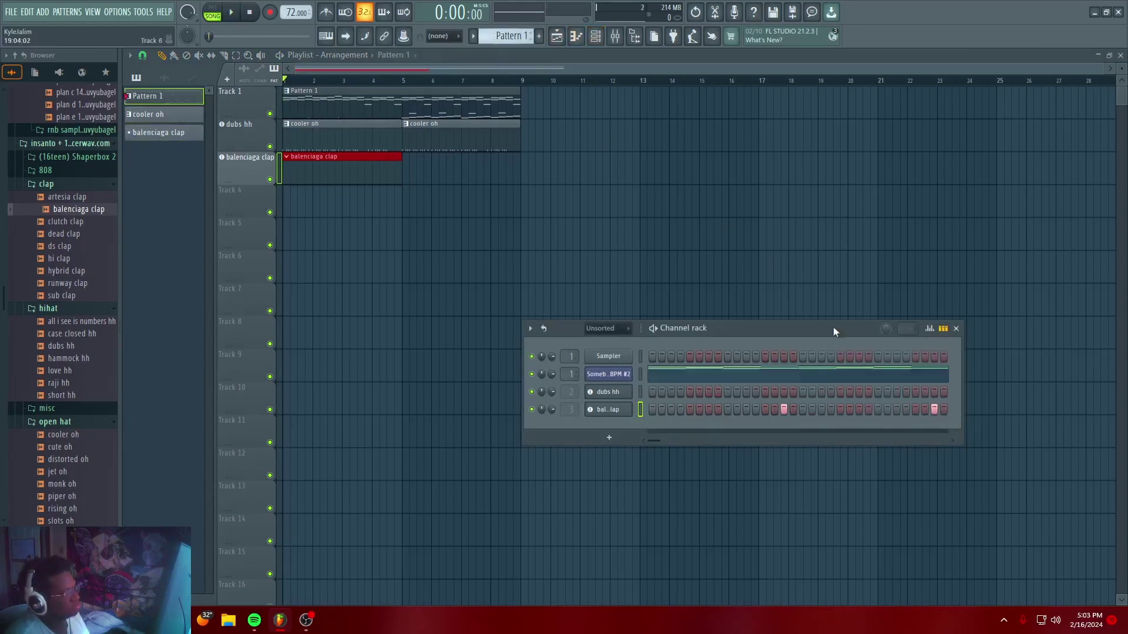
scroll(520, 39, down, 2)
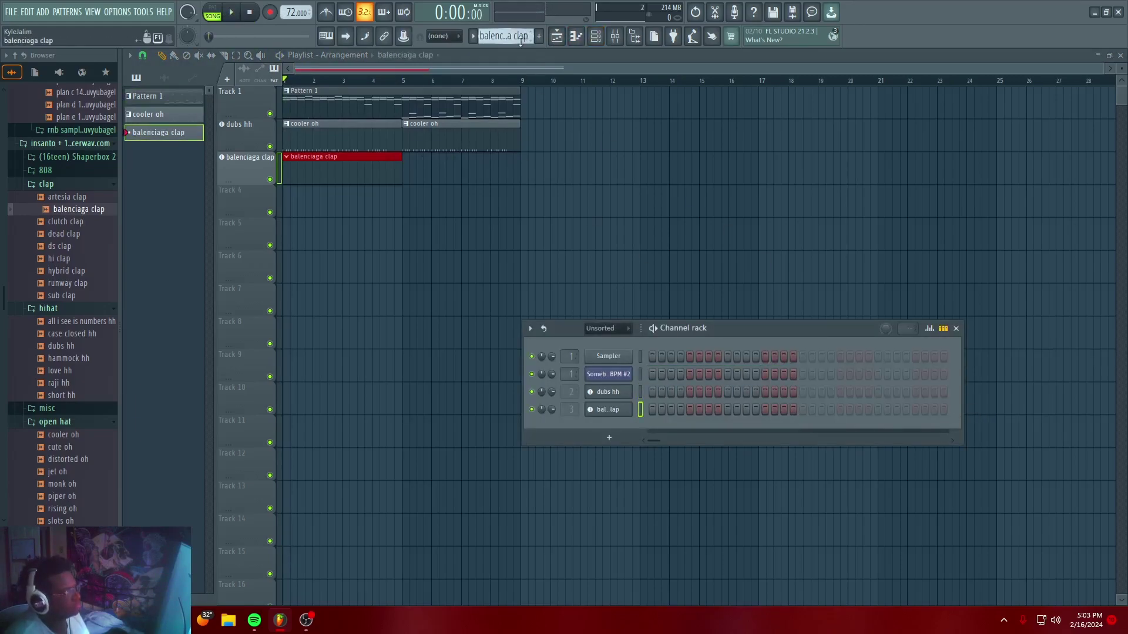
click(785, 406)
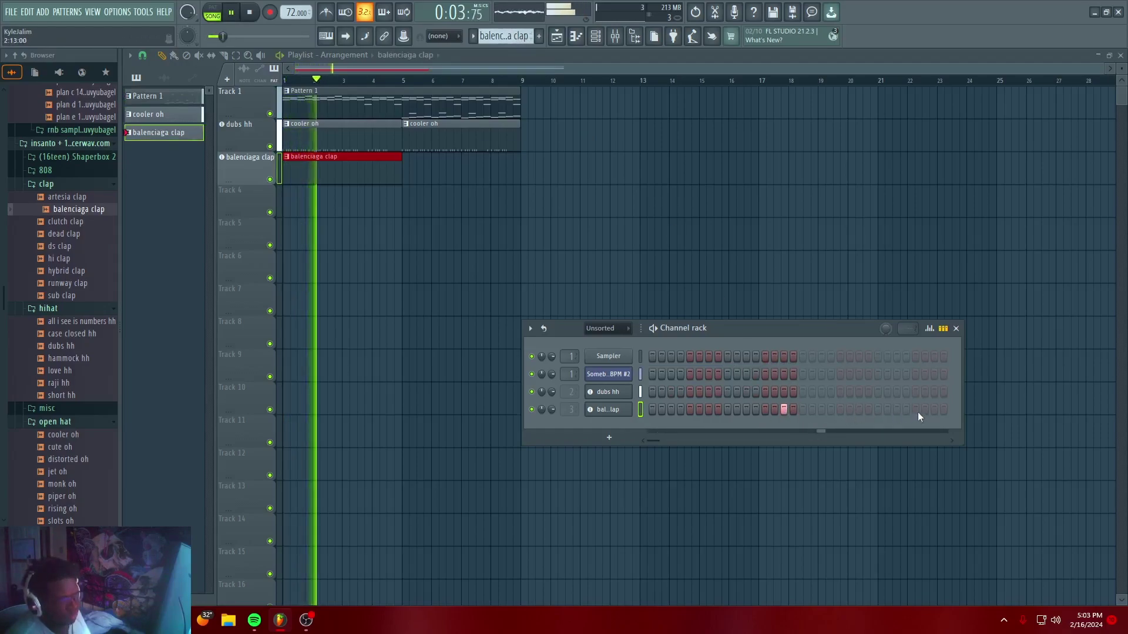
click(934, 410)
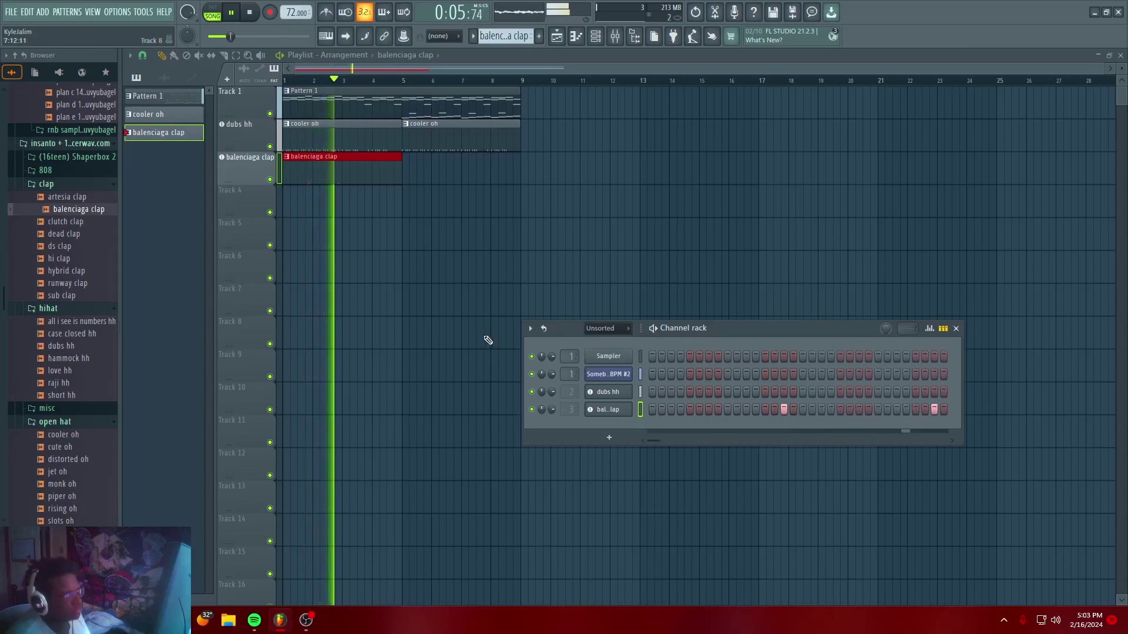
Duplicate all of the balenciaga clap pattern's notes into bars 3 and 4 in the piano roll and play the arrangement
click(575, 35)
scroll(415, 93, up, 3)
key(ctrl+a)
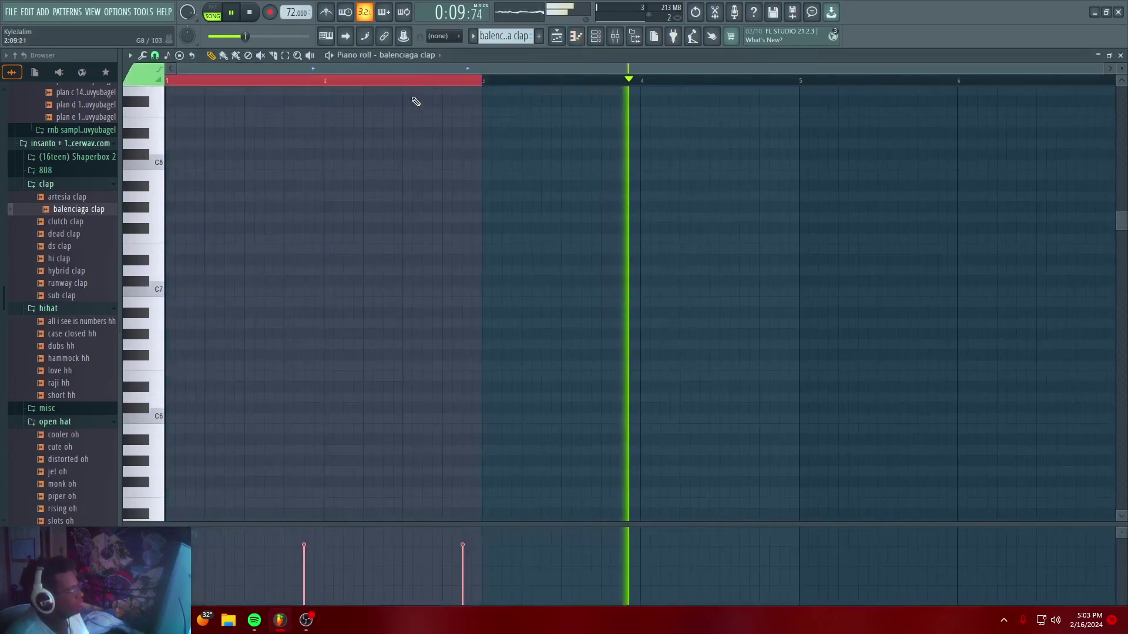
key(ctrl+b)
scroll(427, 113, down, 2)
key(space)
key(space)
click(556, 36)
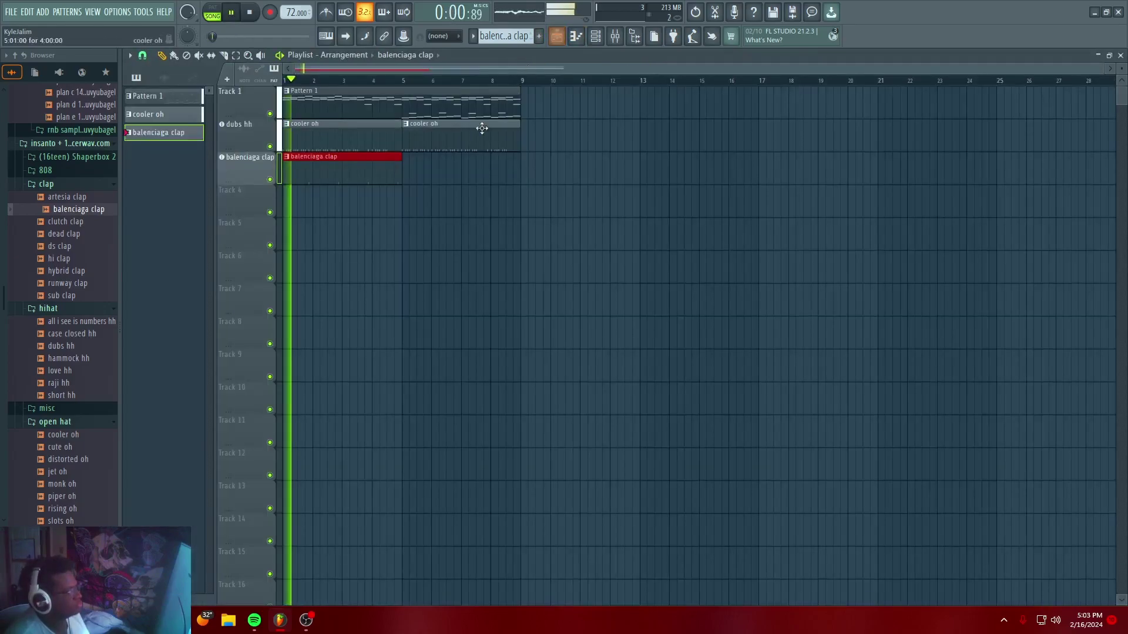
Lower the Insert 1 mixer fader to 104% (0.9 dB) and return to the playlist
key(space)
key(F9)
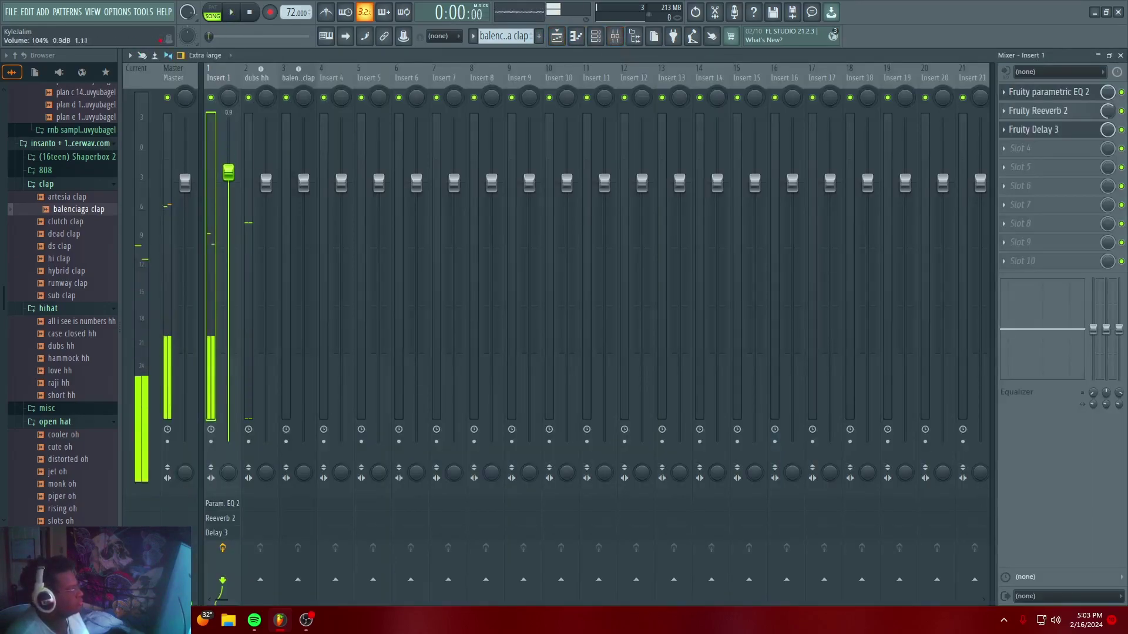
click(556, 40)
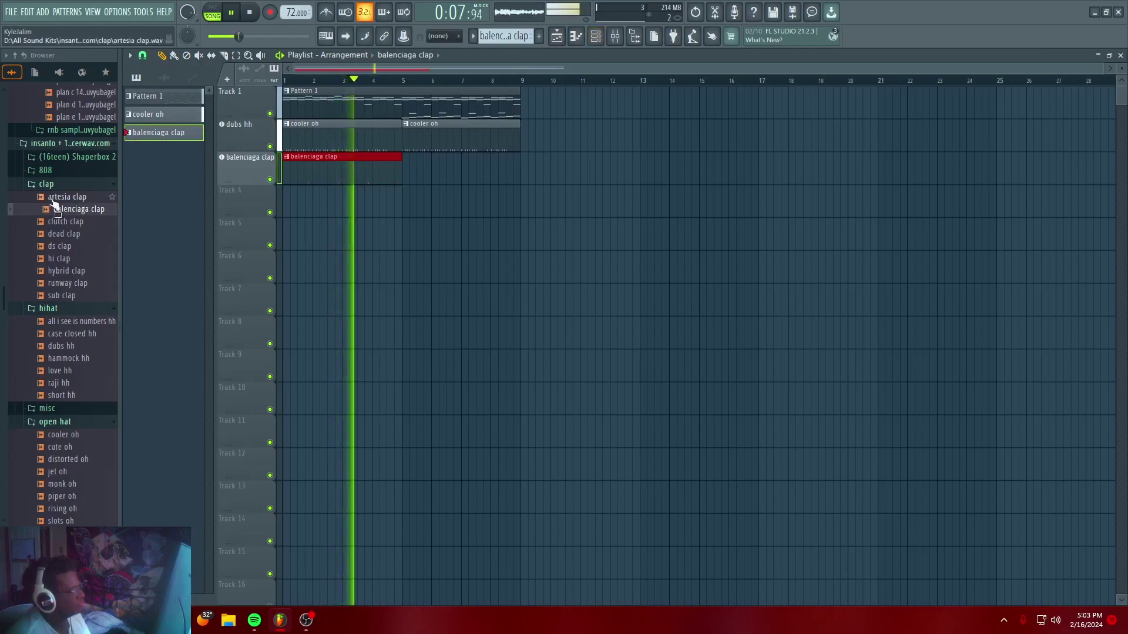
Find the Claps folder of the Mexikodro Drumkit in the sample browser and audition Clap (11) Dro
scroll(61, 229, up, 10)
key(space)
scroll(65, 235, down, 15)
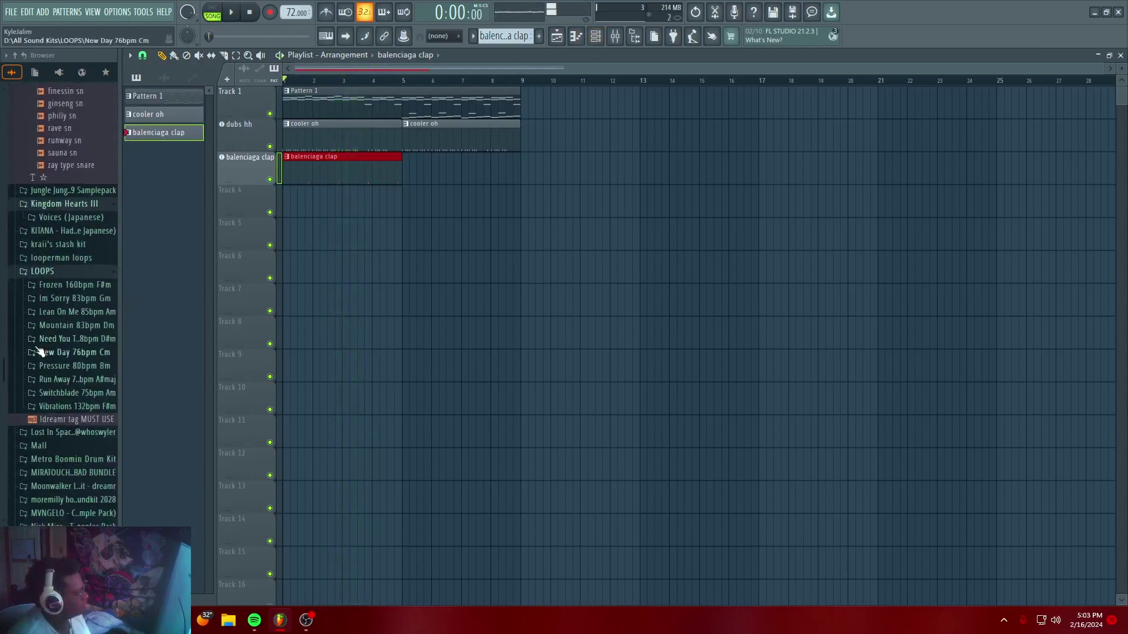
scroll(62, 338, down, 15)
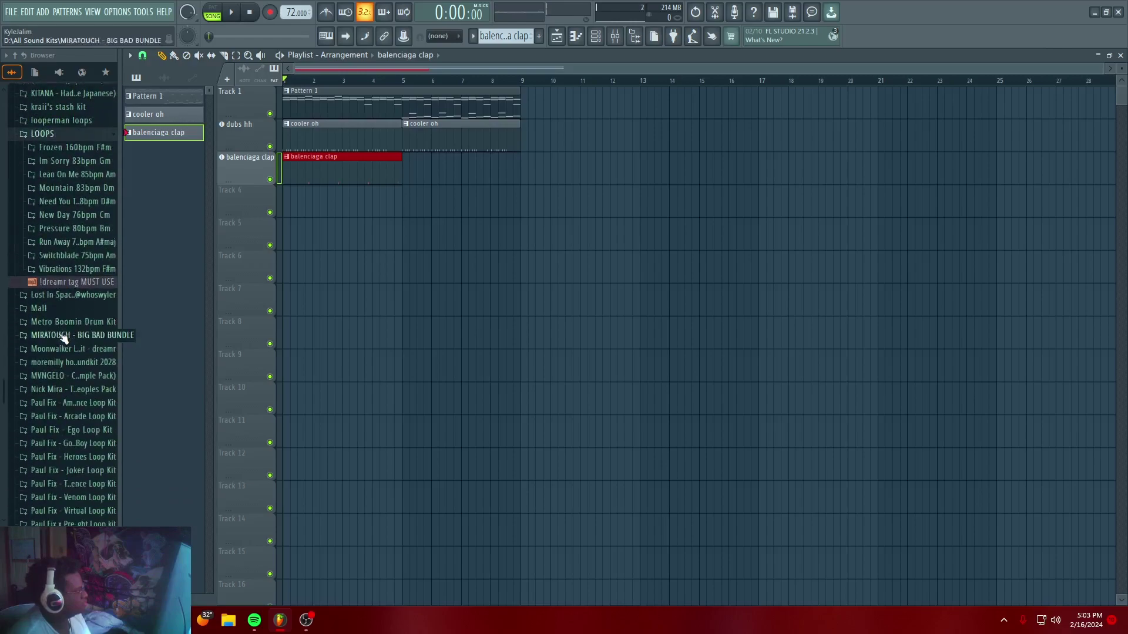
click(70, 245)
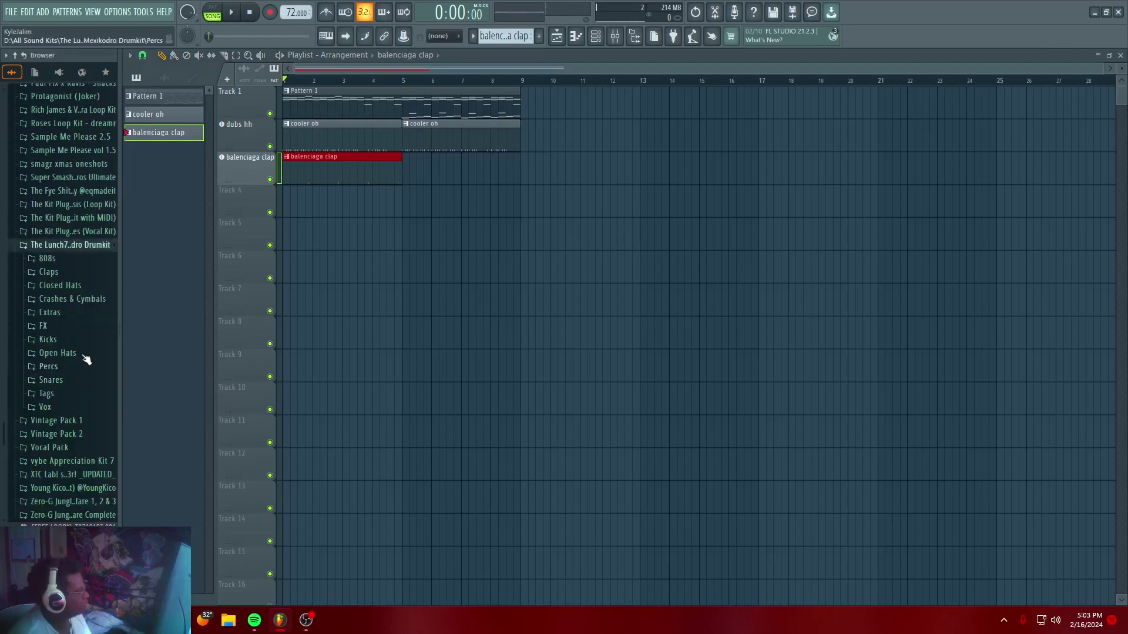
click(61, 274)
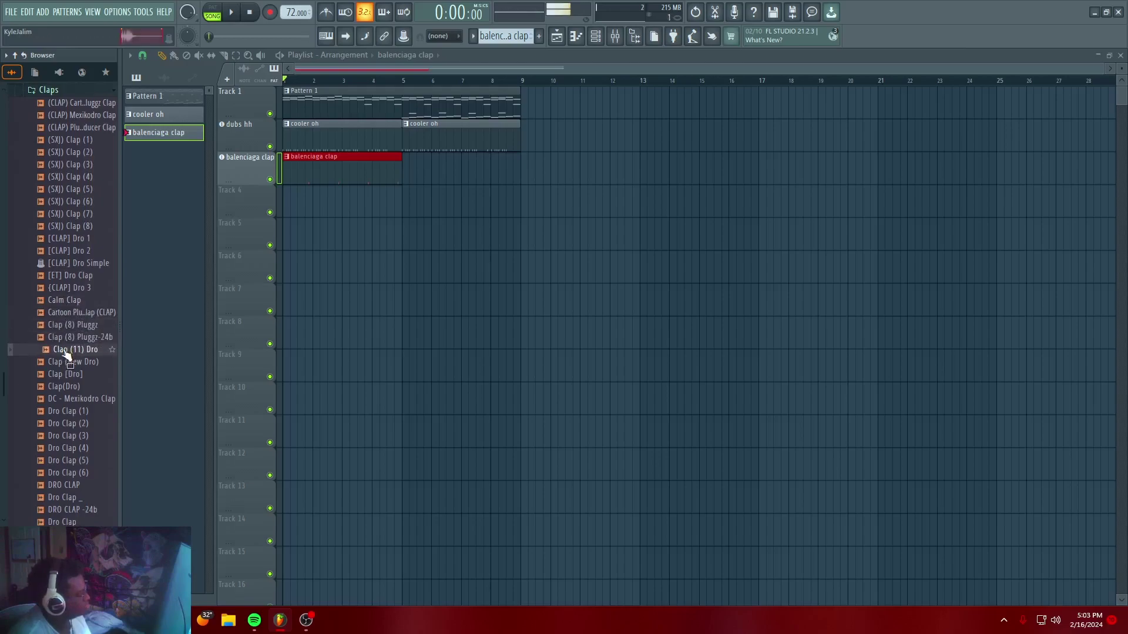
Replace the balenciaga clap channel's sample with Clap (11) Dro and play the arrangement
click(578, 39)
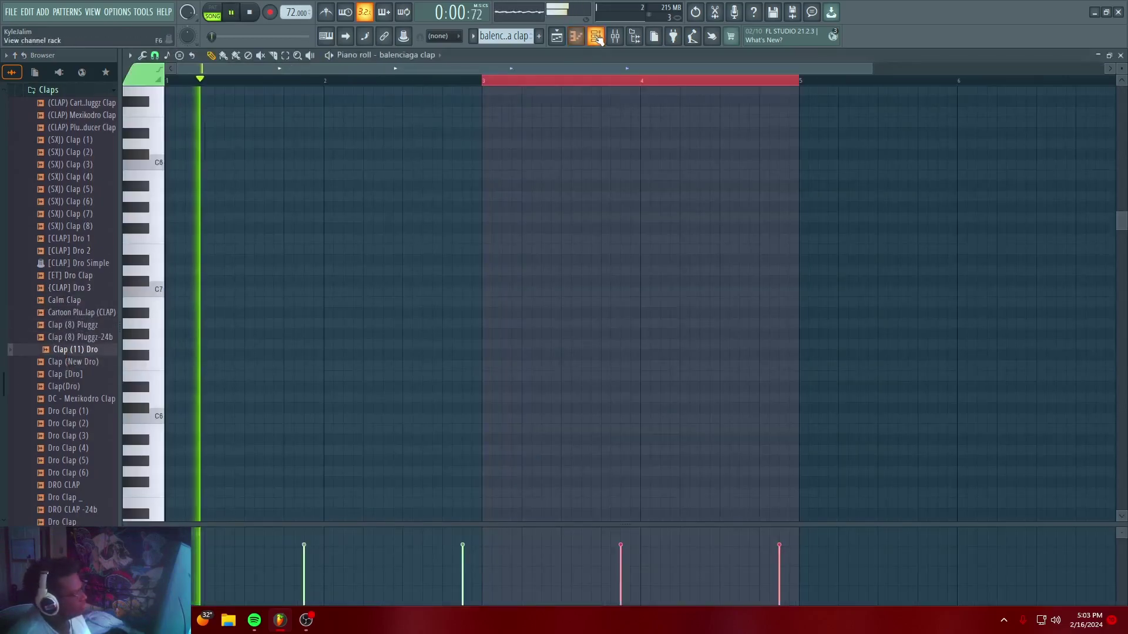
key(F6)
drag(75, 350, 620, 413)
key(space)
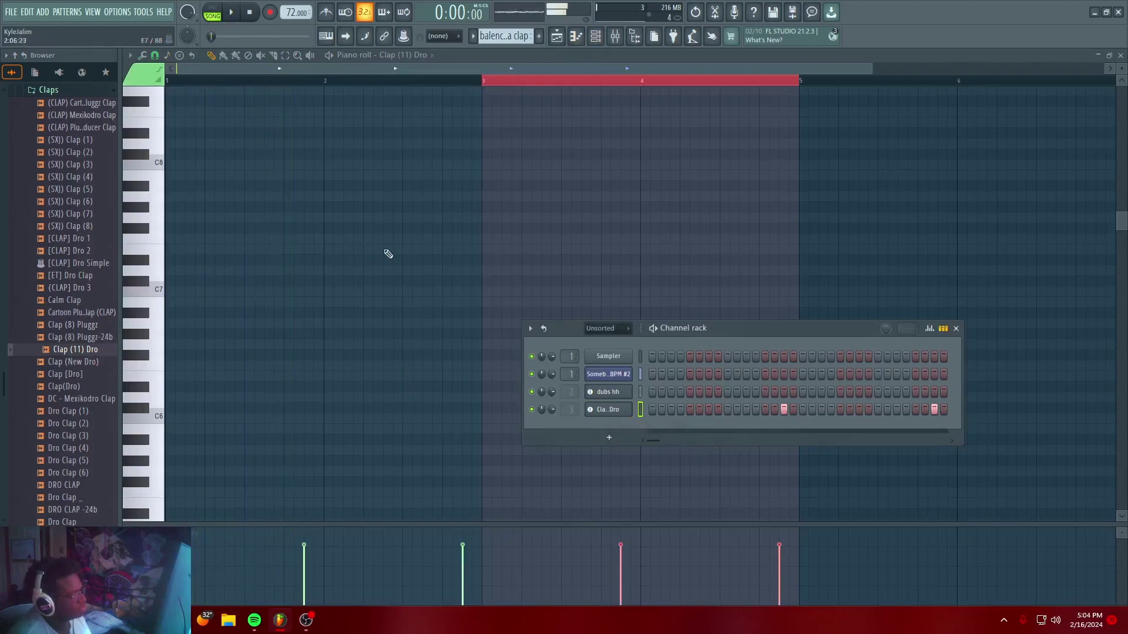
key(space)
Turn off Use loop points in the Clap (11) Dro channel's sampler settings and return to the playlist with playback stopped
right_click(612, 411)
click(609, 410)
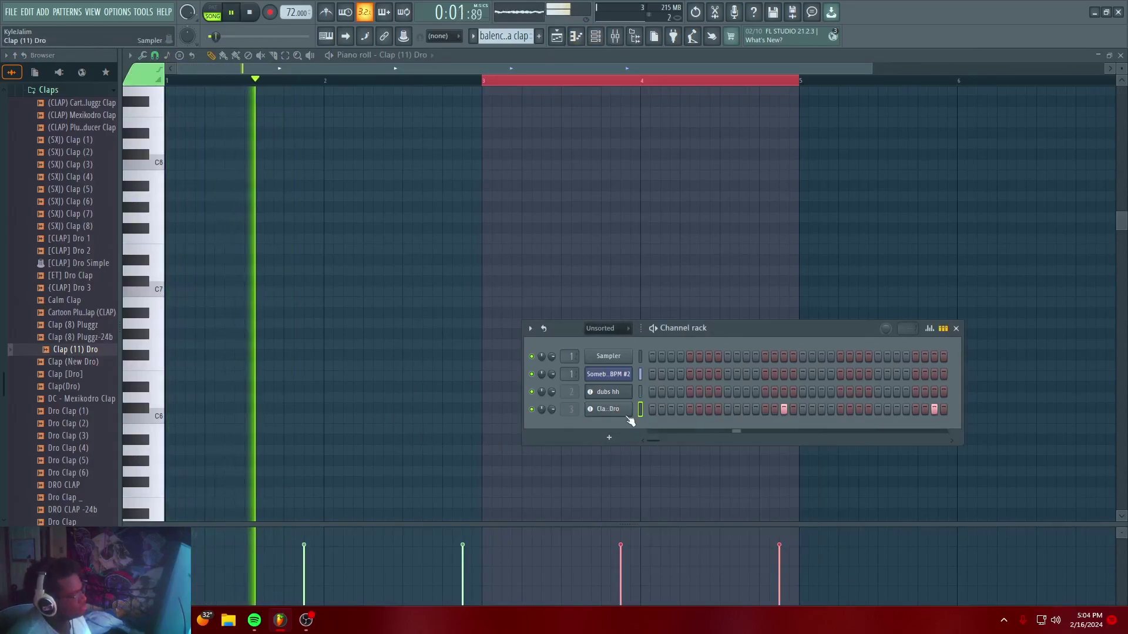
click(609, 411)
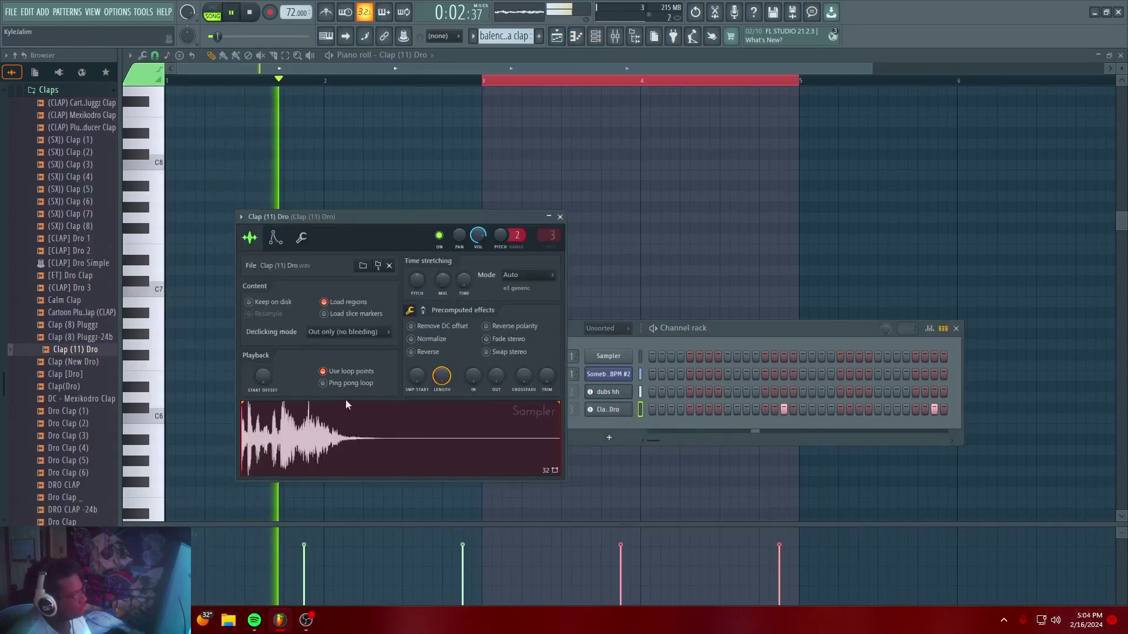
right_click(622, 410)
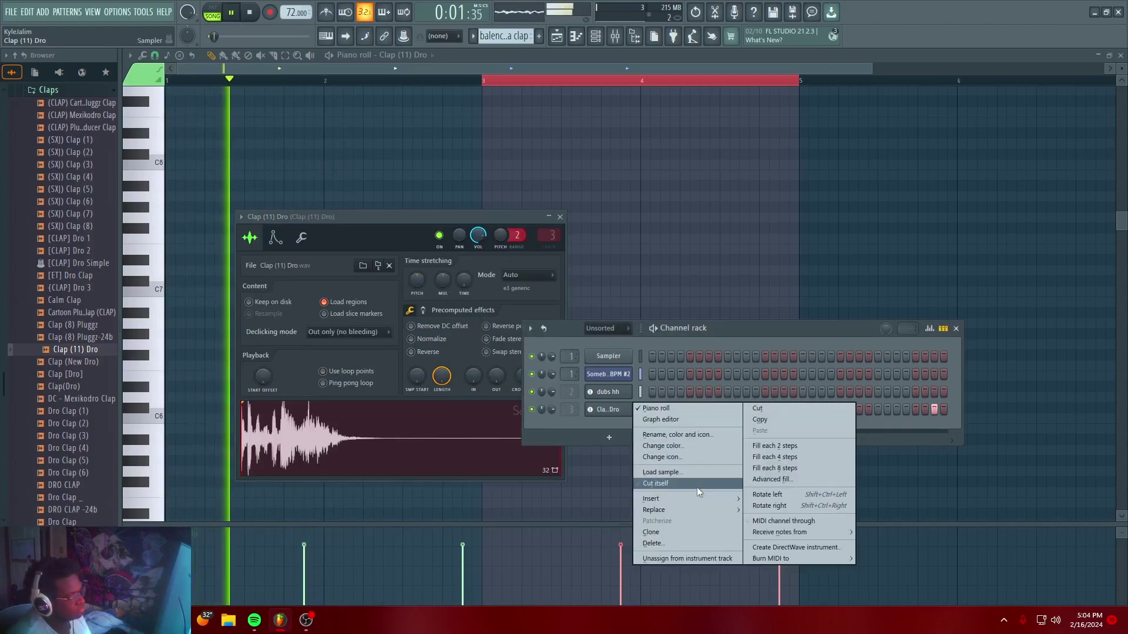
key(Escape)
click(557, 36)
key(space)
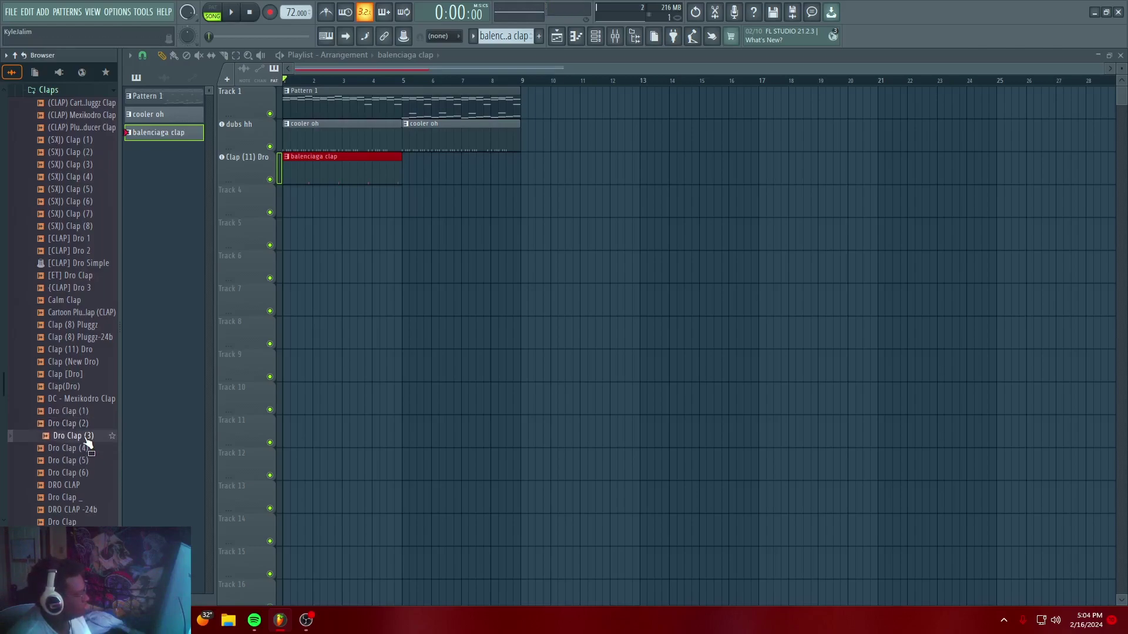
Replace the clap channel's sample with Dro Clap (3) and set its channel volume to 90%
click(594, 37)
drag(72, 436, 611, 414)
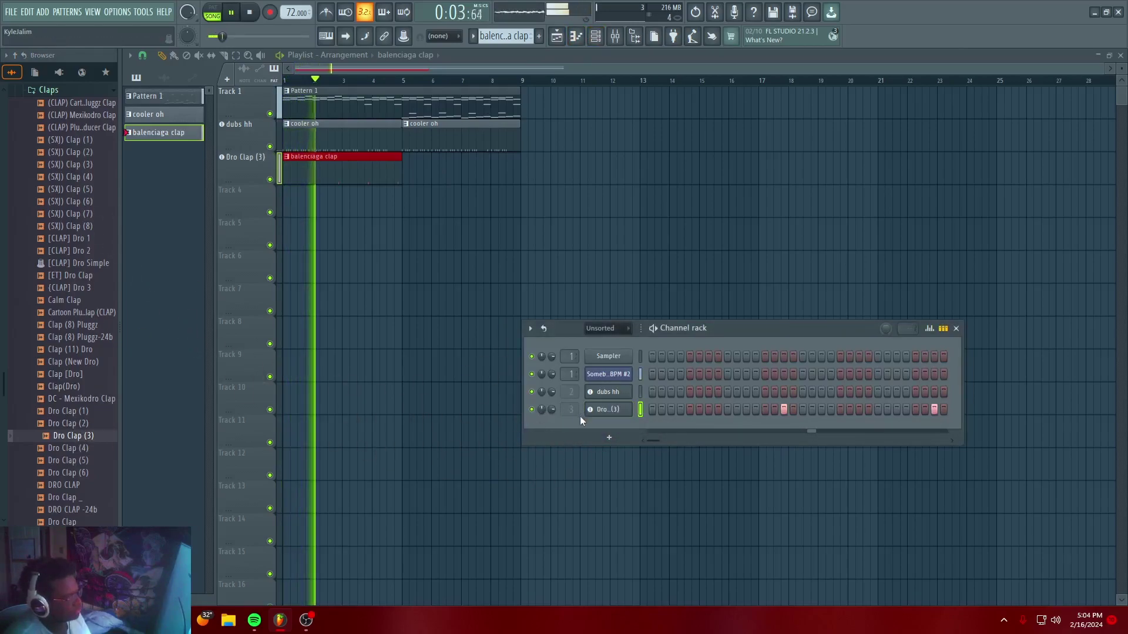
scroll(553, 410, up, 5)
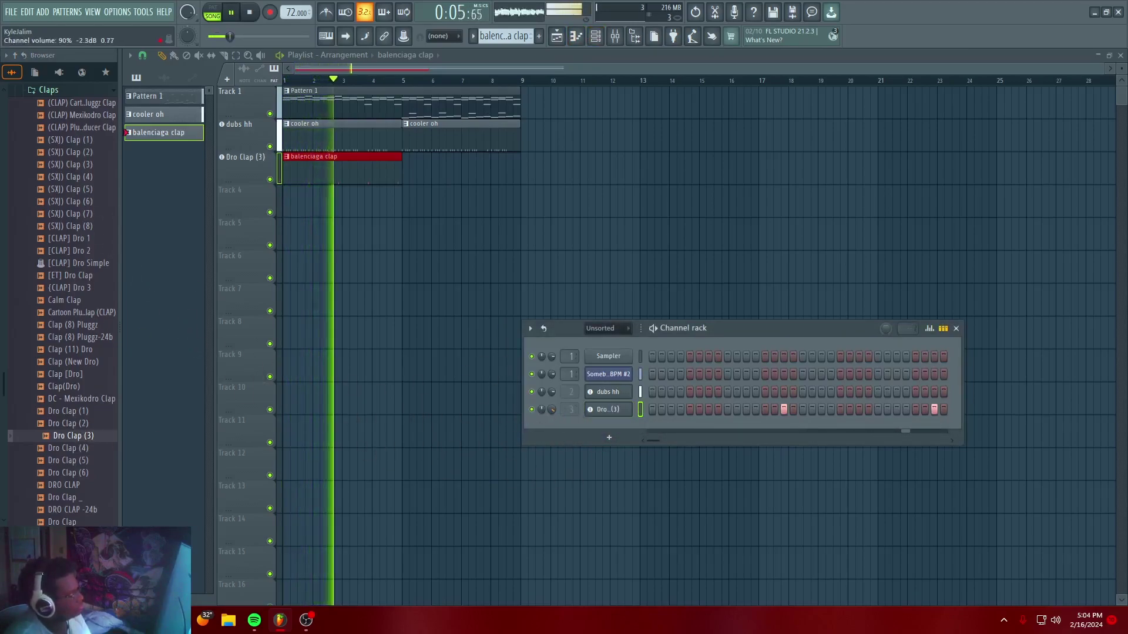
Close the Claps folder and open the drum kit's Crashes & Cymbals folder, restarting song playback
scroll(100, 307, up, 6)
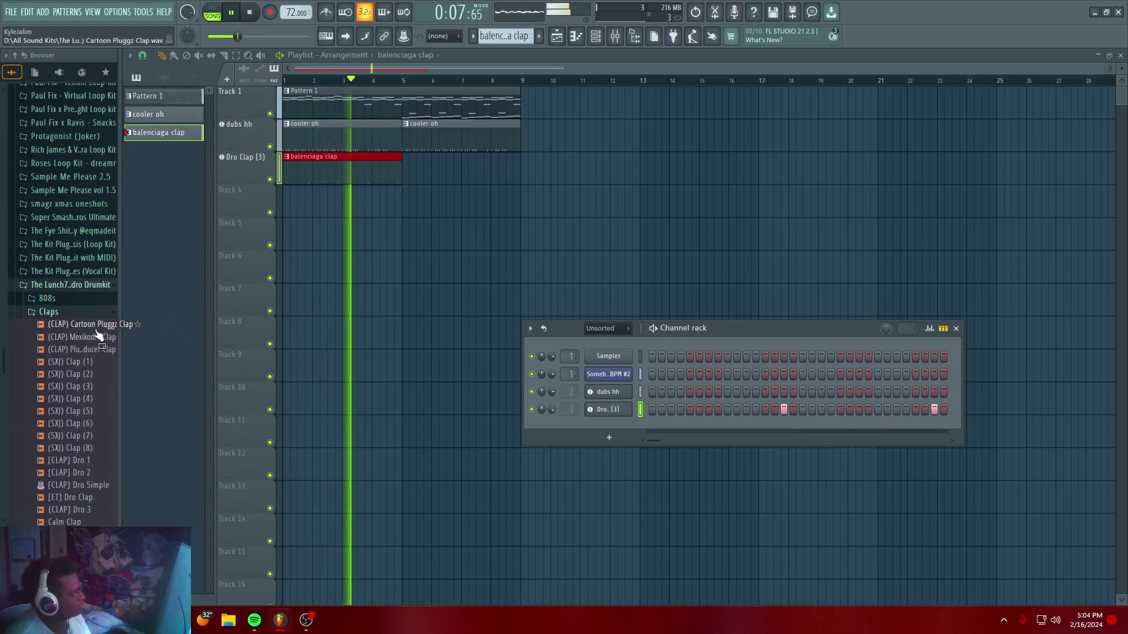
click(100, 310)
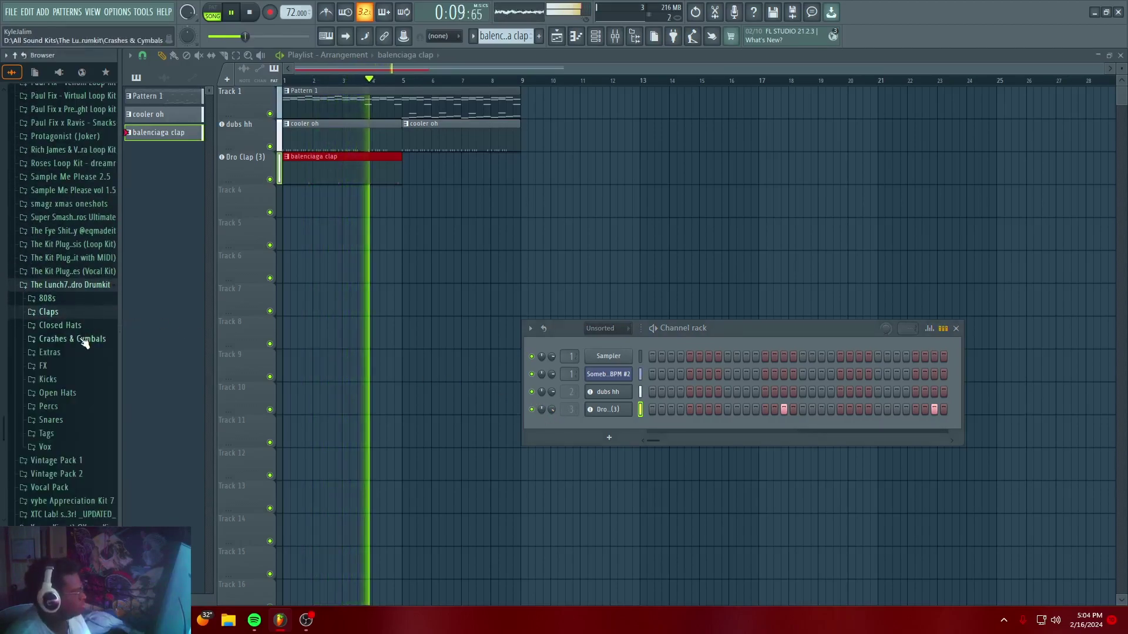
click(83, 339)
key(space)
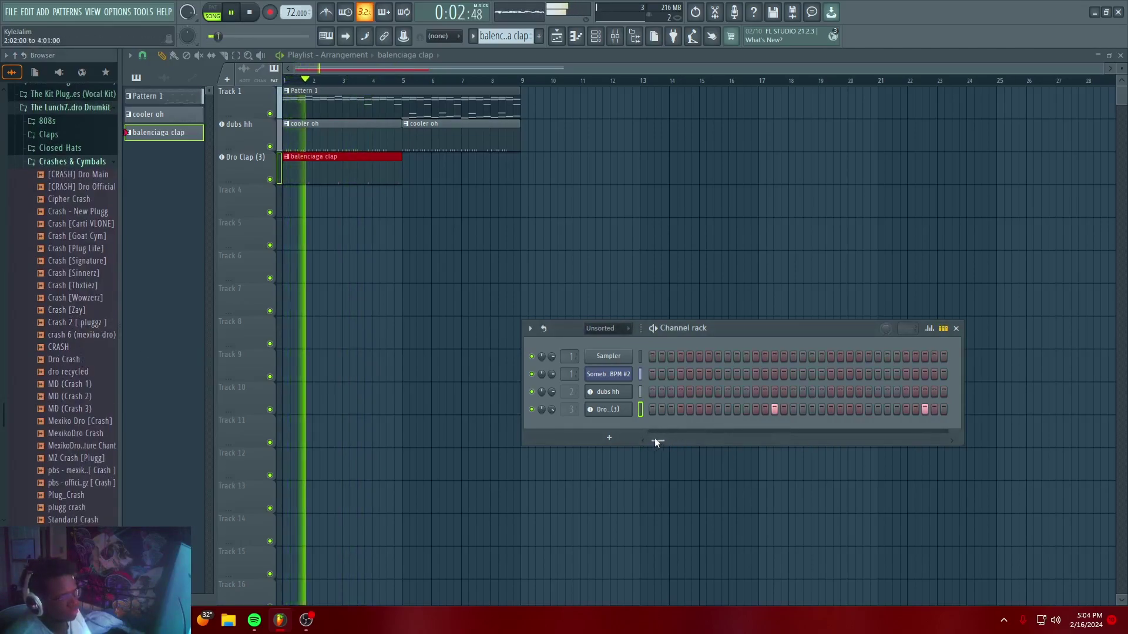
Try moving the first visible Dro Clap (3) hit one step later while the song plays
right_click(775, 410)
click(783, 411)
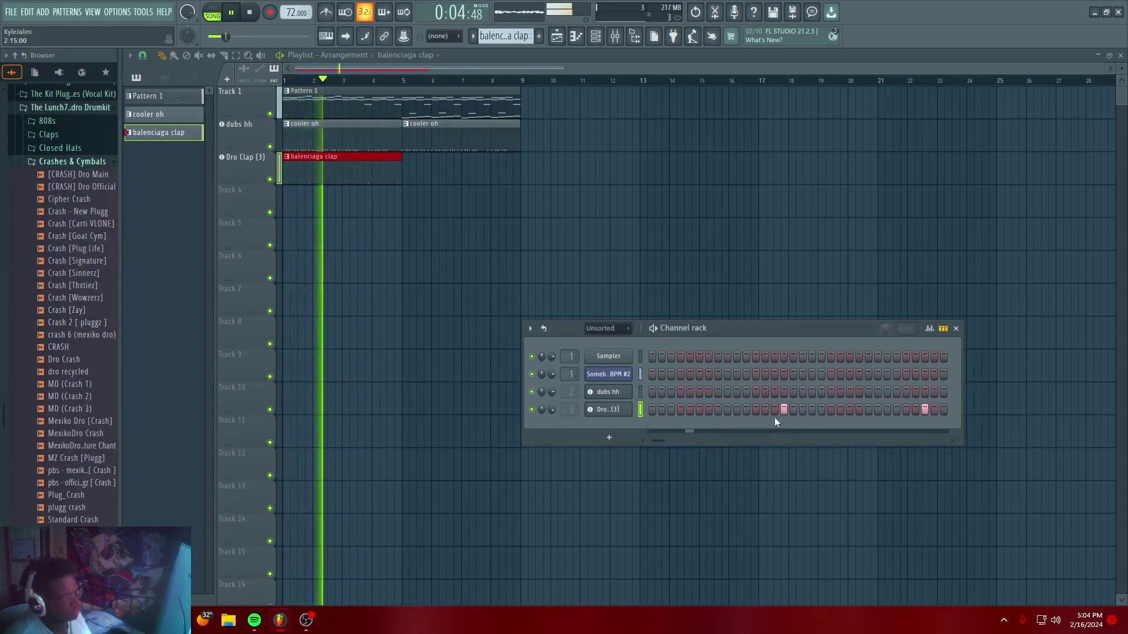
key(space)
click(784, 409)
click(774, 409)
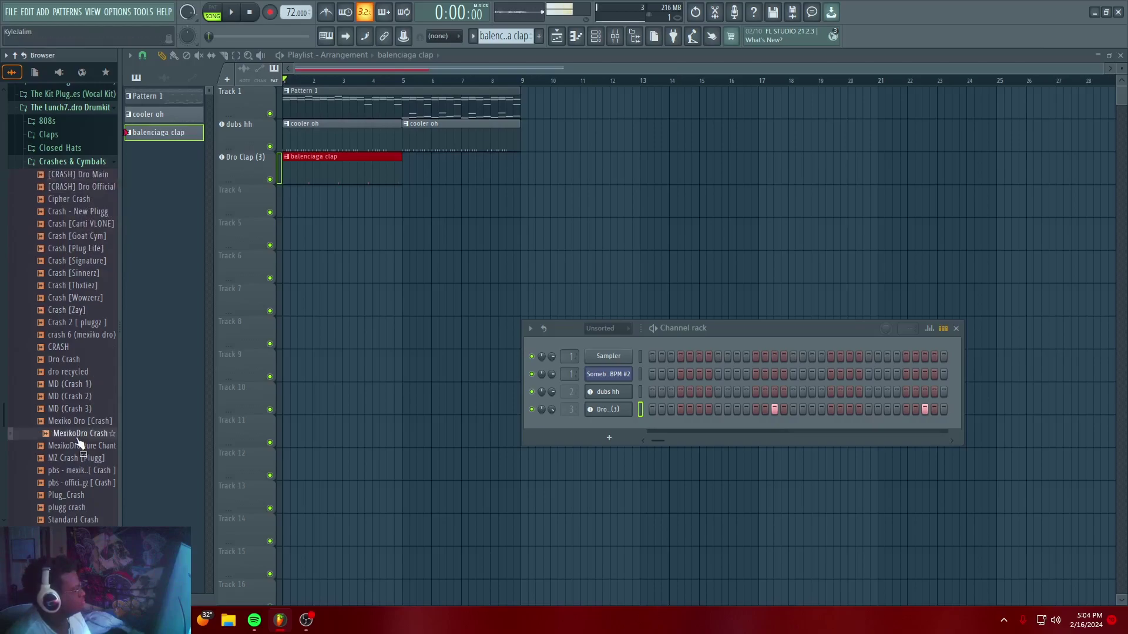
scroll(82, 477, up, 15)
key(space)
scroll(79, 405, up, 15)
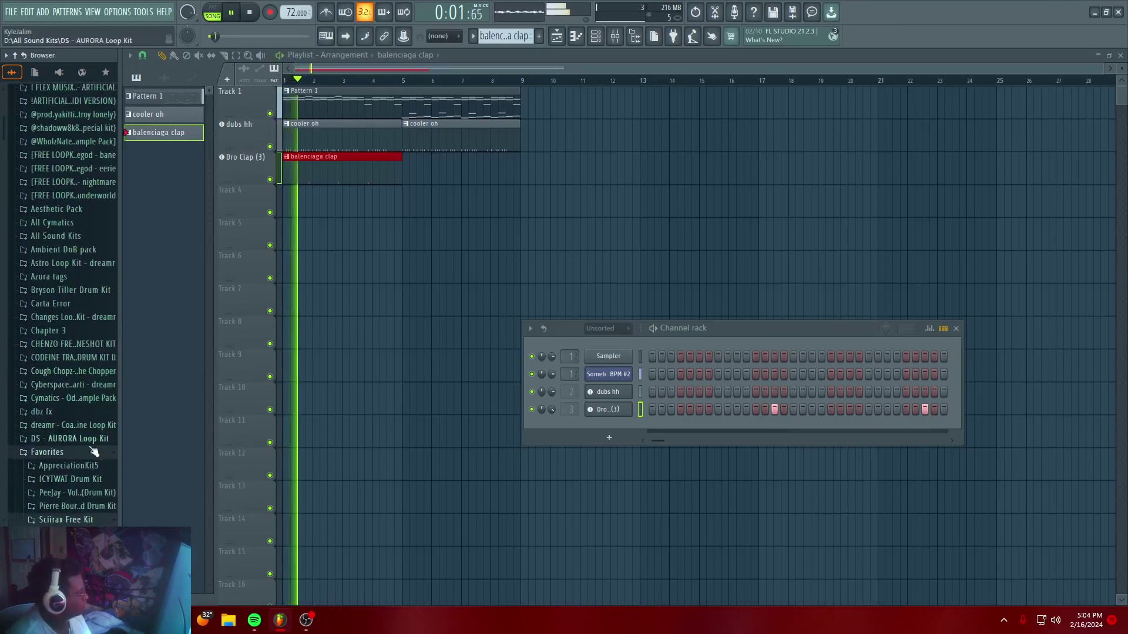
scroll(74, 441, up, 3)
key(space)
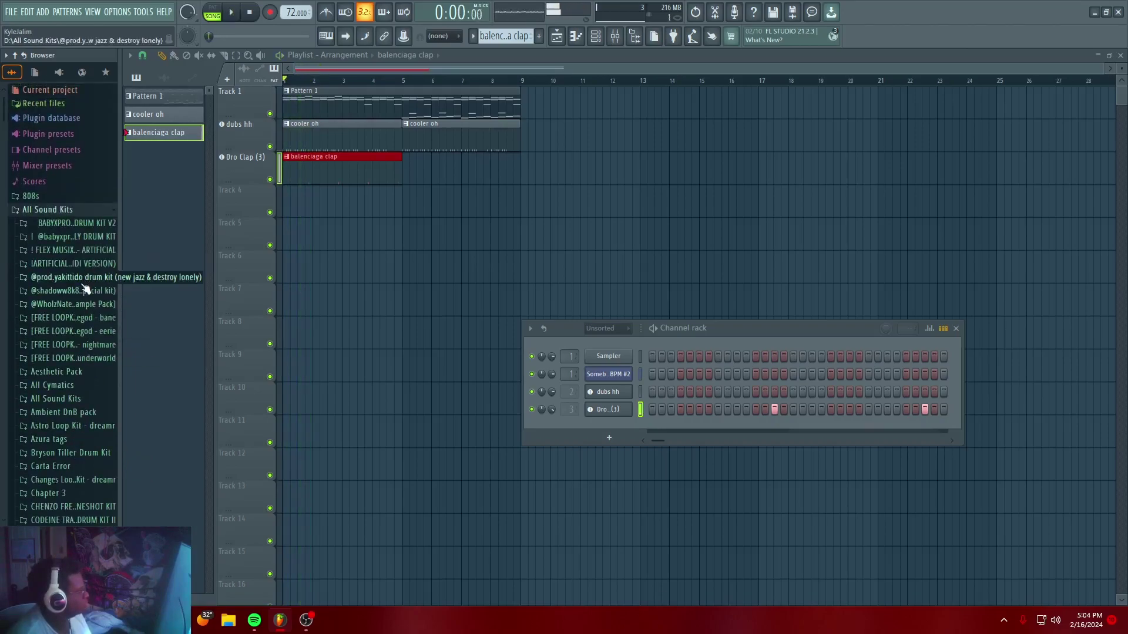
click(87, 277)
click(53, 318)
click(65, 356)
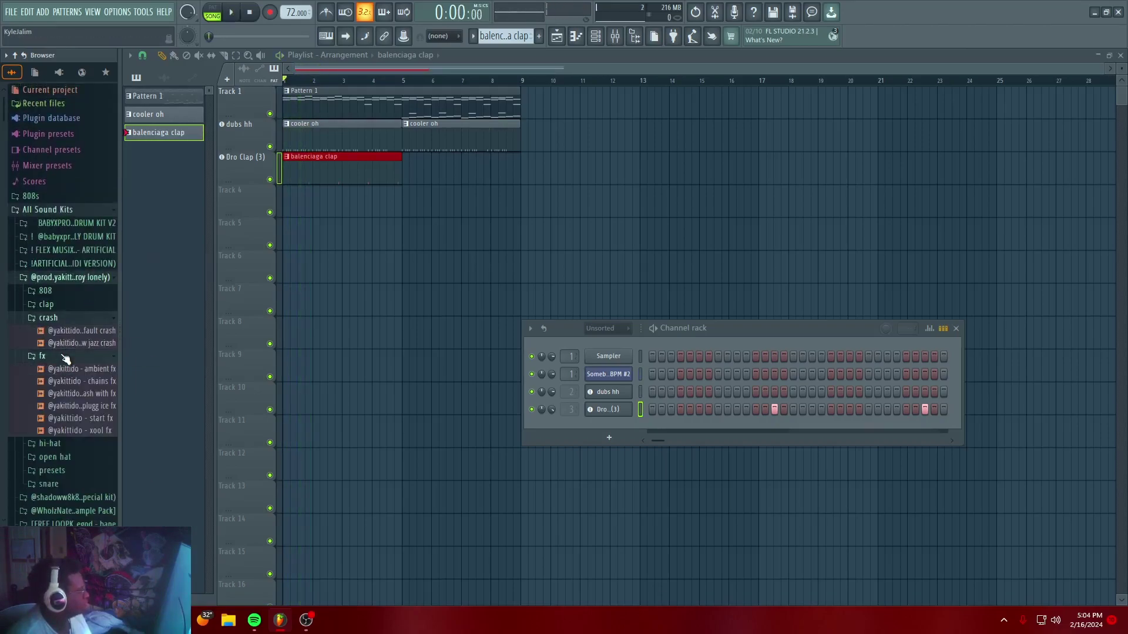
click(69, 356)
drag(66, 345, 290, 205)
click(611, 340)
key(space)
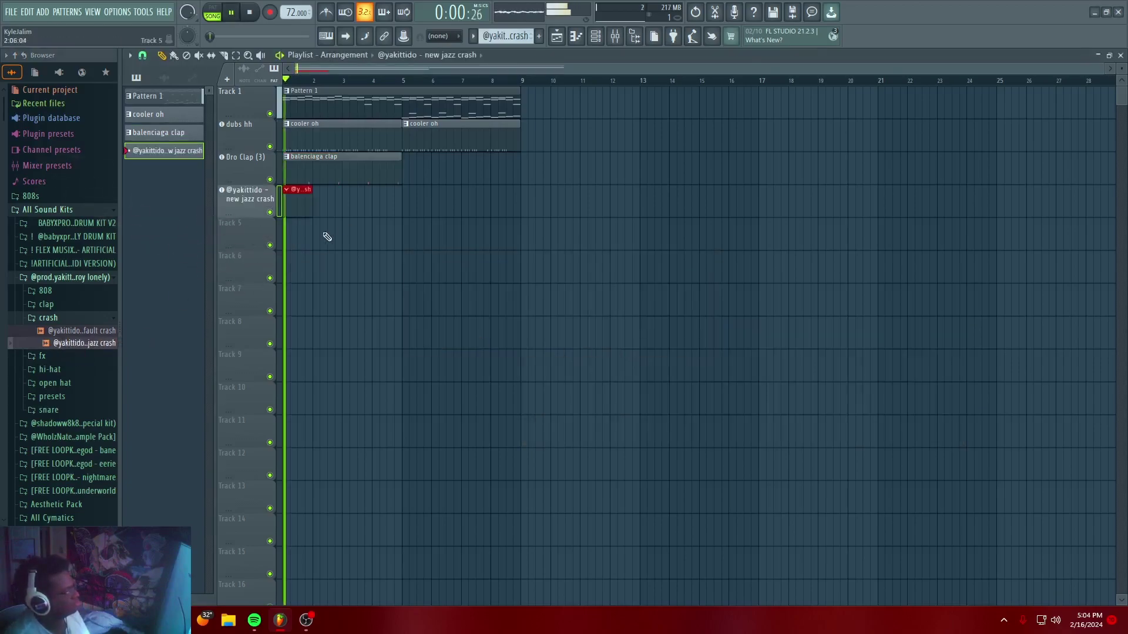
click(596, 37)
drag(653, 457, 539, 439)
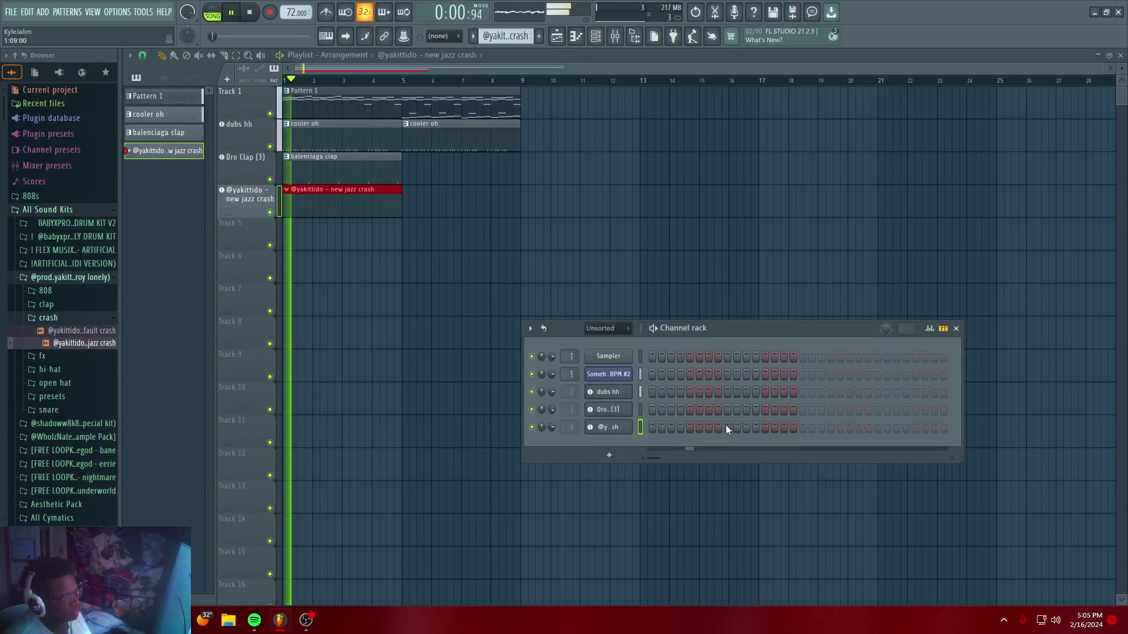
click(709, 427)
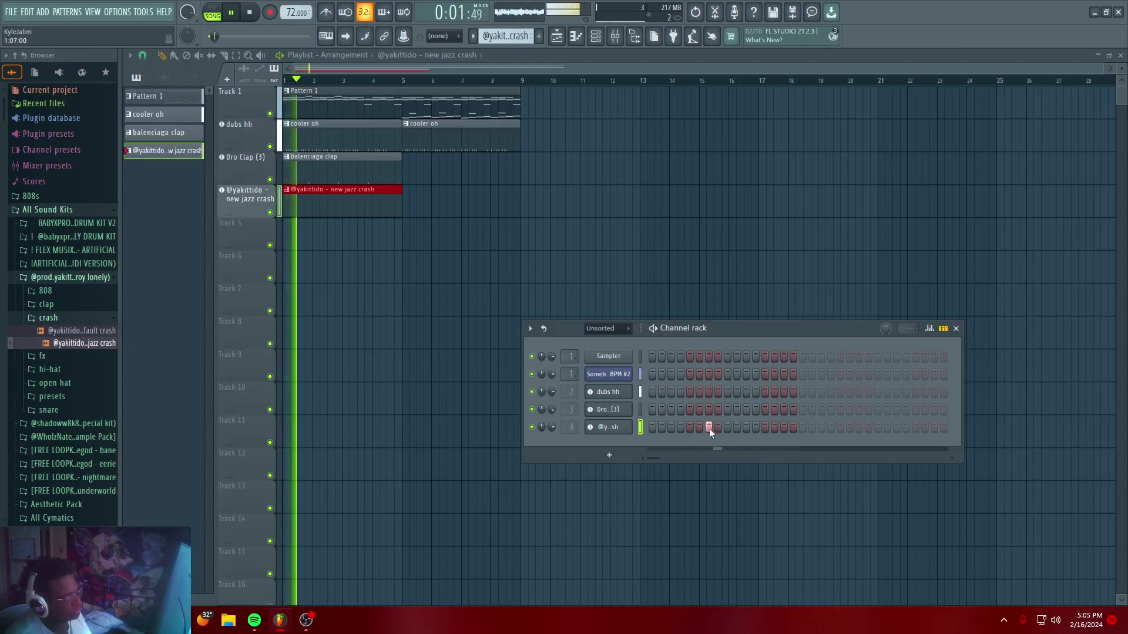
Make the new jazz crash channel cut itself, and check its sampler settings during playback
right_click(613, 429)
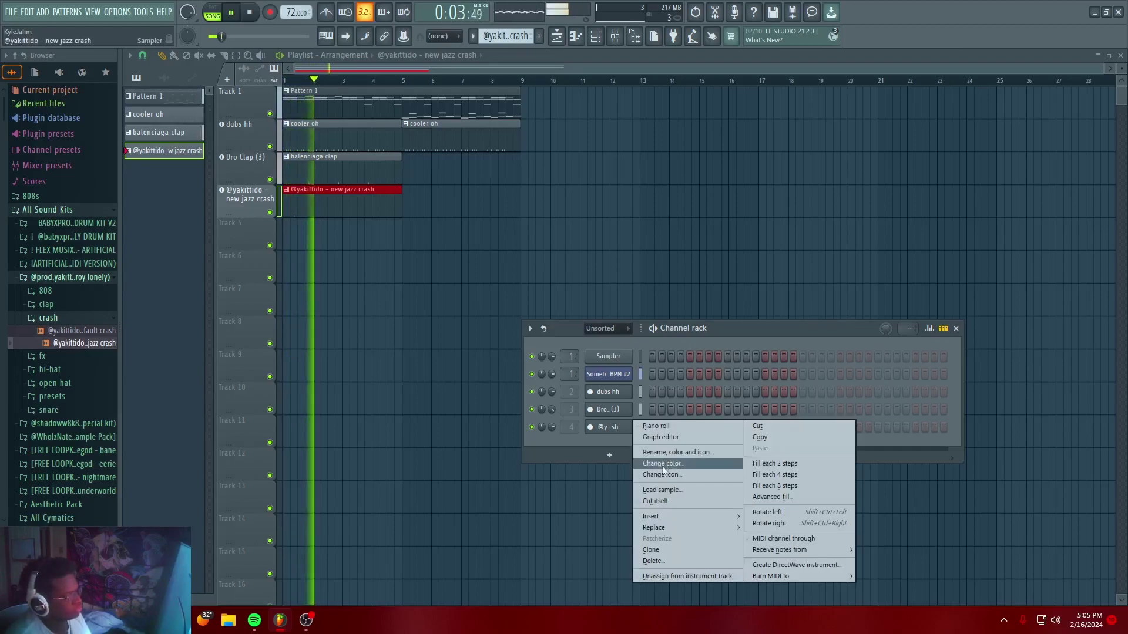
click(655, 501)
key(space)
key(space)
click(614, 429)
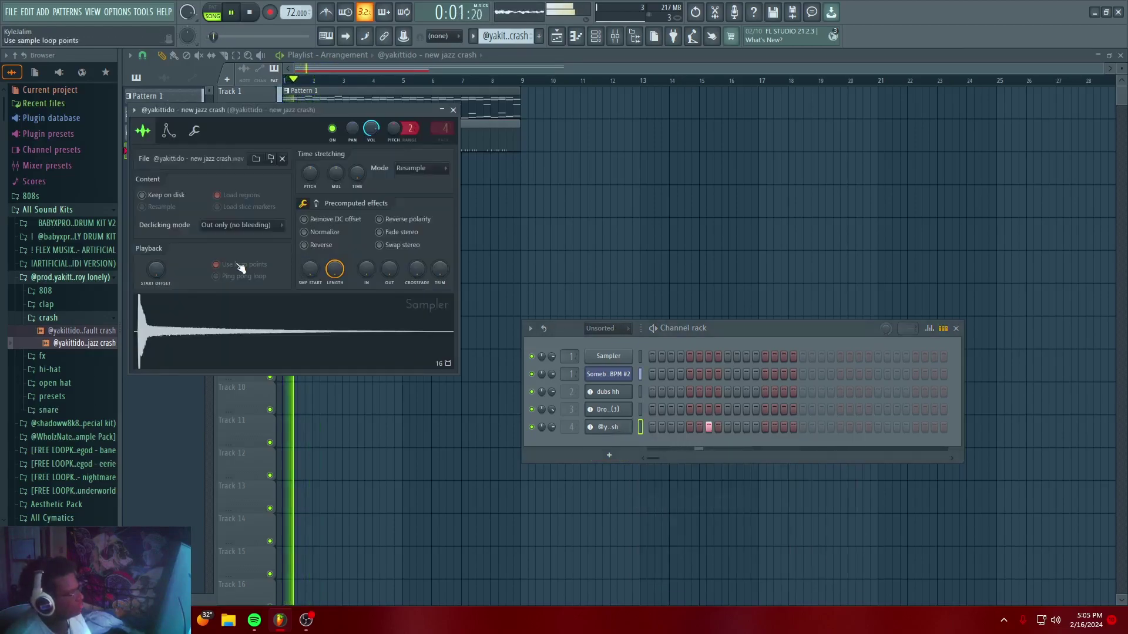
click(442, 111)
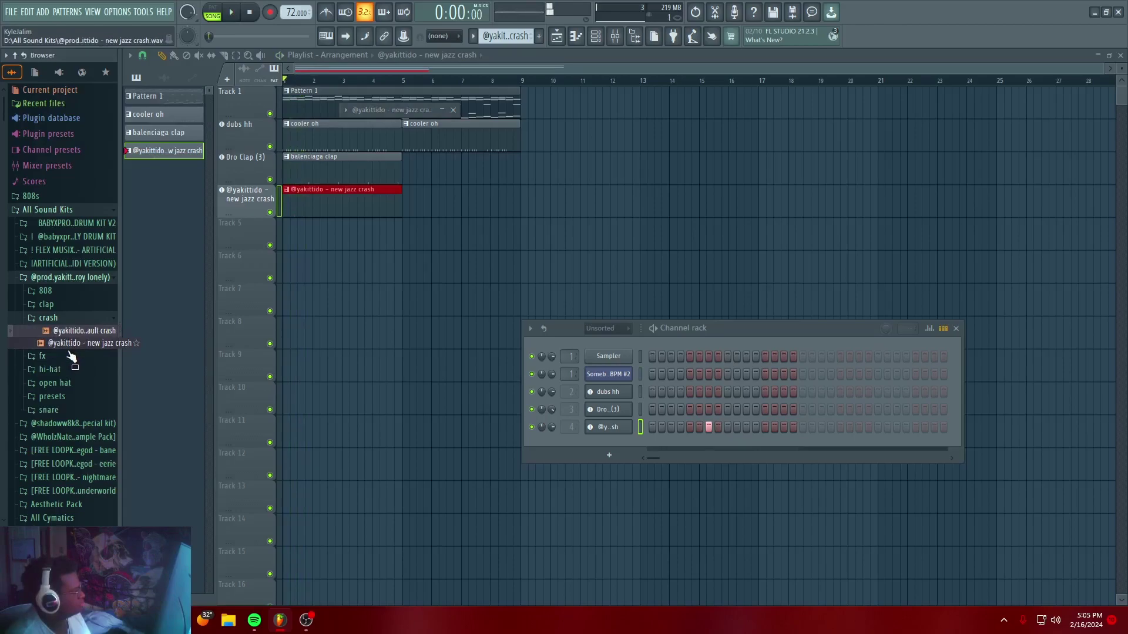
scroll(71, 351, down, 2)
key(space)
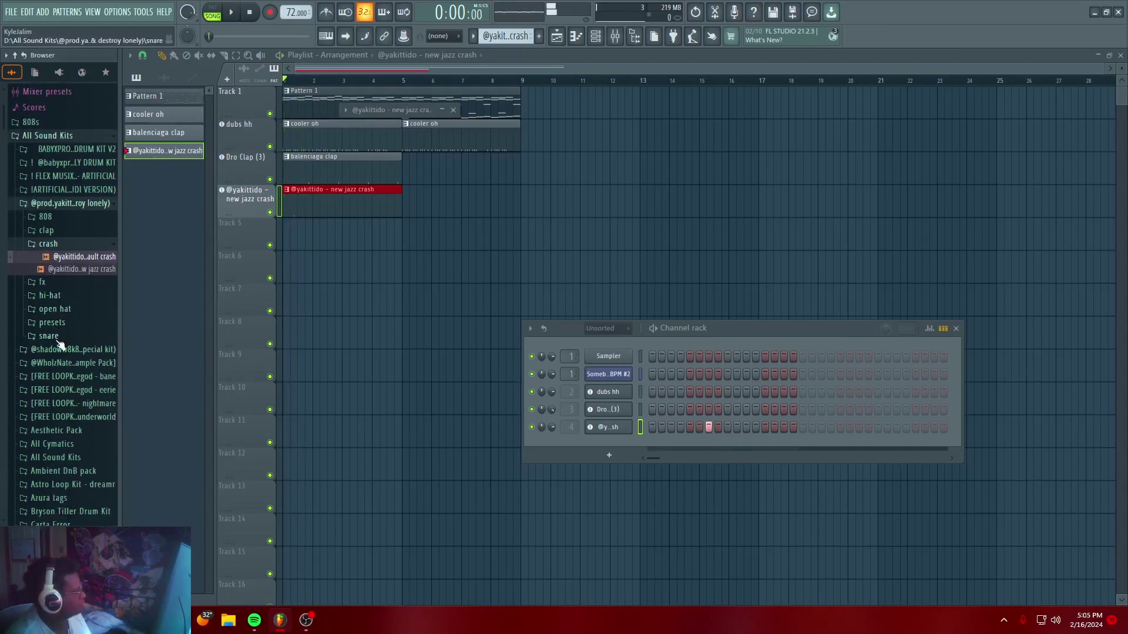
click(57, 338)
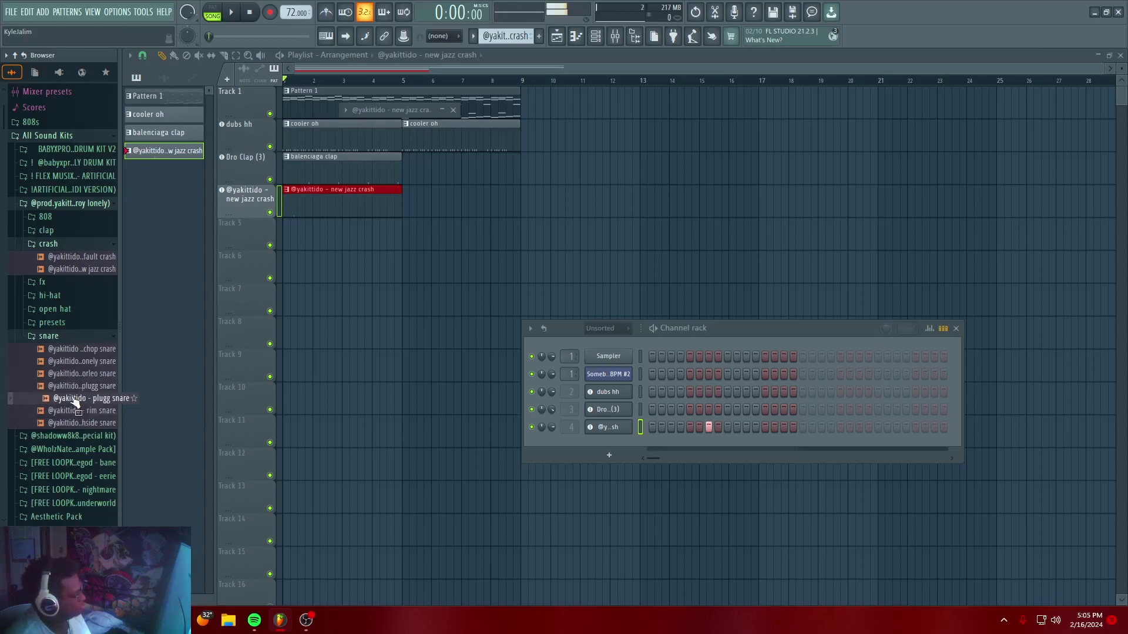
drag(589, 470, 623, 431)
key(space)
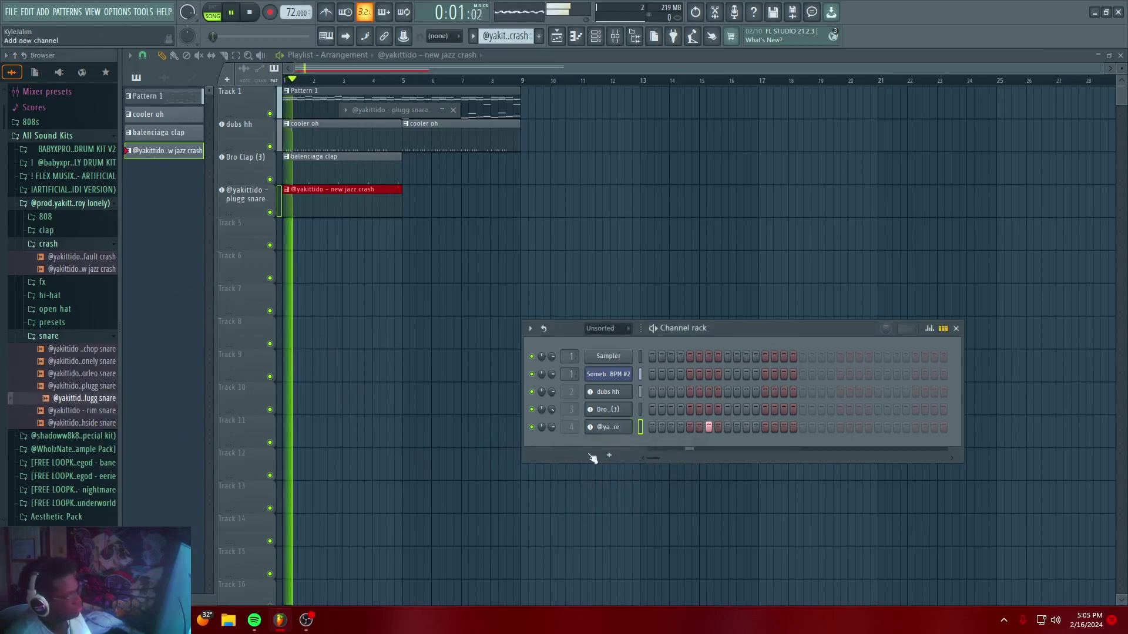
Add plugg snare hits on steps 10, 12 and 13 of the pattern
click(728, 427)
right_click(729, 428)
click(736, 428)
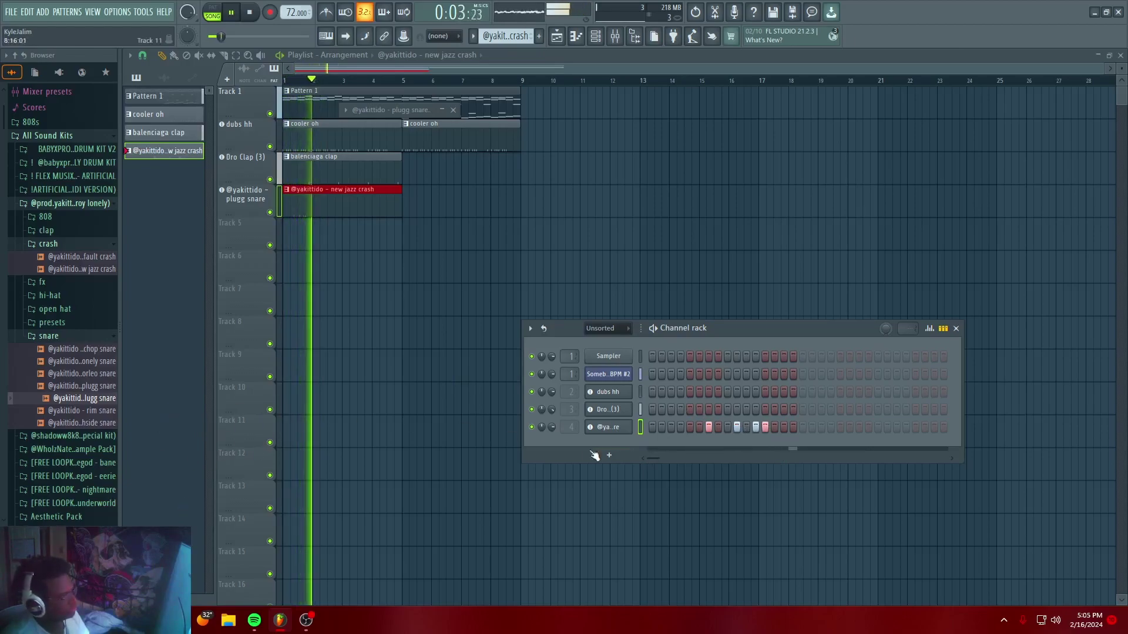
Duplicate the one-bar plugg snare rhythm into bar 2 in the piano roll, and duplicate both bars once more
click(576, 37)
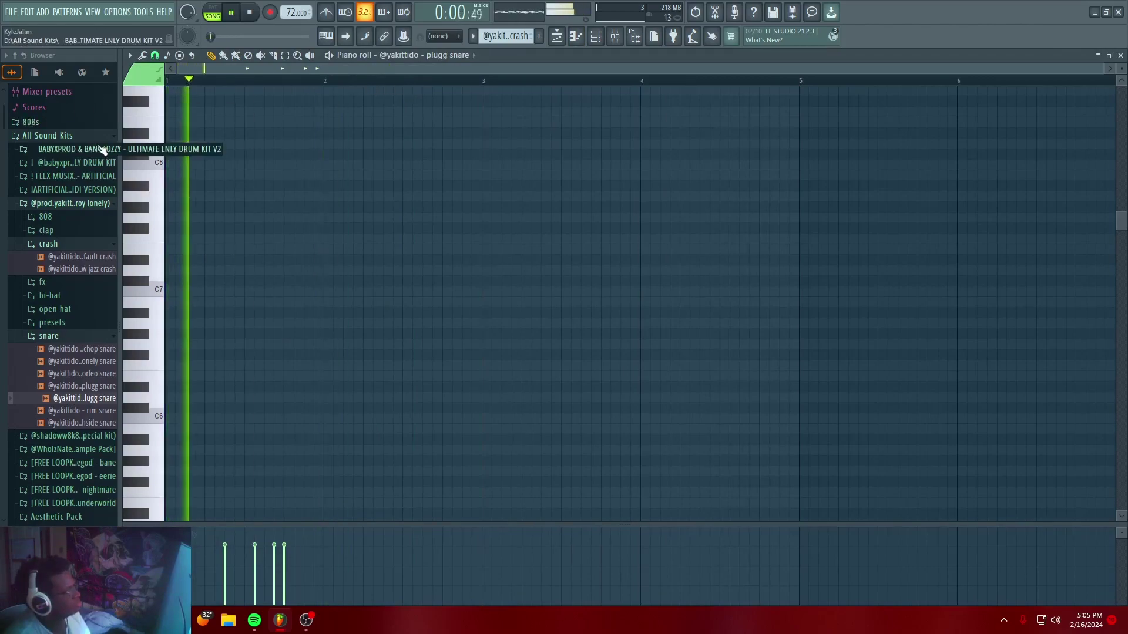
scroll(322, 217, down, 5)
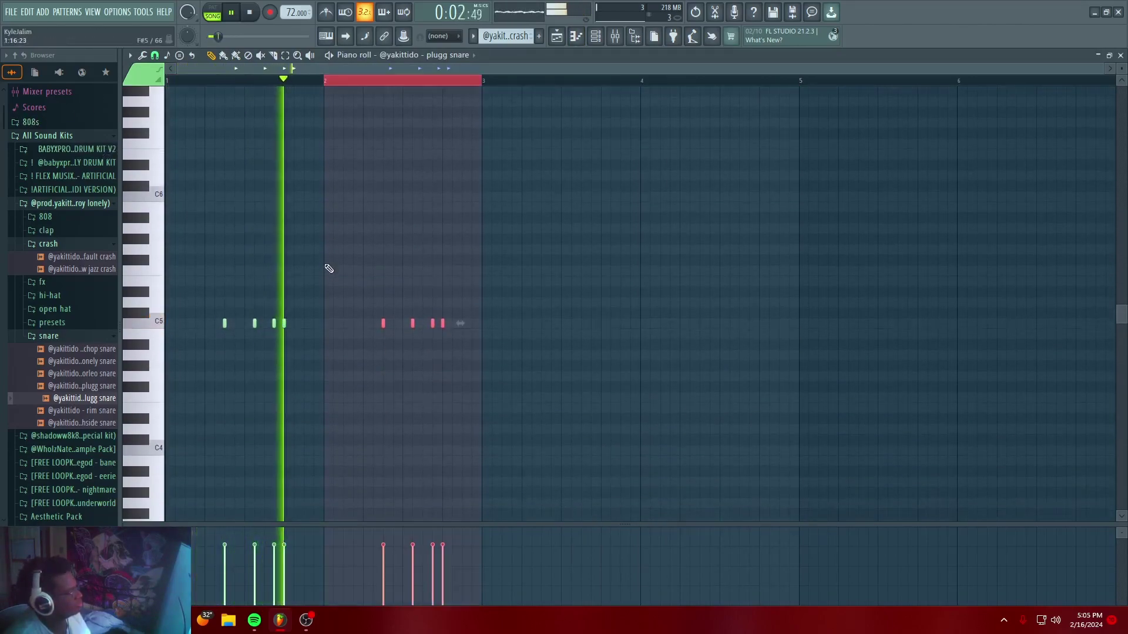
click(349, 92)
right_click(350, 96)
double_click(349, 81)
click(324, 81)
key(ctrl+a)
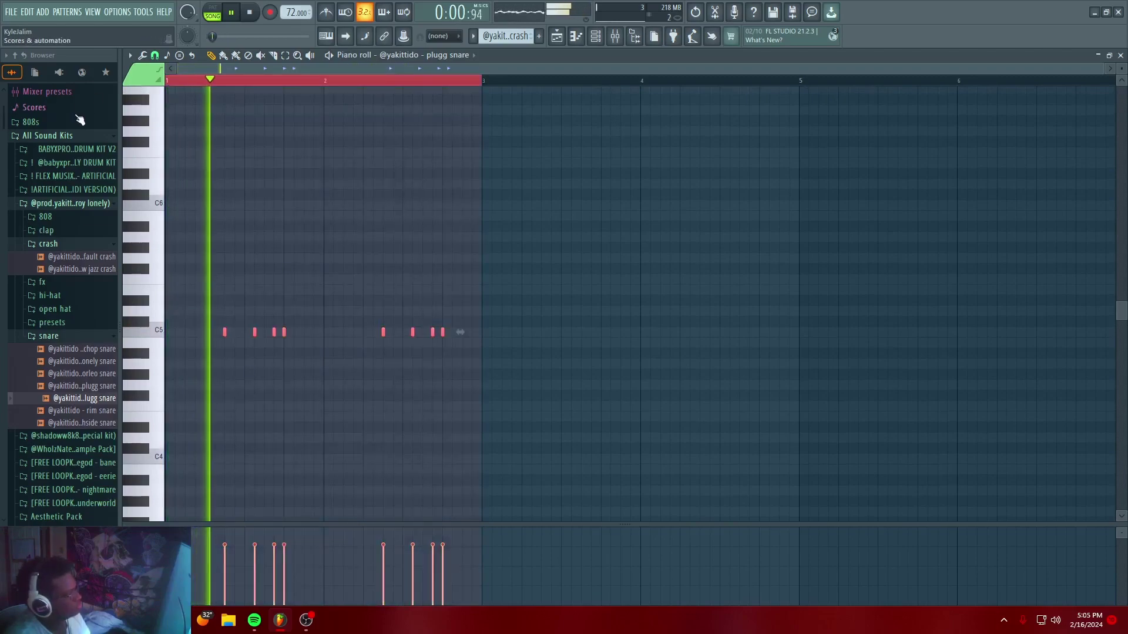
key(ctrl+b)
click(576, 36)
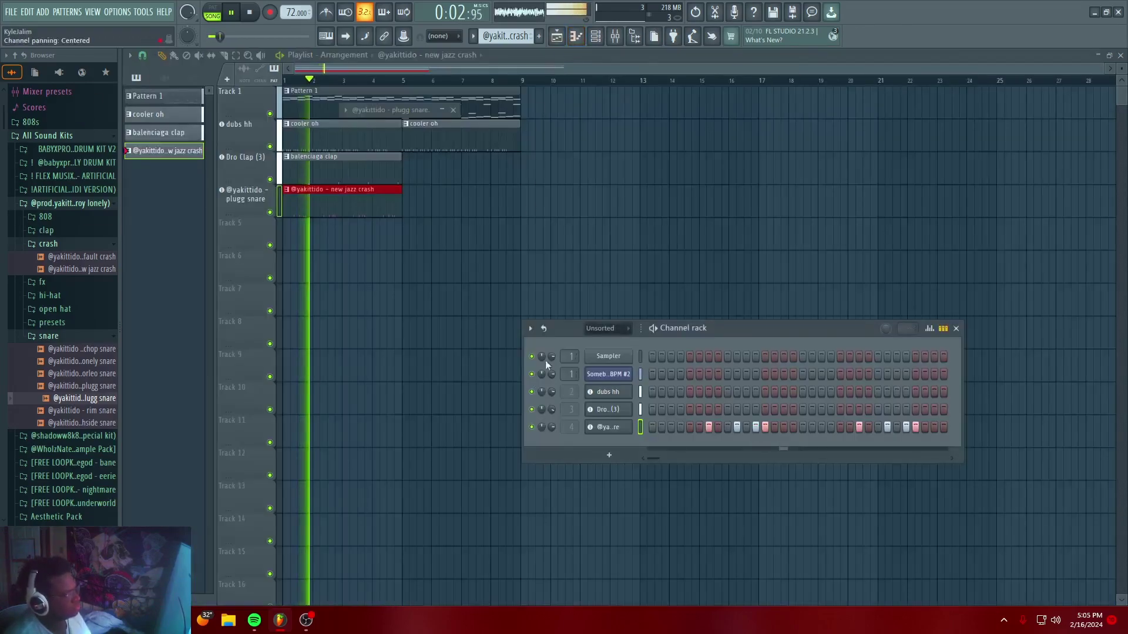
Open the kit's open hat folder in place of the snare folder and adjust the plugg snare channel's volume slightly
click(51, 339)
click(51, 338)
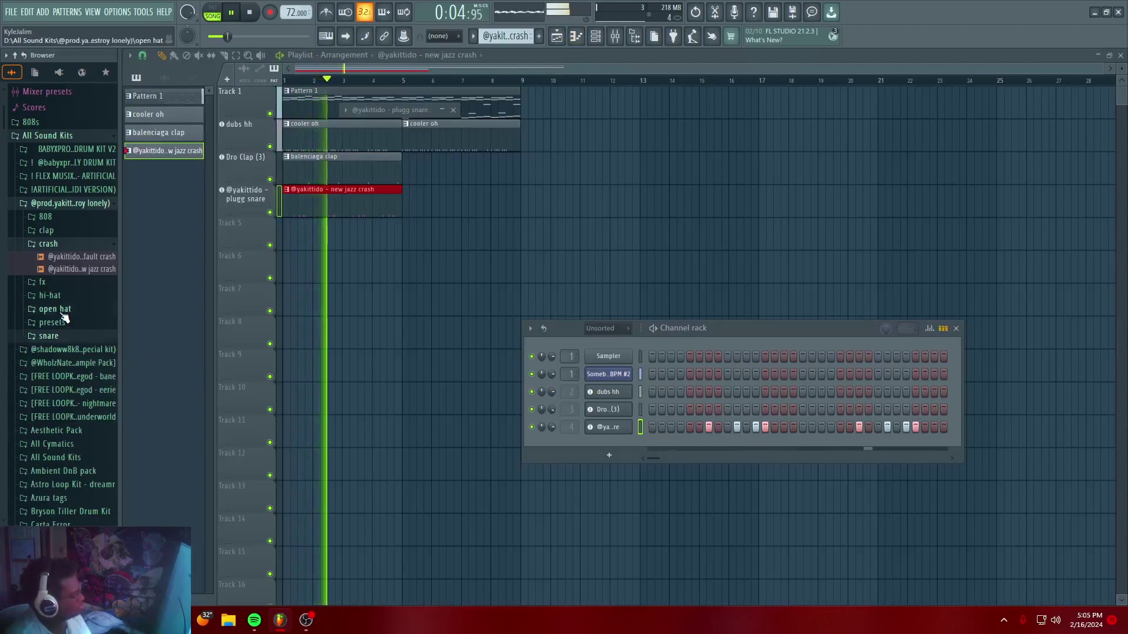
click(58, 310)
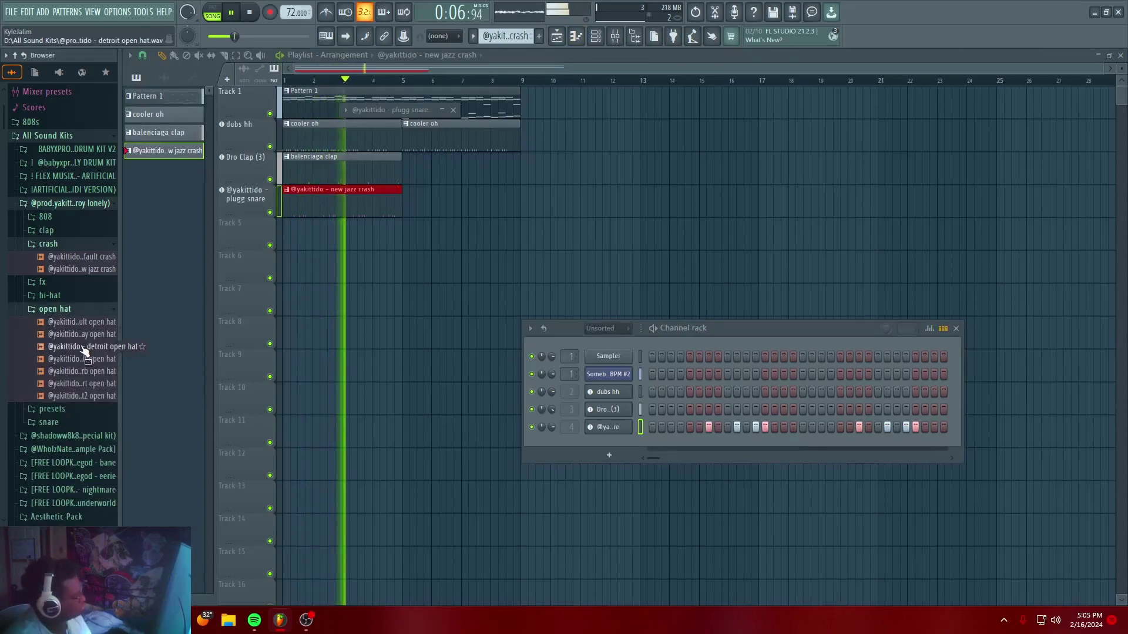
drag(552, 428, 552, 422)
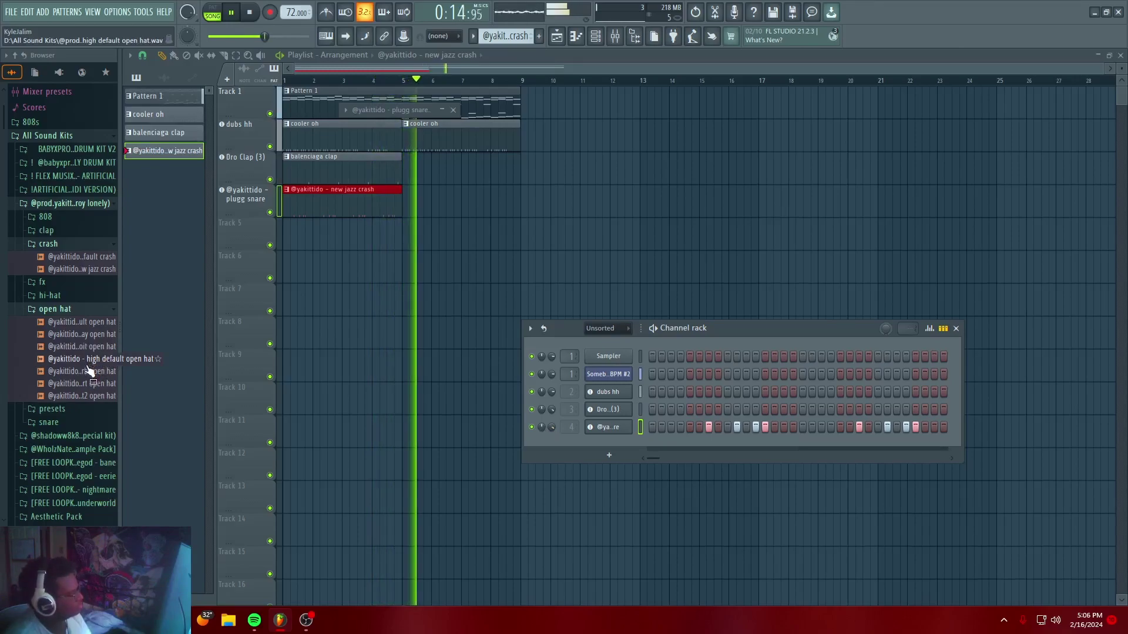
key(space)
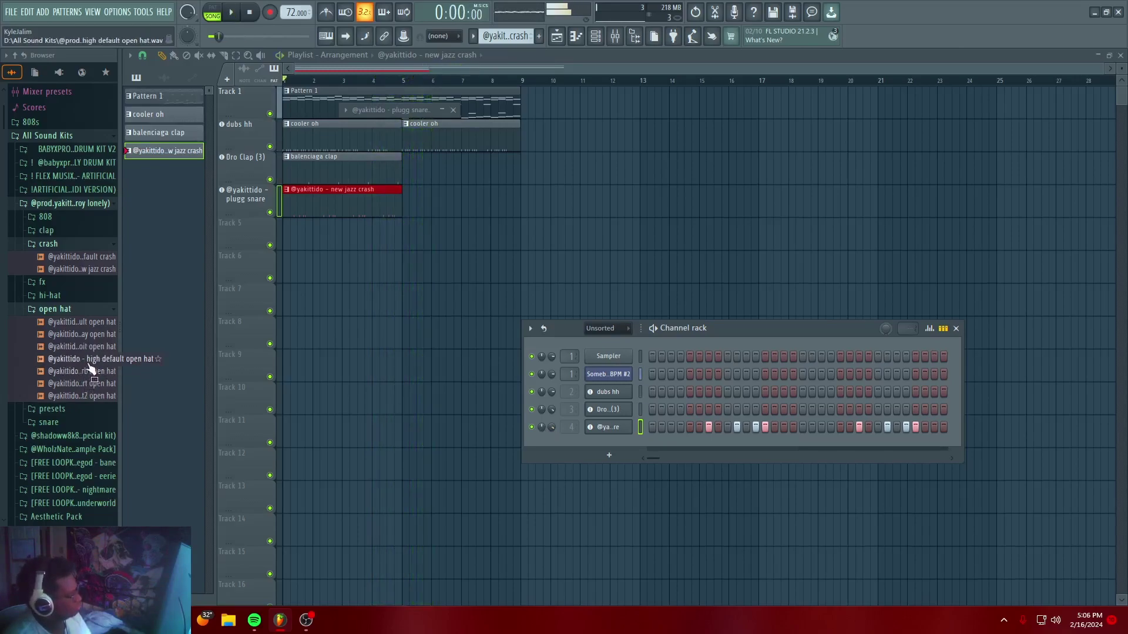
click(85, 376)
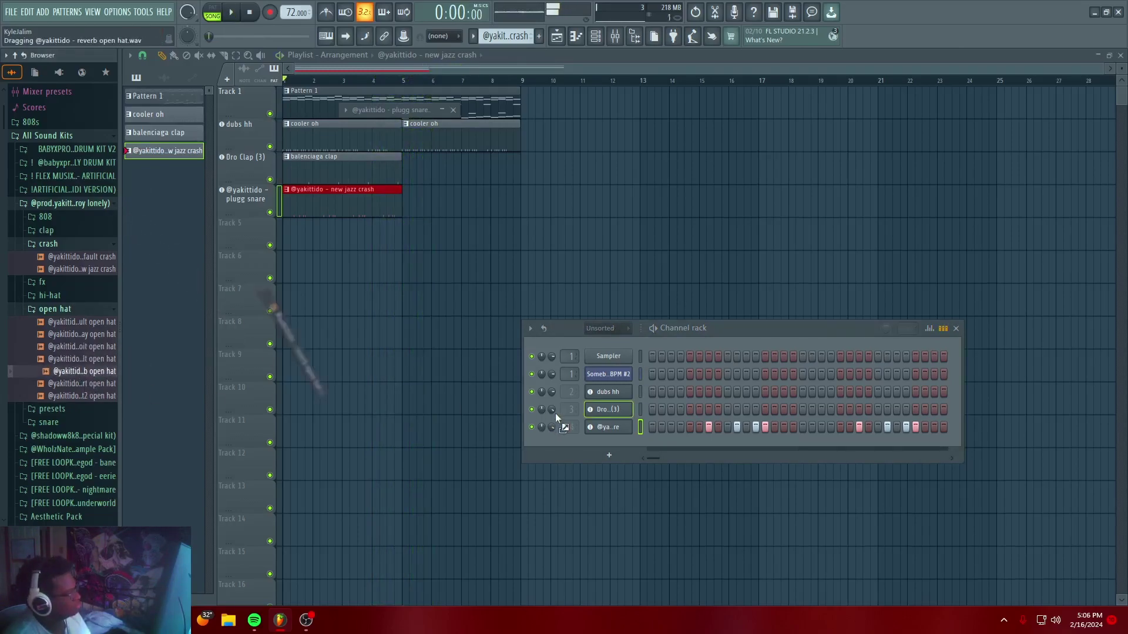
drag(251, 251, 402, 240)
click(611, 336)
click(595, 36)
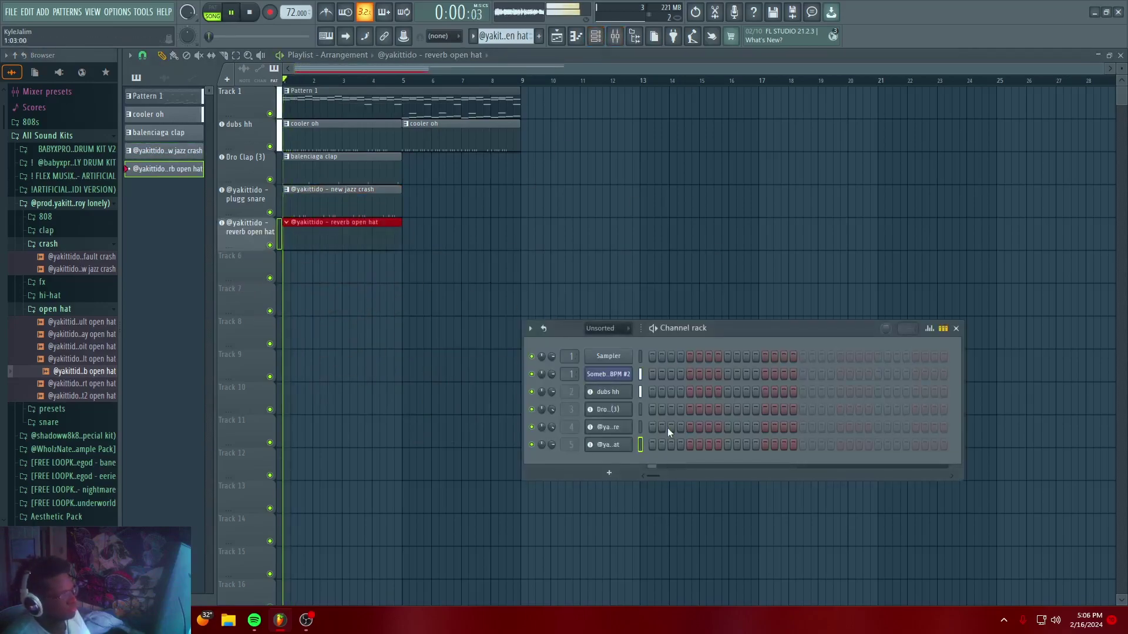
click(689, 444)
click(766, 445)
click(765, 444)
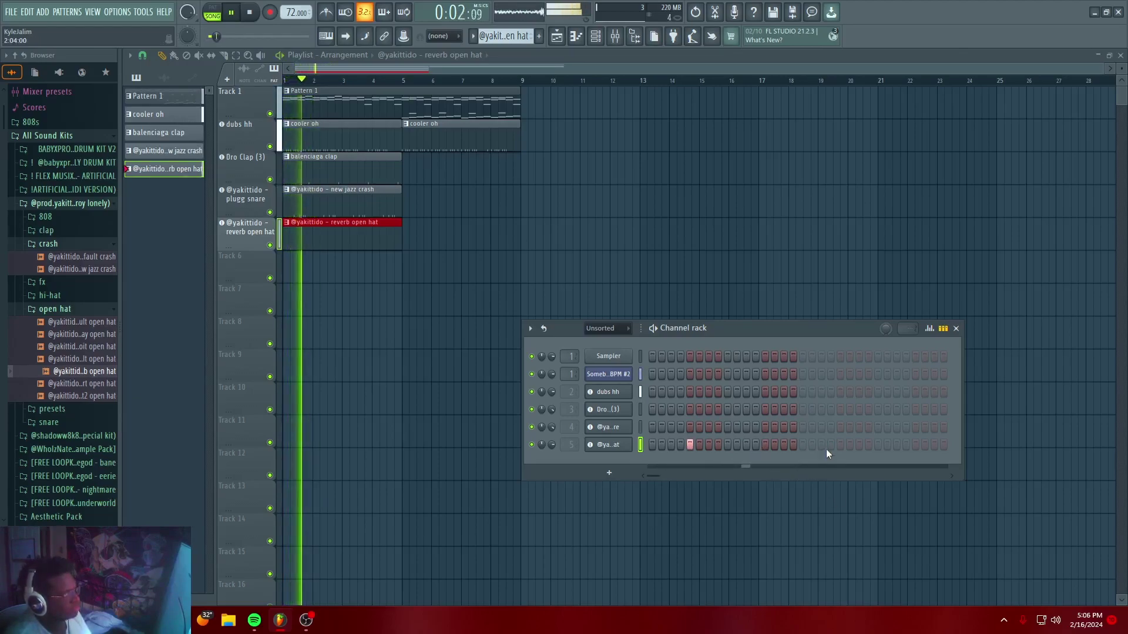
Make the reverb open hat channel cut itself, with its sampler window open
right_click(629, 440)
click(613, 447)
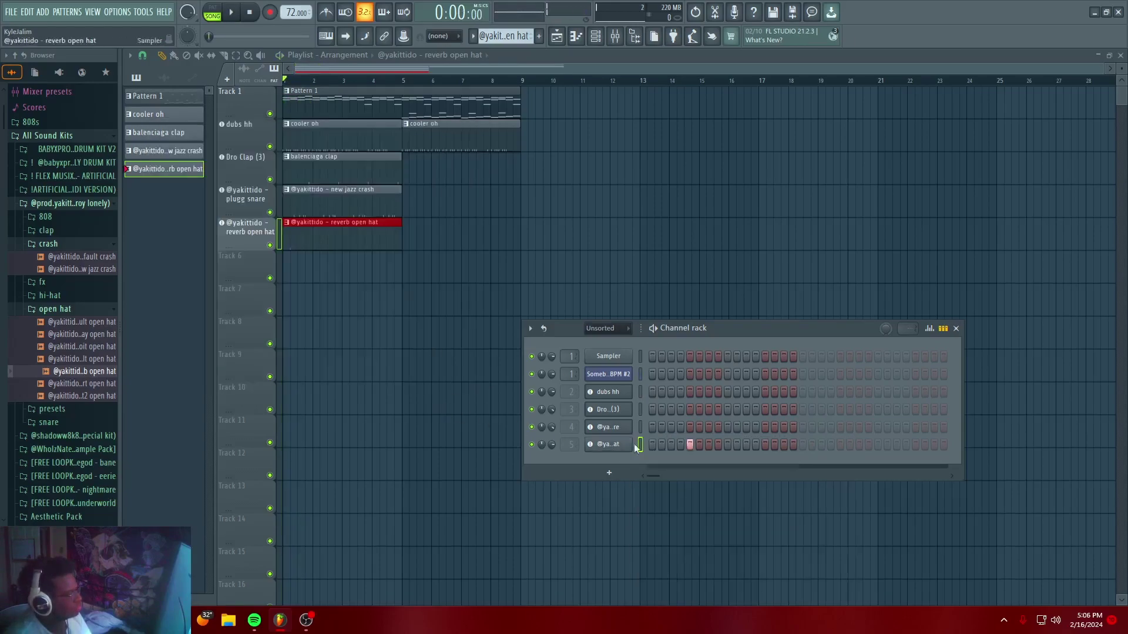
click(621, 448)
right_click(625, 445)
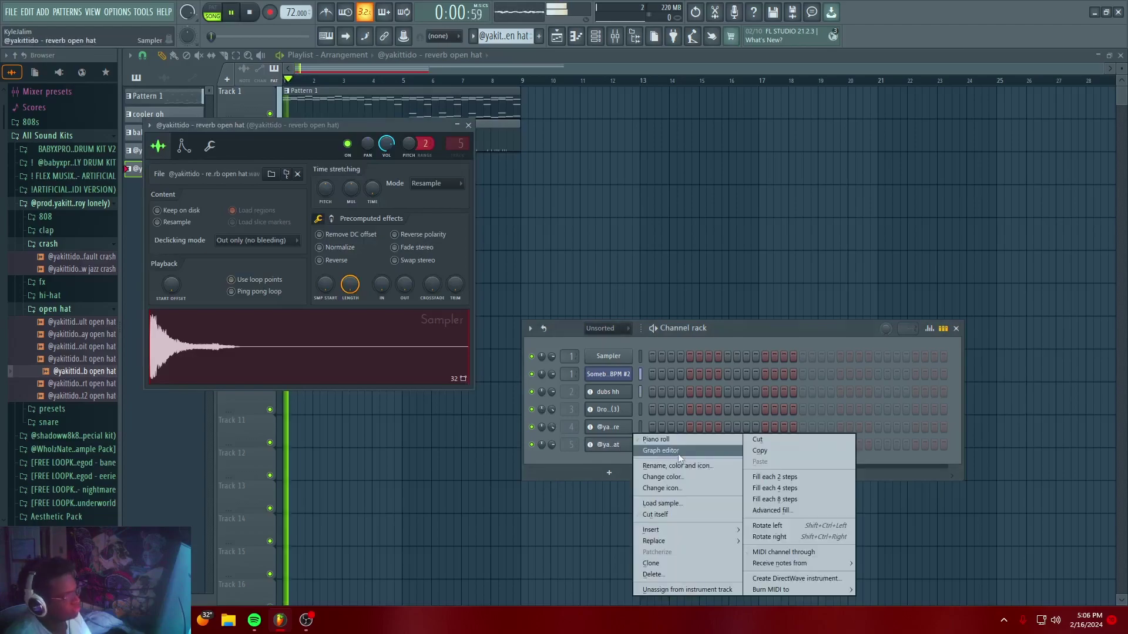
click(664, 514)
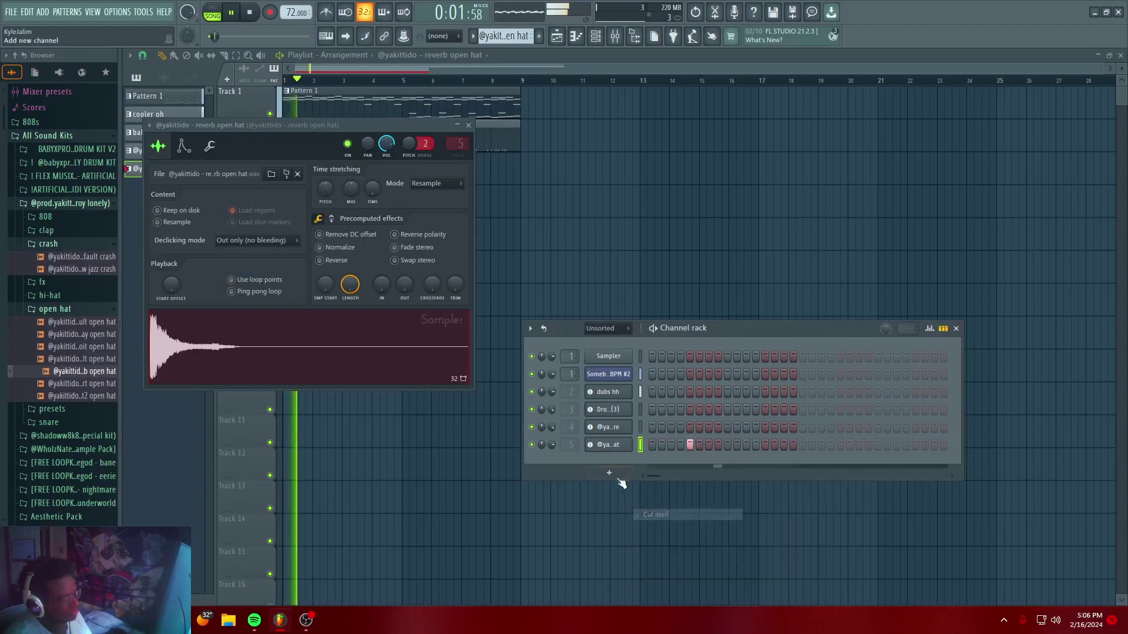
Place reverb open hat hits on steps 13, 21 and 29
click(765, 444)
click(841, 444)
click(915, 445)
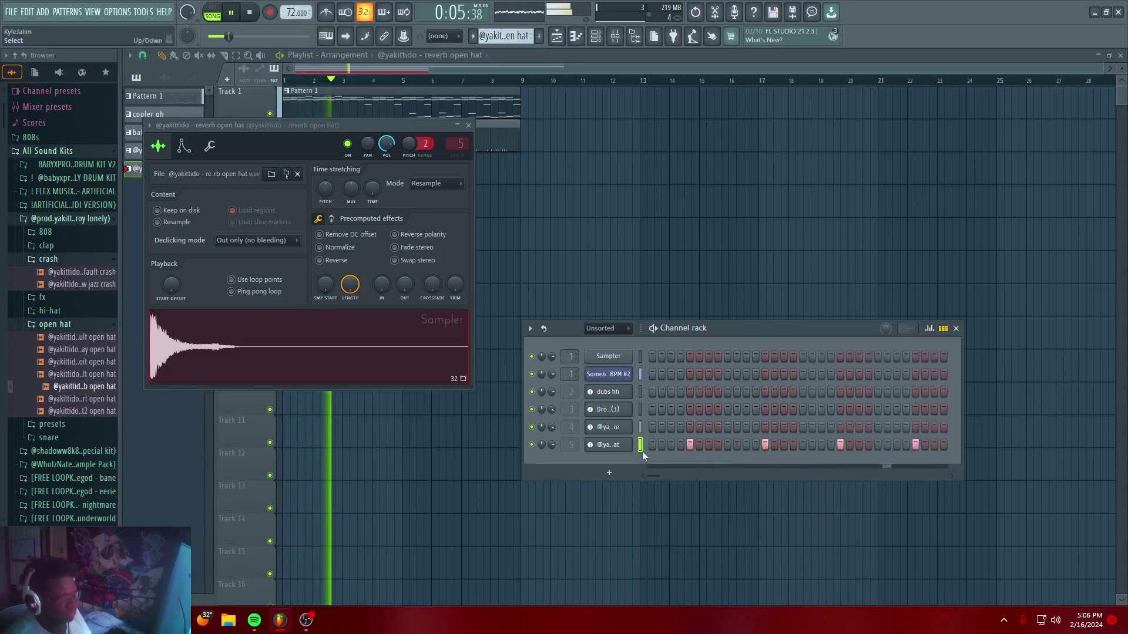
Duplicate the reverb open hat hits from the first two bars into bars 3 and 4 of its piano roll
right_click(608, 445)
click(658, 441)
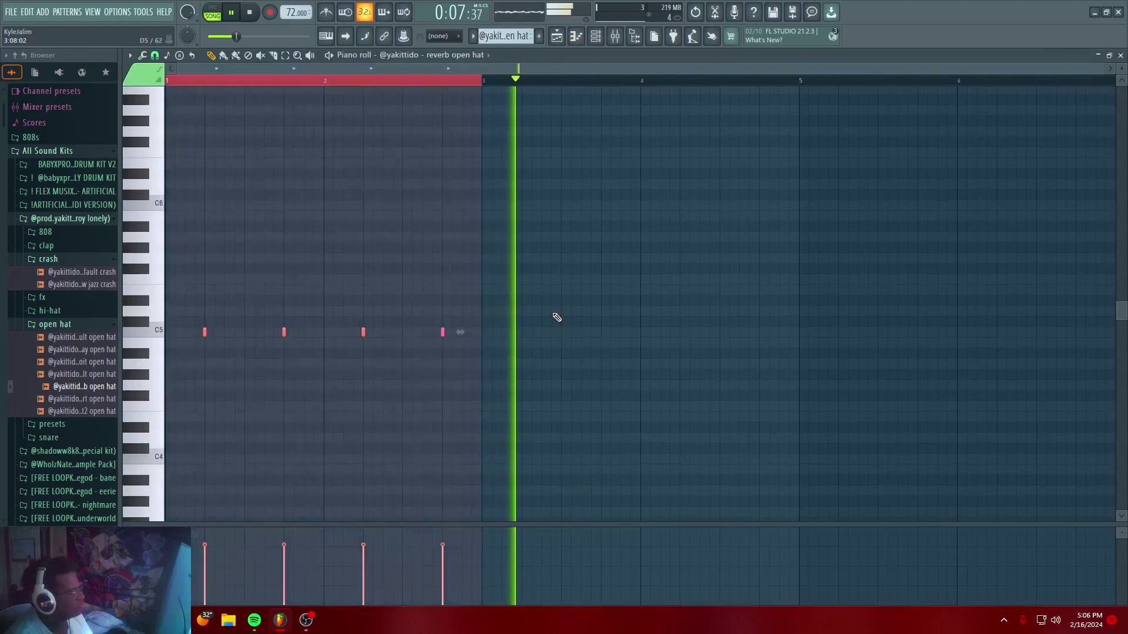
click(500, 267)
right_click(508, 266)
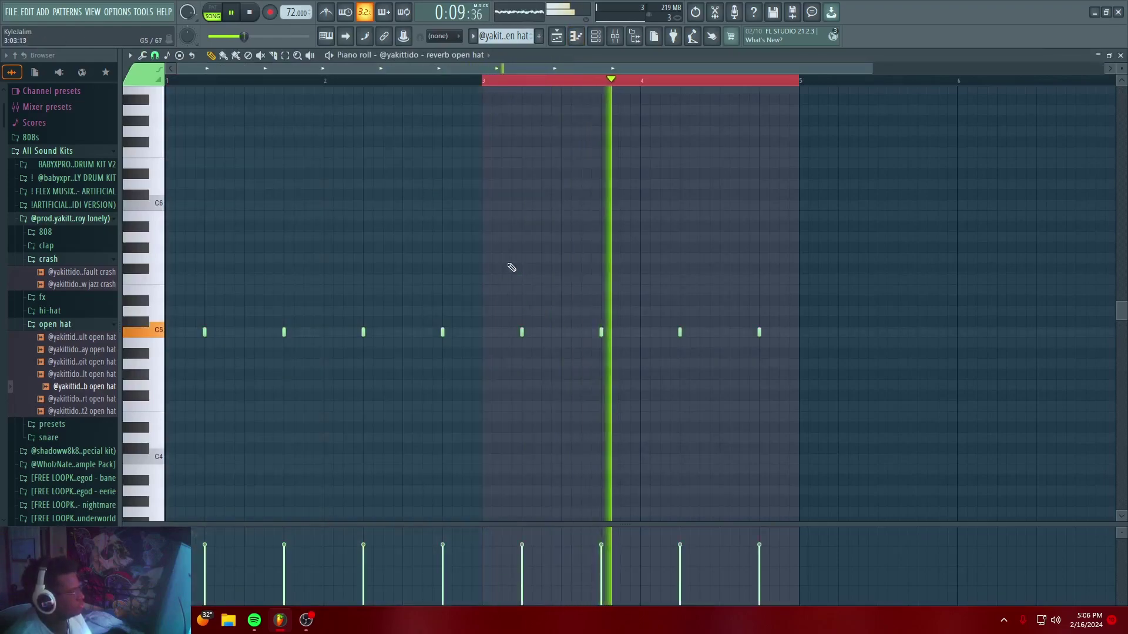
Duplicate the clap, plugg snare and reverb open hat clips on the playlist so the copies start at bar 5
click(594, 38)
click(595, 39)
click(557, 37)
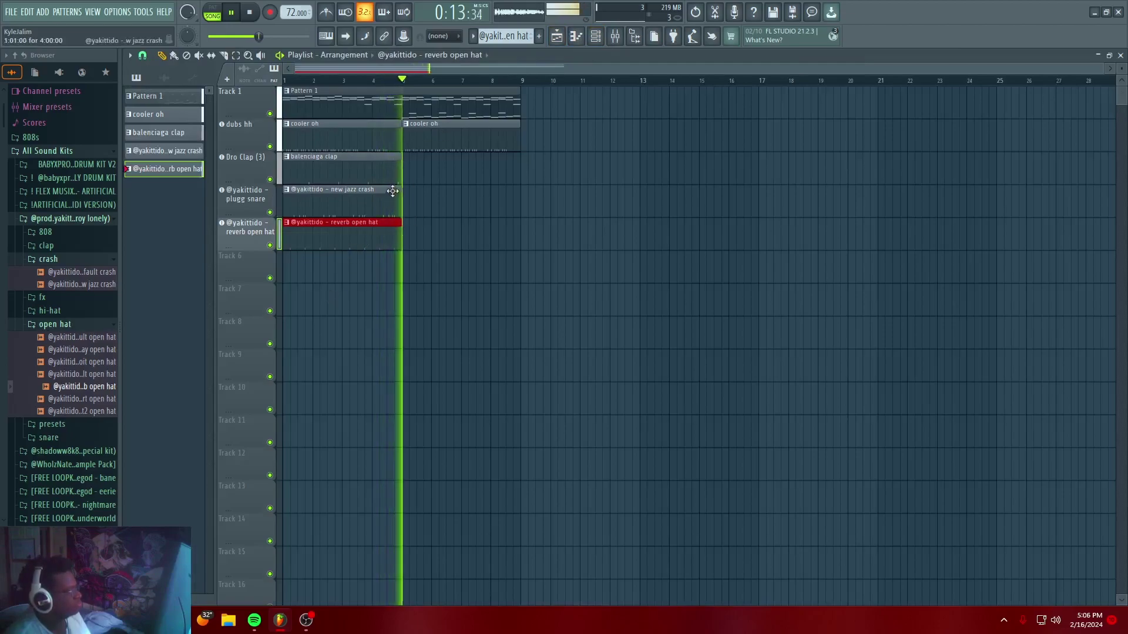
drag(368, 176, 480, 277)
key(ctrl+b)
click(487, 332)
right_click(492, 334)
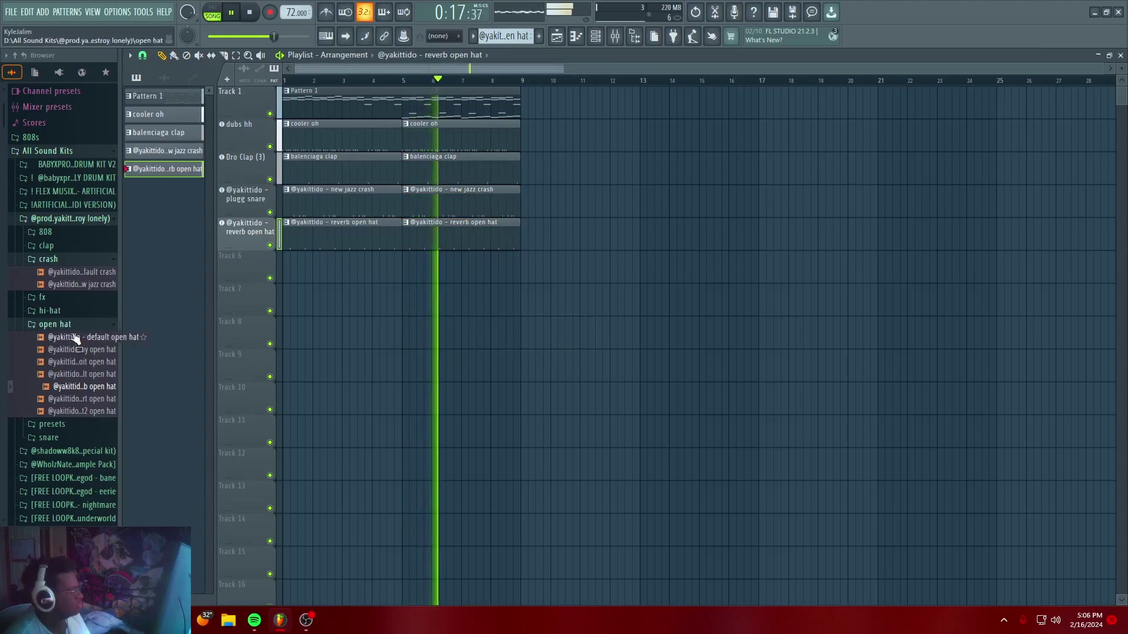
click(615, 36)
drag(303, 182, 304, 193)
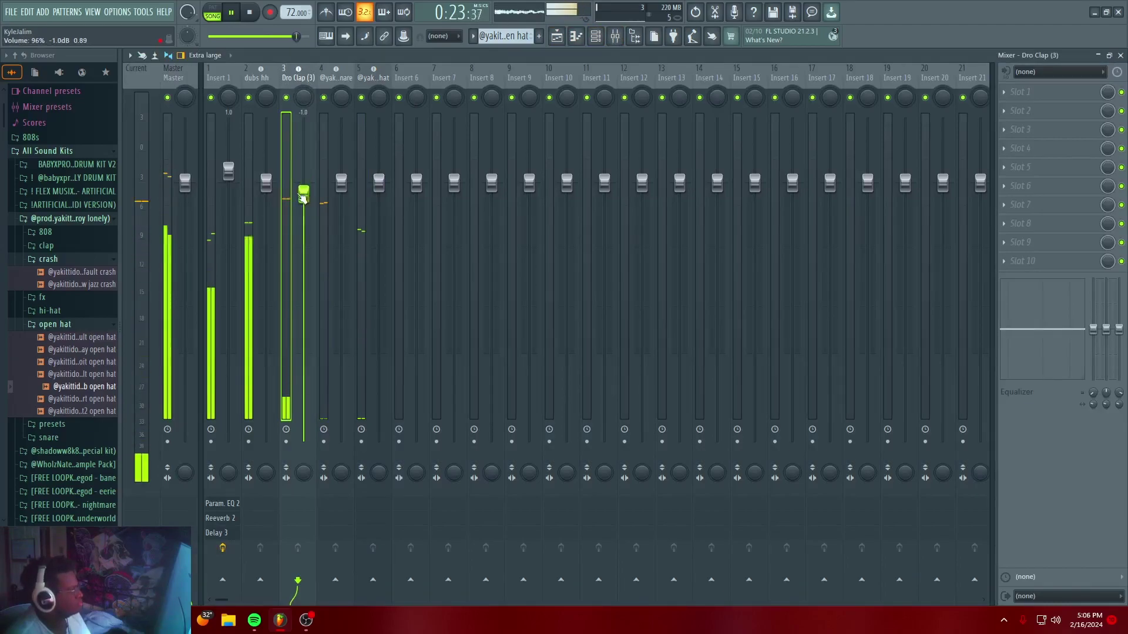
click(58, 247)
key(space)
click(64, 259)
click(67, 272)
click(70, 285)
click(72, 260)
click(73, 273)
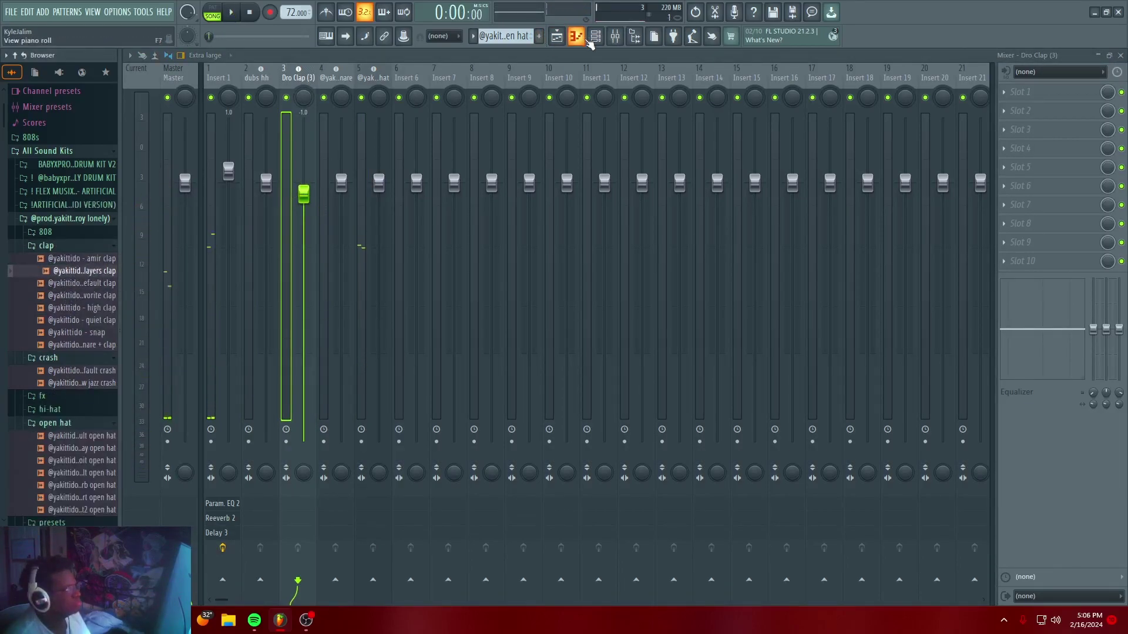
click(588, 42)
key(space)
drag(83, 271, 611, 404)
key(F5)
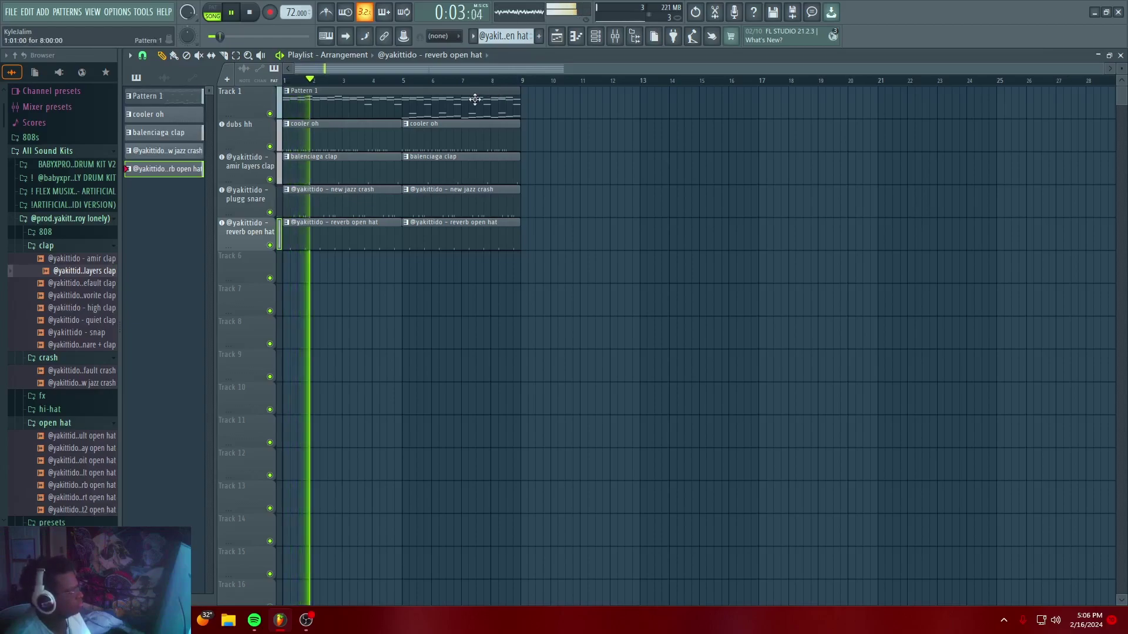
Check the amir layers clap channel's sampler settings and restart playback of the arrangement
key(space)
click(596, 37)
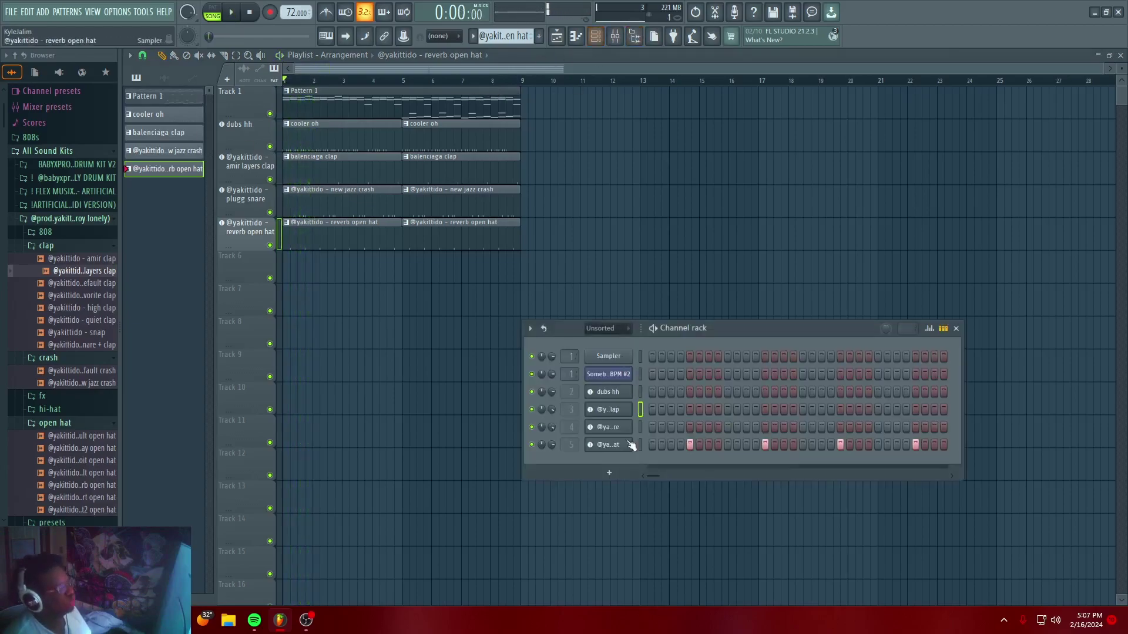
click(609, 410)
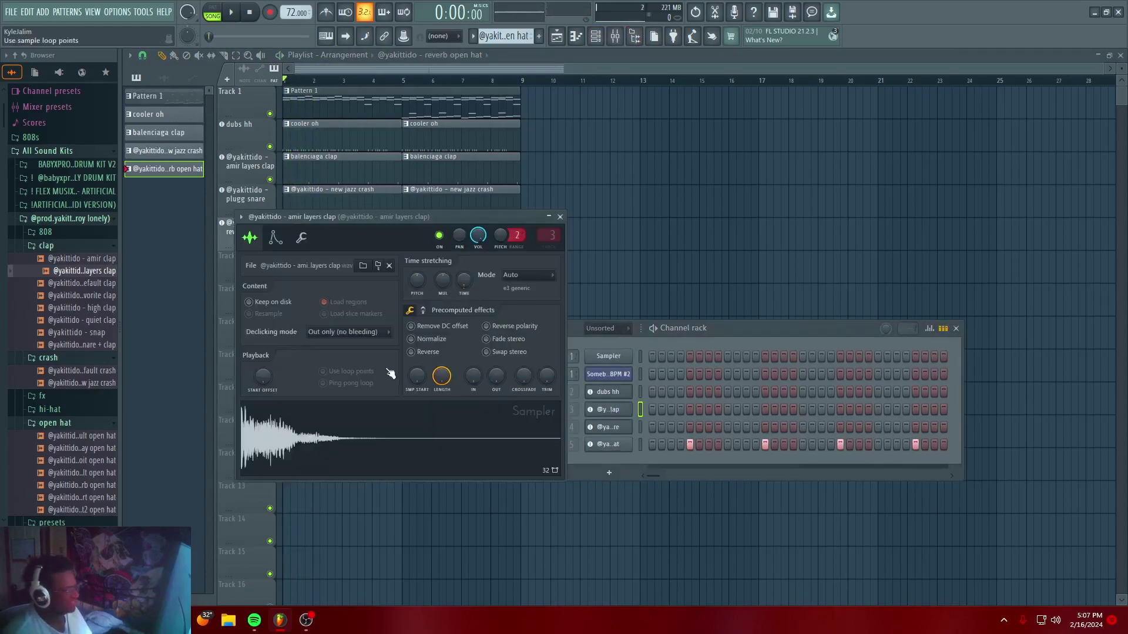
click(549, 219)
key(space)
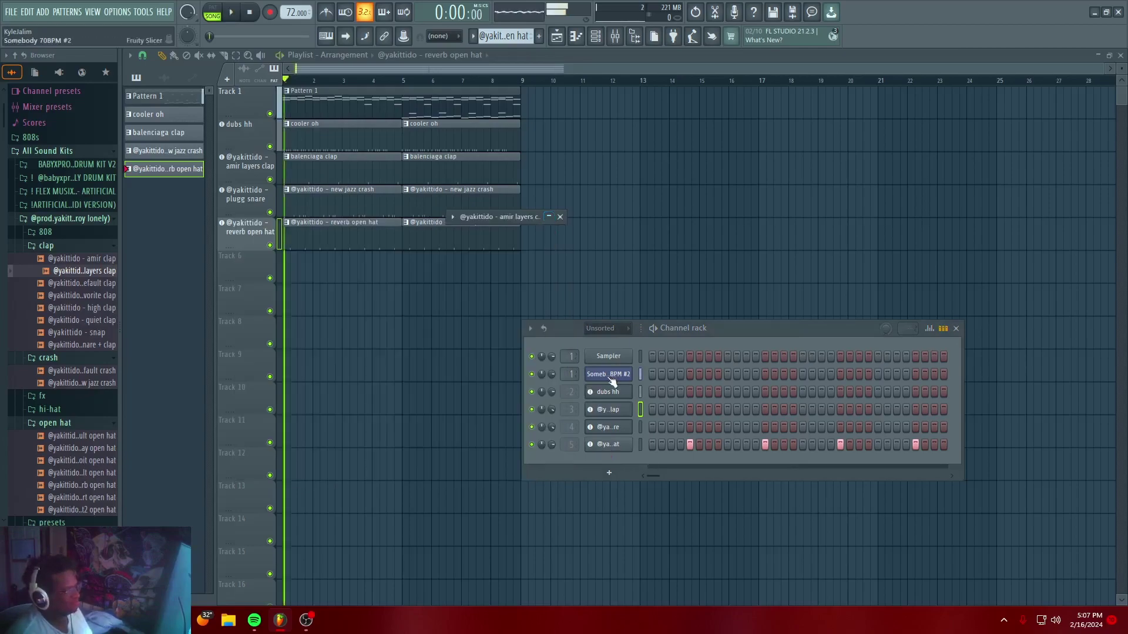
Open the amir layers clap channel's piano roll with its hits in the balenciaga clap pattern
right_click(602, 410)
click(614, 412)
right_click(614, 411)
click(656, 408)
scroll(423, 169, down, 4)
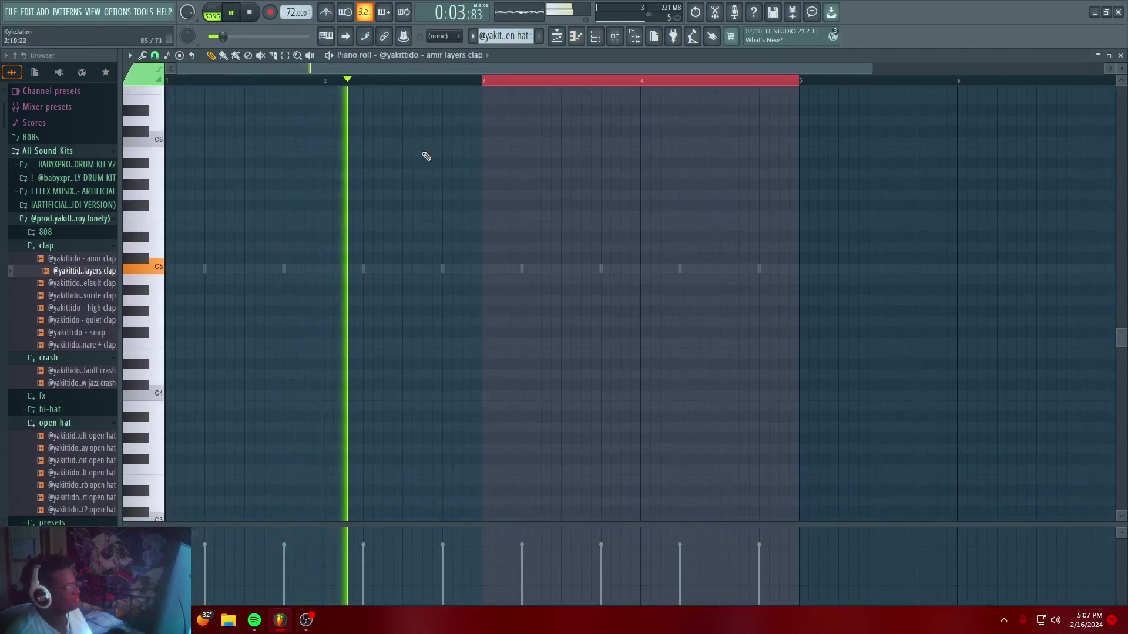
scroll(507, 34, up, 1)
scroll(507, 34, down, 1)
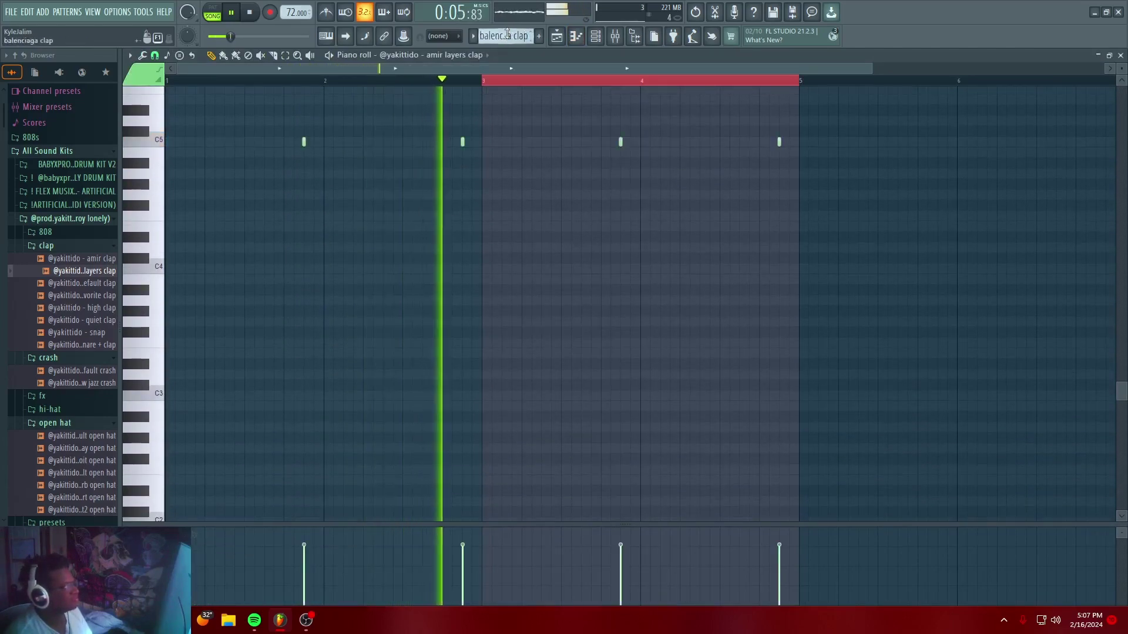
Clear the time selection over bars 3 and 4 in the clap's piano roll and play from the start
key(space)
key(space)
click(497, 81)
click(497, 81)
double_click(495, 81)
drag(495, 81, 80, 121)
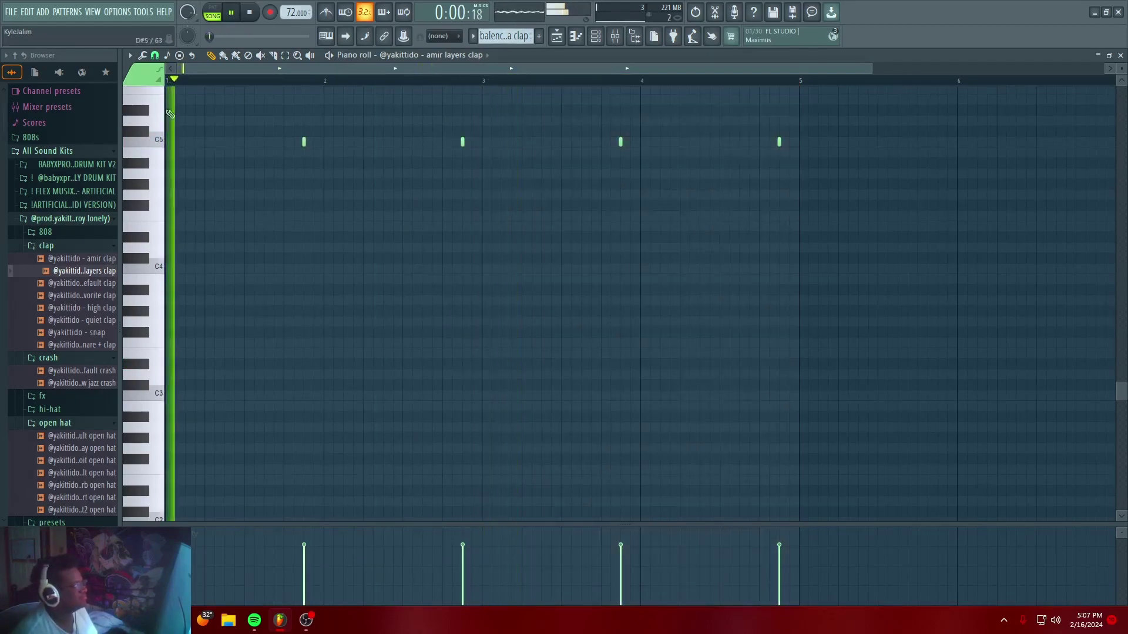
click(597, 37)
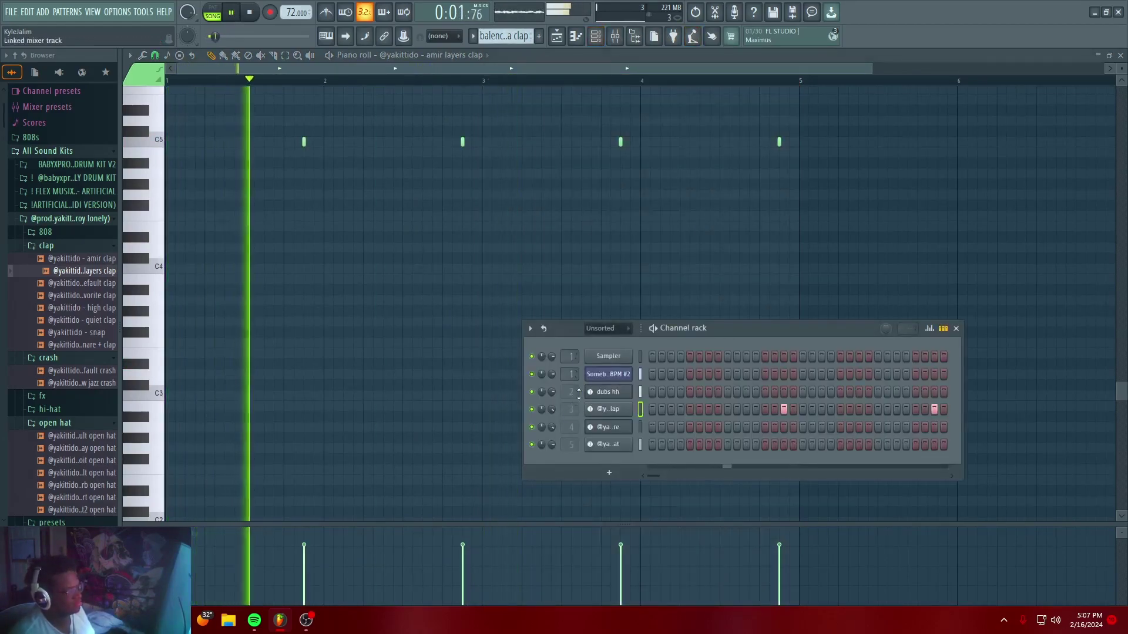
key(space)
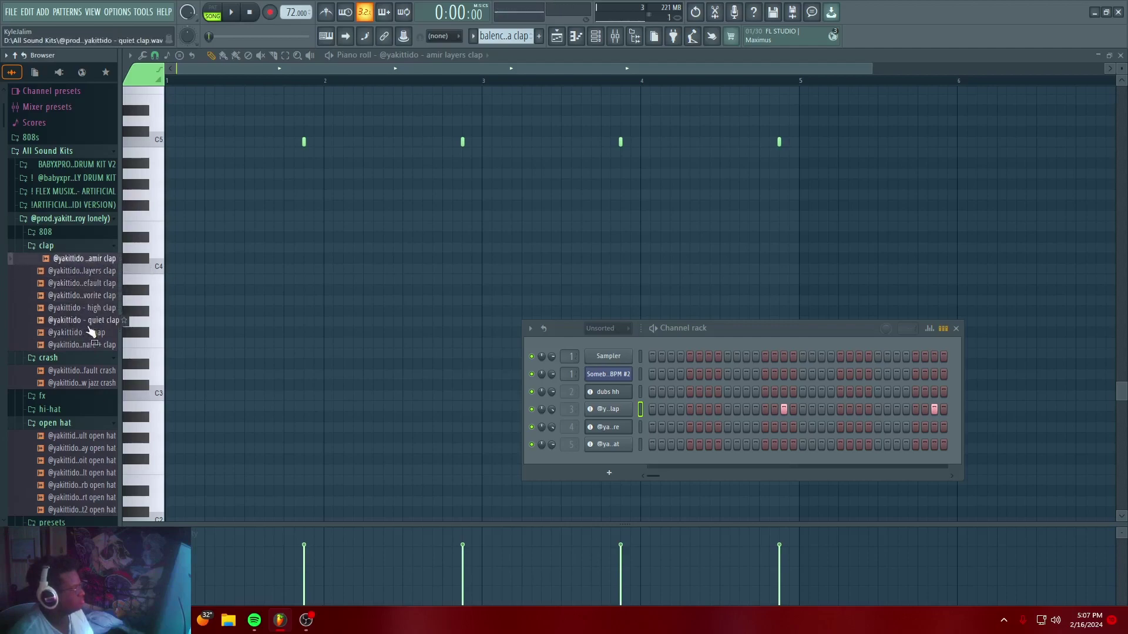
drag(89, 328, 156, 359)
drag(615, 410, 615, 410)
key(space)
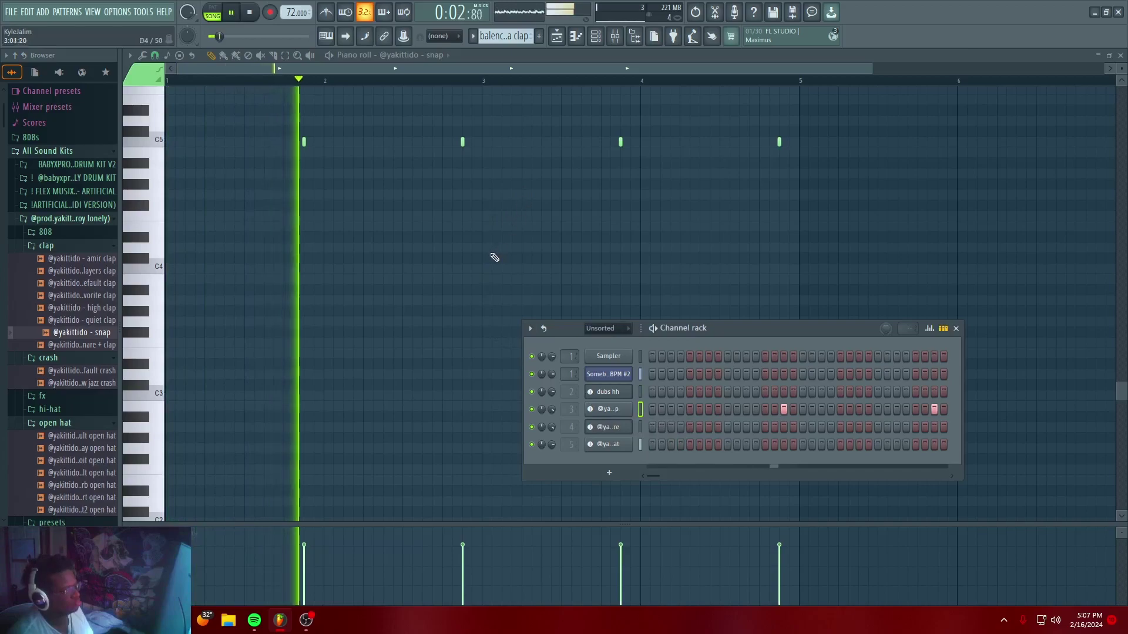
key(space)
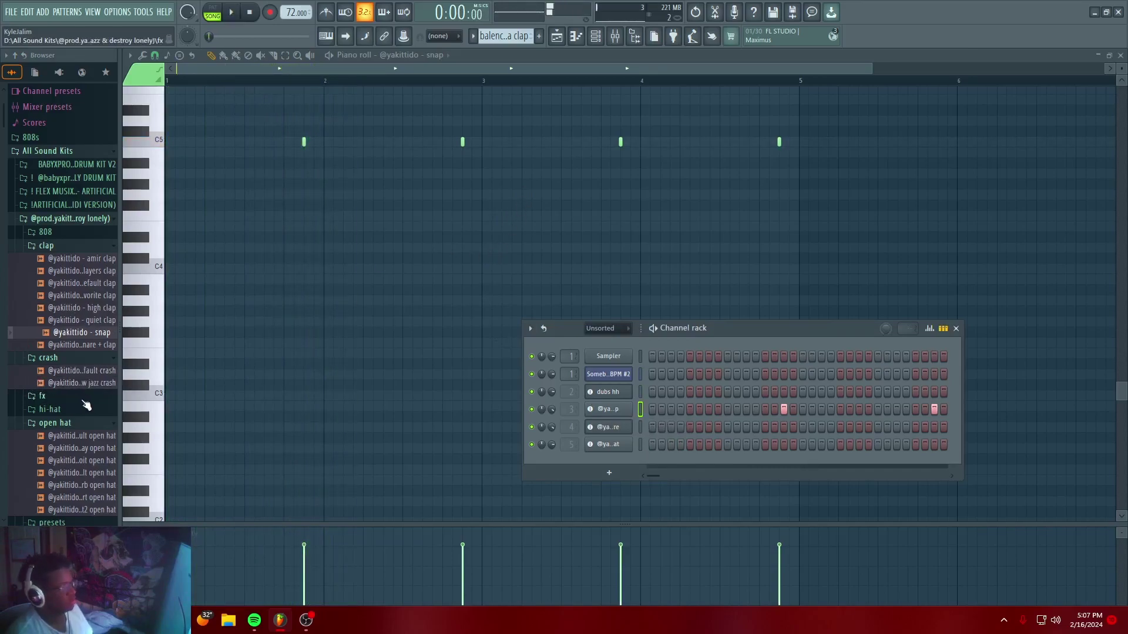
Browse through the other sound kits to find an alternative clap sample
scroll(65, 352, down, 3)
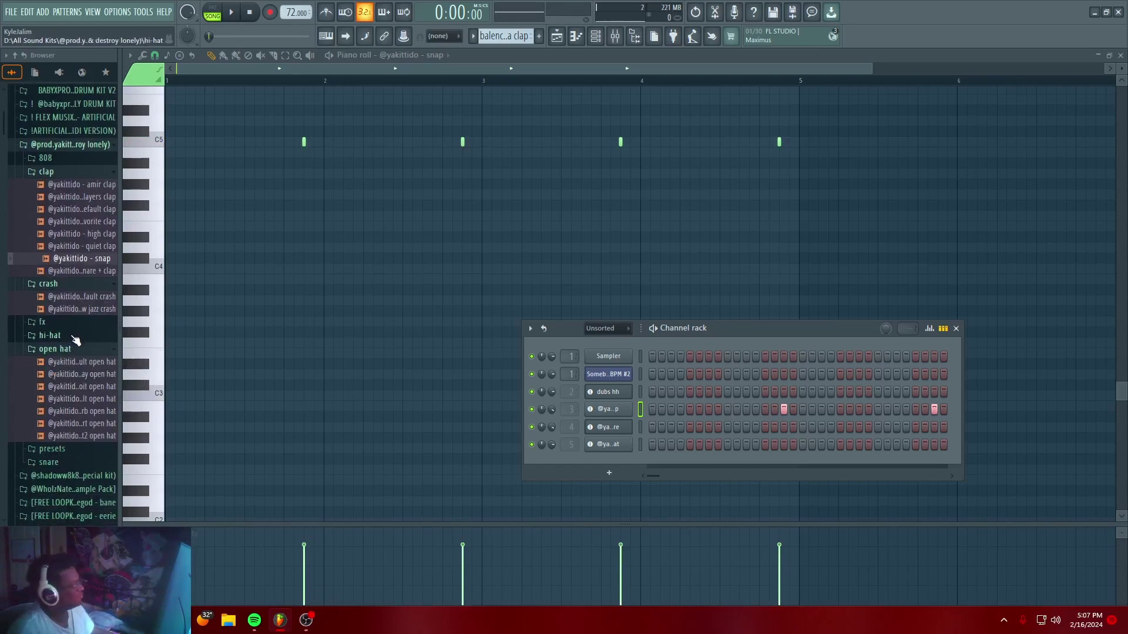
scroll(77, 337, down, 8)
click(70, 237)
click(69, 230)
click(70, 230)
scroll(54, 306, down, 15)
scroll(59, 329, down, 15)
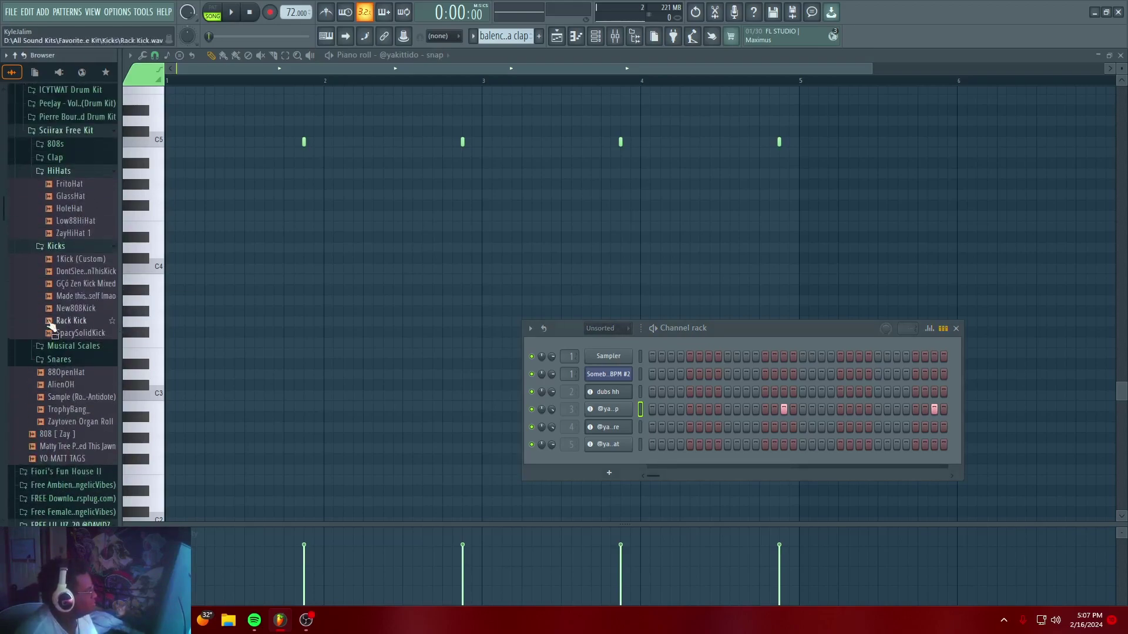
click(47, 408)
scroll(59, 399, down, 20)
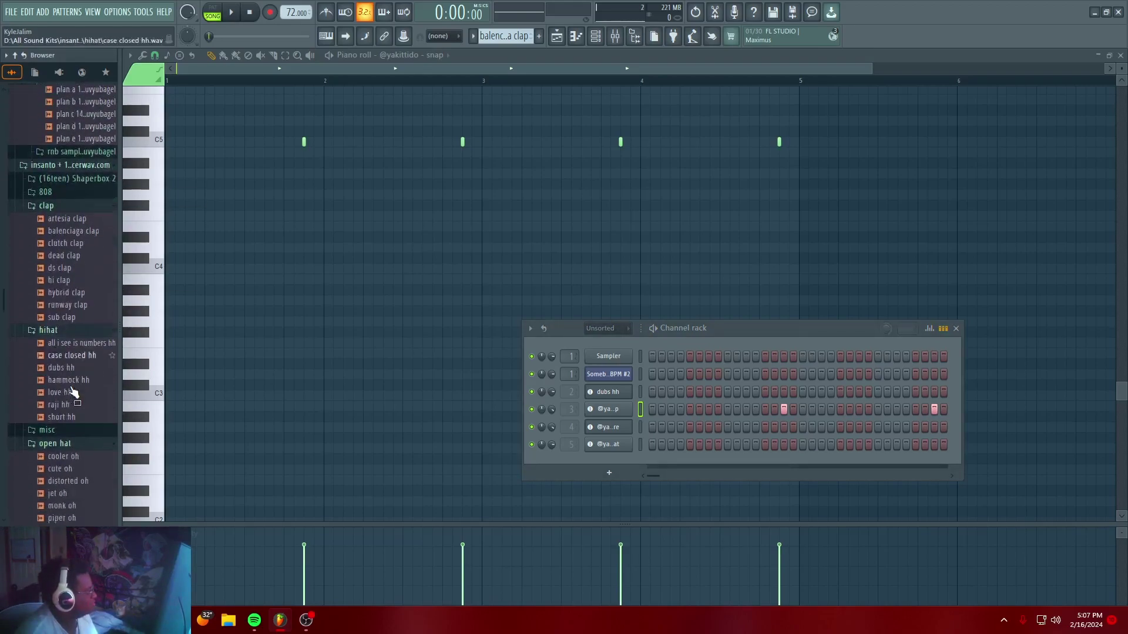
scroll(76, 383, down, 4)
click(71, 379)
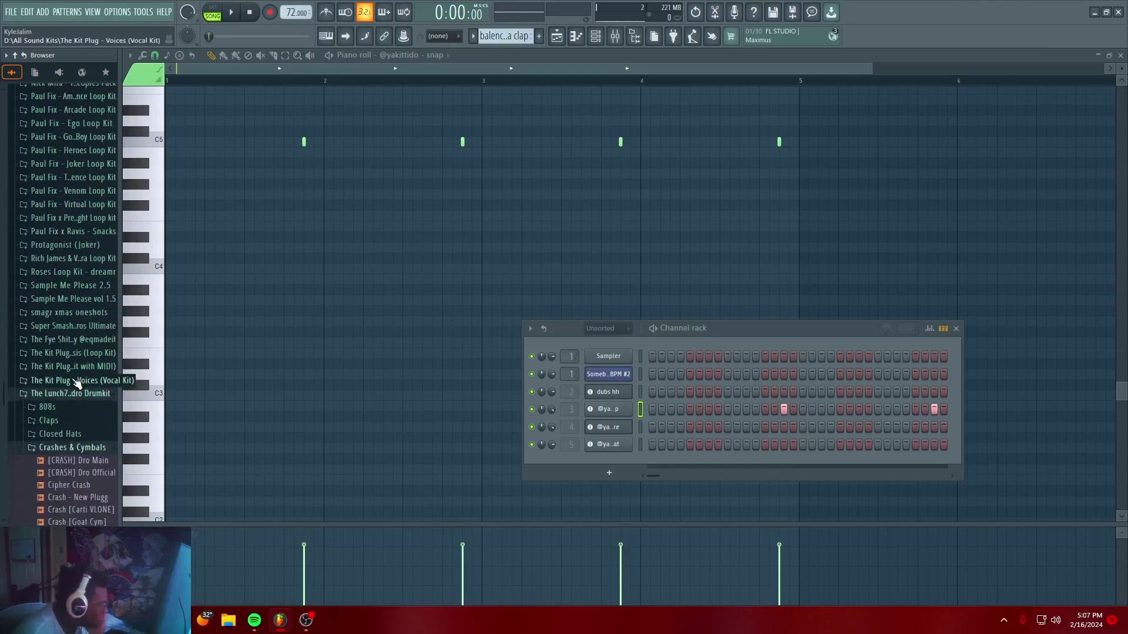
Audition claps from the Lunch7 Dro drumkit, load Clap(Dro) onto the clap channel and listen to it in the arrangement
scroll(67, 385, down, 3)
click(56, 273)
click(78, 327)
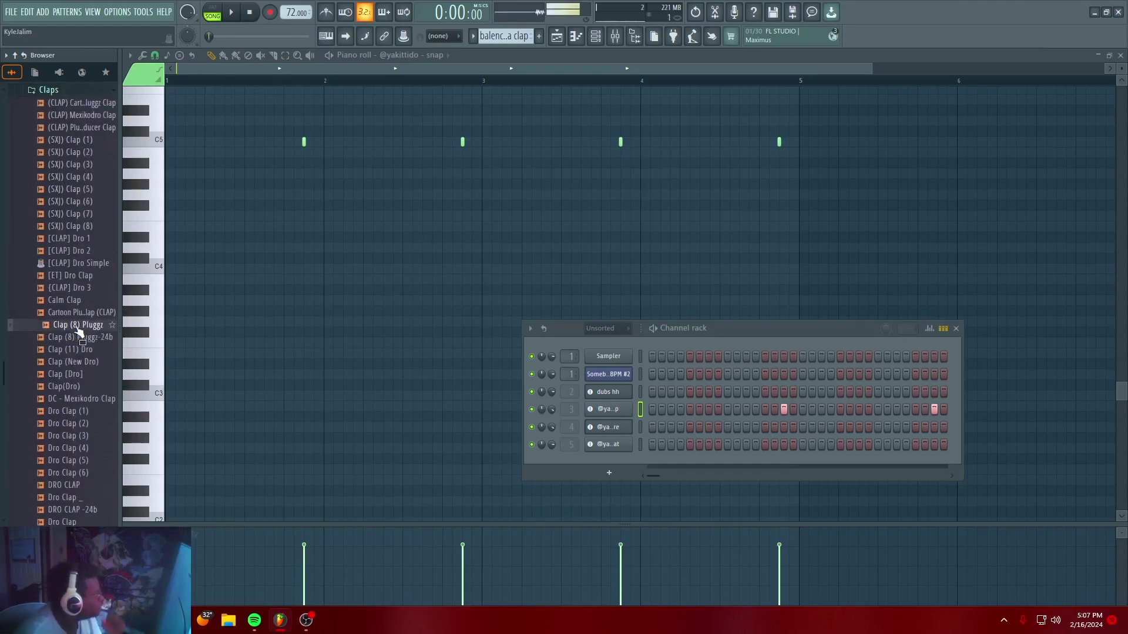
click(74, 363)
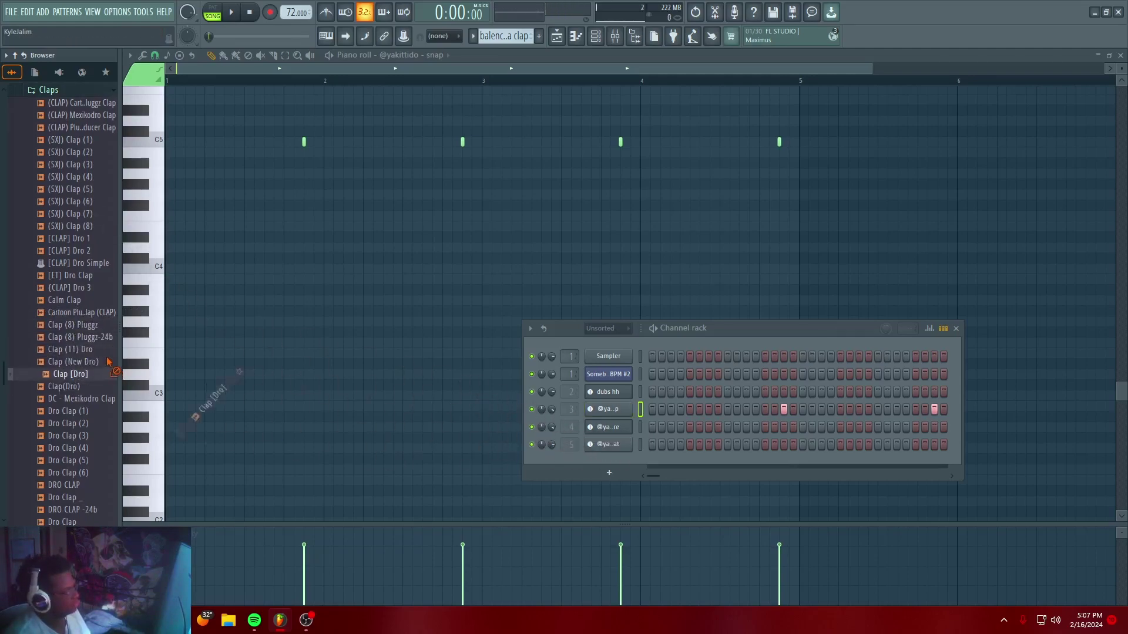
drag(639, 401, 641, 408)
key(space)
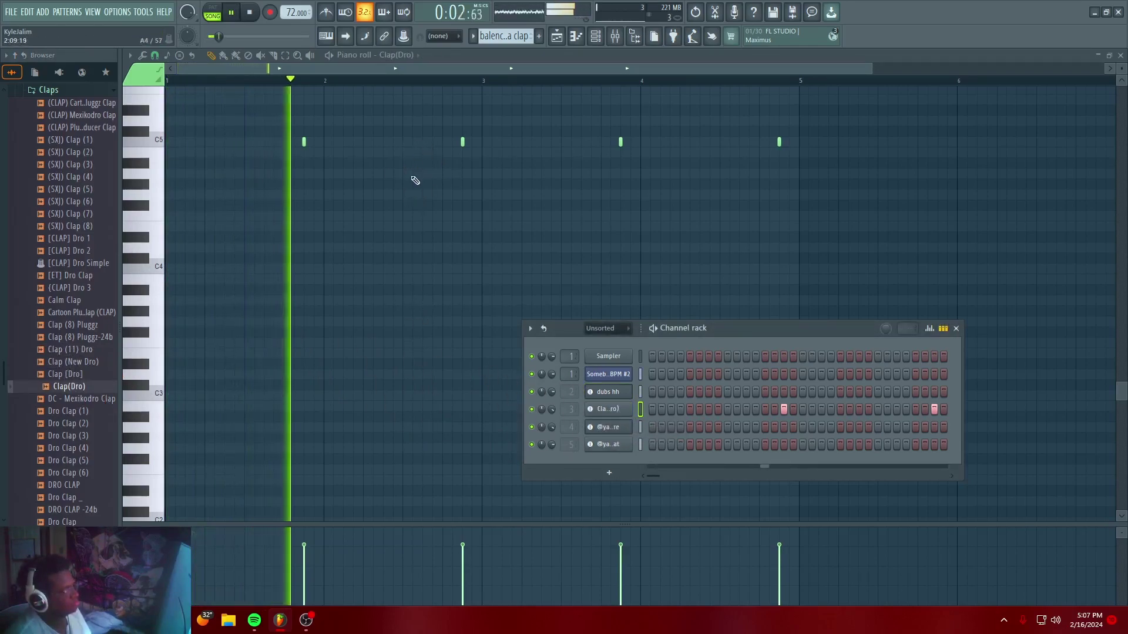
key(space)
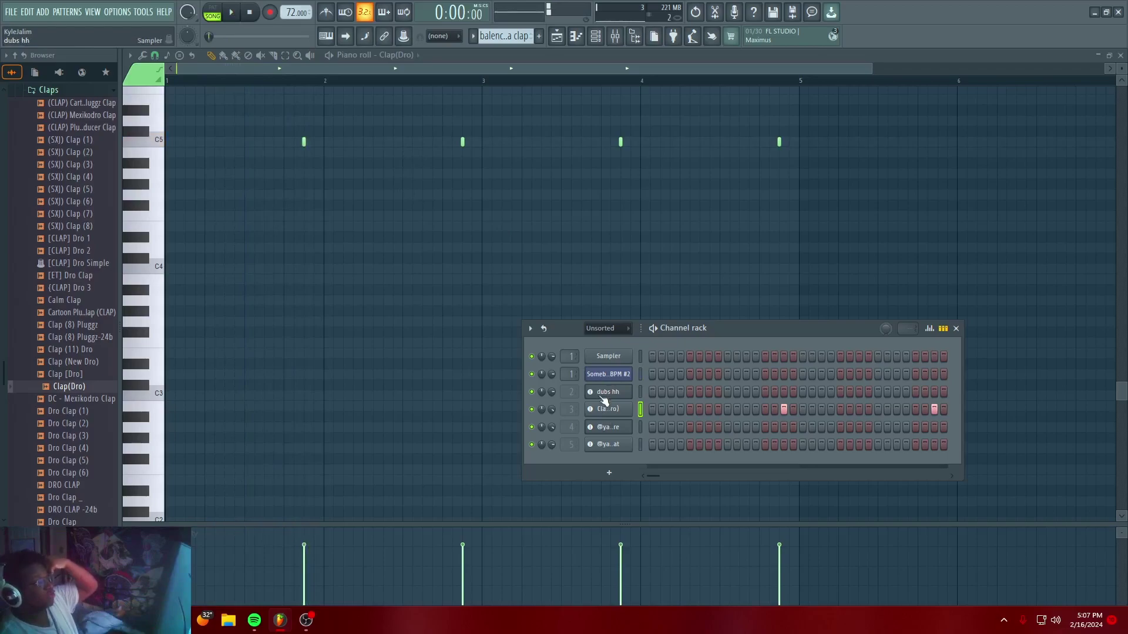
Check the Clap(Dro) channel's sampler and mixer track, and play the arrangement from the playlist
click(607, 409)
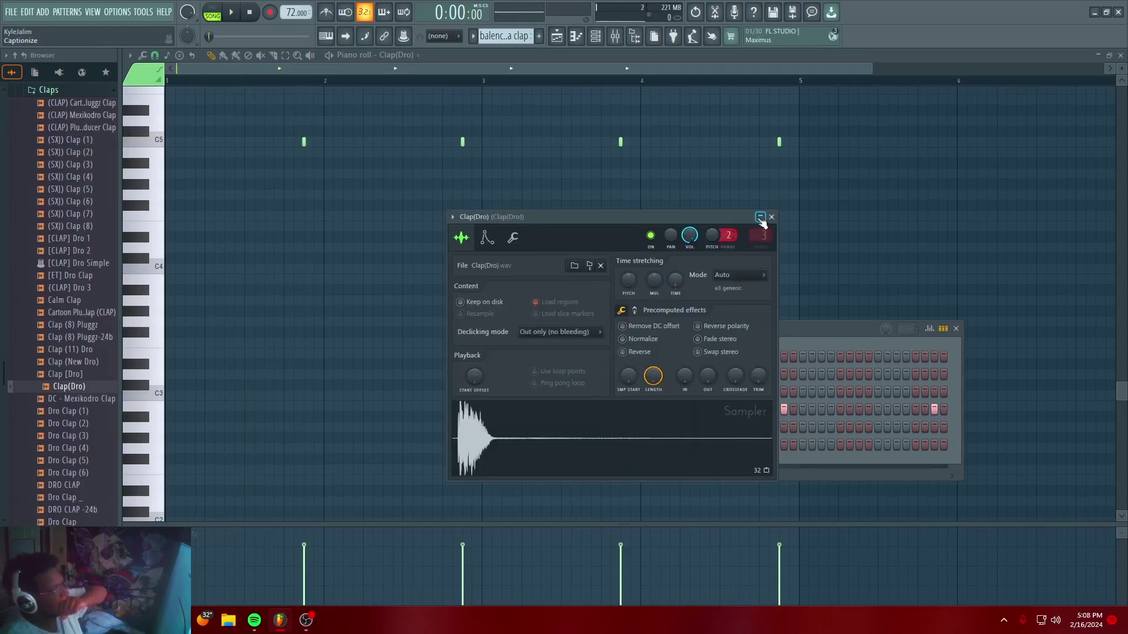
click(760, 217)
click(614, 36)
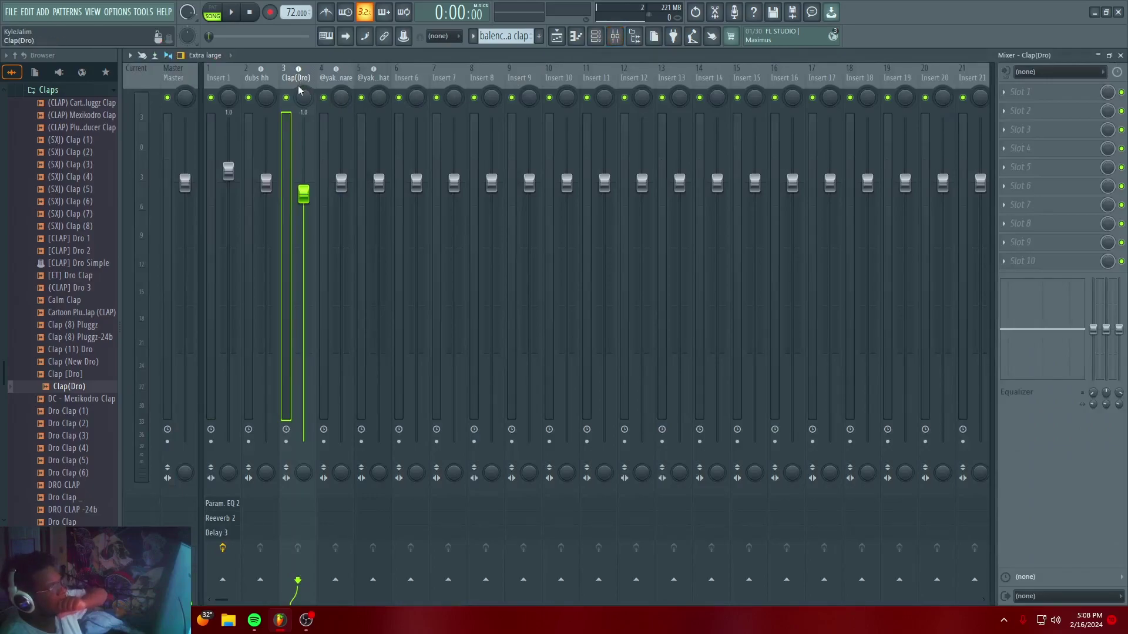
click(557, 37)
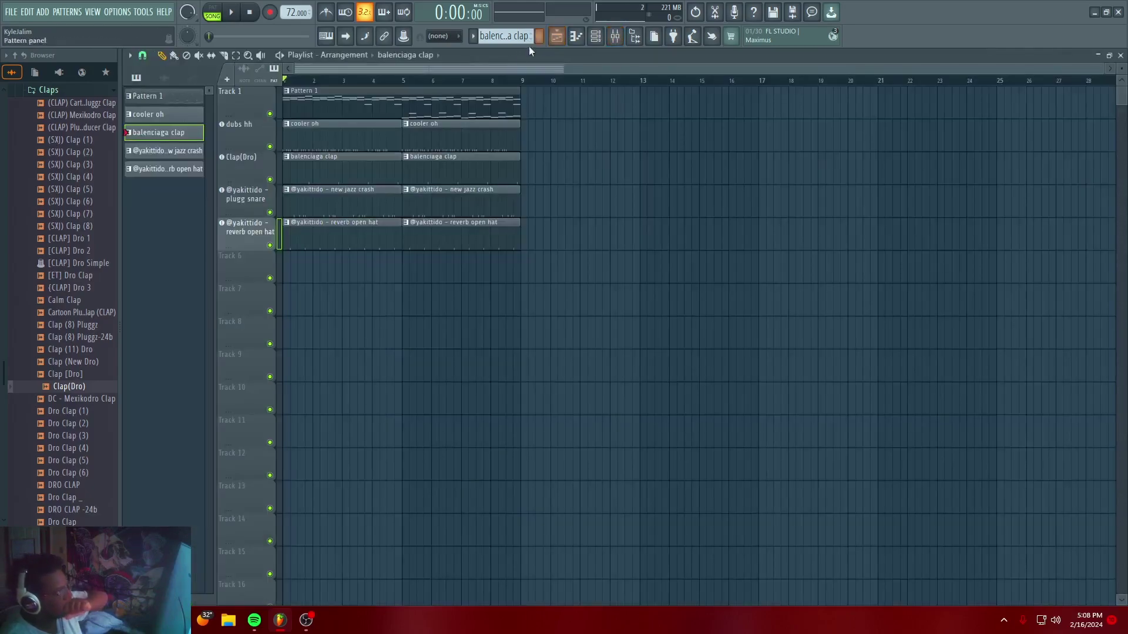
key(space)
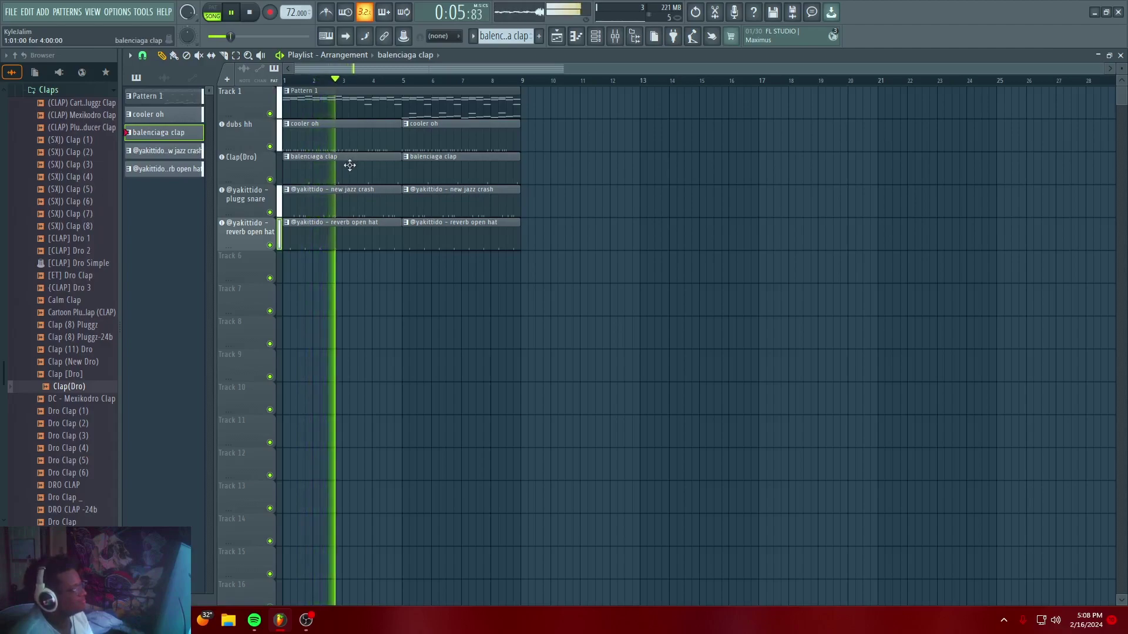
scroll(91, 244, up, 1)
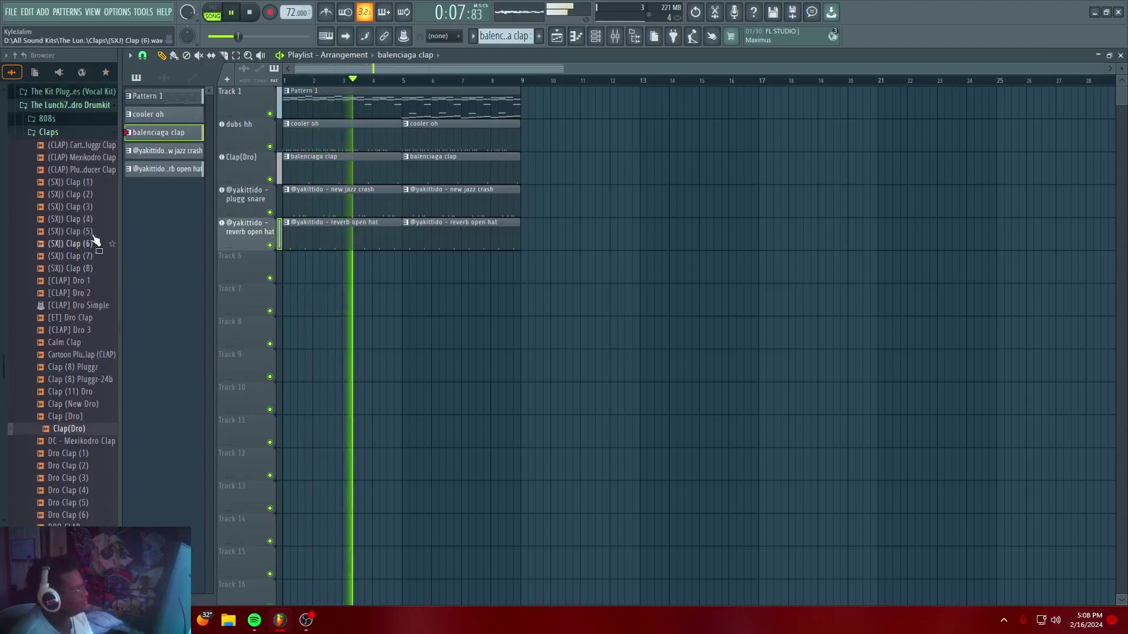
scroll(91, 244, up, 2)
key(space)
Open the Clap(Dro) channel's piano roll and examine the clap hit in bar 1 up close
key(F6)
right_click(604, 414)
click(664, 417)
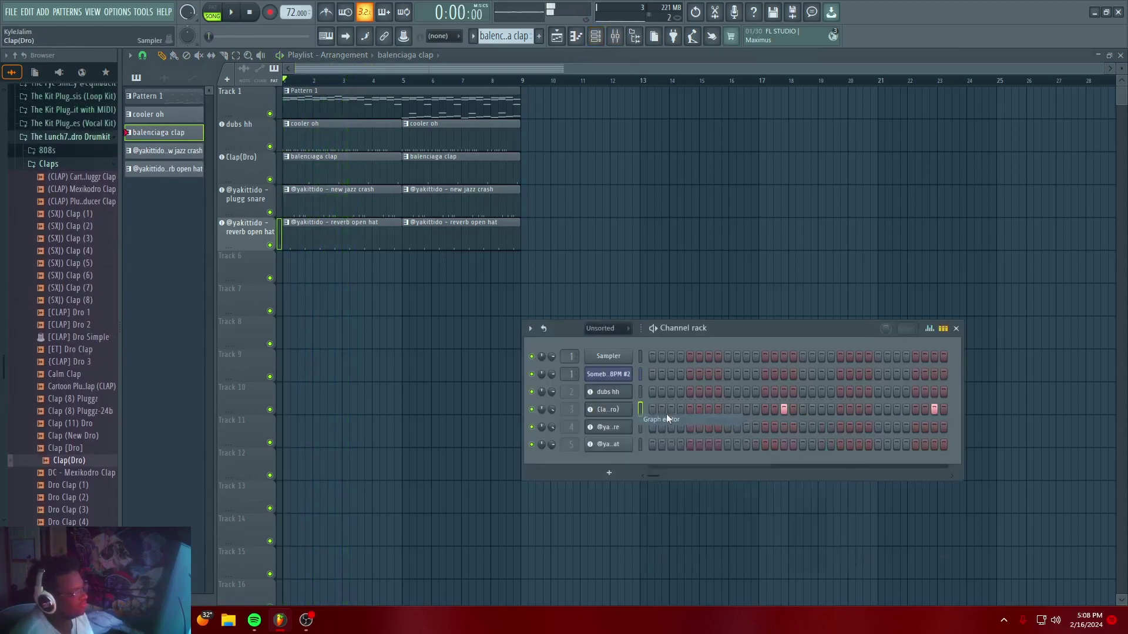
right_click(608, 411)
click(652, 409)
right_click(609, 407)
click(664, 407)
key(space)
key(space)
scroll(298, 215, up, 3)
scroll(296, 80, up, 3)
scroll(300, 82, up, 3)
key(space)
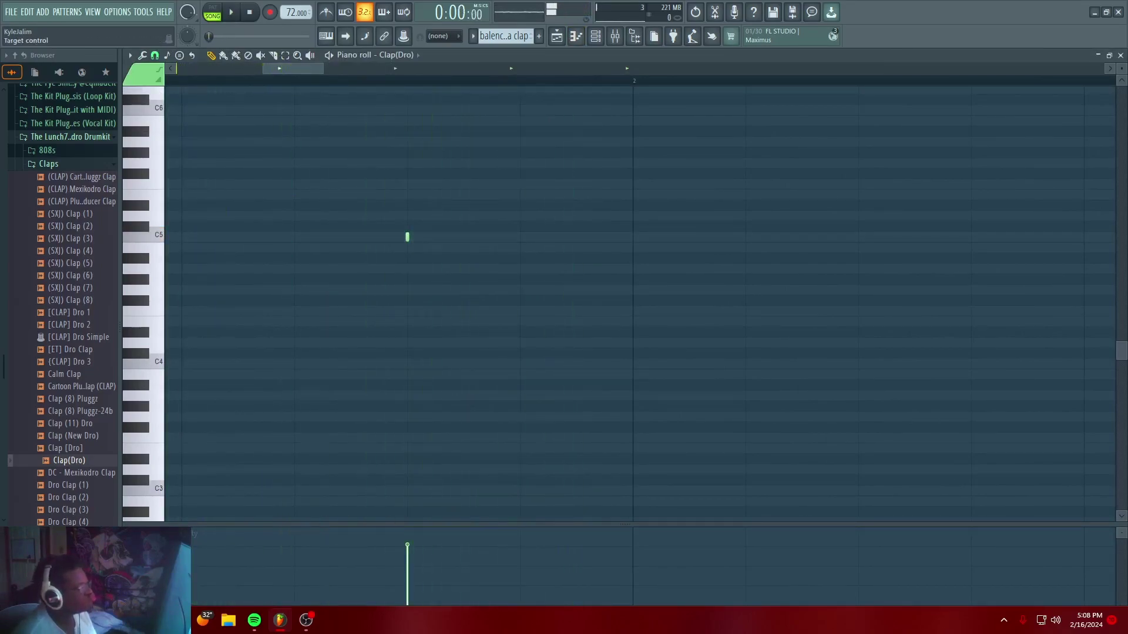
Save the project as fffff in a new project folder in the default projects location
click(10, 13)
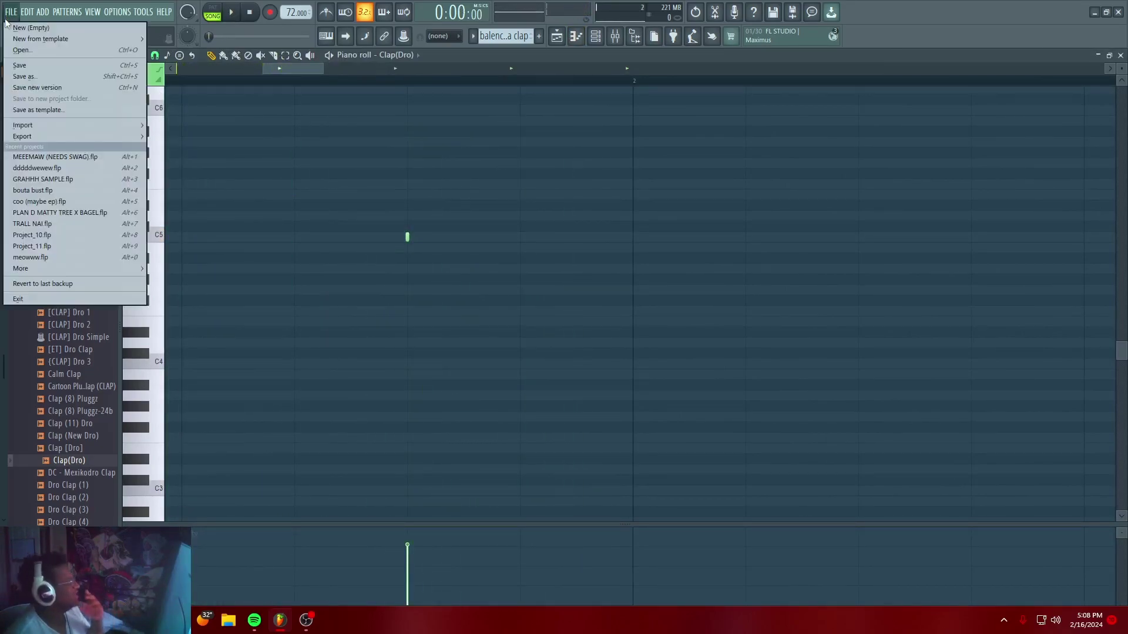
click(19, 65)
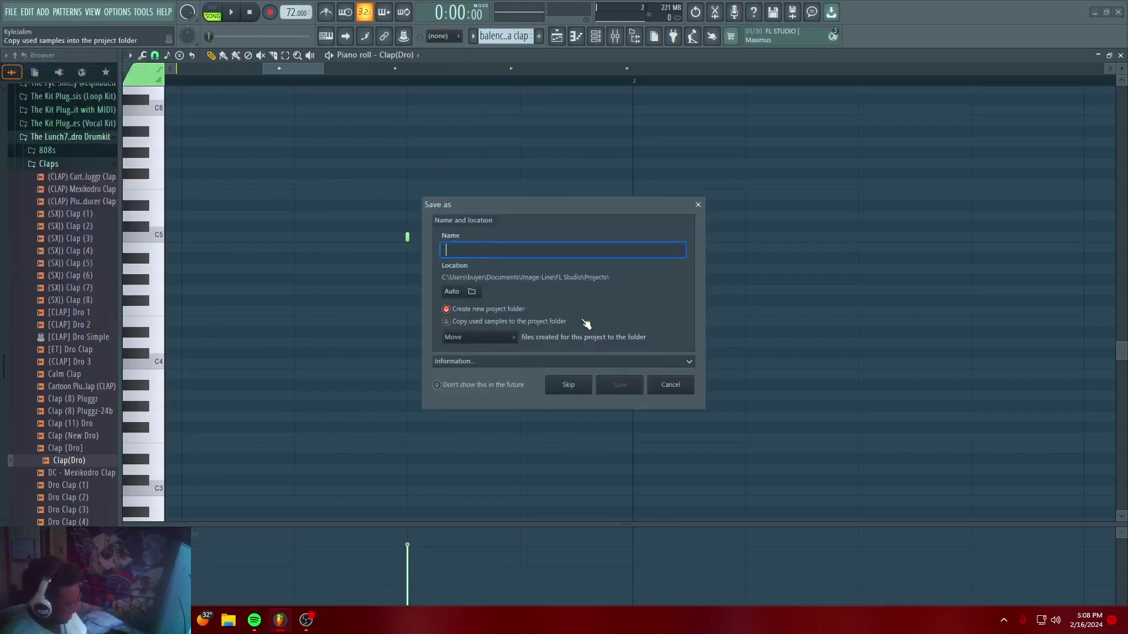
click(642, 385)
Reopen the fffff project from the recent projects and play its arrangement
click(11, 11)
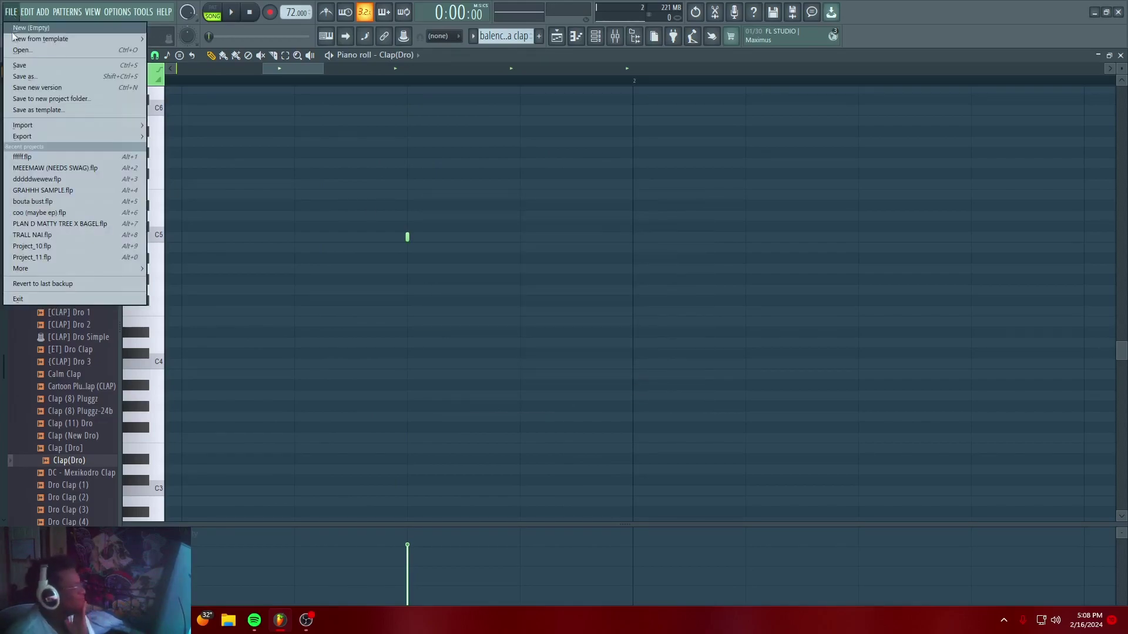
click(41, 157)
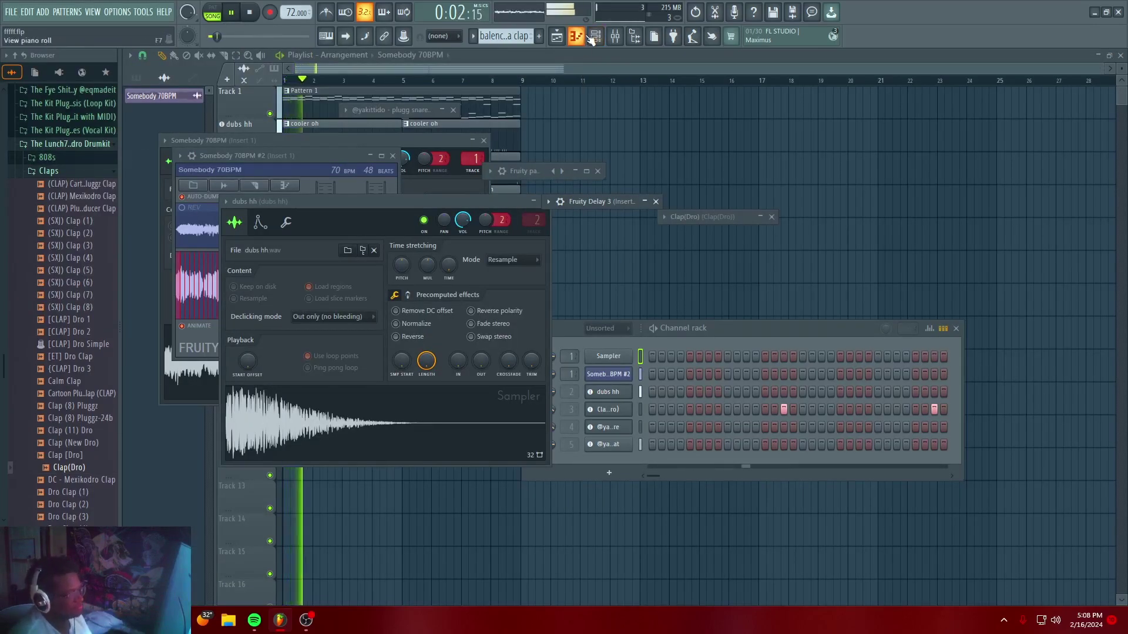
scroll(507, 36, up, 2)
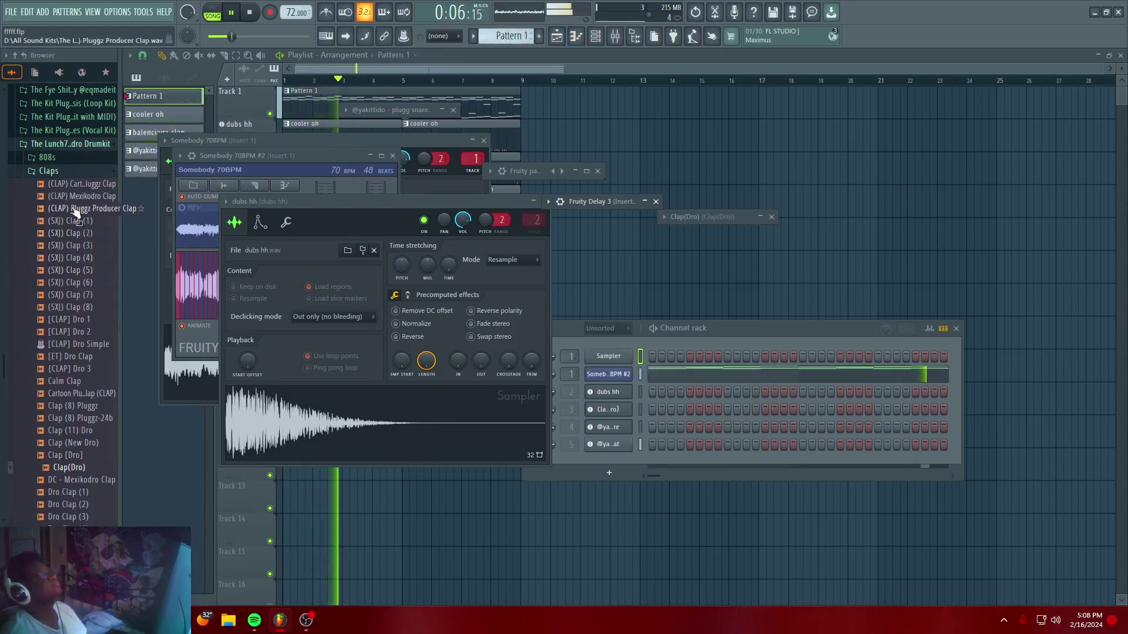
key(space)
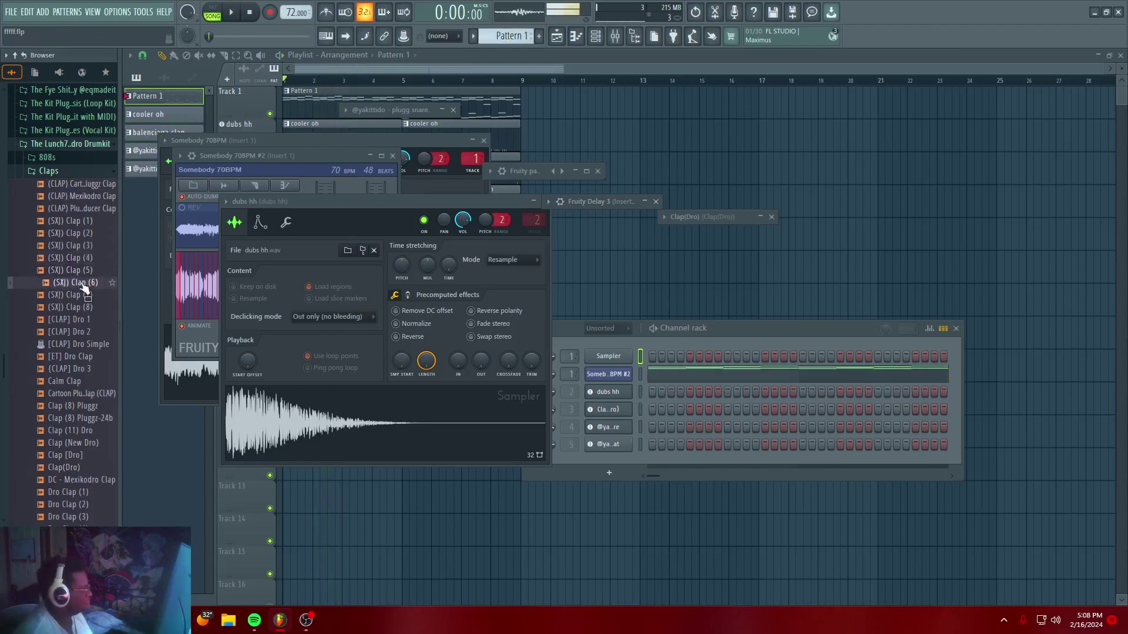
Audition the SXJ claps, load (SXJ) Clap (6) onto the clap channel, and play the arrangement with all other windows closed
drag(86, 282, 85, 255)
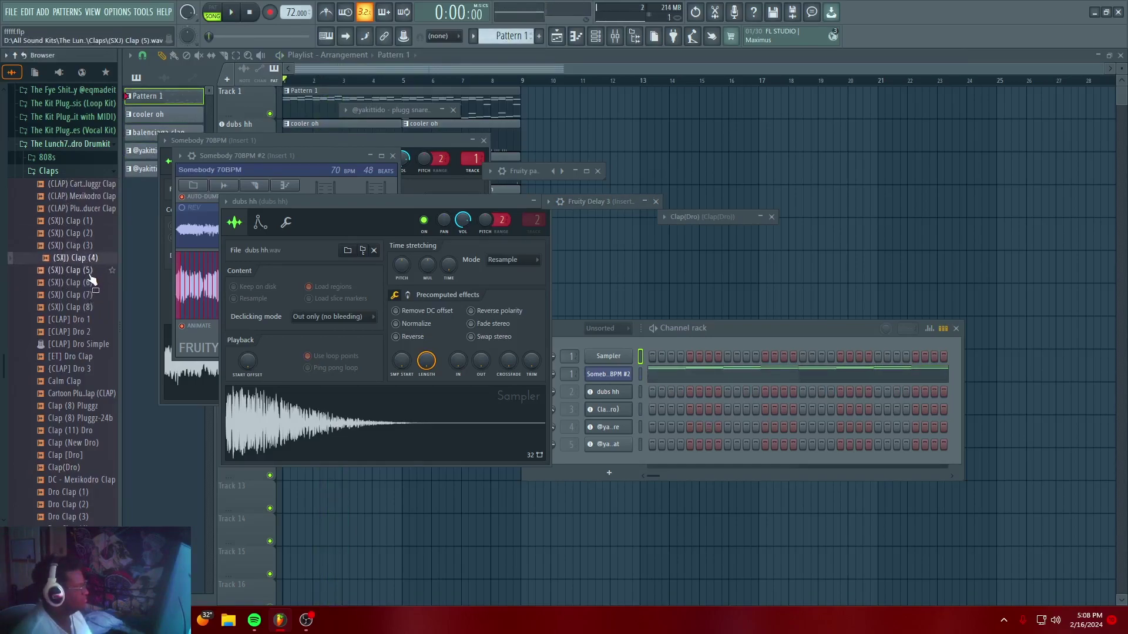
drag(607, 399, 85, 297)
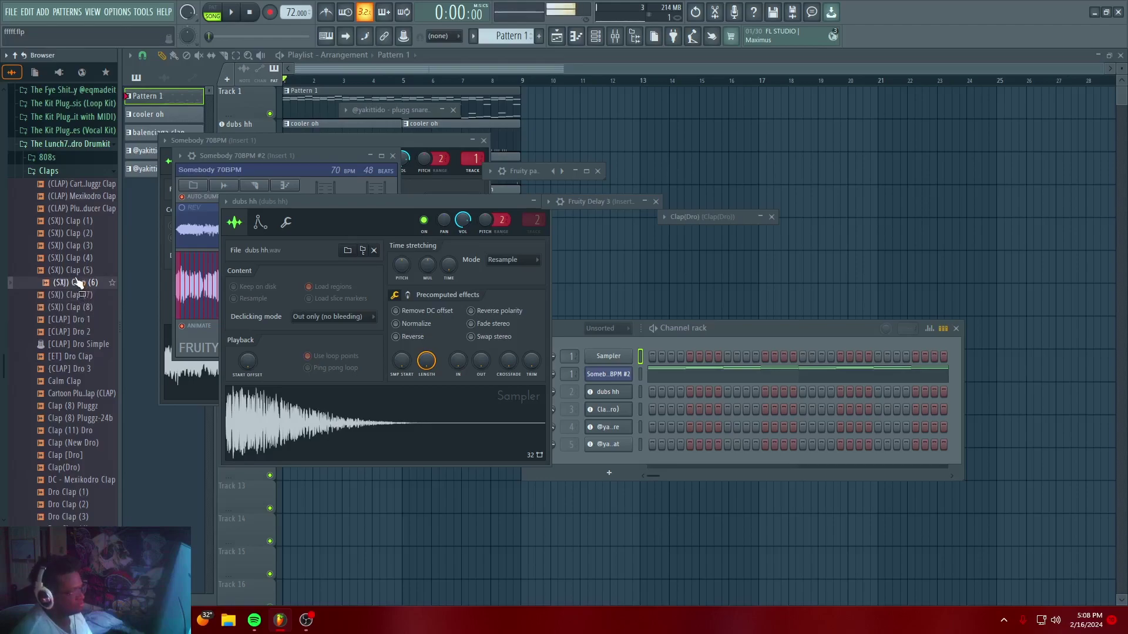
drag(601, 394, 600, 404)
key(space)
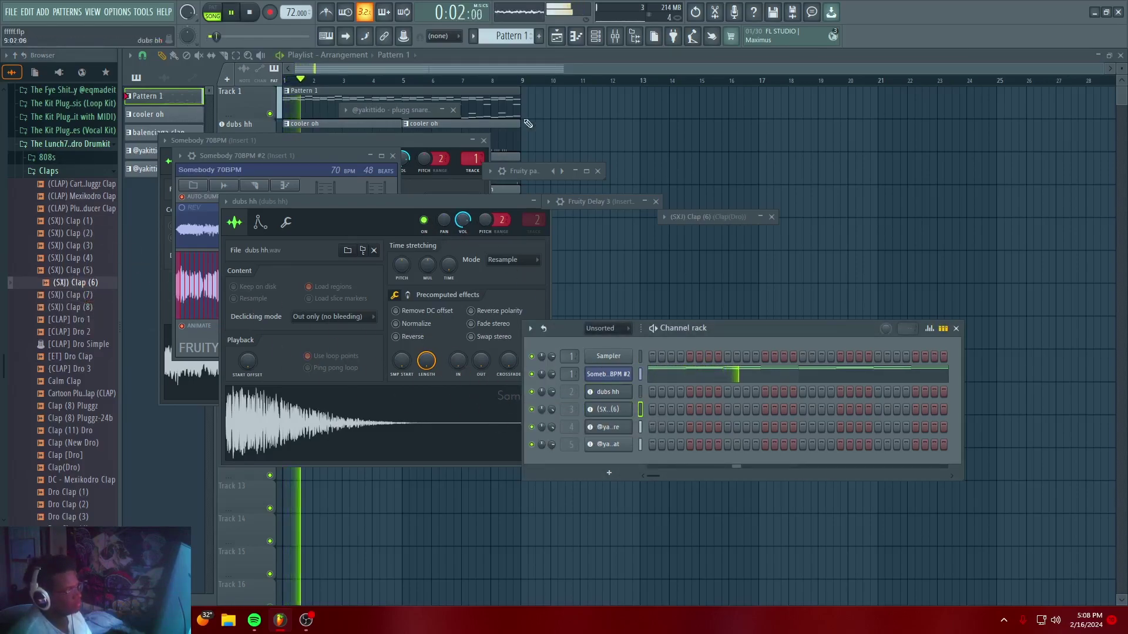
key(F12)
key(space)
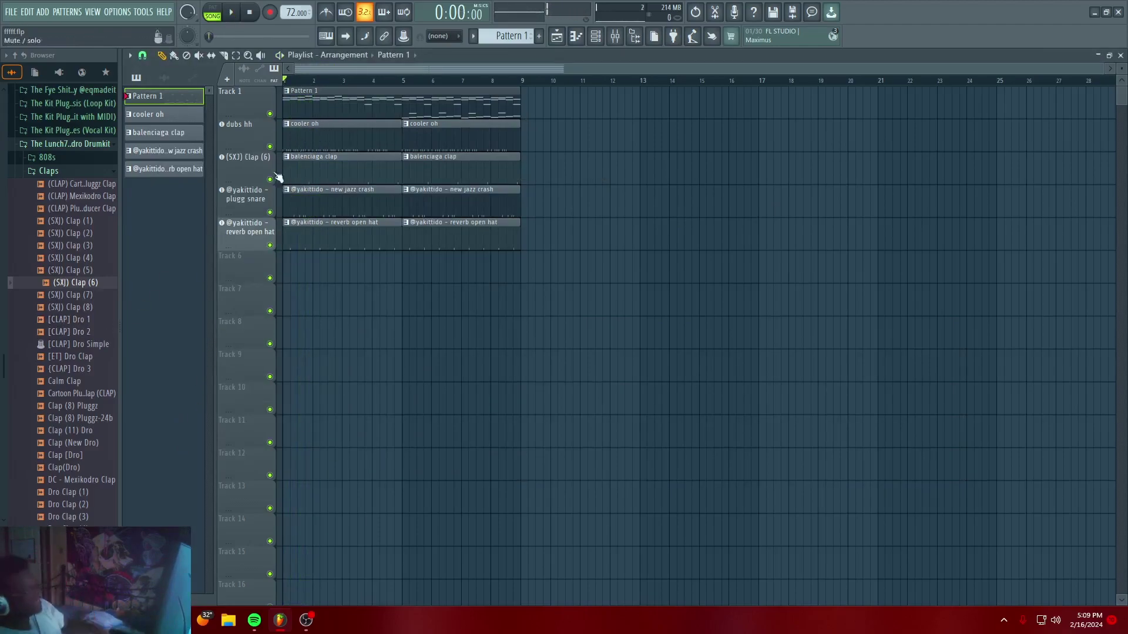
Remove both balenciaga clap clips from the (SXJ) Clap (6) track and place them again at bars 1 and 5
click(249, 169)
key(space)
key(space)
key(space)
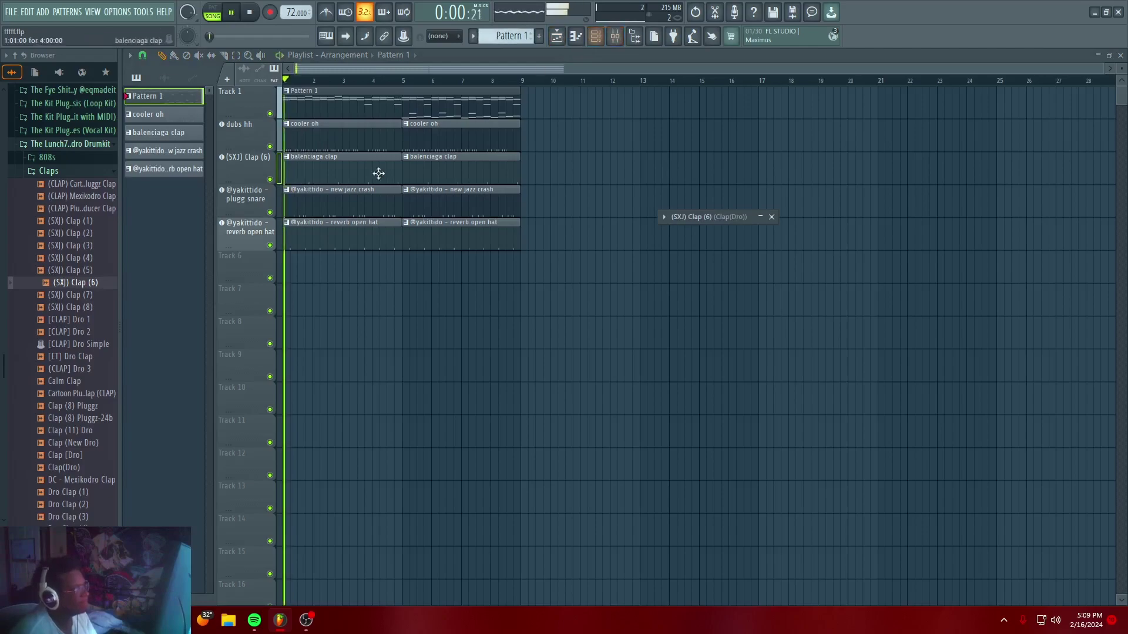
right_click(396, 173)
right_click(453, 181)
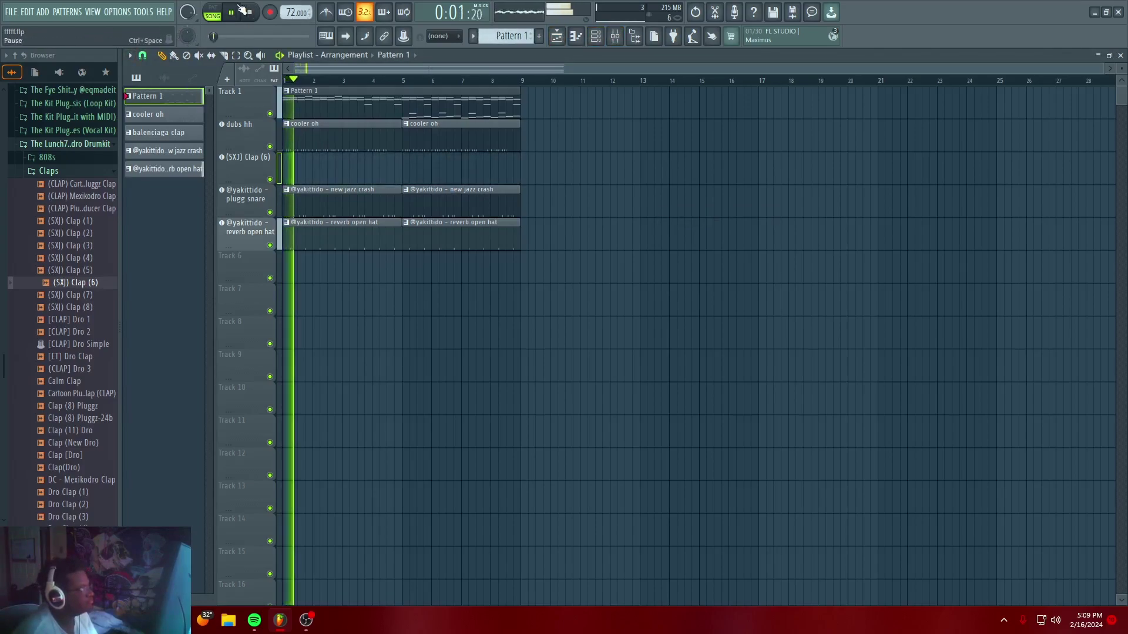
click(215, 13)
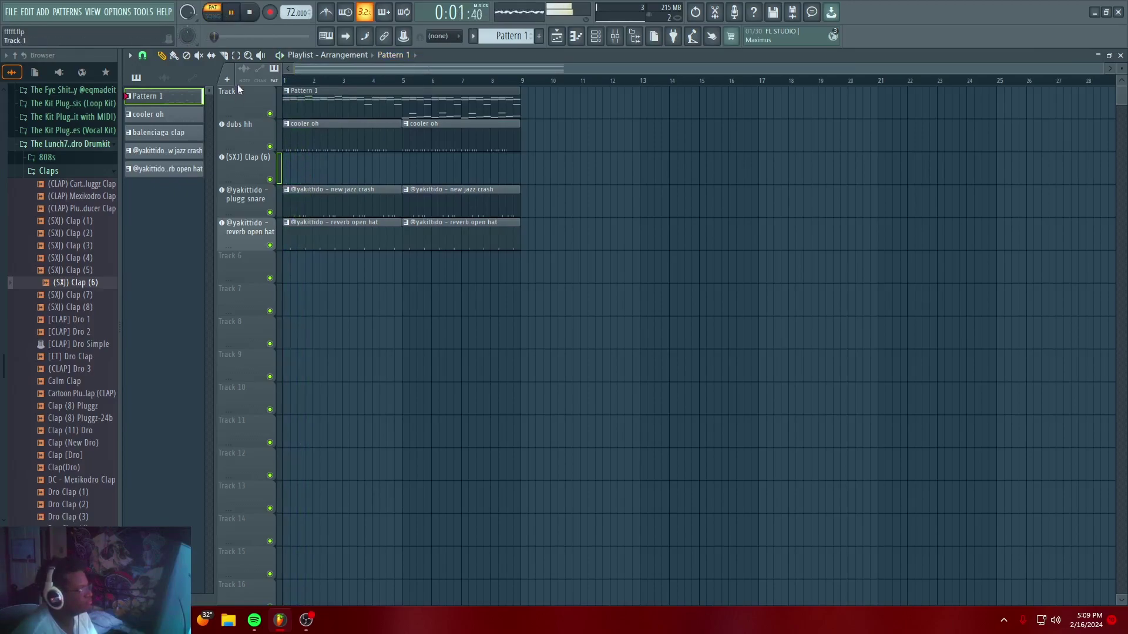
drag(159, 134, 308, 167)
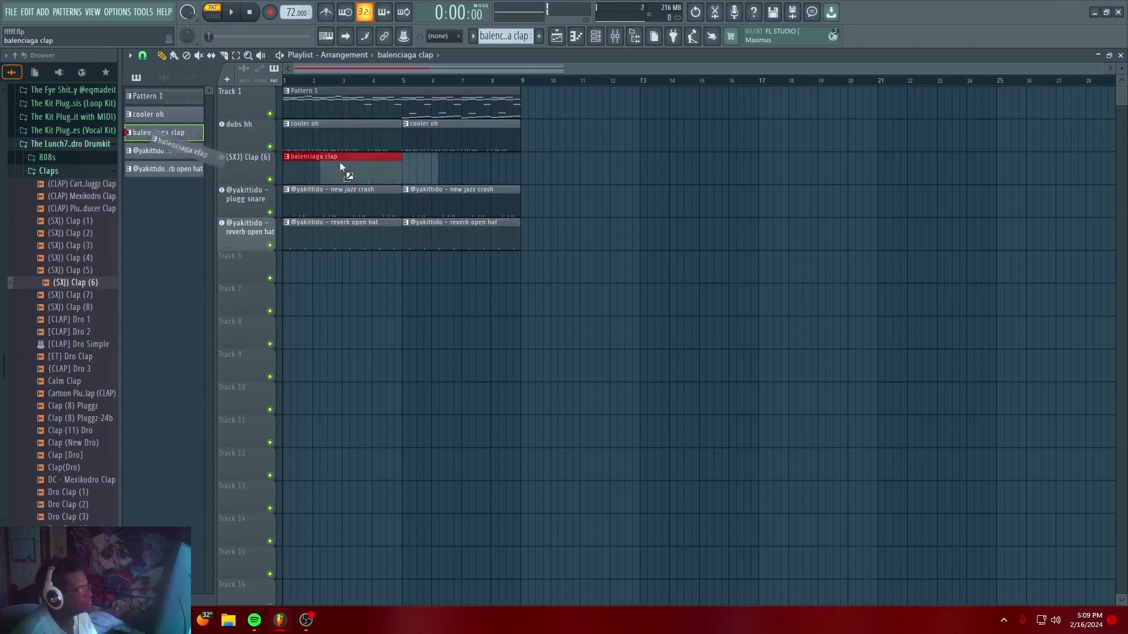
click(404, 161)
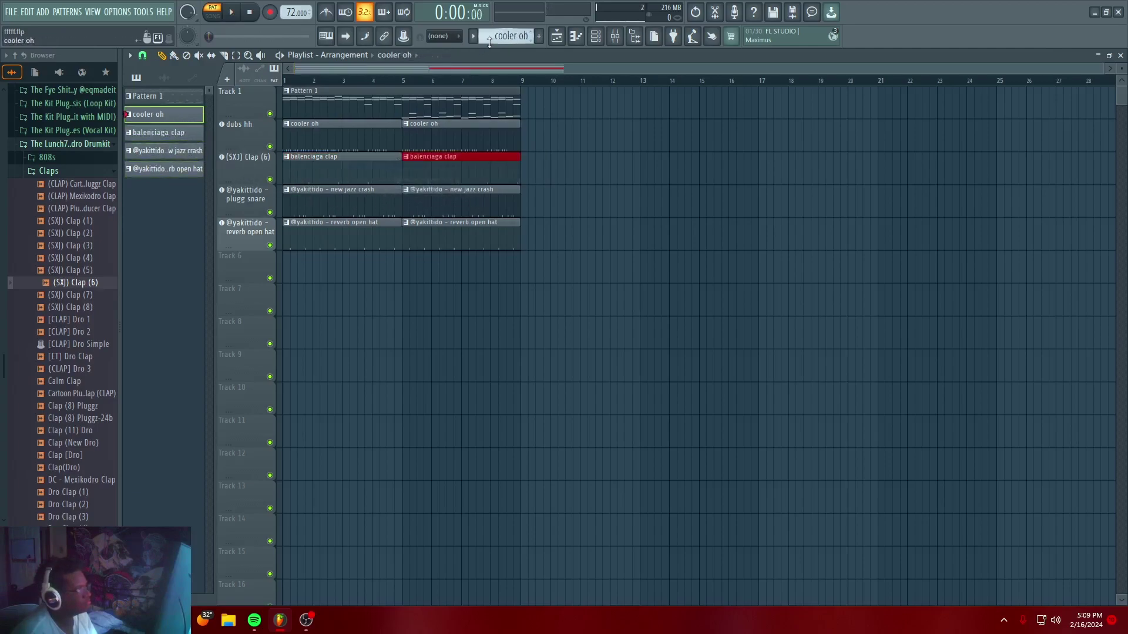
Check the balenciaga clap pattern's steps in the channel rack and play back from the playlist in pattern mode
click(597, 37)
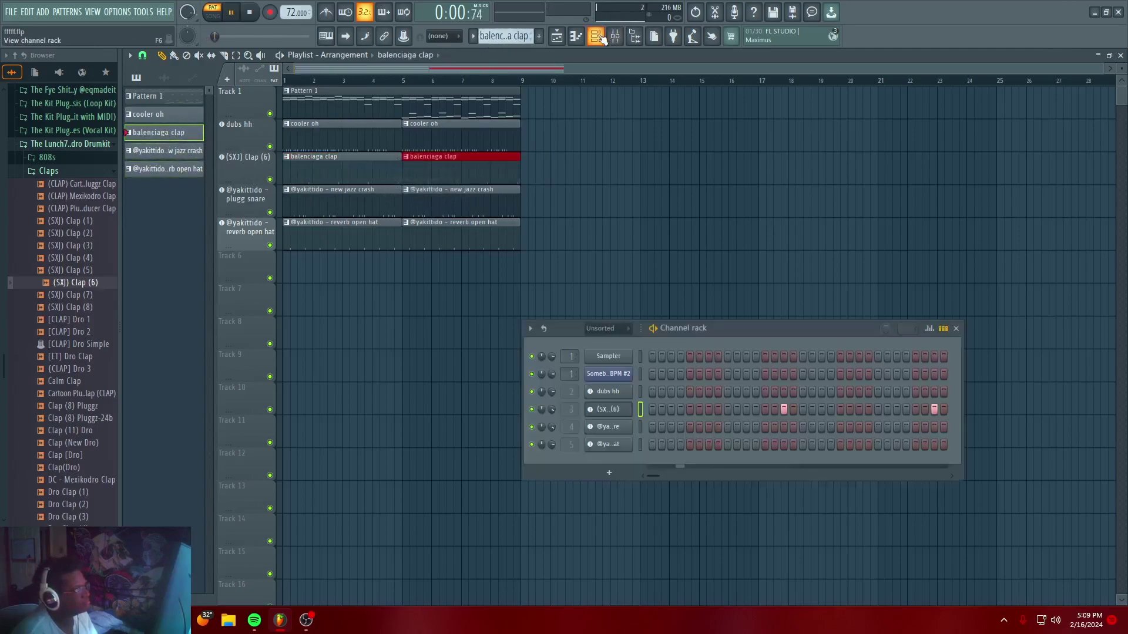
click(556, 37)
key(space)
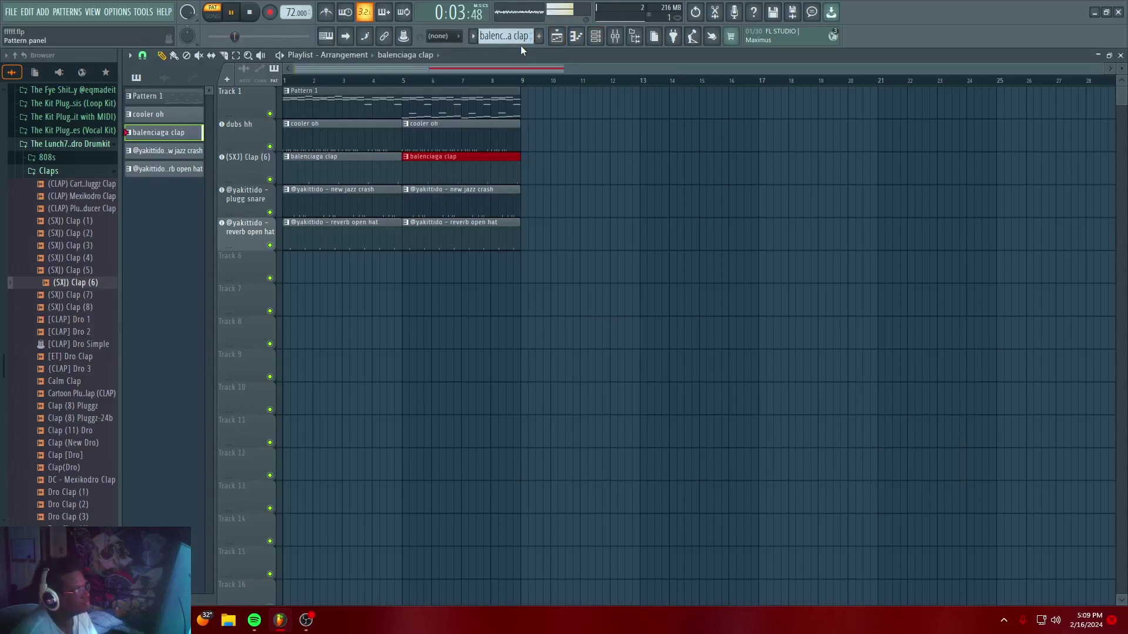
key(space)
Inspect the sample, envelope and miscellaneous settings of the (SXJ) Clap (6) channel
click(596, 37)
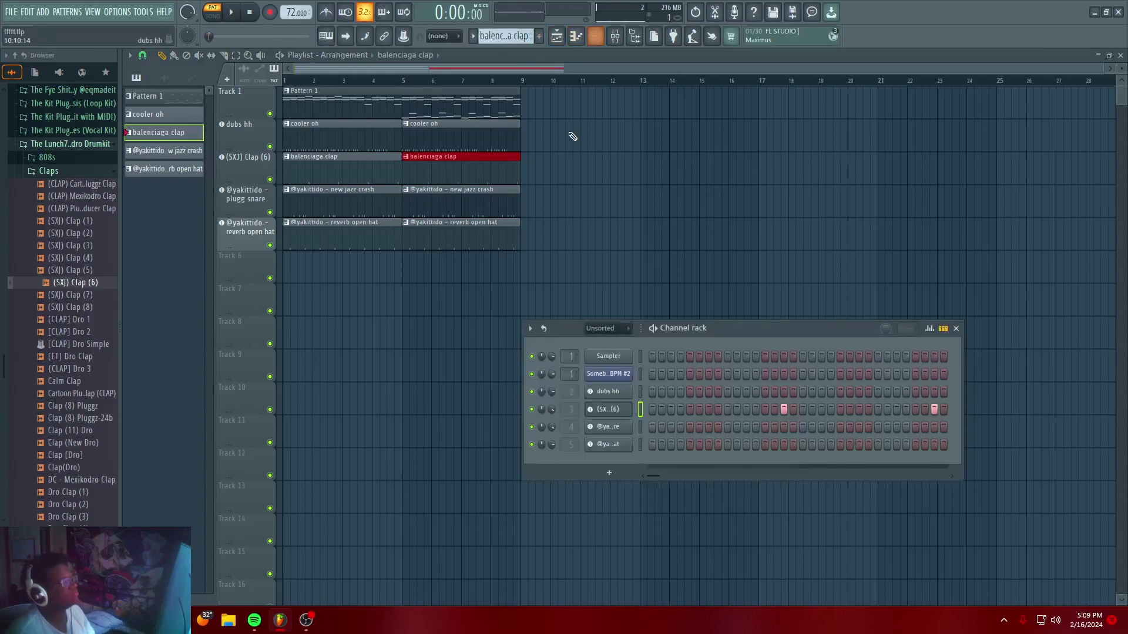
click(617, 413)
right_click(615, 413)
click(609, 412)
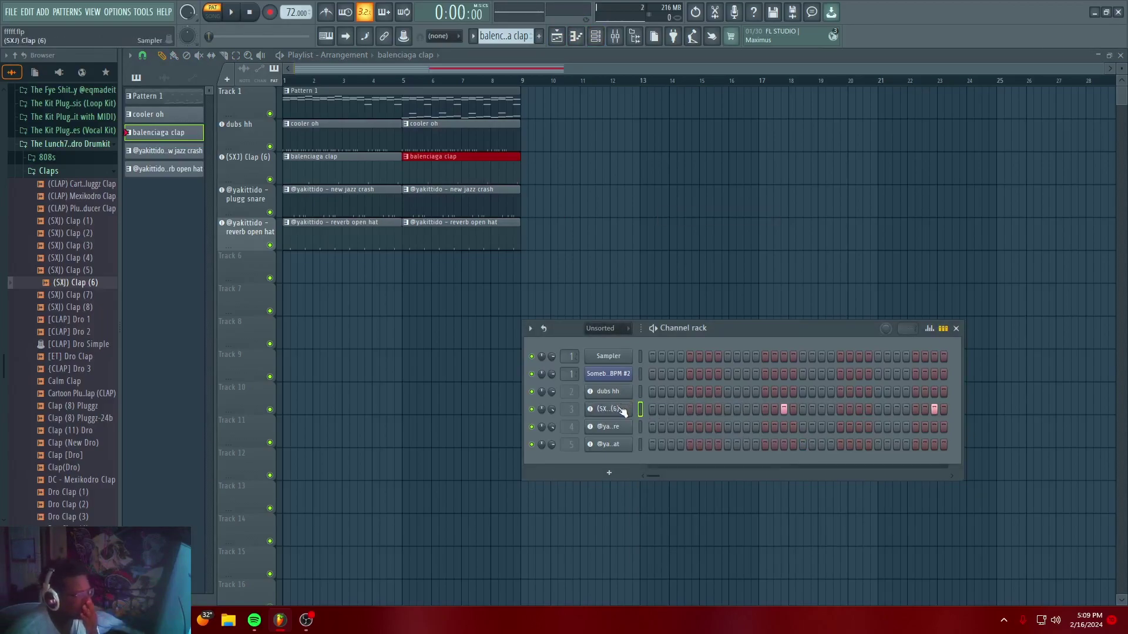
click(760, 217)
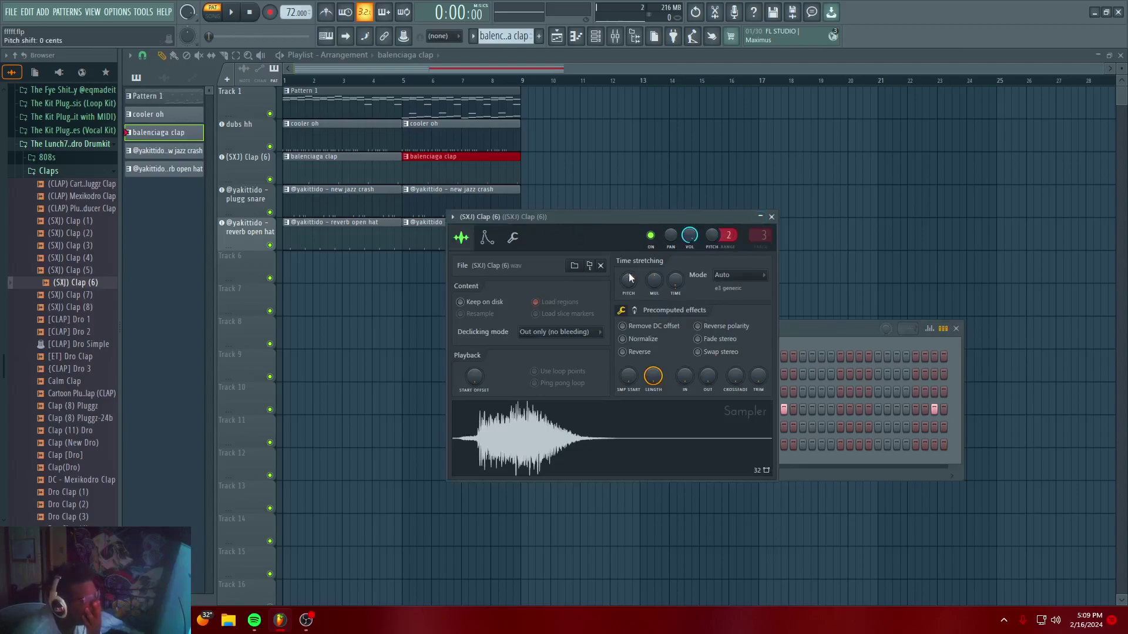
click(487, 238)
click(512, 237)
click(470, 239)
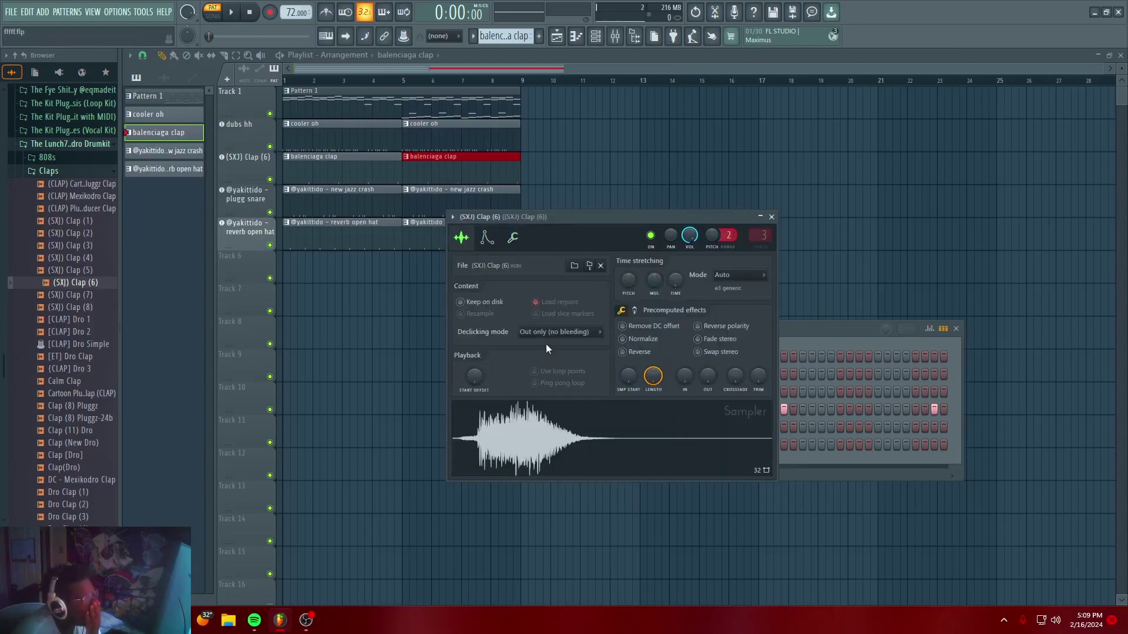
click(772, 217)
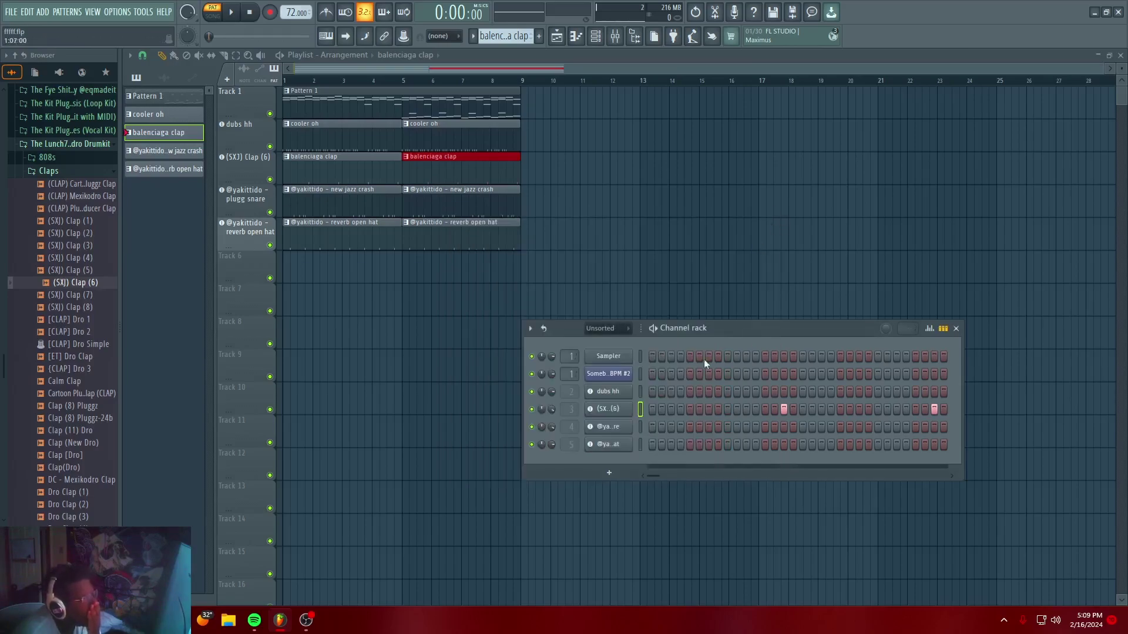
Compare the sampler settings of the (SXJ) Clap (6) channel with those of the dubs hh channel
click(626, 413)
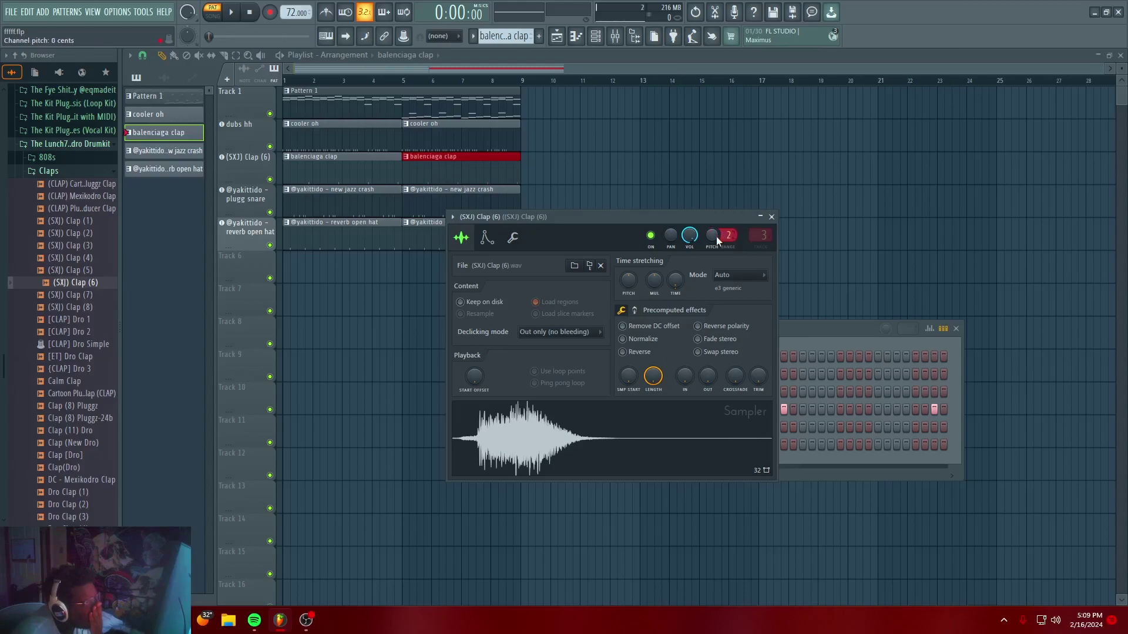
click(772, 217)
click(598, 393)
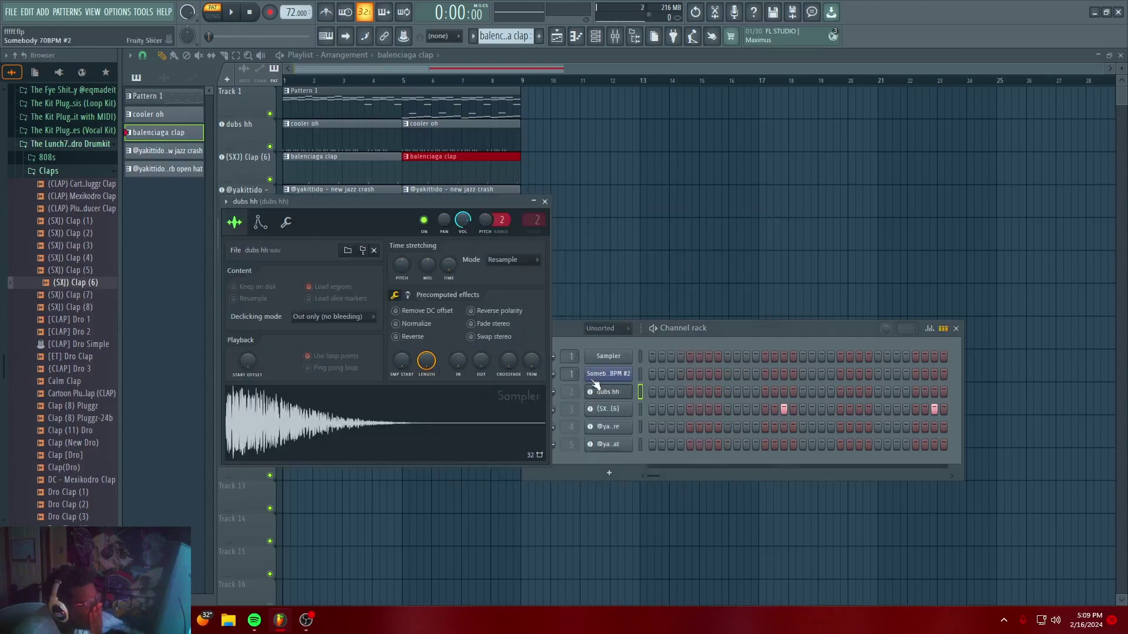
click(545, 201)
click(600, 412)
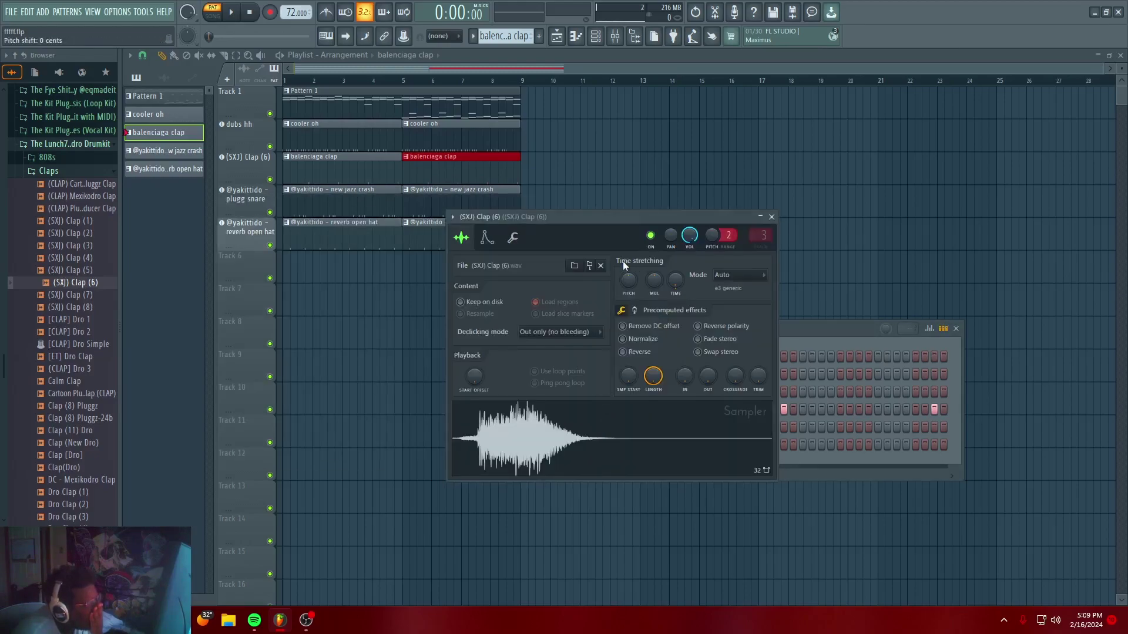
click(772, 217)
Examine the clap notes and their velocities across bars 1 to 4 in the (SXJ) Clap (6) piano roll
right_click(604, 404)
click(651, 409)
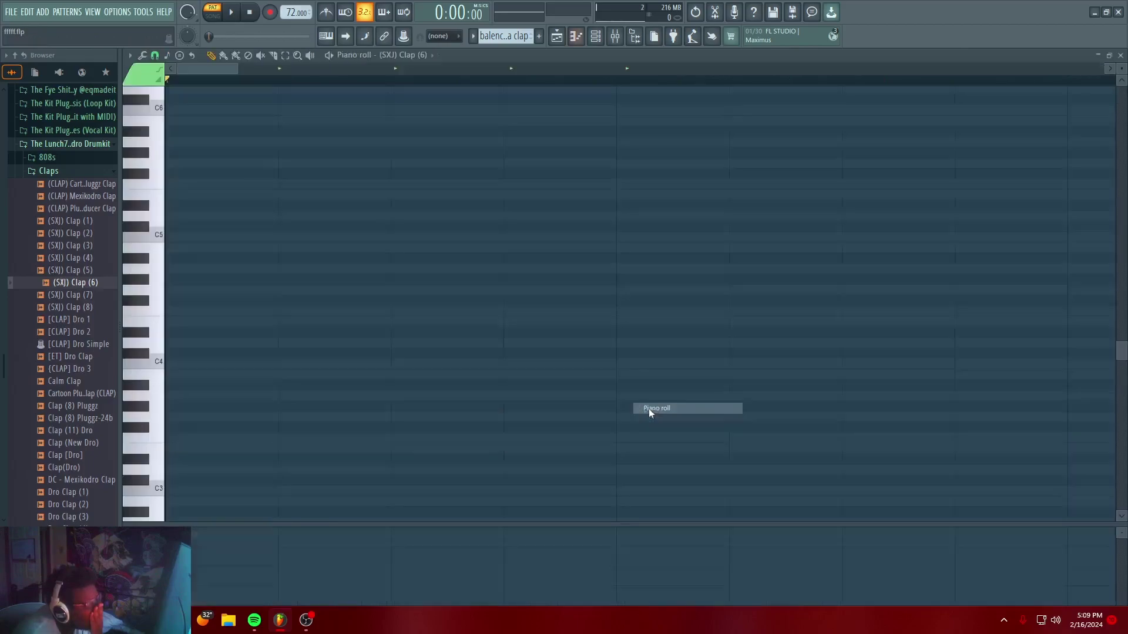
scroll(255, 289, down, 4)
drag(283, 83, 276, 111)
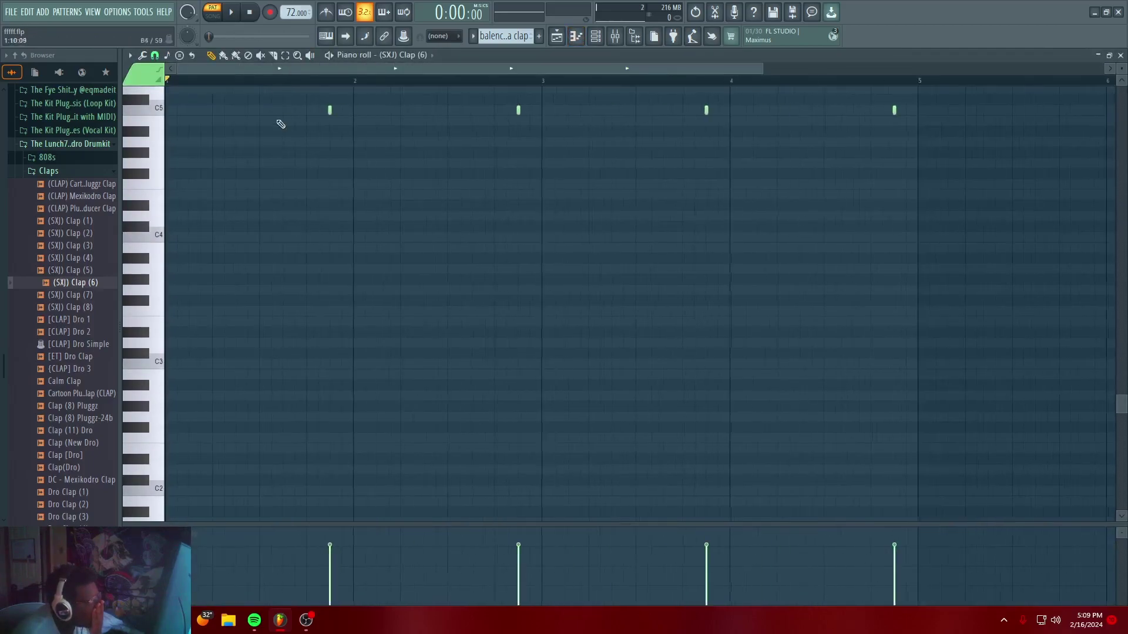
click(150, 538)
click(165, 546)
click(150, 537)
click(164, 557)
click(149, 535)
click(159, 568)
click(149, 536)
click(159, 579)
click(194, 544)
click(195, 544)
click(194, 544)
click(194, 544)
click(150, 537)
click(164, 556)
click(150, 536)
click(165, 545)
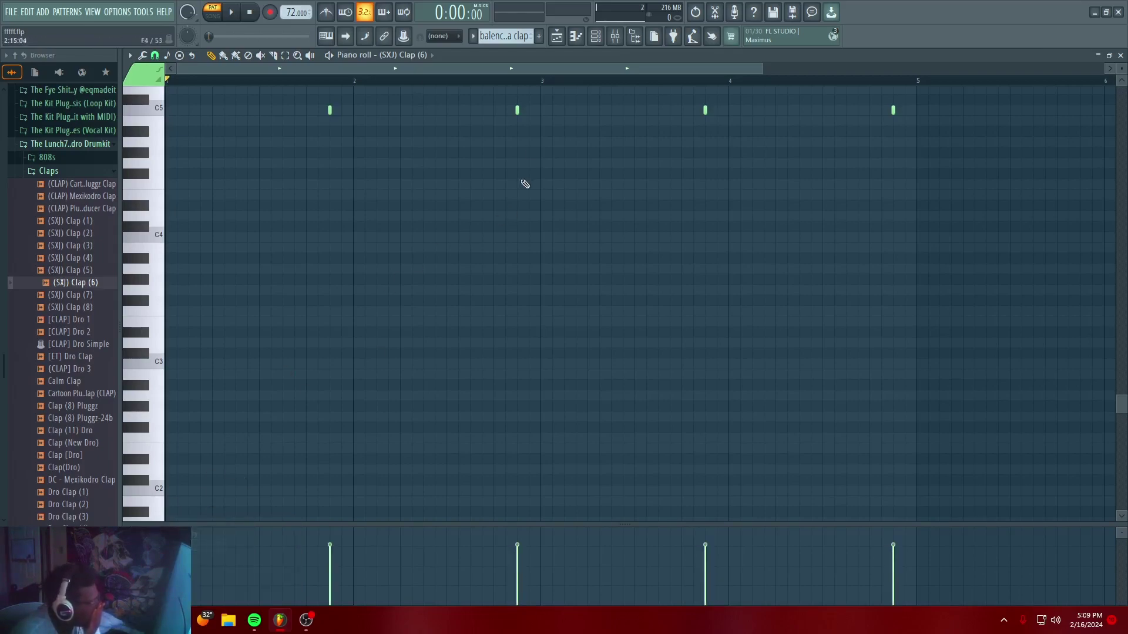
Check the (SXJ) Clap (6) channel's options and mixer track, and return to the playlist for playback
click(597, 36)
right_click(601, 409)
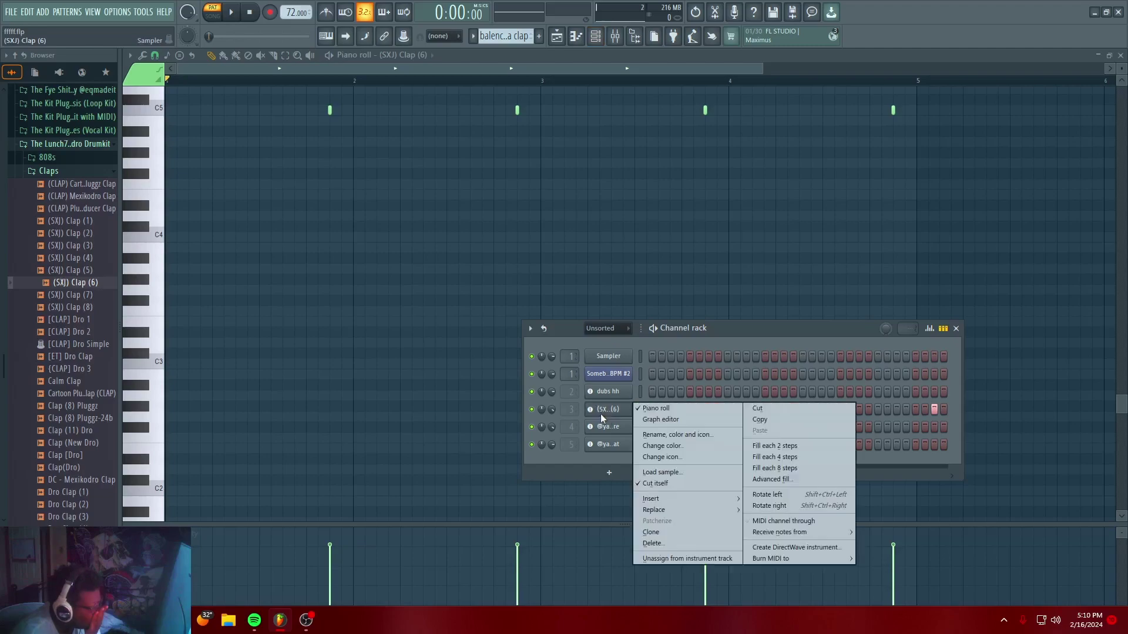
click(615, 36)
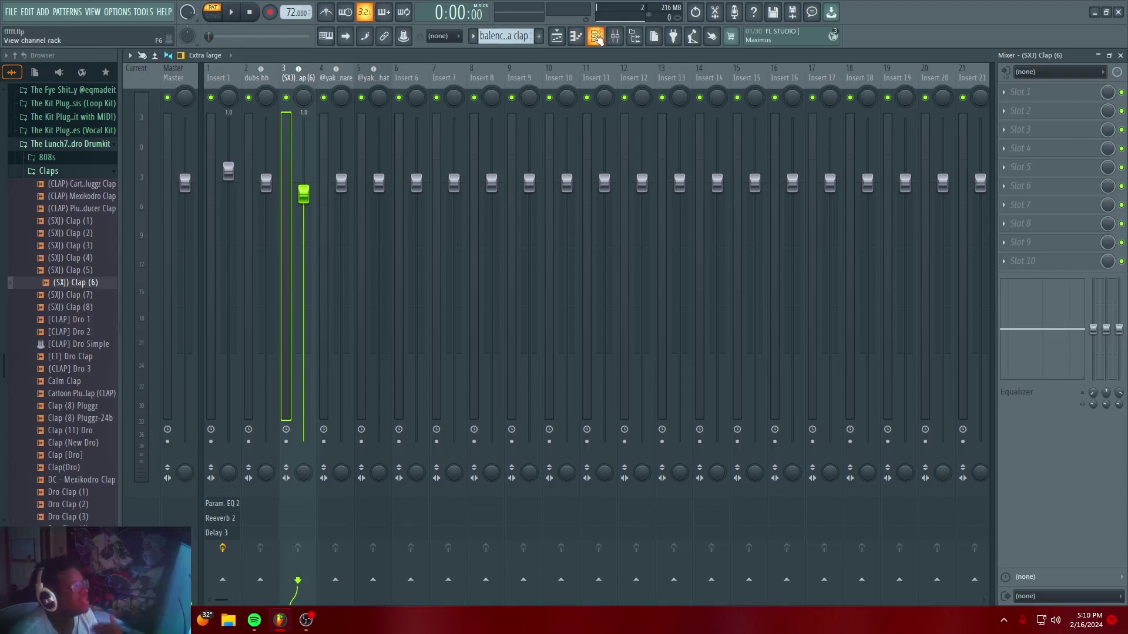
click(596, 37)
click(556, 36)
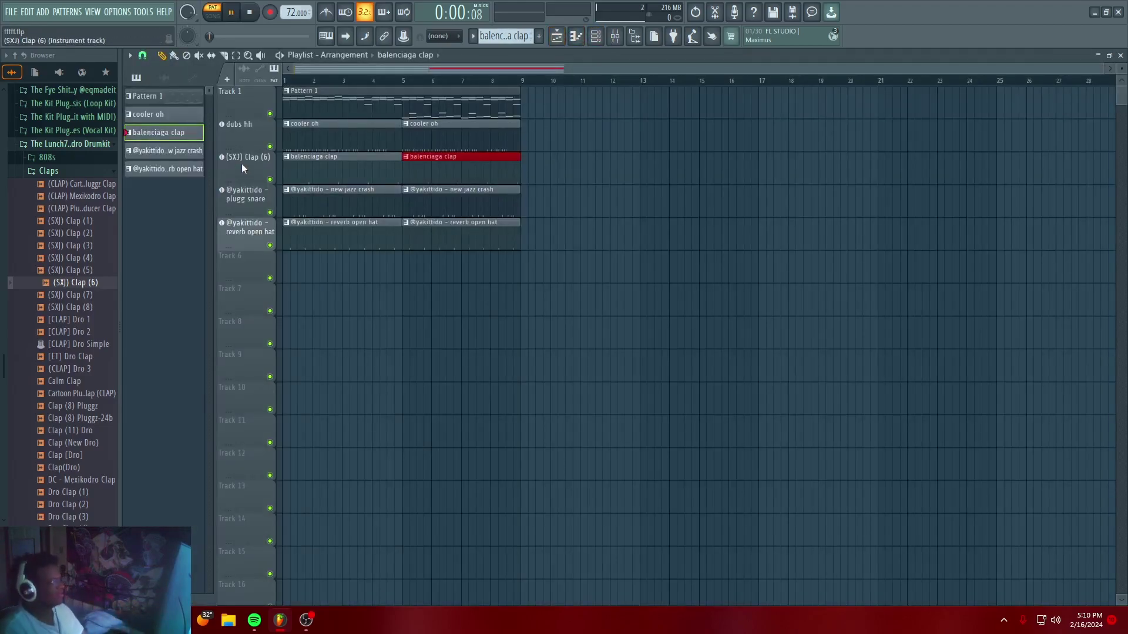
key(space)
Delete the (SXJ) Clap (6) playlist track together with its linked channel and play the arrangement without it
right_click(262, 179)
click(285, 412)
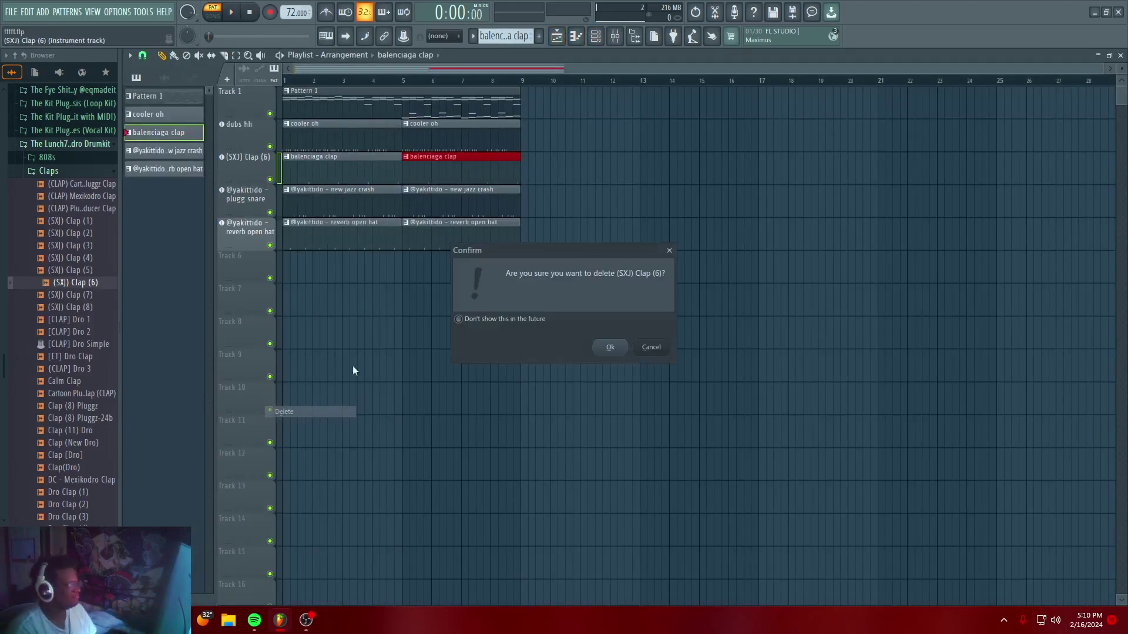
click(609, 349)
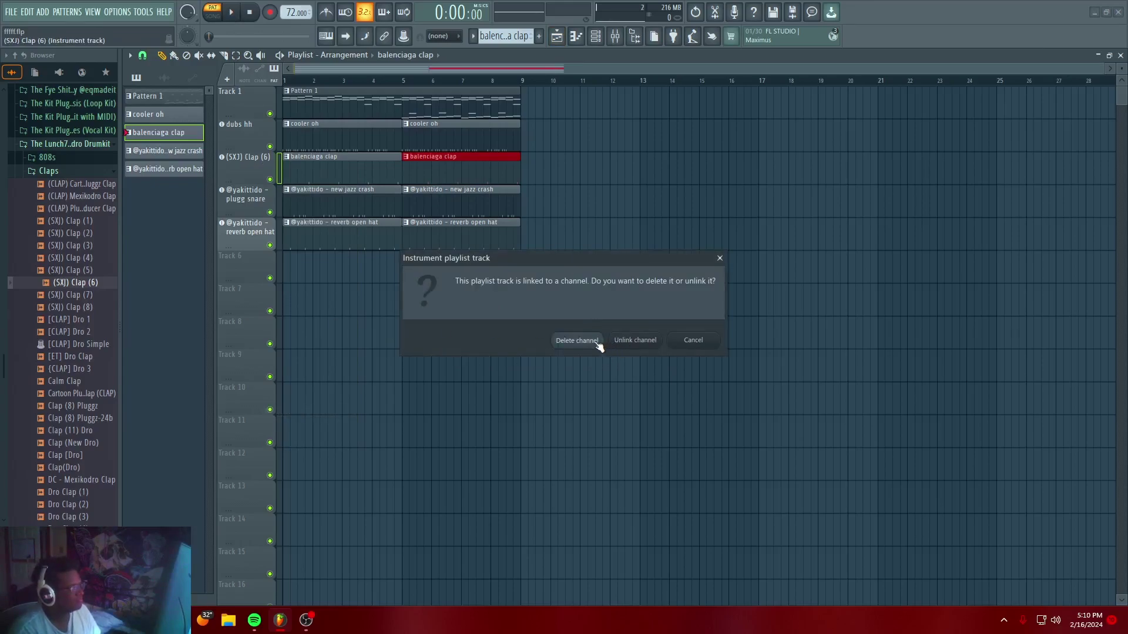
click(577, 340)
click(568, 360)
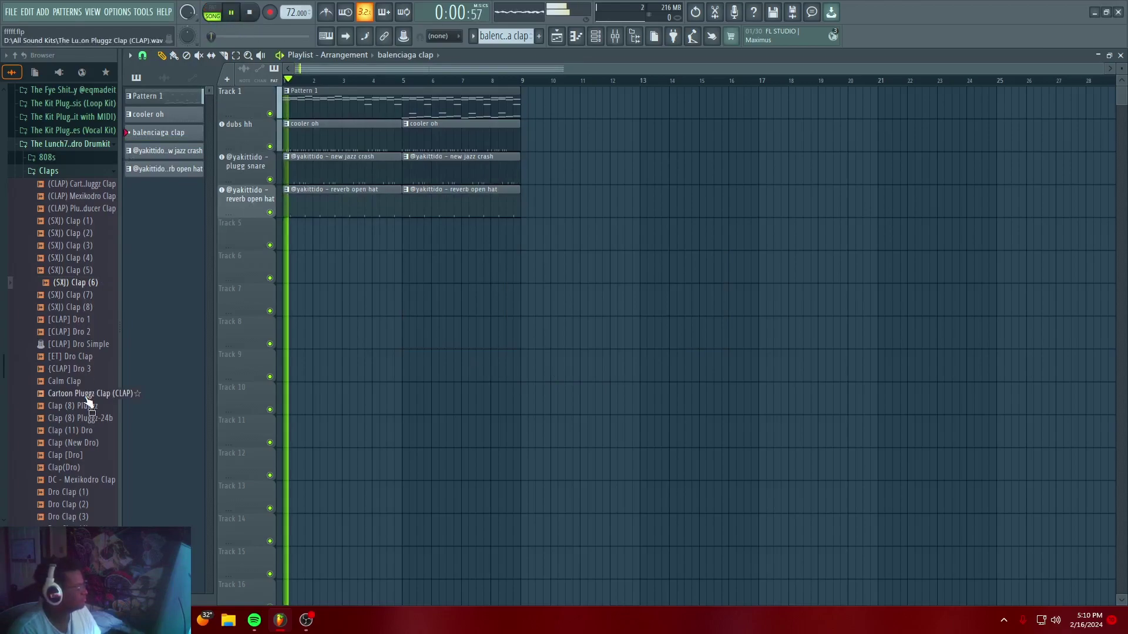
key(space)
Audition the Dro claps and load Dro Clap (1) as an instrument on Track 5 with its clip in bars 1 to 4
click(80, 505)
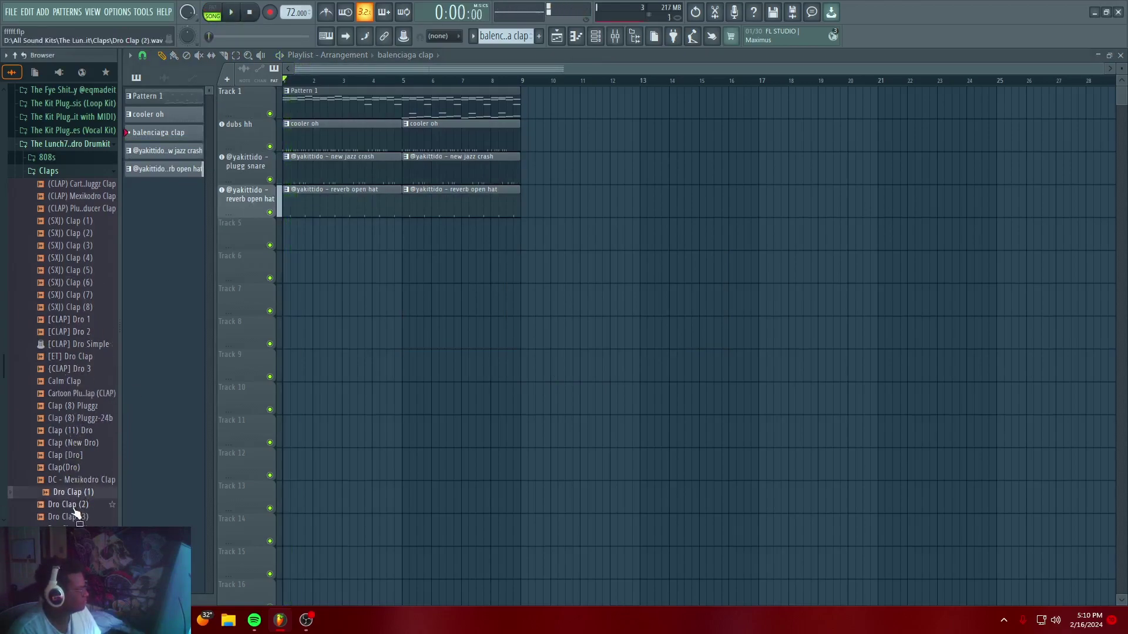
click(77, 493)
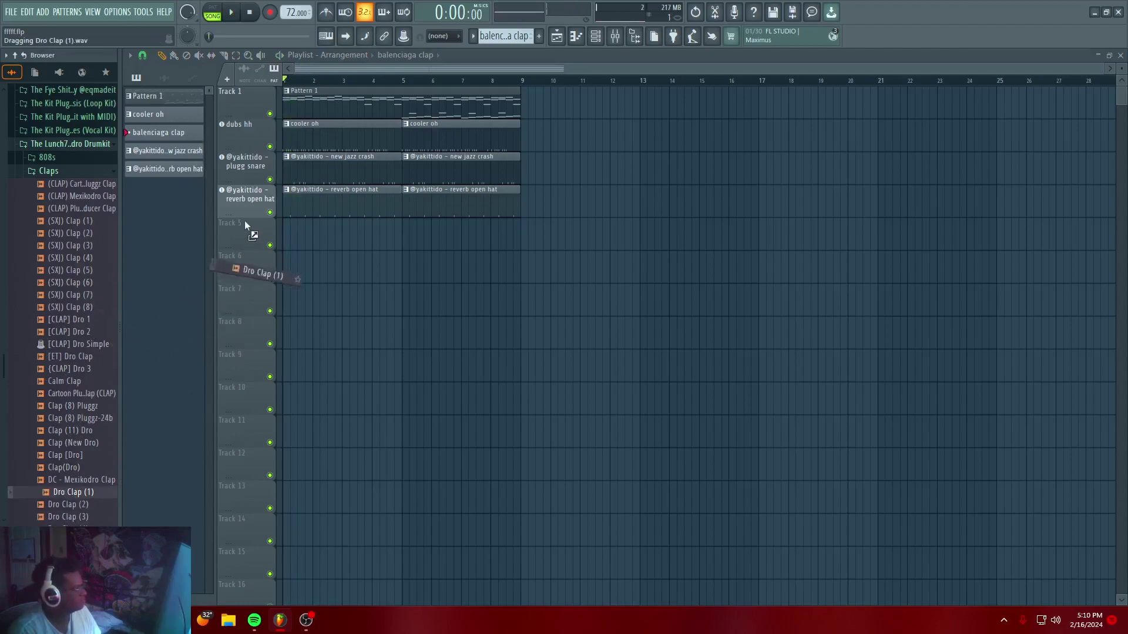
drag(245, 222, 246, 223)
click(631, 342)
drag(320, 242, 402, 234)
Play the arrangement briefly and bring up the channel rack with the Dro Clap (1) channel
key(space)
key(F6)
key(space)
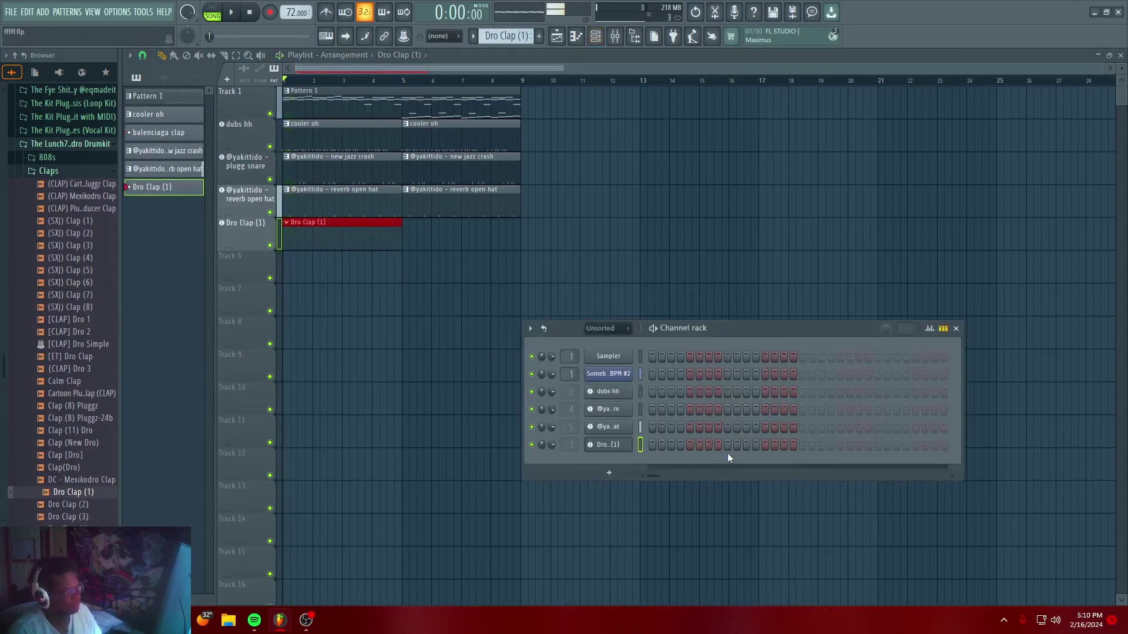
Enter Dro Clap (1) hits on steps 7 and 15, checking the channel's sampler settings and the playback
click(709, 444)
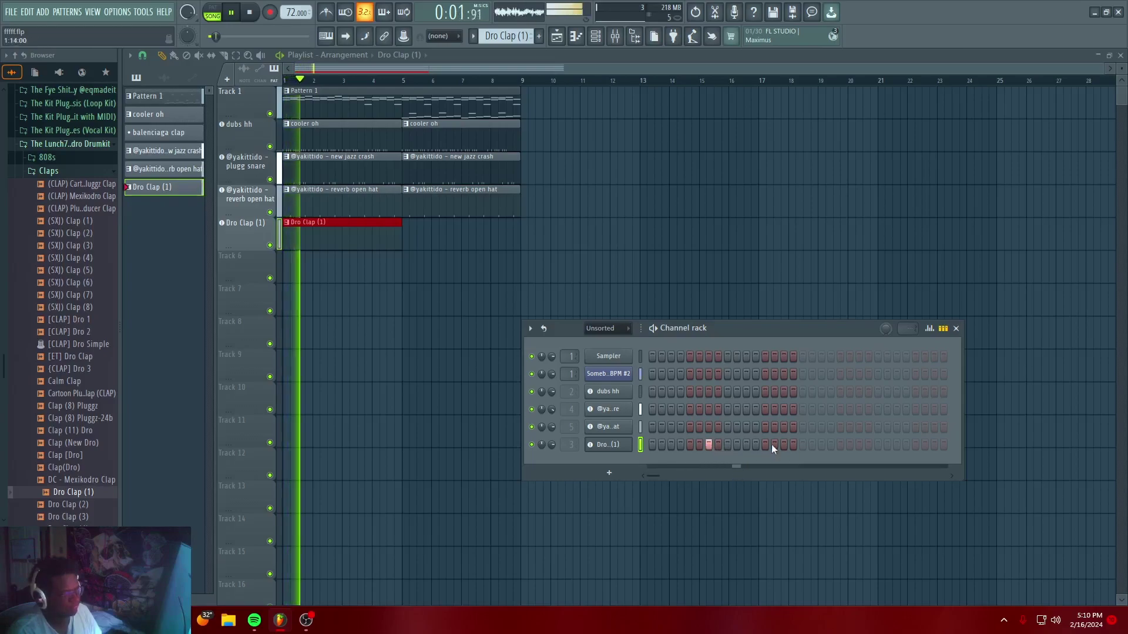
key(space)
right_click(610, 446)
click(617, 449)
click(611, 445)
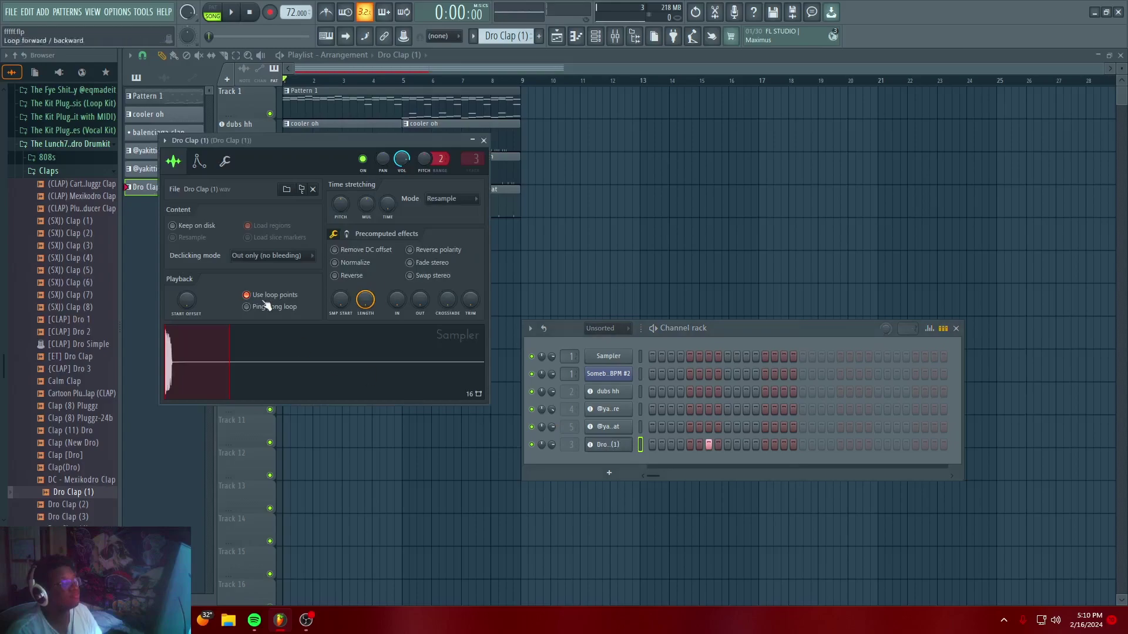
click(483, 142)
key(space)
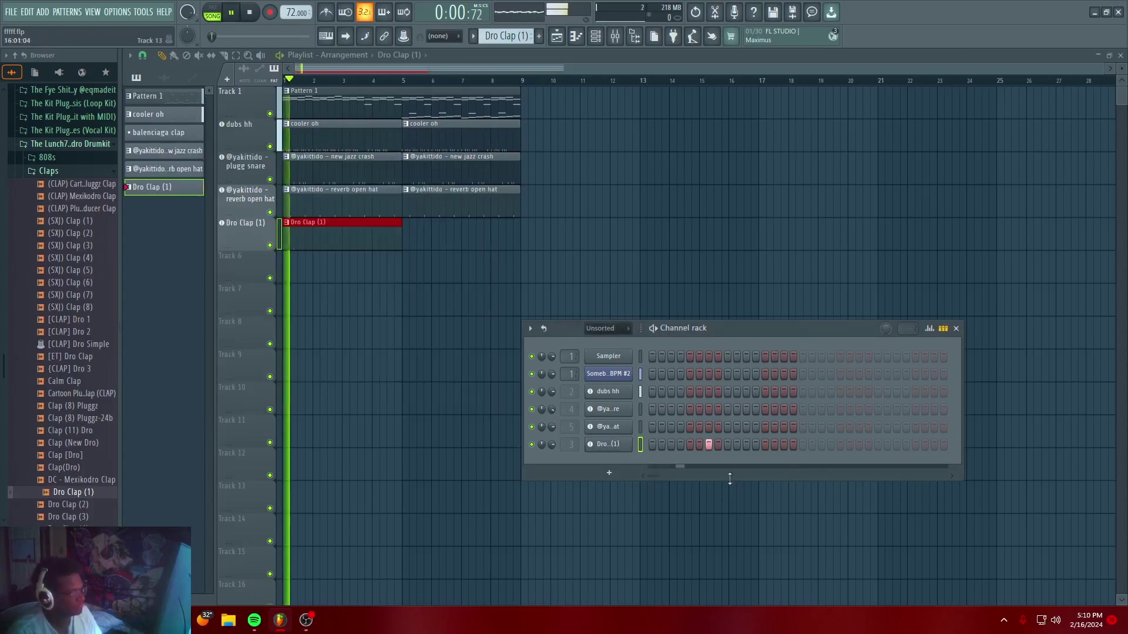
key(space)
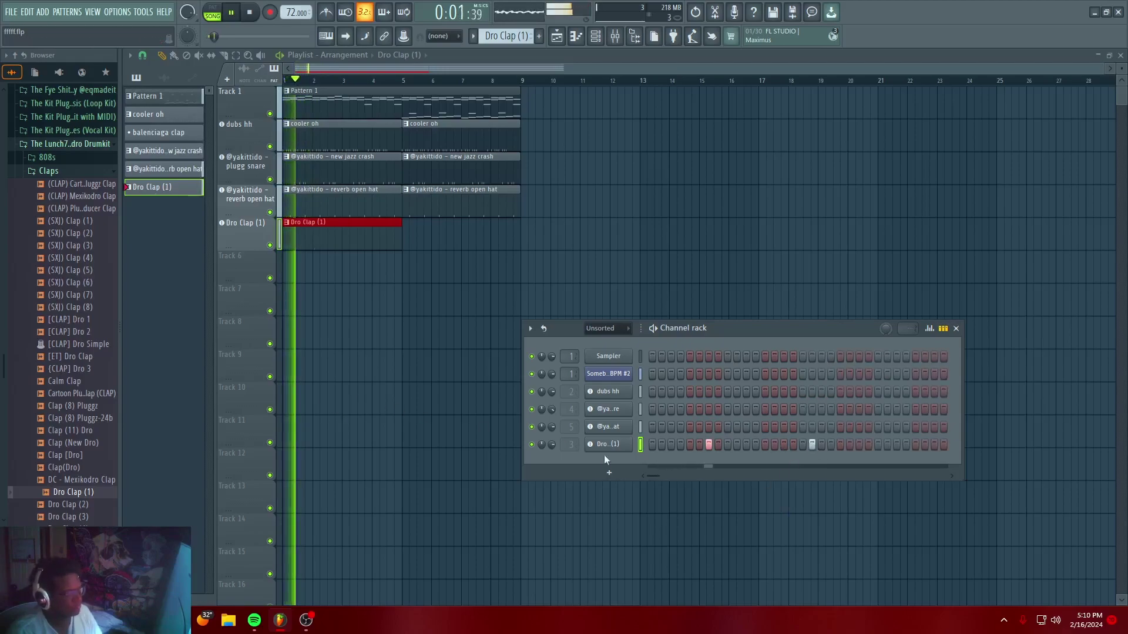
click(785, 444)
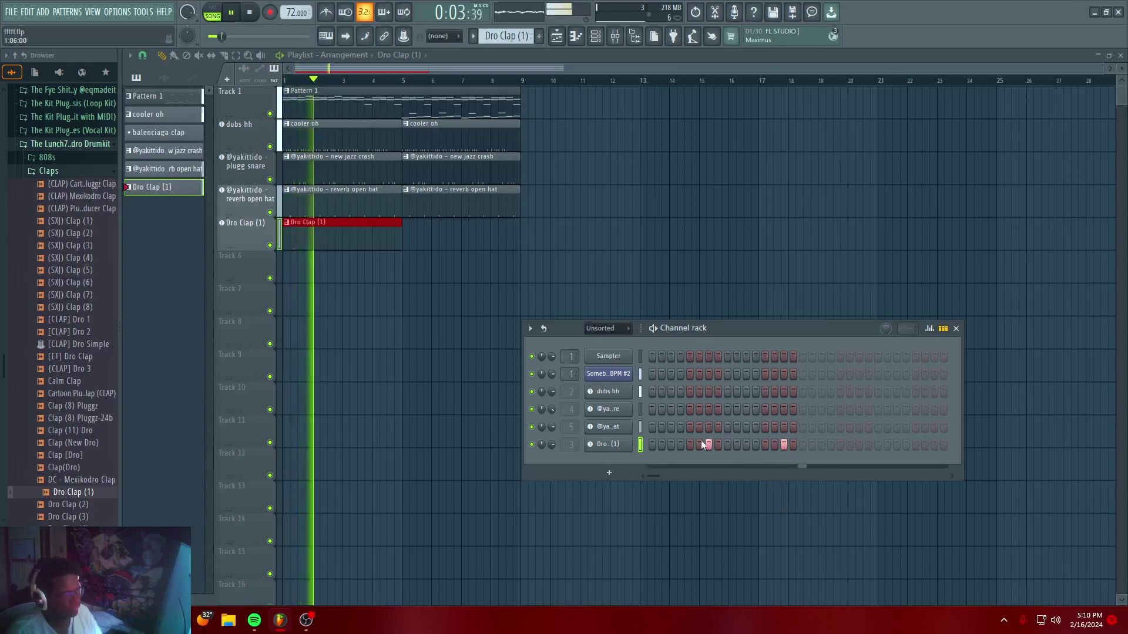
View the Dro Clap (1) notes in the piano roll and set its mixer track volume to -1.0 dB
click(614, 446)
right_click(617, 448)
click(667, 435)
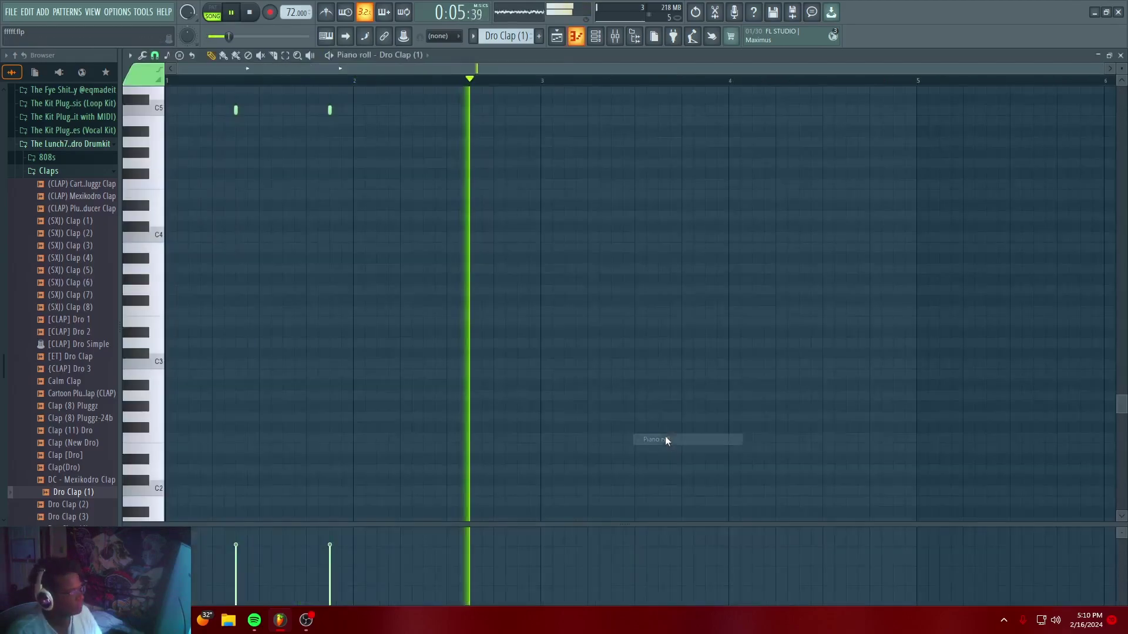
click(615, 36)
key(space)
drag(304, 209, 304, 194)
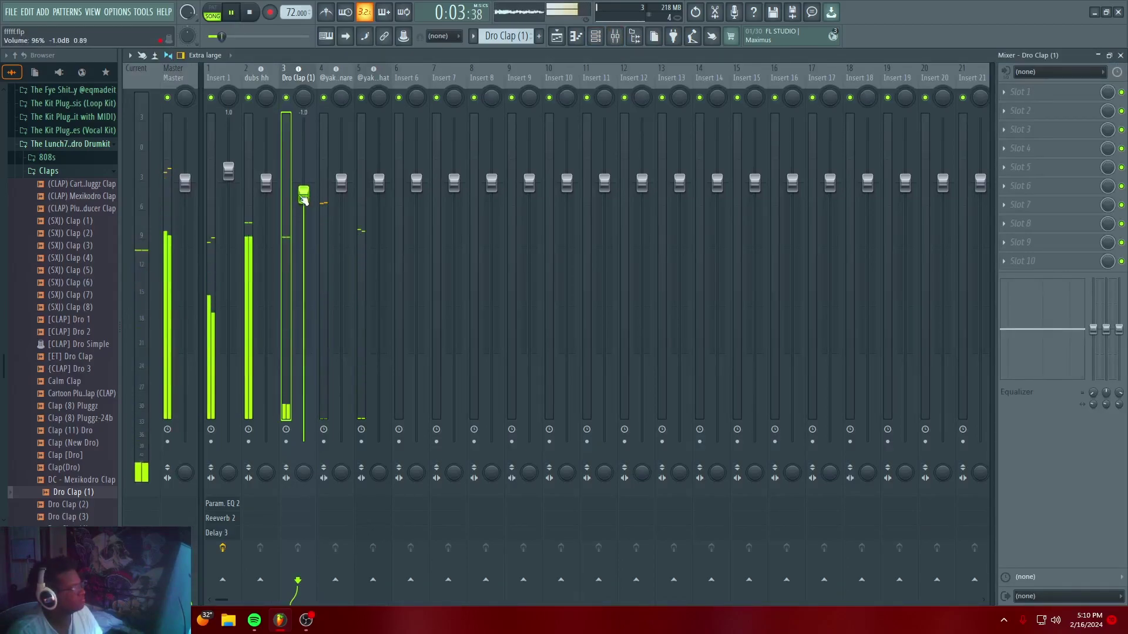
Audition the (SXJ) claps and replace the Dro Clap (1) channel's sample with (SXJ) Clap (5)
key(space)
click(76, 222)
click(77, 234)
click(79, 246)
click(79, 259)
click(80, 272)
click(595, 37)
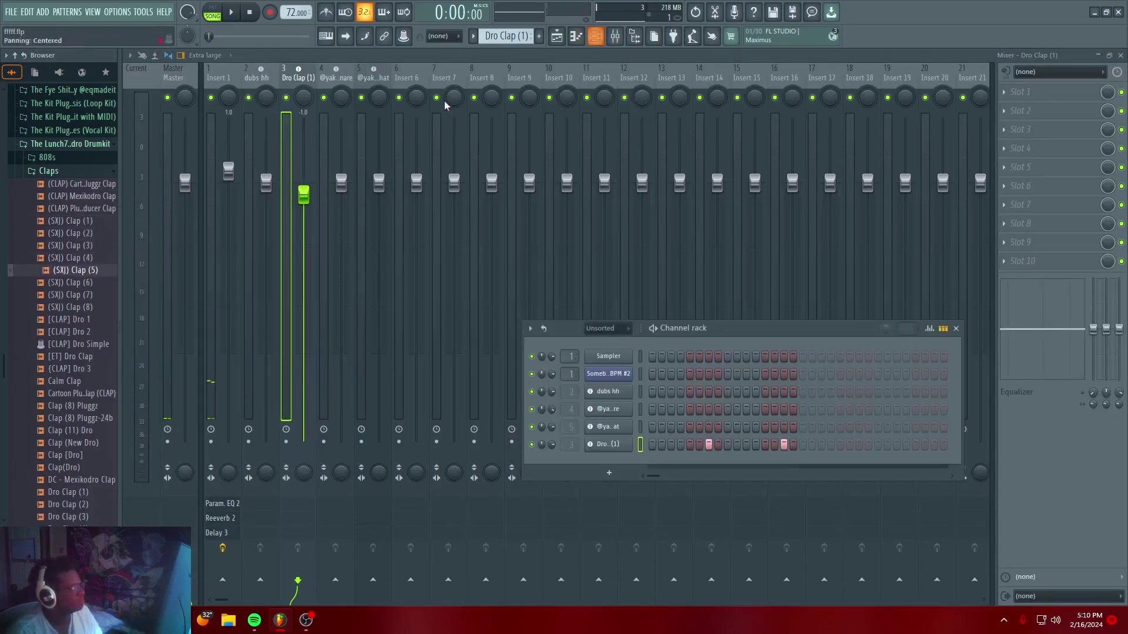
key(space)
drag(82, 274, 608, 444)
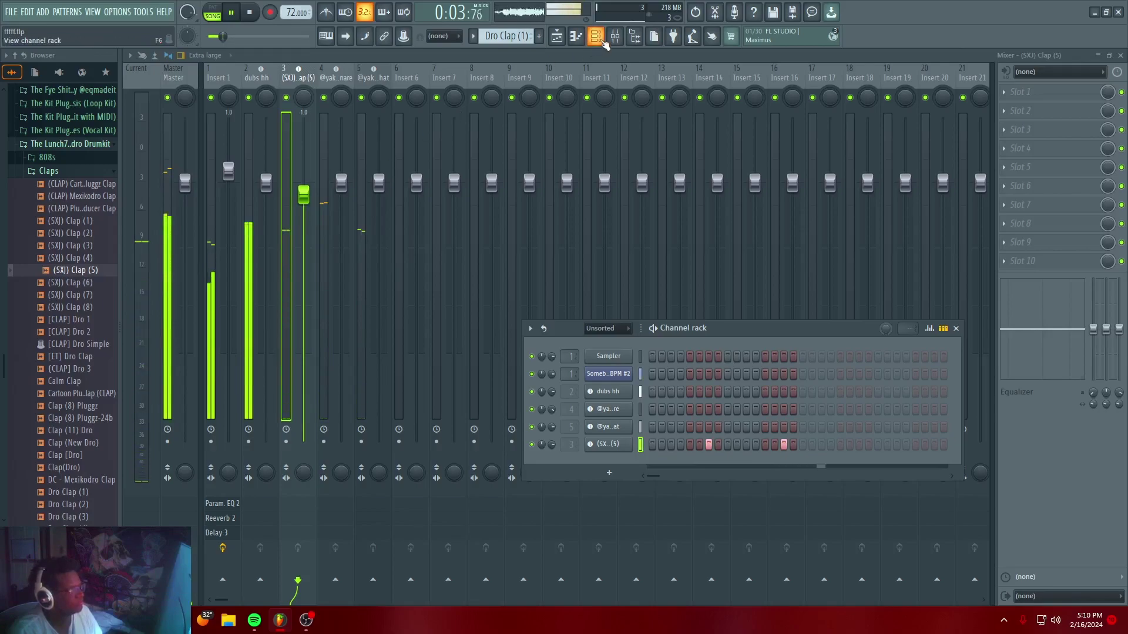
In the clap's piano roll, delete bar 1's first note and add C5 notes on step 15 of bars 2, 3 and 4
click(598, 39)
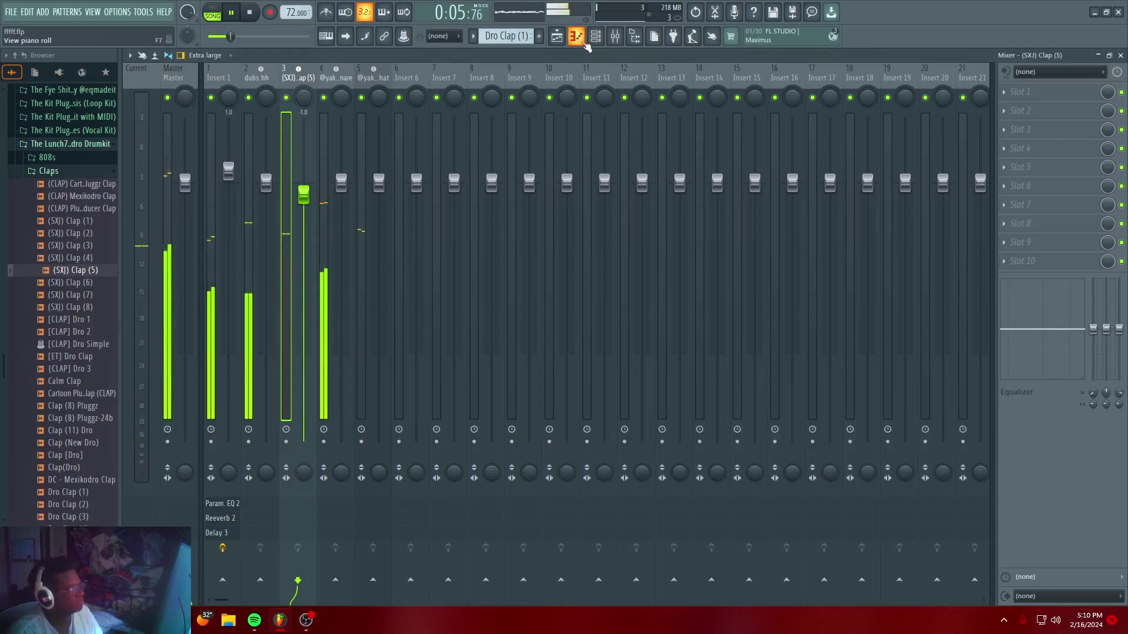
click(556, 38)
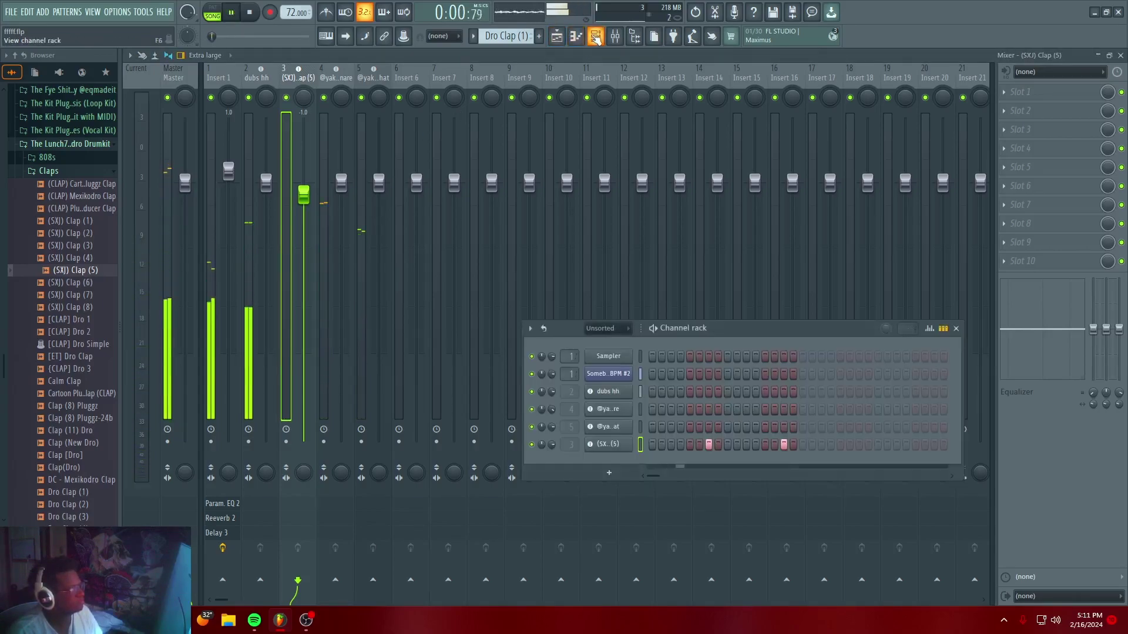
click(576, 37)
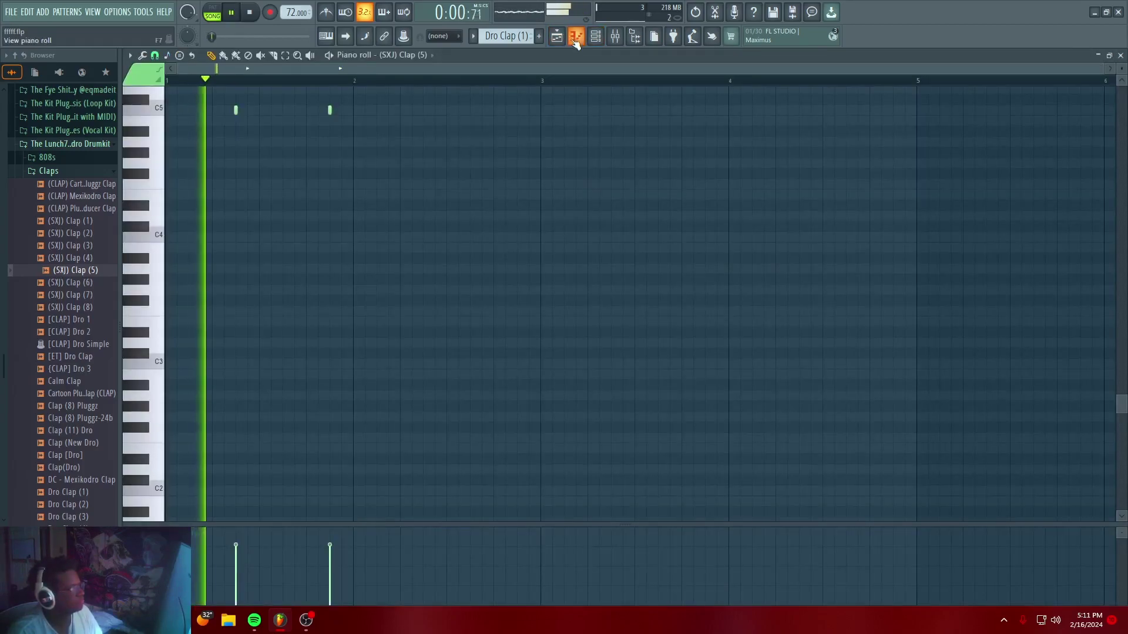
right_click(236, 175)
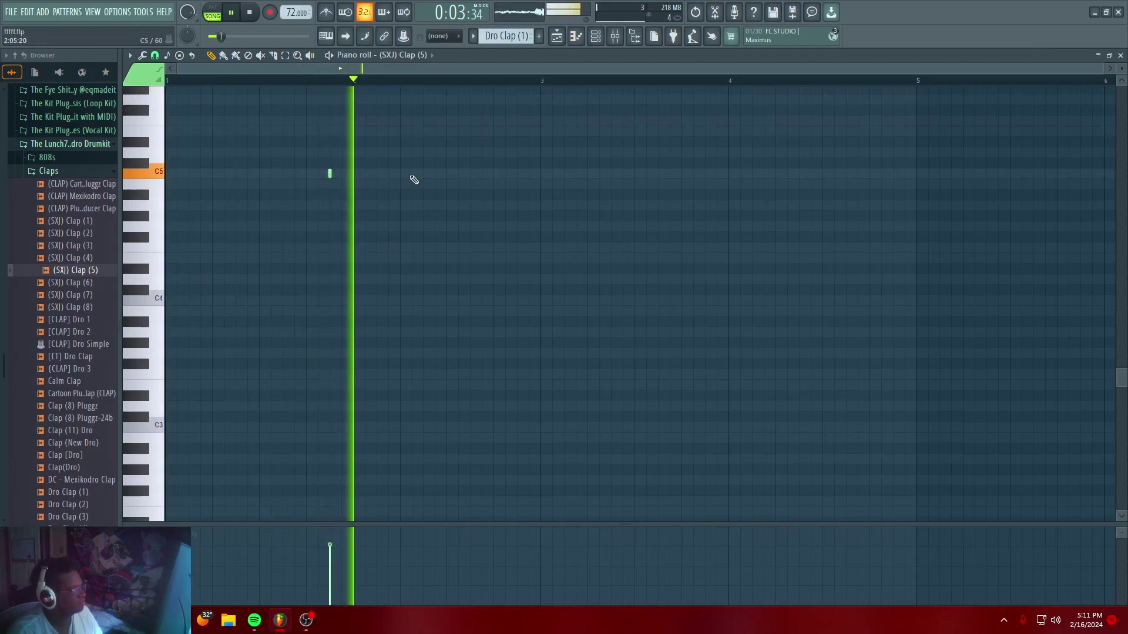
click(520, 174)
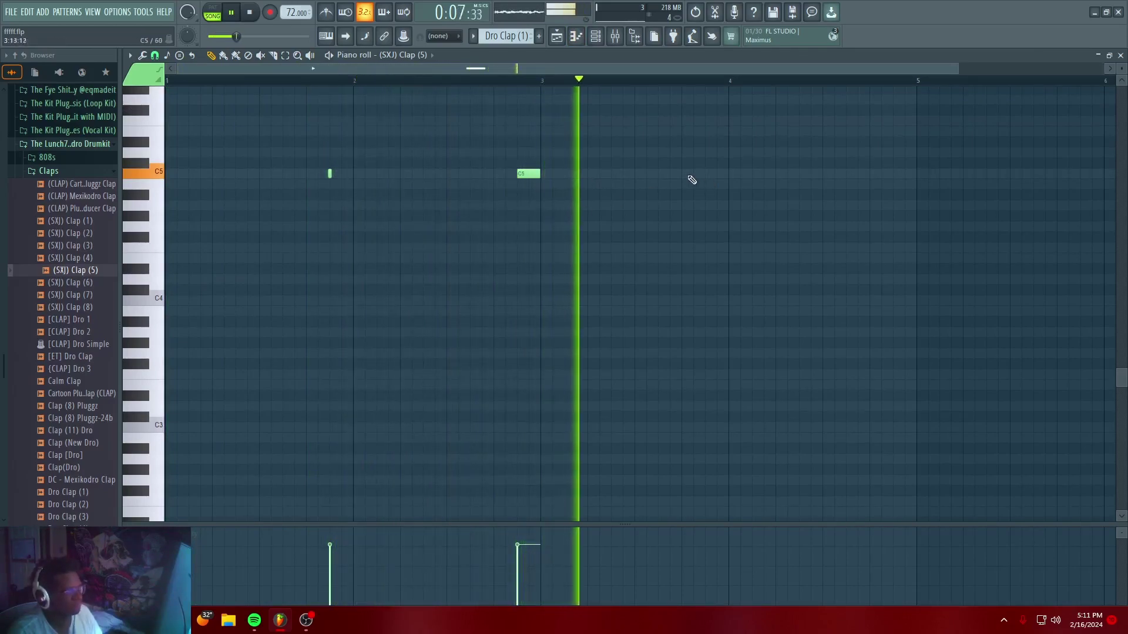
click(707, 174)
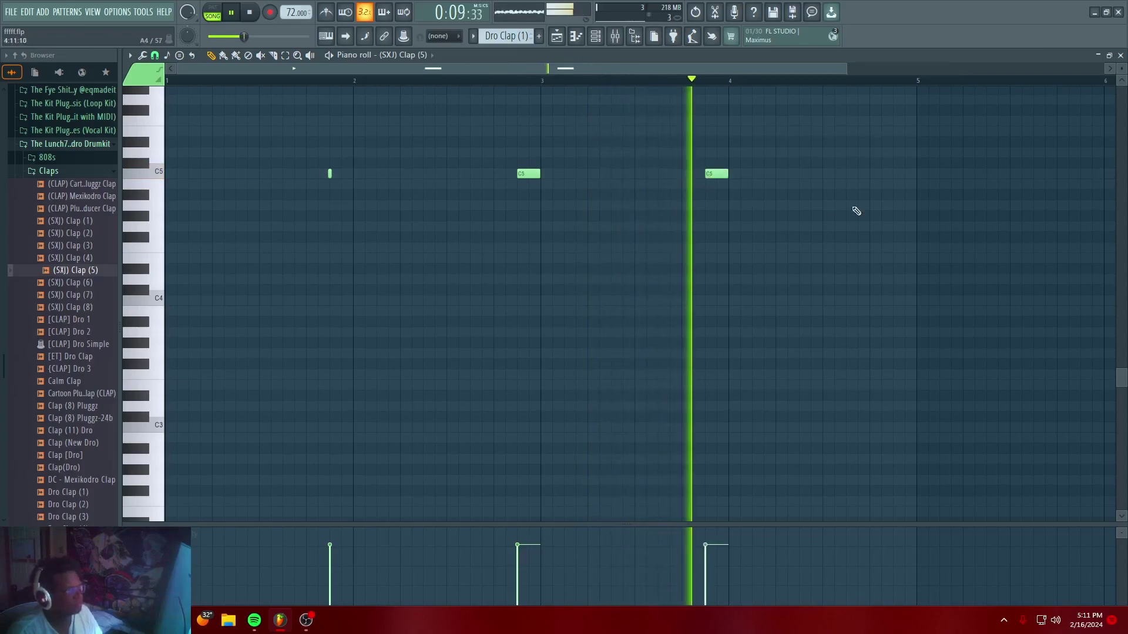
click(895, 174)
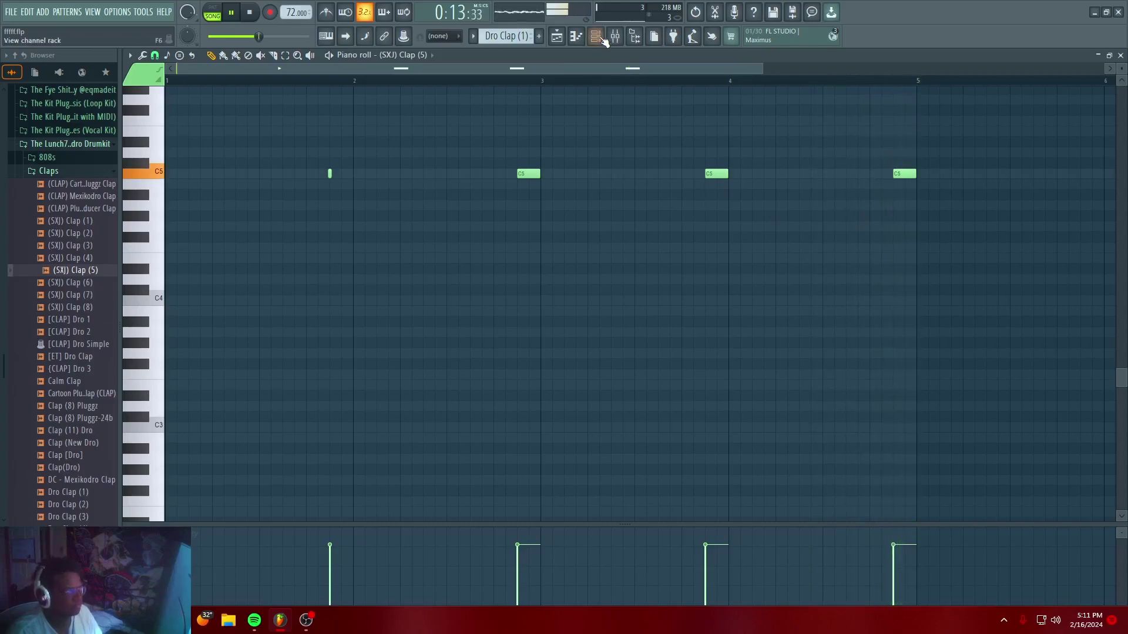
Raise the (SXJ) Clap (5) mixer track volume to 4.0 dB during playback
key(space)
key(F9)
key(space)
drag(303, 194, 298, 169)
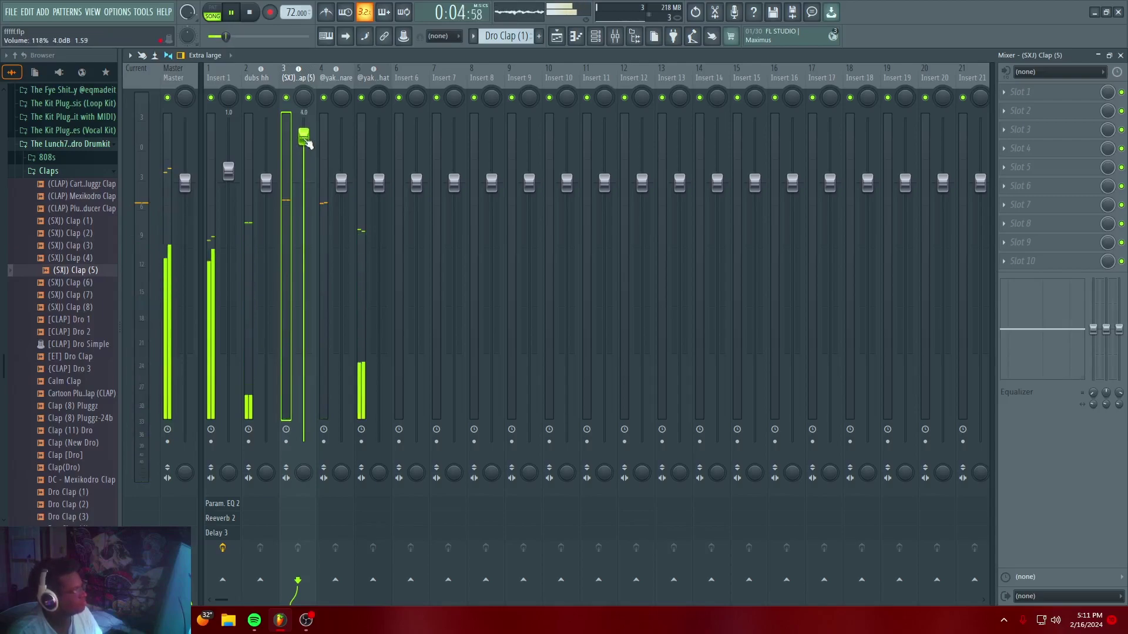
Collapse the Claps folder and place a second Dro Clap (1) clip in bars 5 to 8 of the (SXJ) Clap (5) track
key(F5)
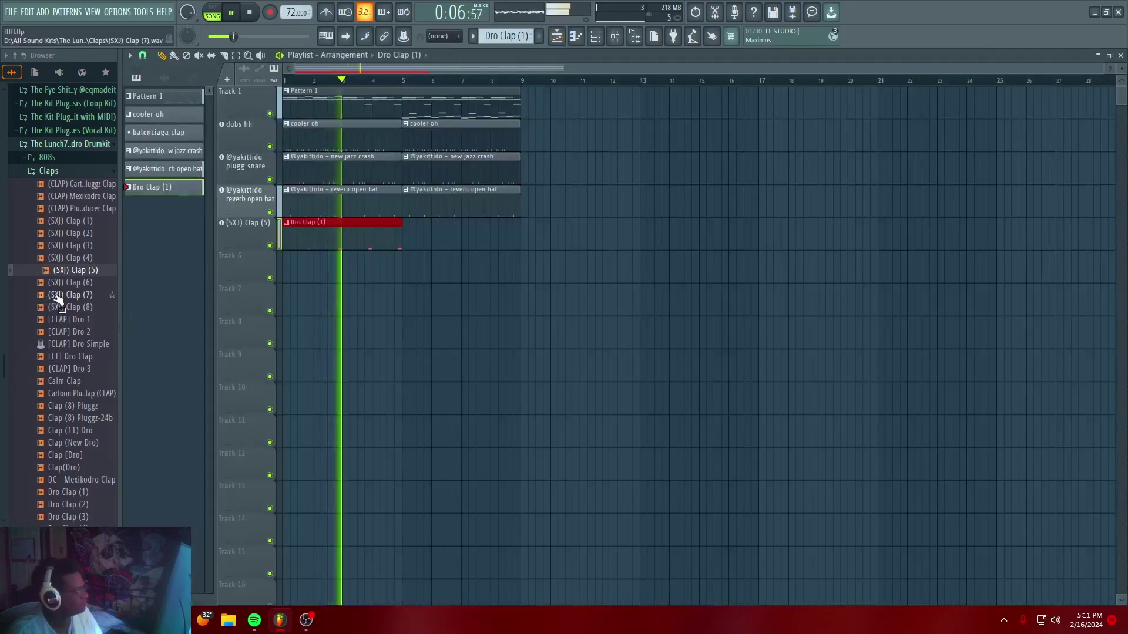
scroll(62, 294, up, 3)
click(83, 246)
click(85, 272)
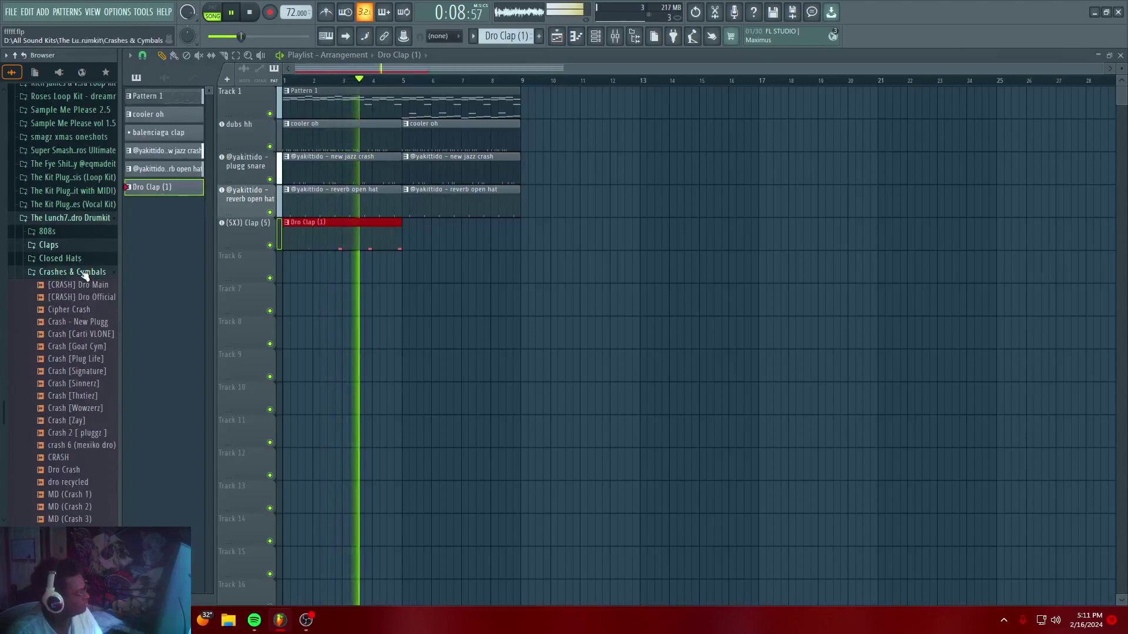
click(85, 273)
drag(173, 193, 423, 234)
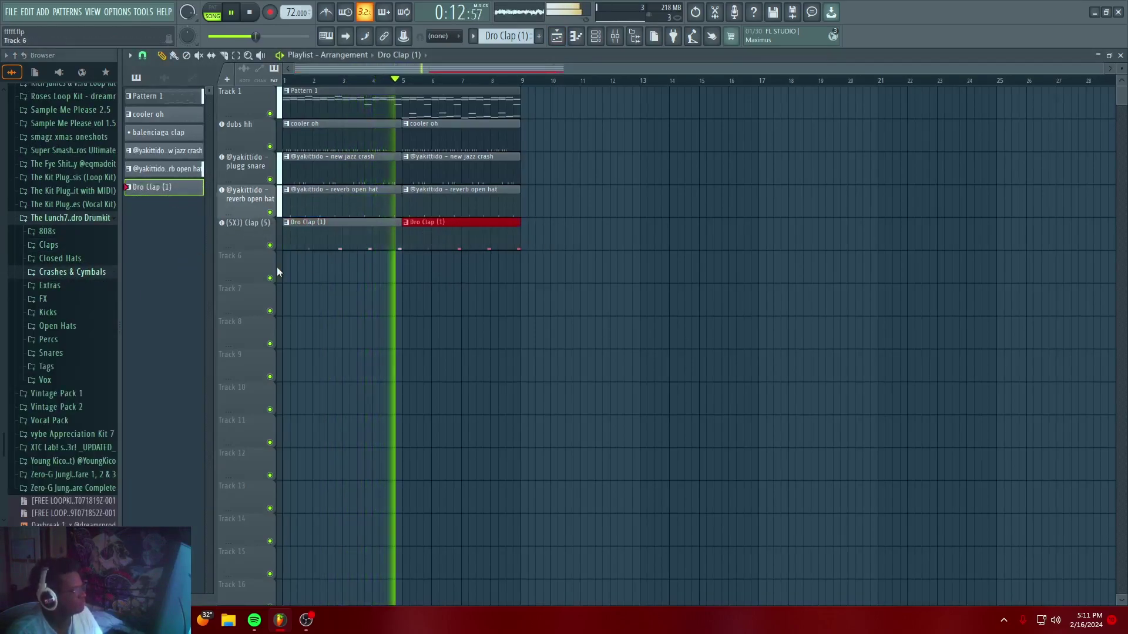
Stop playback and audition the samples in the Mexikodro Drumkit's Kicks folder
scroll(57, 378, up, 3)
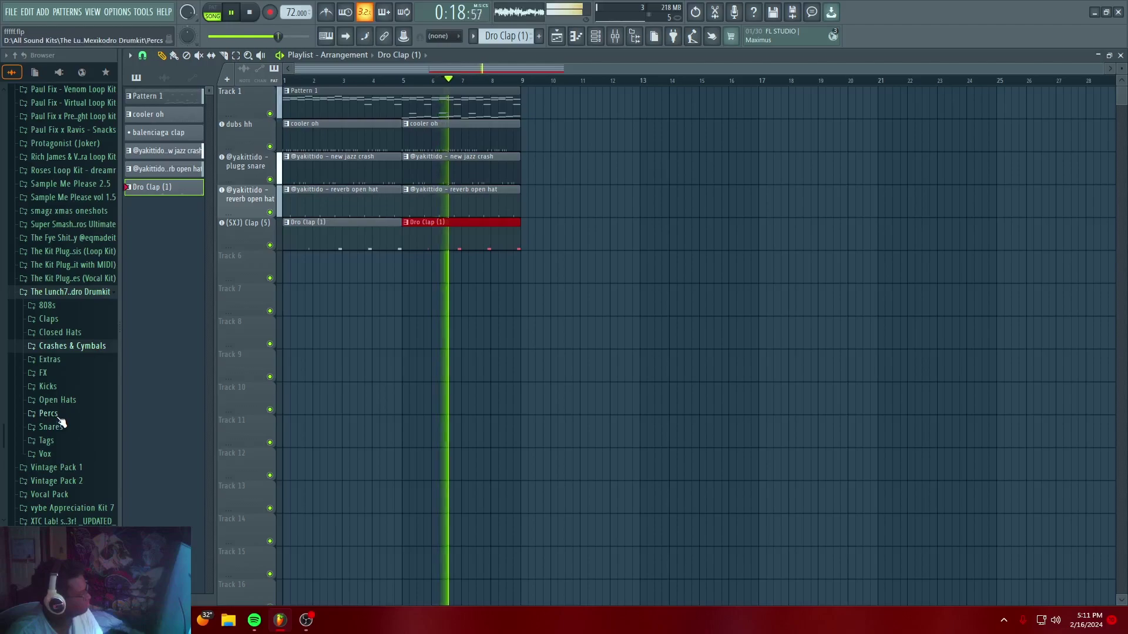
click(62, 389)
key(space)
click(77, 399)
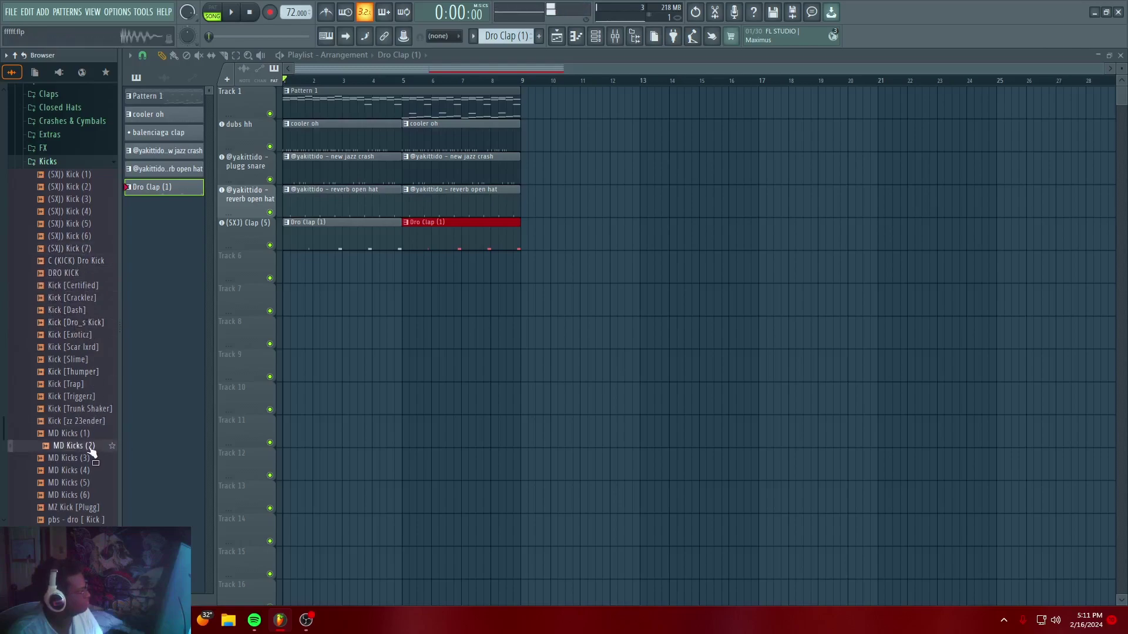
scroll(89, 512, down, 2)
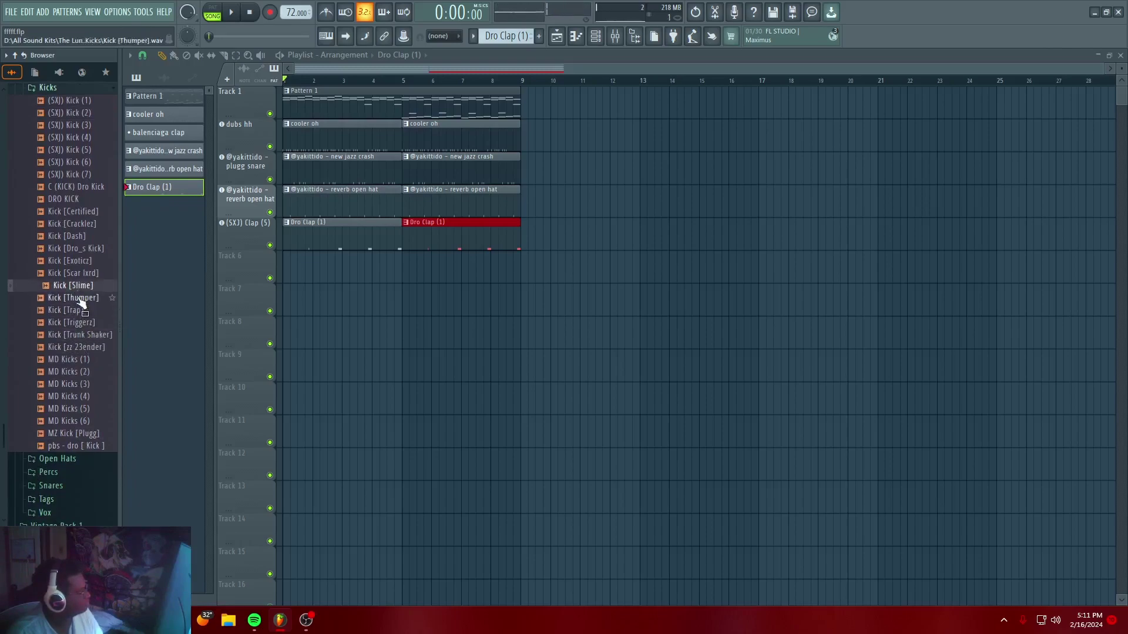
scroll(79, 269, up, 2)
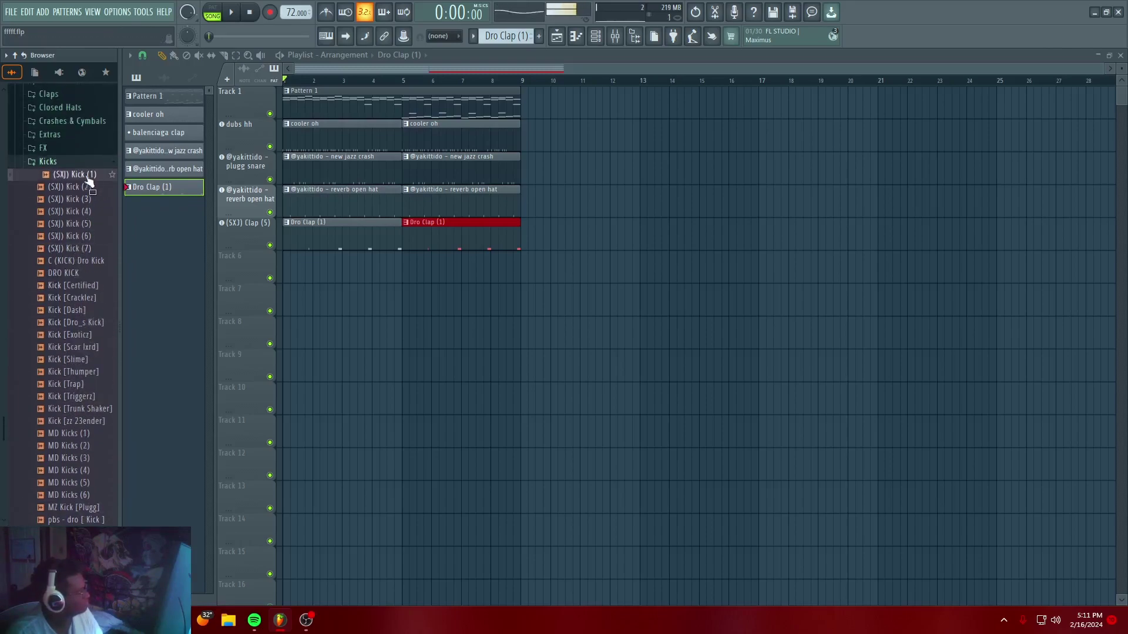
Find the Mike Tyson Kick in the XTC Lab kit's Kicks folder and load it as a new channel
click(65, 164)
scroll(36, 444, up, 4)
scroll(65, 432, down, 4)
click(66, 288)
click(68, 283)
click(63, 297)
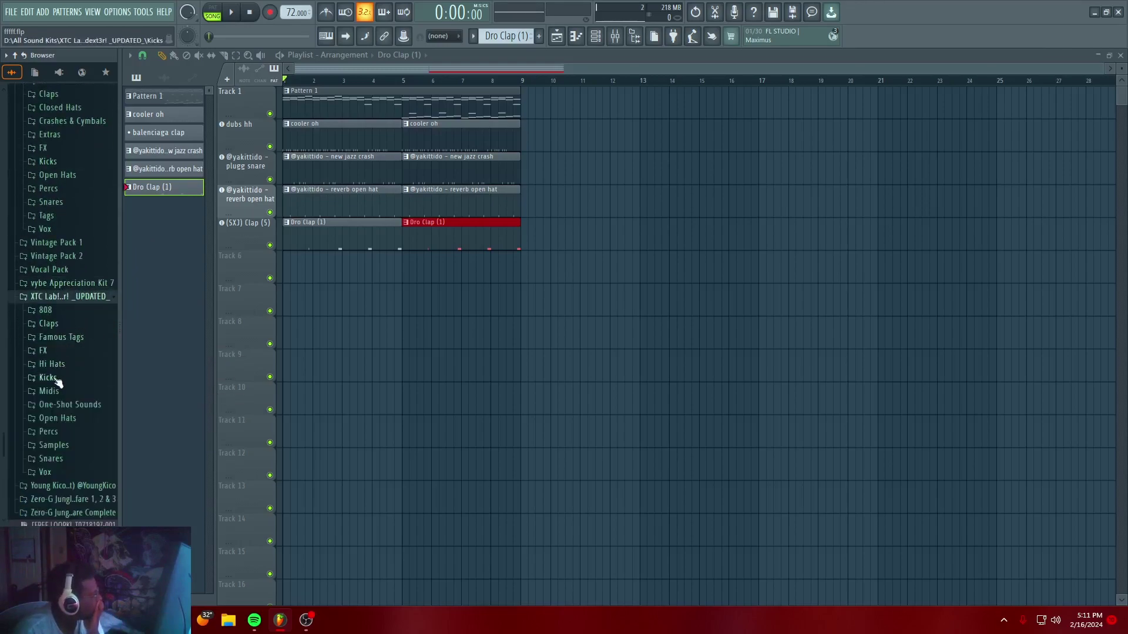
click(58, 381)
click(66, 313)
key(Up)
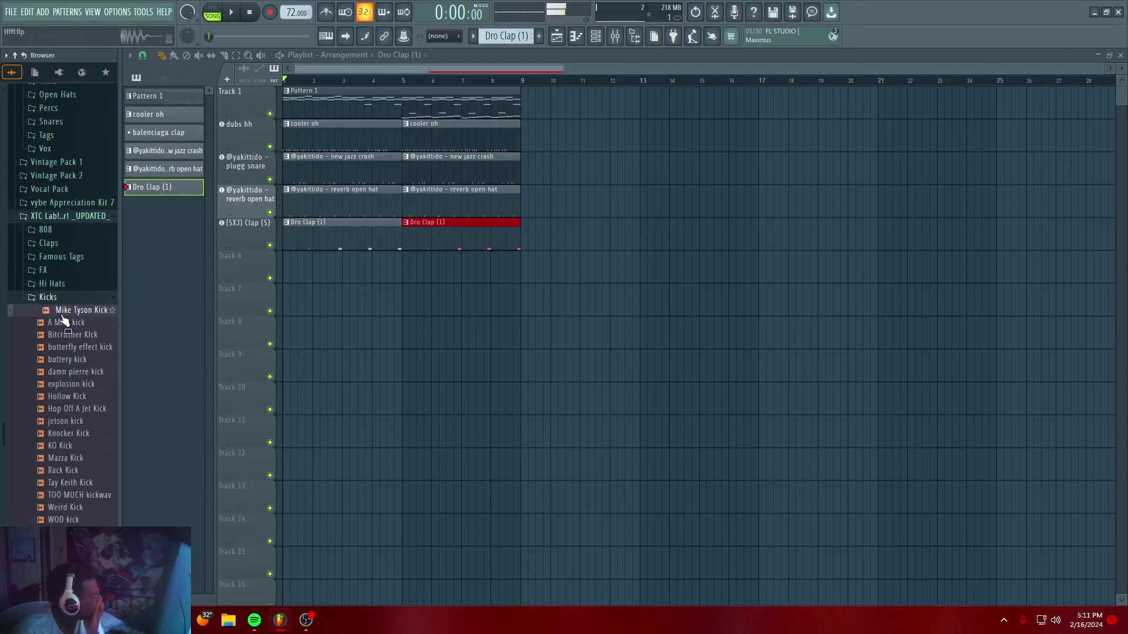
drag(211, 288, 520, 270)
click(611, 340)
Play the arrangement with the Mike Tyson Kick's piano roll and the channel rack open
key(space)
click(575, 36)
key(space)
key(space)
click(595, 40)
key(space)
key(space)
key(space)
Try Mike Tyson Kick hits on steps 1, 5, 7 and 9 and clear them again
click(653, 464)
key(space)
key(space)
key(space)
right_click(655, 464)
click(690, 464)
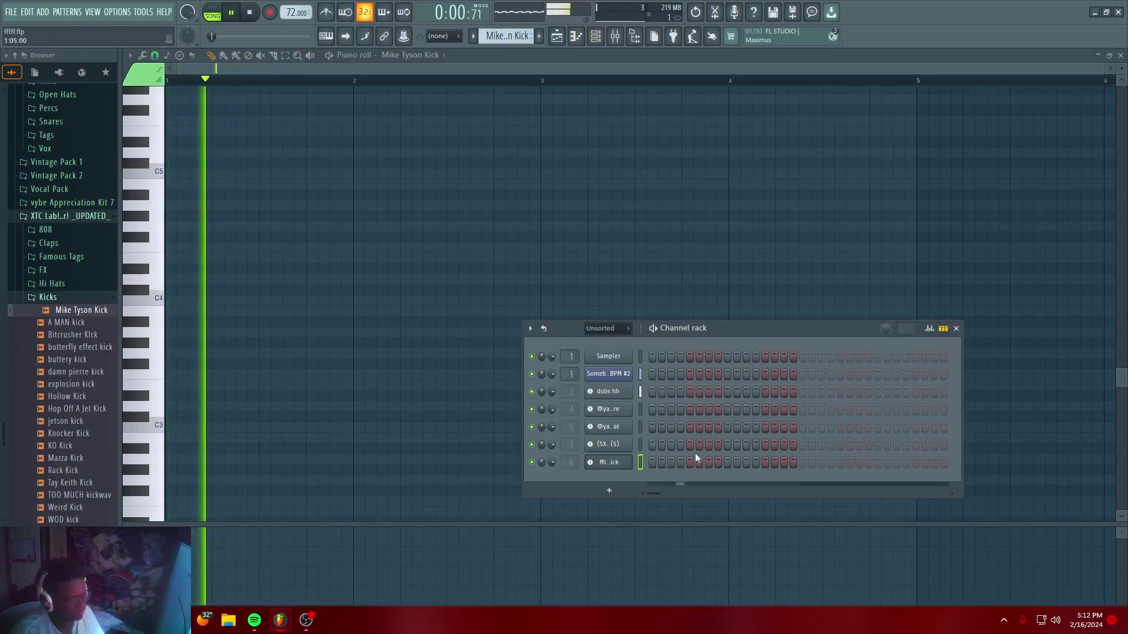
click(691, 463)
click(707, 463)
click(729, 463)
right_click(690, 464)
right_click(707, 465)
right_click(727, 464)
Try a Mike Tyson Kick rhythm with hits on steps 1, 3, 4 and 9
click(652, 463)
click(691, 462)
right_click(690, 463)
click(671, 463)
click(680, 463)
click(737, 463)
click(746, 463)
right_click(737, 463)
right_click(746, 463)
click(727, 463)
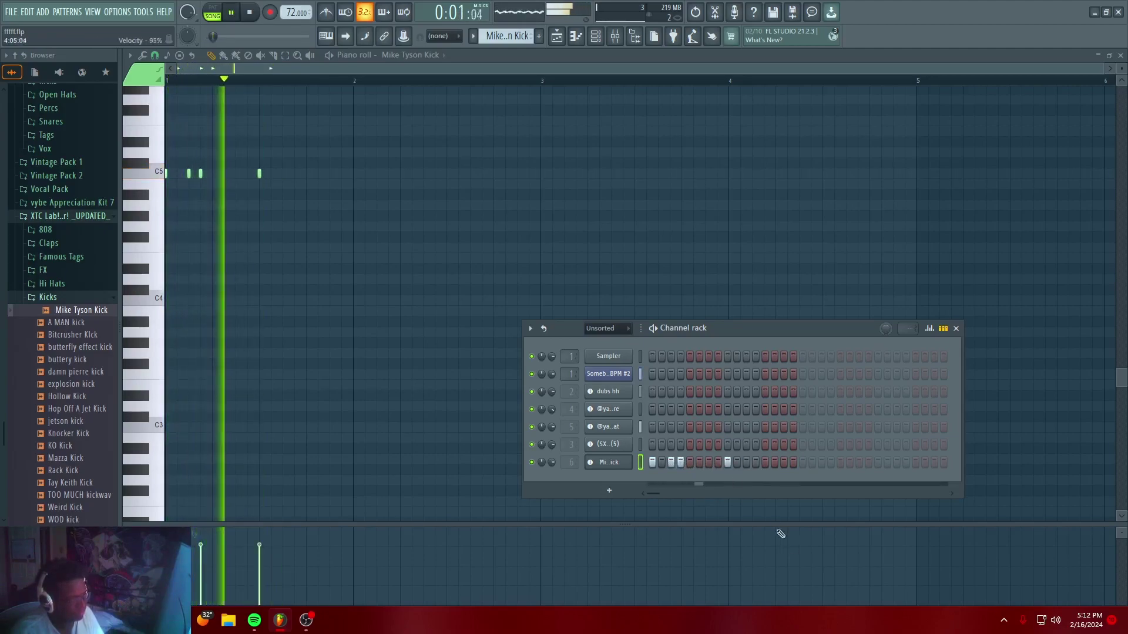
Clear all hits from the Mike Tyson Kick channel and stop playback
right_click(727, 463)
right_click(681, 463)
right_click(671, 463)
right_click(652, 463)
key(space)
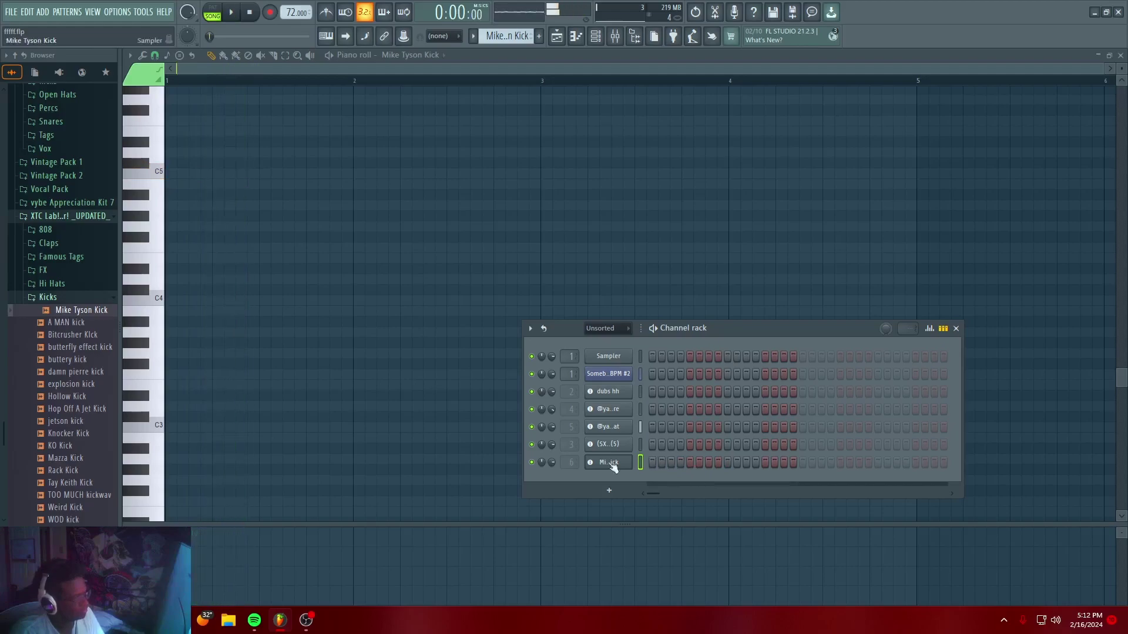
Audition the Die4Guy 808 in the XTC Lab kit's 808 folder
scroll(73, 346, up, 4)
click(65, 379)
click(32, 238)
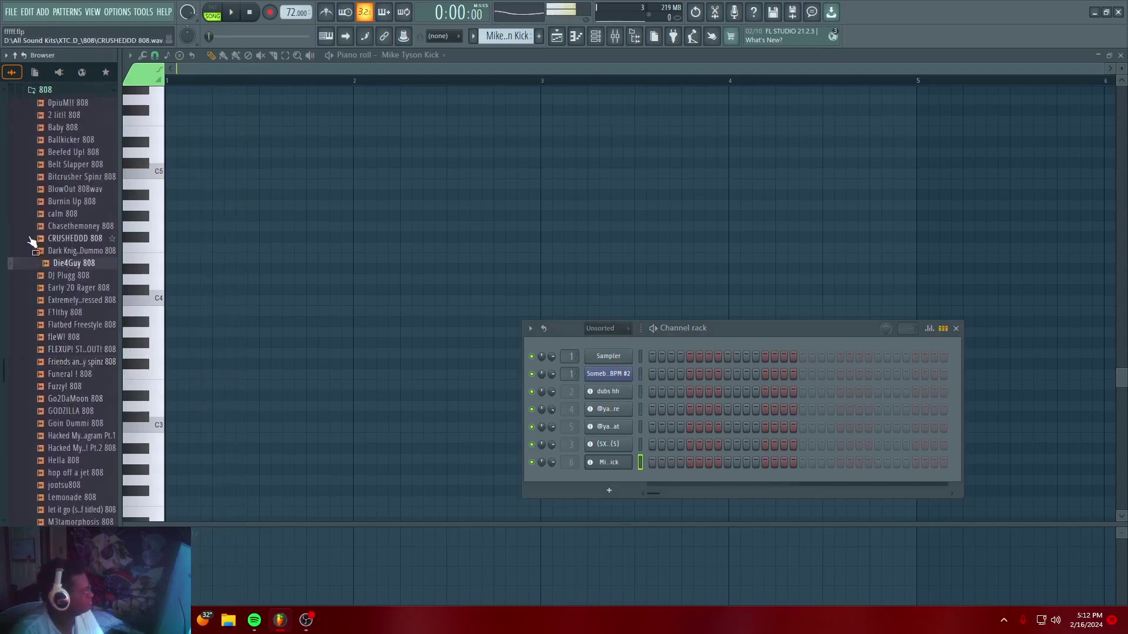
Audition the 808s in kraii's stash kit, including dababy, calm fit, bnyx, switchy, ying yang and yura
scroll(67, 235, down, 15)
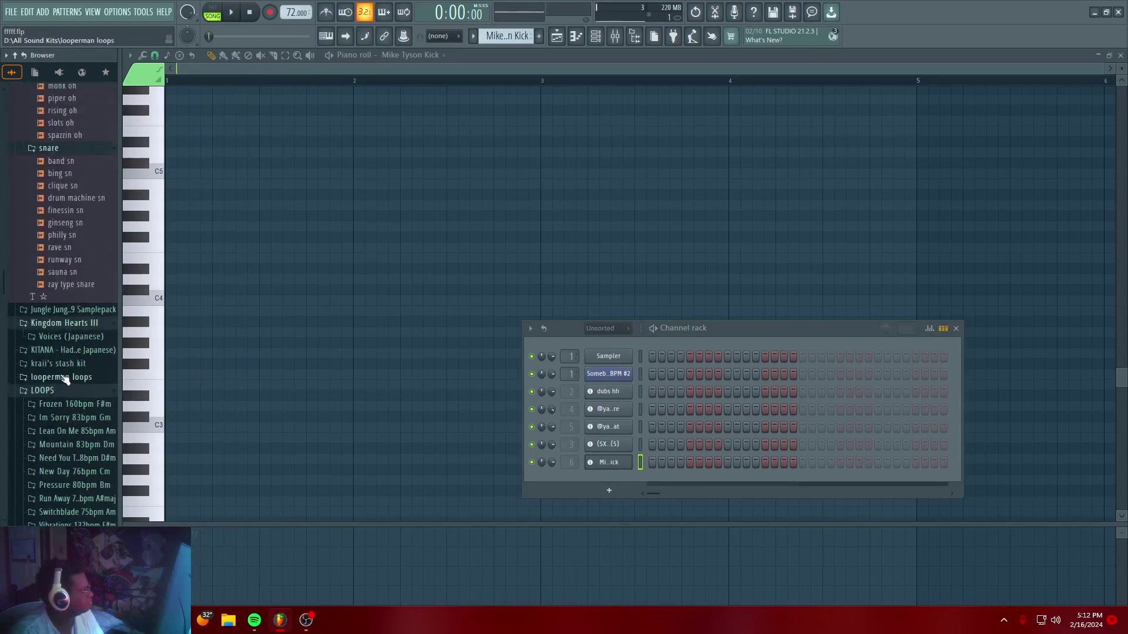
click(35, 217)
click(54, 231)
click(51, 247)
click(72, 255)
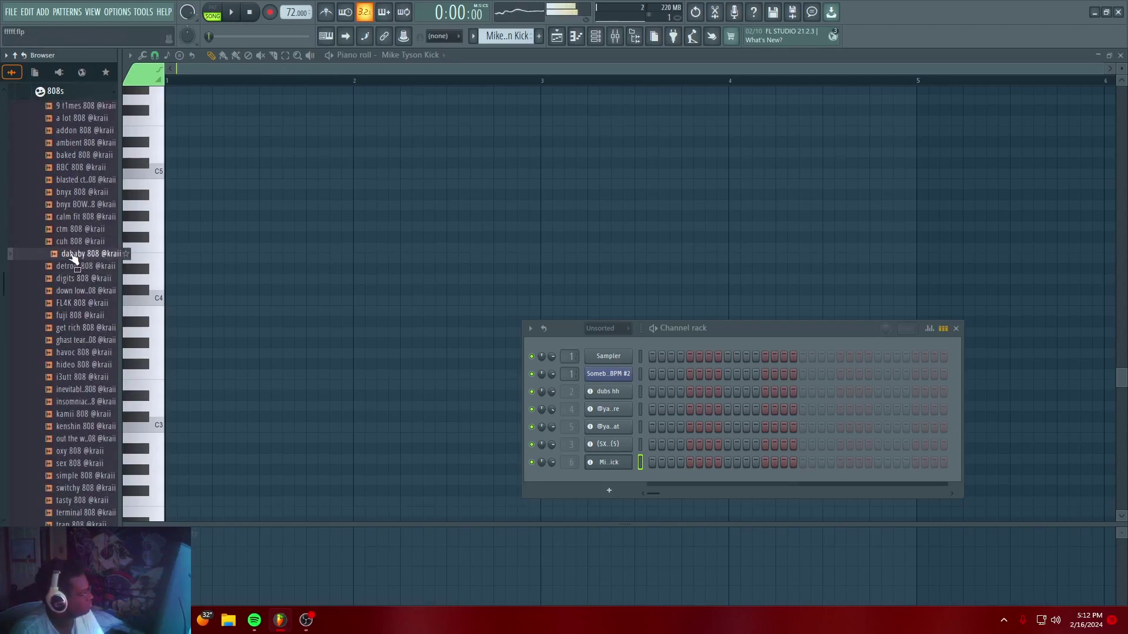
click(76, 217)
click(75, 192)
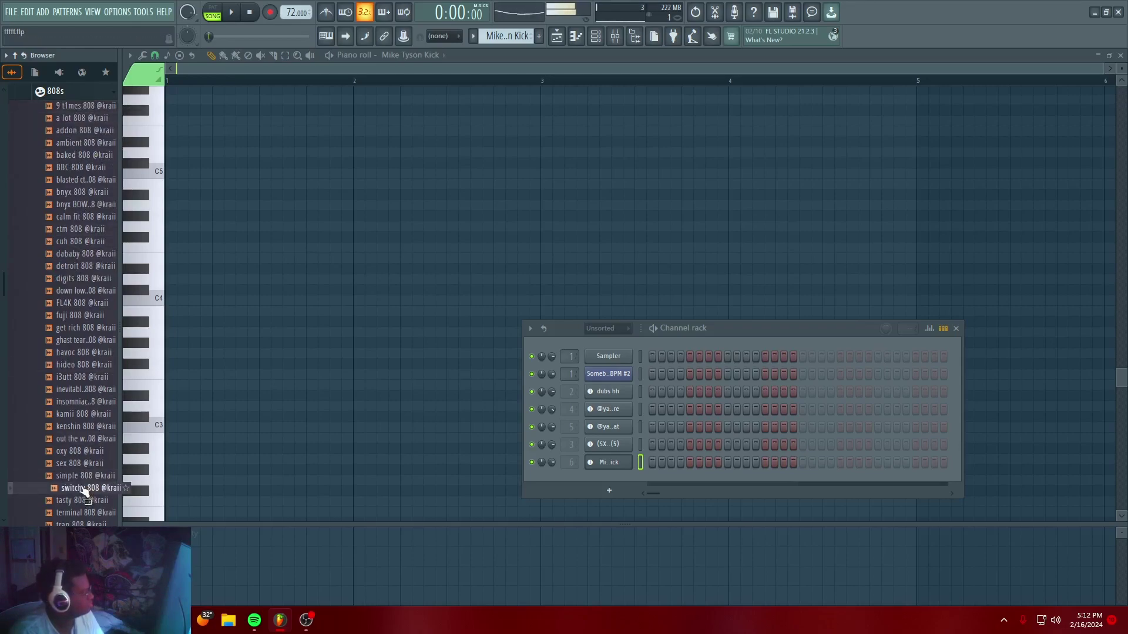
scroll(81, 499, down, 2)
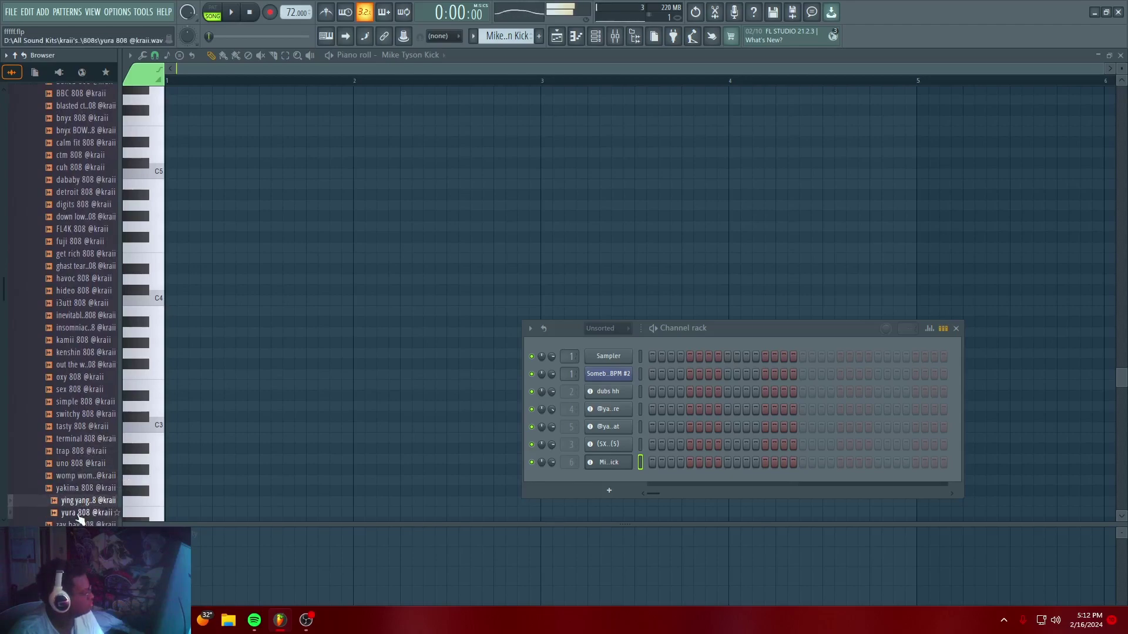
scroll(78, 522, down, 2)
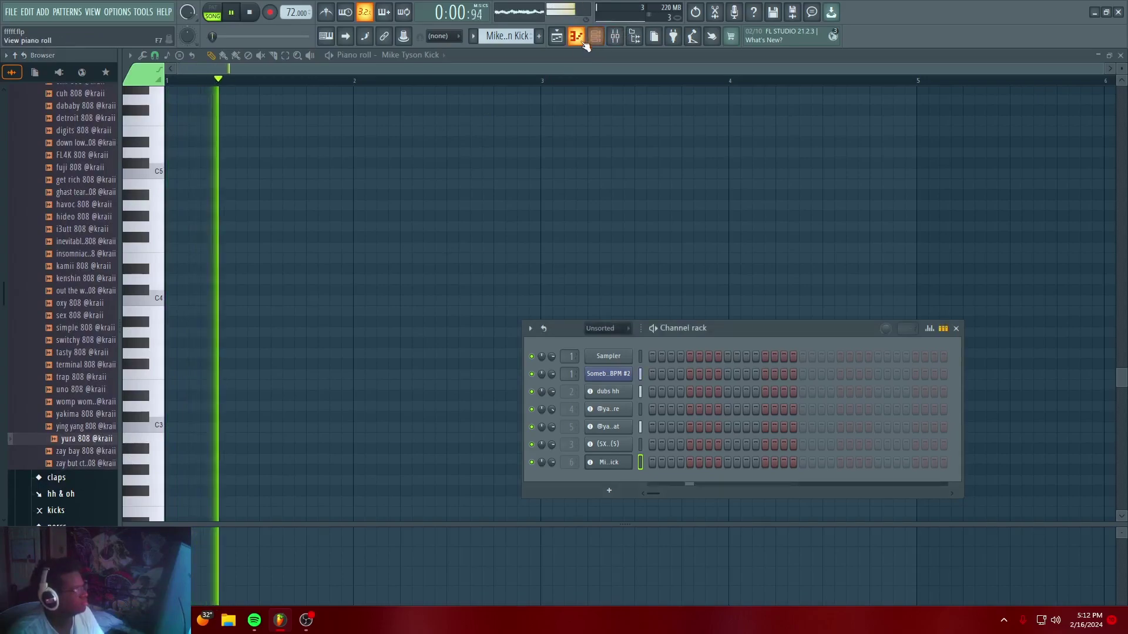
click(557, 37)
drag(191, 383, 292, 302)
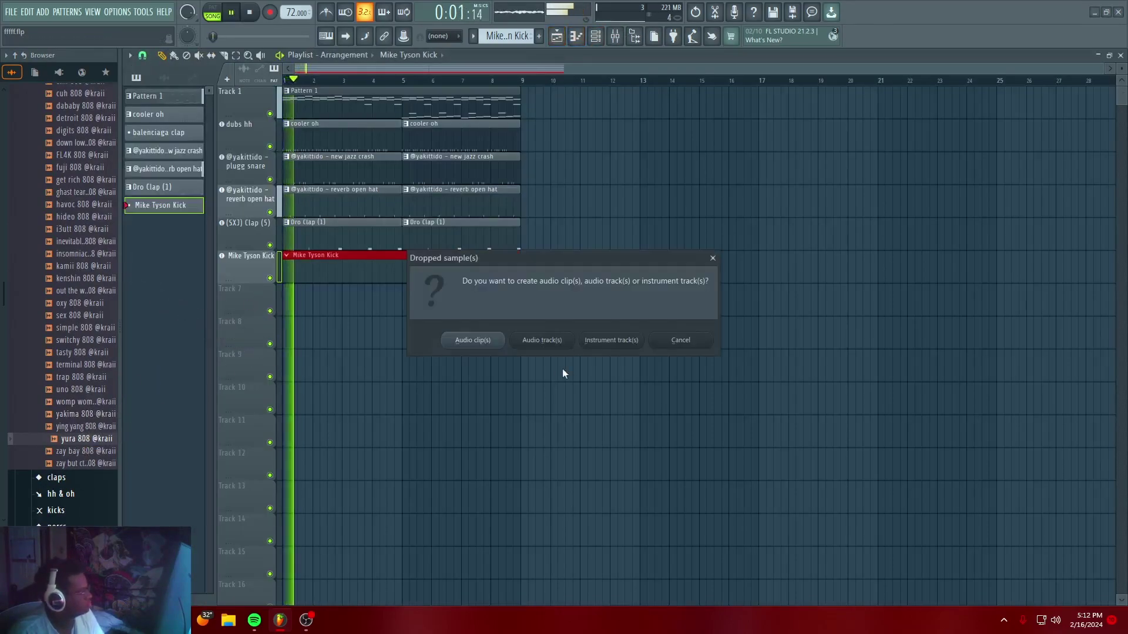
click(474, 340)
right_click(287, 302)
click(300, 295)
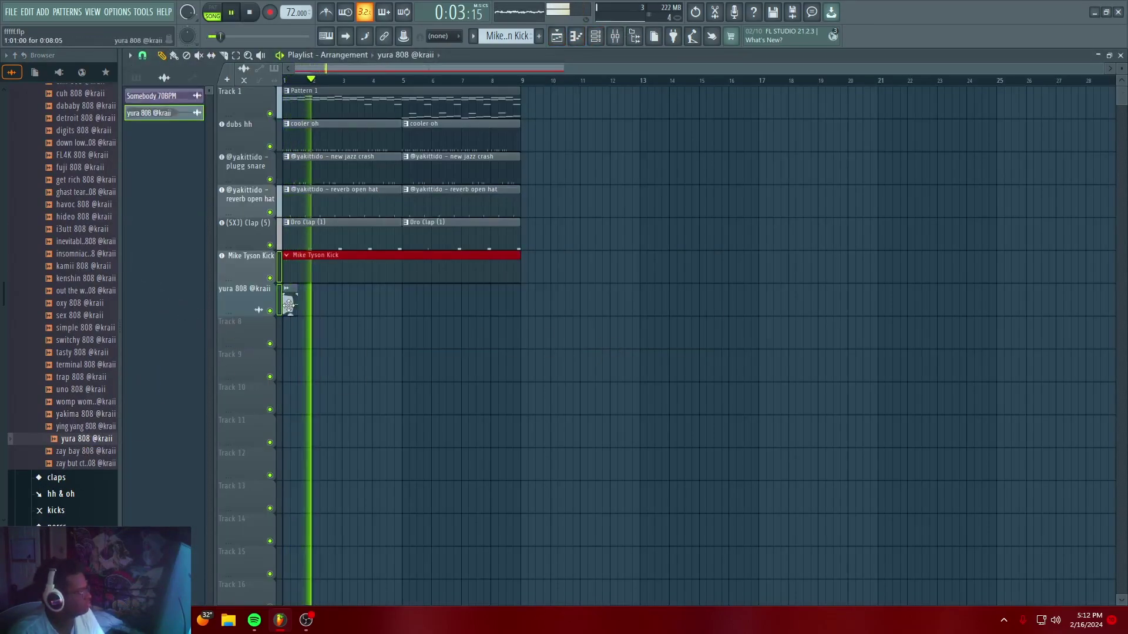
Add the yura 808 sample as an instrument track below the Mike Tyson Kick and delete the empty yura 808 audio track
drag(261, 309, 261, 309)
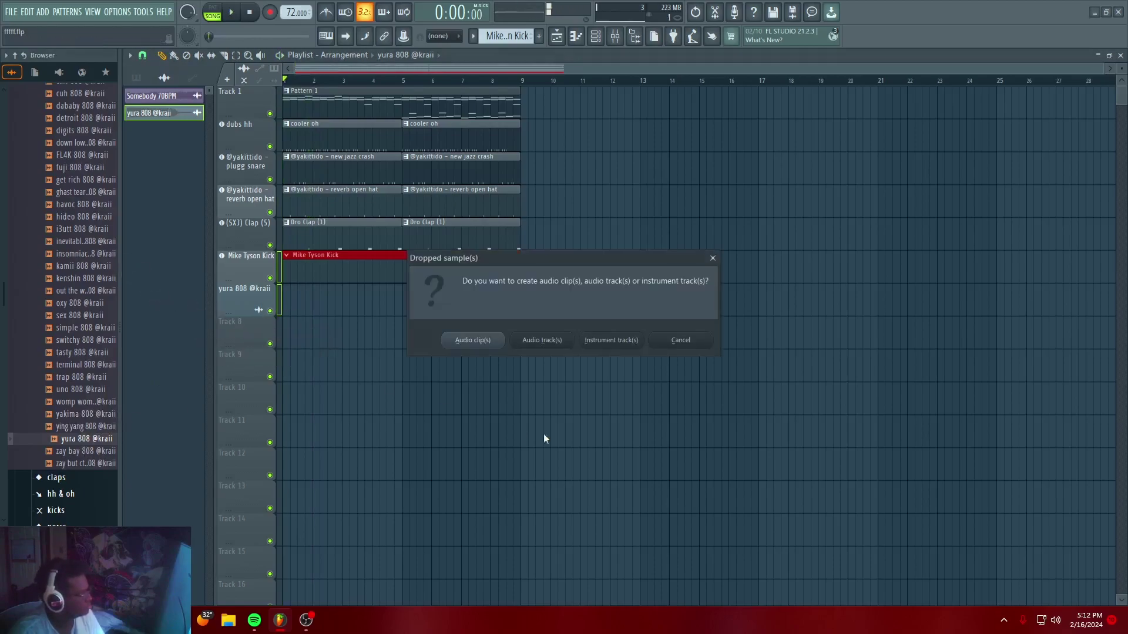
click(602, 342)
right_click(229, 285)
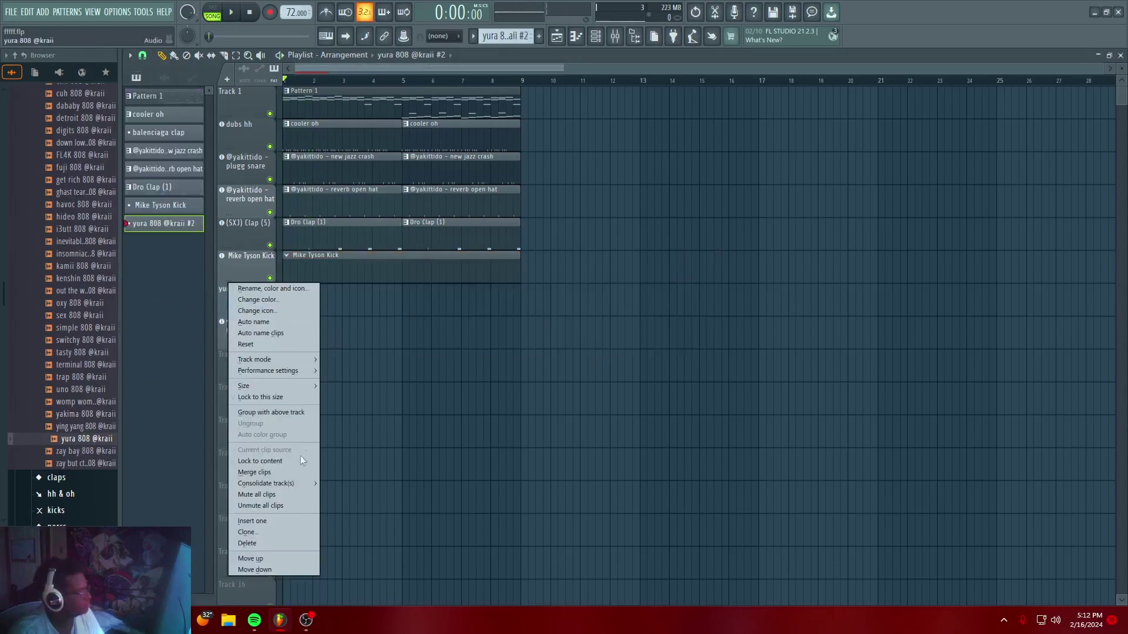
click(290, 543)
key(Escape)
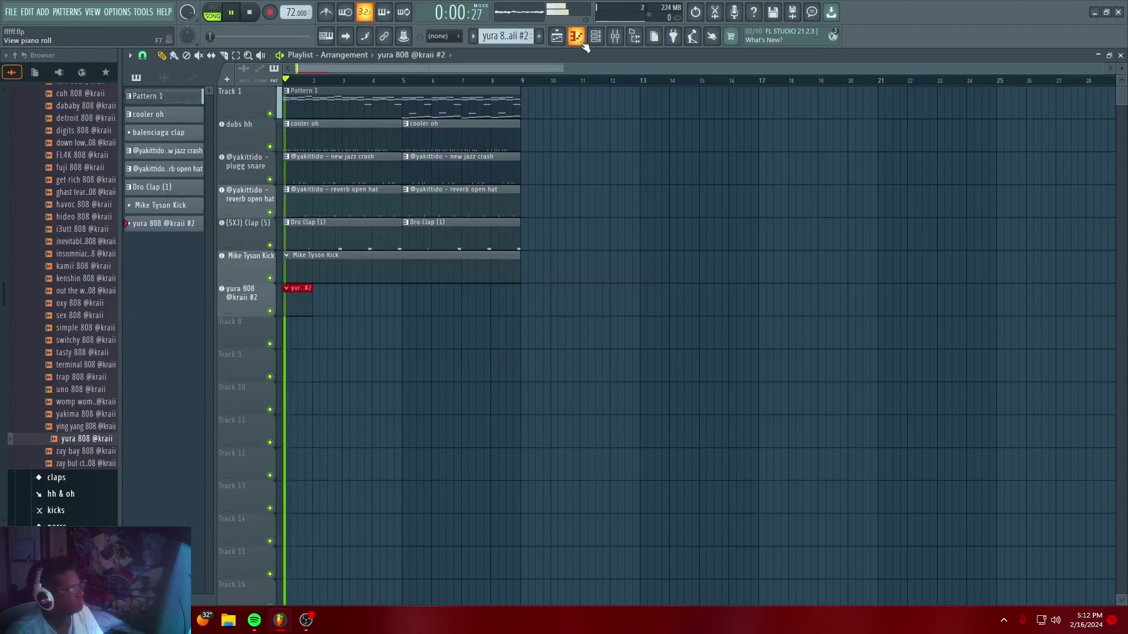
Place a C8 note on step 7 of bar 1 in the yura 808 piano roll and test positions for a second hit
click(583, 44)
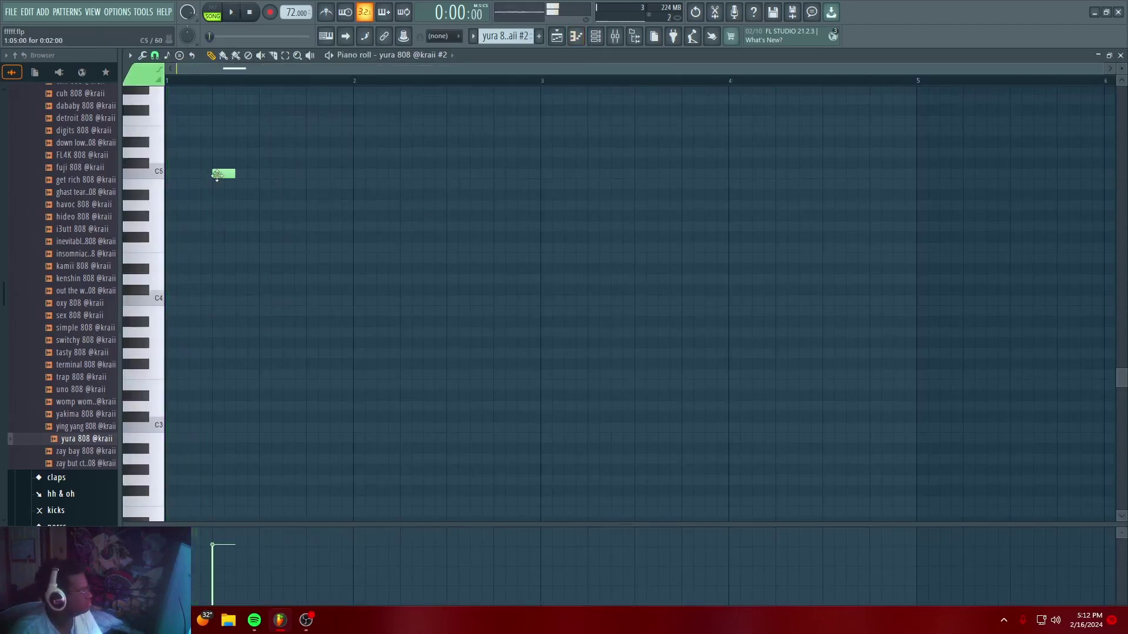
scroll(168, 247, up, 8)
drag(171, 142, 239, 144)
key(space)
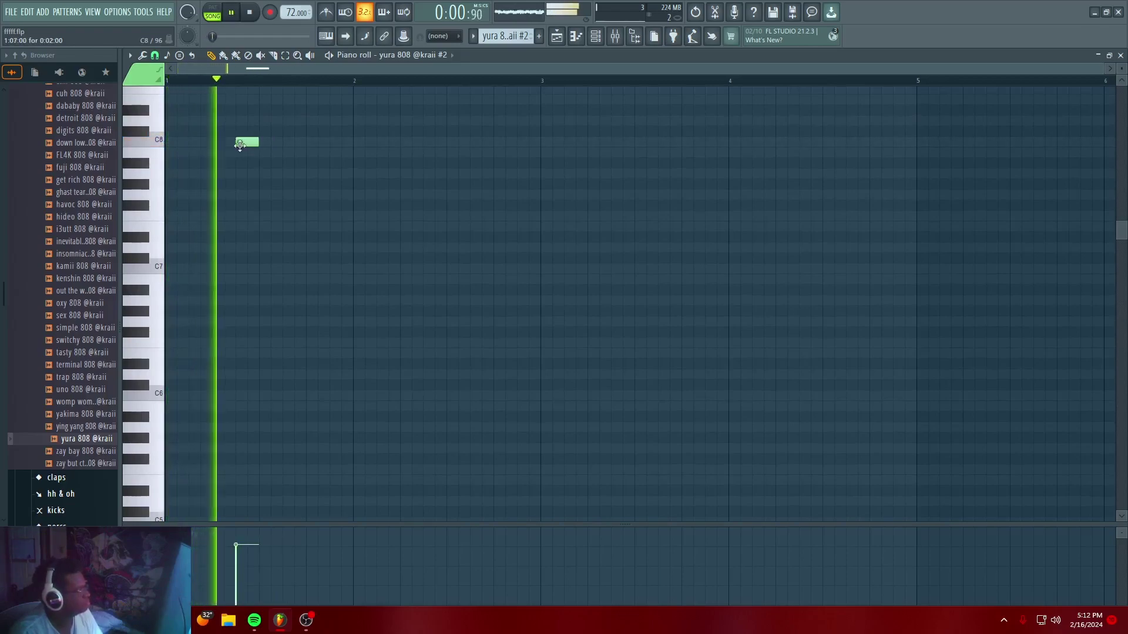
click(320, 144)
right_click(323, 146)
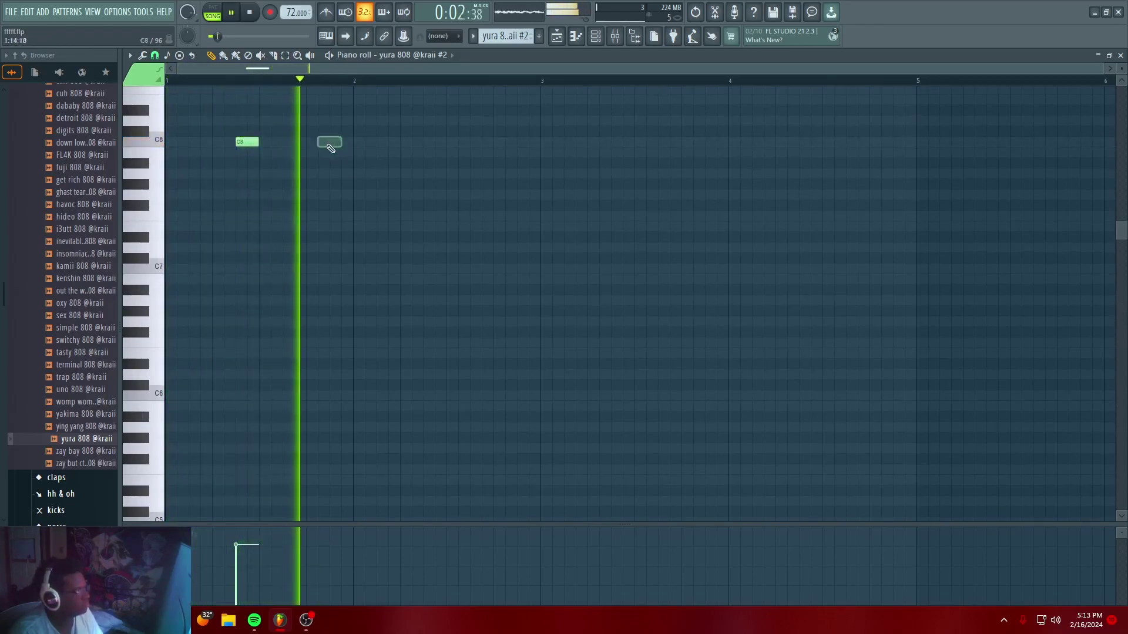
click(286, 143)
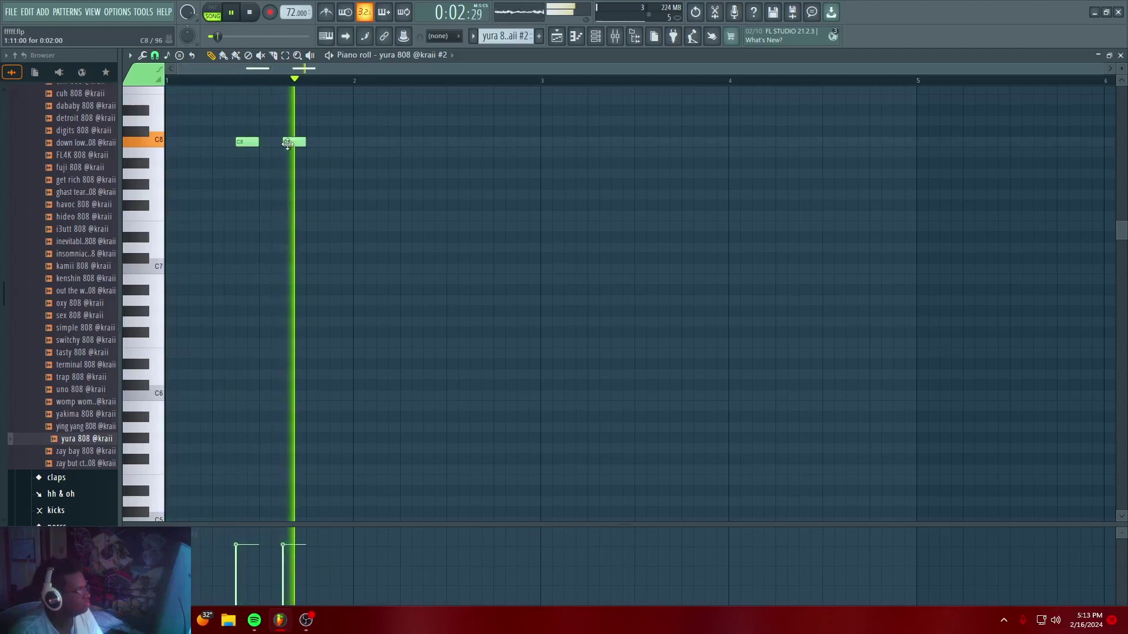
click(266, 144)
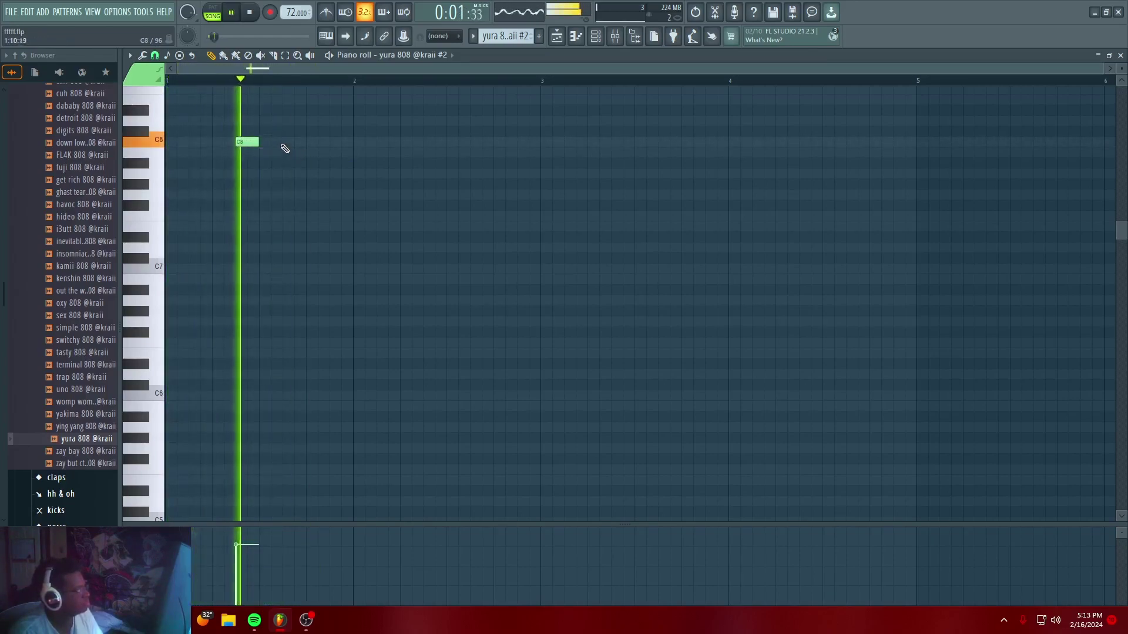
click(285, 132)
right_click(285, 133)
Extend the C8 note to six steps and follow it with four-step notes: B7 on step 13 and C8 at the start of bar 2
click(312, 152)
click(379, 151)
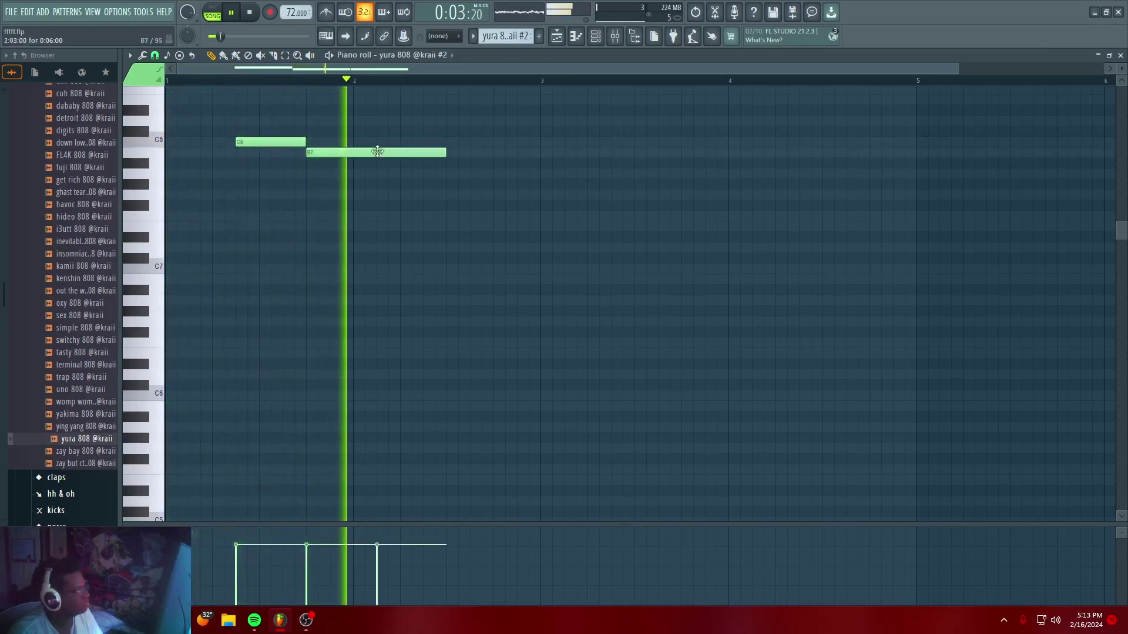
right_click(378, 153)
drag(374, 151, 353, 152)
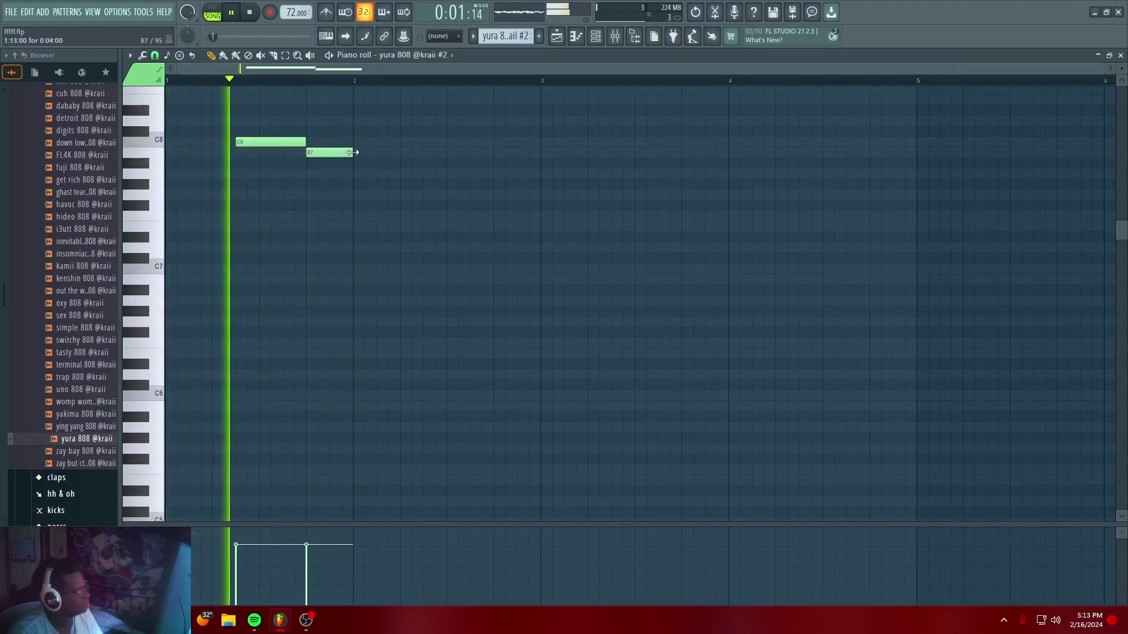
click(366, 163)
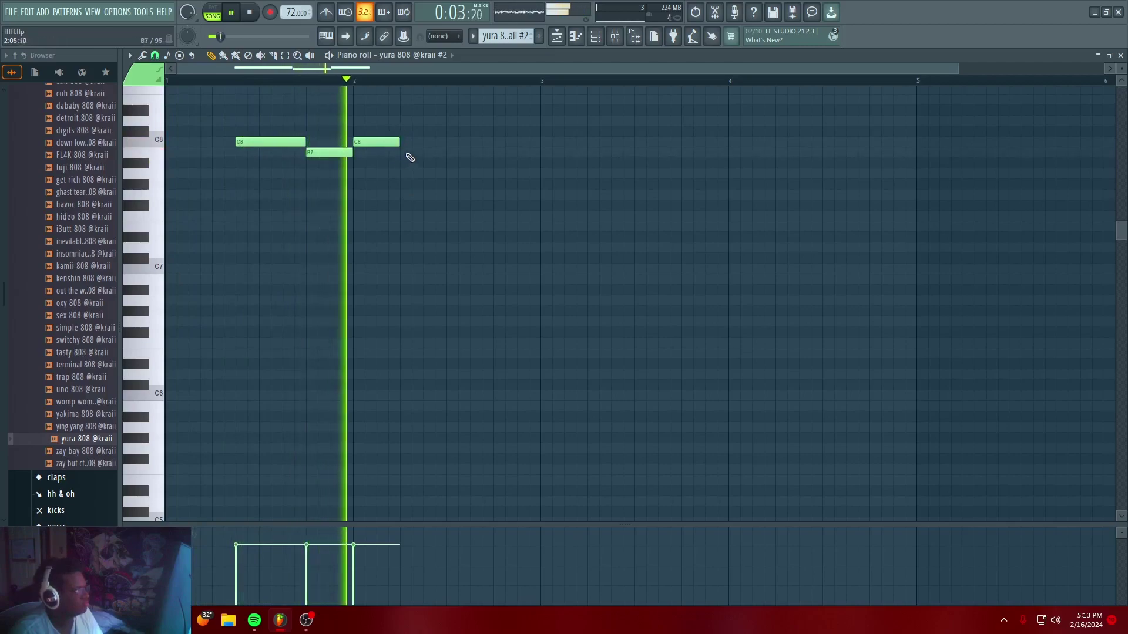
Add a two-step C8 note on step 7 of bar 2 and a four-step B7 note on step 13
click(448, 144)
right_click(461, 142)
key(space)
key(space)
click(424, 143)
drag(476, 146, 446, 144)
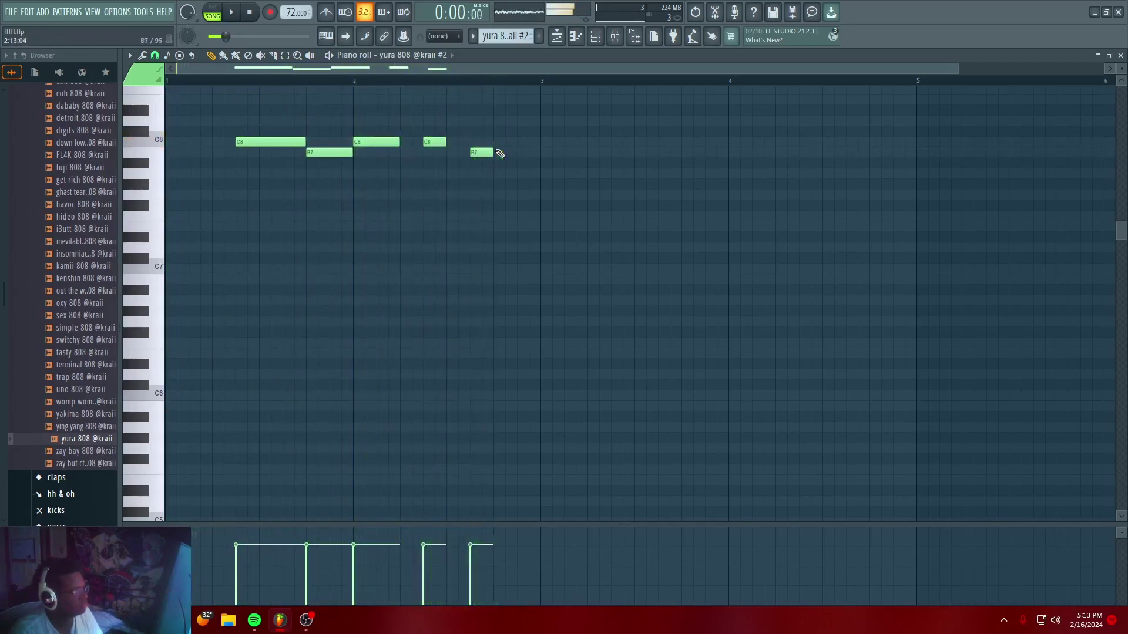
drag(517, 153, 541, 154)
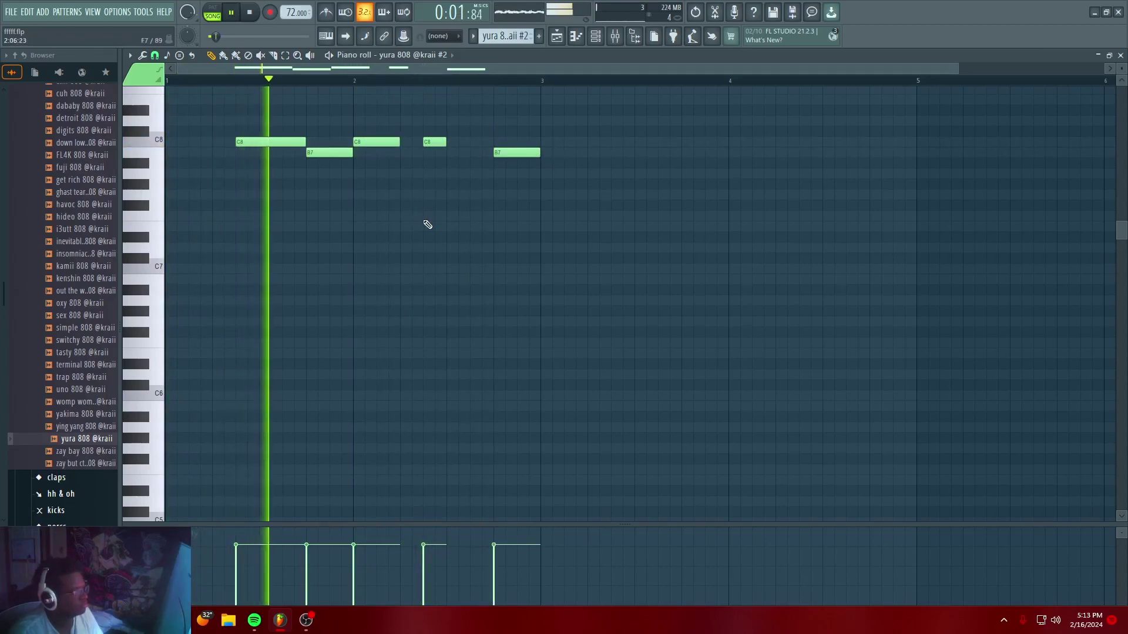
Transpose all the 808 notes down three octaves and clear the note selection
scroll(428, 172, up, 1)
key(ctrl+a)
key(ctrl+Down)
key(ctrl+Down)
key(ctrl+Down)
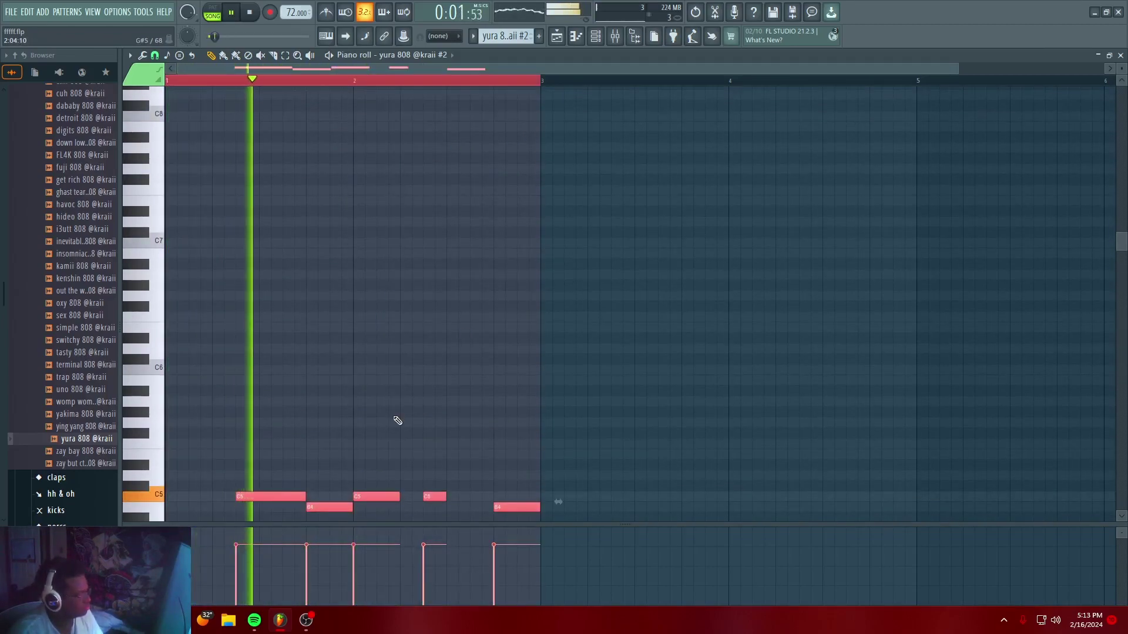
click(370, 467)
right_click(370, 467)
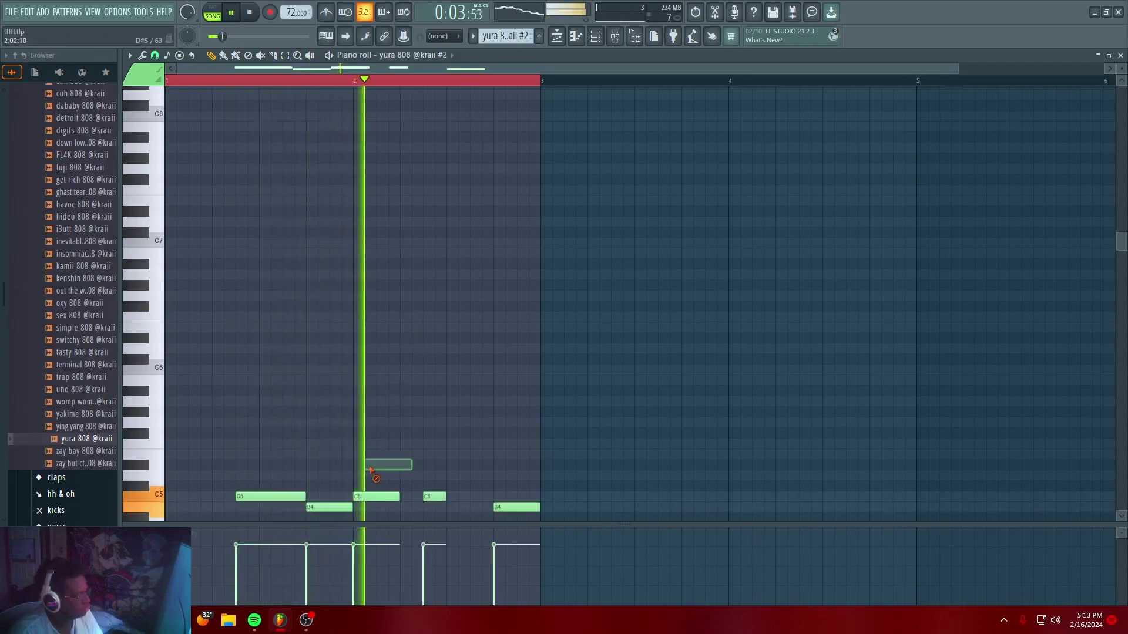
Add a six-step C5 note at the start of bar 1 and extend bar 2's opening C5 note to six steps
click(216, 498)
mouse_move(246, 502)
mouse_down()
mouse_move(162, 492)
mouse_move(237, 501)
mouse_up()
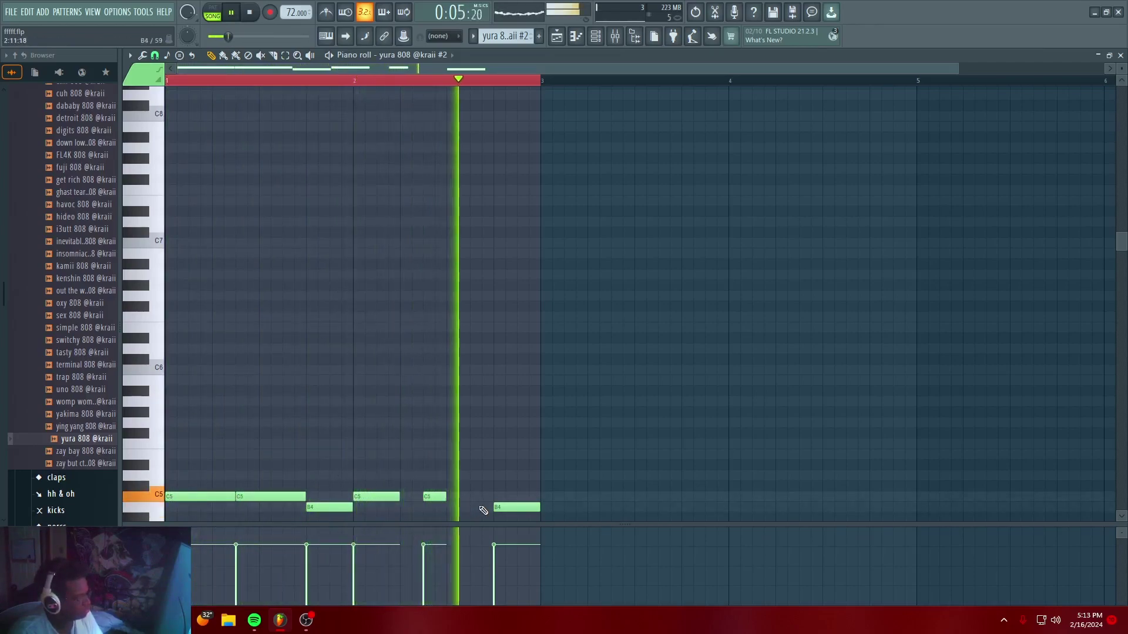
drag(399, 498, 423, 501)
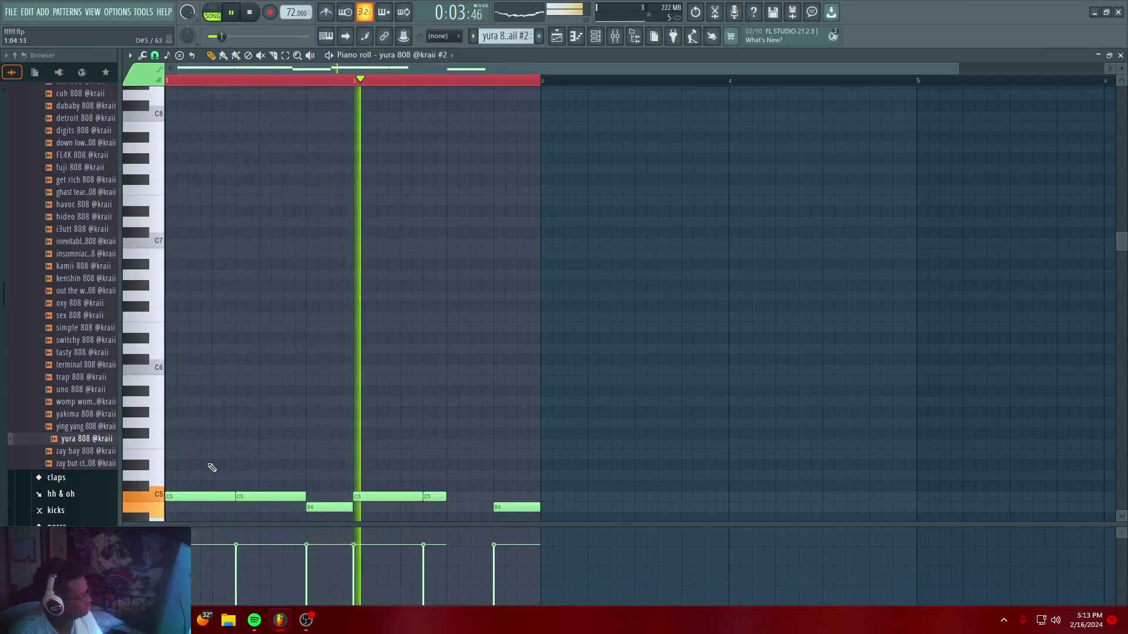
Replace the yura 808 channel's sample with zay bay 808 and enable the channel's volume envelope with full hold
click(614, 37)
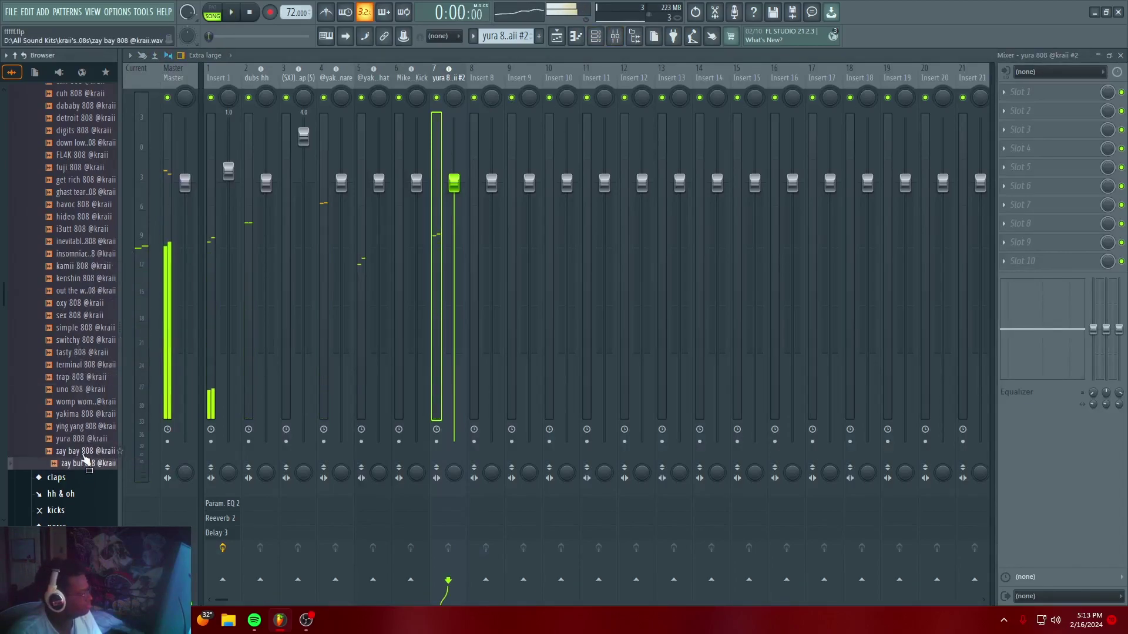
key(space)
click(595, 37)
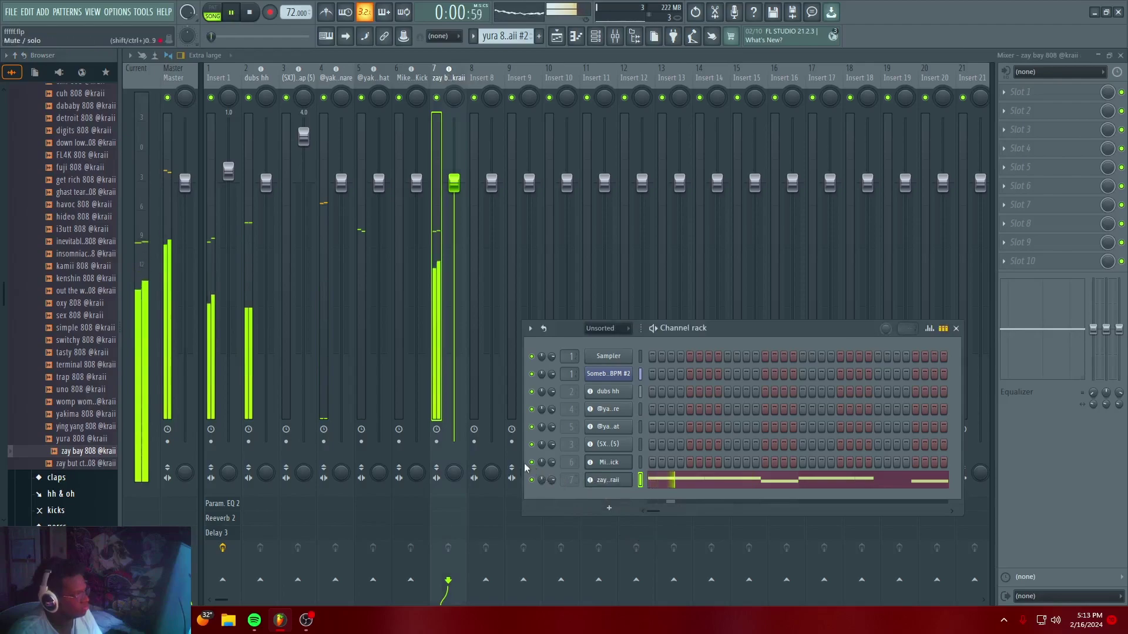
right_click(595, 480)
click(608, 483)
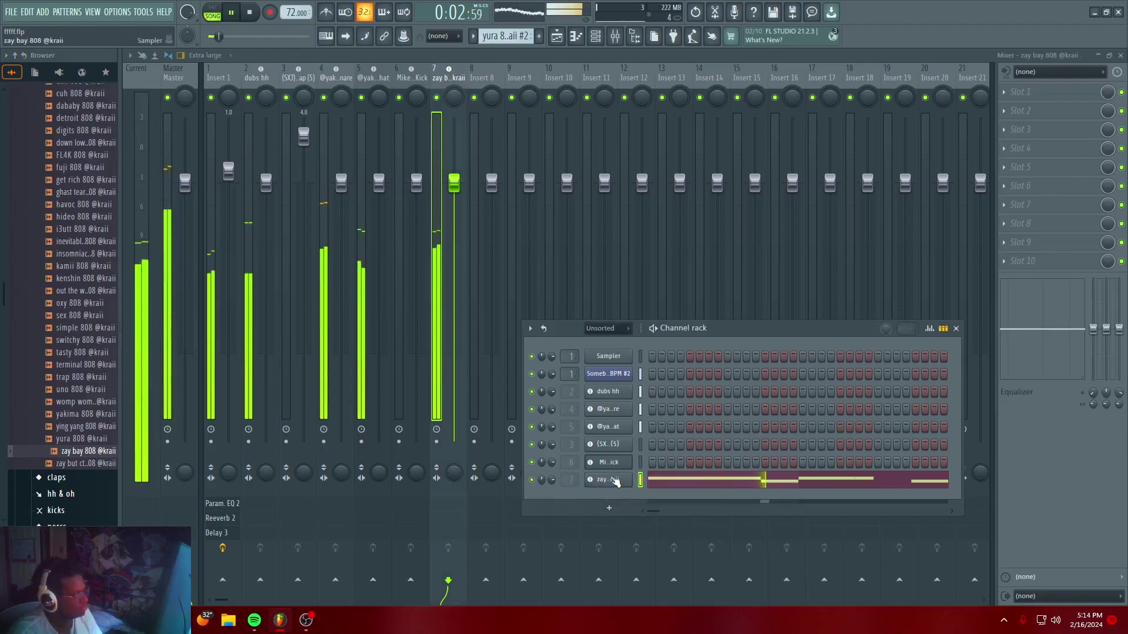
click(615, 480)
click(243, 210)
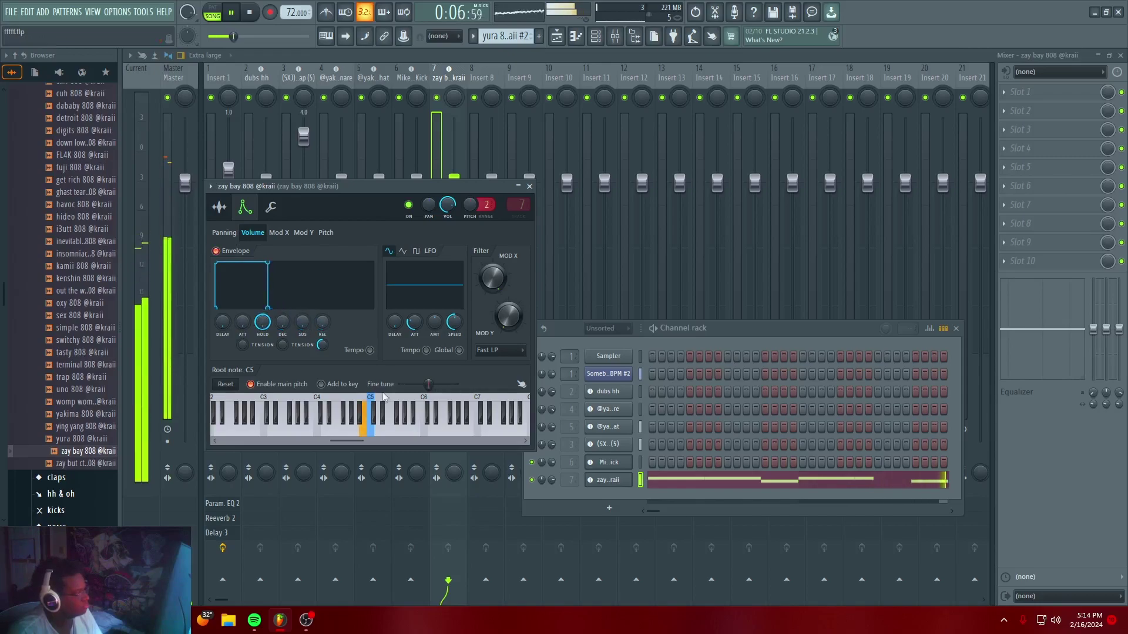
Try higher pitches for bar 2's opening 808 note, return it to C5, and extend the C5 note on step 7 to six steps
right_click(611, 483)
click(656, 440)
right_click(623, 480)
click(652, 441)
key(space)
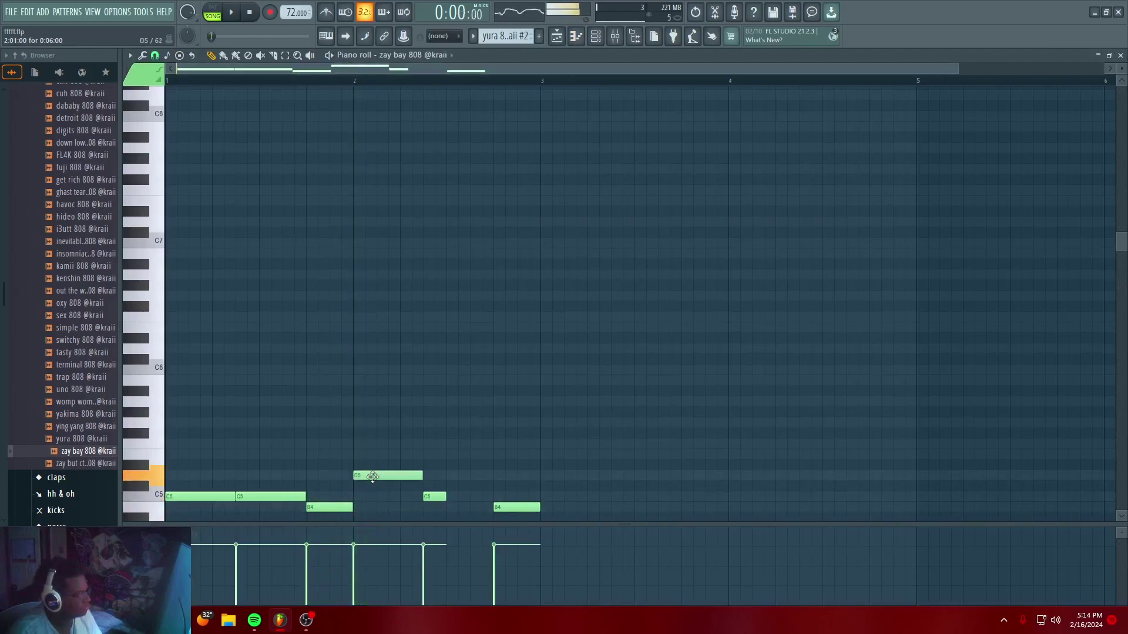
drag(371, 484, 364, 486)
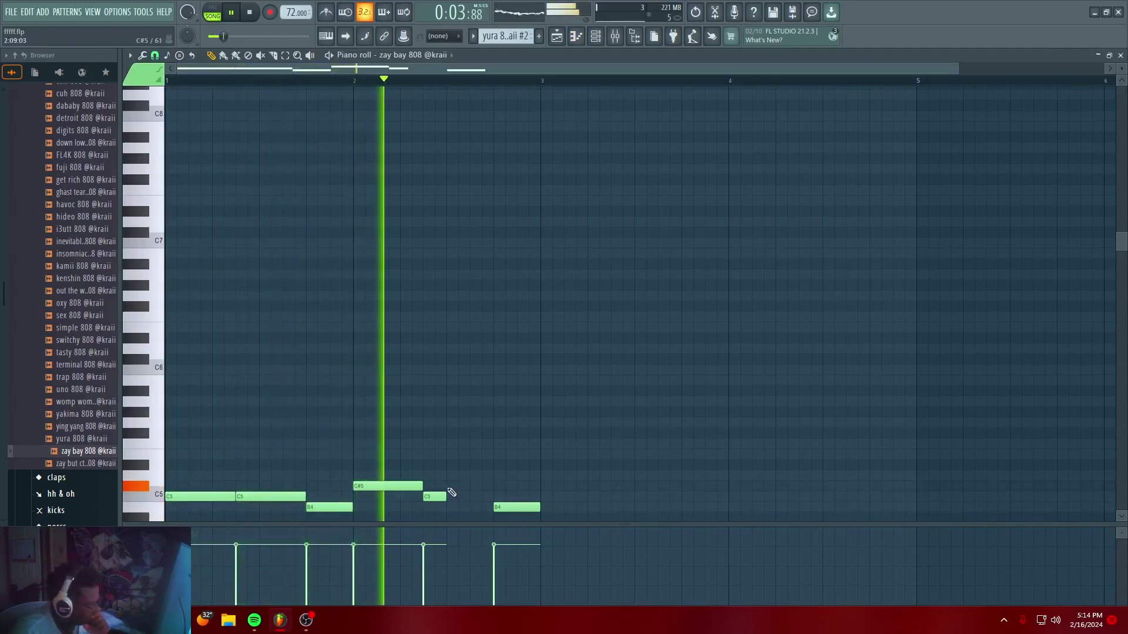
drag(399, 488, 494, 498)
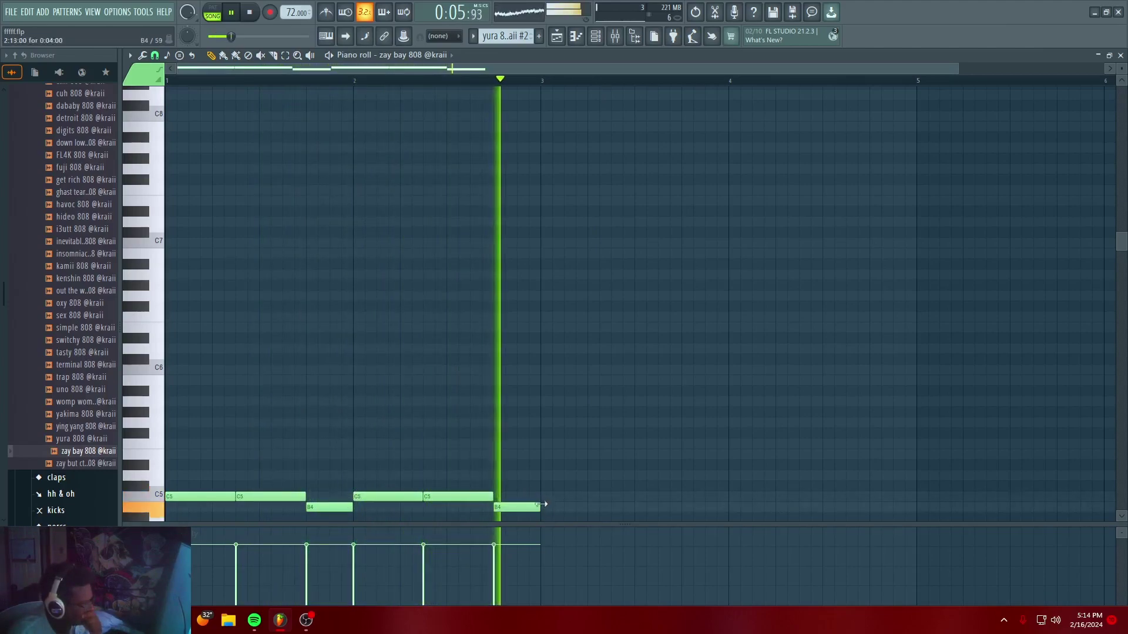
Duplicate the whole two-bar 808 line into bars 3 and 4
scroll(447, 429, down, 2)
key(ctrl+a)
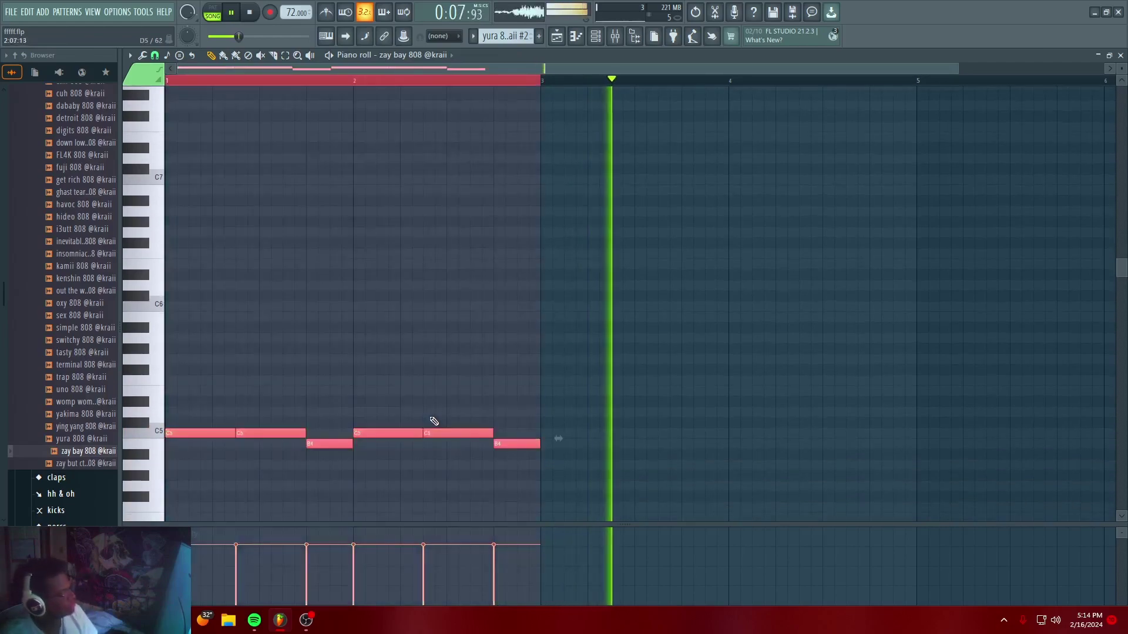
key(ctrl+b)
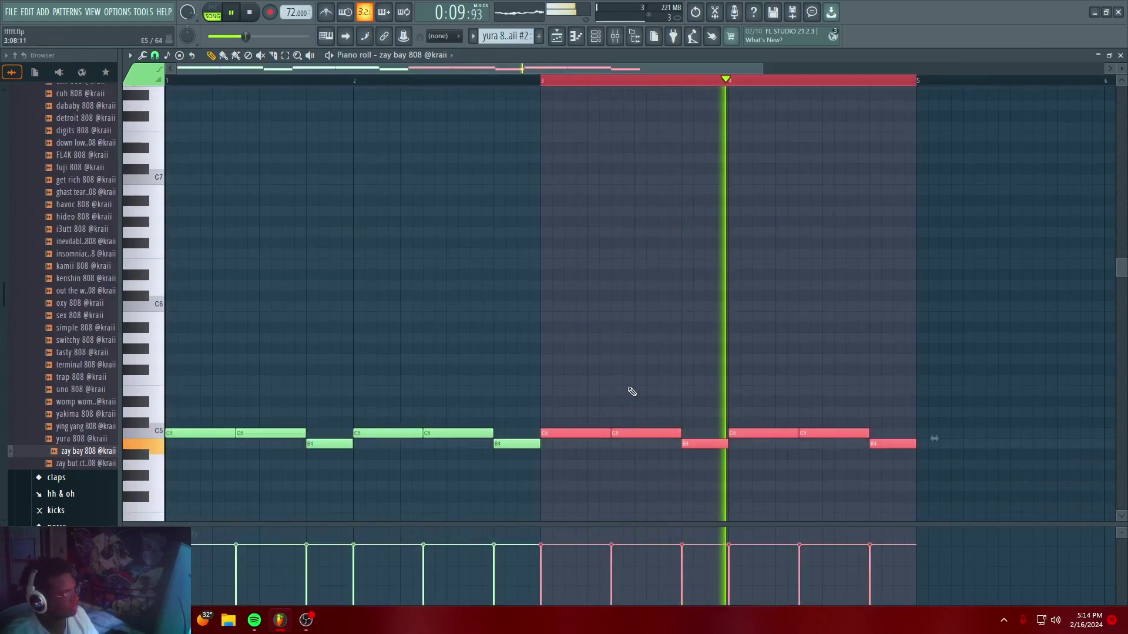
Clear the note selection and raise the B4 notes ending bars 1 and 2 to C#5
click(743, 402)
right_click(744, 402)
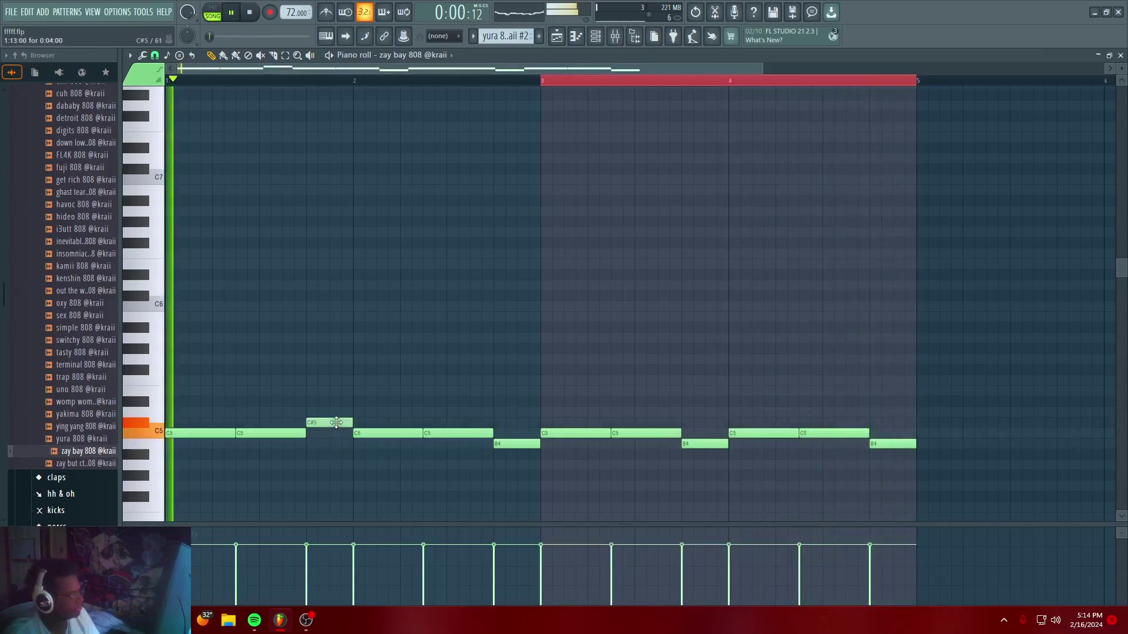
drag(496, 444, 496, 423)
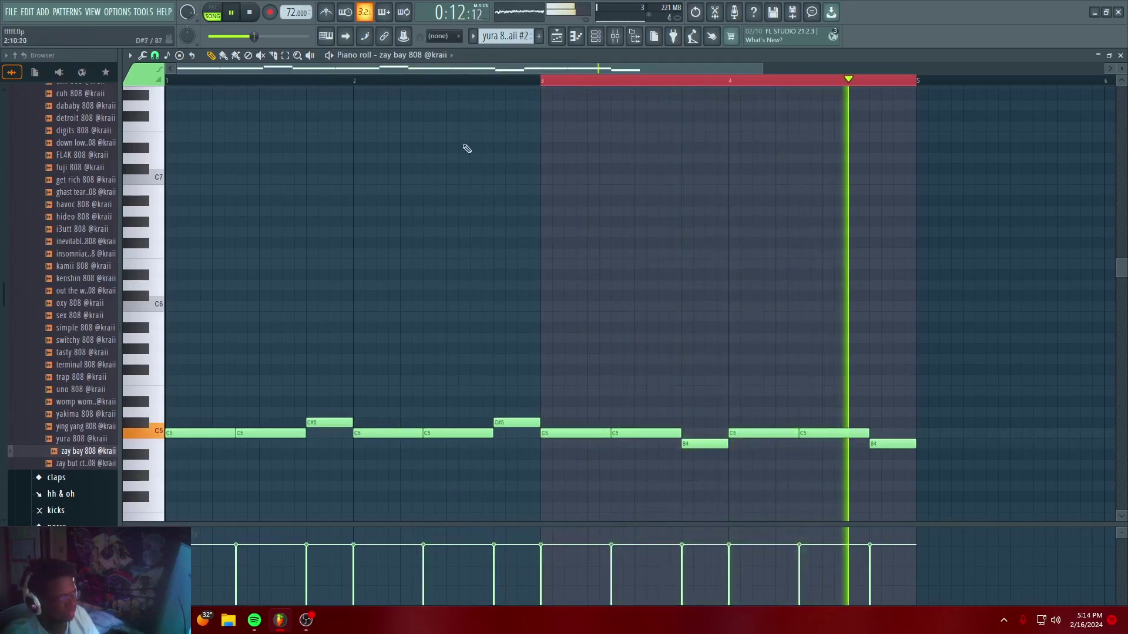
Play back the four-bar 808 line from several positions, checking its notes and its place in the playlist arrangement
click(250, 83)
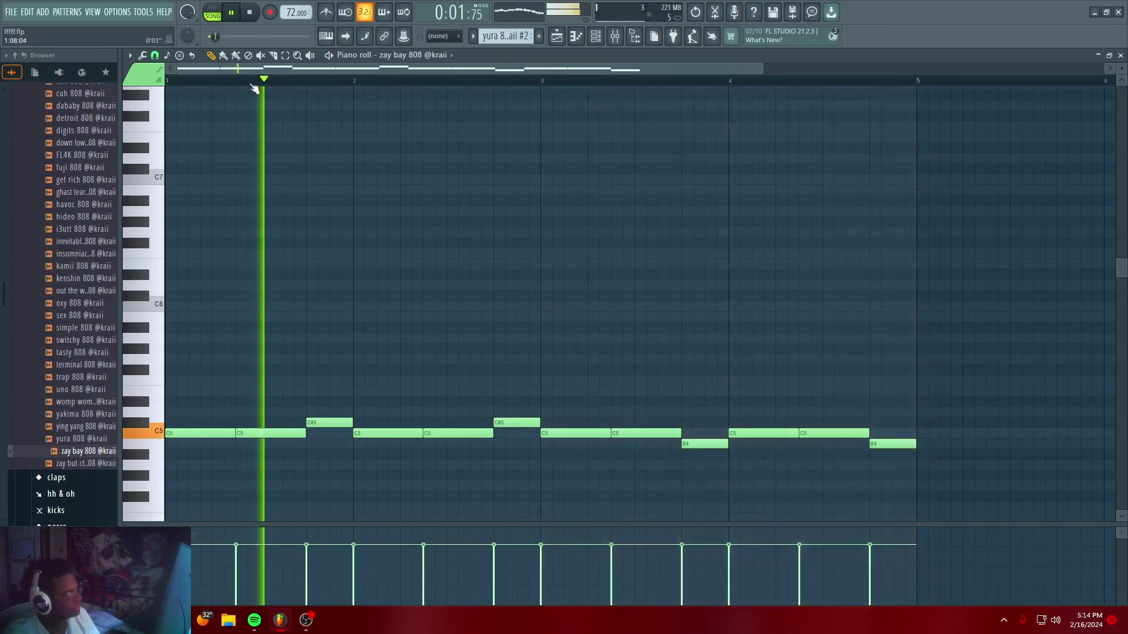
click(781, 82)
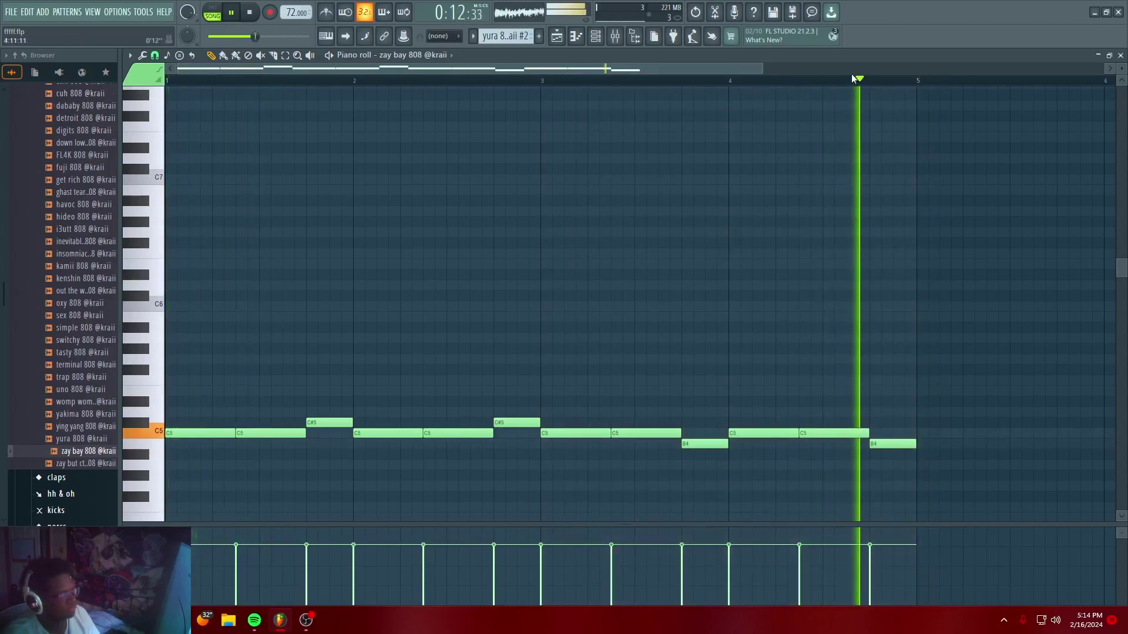
scroll(846, 86, down, 2)
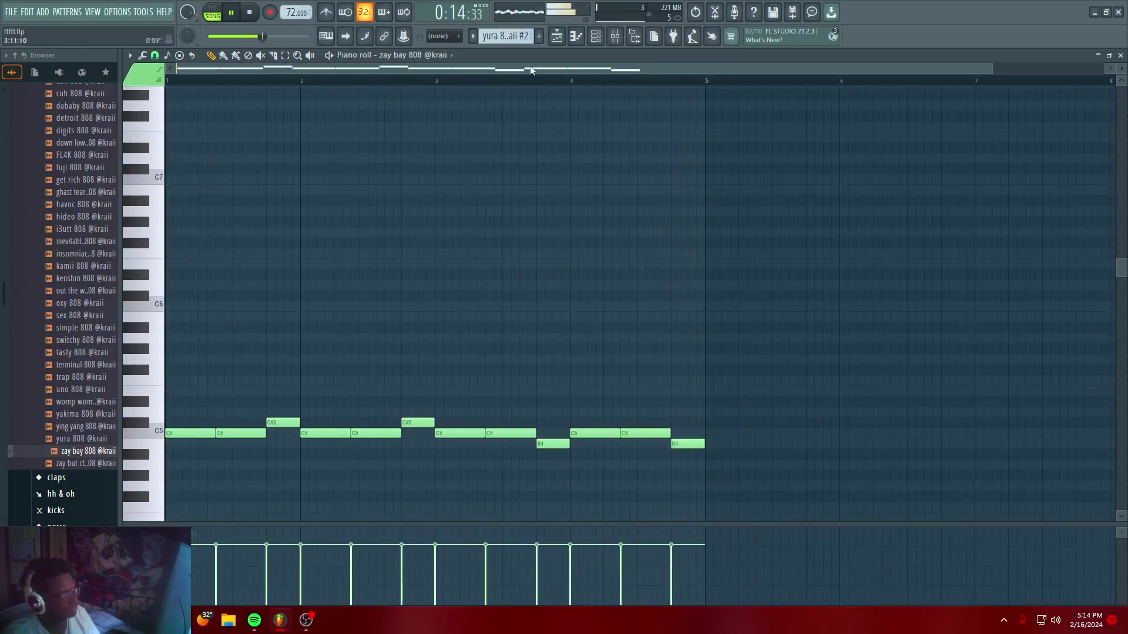
key(F5)
click(596, 40)
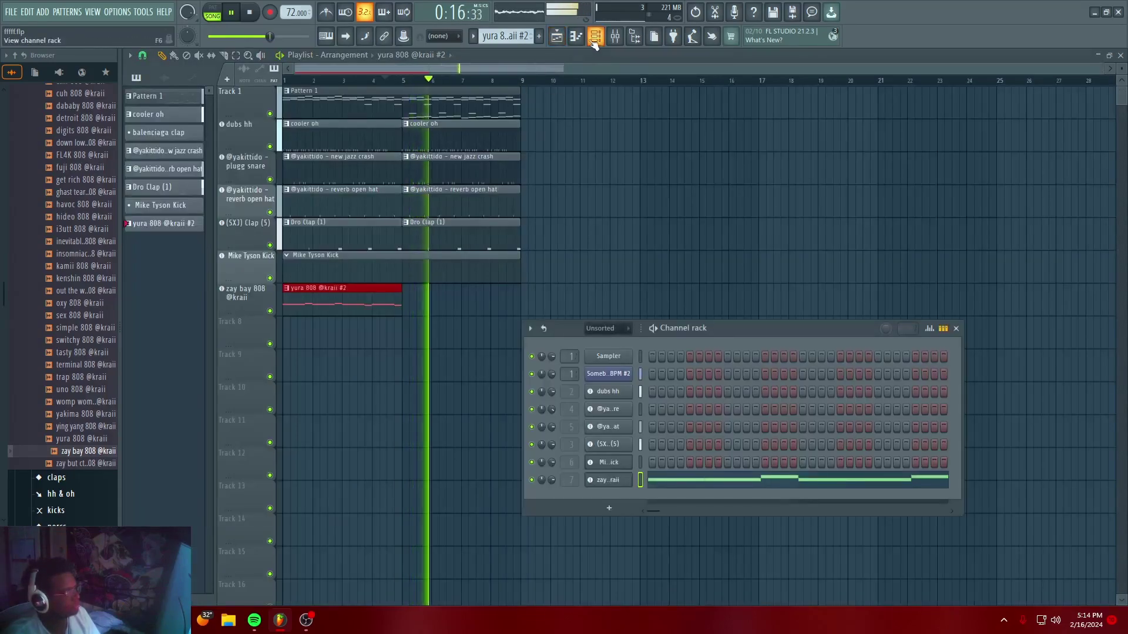
click(591, 42)
click(579, 40)
key(space)
key(space)
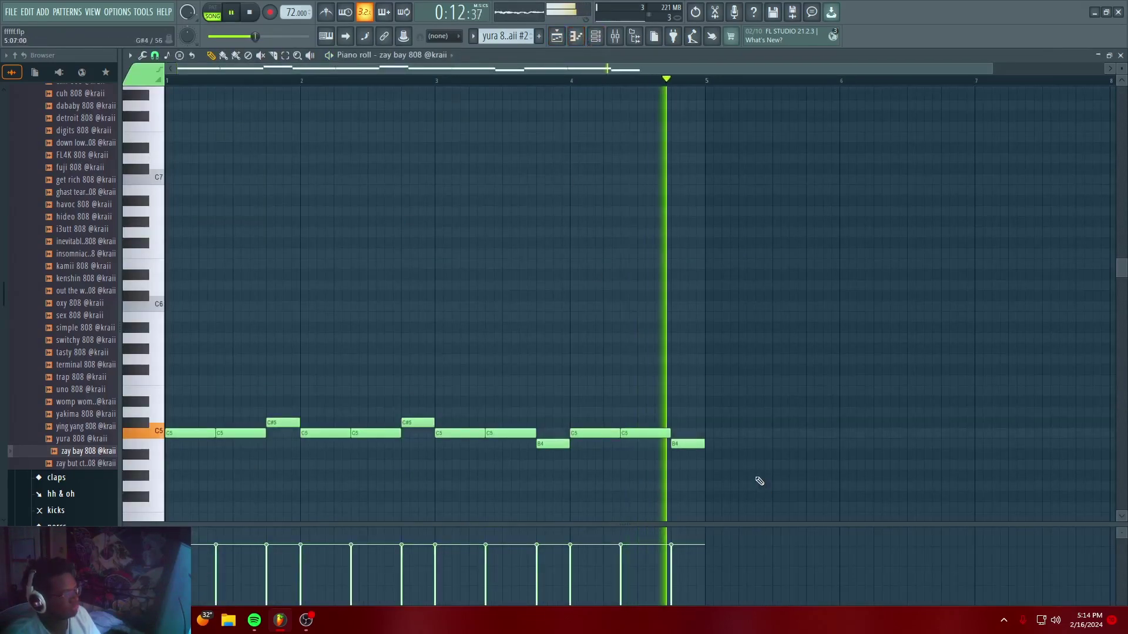
Add C5 808 notes on steps 3 and 5 of bar 5, two and four steps long
click(709, 431)
right_click(729, 433)
key(space)
key(space)
mouse_move(745, 434)
mouse_down()
mouse_move(786, 432)
mouse_move(739, 434)
mouse_up()
click(746, 444)
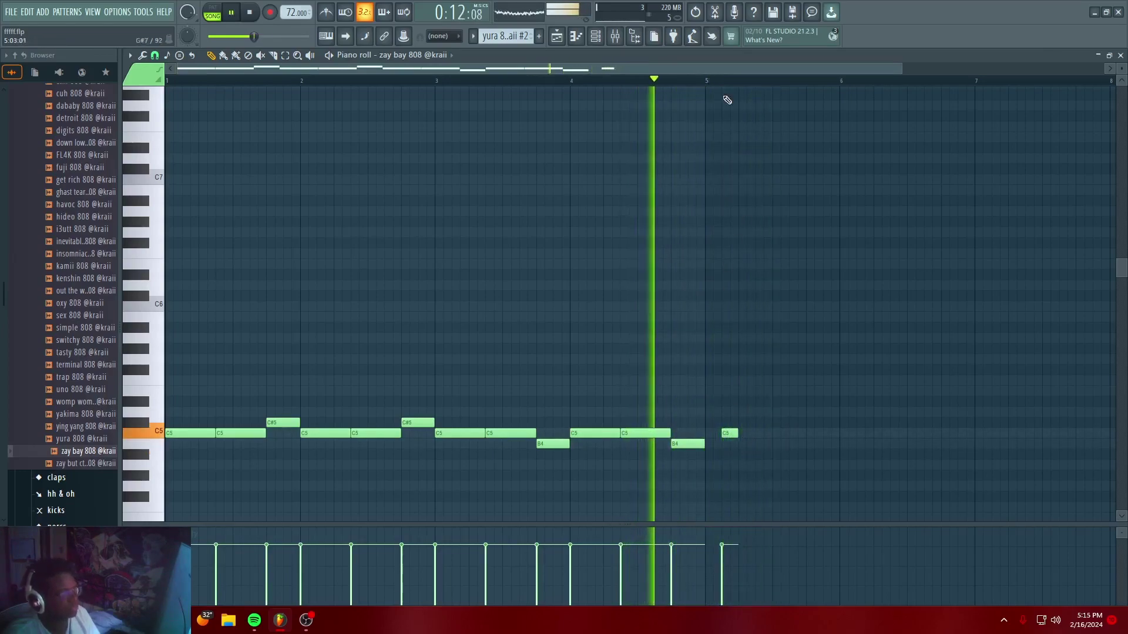
scroll(734, 82, up, 4)
click(772, 434)
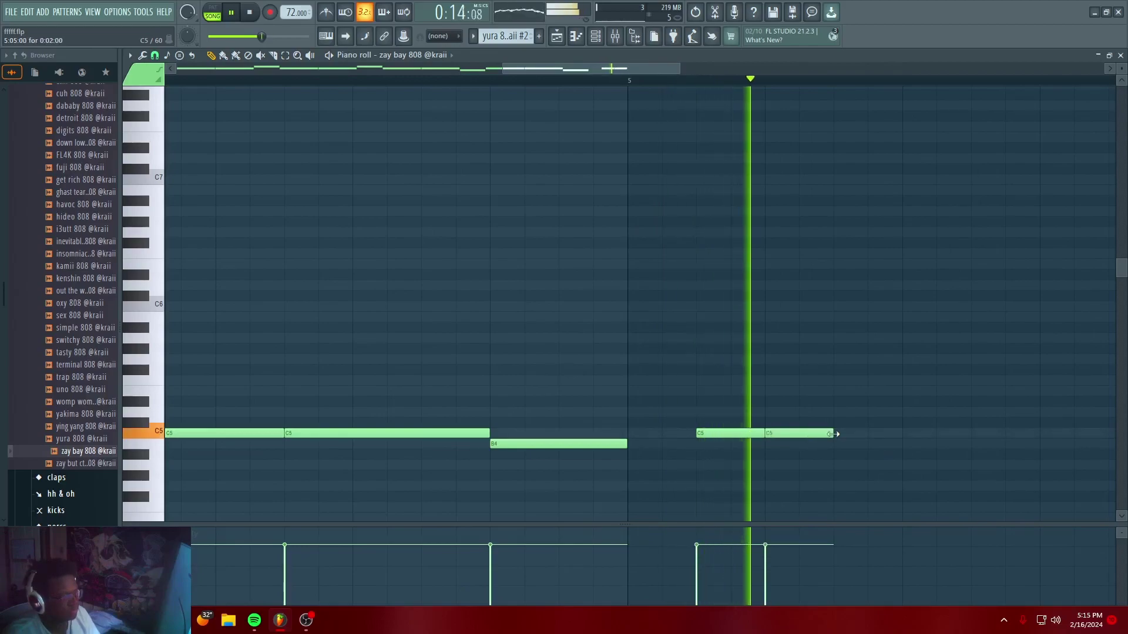
drag(830, 433, 900, 433)
scroll(758, 82, down, 2)
scroll(758, 82, down, 2)
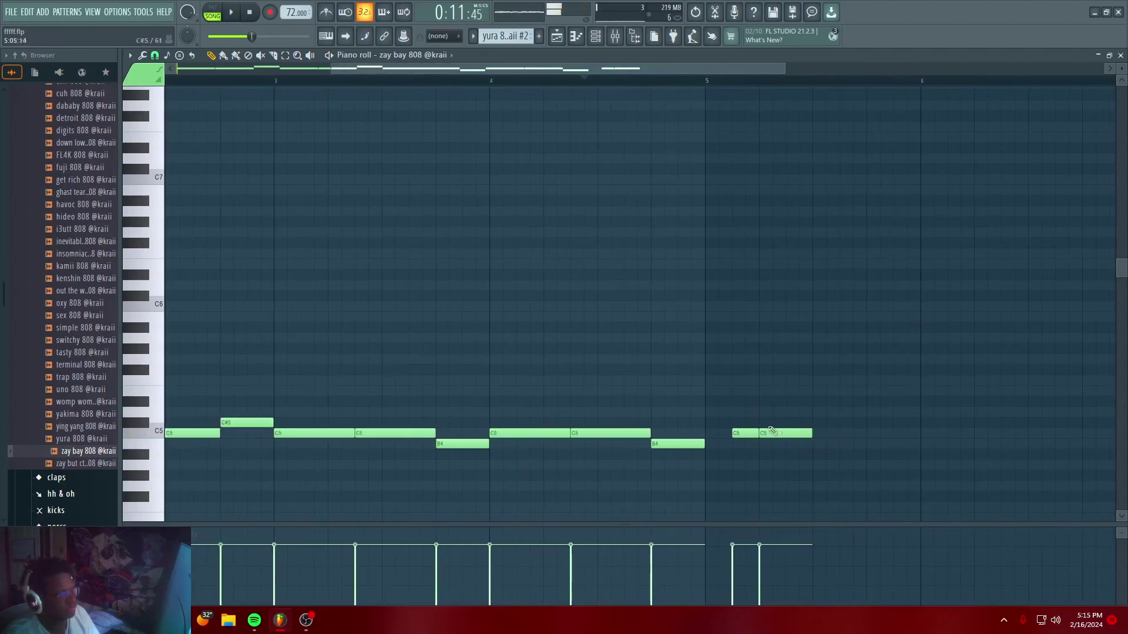
Try C5 and B4 notes after bar 5's second note, extend that note to six steps, and place a two-step C5 on step 11
click(822, 435)
drag(865, 435, 840, 435)
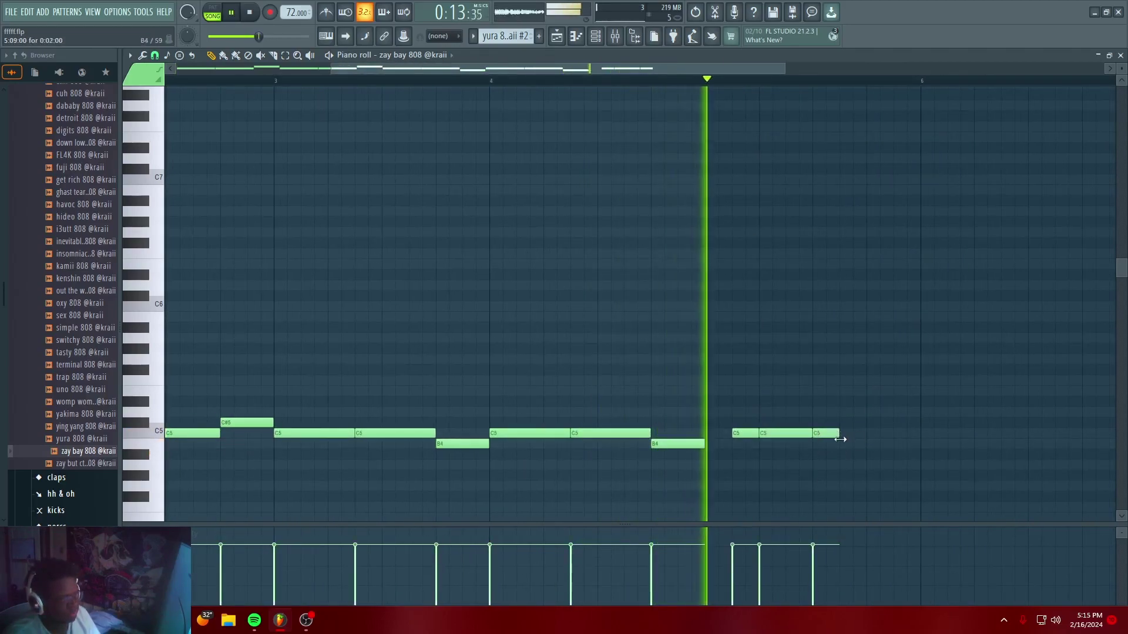
click(860, 445)
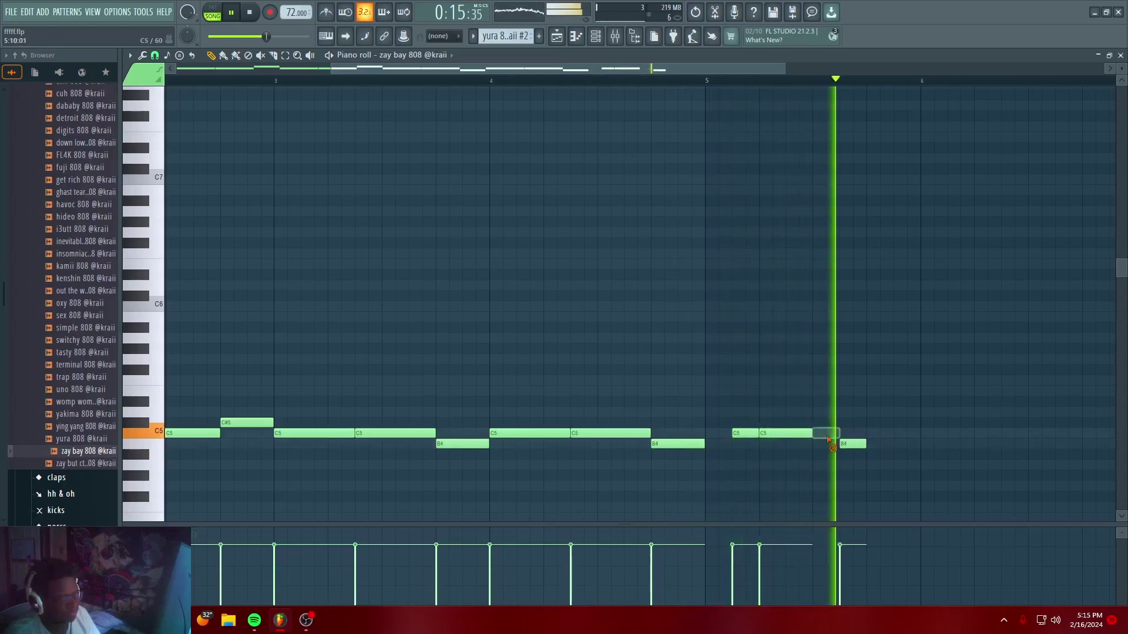
click(845, 435)
right_click(847, 444)
drag(810, 433, 833, 433)
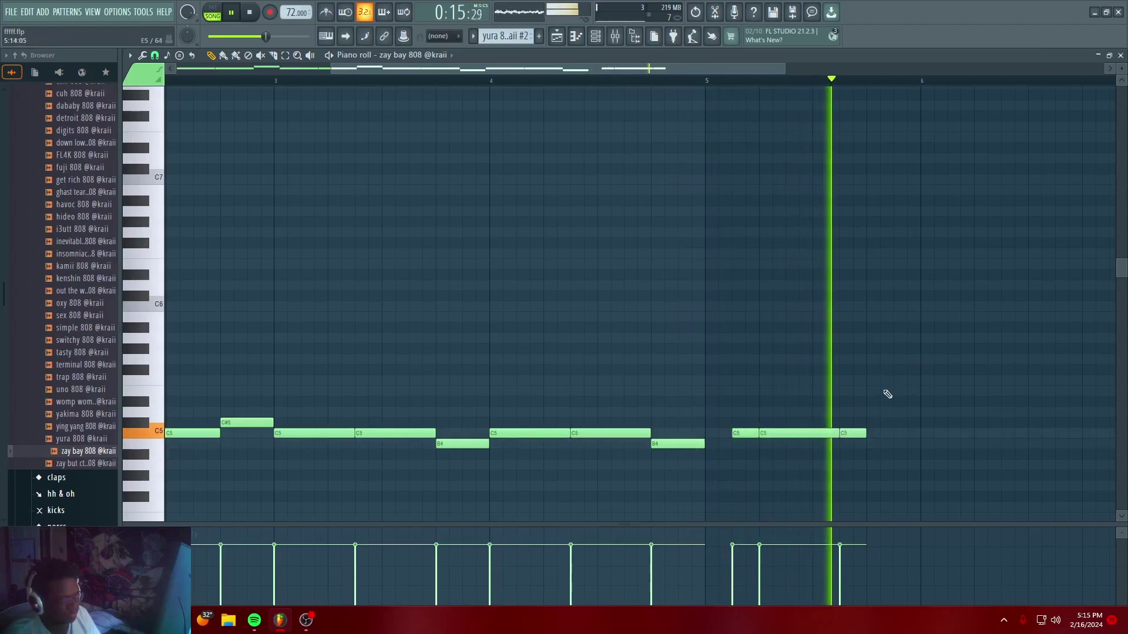
Insert a one-step C5 on step 10 of bar 5 and end the bar with a four-step B4 on step 13
right_click(845, 433)
key(space)
drag(838, 433, 867, 440)
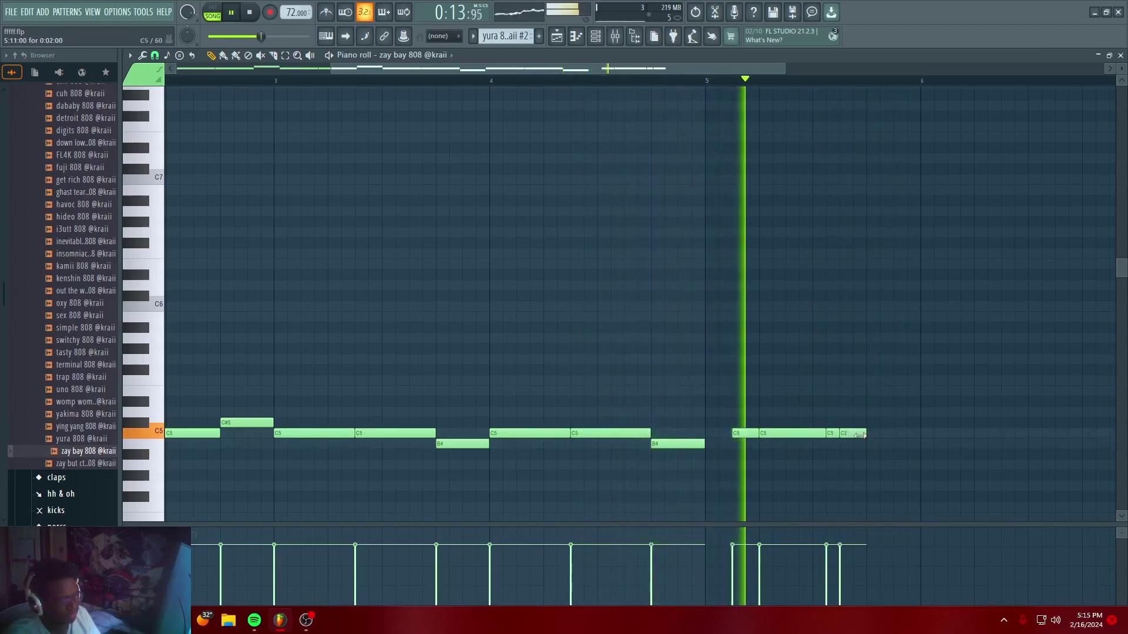
click(879, 445)
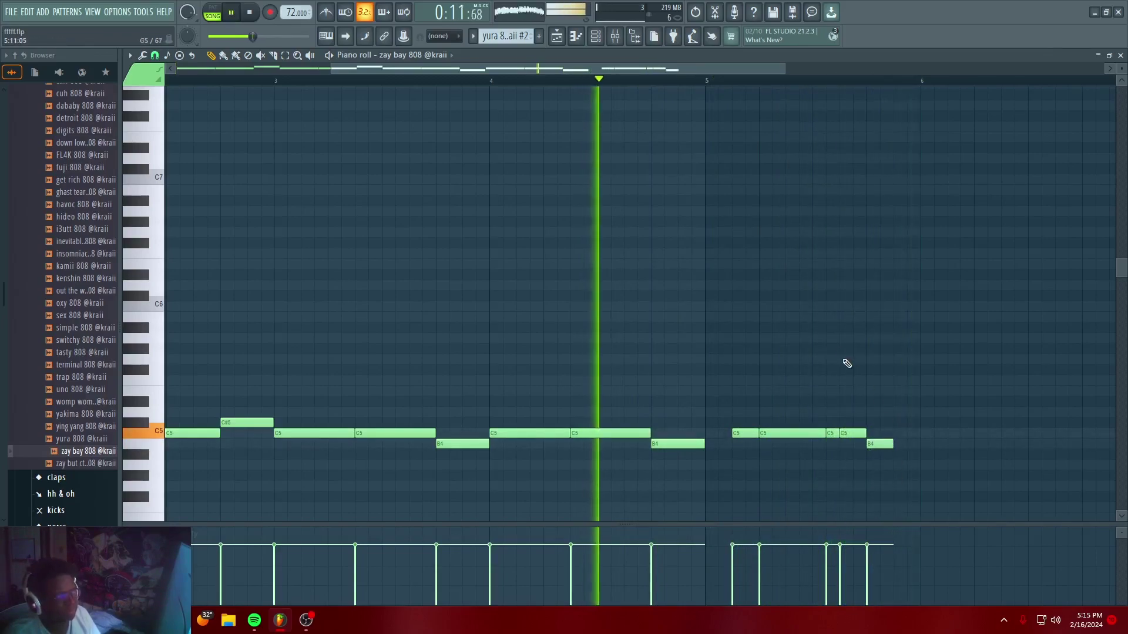
drag(688, 67, 734, 93)
drag(796, 446, 827, 436)
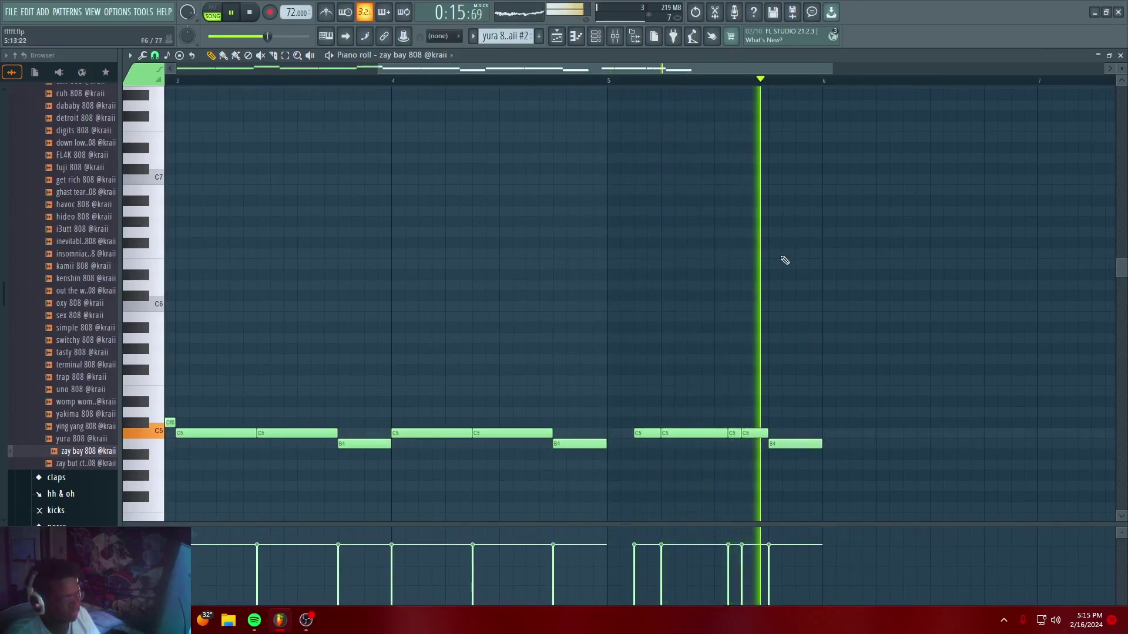
Duplicate bar 5's 808 phrase into bar 6, shift the copy to start on step 3, and clear the selection
key(space)
drag(637, 423, 873, 477)
key(ctrl+b)
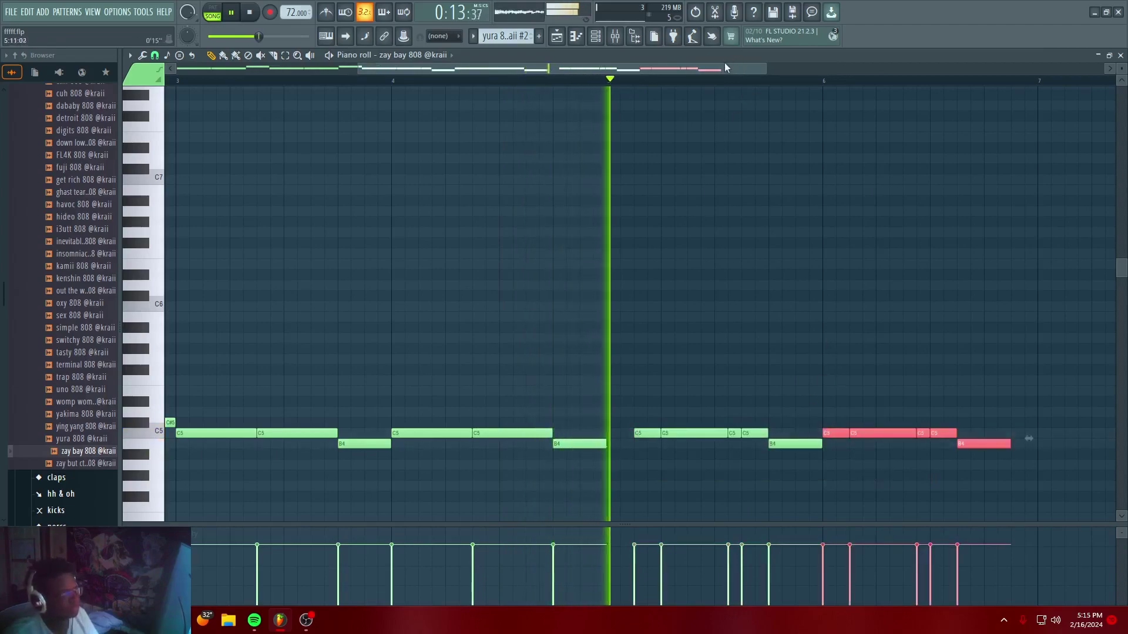
drag(845, 431, 868, 431)
click(819, 276)
right_click(820, 277)
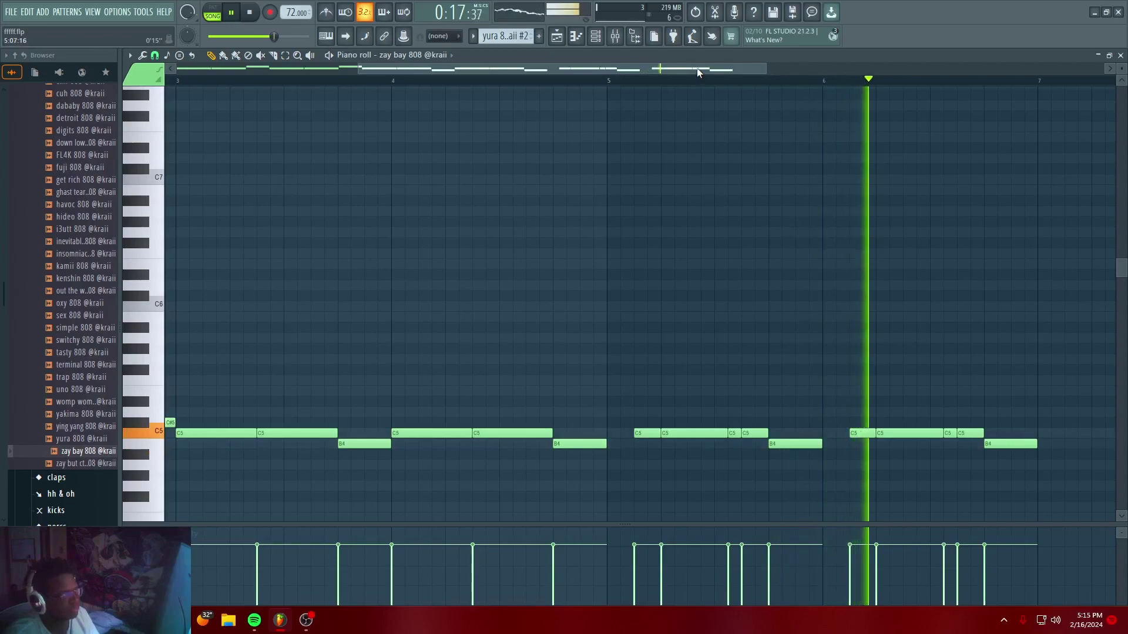
drag(697, 68, 813, 88)
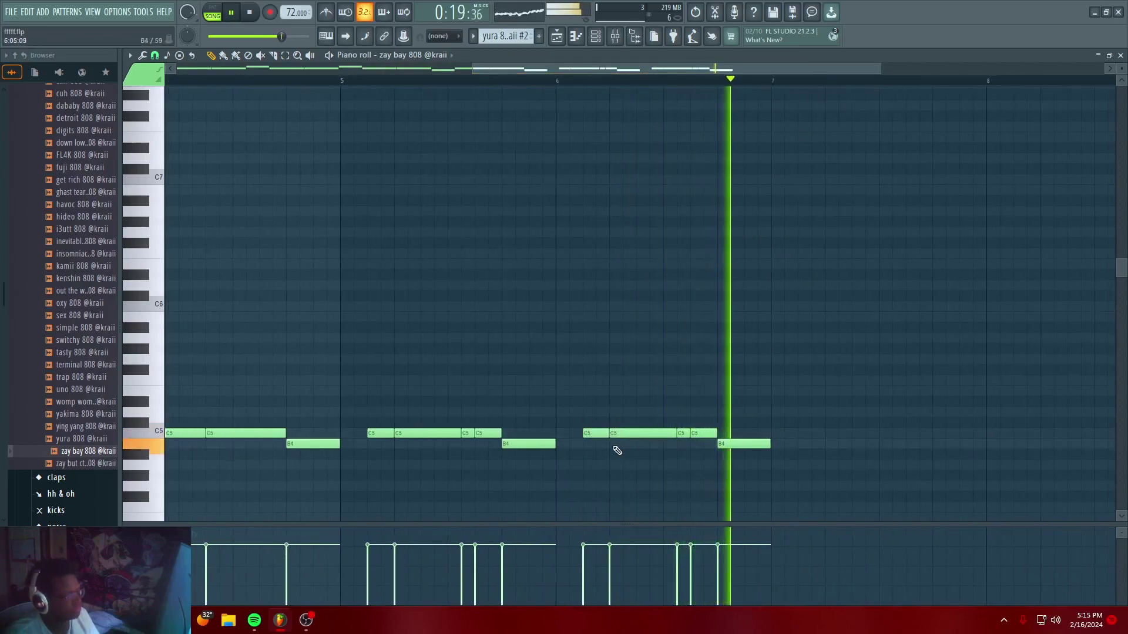
drag(583, 422, 738, 475)
mouse_move(585, 435)
mouse_down()
mouse_move(558, 435)
mouse_move(589, 433)
mouse_up()
click(675, 383)
right_click(675, 383)
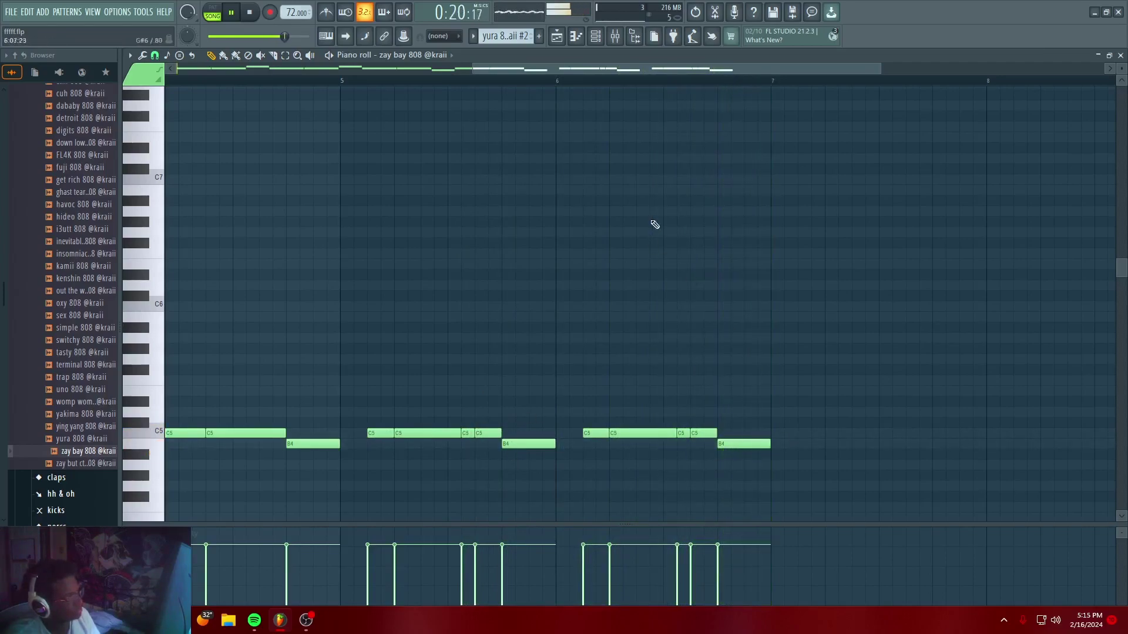
Duplicate the 808 notes of bars 5 and 6 into bars 7 and 8, starting on bar 7's downbeat, and clear the selection
scroll(671, 89, down, 2)
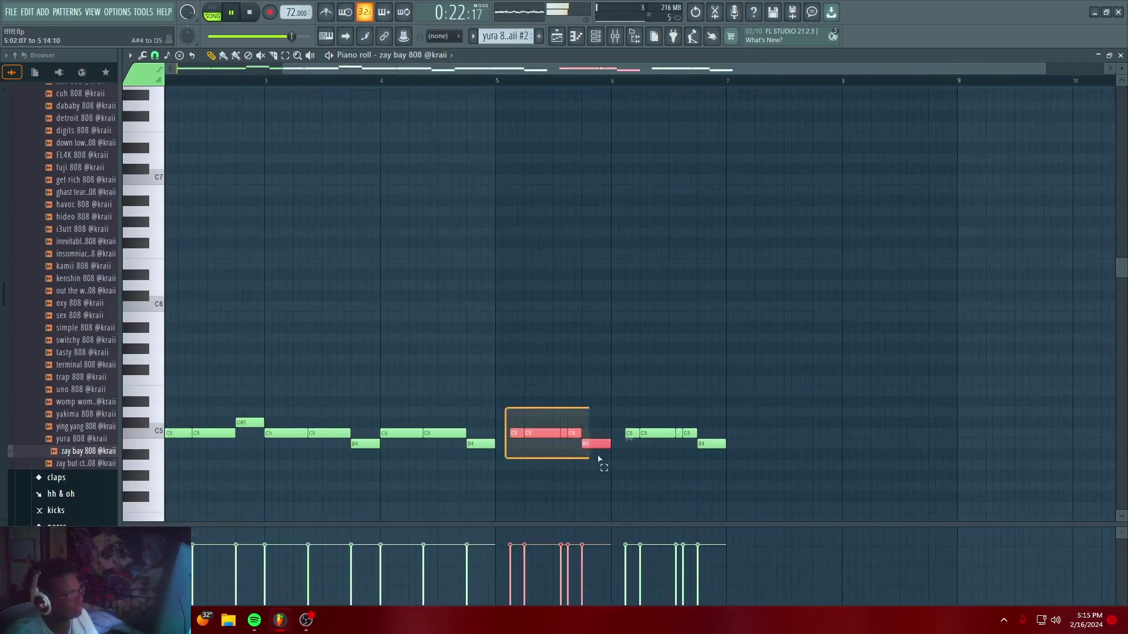
key(ctrl+b)
key(ctrl+d)
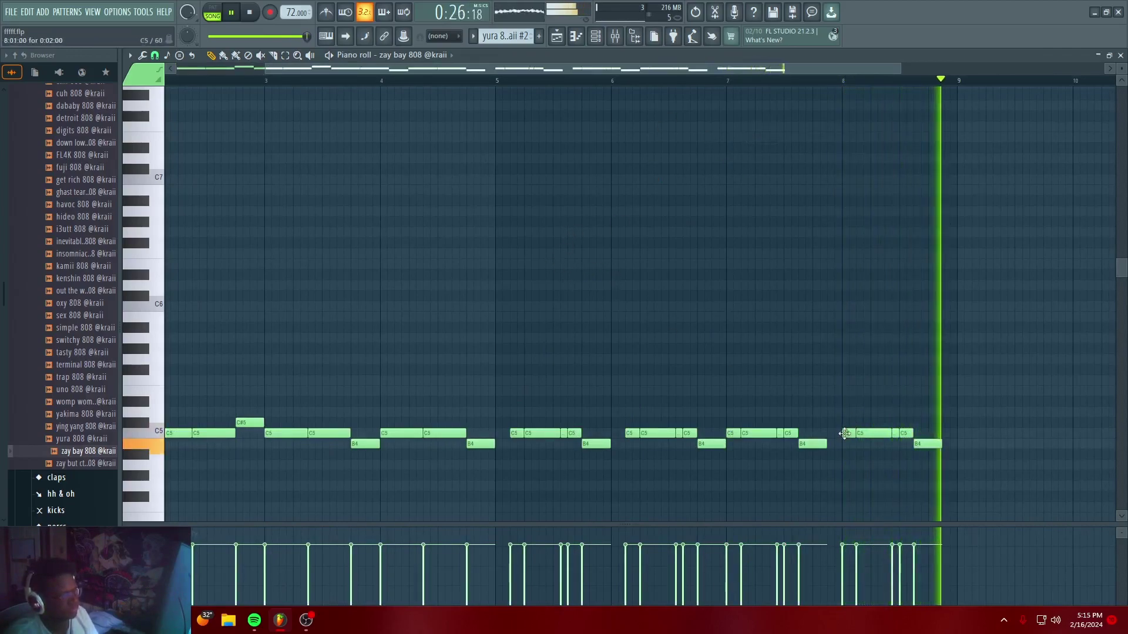
Add a two-step A#4 808 note on step 15 of bar 8, filling the gap at the bar's end
scroll(818, 72, up, 2)
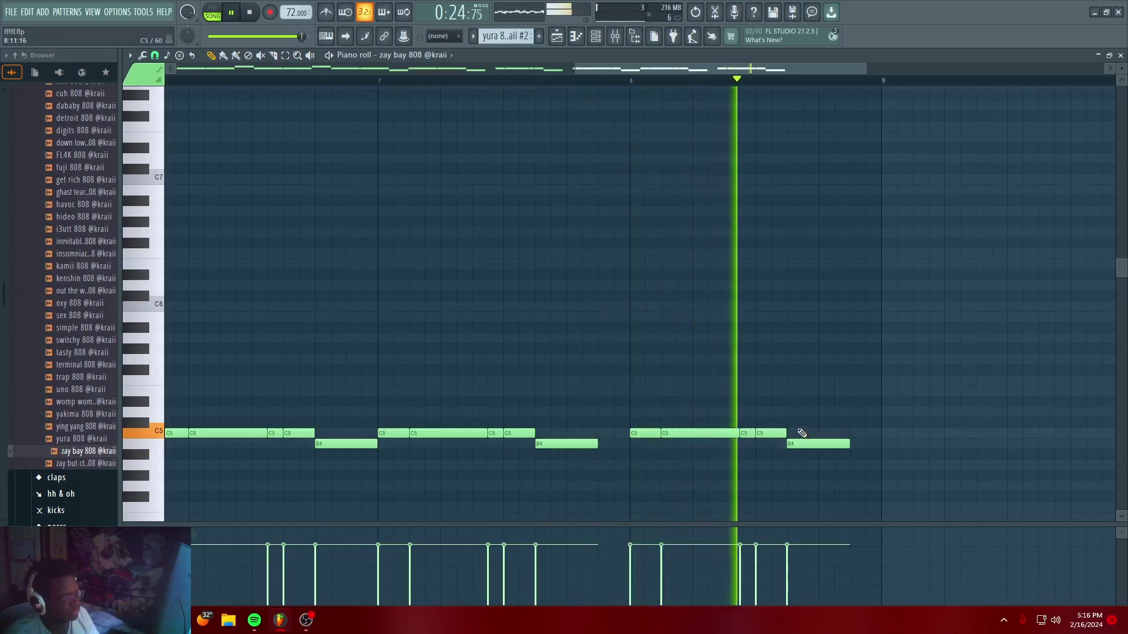
click(854, 455)
drag(912, 456, 888, 464)
key(space)
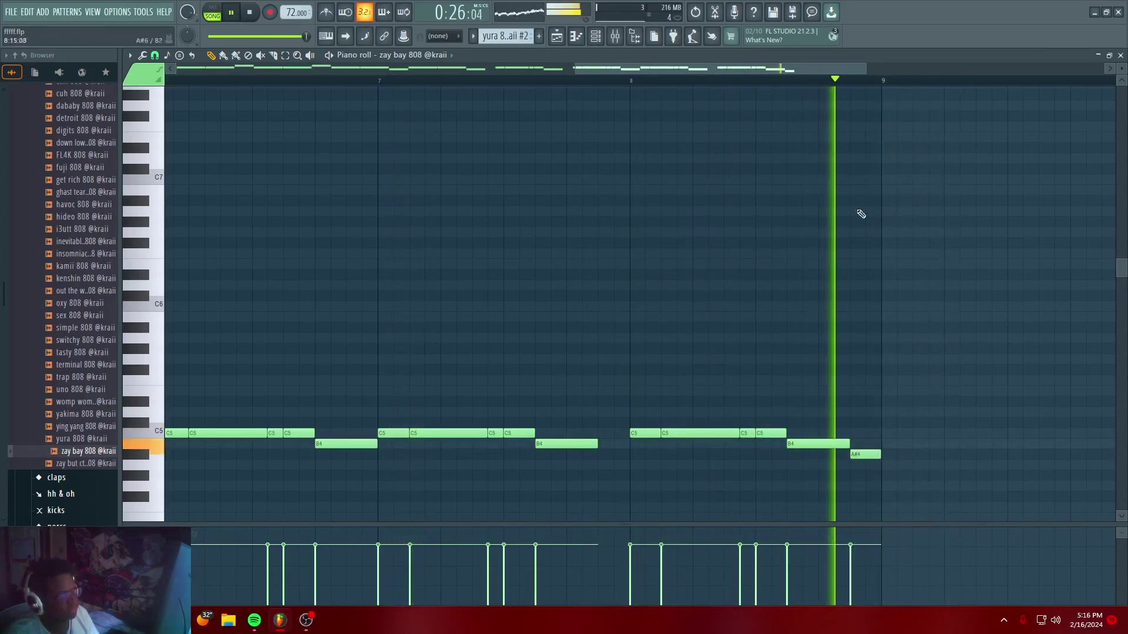
scroll(761, 84, down, 2)
scroll(762, 84, down, 2)
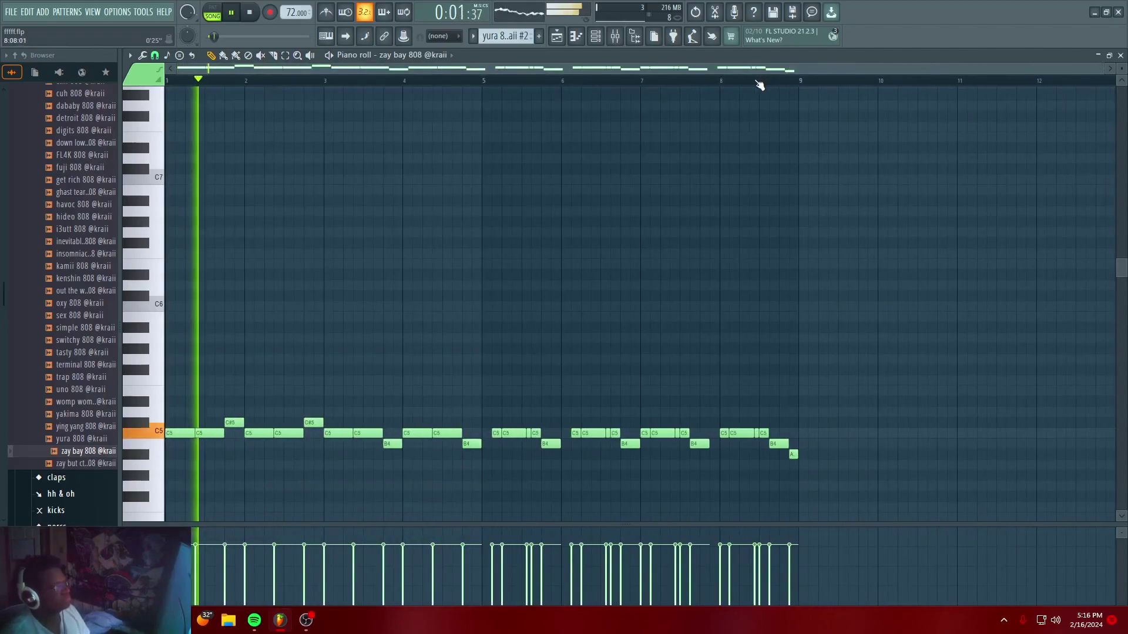
Mute the hi-hat, snare, open hat, clap and kick tracks in the playlist, leaving the melody and 808 audible
click(593, 36)
click(558, 38)
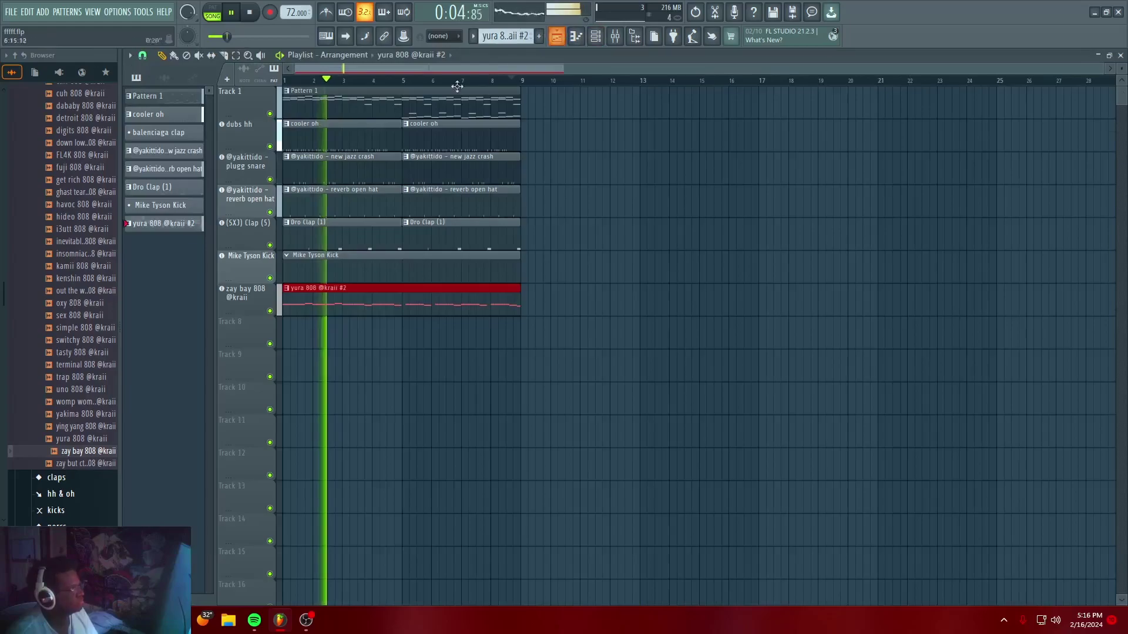
click(270, 147)
click(270, 179)
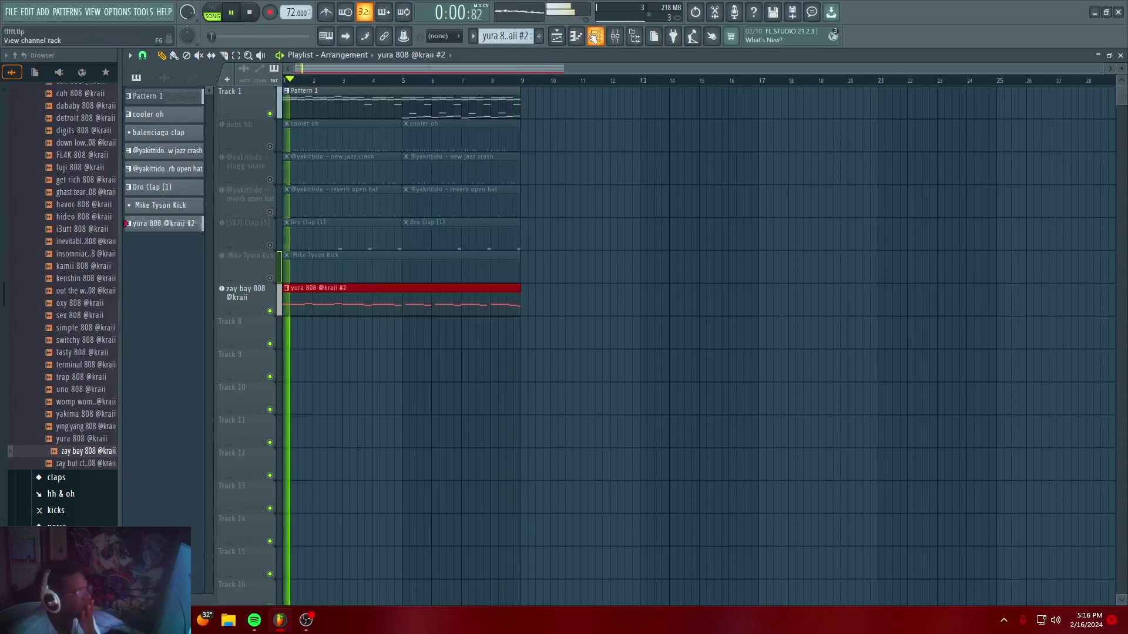
Reopen the zay bay 808's piano roll and split bar 1's closing C#5 into two two-step C#5 notes
click(575, 39)
click(410, 54)
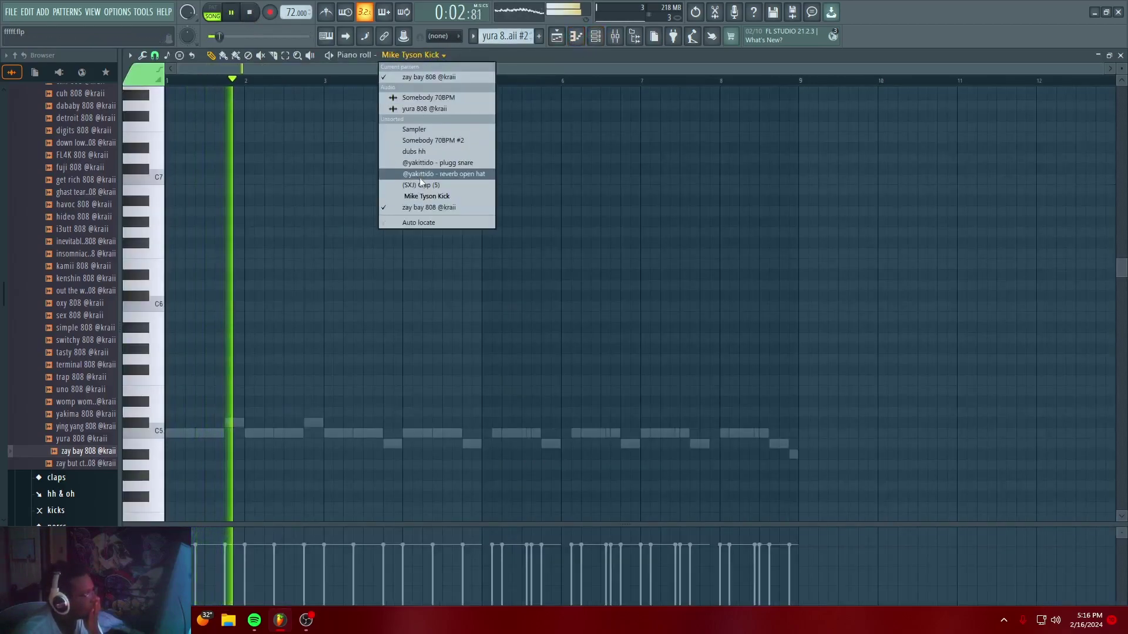
click(411, 218)
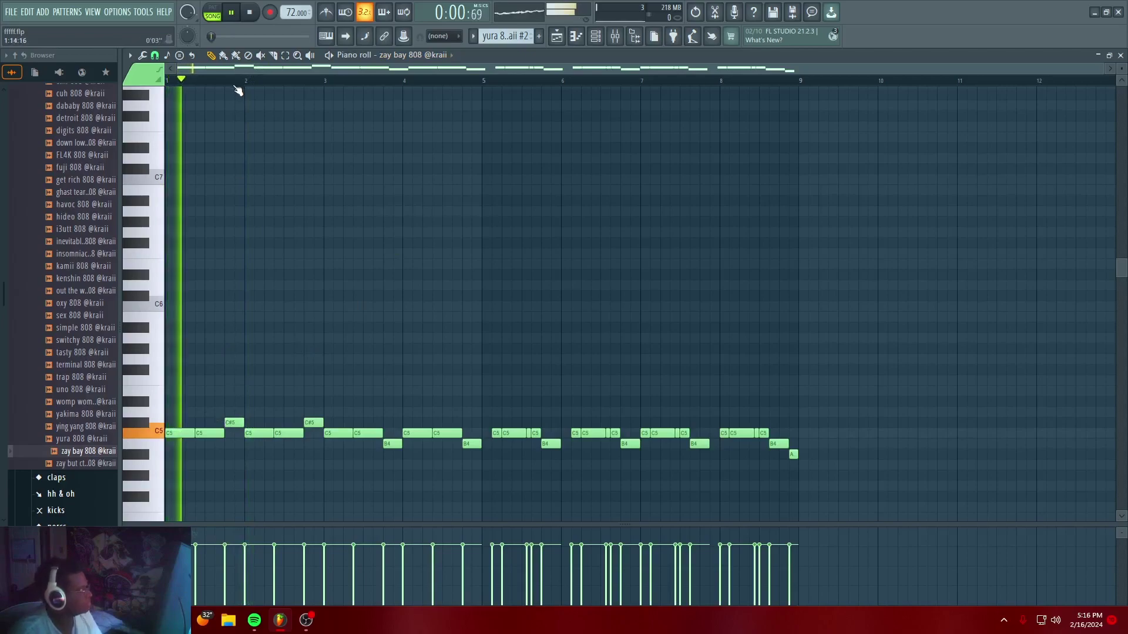
scroll(237, 91, up, 3)
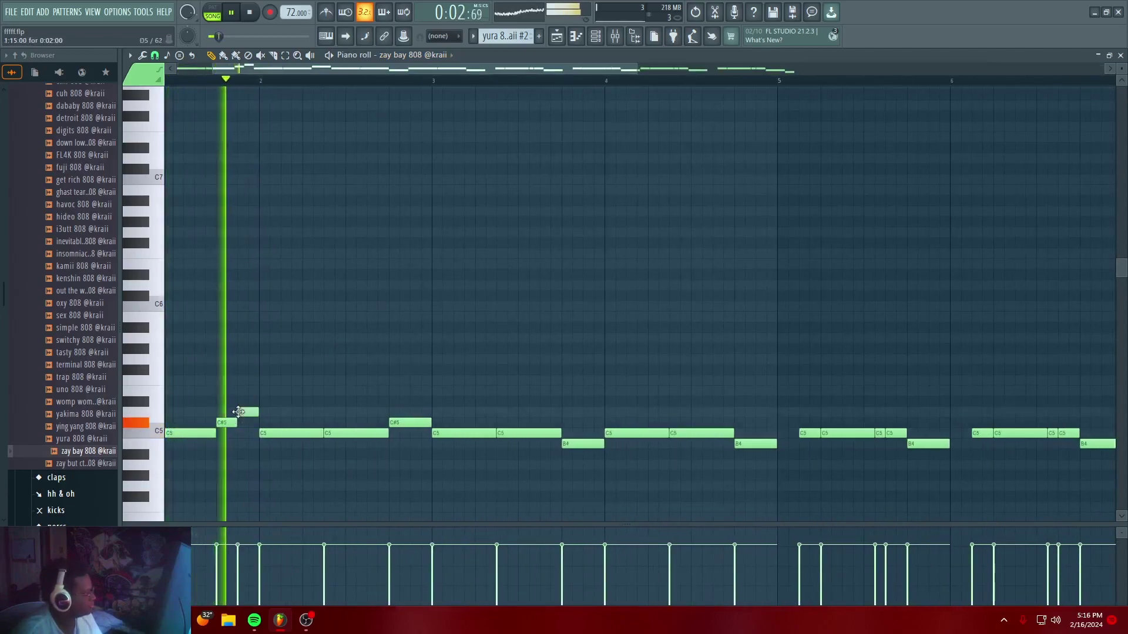
drag(243, 422, 237, 423)
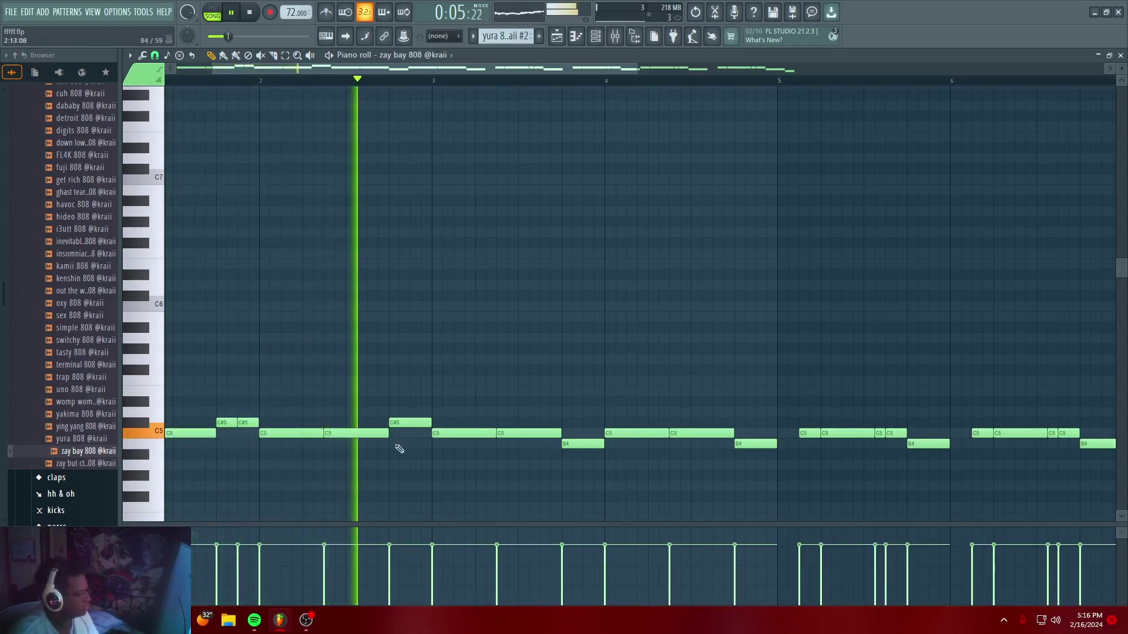
Split the closing notes of bars 2, 3 and 4 into two-step pairs, C#5 in bar 2 and B4 in bars 3 and 4
drag(431, 423, 409, 427)
click(418, 423)
drag(602, 444, 585, 446)
click(588, 445)
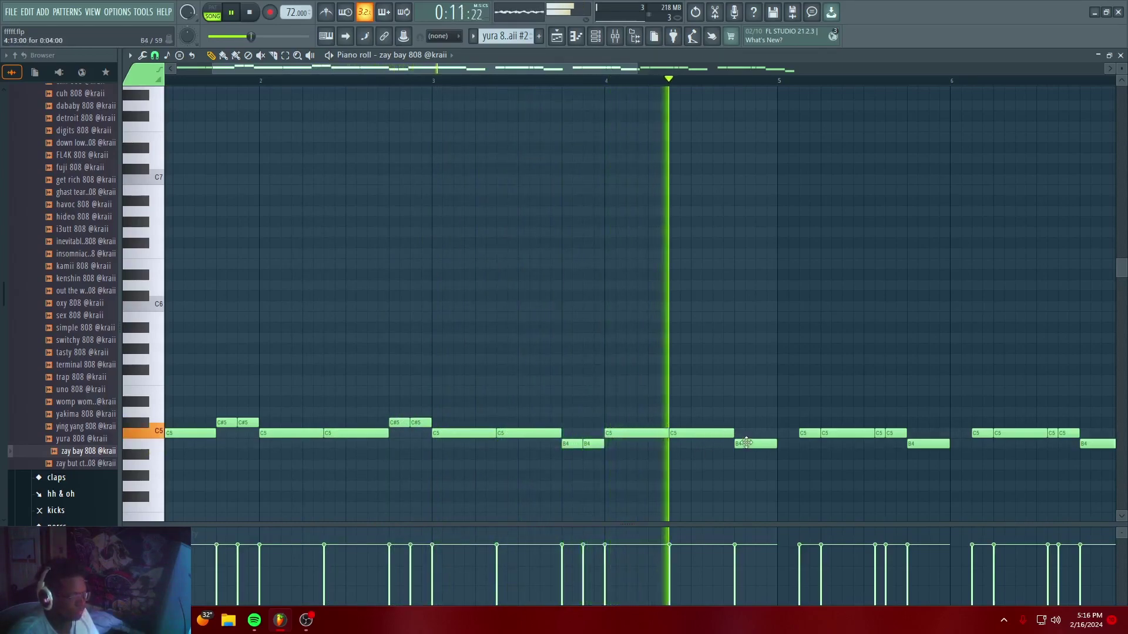
drag(758, 445, 748, 445)
click(764, 444)
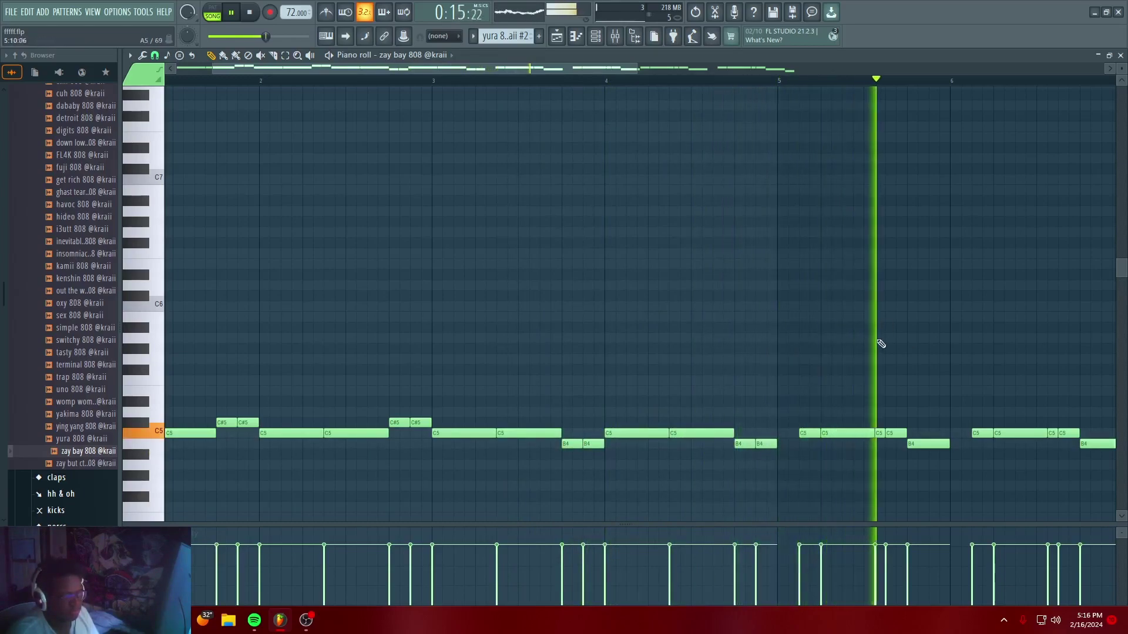
Rework the middle of bar 5 with a two-step C5 on step 8 followed by a one-step C5 on step 10
scroll(690, 87, down, 5)
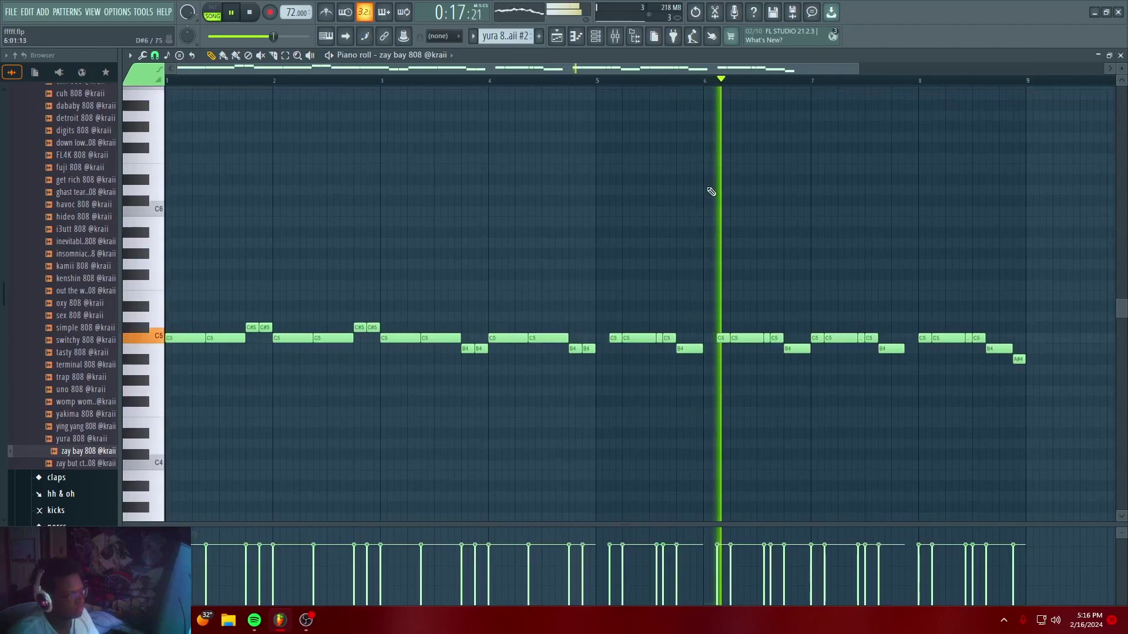
scroll(712, 259, up, 1)
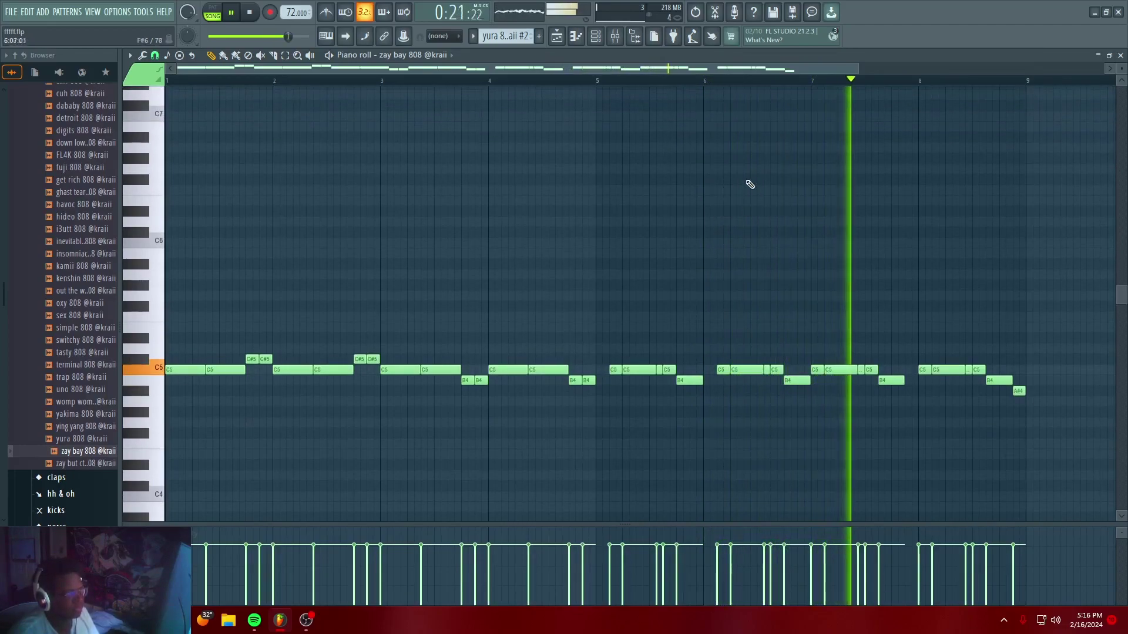
scroll(764, 264, up, 2)
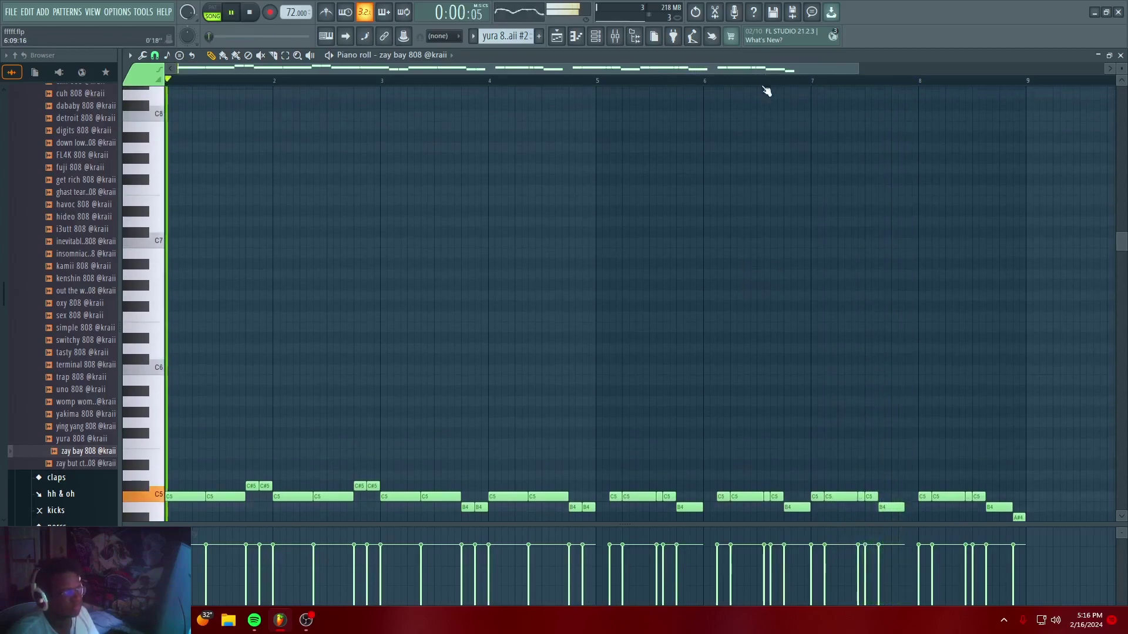
scroll(675, 294, down, 1)
click(569, 82)
scroll(633, 85, up, 4)
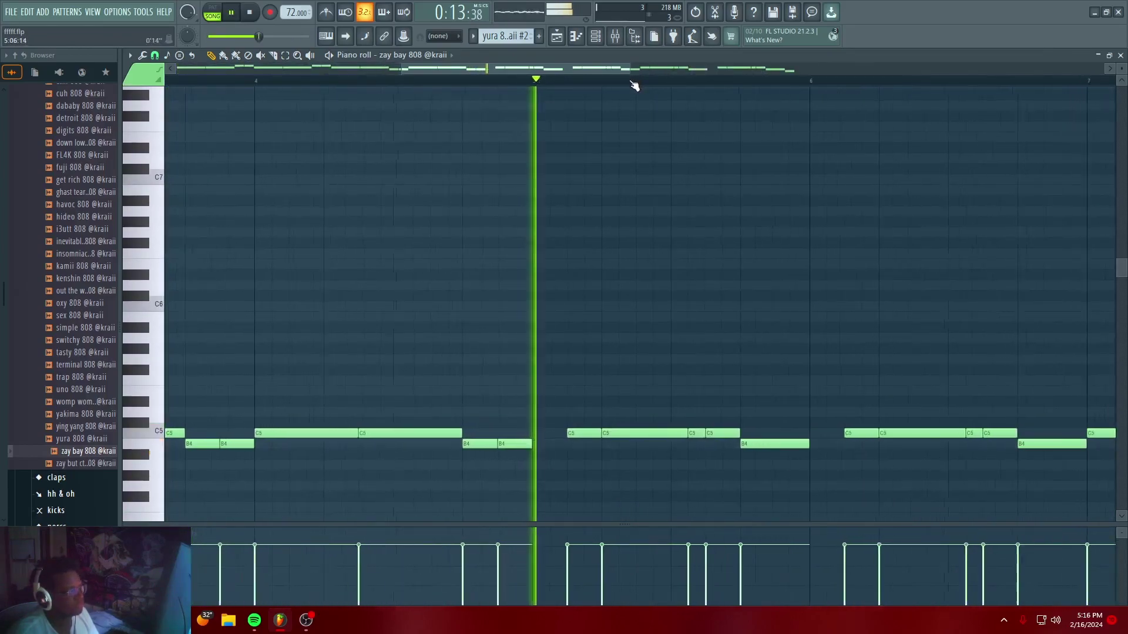
scroll(718, 373, down, 1)
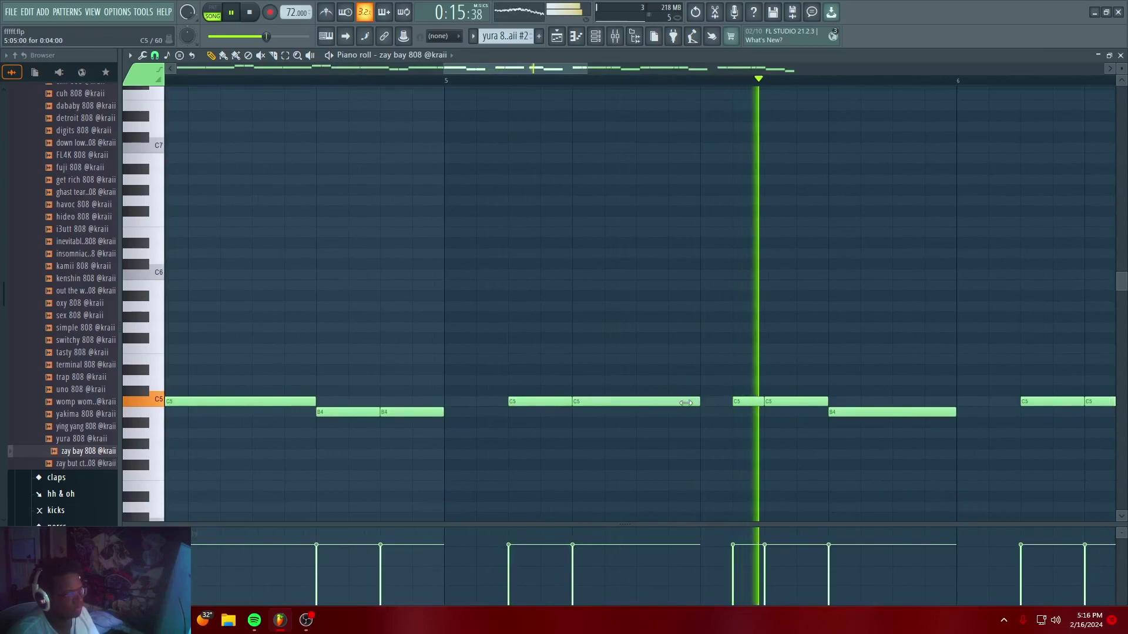
drag(741, 402, 680, 401)
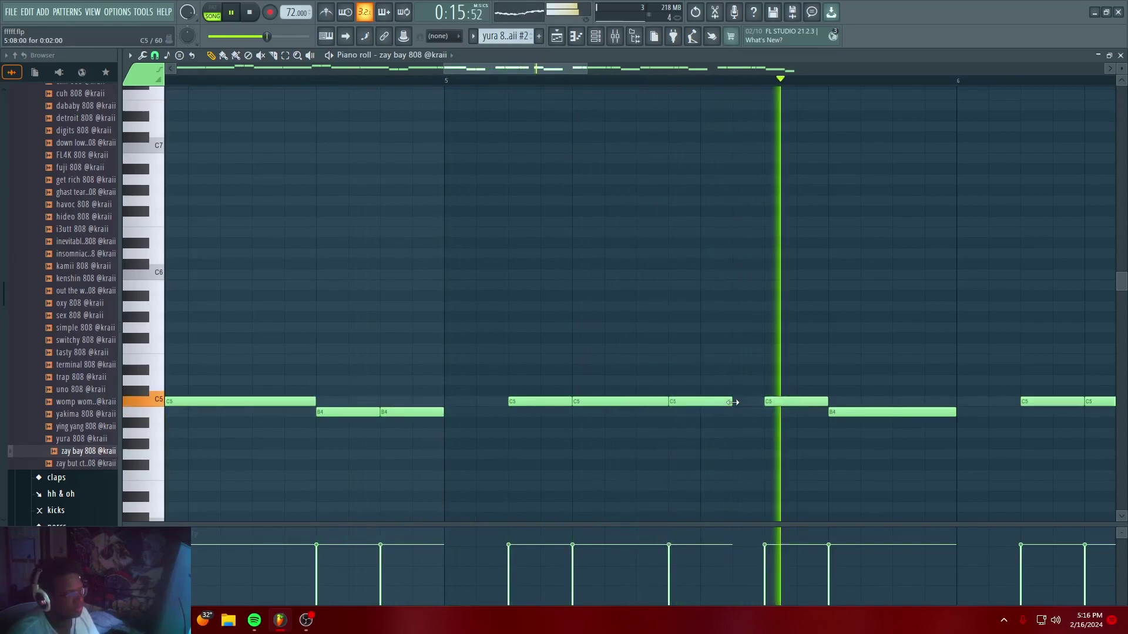
click(742, 404)
mouse_move(780, 403)
mouse_down()
mouse_move(780, 414)
mouse_move(770, 401)
mouse_up()
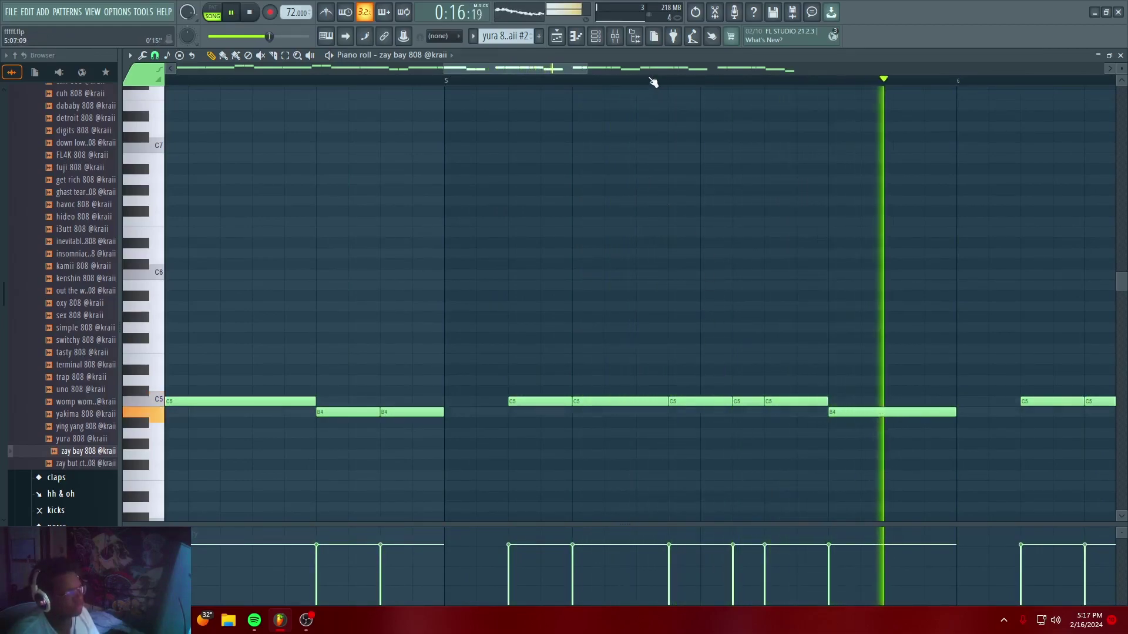
Split bar 5's closing B4 808 note into two two-step B4 notes
drag(575, 72, 604, 78)
key(space)
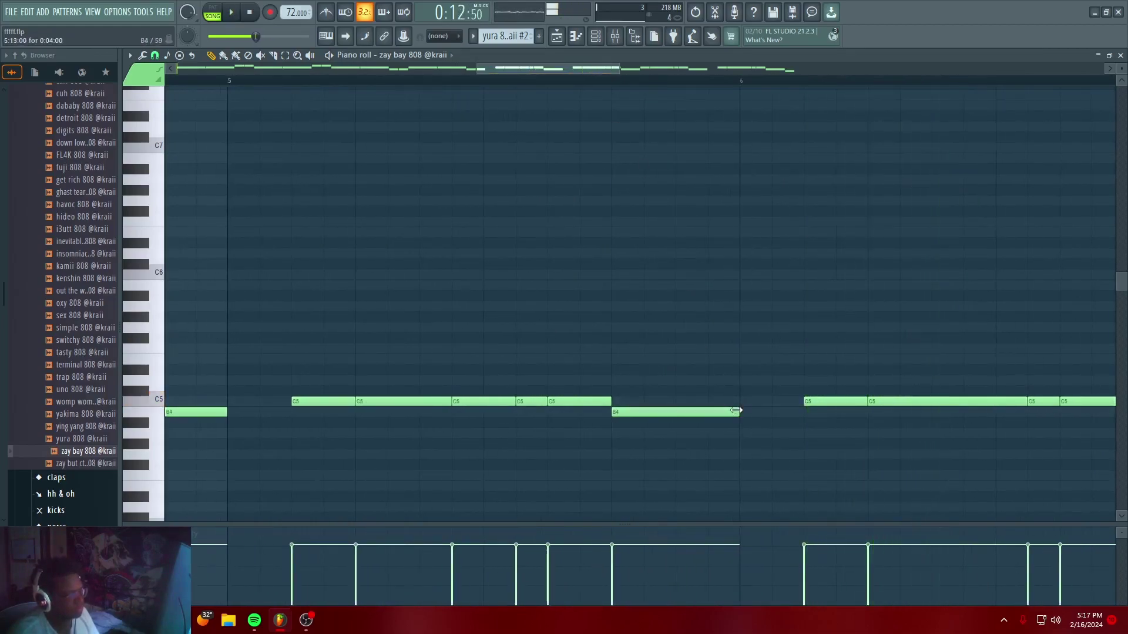
key(space)
click(682, 413)
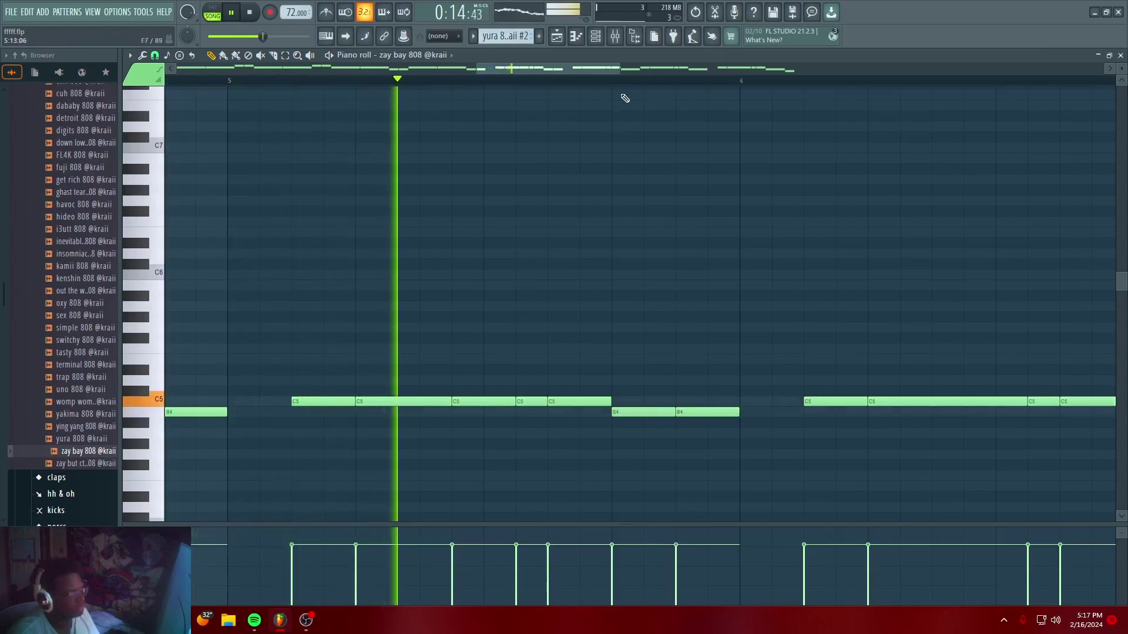
Replace bar 6's 808 notes with a copy of bar 5's pattern, starting on step 3 of bar 6
scroll(636, 87, down, 2)
scroll(634, 83, down, 2)
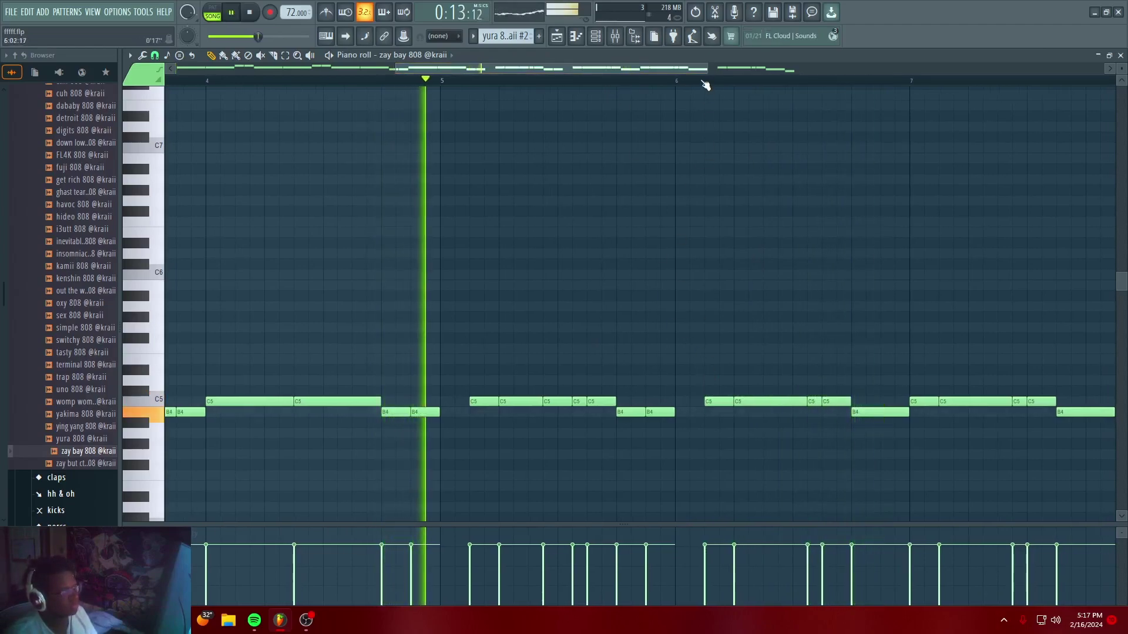
scroll(705, 84, down, 3)
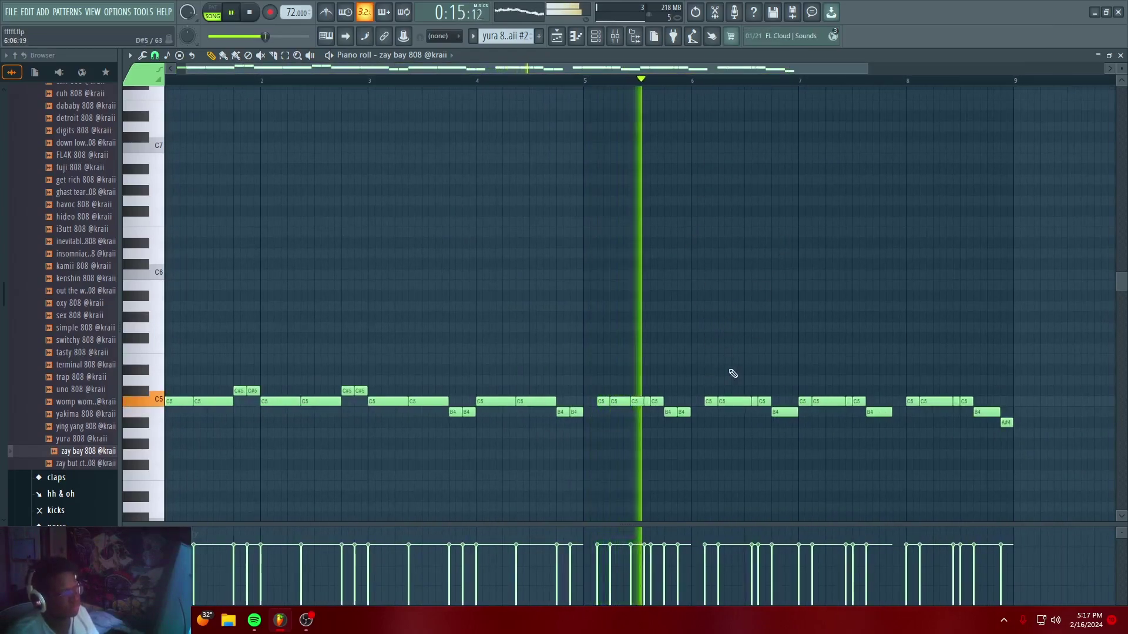
scroll(714, 84, up, 2)
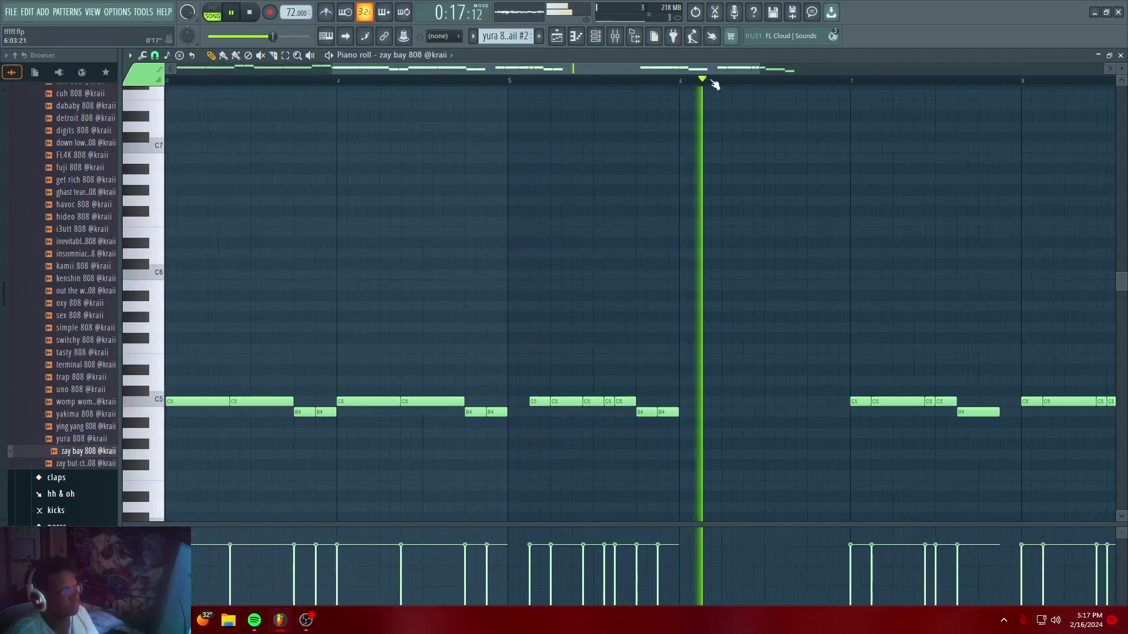
scroll(715, 84, up, 1)
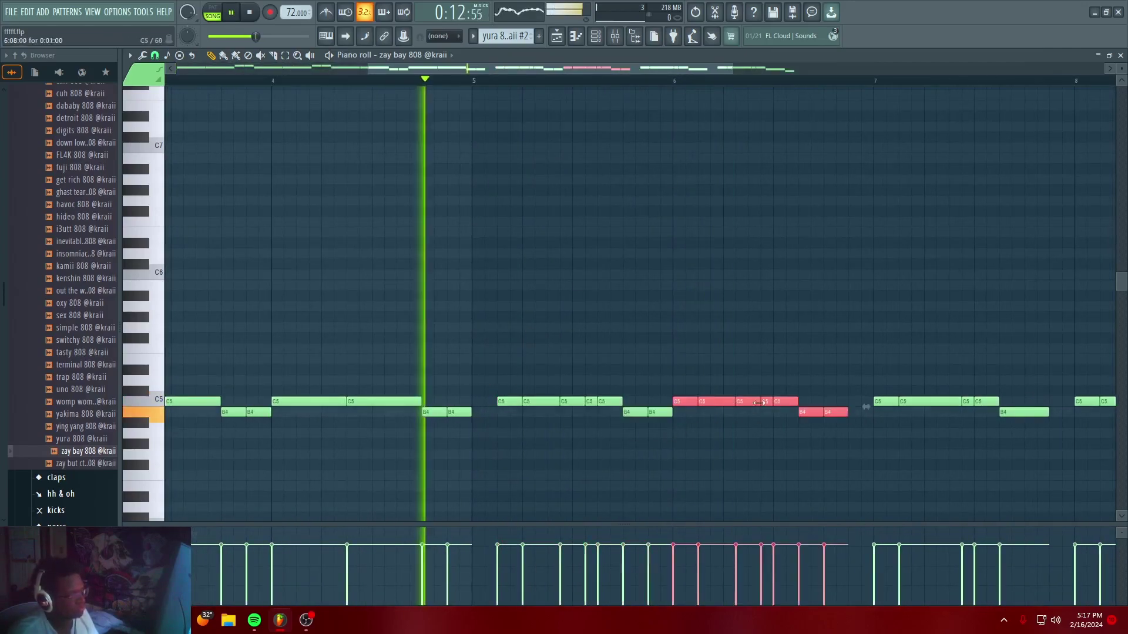
drag(763, 405, 774, 405)
click(727, 339)
right_click(728, 339)
mouse_move(695, 392)
mouse_down()
mouse_move(873, 427)
mouse_move(707, 404)
mouse_up()
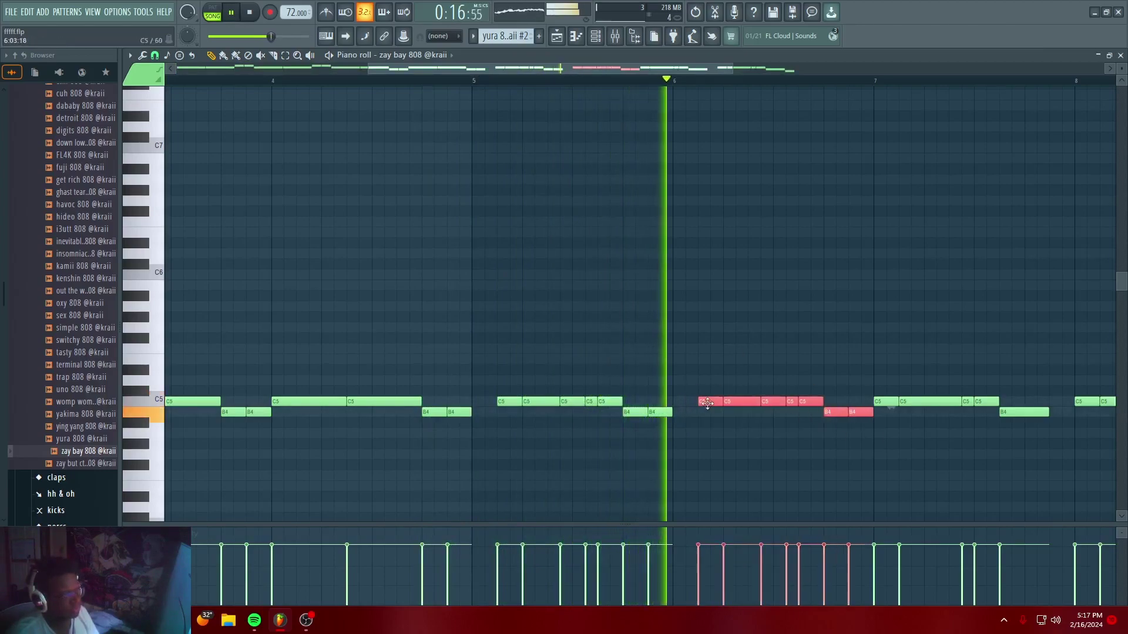
click(801, 319)
right_click(813, 318)
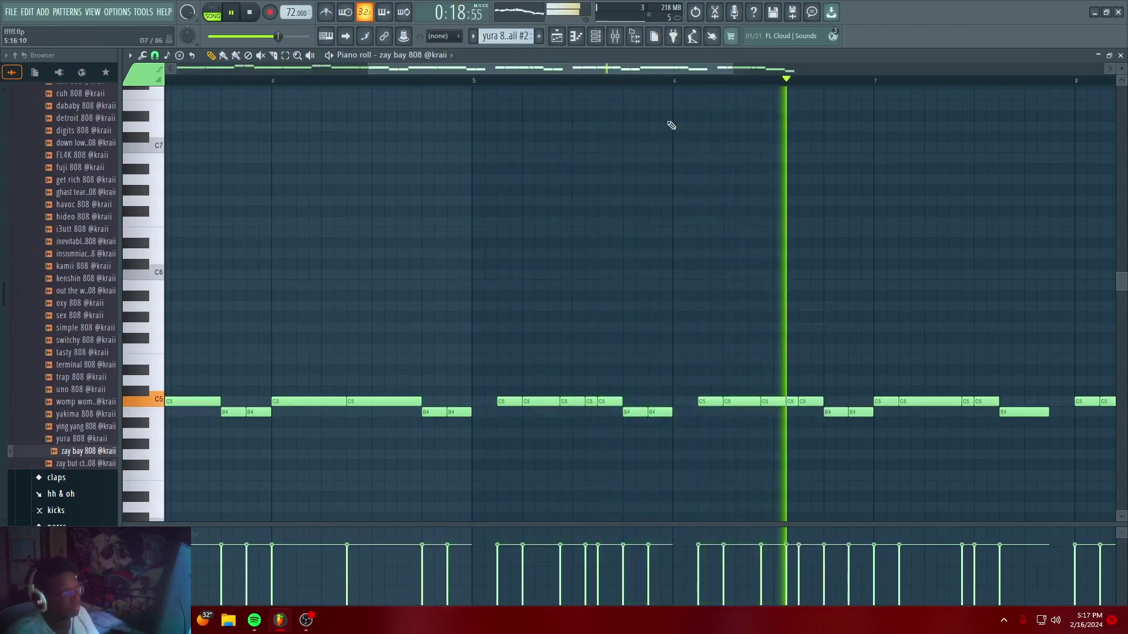
Rework bar 7's ending with a three-step C5 on step 8, a two-step B4 on step 11 and a four-step B4 on step 13
drag(689, 70, 812, 68)
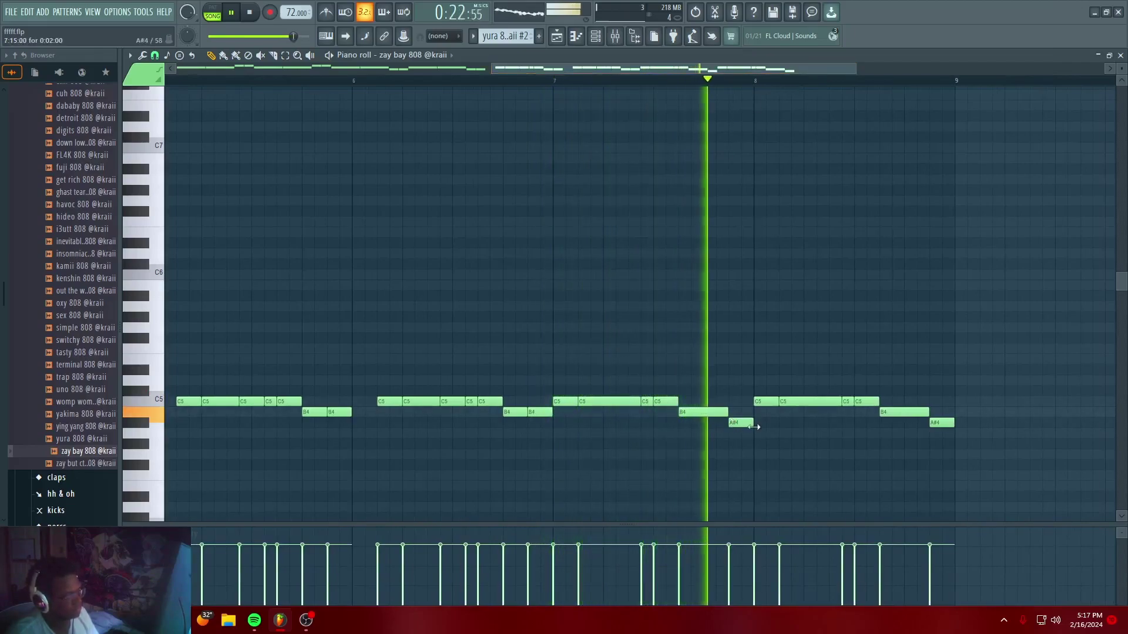
click(742, 412)
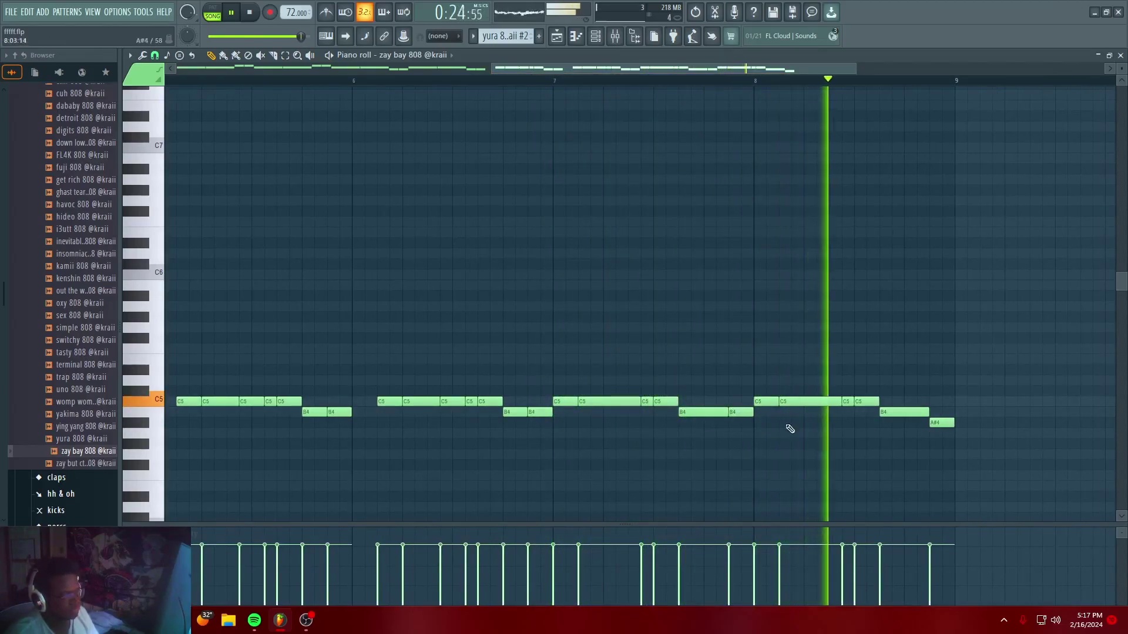
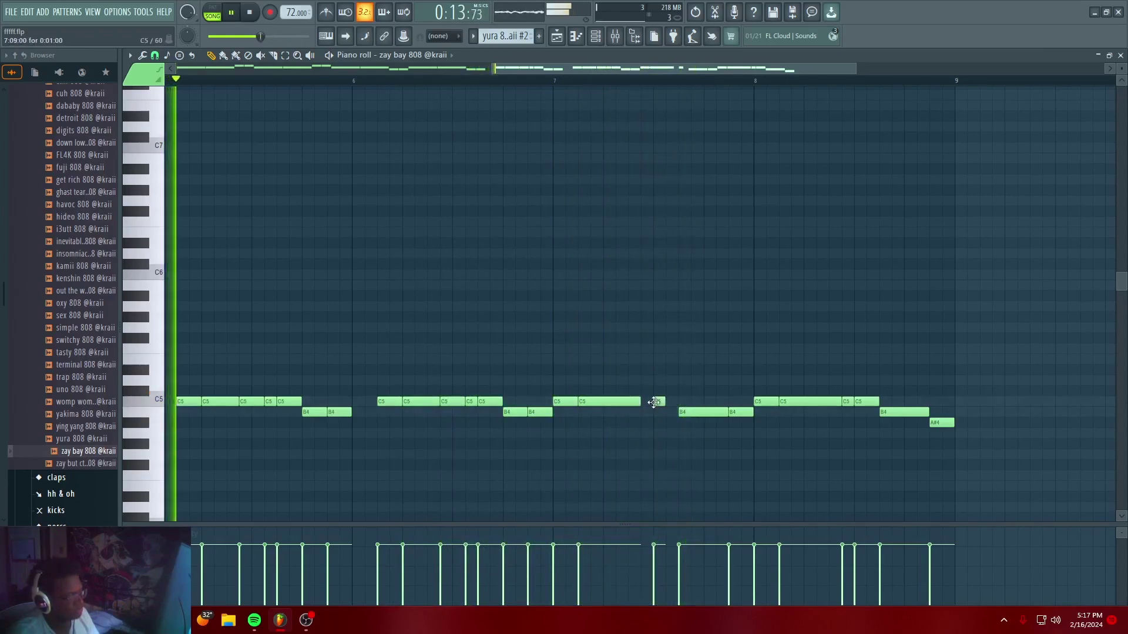
drag(641, 400, 654, 400)
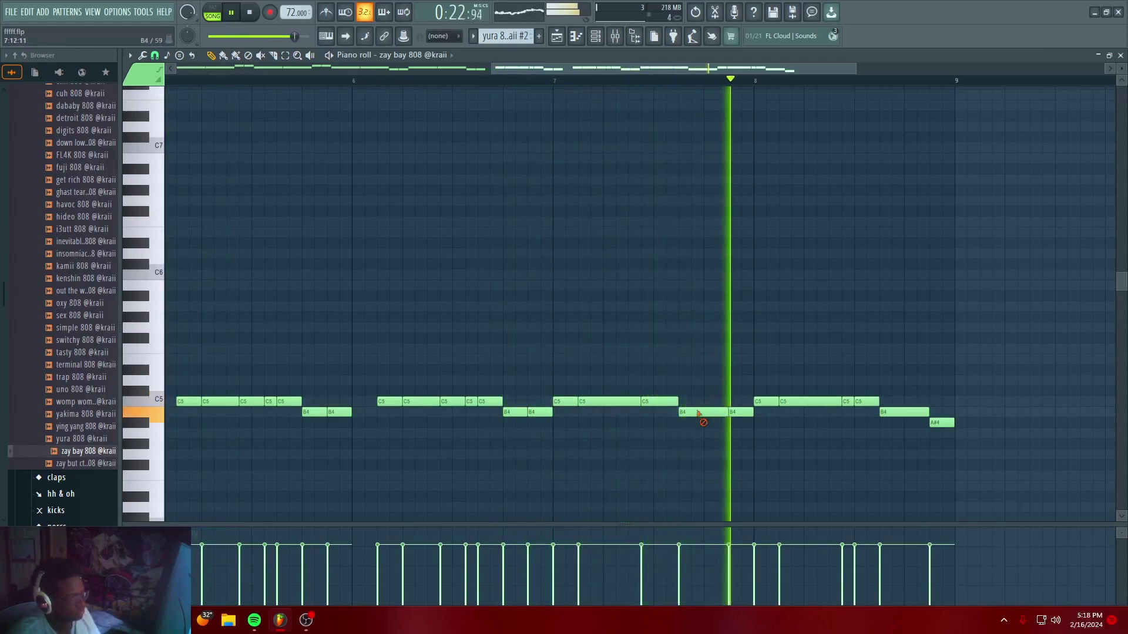
right_click(698, 411)
right_click(736, 413)
mouse_move(677, 402)
mouse_down()
mouse_move(753, 413)
mouse_move(678, 402)
mouse_move(695, 423)
mouse_move(692, 411)
mouse_up()
click(709, 412)
click(693, 413)
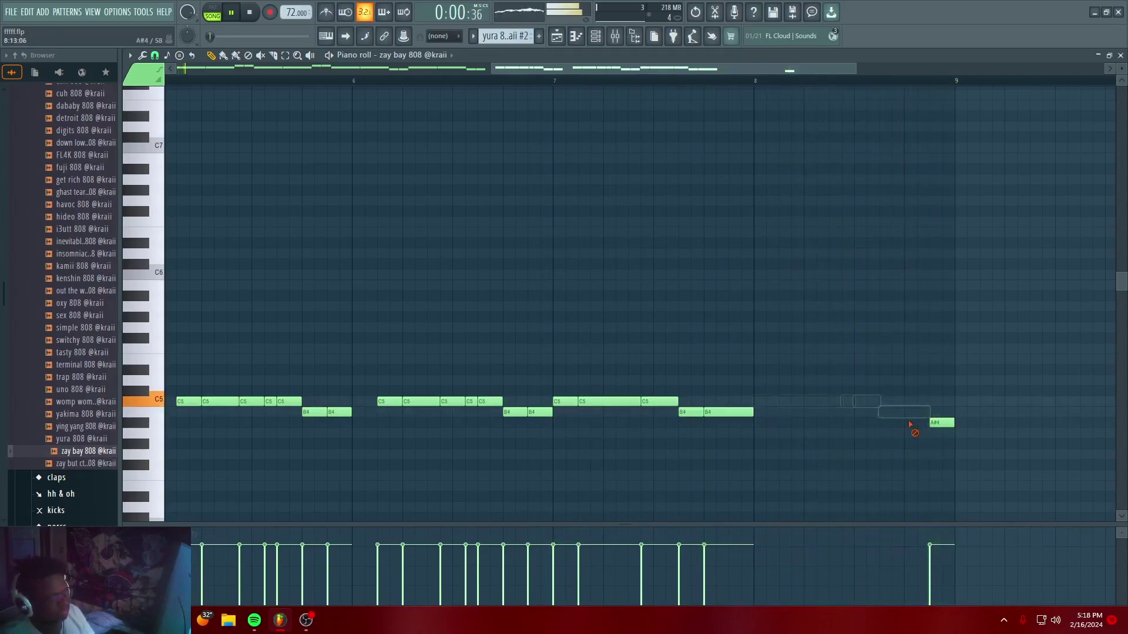
Replace bar 8's 808 notes with a duplicate of bar 7's notes
drag(574, 378, 754, 446)
key(ctrl+b)
key(ctrl+d)
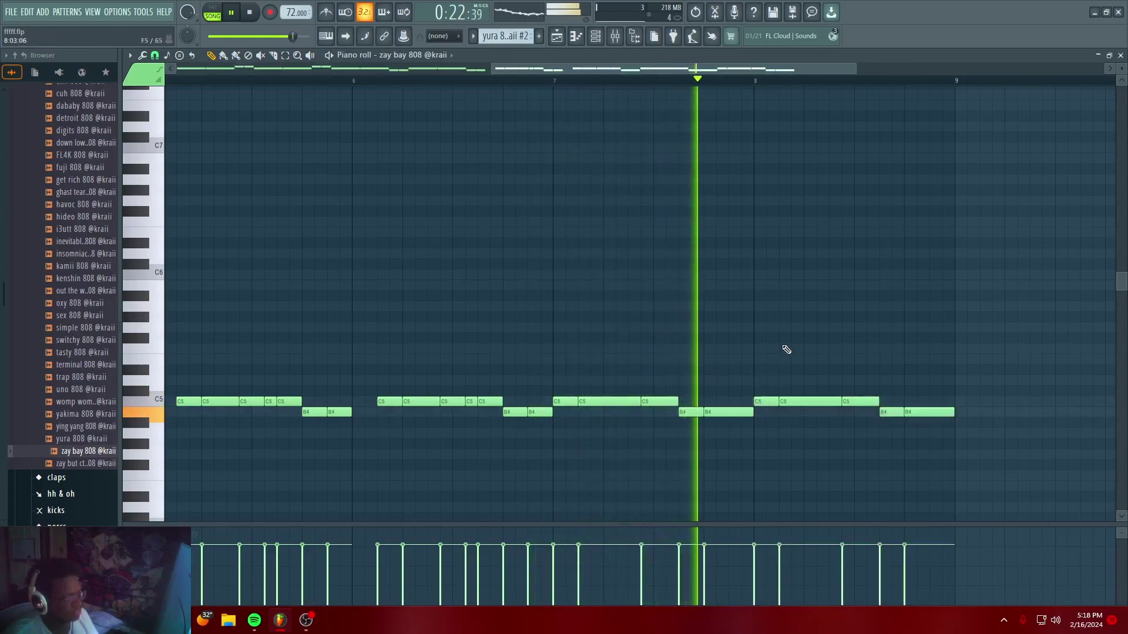
Try an extra C5 808 note in the middle of bar 8, first on step 6, then on step 5
drag(840, 402, 816, 403)
click(824, 403)
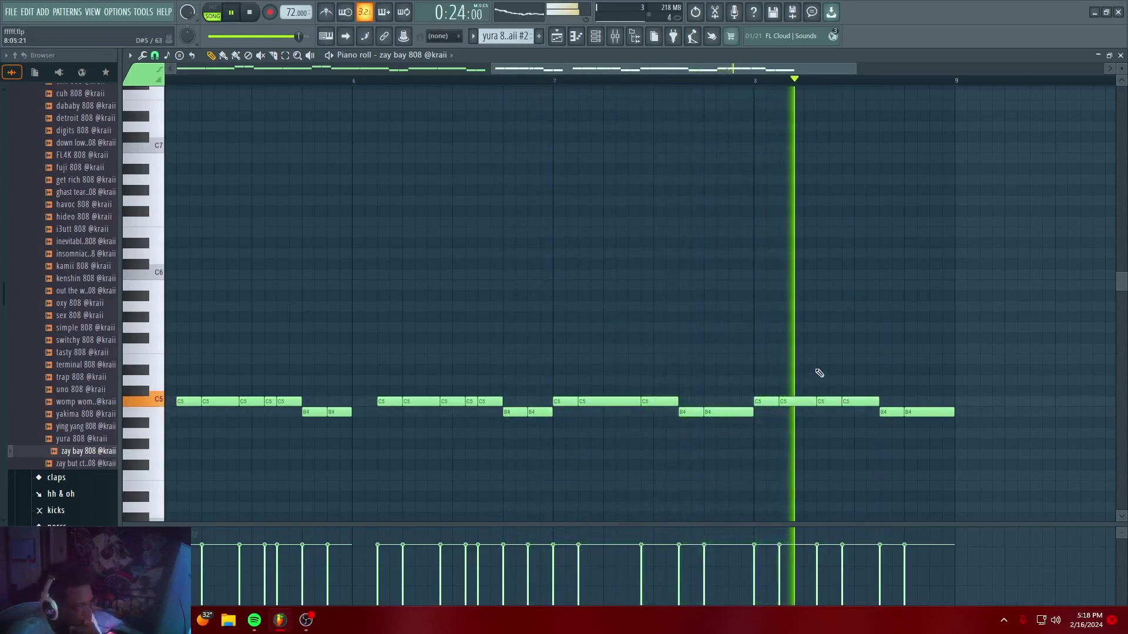
right_click(821, 403)
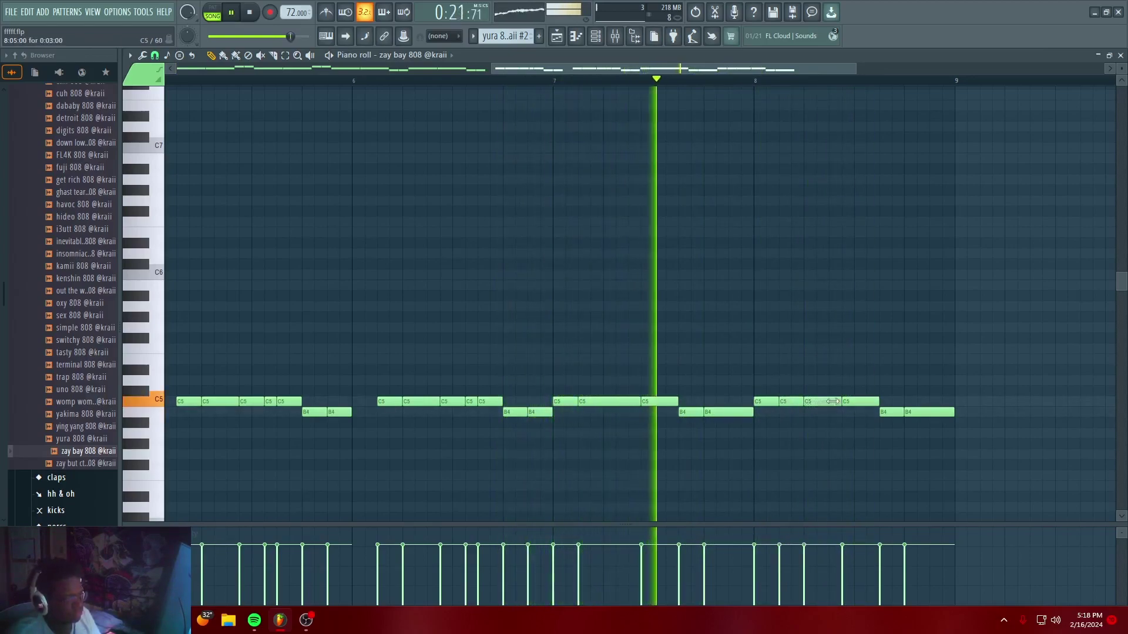
click(811, 402)
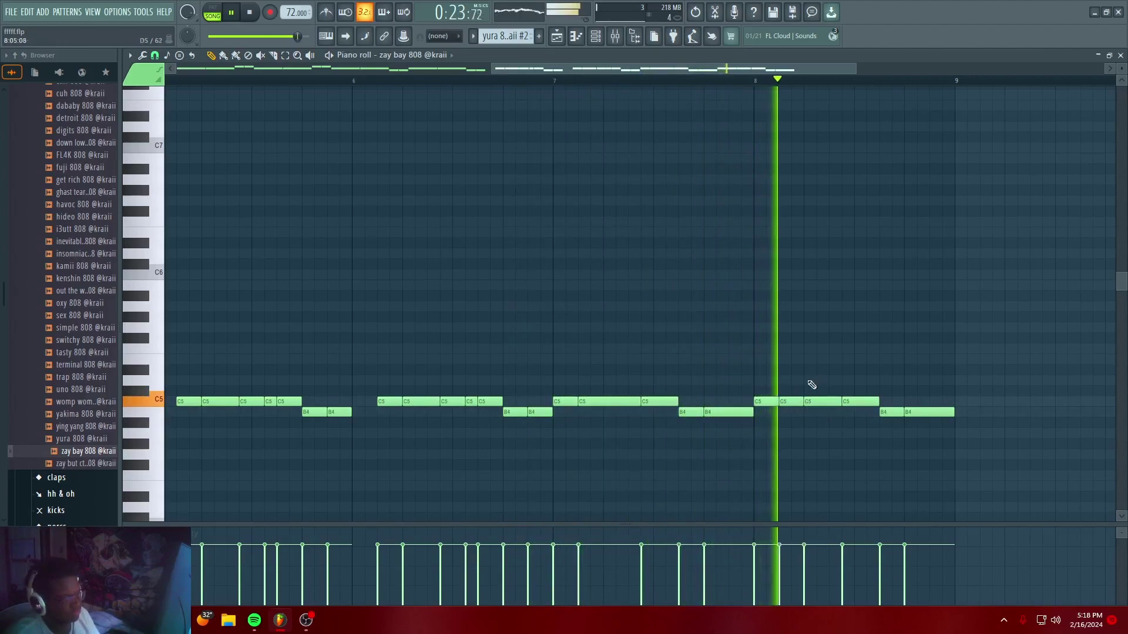
right_click(811, 402)
Rework bar 8's later C5 notes into one three-step C5 on step 6, leaving steps 9 and 10 empty
drag(815, 402, 880, 402)
click(833, 403)
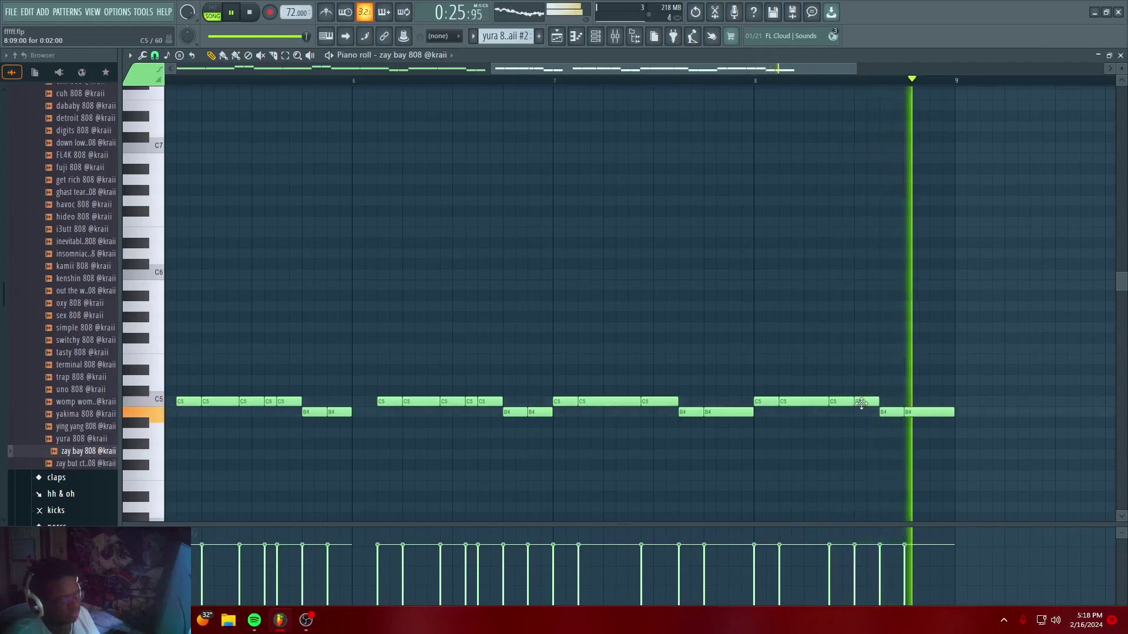
drag(827, 401, 822, 402)
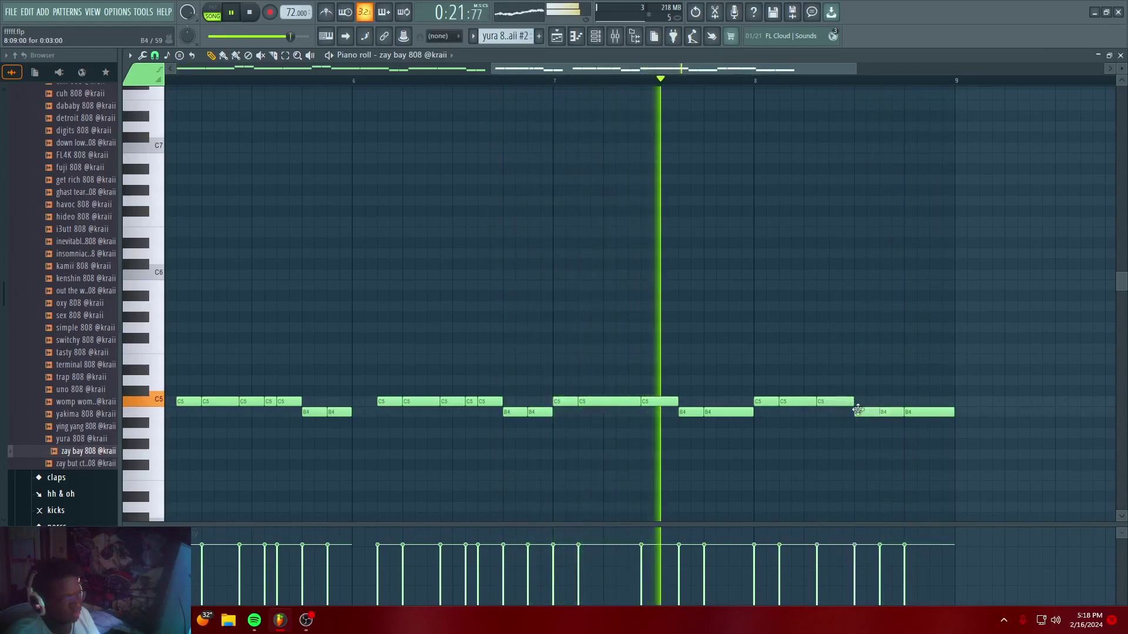
click(858, 412)
mouse_move(856, 413)
mouse_down()
mouse_move(855, 435)
mouse_move(873, 413)
mouse_up()
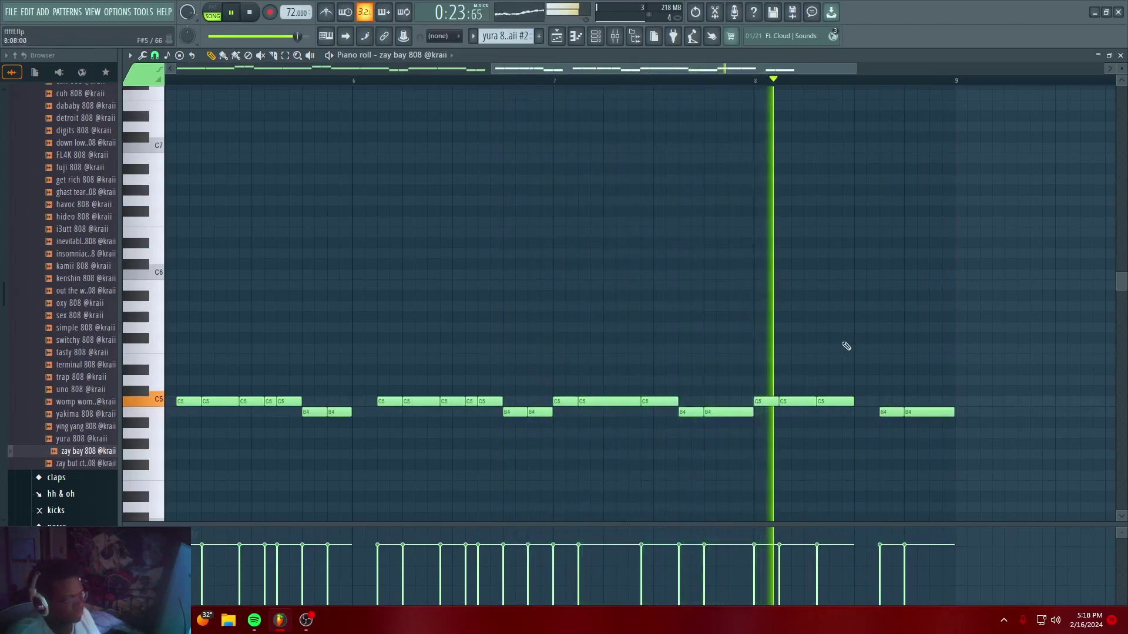
Delete the C5 on step 6 of bar 8 and lengthen the C5 on step 3 to six steps
right_click(834, 401)
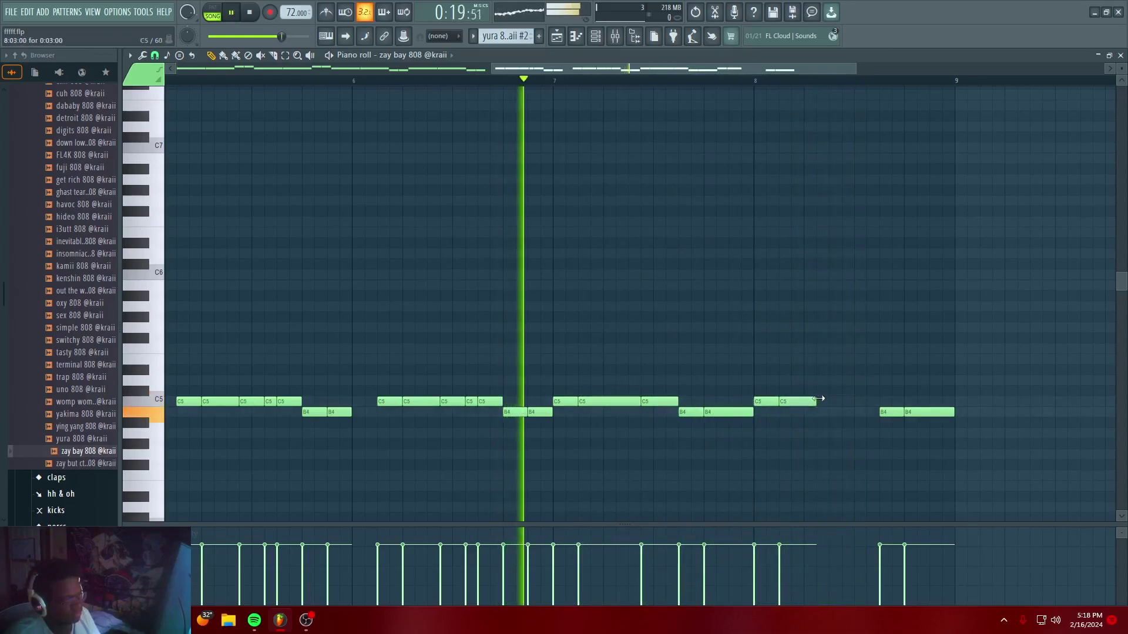
double_click(827, 401)
click(655, 226)
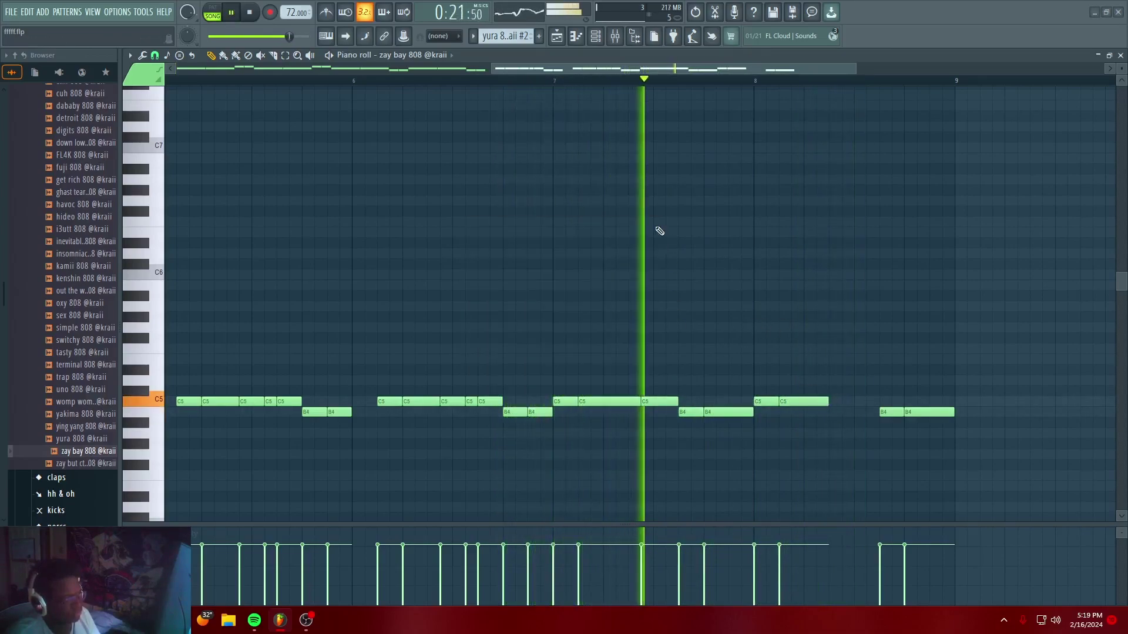
drag(827, 403, 847, 405)
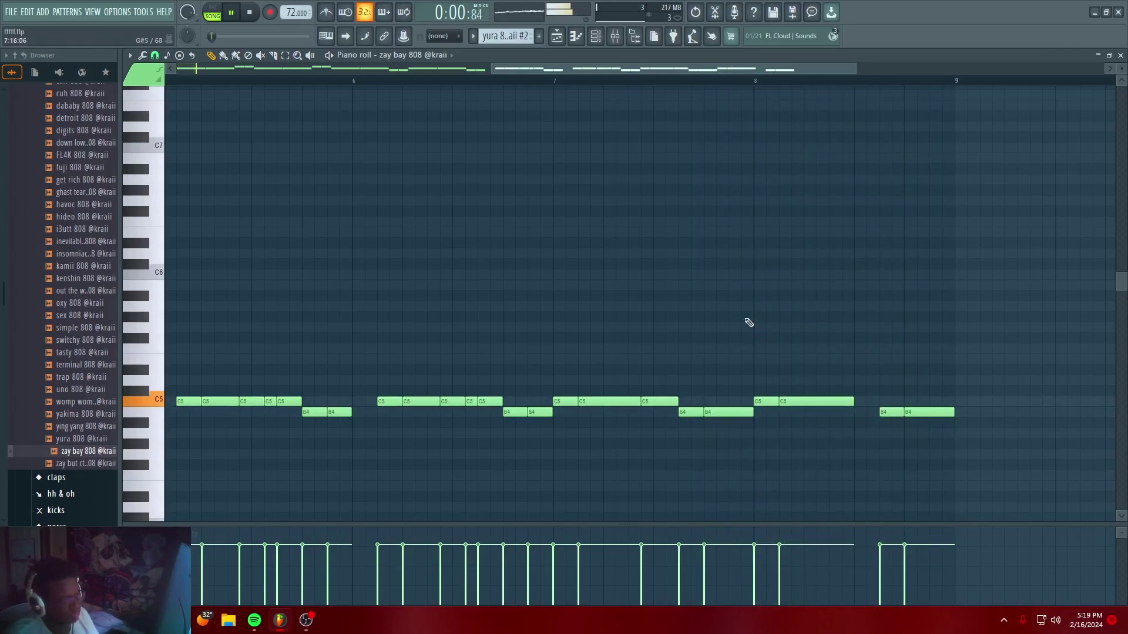
Replace the zay bay 808 with get rich 808 from kraii's stash kit and set its mixer volume to about 2.7 dB
scroll(593, 84, down, 3)
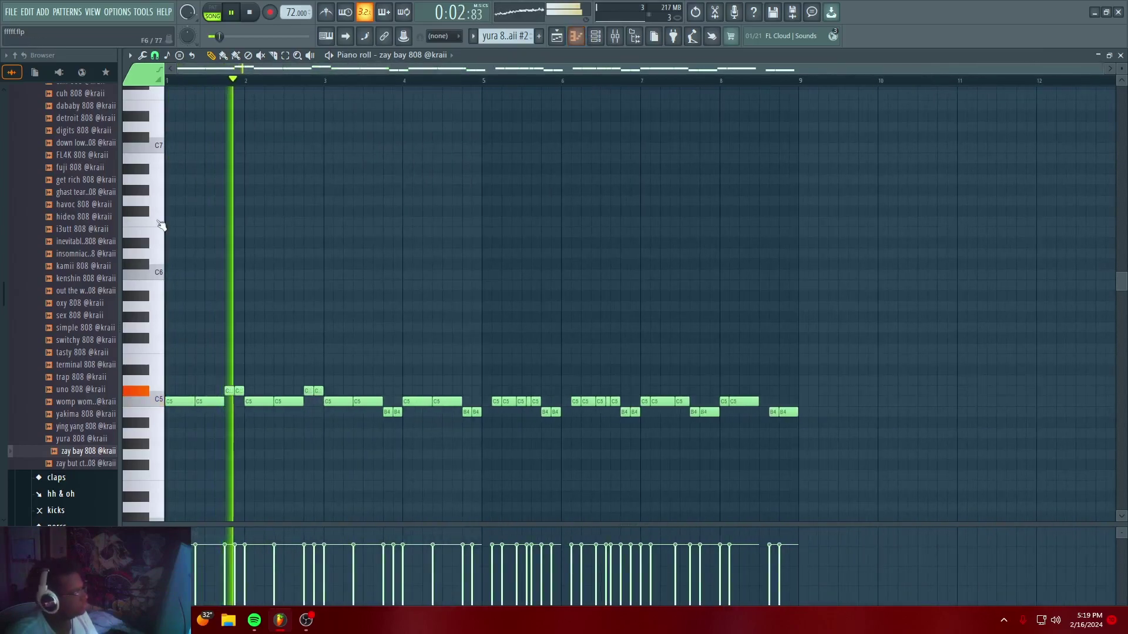
scroll(70, 264, up, 8)
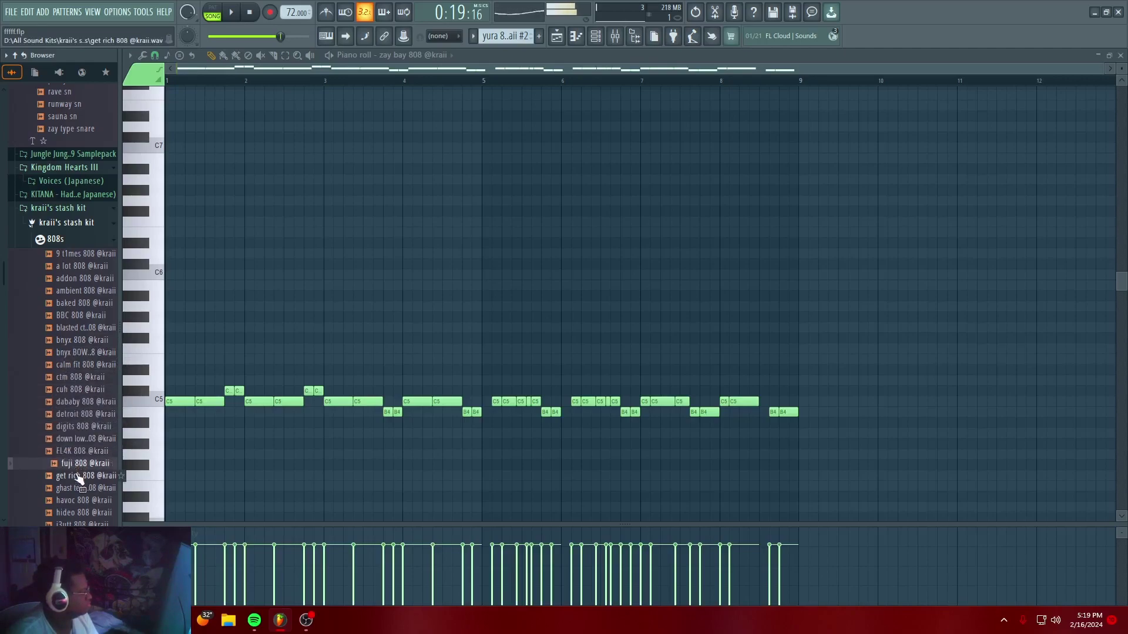
key(space)
key(F6)
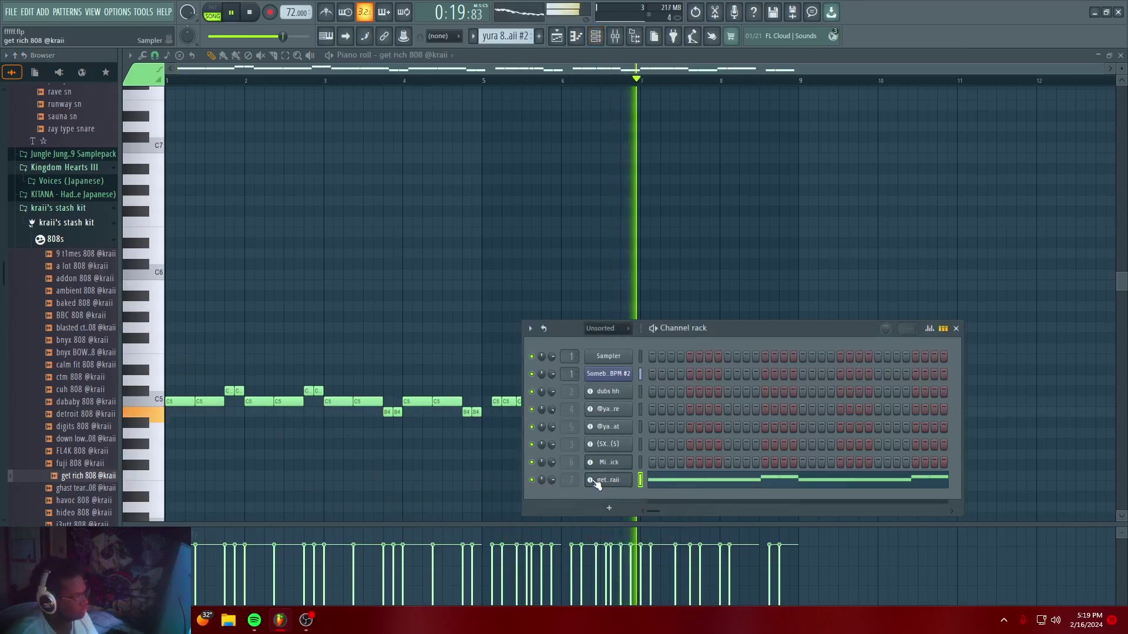
click(185, 82)
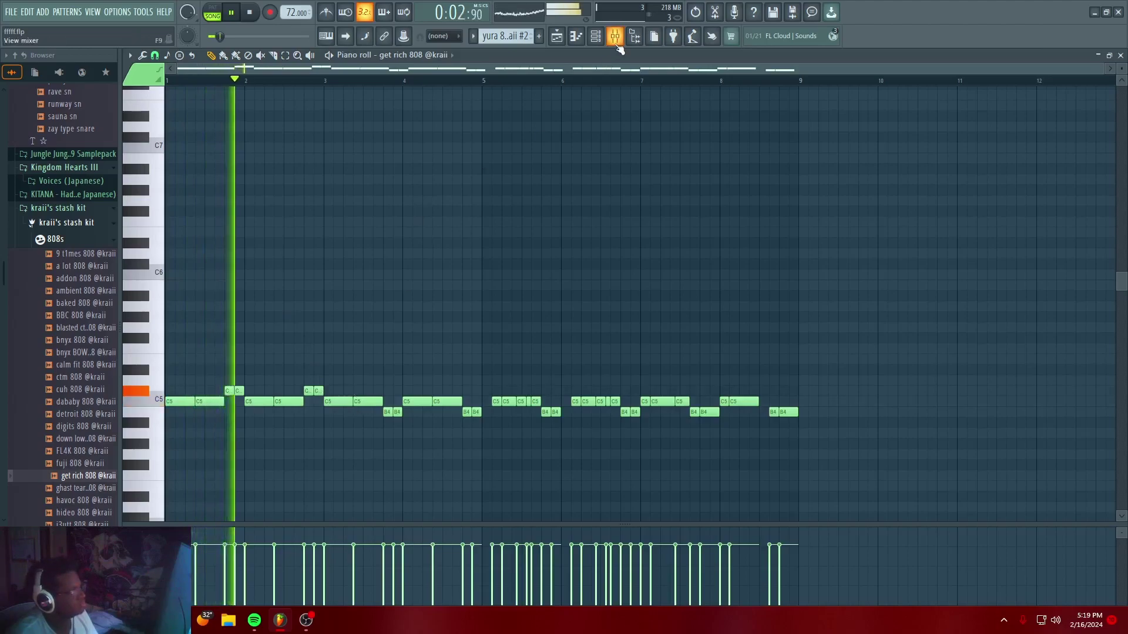
click(594, 36)
click(438, 193)
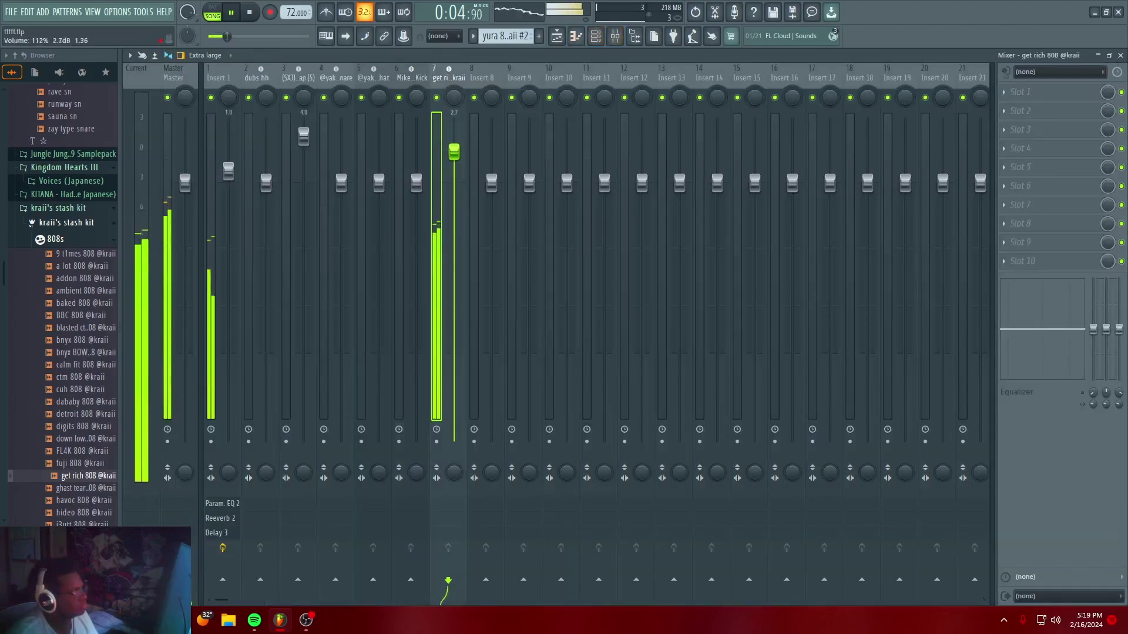
Unmute the Mike Tyson Kick track in the playlist and open the kick's piano roll
click(557, 37)
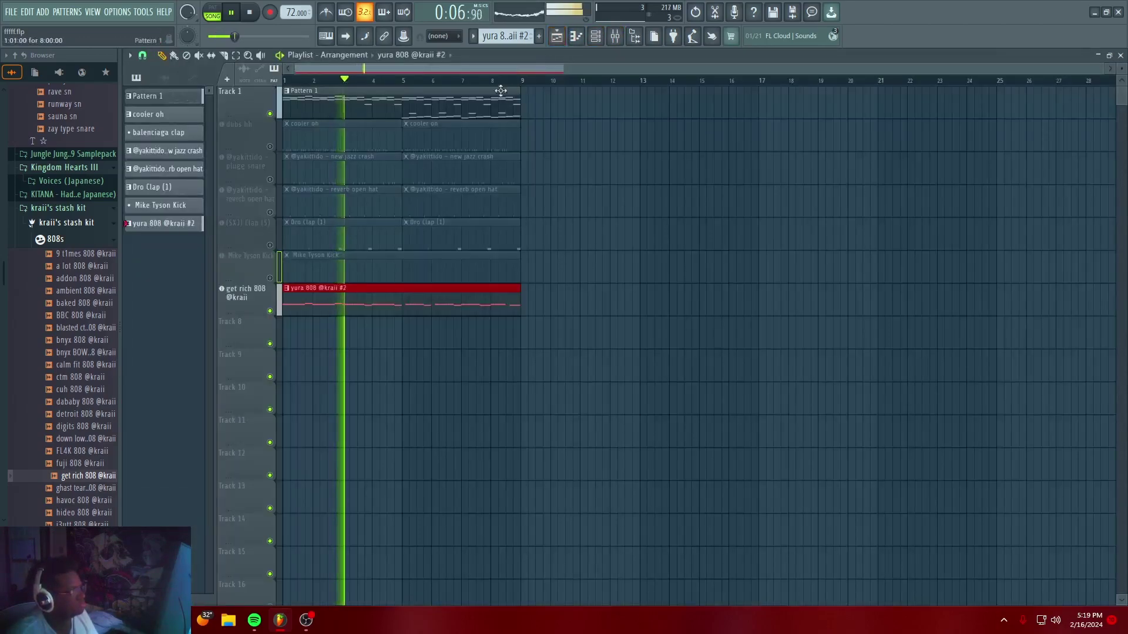
click(595, 36)
click(576, 37)
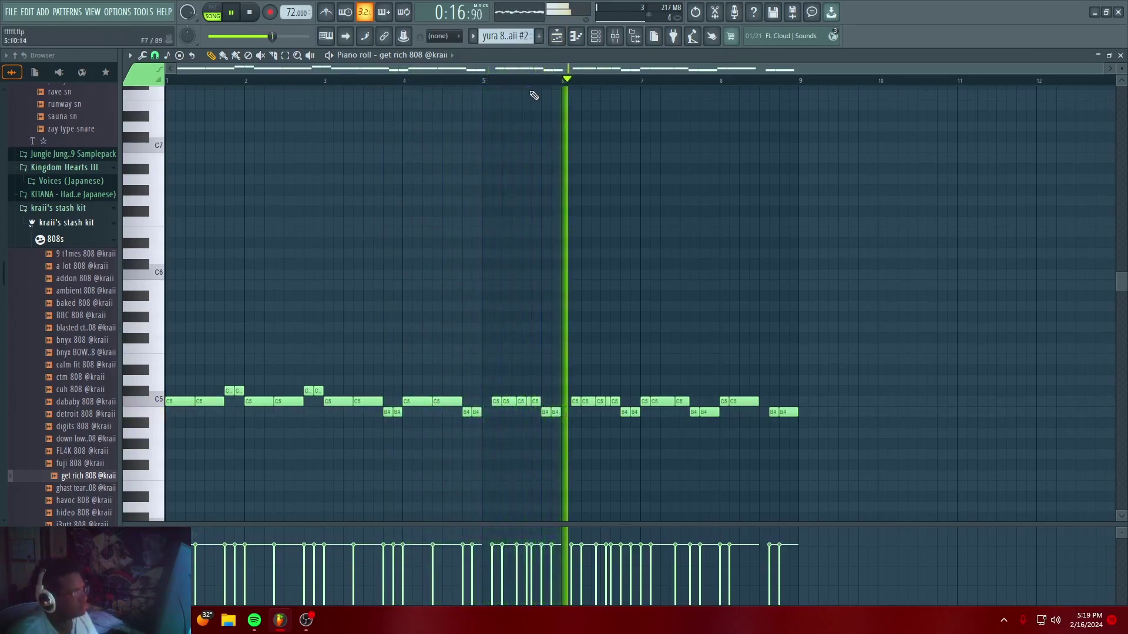
click(557, 37)
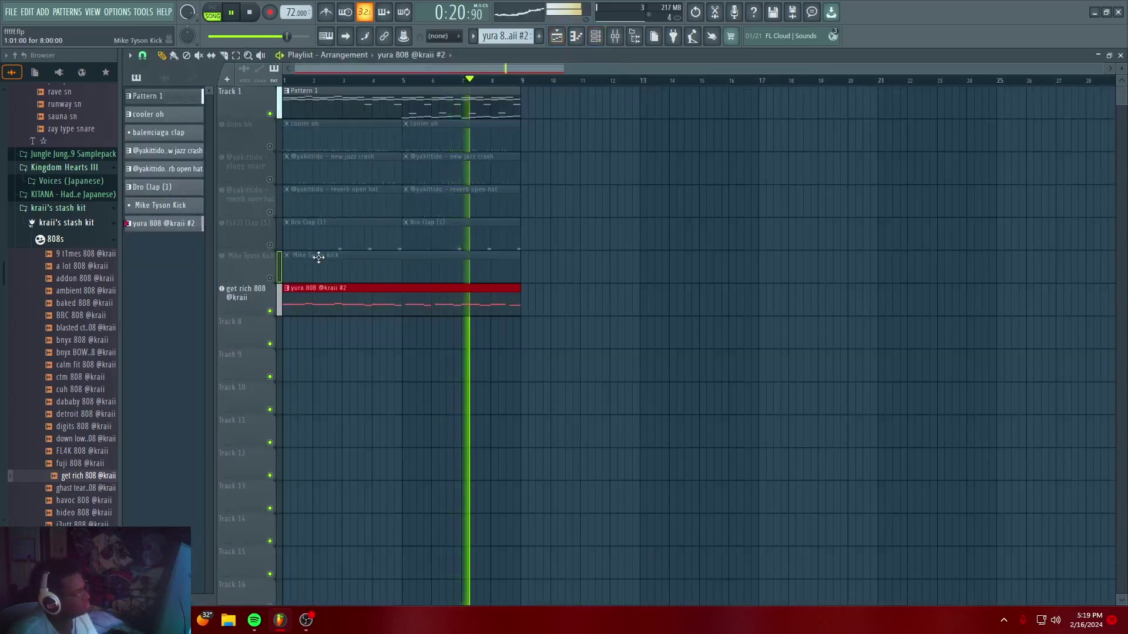
click(272, 279)
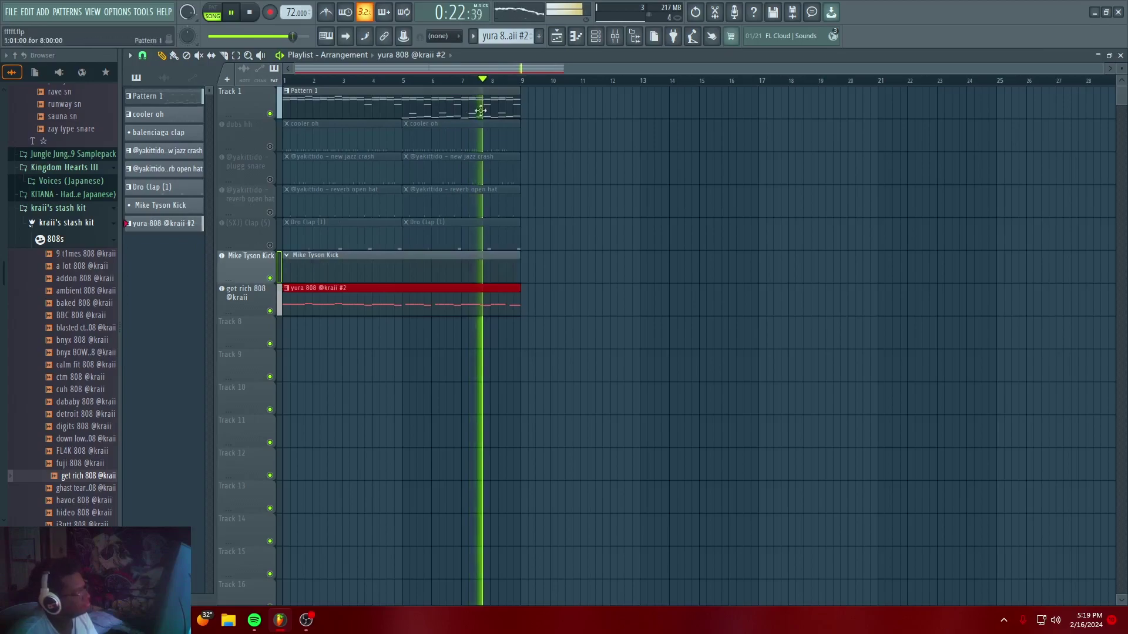
click(594, 37)
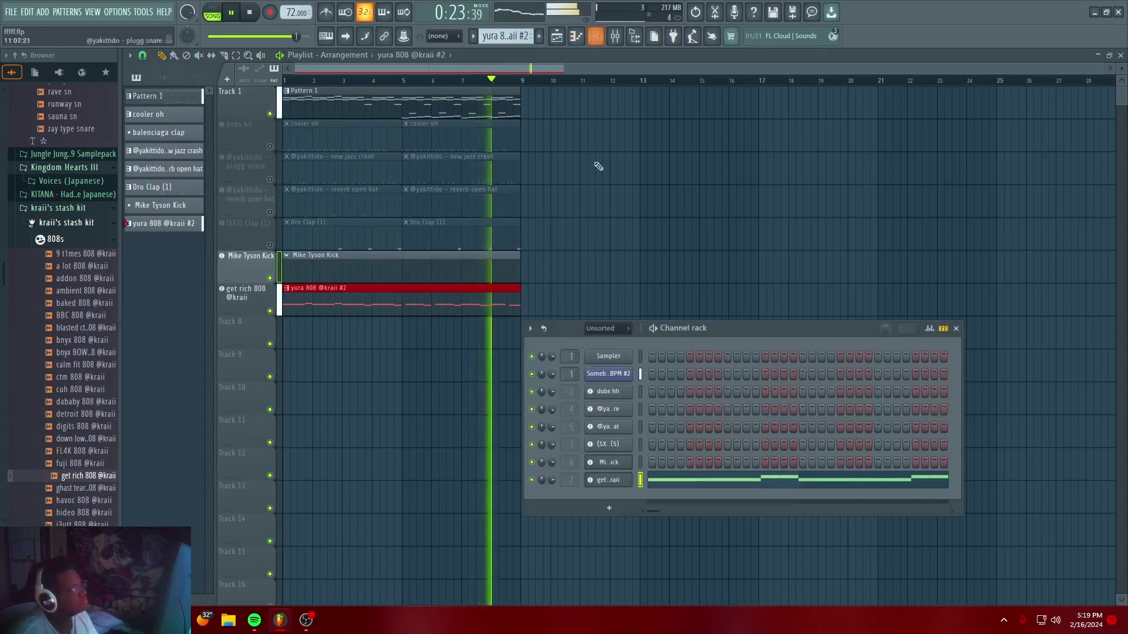
right_click(616, 464)
click(665, 439)
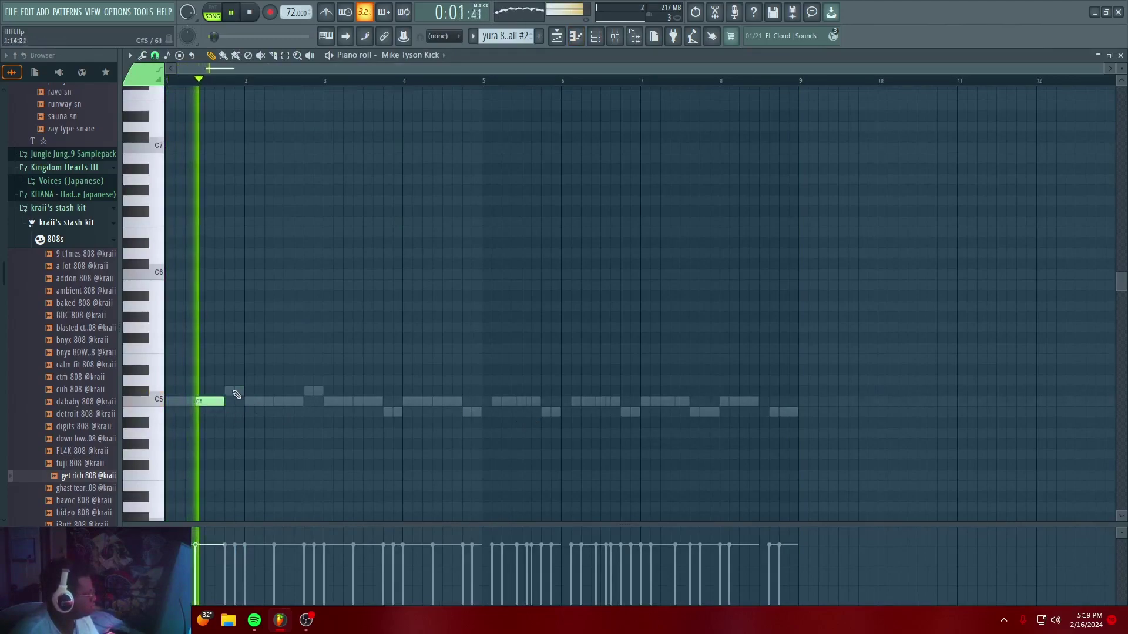
Draw two two-step C5 kick notes in bar 1, on steps 7 and 9
drag(206, 402, 215, 402)
click(216, 403)
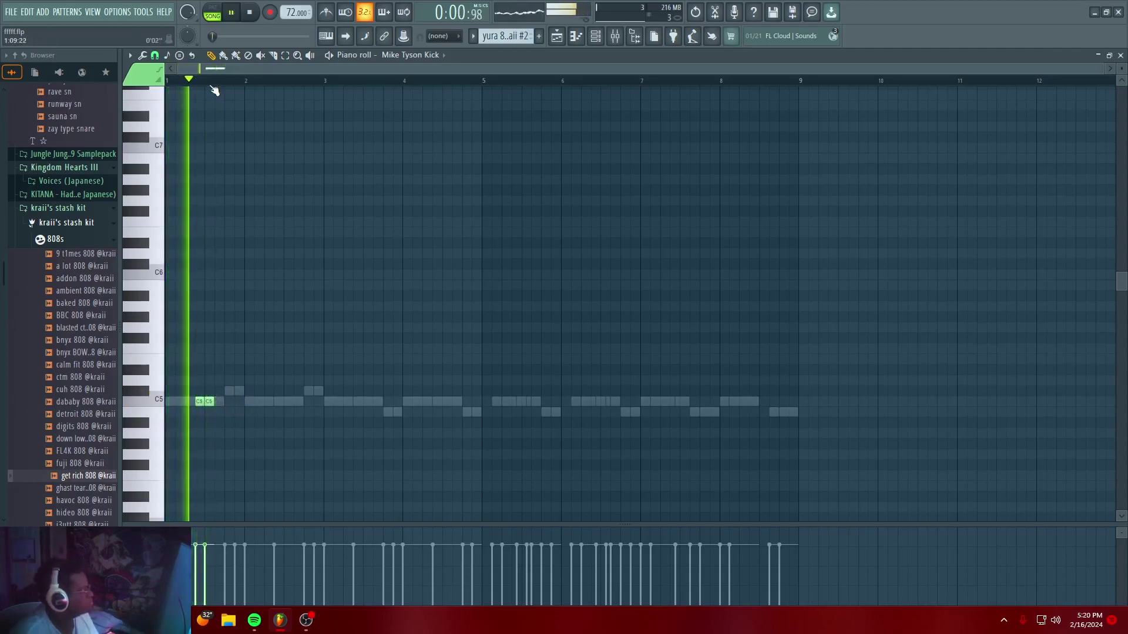
scroll(214, 83, up, 3)
drag(266, 66, 235, 69)
key(space)
key(space)
Change bar 1's kicks to a one-step C5 on step 7 and two-step C5 on step 8, adding two-step C#5 kicks on steps 13 and 15
drag(263, 402, 252, 403)
right_click(272, 404)
click(264, 404)
key(space)
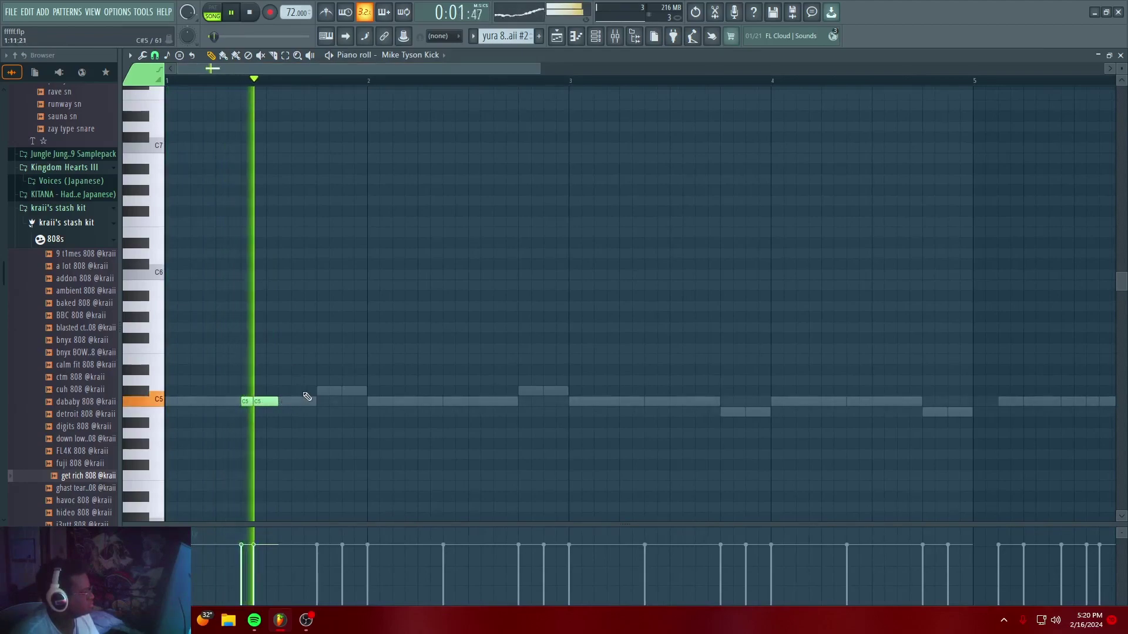
drag(346, 403, 345, 391)
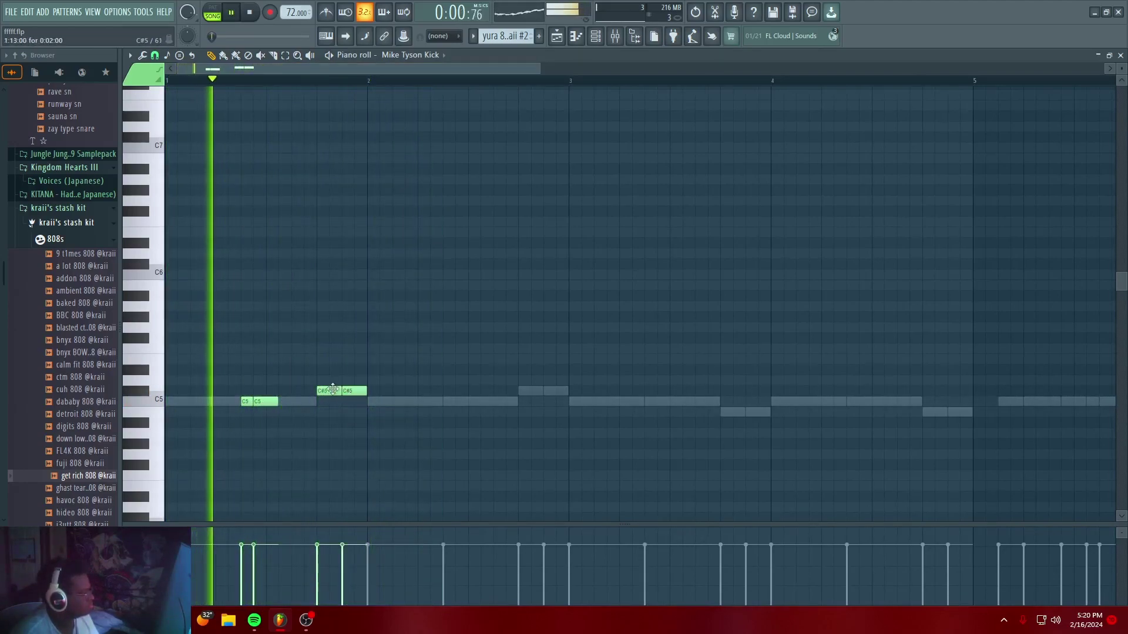
Lengthen bar 1's second C5 kick to five steps and duplicate the bar 1 kick pattern into bar 2
drag(278, 401, 316, 401)
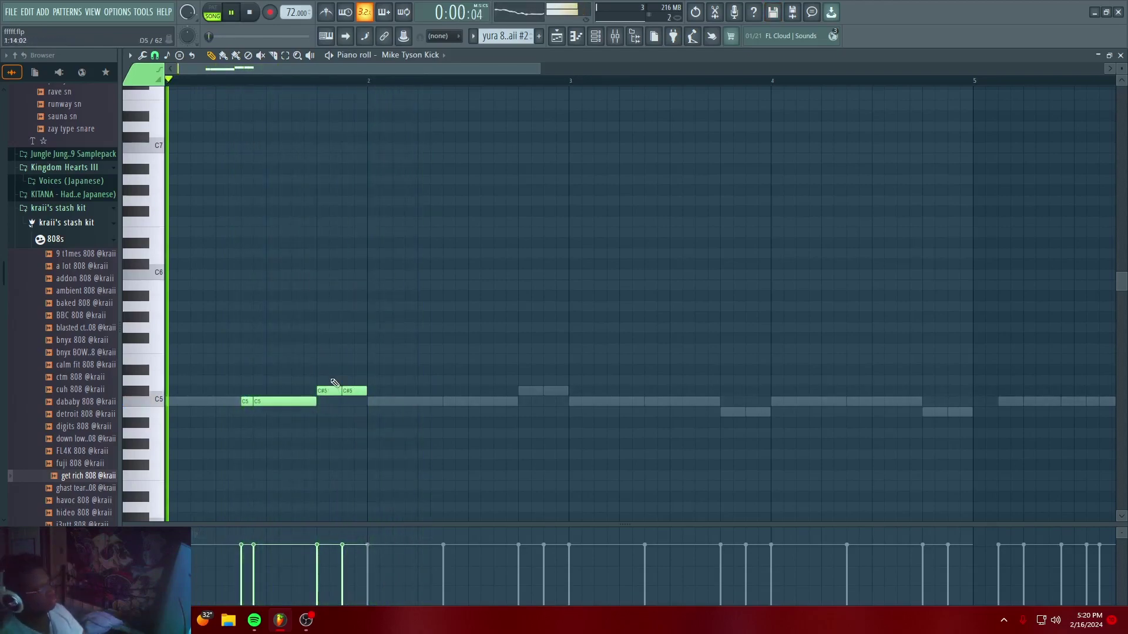
key(ctrl+a)
key(ctrl+b)
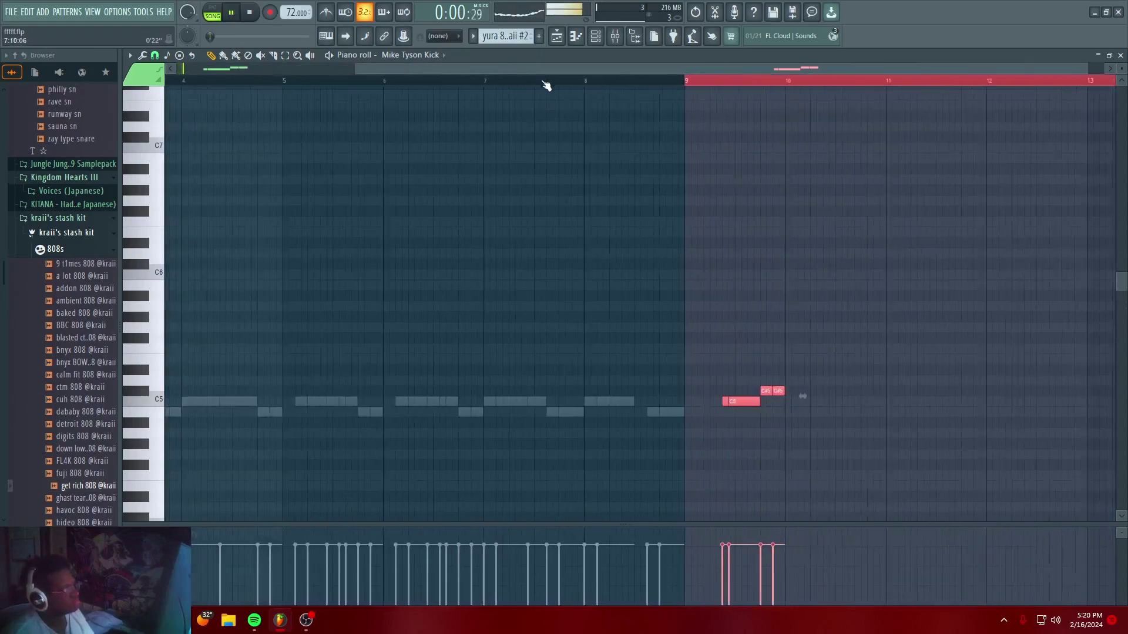
scroll(547, 84, down, 2)
mouse_move(797, 401)
mouse_down()
mouse_move(271, 400)
mouse_move(287, 400)
mouse_up()
click(294, 366)
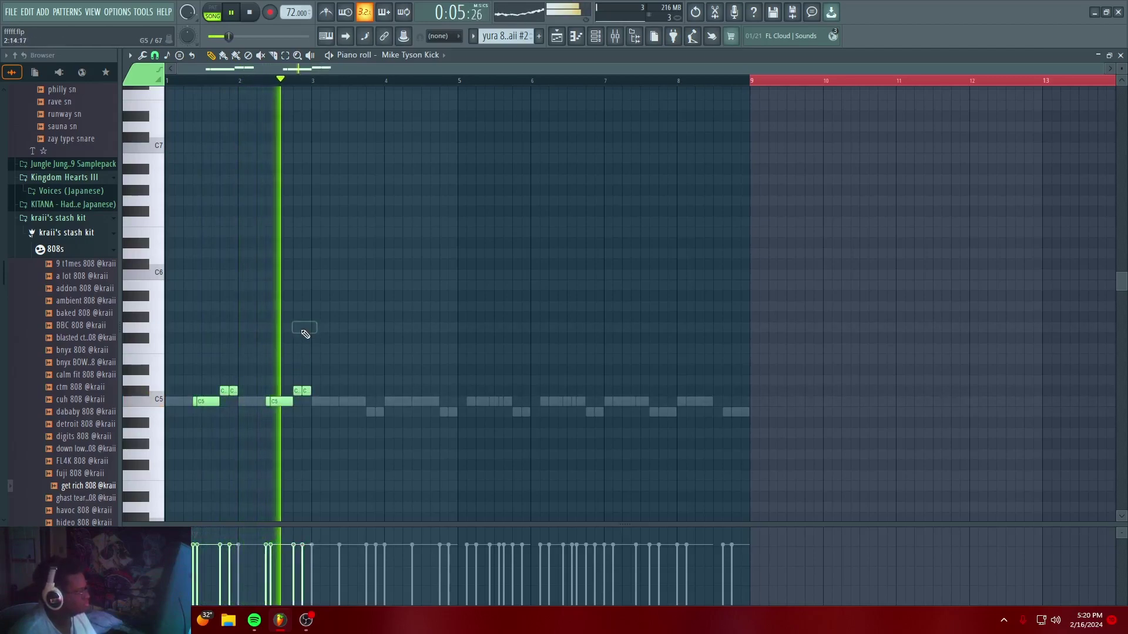
Duplicate the two-bar kick pattern from bar 3 onward and delete the copied kicks that fall in bar 4
scroll(319, 70, up, 2)
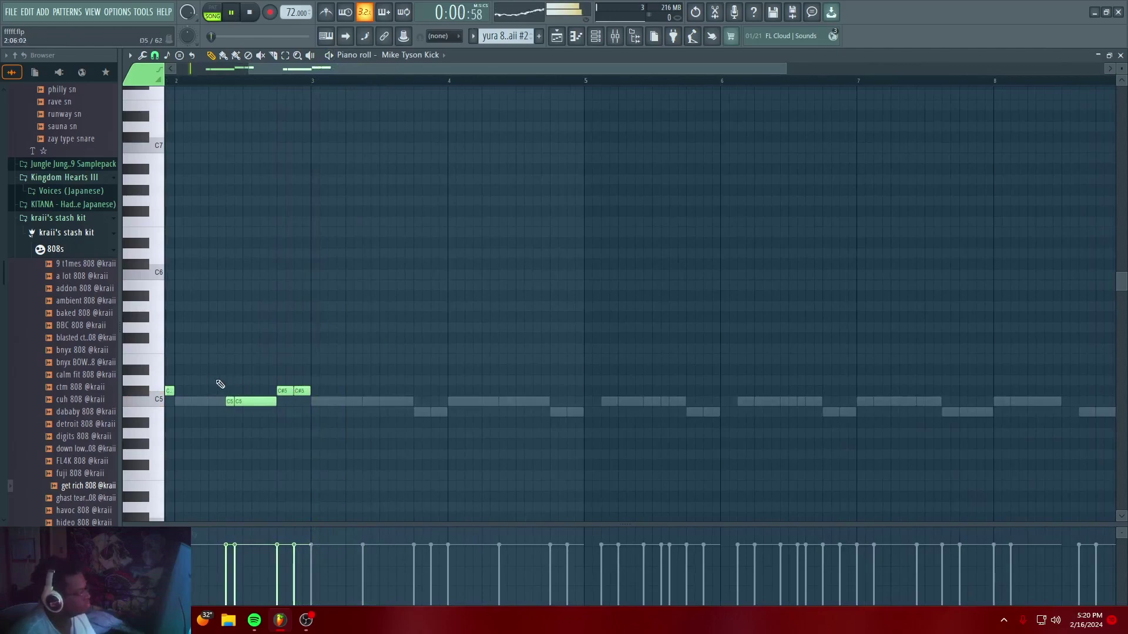
scroll(541, 73, down, 2)
key(ctrl+a)
key(ctrl+b)
drag(871, 401, 376, 402)
click(451, 412)
right_click(451, 412)
right_click(479, 391)
right_click(489, 391)
right_click(461, 402)
right_click(446, 402)
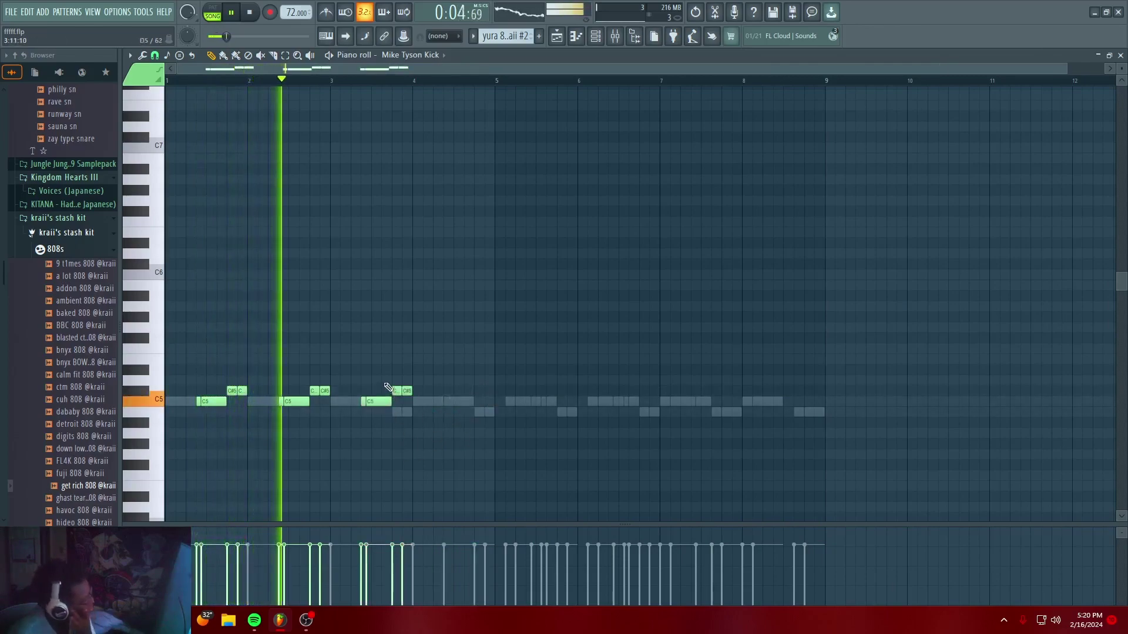
Add a three-step C5 kick on step 3 of bar 3 and lower that bar's two C#5 kicks to B4
click(345, 412)
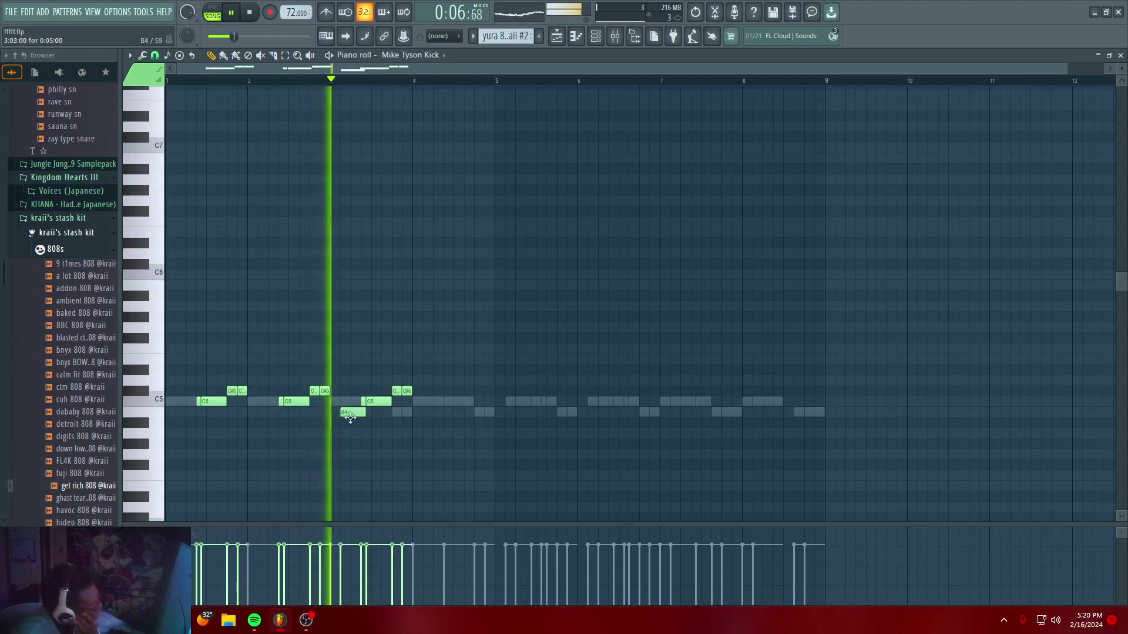
drag(365, 413, 356, 411)
right_click(345, 412)
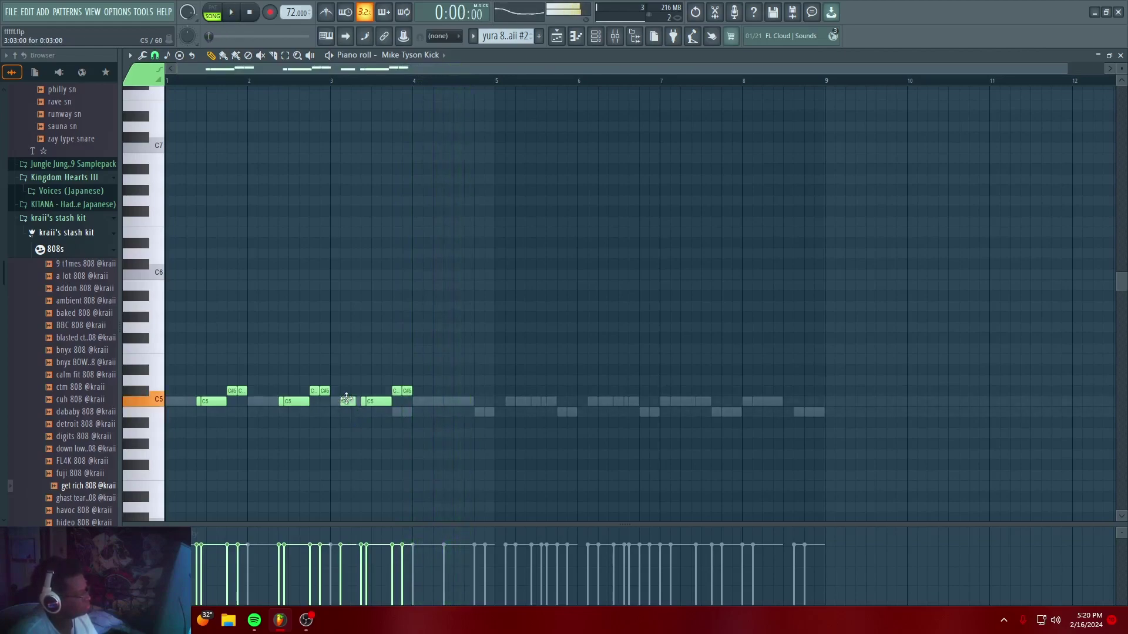
drag(396, 398, 397, 412)
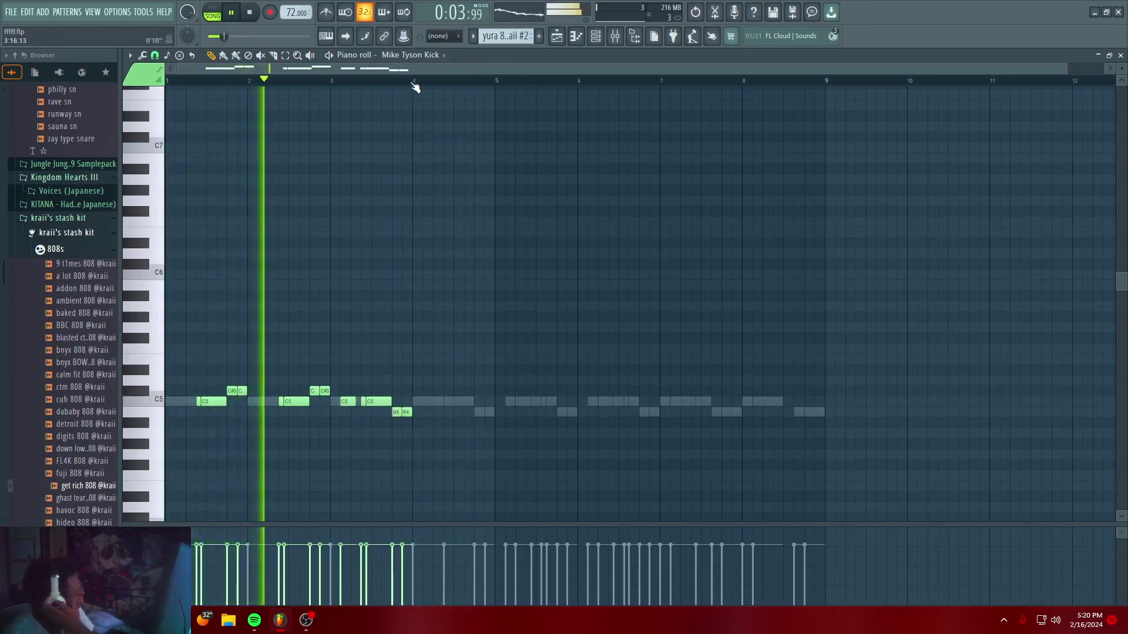
Duplicate bar 3's kicks into bar 4 at the same step positions
scroll(411, 90, up, 2)
drag(318, 380, 423, 423)
key(ctrl+b)
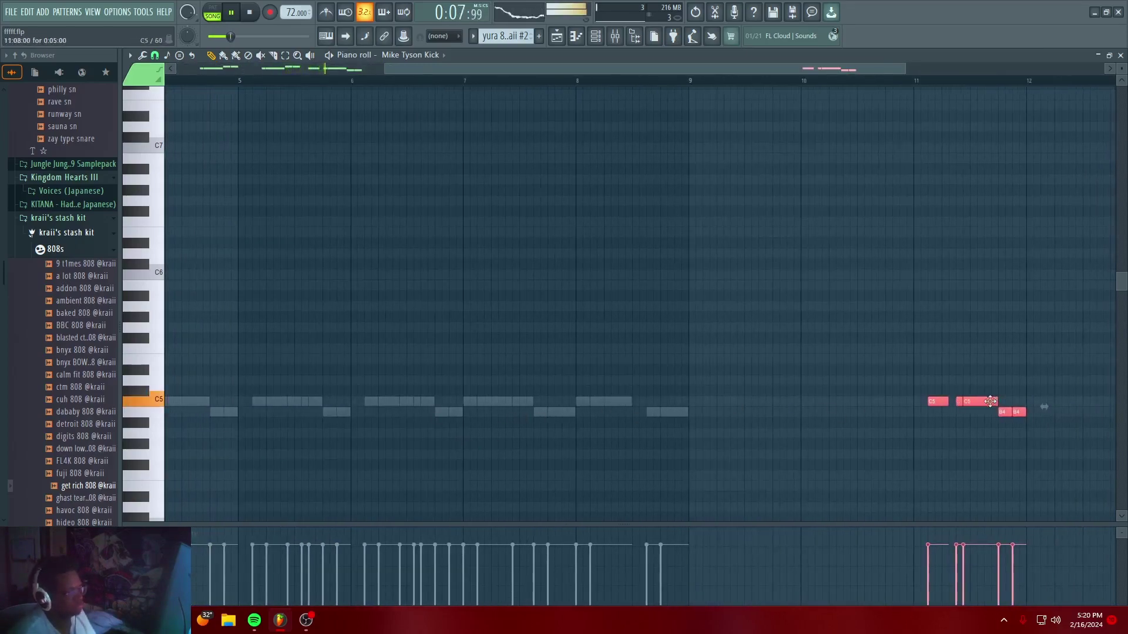
mouse_move(355, 400)
mouse_down()
mouse_move(249, 401)
mouse_move(498, 404)
mouse_move(484, 403)
mouse_up()
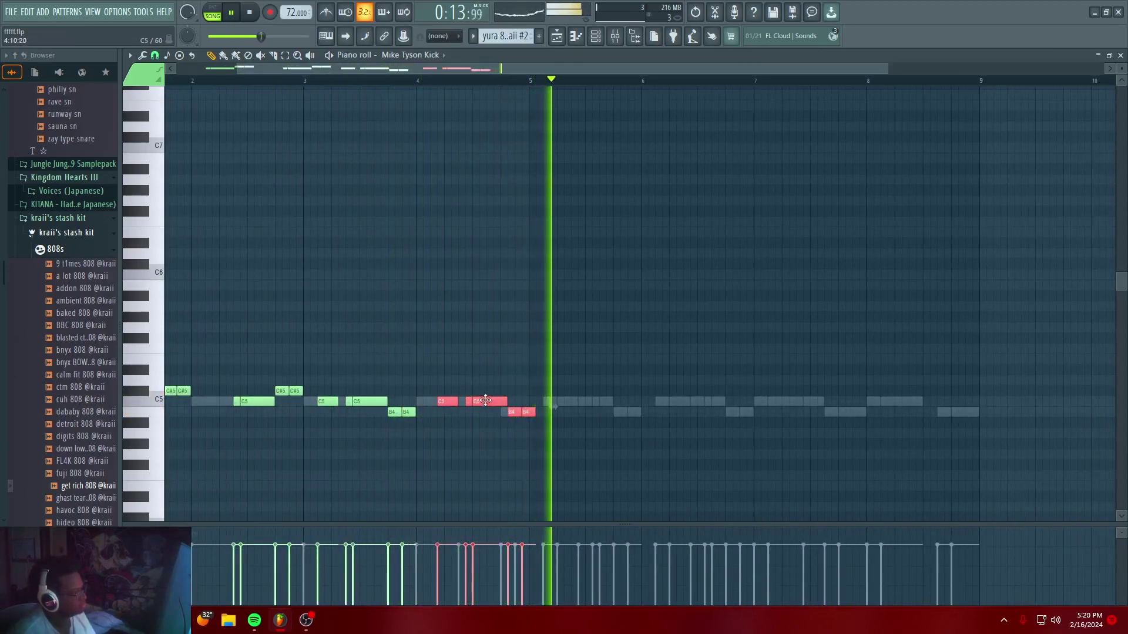
click(529, 433)
right_click(532, 435)
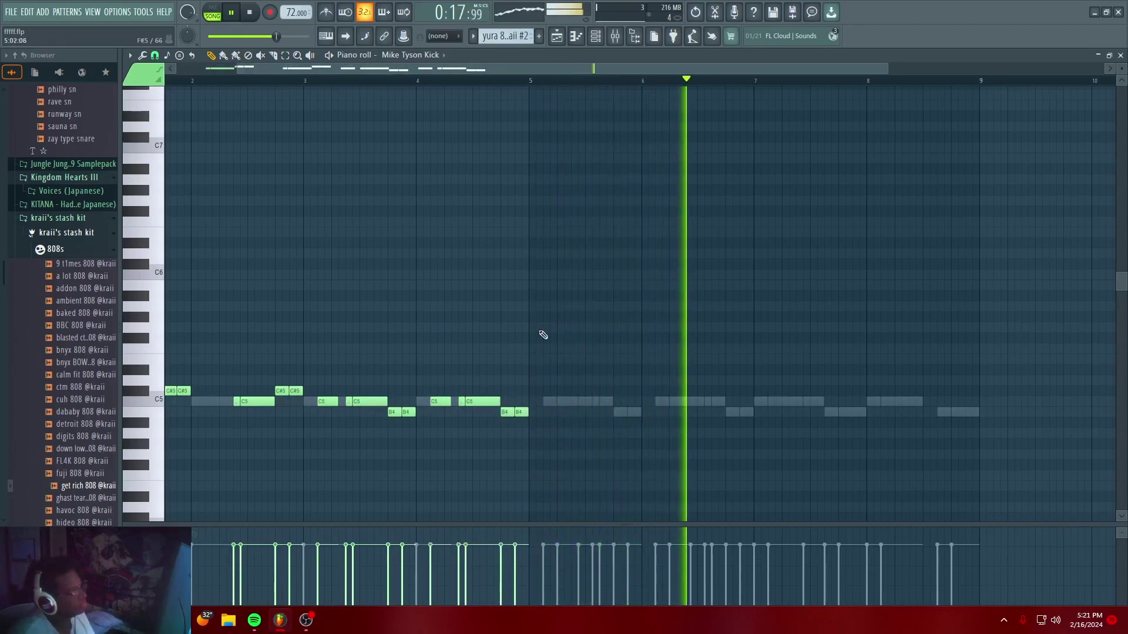
Look through the drum kit and loop folders in the sample browser, then collapse the 808s folder of kraii's stash kit
scroll(532, 85, down, 3)
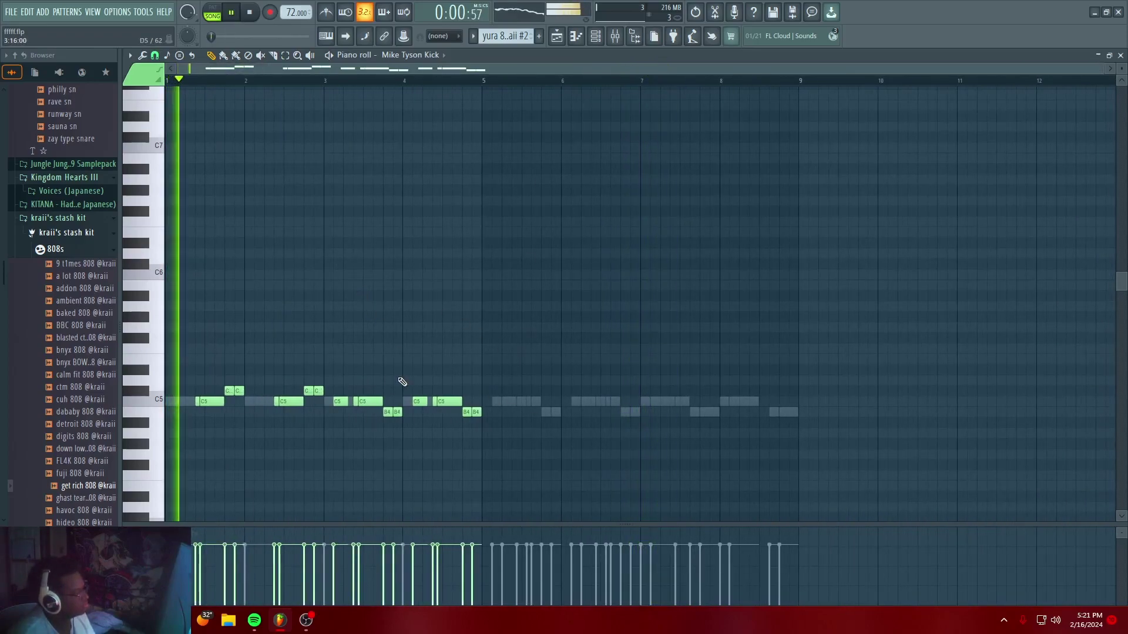
scroll(84, 242, up, 15)
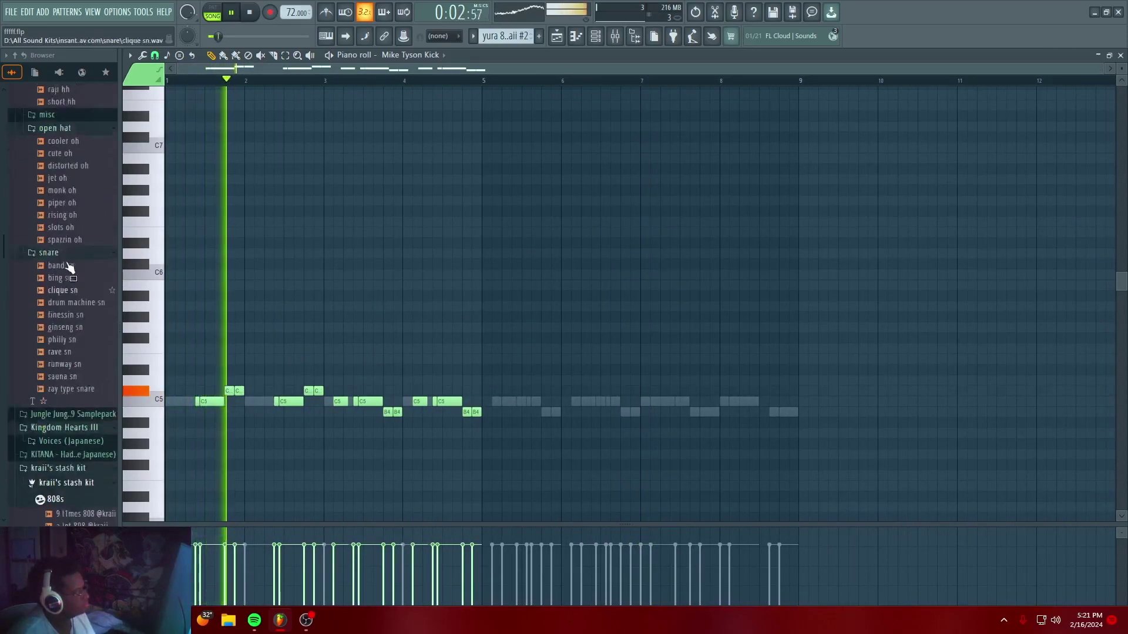
scroll(77, 312, up, 12)
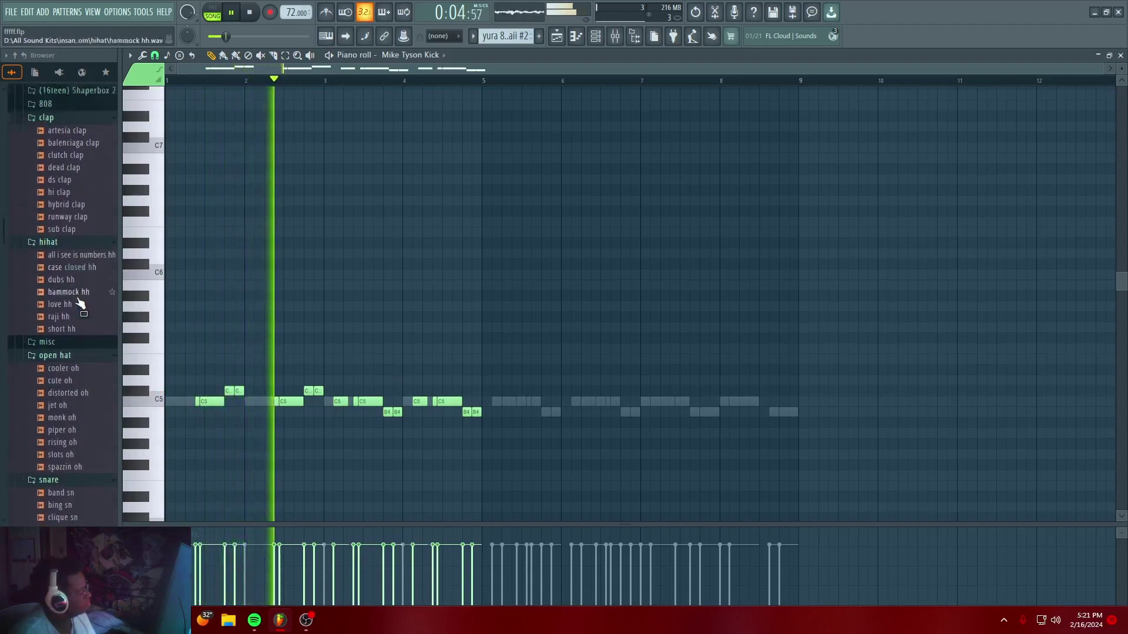
scroll(79, 307, up, 12)
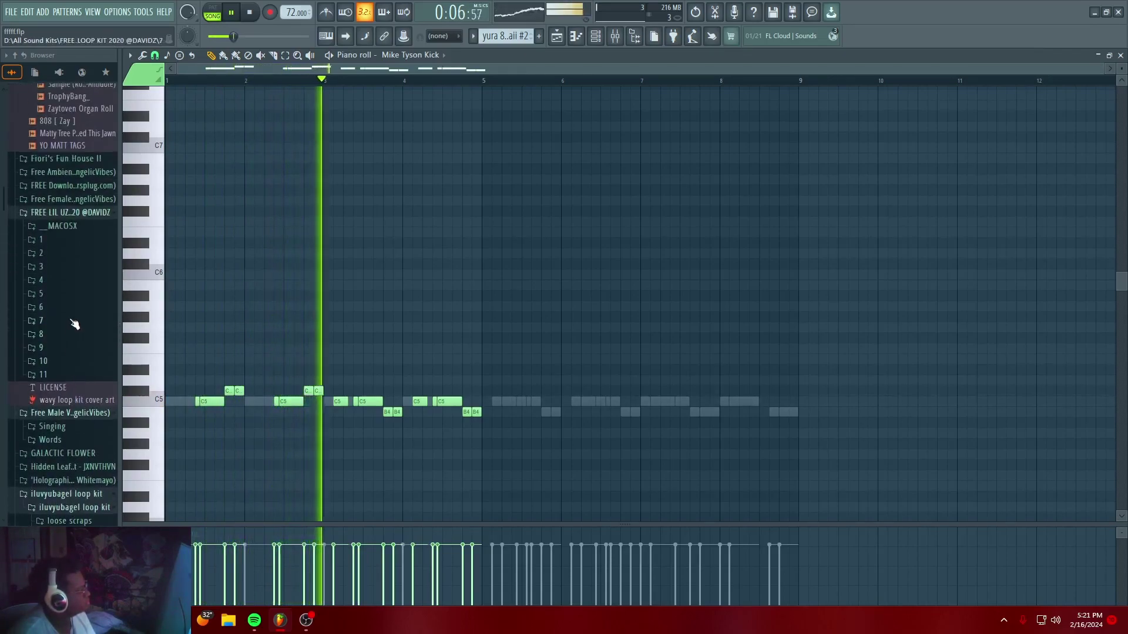
scroll(64, 287, up, 9)
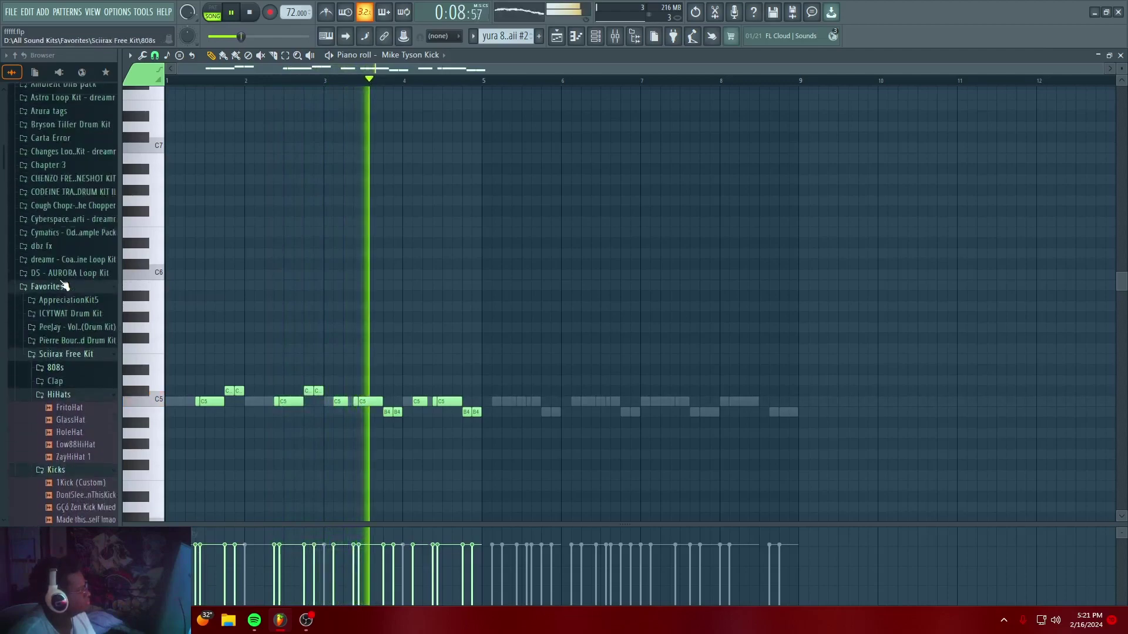
scroll(61, 297, down, 14)
scroll(57, 336, down, 10)
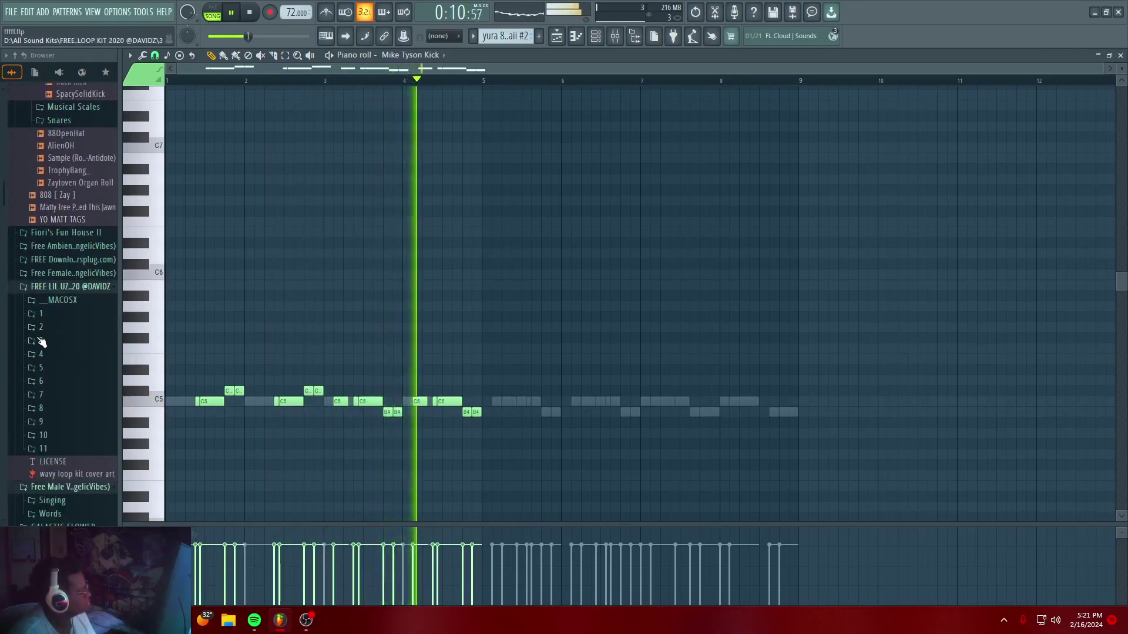
scroll(53, 376, down, 4)
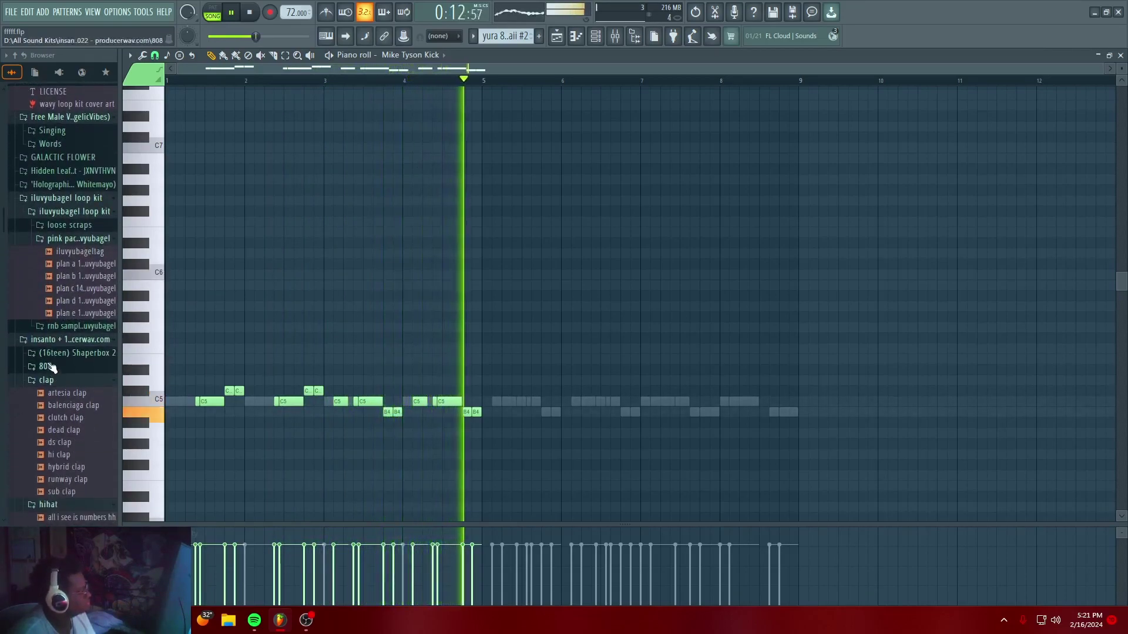
scroll(47, 352, up, 20)
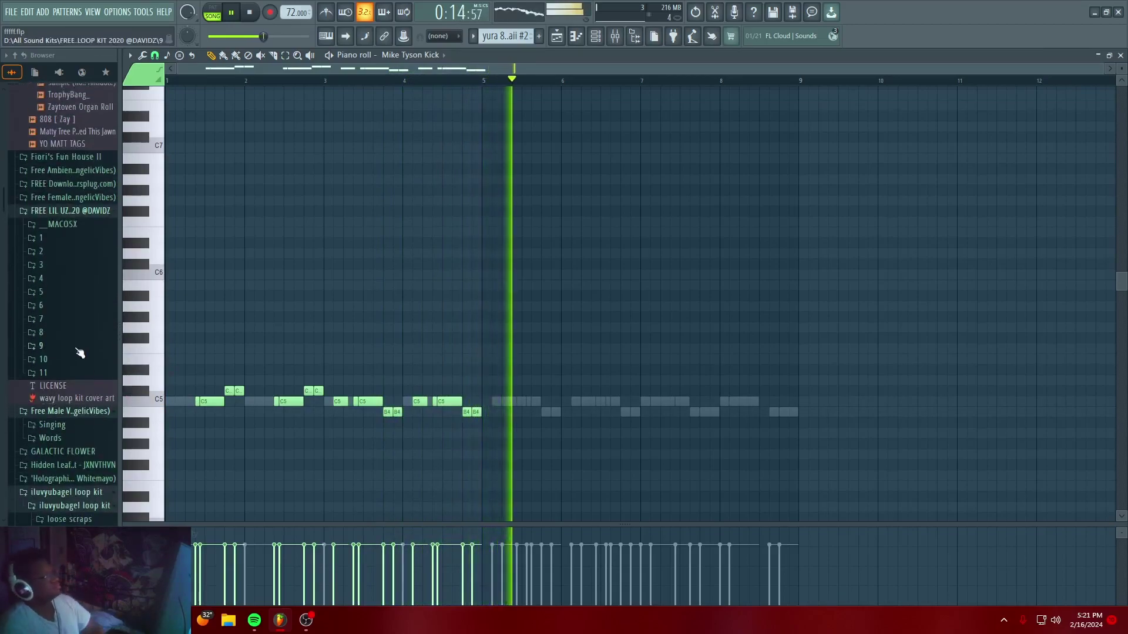
scroll(47, 353, down, 5)
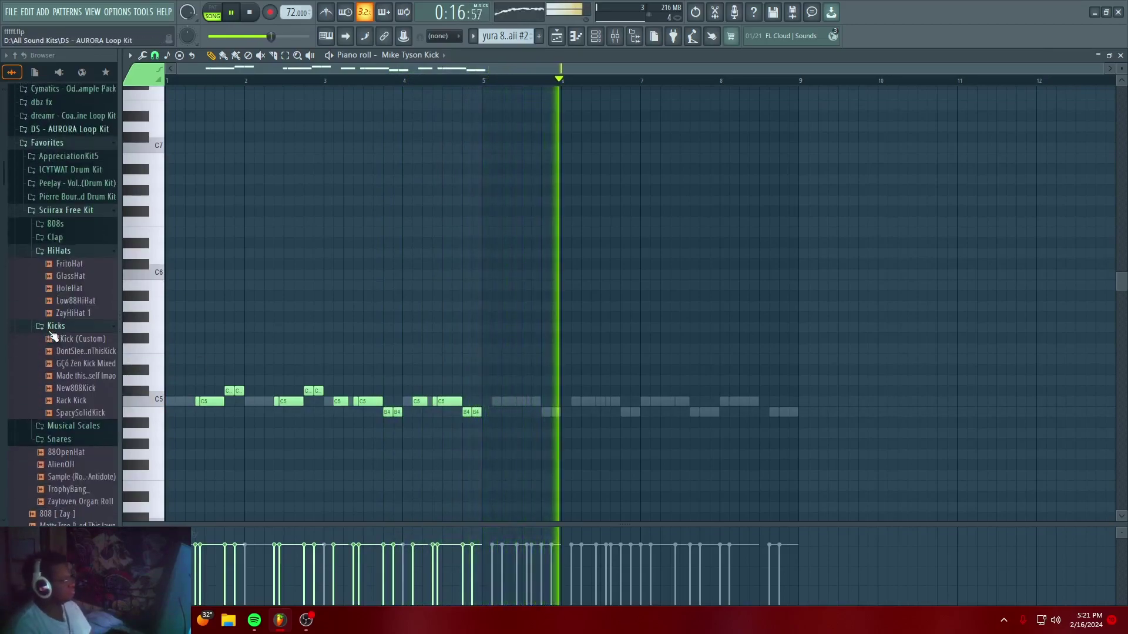
scroll(70, 324, down, 20)
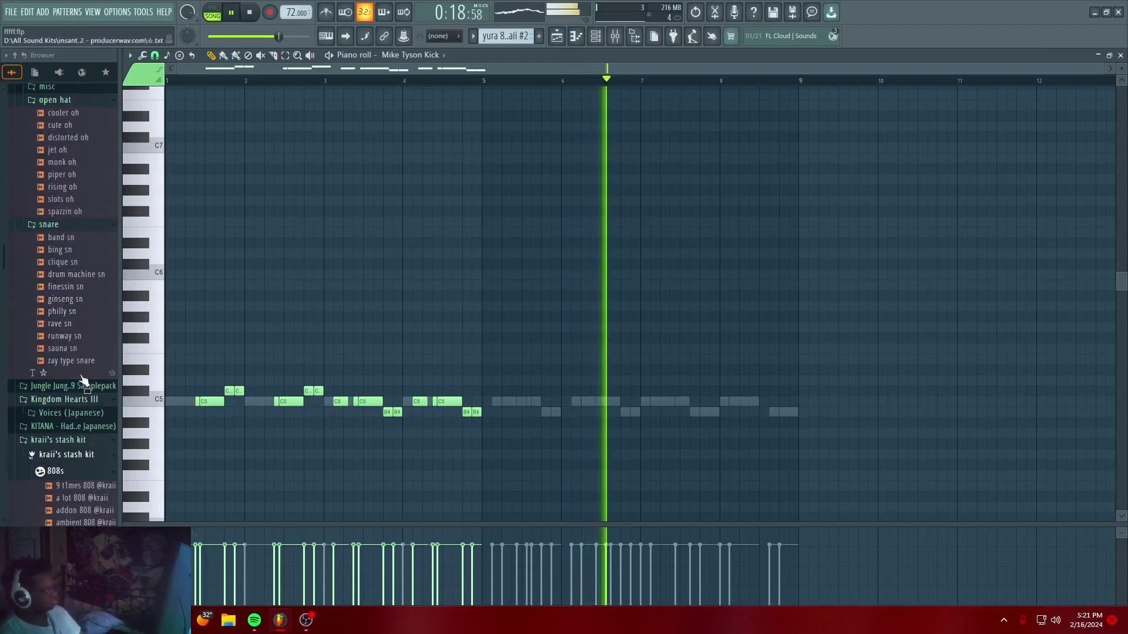
scroll(69, 440, down, 10)
click(76, 103)
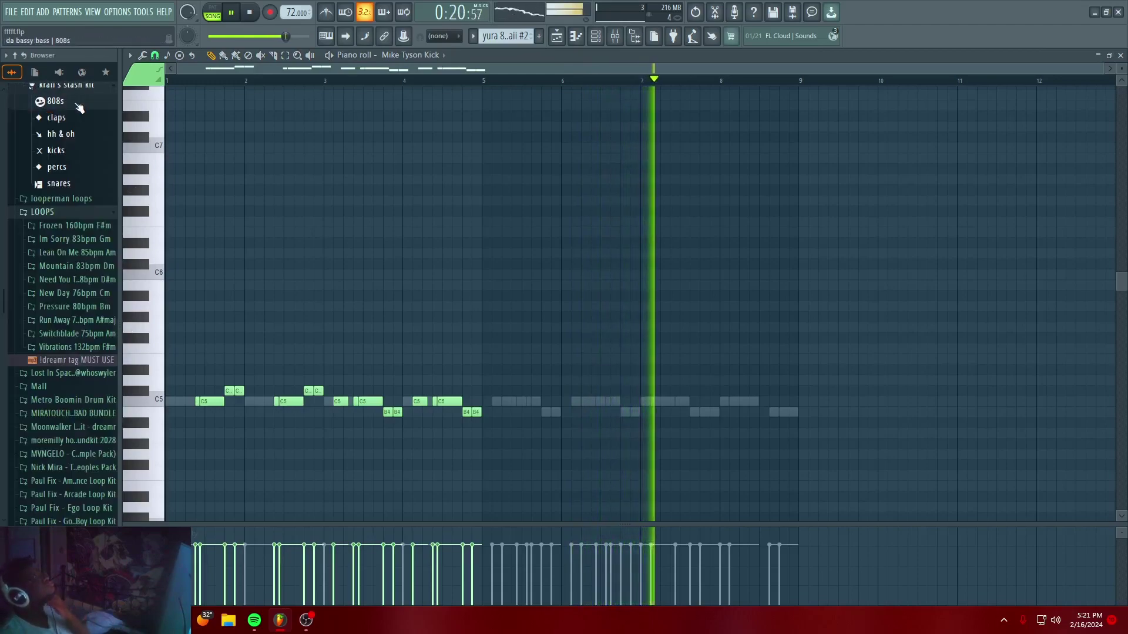
click(55, 150)
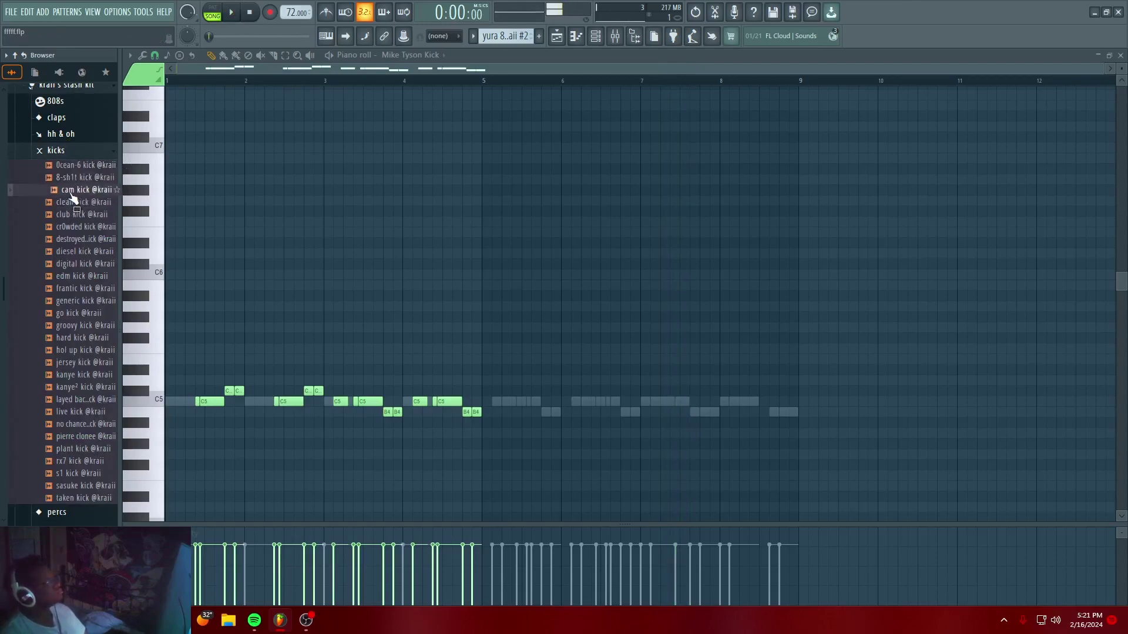
click(593, 36)
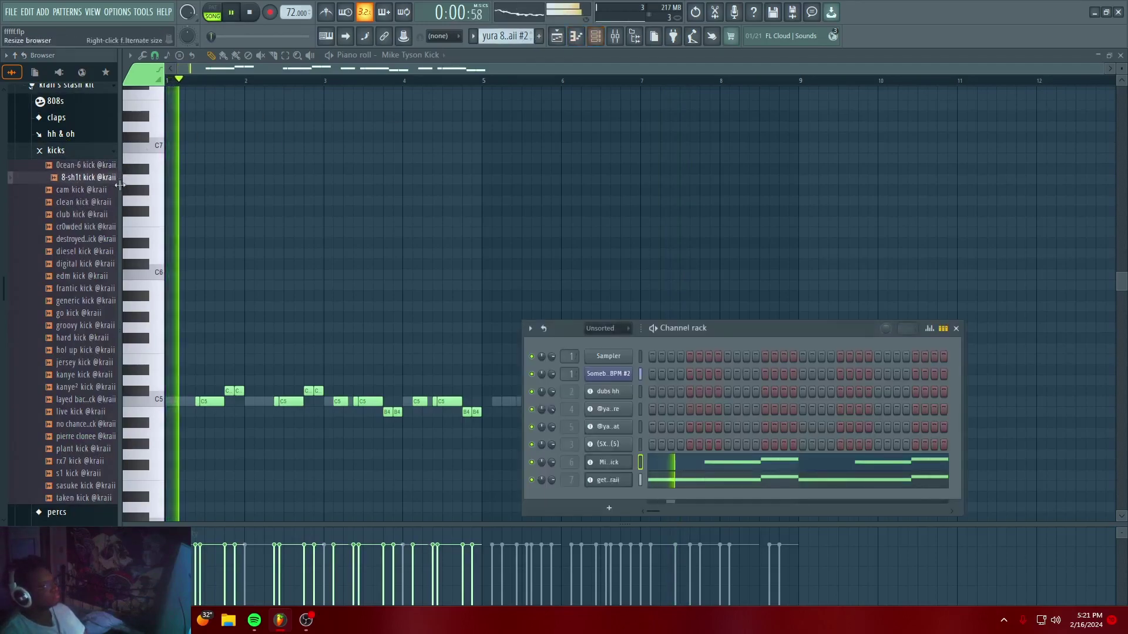
drag(593, 431, 602, 461)
key(space)
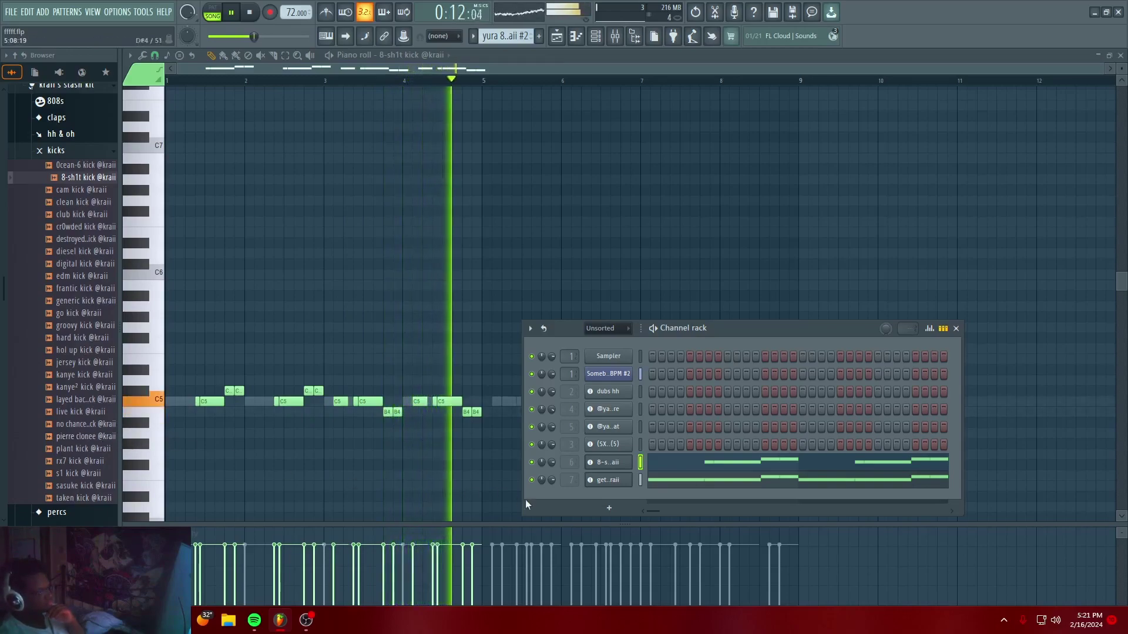
key(F6)
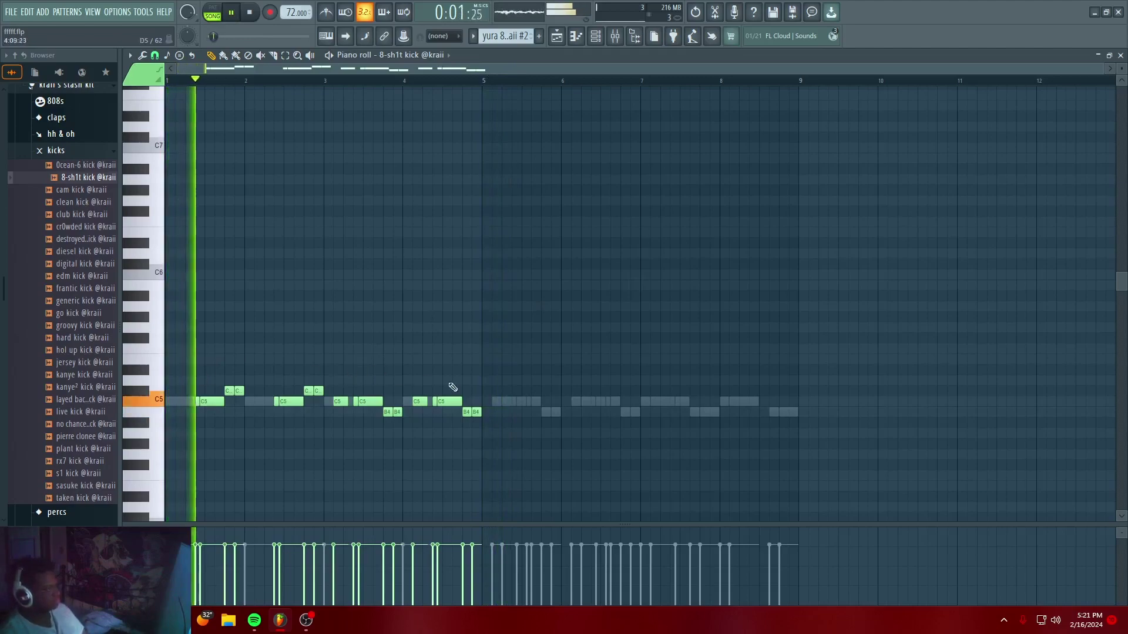
Add three short C5 kick notes near the start of bar 6, matching those in bar 5
scroll(499, 374, up, 2)
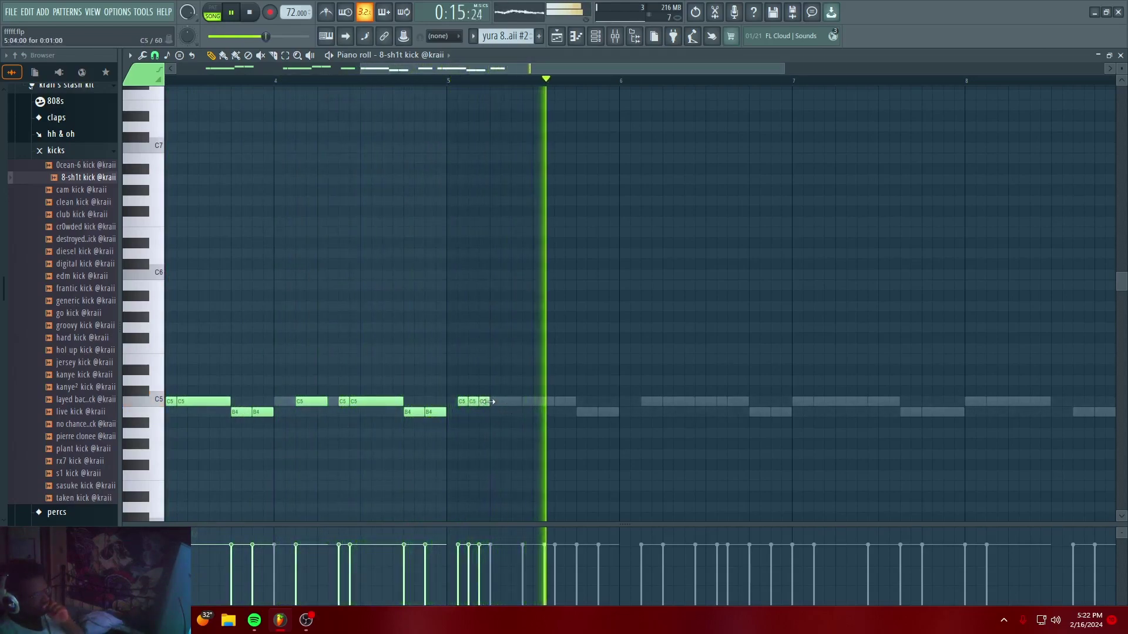
click(636, 403)
click(647, 403)
click(654, 403)
scroll(599, 83, down, 3)
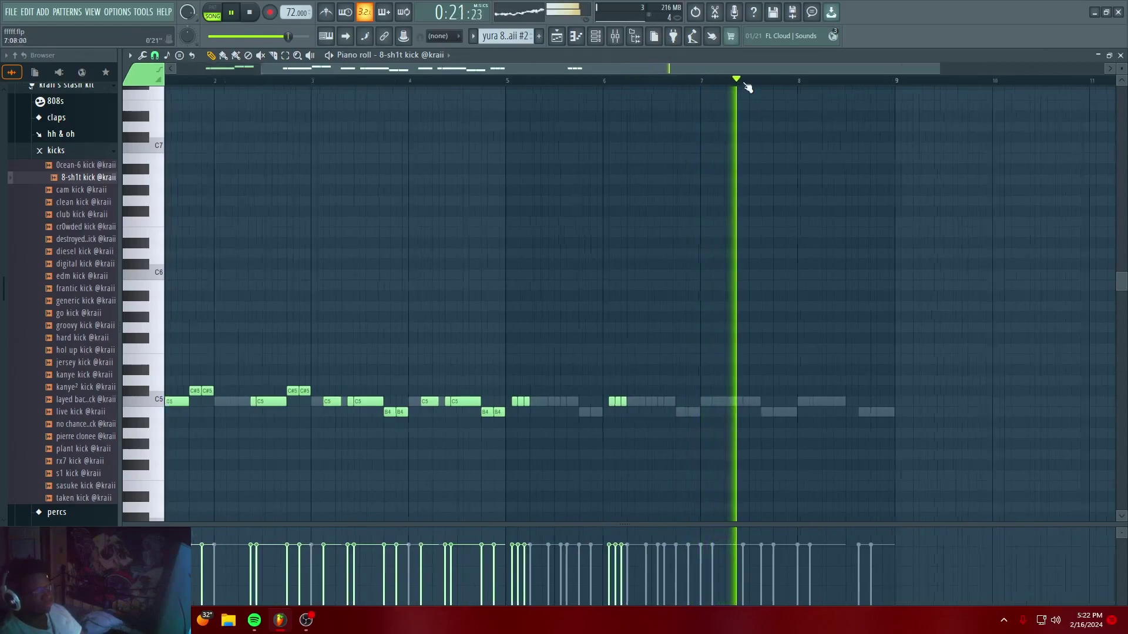
scroll(745, 88, up, 5)
scroll(648, 88, down, 3)
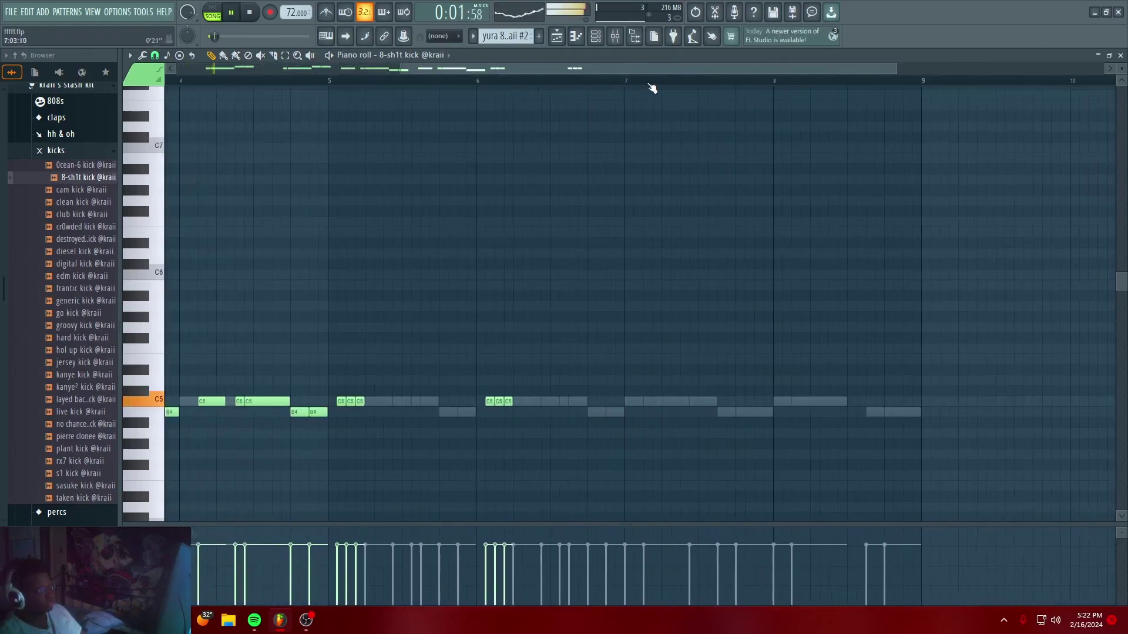
Play the transition into bar 5 and delete the three short C5 kick notes at the start of that bar
click(301, 80)
key(space)
key(space)
right_click(343, 402)
click(369, 402)
right_click(370, 403)
right_click(360, 403)
key(space)
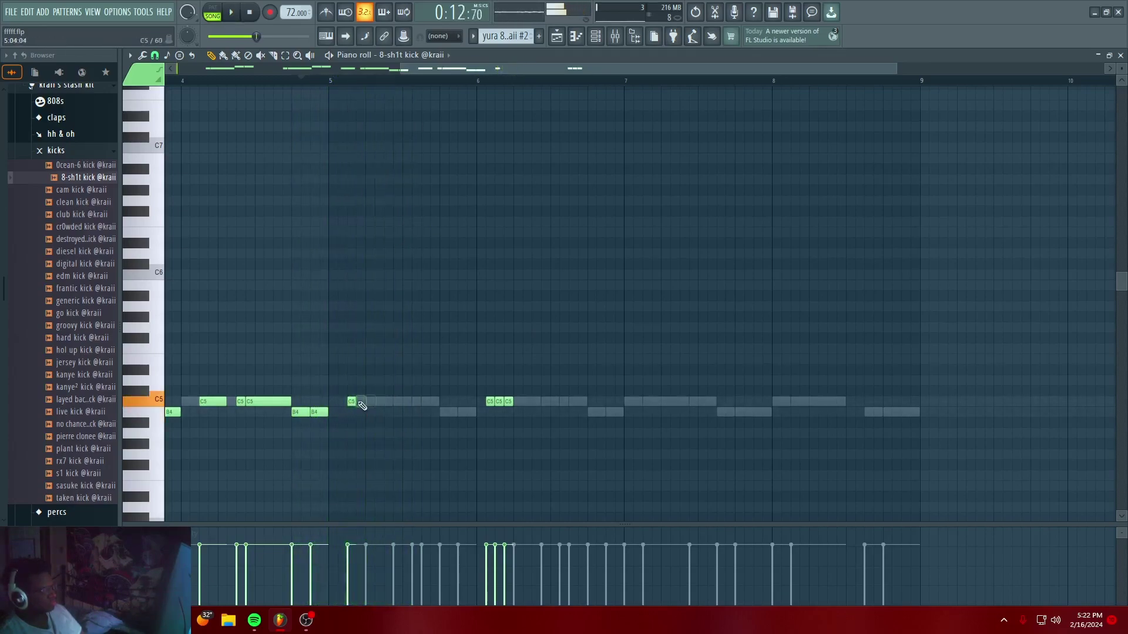
right_click(351, 402)
Place three short C5 kick notes on steps 10 to 12 of bar 5 and delete the three opening bar 6
key(space)
key(space)
click(255, 80)
key(space)
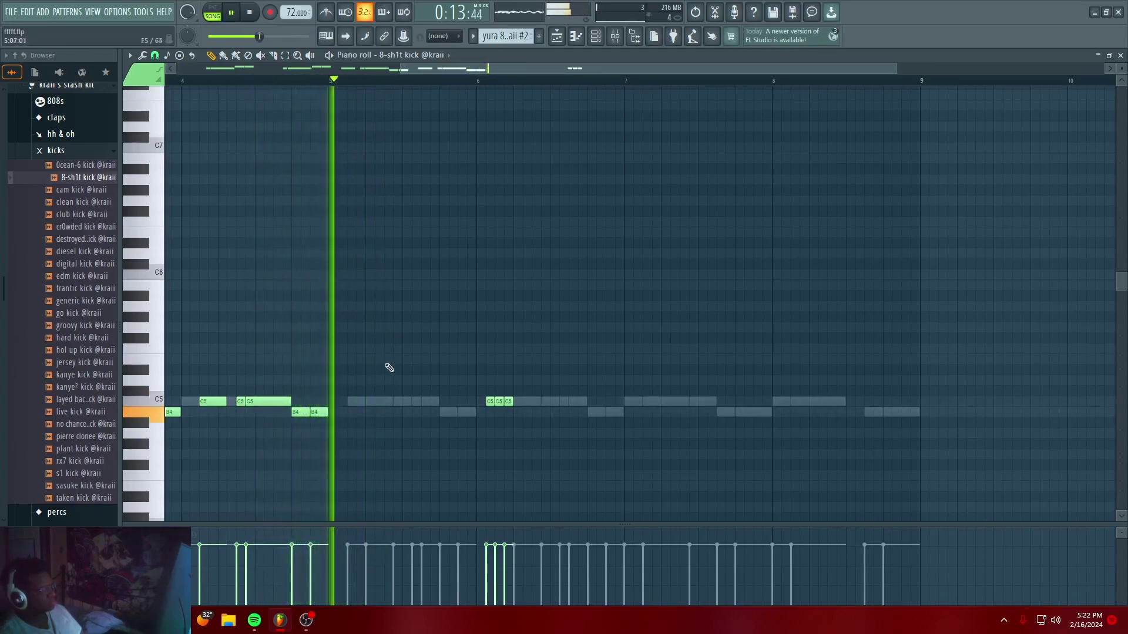
click(415, 401)
click(424, 401)
click(441, 402)
right_click(443, 403)
click(443, 403)
key(space)
key(space)
right_click(509, 403)
click(434, 401)
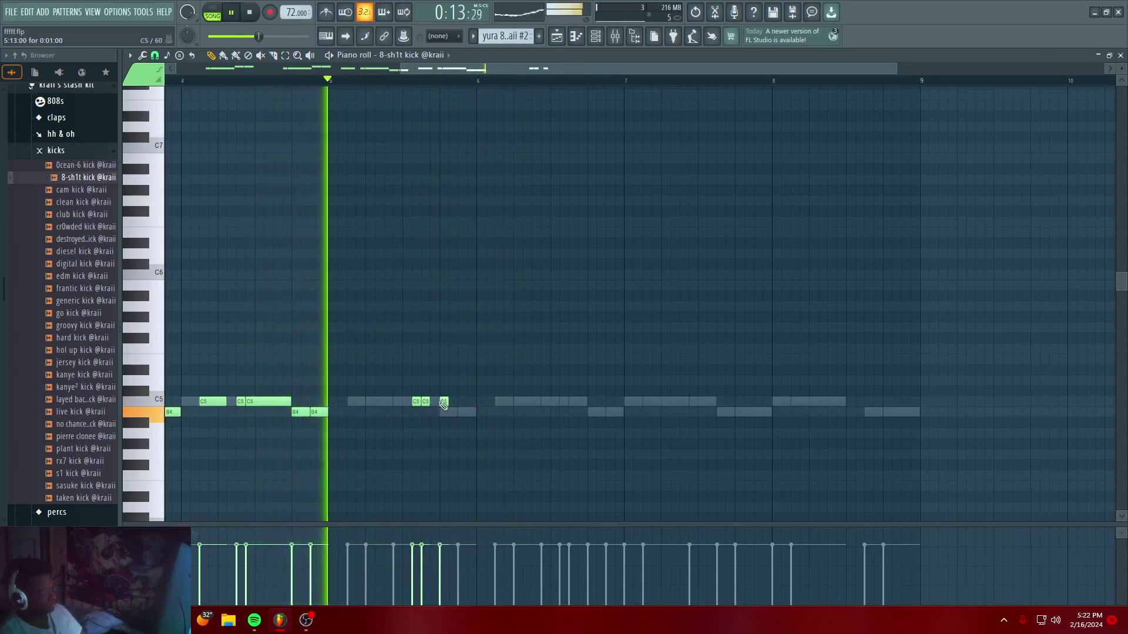
right_click(446, 402)
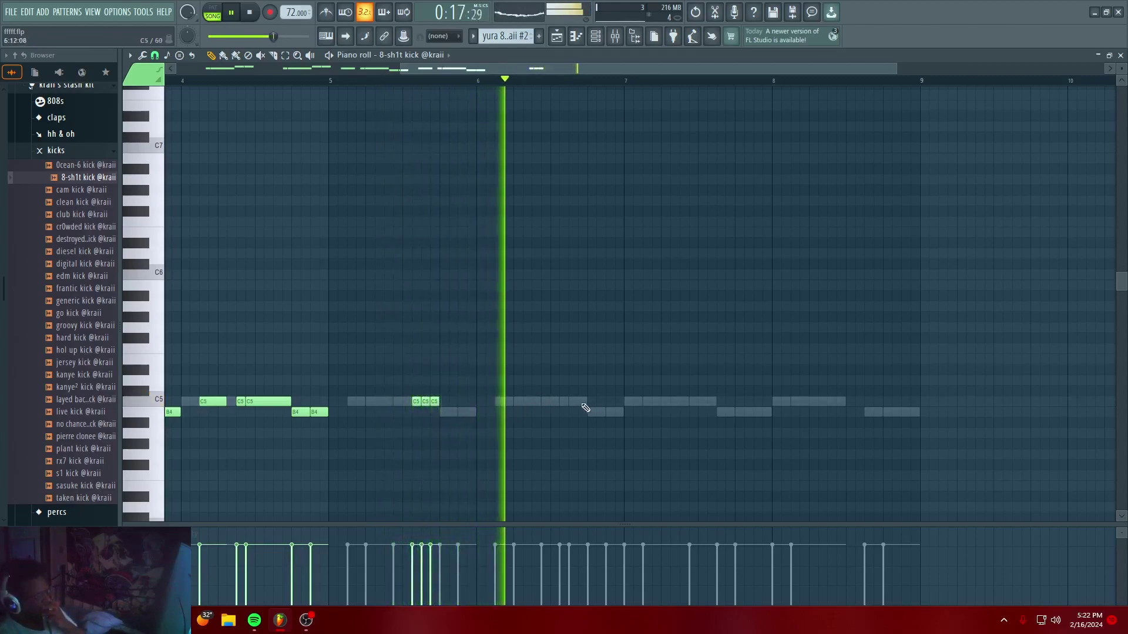
Add three short C5 kick notes on steps 10 to 12 of bar 6
click(574, 402)
click(582, 401)
click(563, 401)
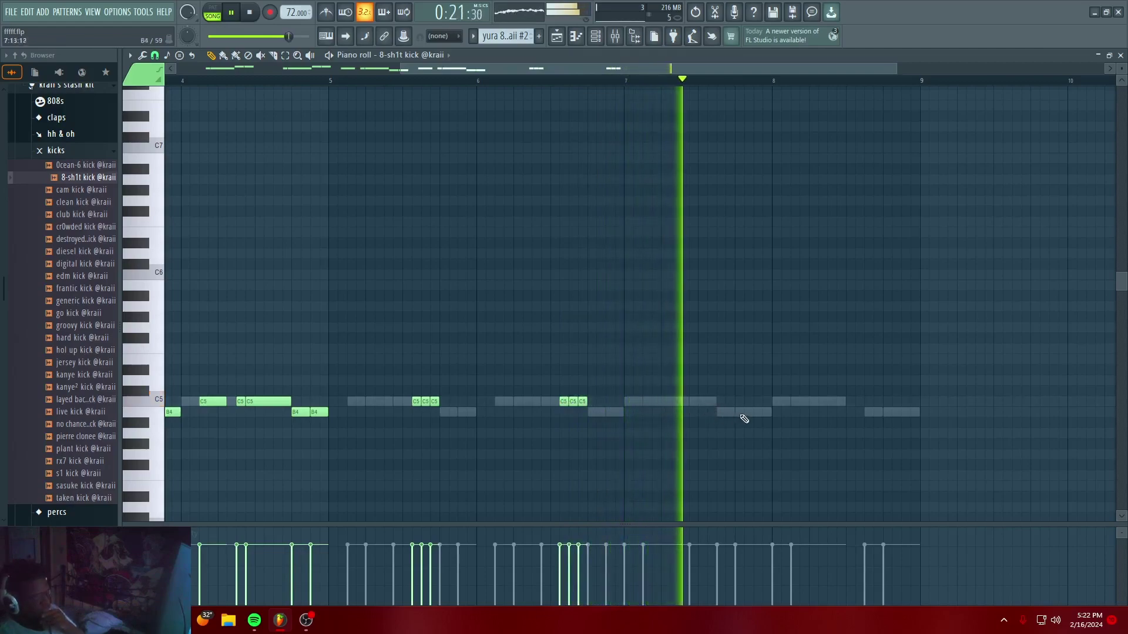
Add short B4 kick notes on the last two steps of bar 7 and the last four steps of bar 8
click(758, 413)
click(766, 412)
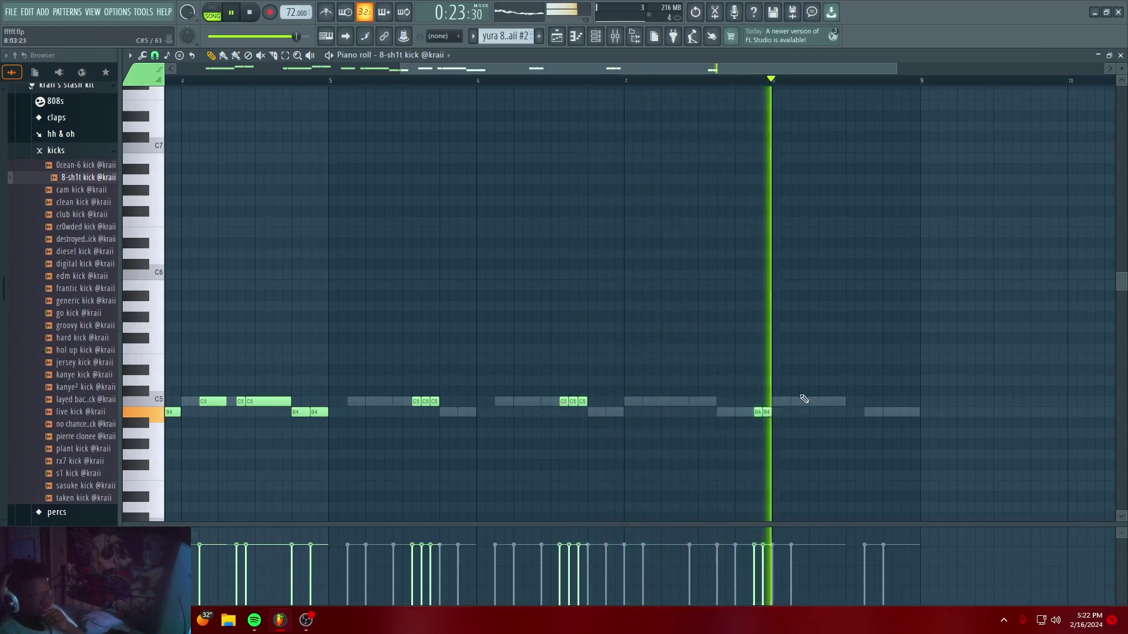
click(906, 412)
click(887, 412)
click(896, 411)
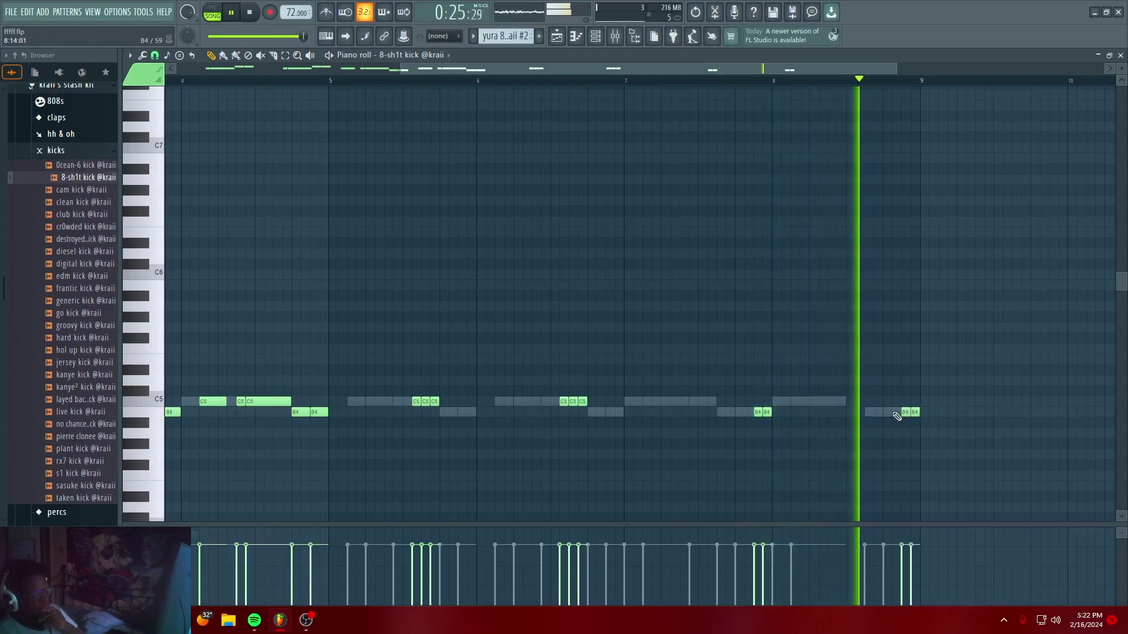
click(914, 412)
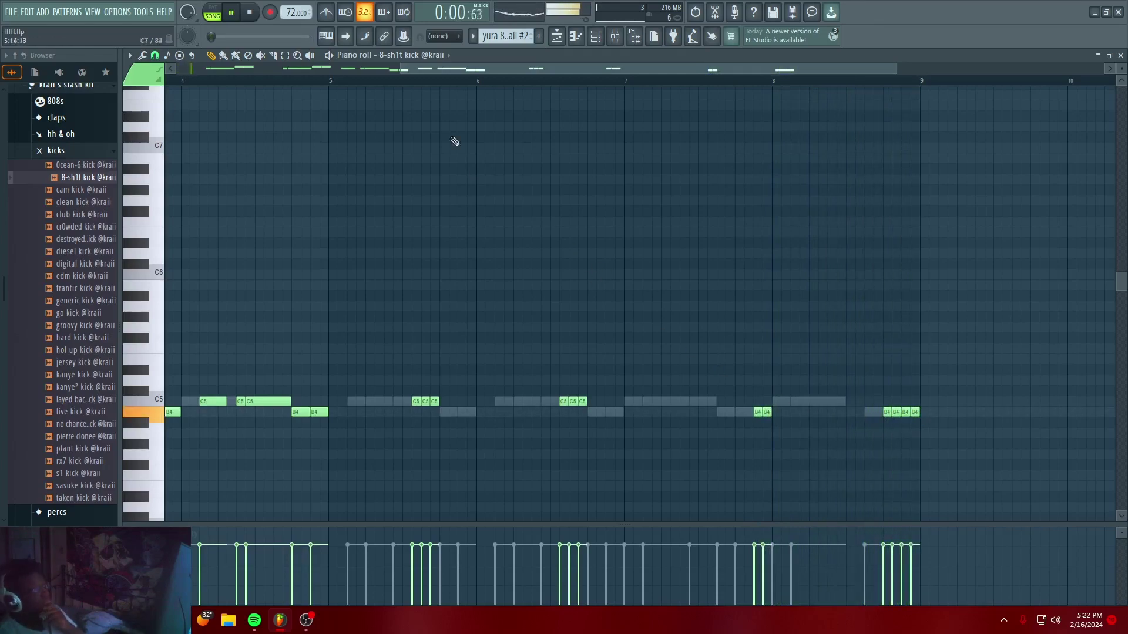
Raise the mixer volume of the get rich 808 to 5.6 dB and the 8-sh1t kick to 1.0 dB
click(576, 37)
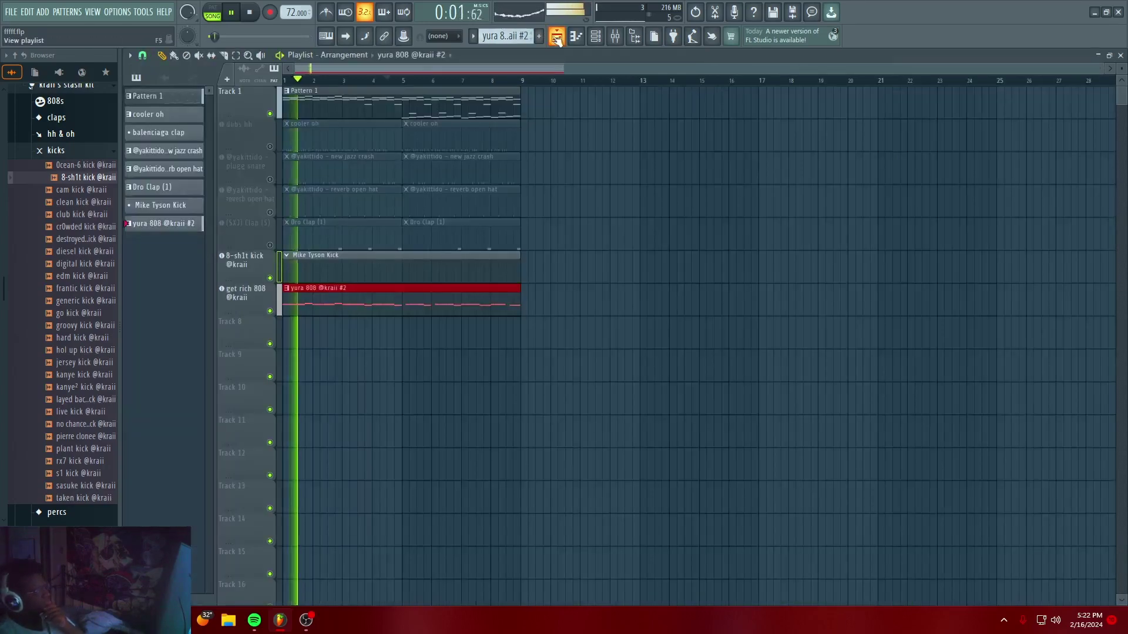
click(615, 36)
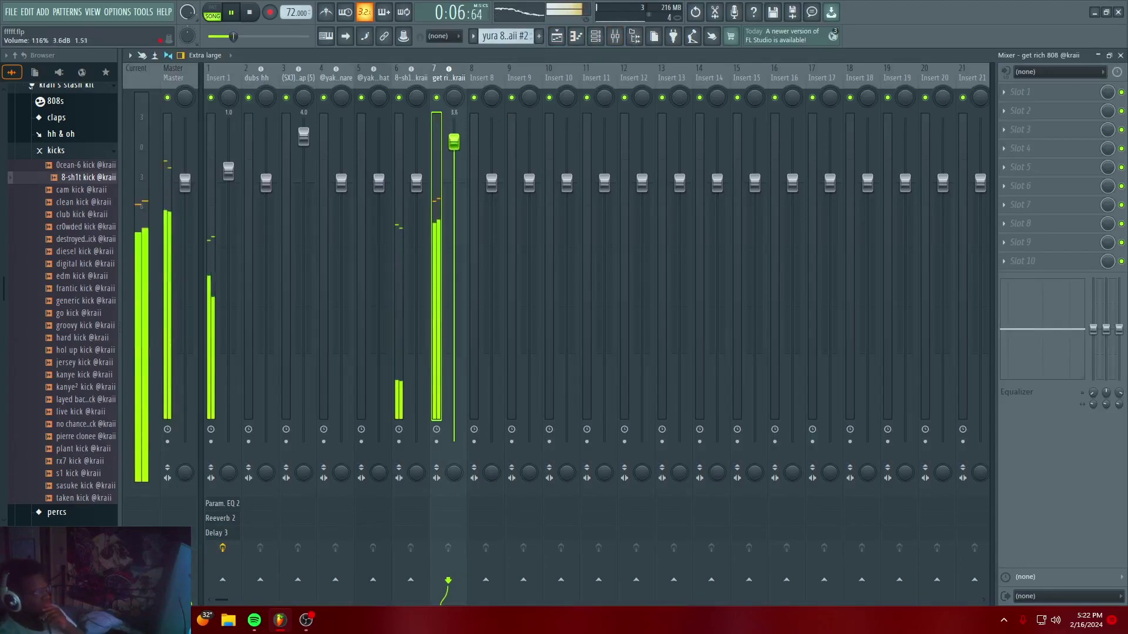
drag(455, 131, 454, 118)
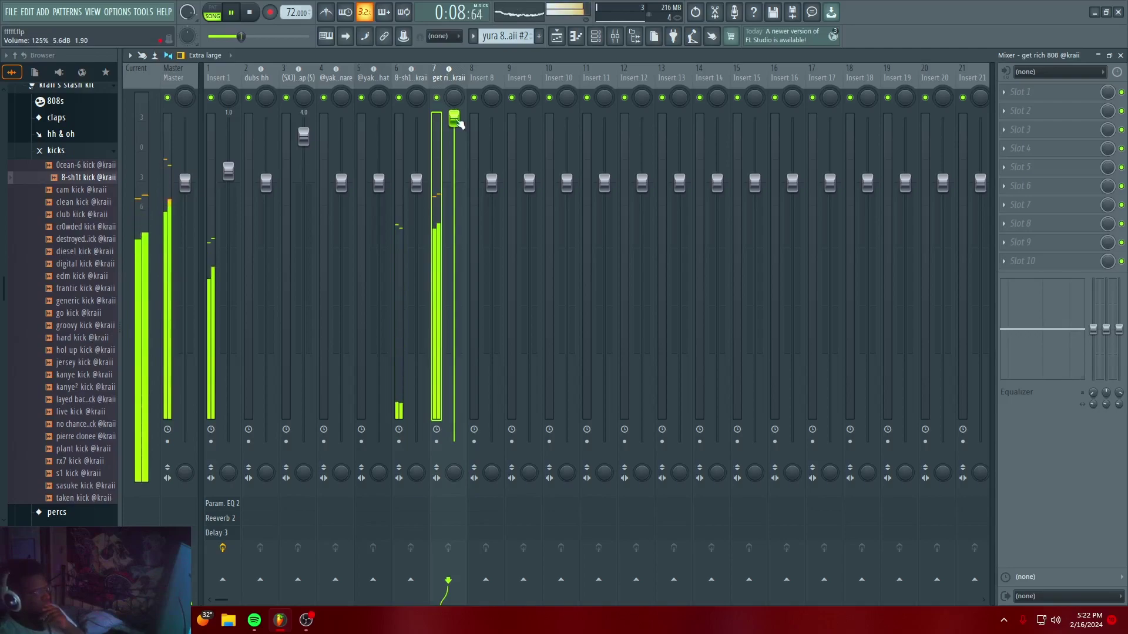
drag(416, 183, 416, 171)
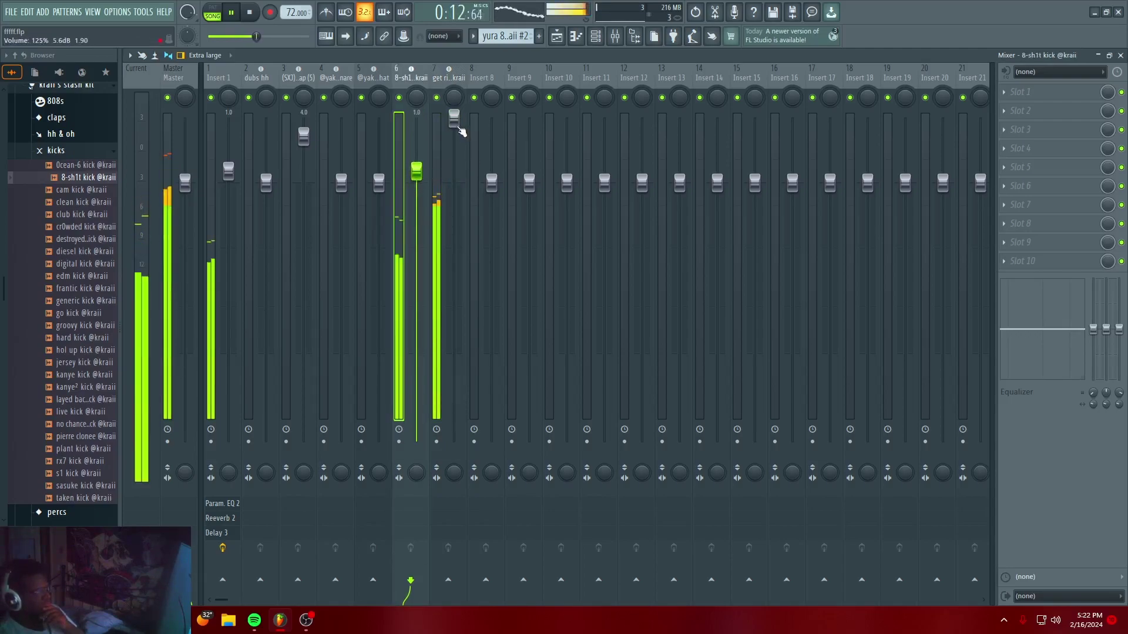
Unmute the hi-hat, plugg snare, reverb open hat and clap tracks in the playlist and play the full arrangement
click(557, 36)
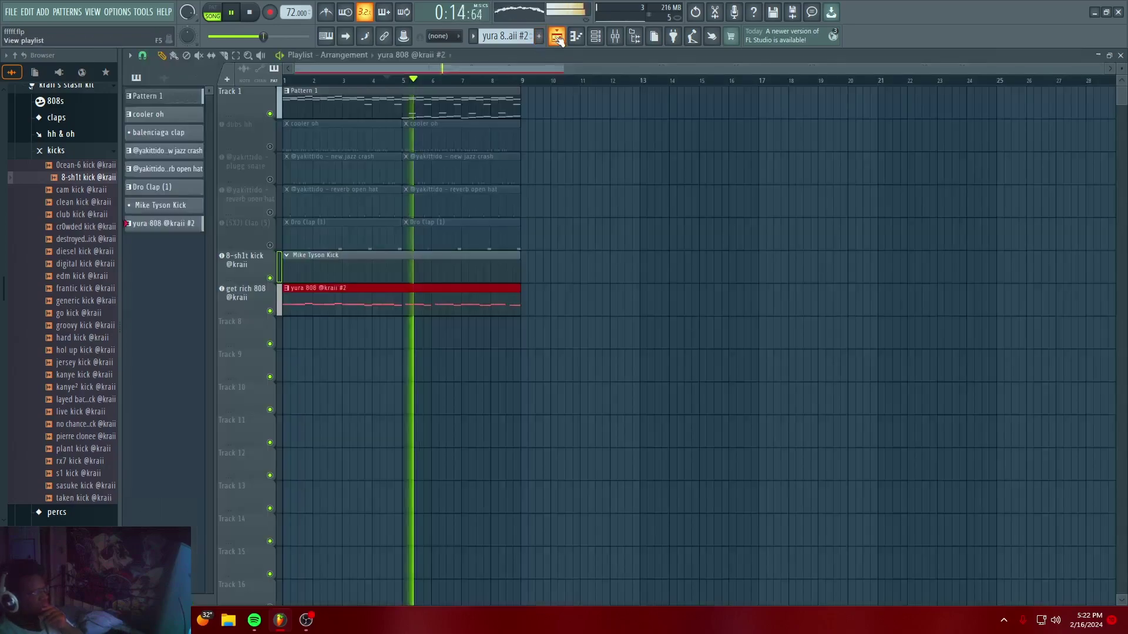
key(space)
drag(262, 177, 264, 178)
click(271, 181)
click(271, 214)
key(space)
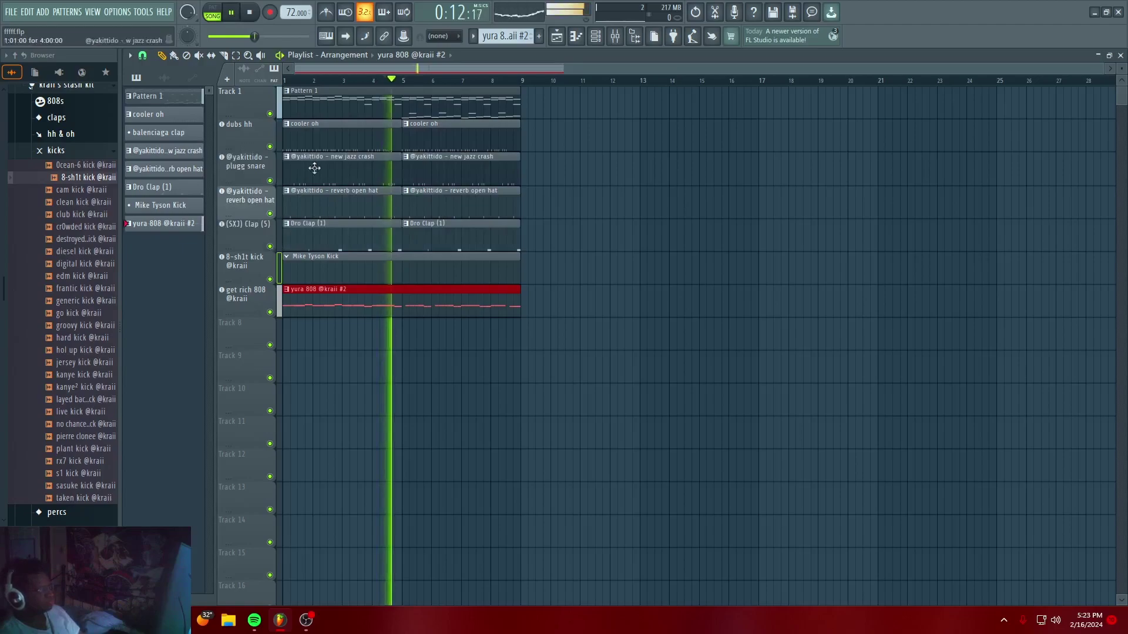
click(255, 20)
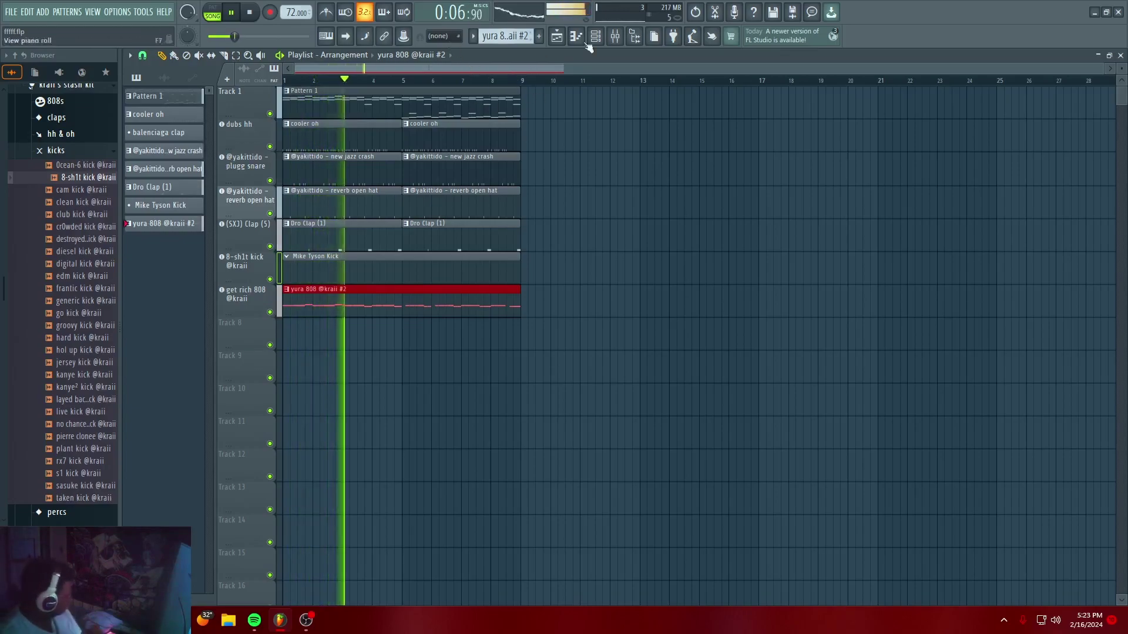
Show all channels in the channel rack and add a dubs hh hit on step 22 of the cooler oh pattern
key(F6)
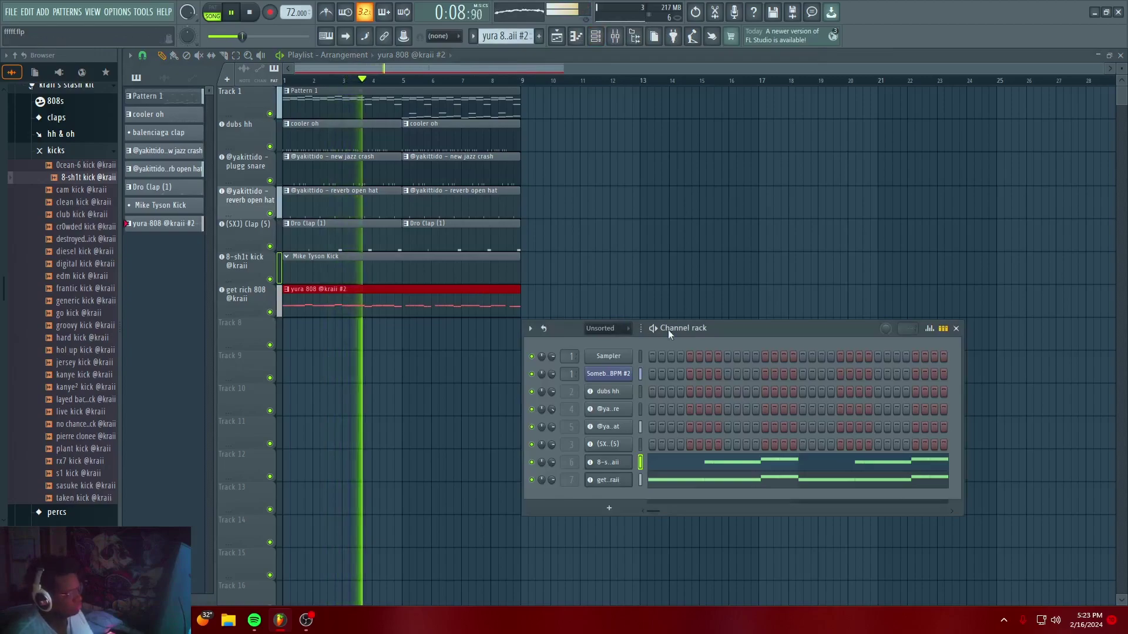
drag(707, 327, 679, 271)
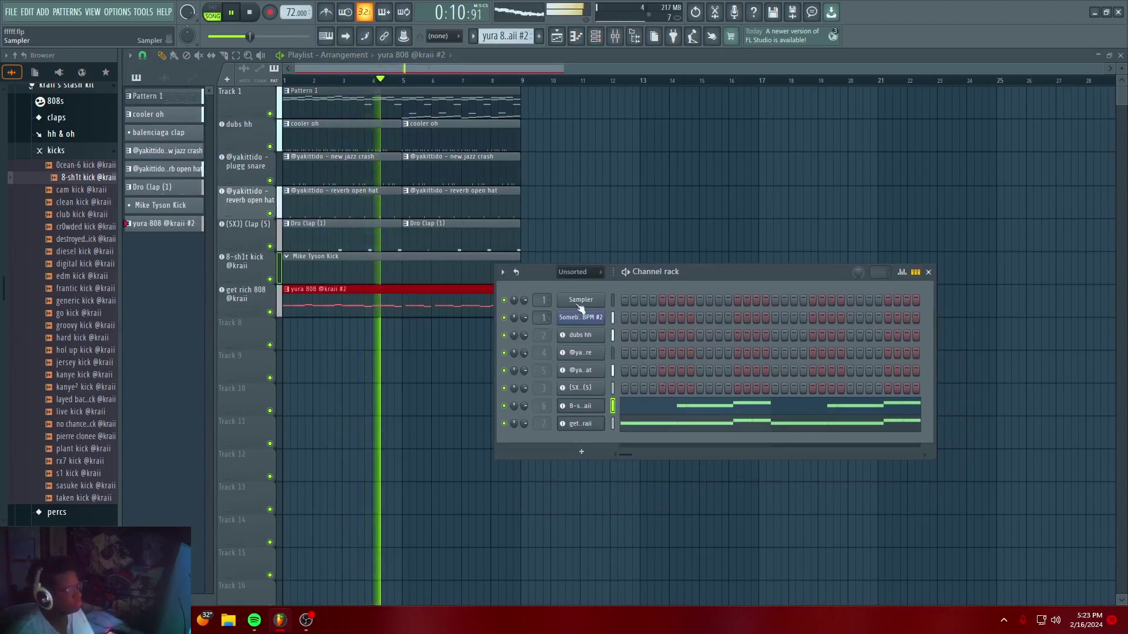
click(579, 272)
click(584, 284)
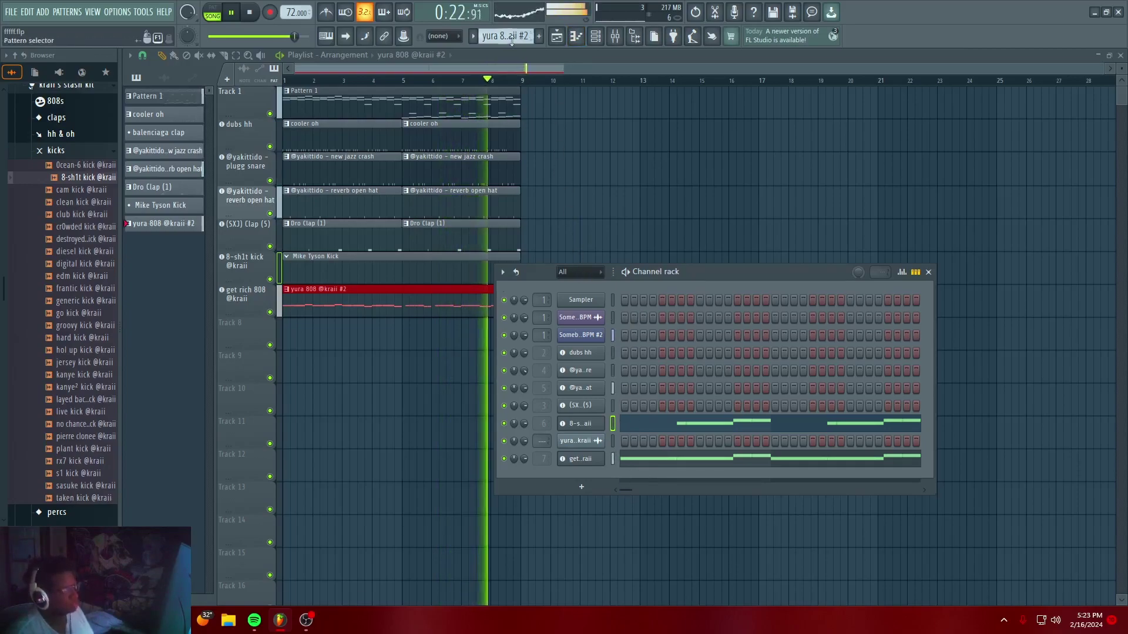
scroll(511, 37, up, 6)
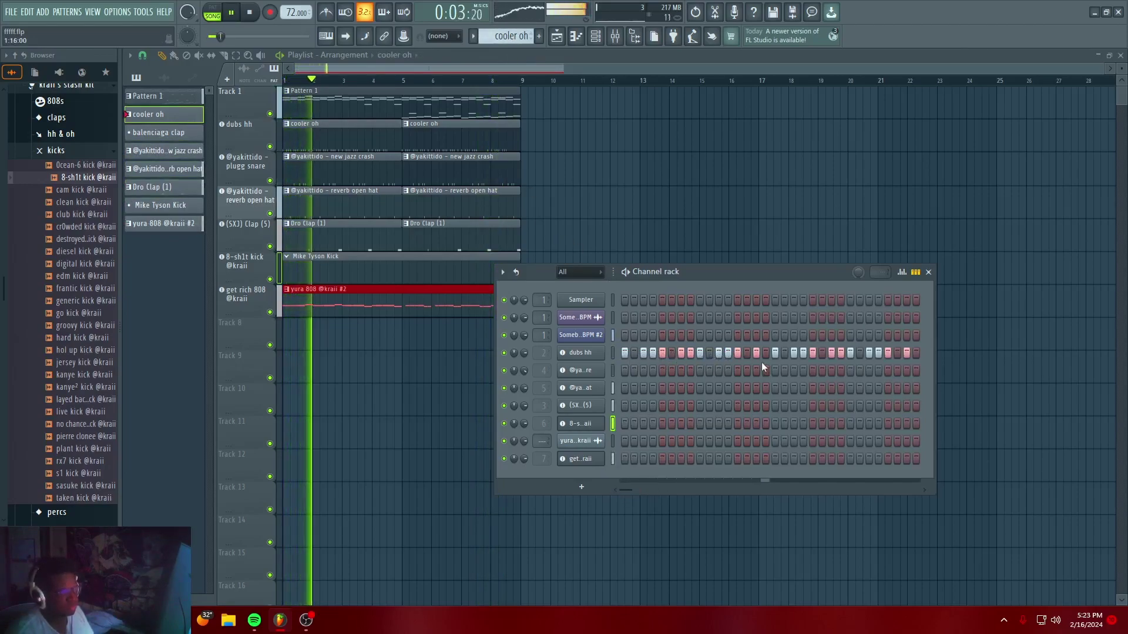
click(820, 354)
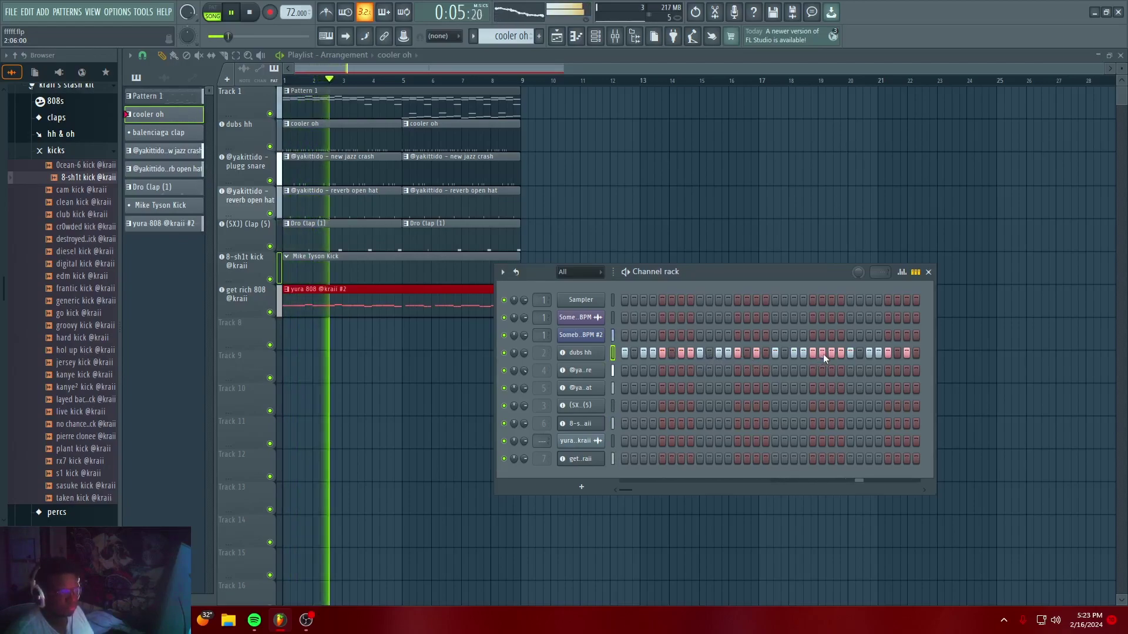
drag(632, 489, 548, 469)
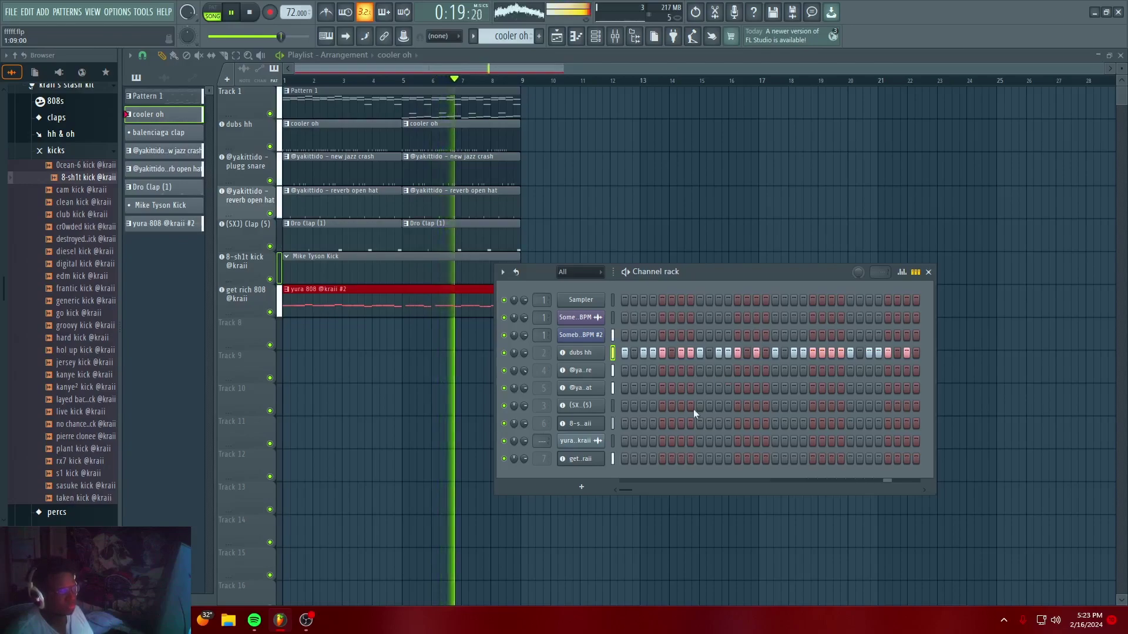
click(648, 195)
click(650, 191)
right_click(703, 191)
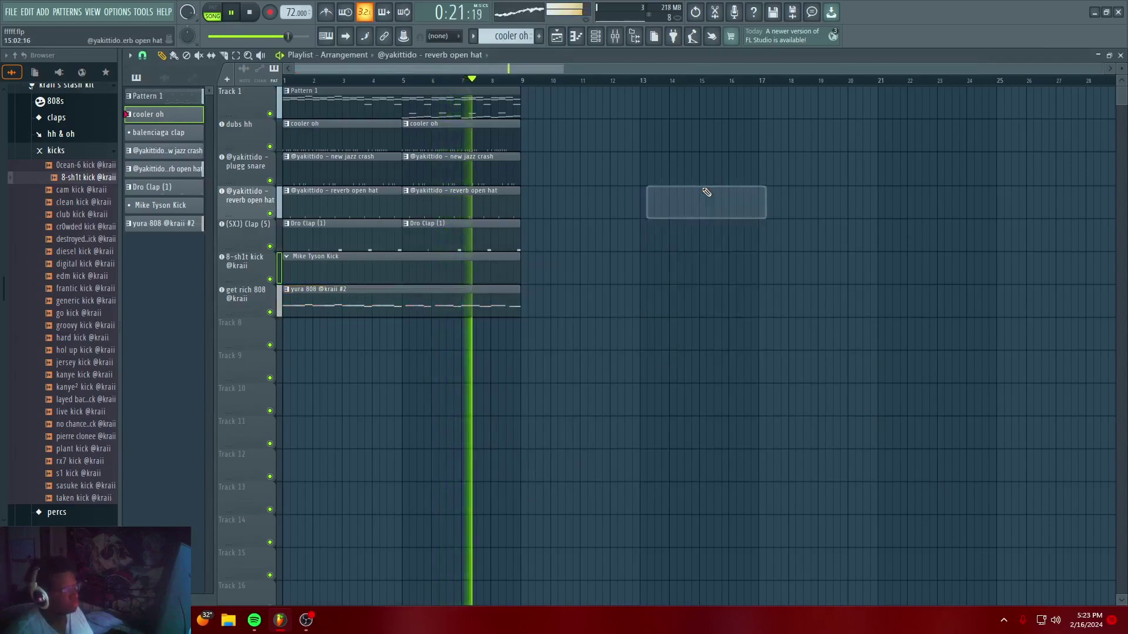
Raise the mixer volume of the plugg snare to 1.4 dB, the clap to 5.0 dB and the reverb open hat to 0.6 dB
click(615, 37)
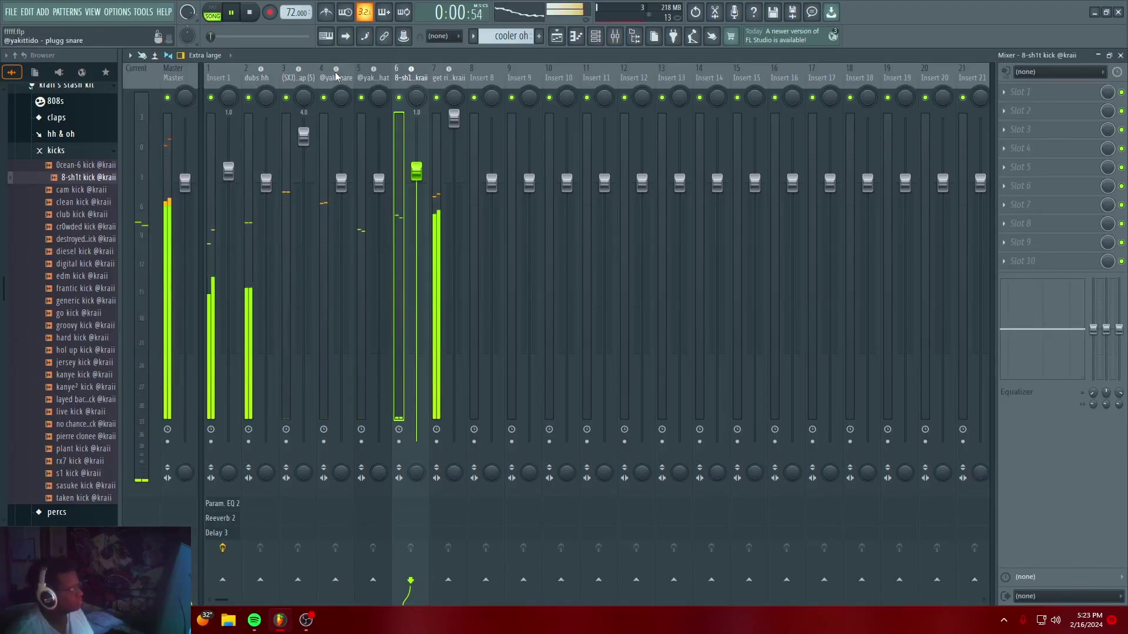
drag(341, 179, 341, 164)
click(291, 76)
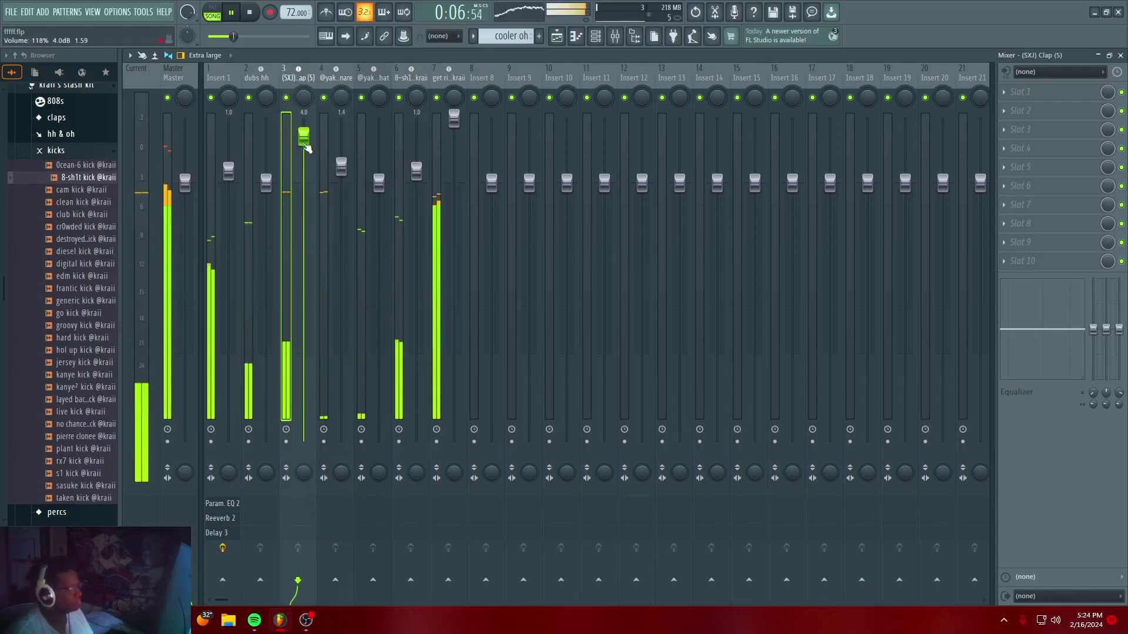
drag(303, 126, 304, 124)
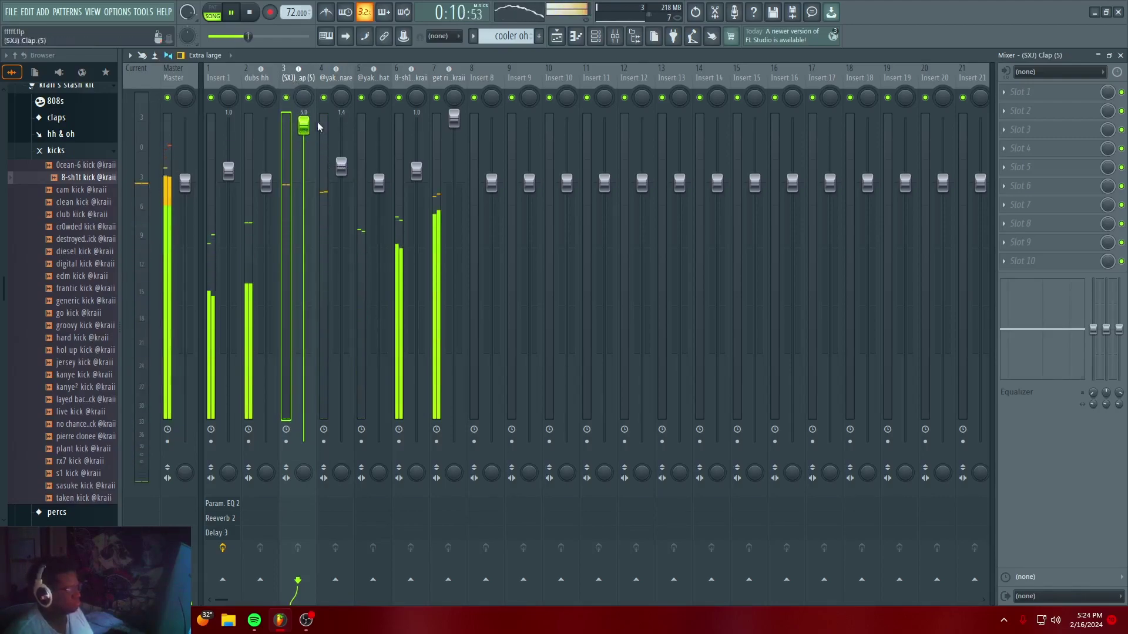
click(367, 81)
drag(379, 177, 379, 175)
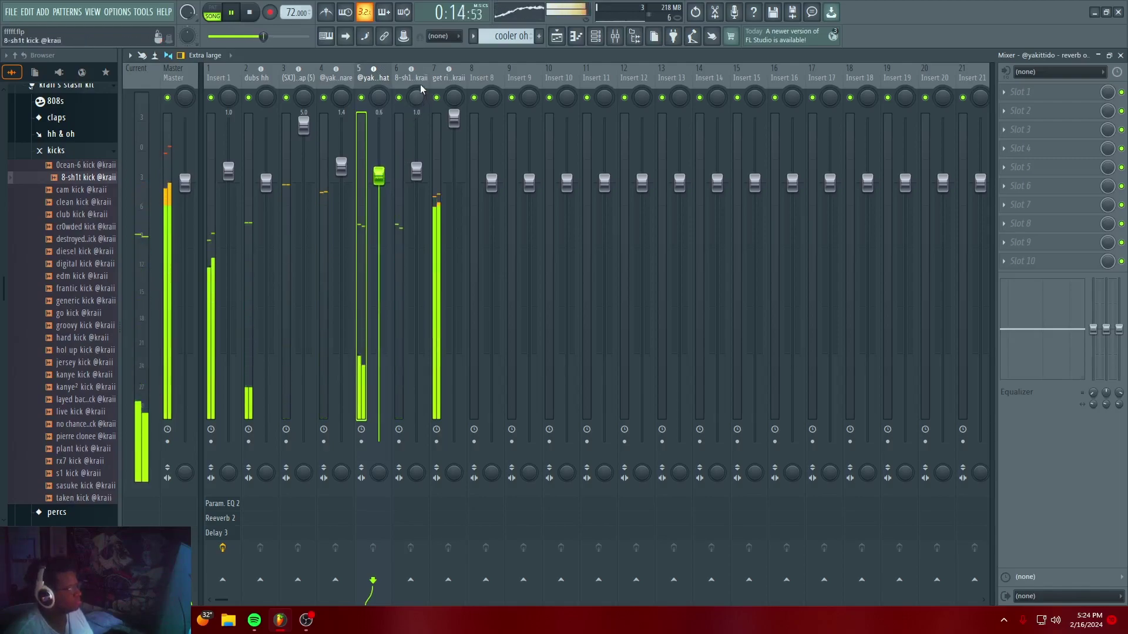
click(454, 117)
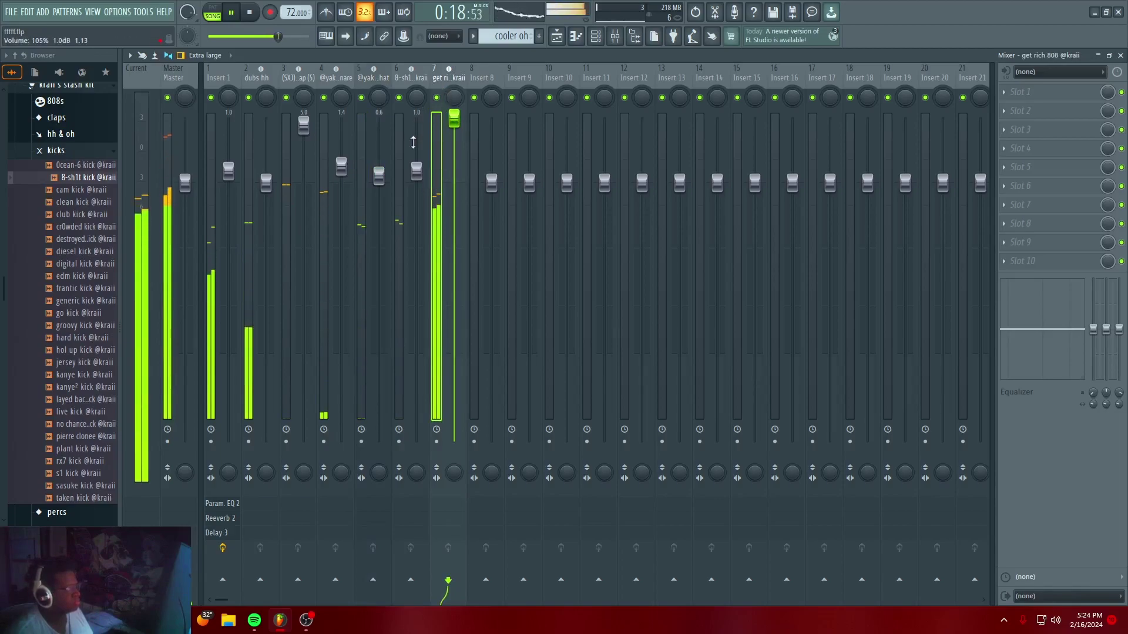
click(606, 35)
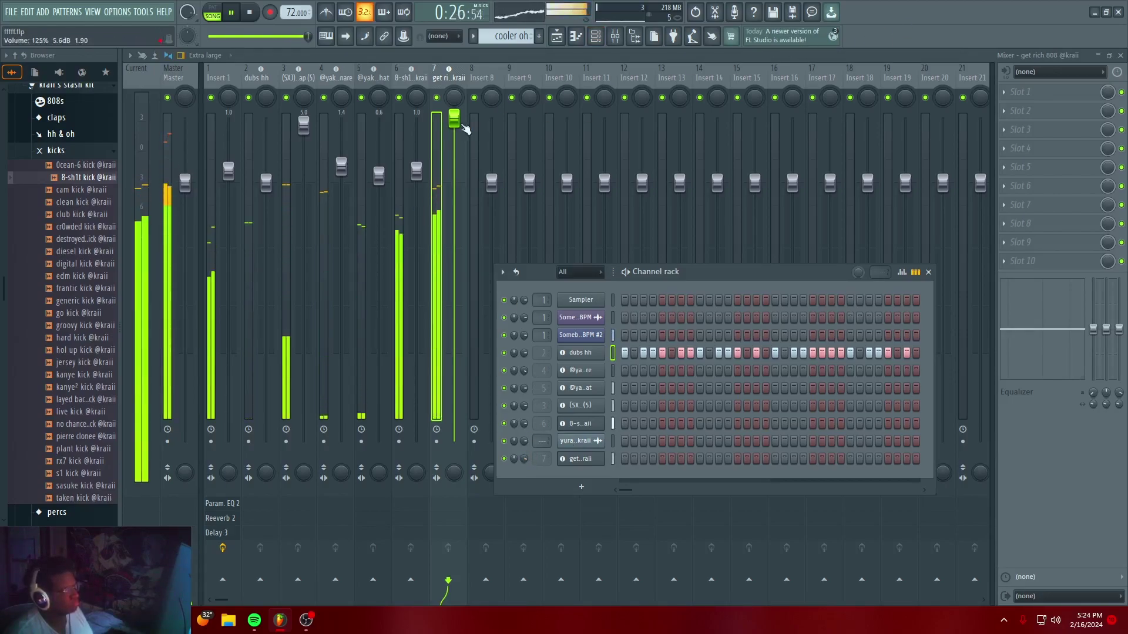
Raise the mixer volume of the 8-sh1t kick to 1.4 dB
click(413, 77)
drag(416, 170, 415, 169)
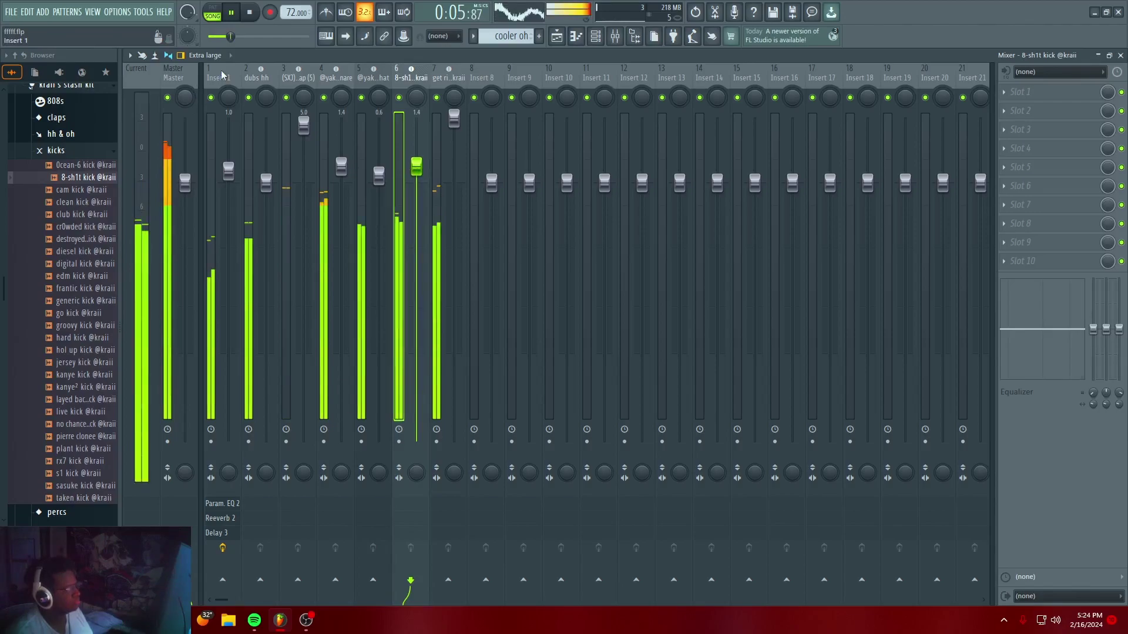
click(228, 170)
Insert a Fruity Soft Clipper in slot 10 of the Master track and raise its threshold
click(188, 140)
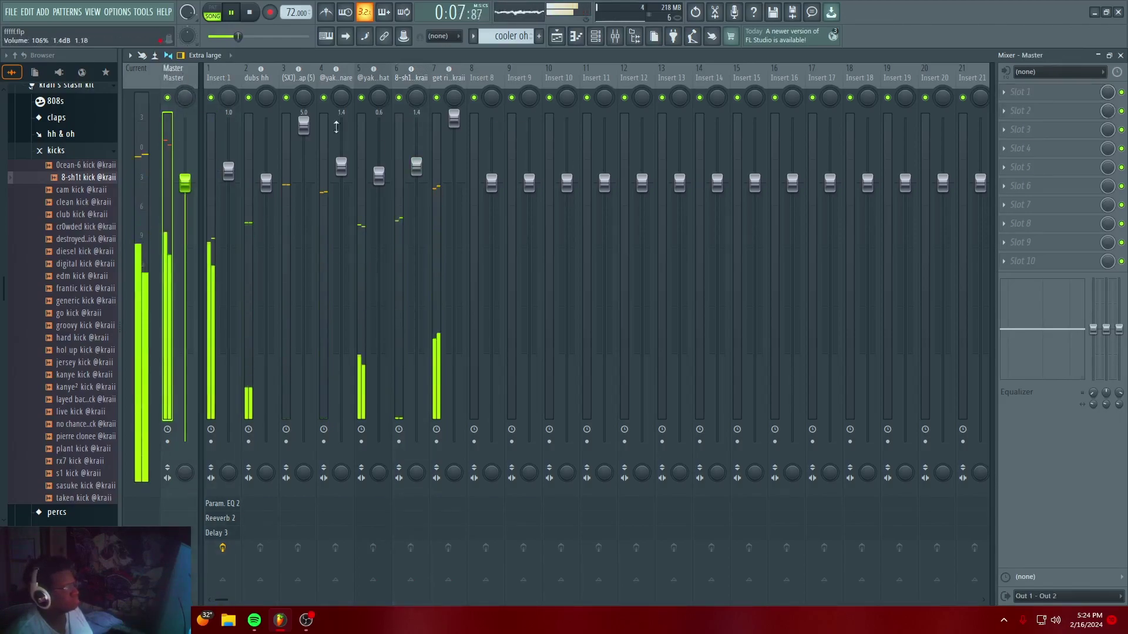
click(1025, 261)
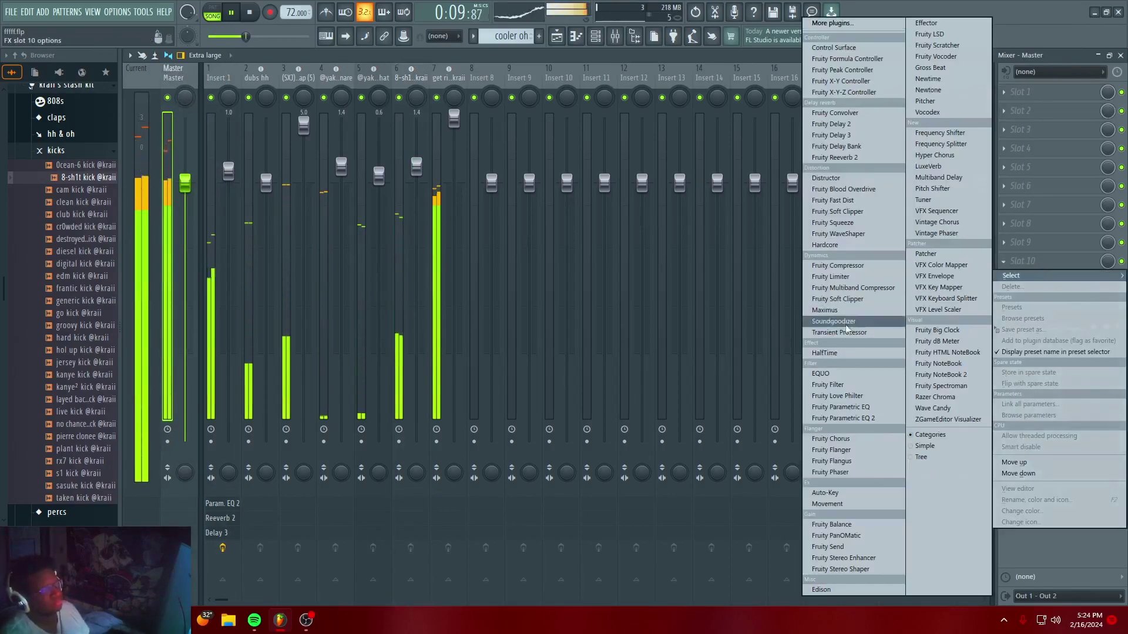
click(846, 299)
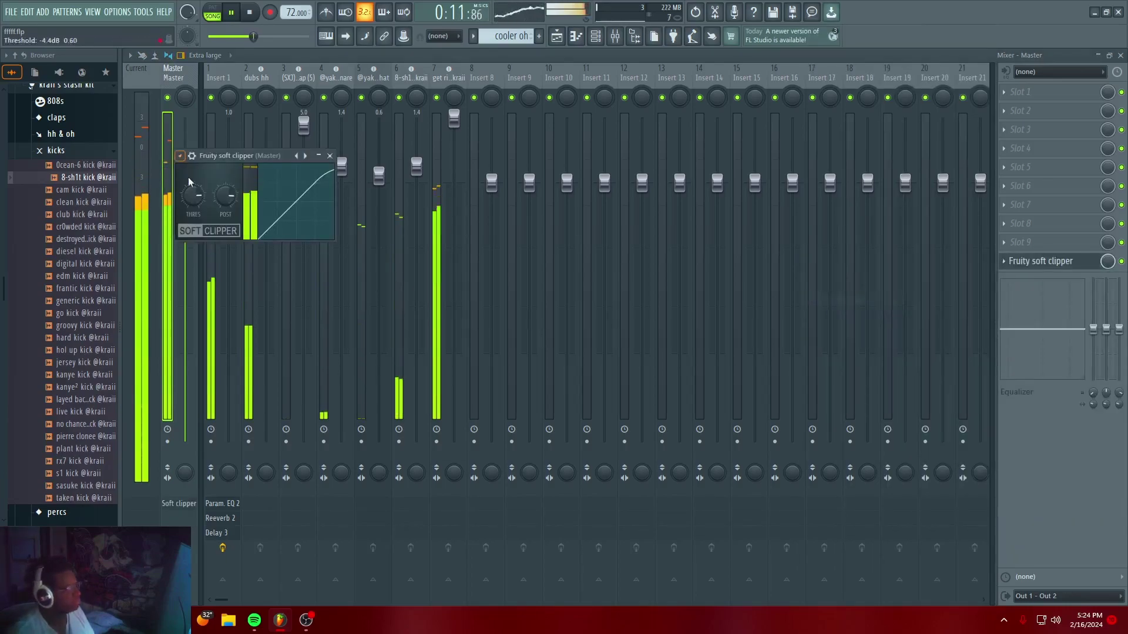
drag(209, 159, 275, 150)
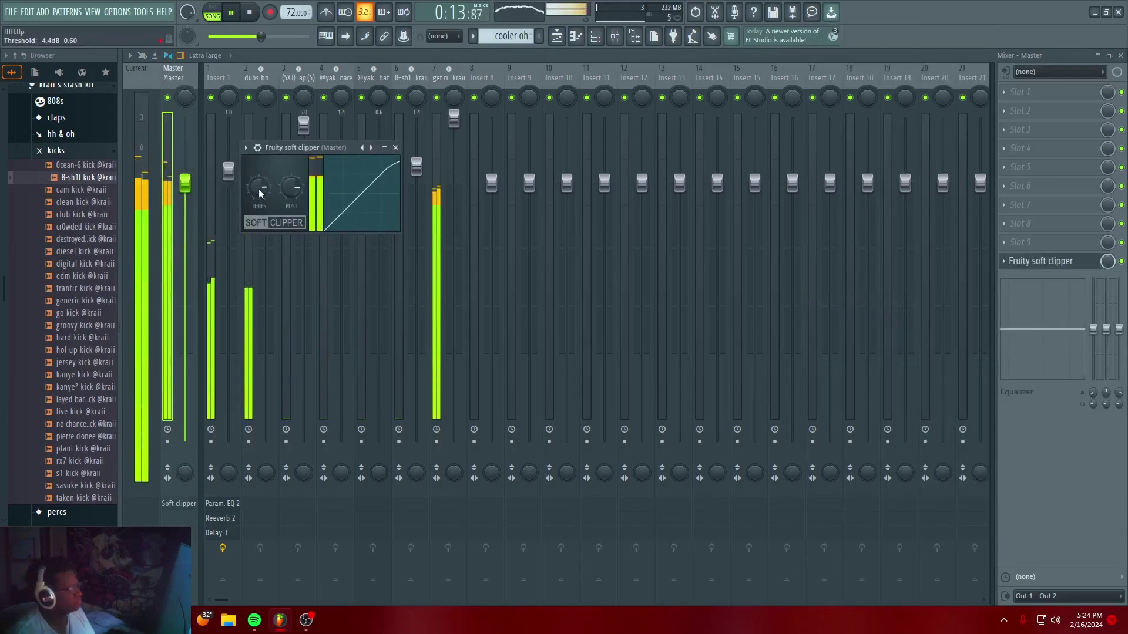
drag(256, 189, 288, 177)
right_click(256, 188)
click(298, 192)
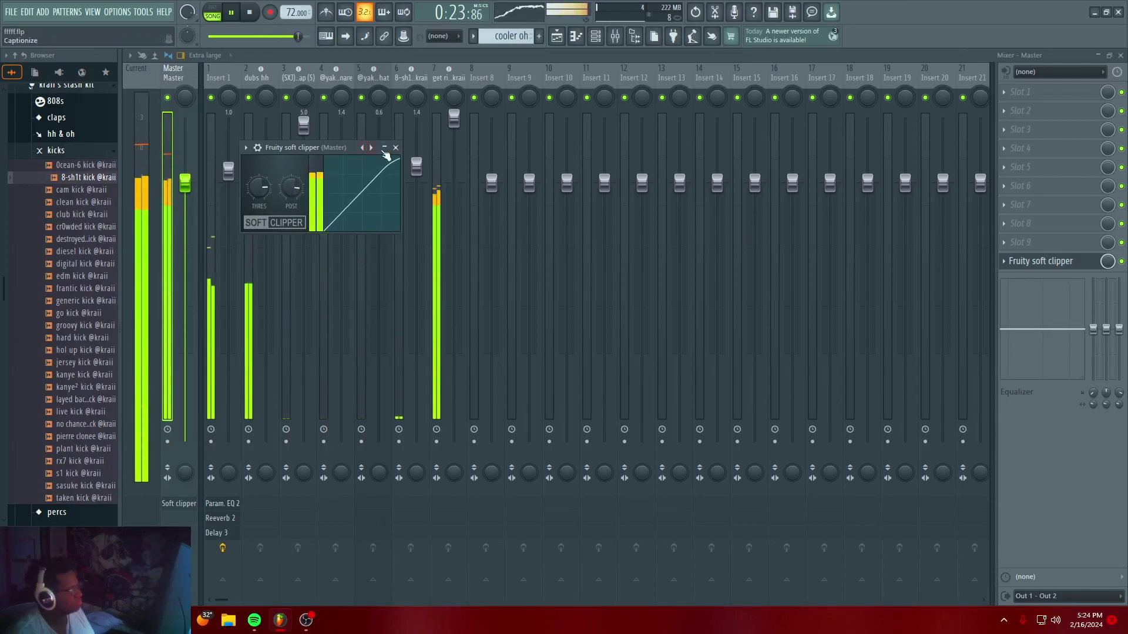
click(395, 148)
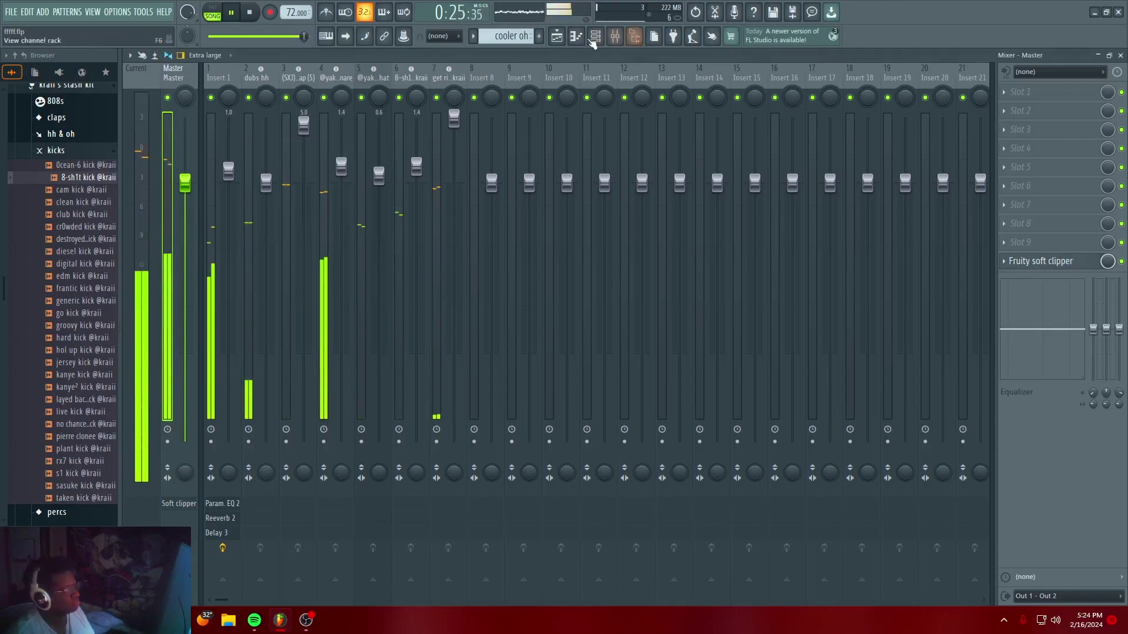
Delete all drum and 808 clips from the playlist, keeping only the Pattern 1 melody clip, and stop playback
click(556, 36)
scroll(463, 89, up, 1)
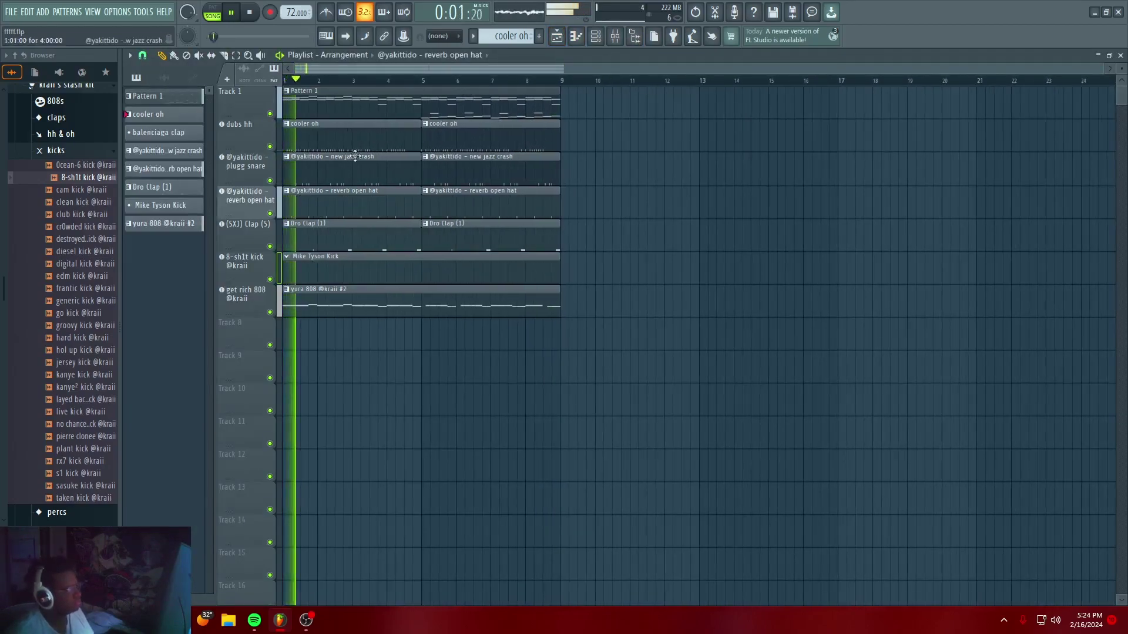
right_click(318, 140)
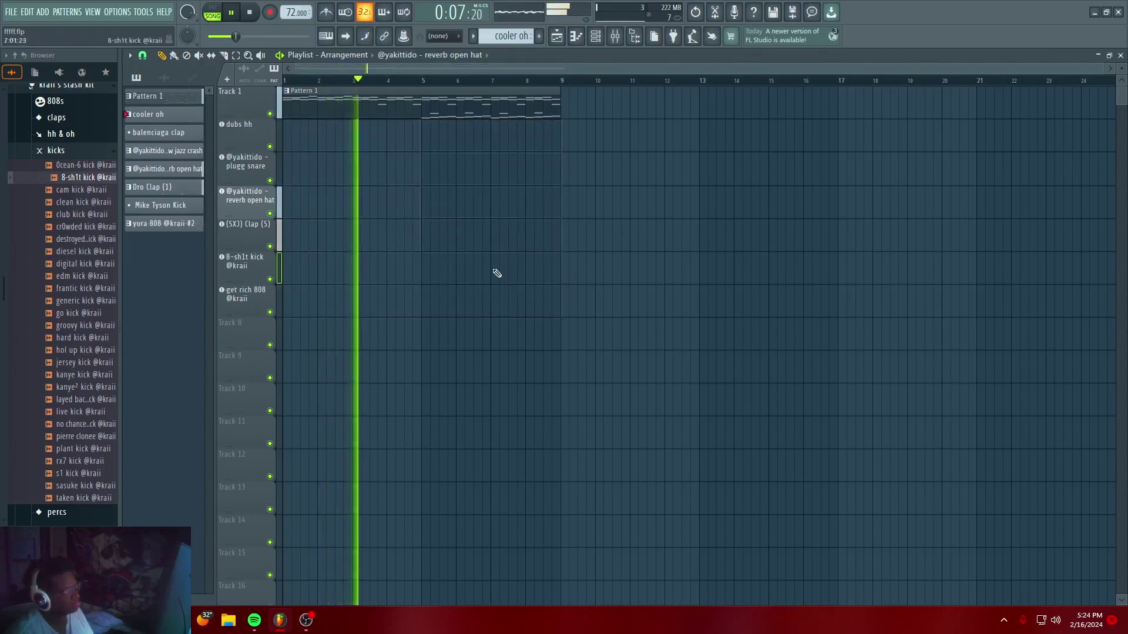
click(251, 17)
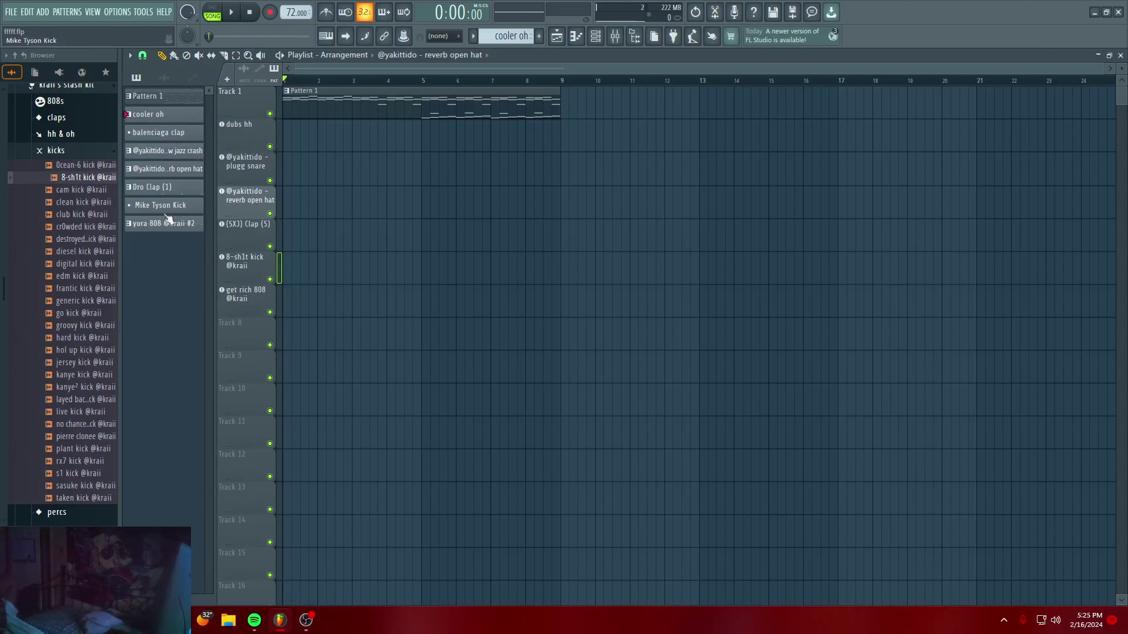
Collapse the kicks folder and look through the sound kits higher up in the sample browser
click(94, 152)
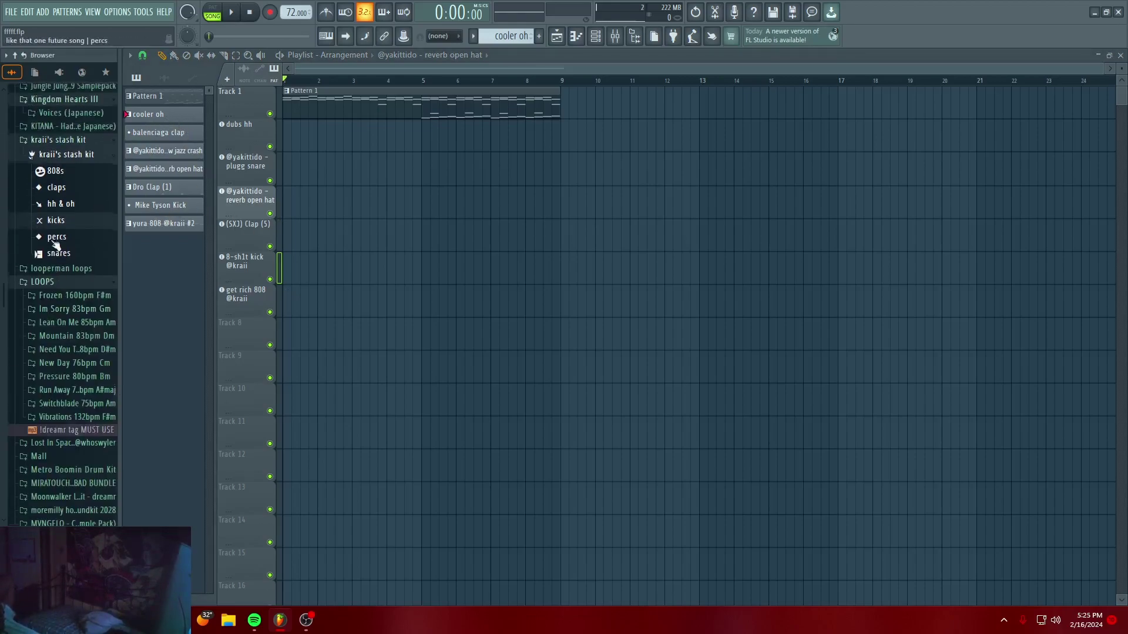
scroll(56, 232, up, 12)
scroll(56, 226, up, 10)
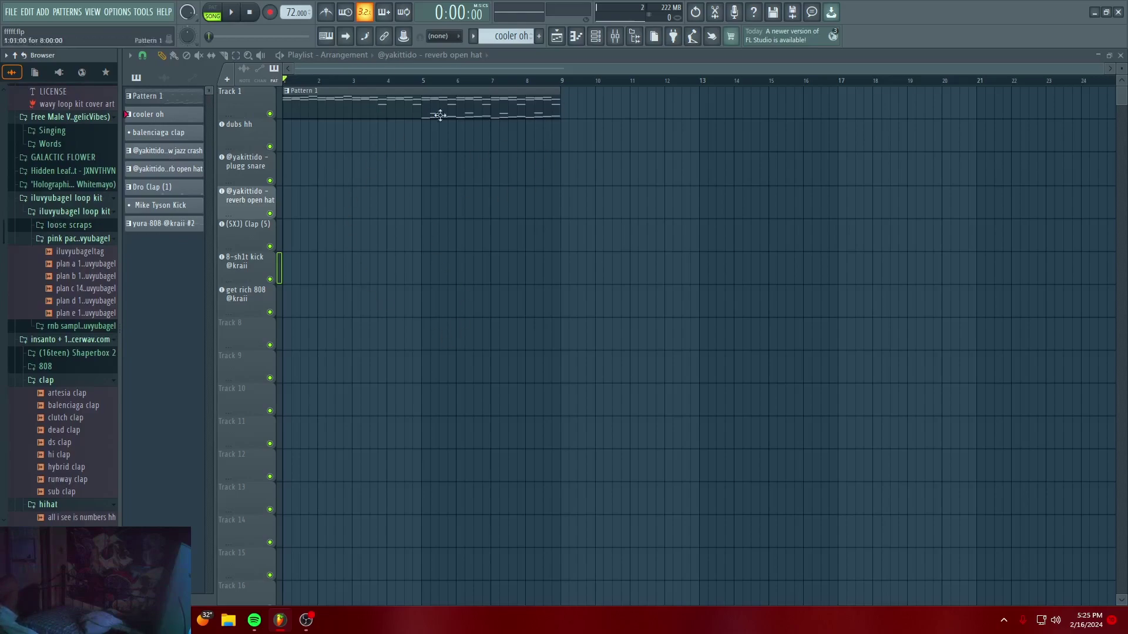
Place the Pattern 1 clip on Track 1 afresh, shorten it to four bars and duplicate it across bars 5 to 8
right_click(468, 113)
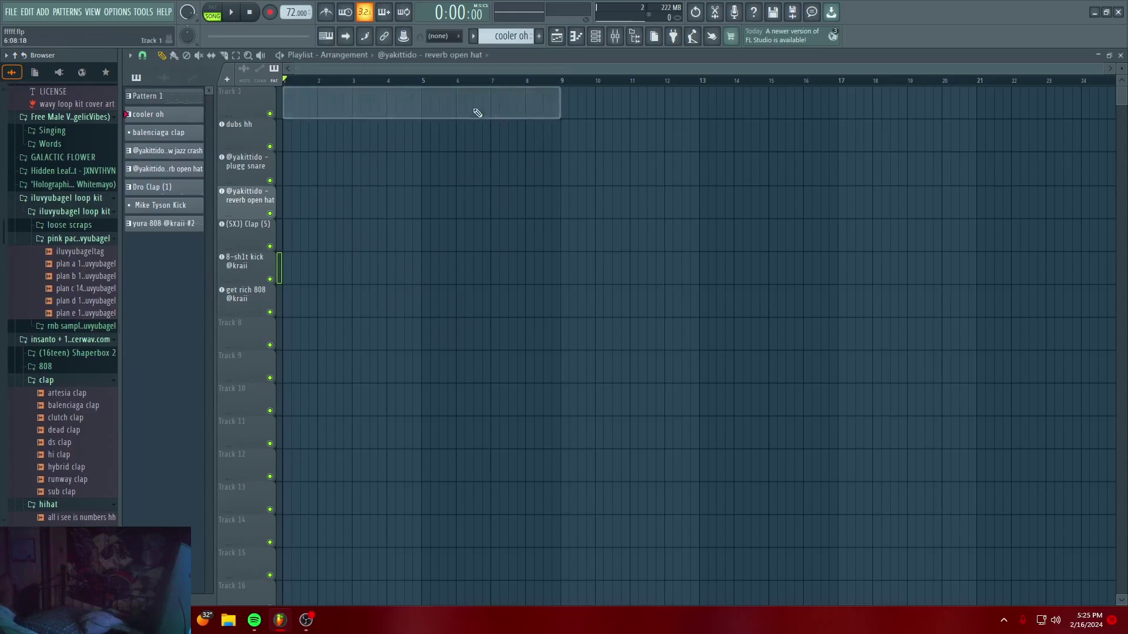
drag(159, 99, 351, 109)
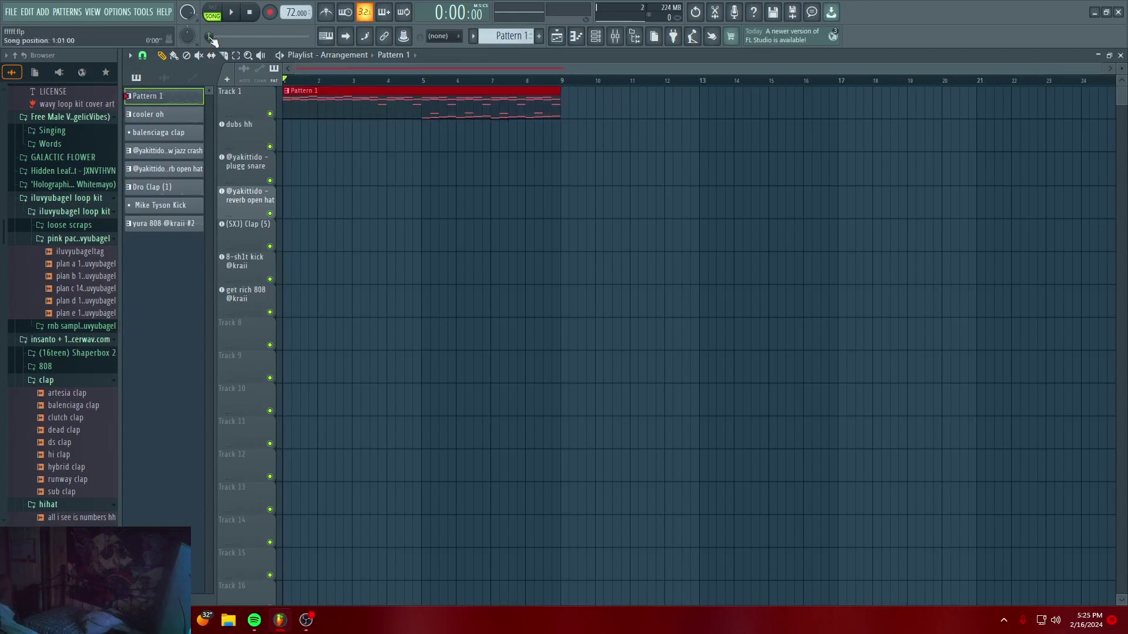
drag(561, 111, 426, 116)
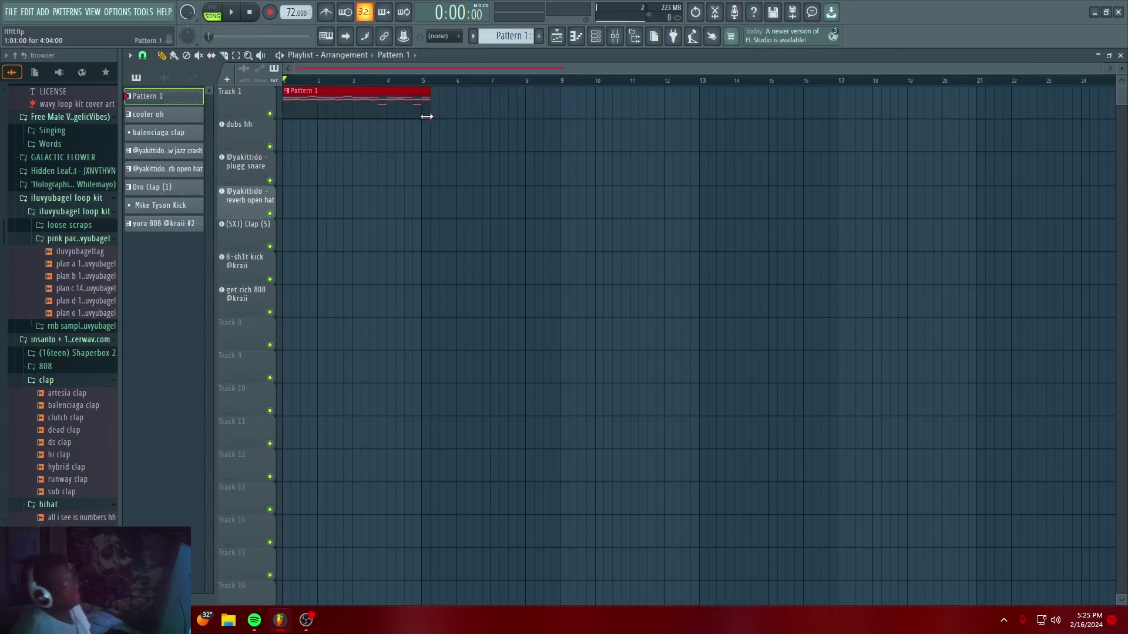
key(space)
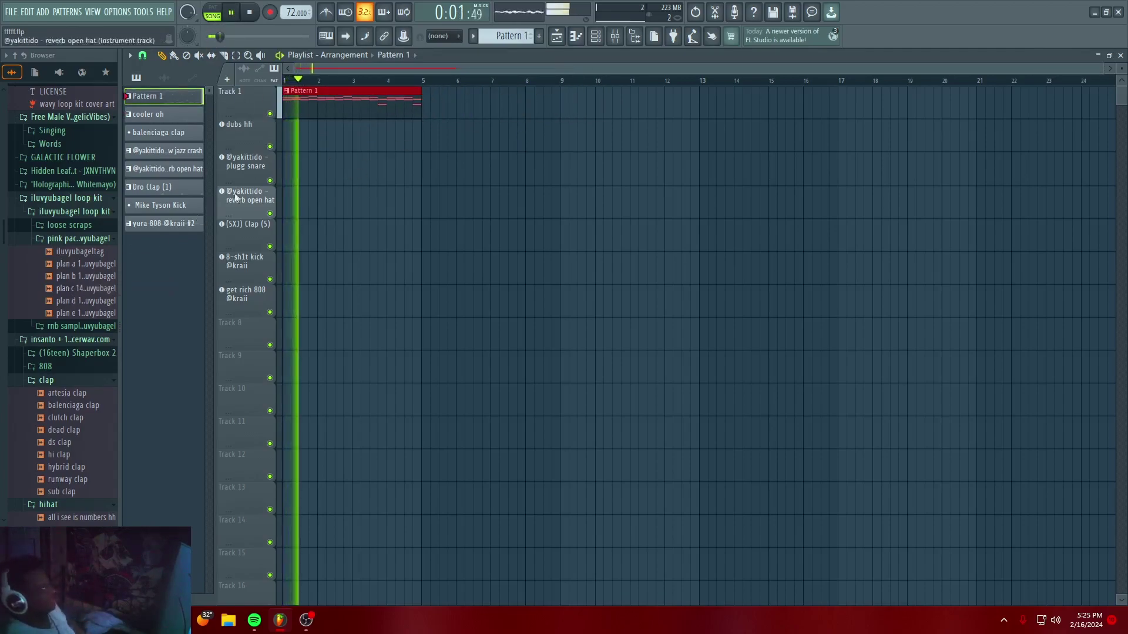
key(ctrl+b)
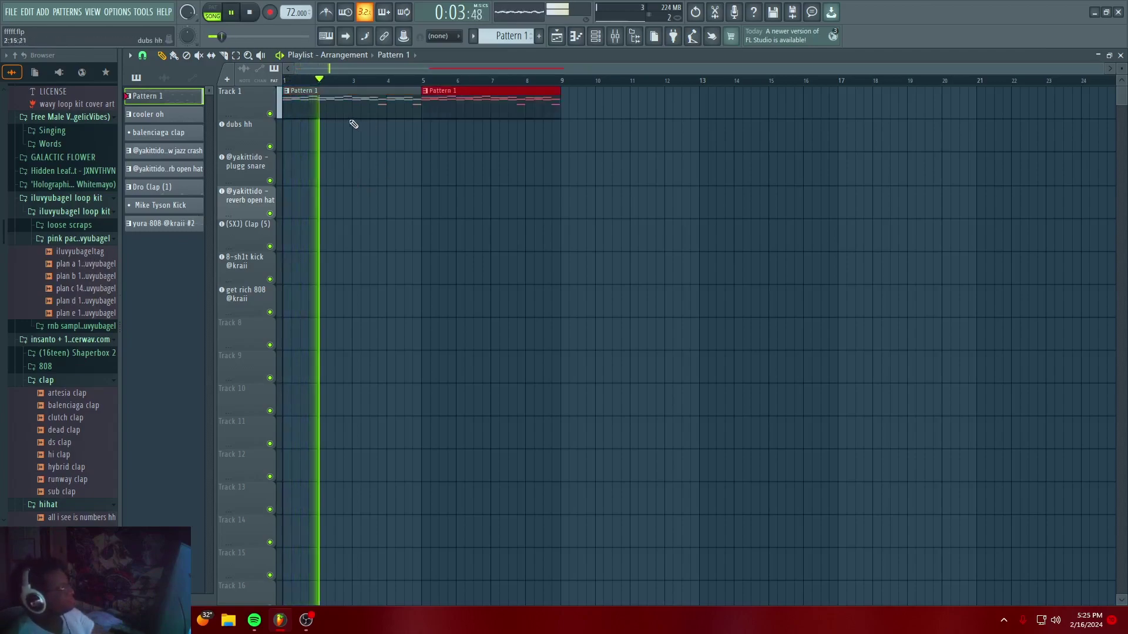
Look through the sample kits up to the Favorites folder and collapse that folder
scroll(58, 253, up, 8)
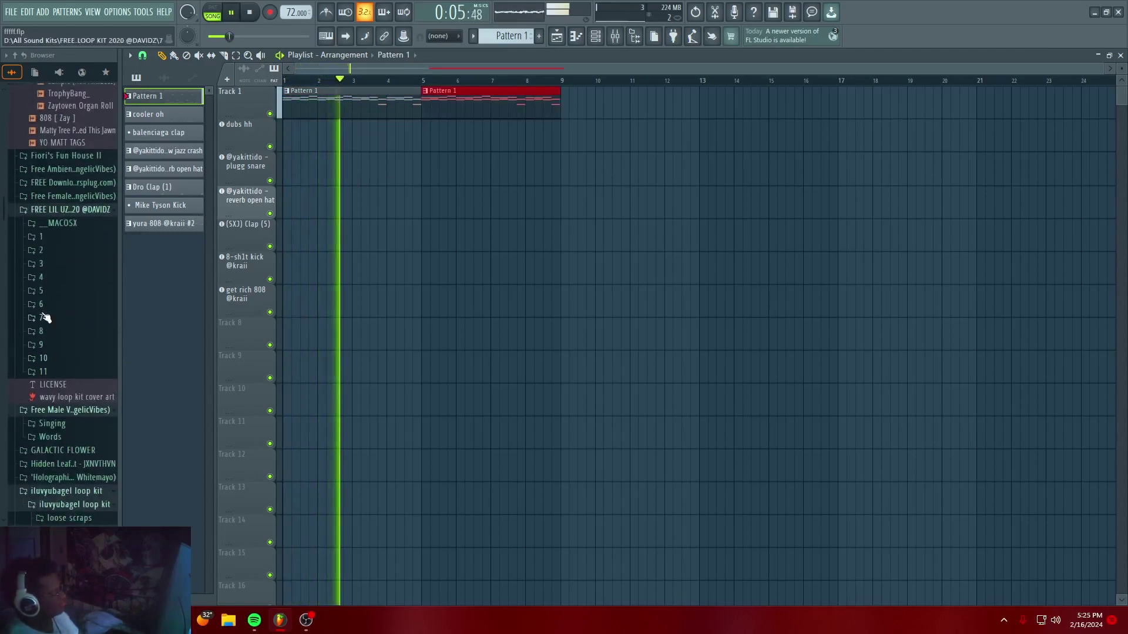
scroll(87, 259, up, 15)
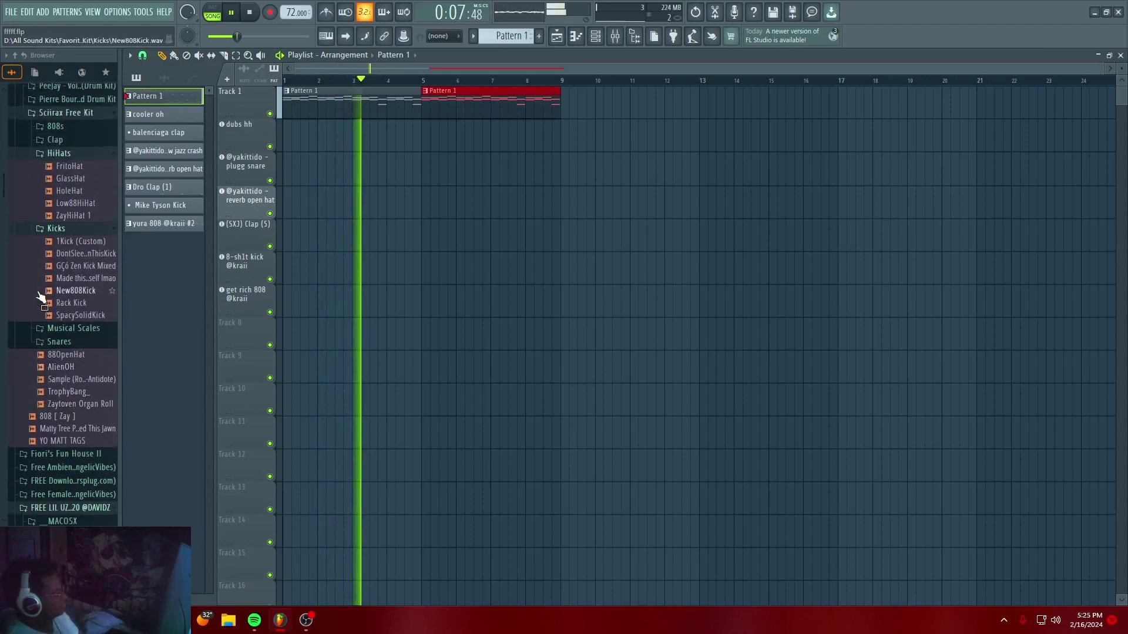
click(41, 289)
scroll(41, 288, up, 5)
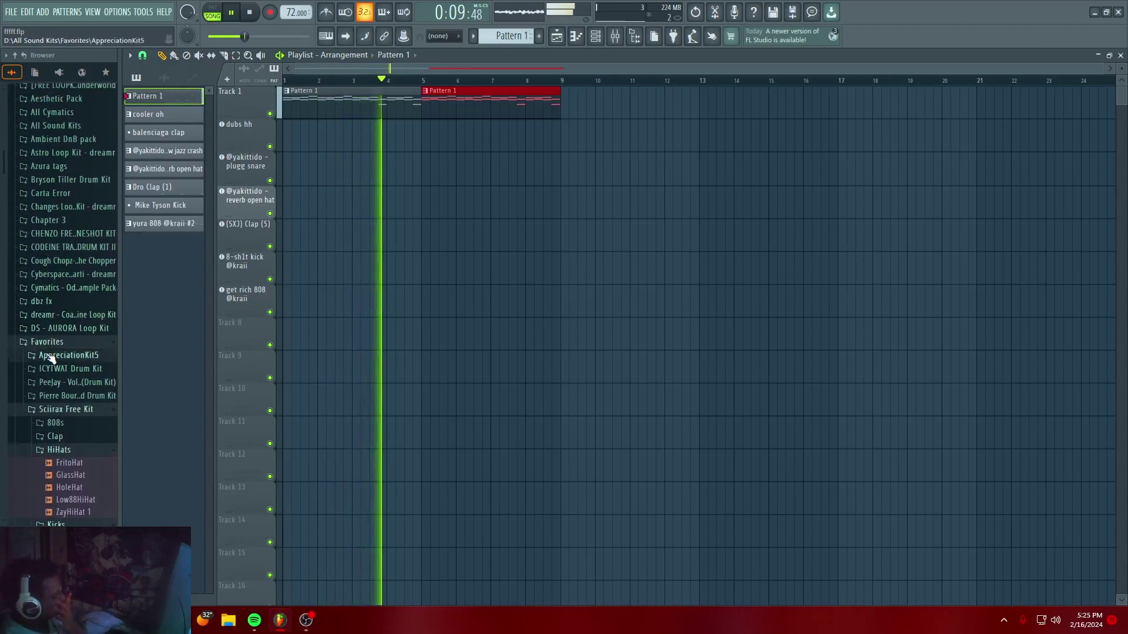
click(45, 287)
scroll(56, 251, up, 4)
click(70, 237)
click(59, 226)
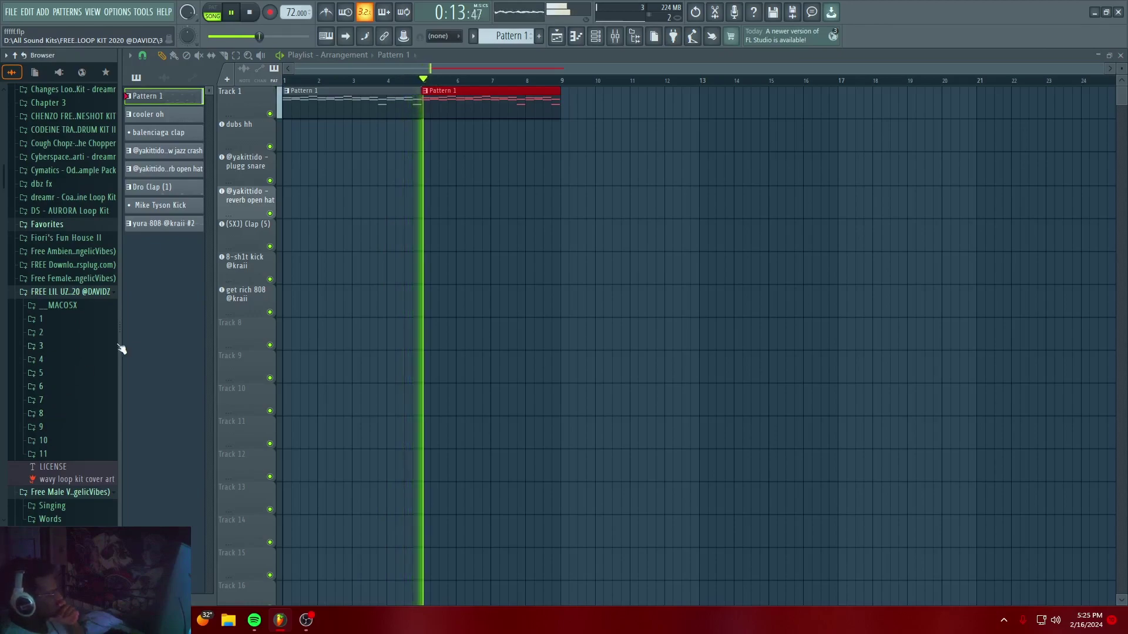
Delete the duplicated Pattern 1 clip and extend the first one back to eight bars
right_click(454, 117)
drag(421, 108, 568, 110)
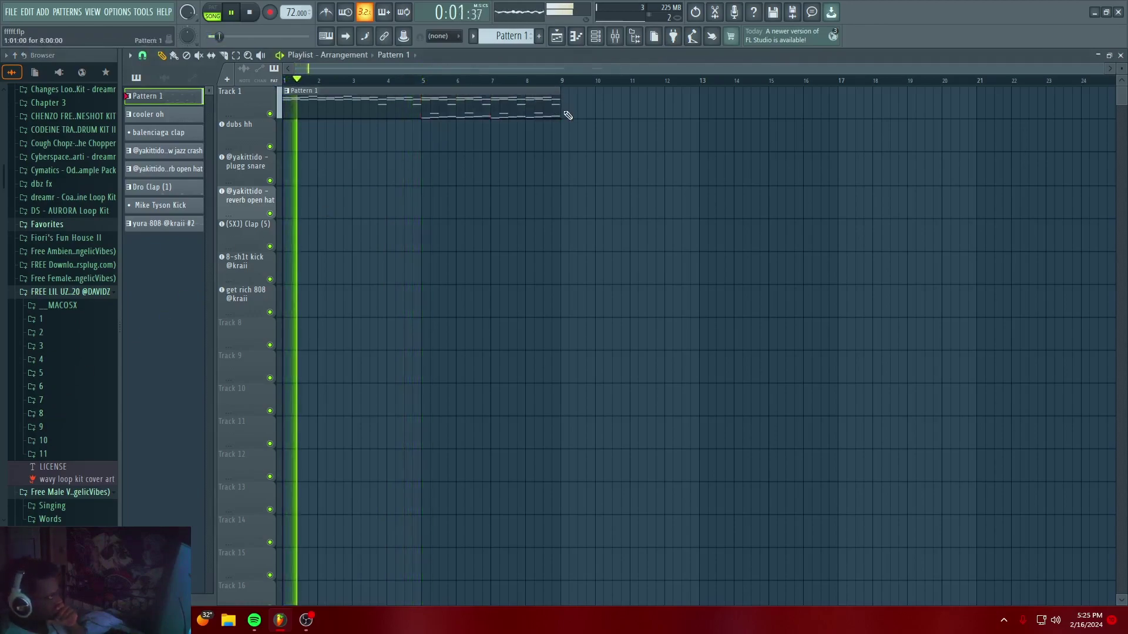
Expand the Favorites folder, stop playback and place the YO MATT TAGS sample on Track 8 just before bar 9
click(63, 226)
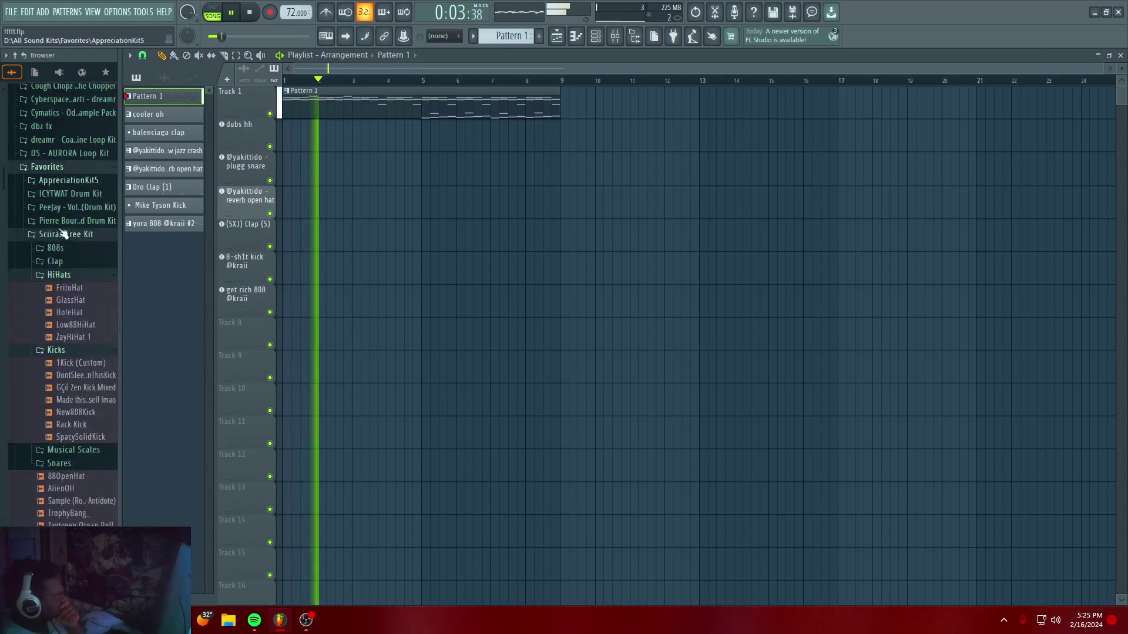
key(space)
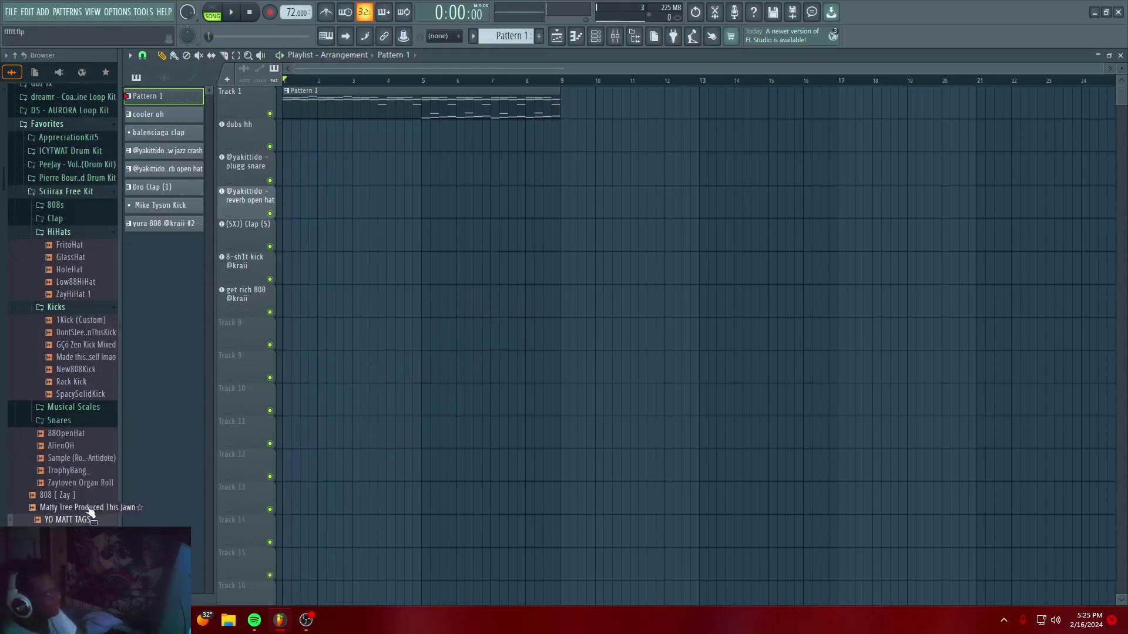
drag(421, 347, 438, 335)
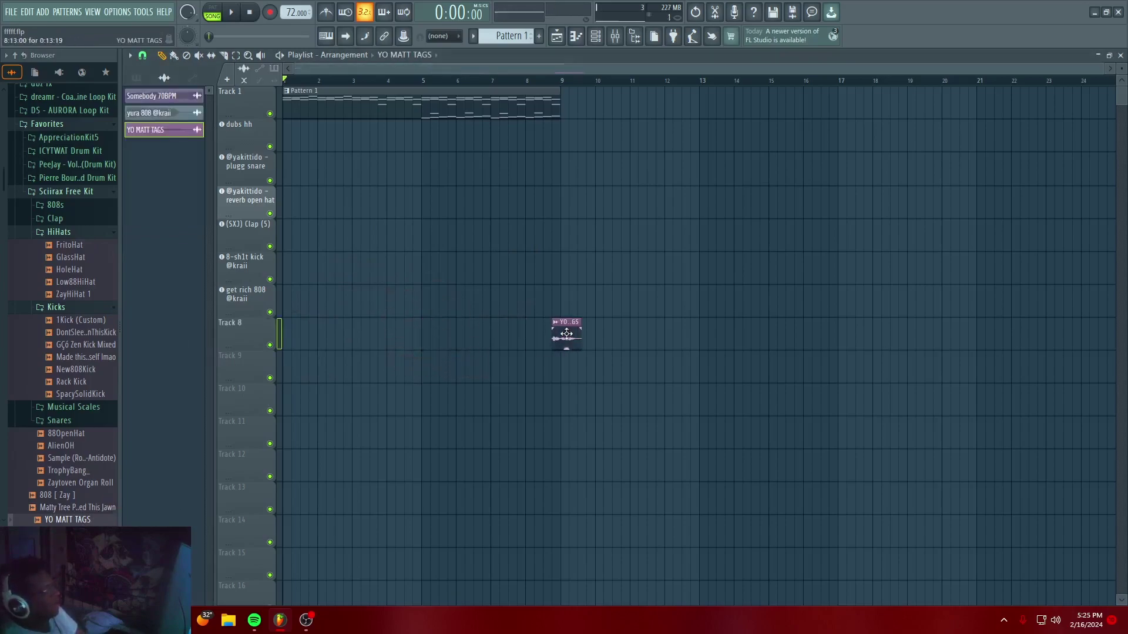
Play from the middle of bar 7 and shift the YO MATT TAGS clip slightly earlier
click(510, 79)
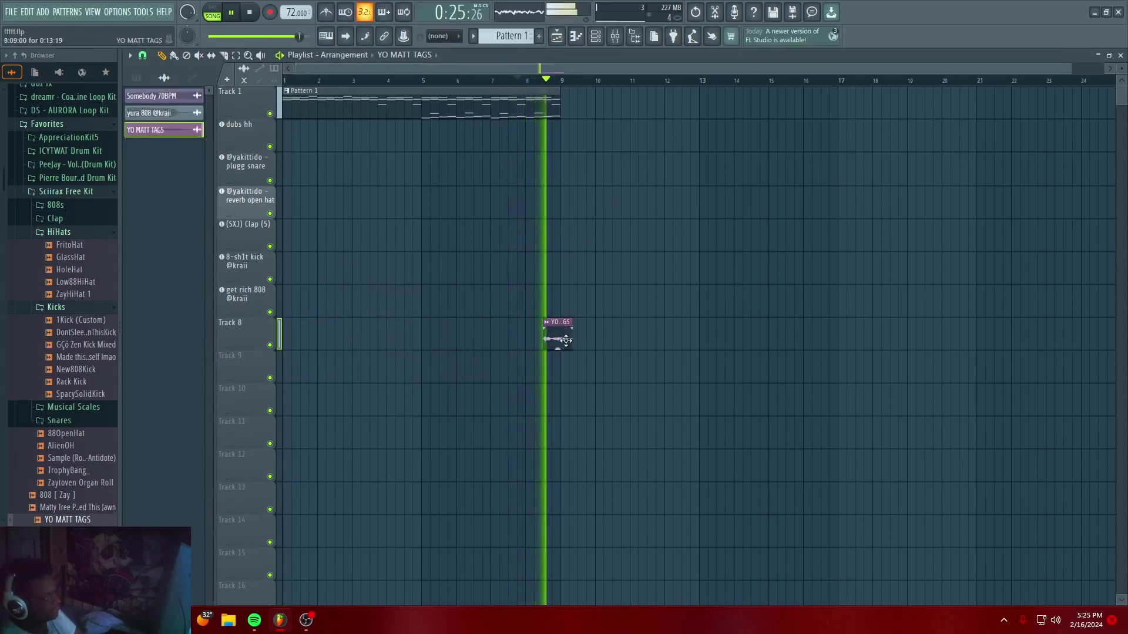
drag(562, 343, 556, 343)
key(space)
key(space)
Nudge the YO MATT TAGS clip slightly later, replay it and trim the silent end off the clip
scroll(552, 85, up, 5)
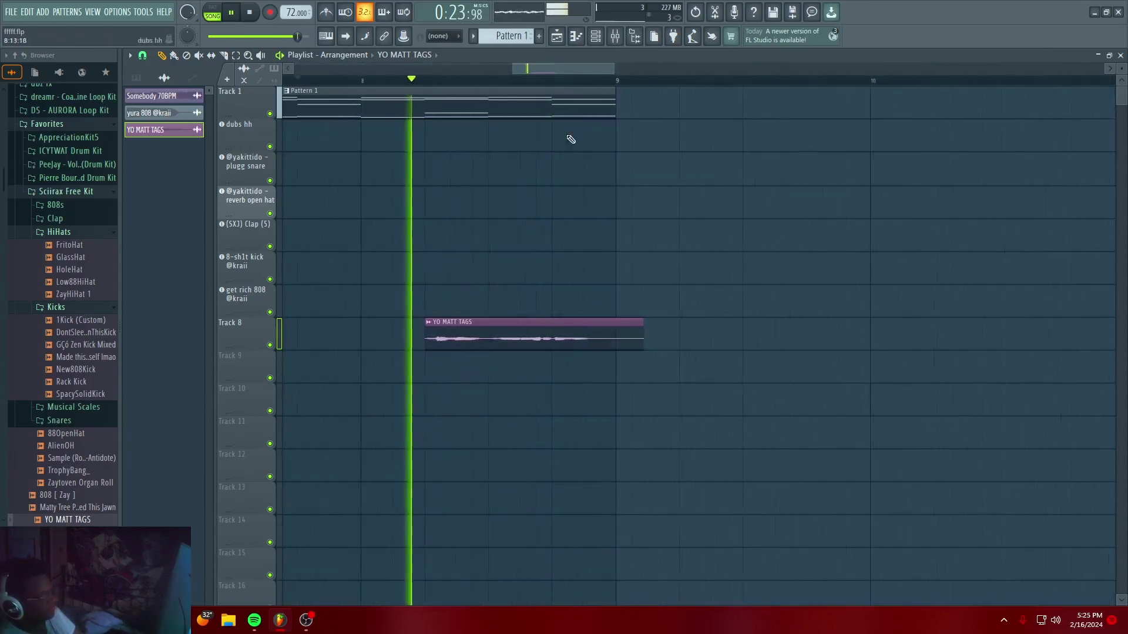
drag(620, 339, 637, 339)
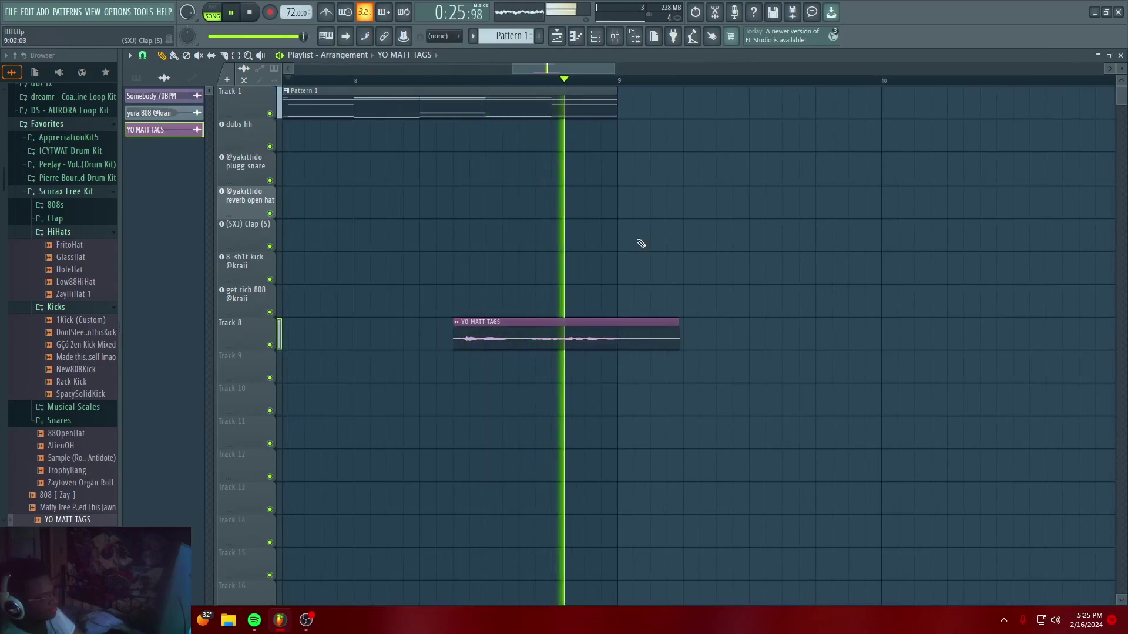
key(space)
key(space)
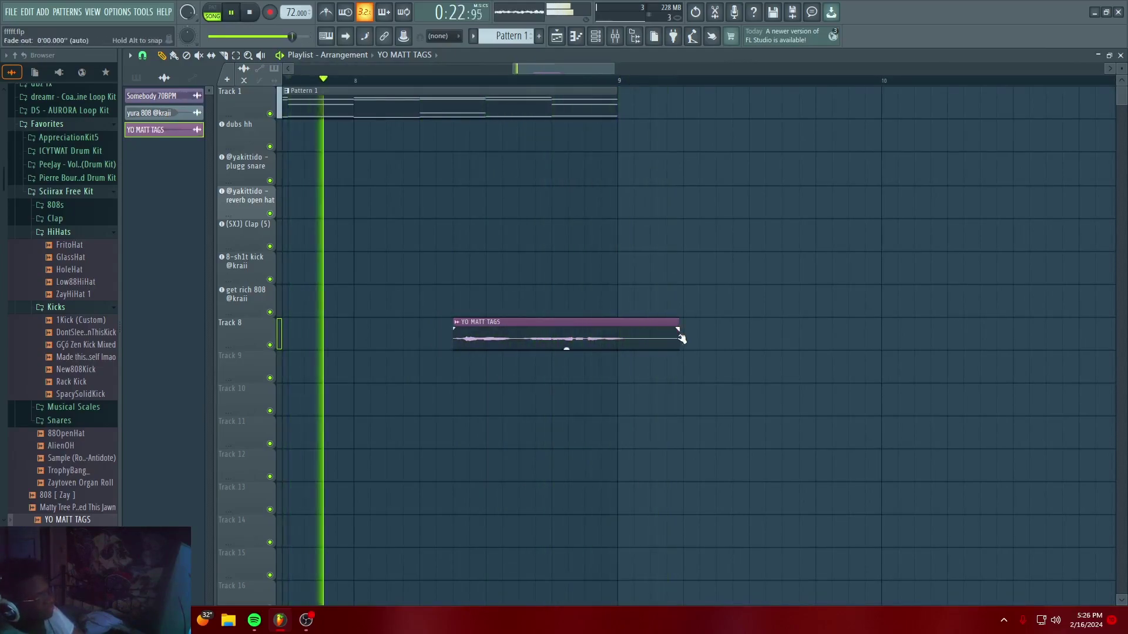
drag(679, 332, 630, 332)
Route the YO MATT TAGS audio clip to mixer track 13
click(618, 39)
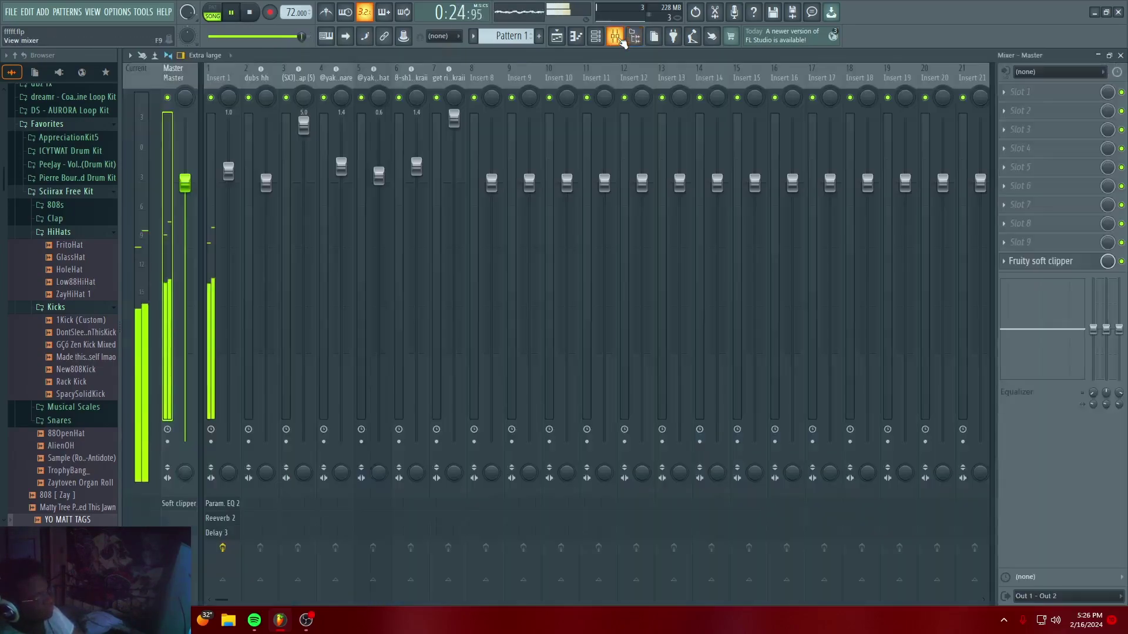
click(557, 36)
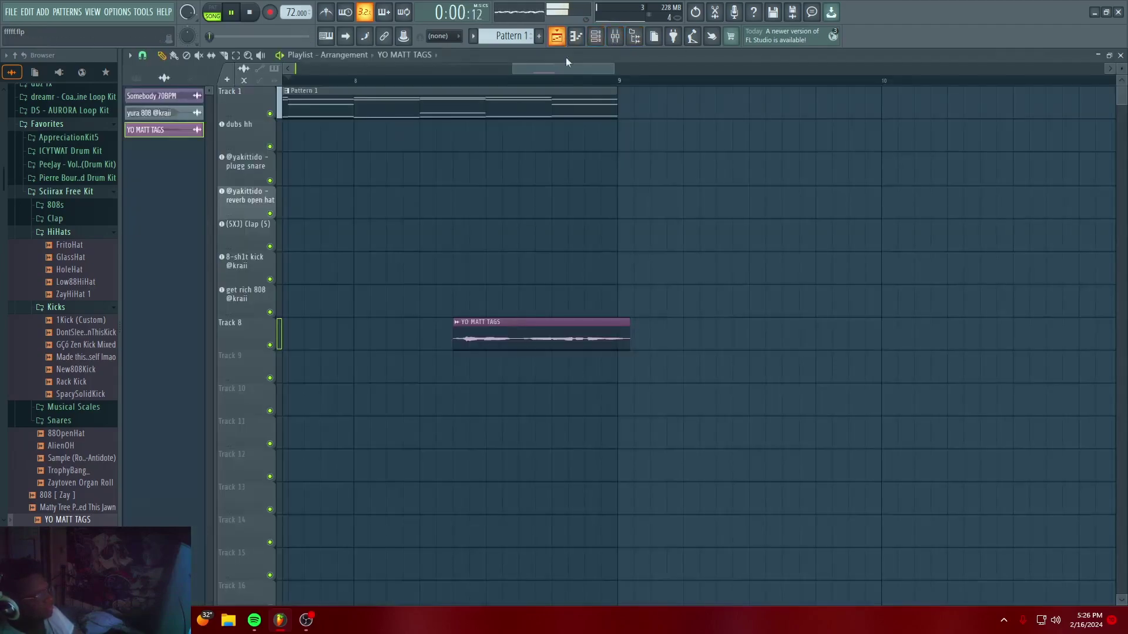
double_click(534, 342)
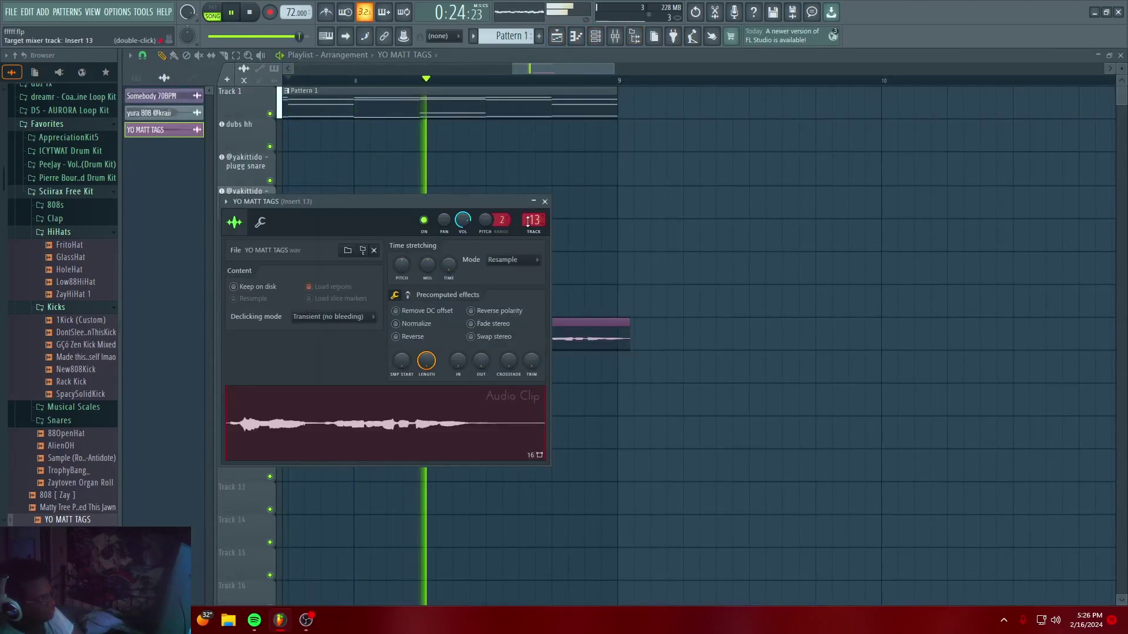
click(546, 202)
Add Fruity Reeverb 2 to slot 1 of mixer Insert 13 and load its Small Studio preset
click(617, 39)
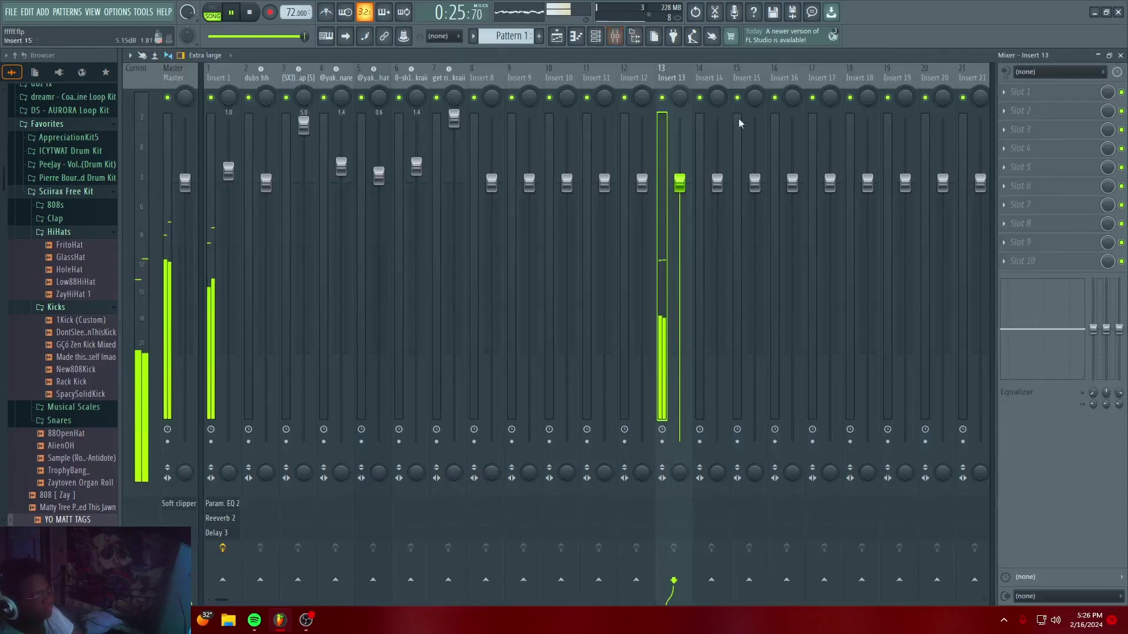
click(1003, 99)
mouse_move(1008, 107)
click(852, 157)
click(441, 170)
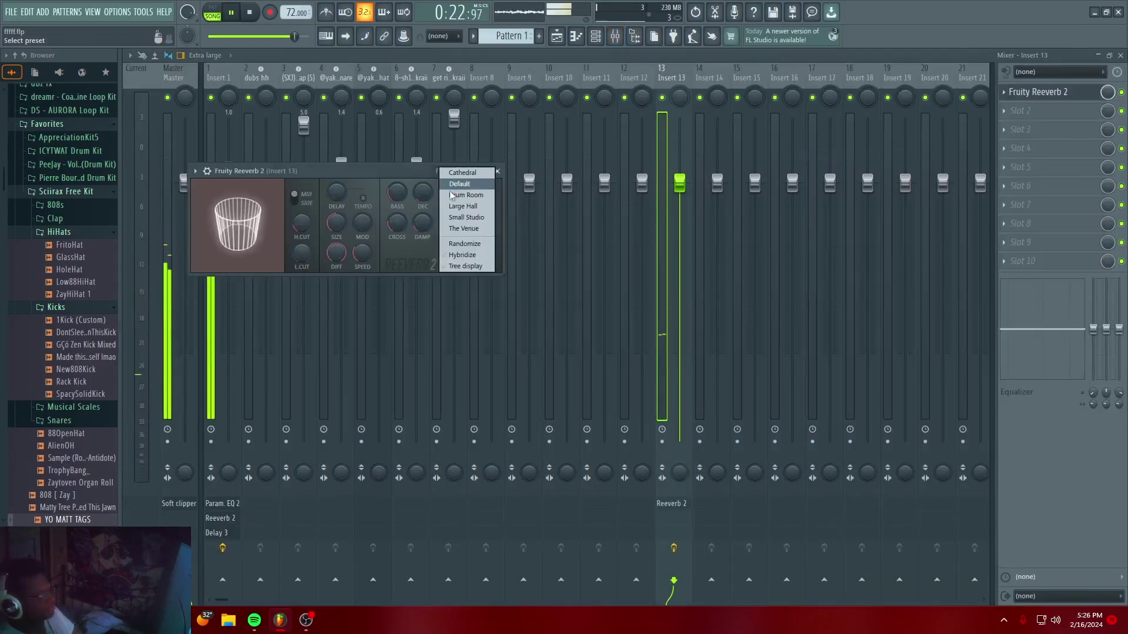
click(468, 217)
Reopen Fruity Reeverb 2 on mixer Insert 13 and choose a different preset for the tag's reverb
click(1020, 110)
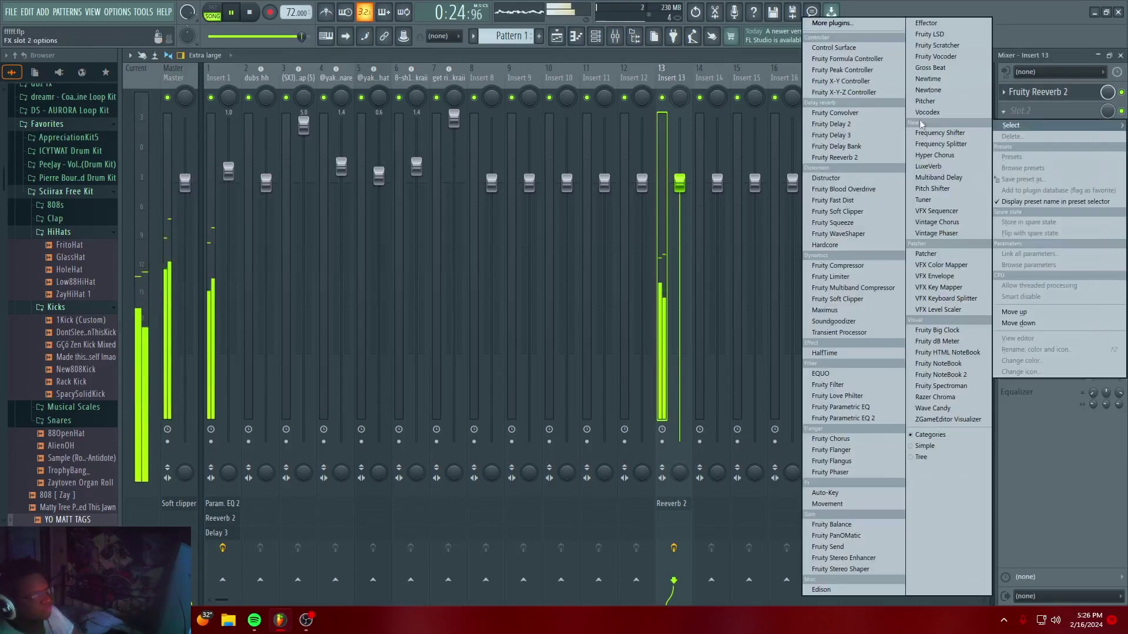
click(1051, 98)
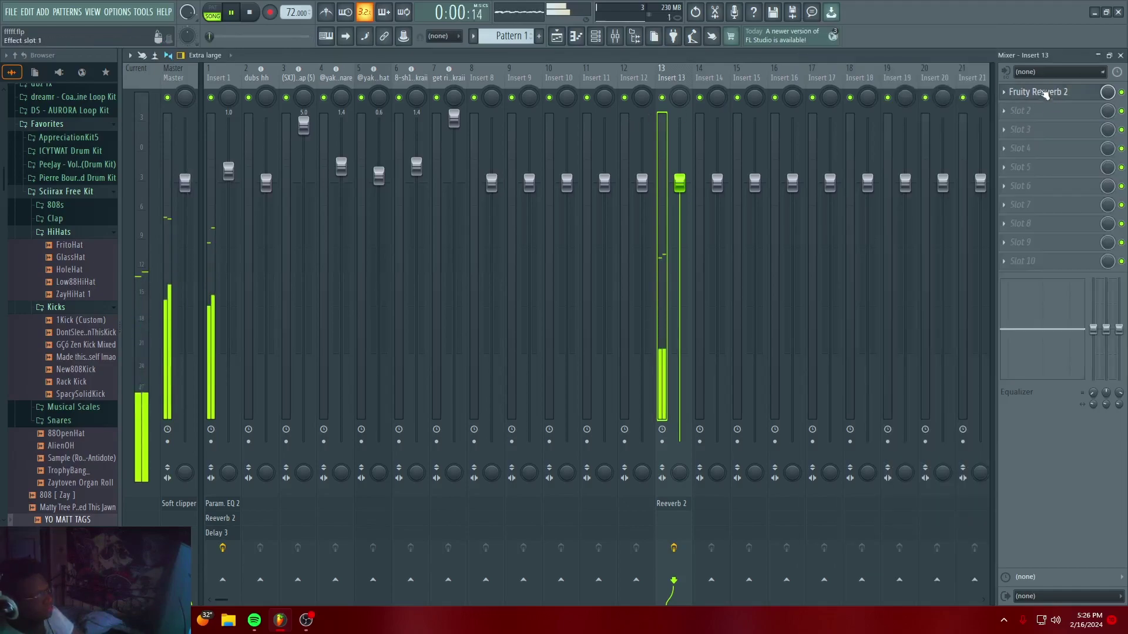
click(1045, 97)
click(458, 172)
click(478, 232)
click(445, 172)
click(479, 222)
Add Fruity Delay 3 to slot 2 of mixer Insert 13 and return to the playlist
click(1049, 110)
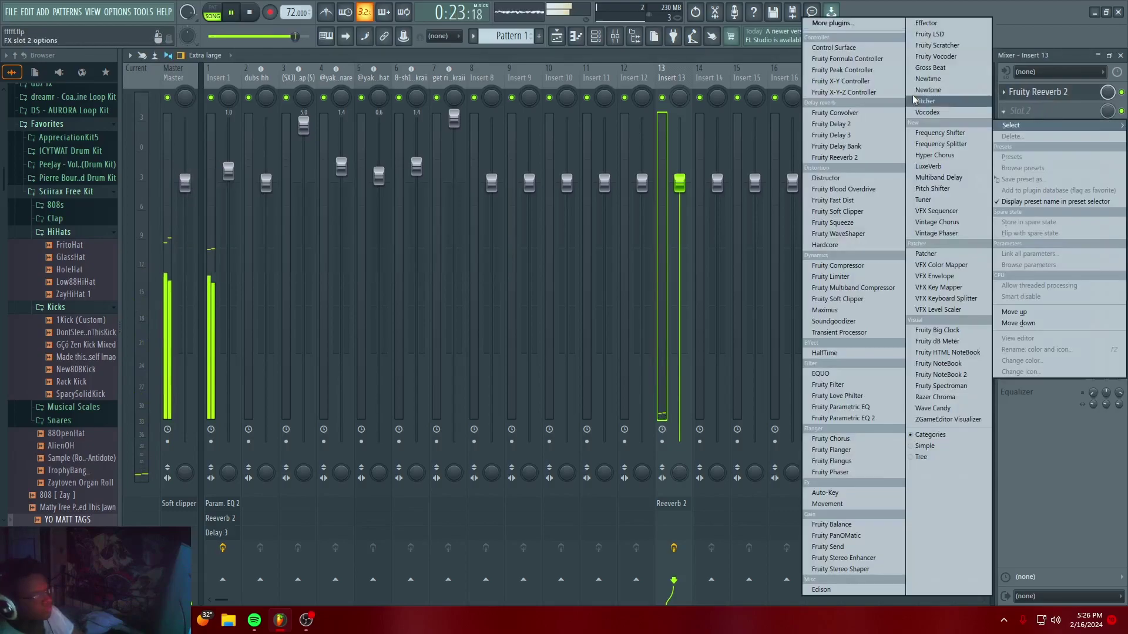
click(852, 135)
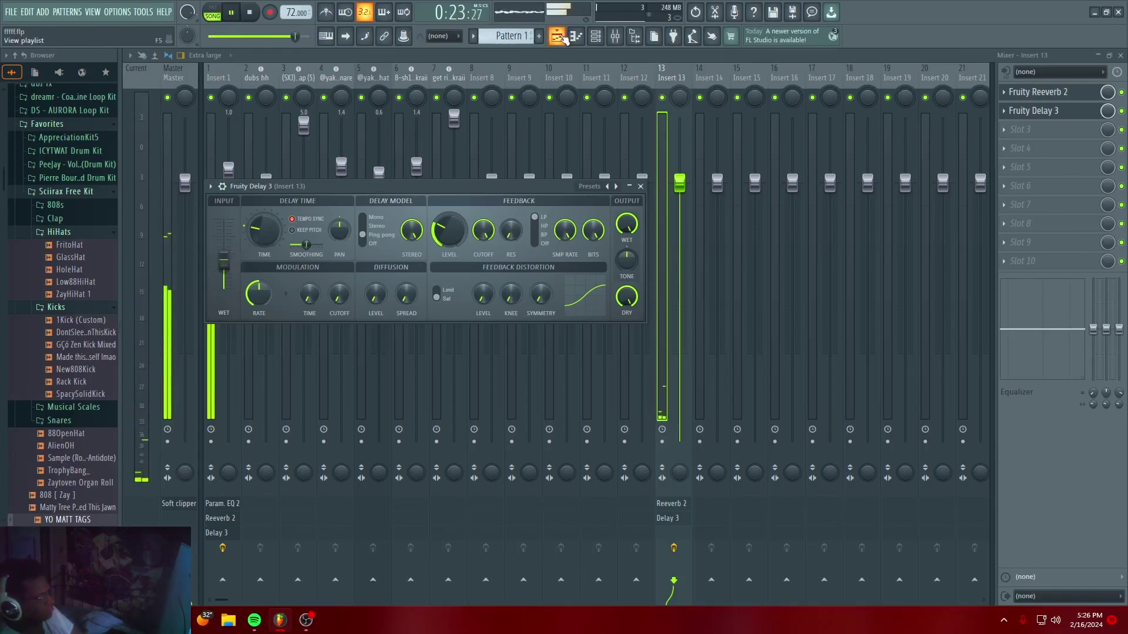
click(561, 37)
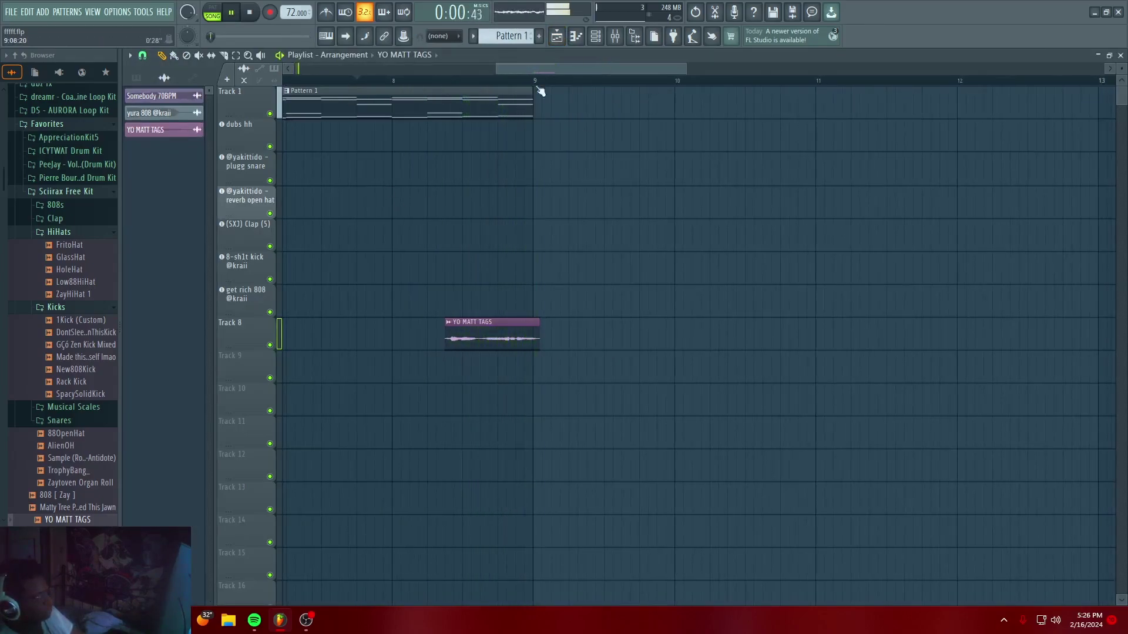
Duplicate the Pattern 1 clip at bar 9 on Track 1 and shorten the copy to end at bar 13
key(space)
scroll(453, 81, down, 5)
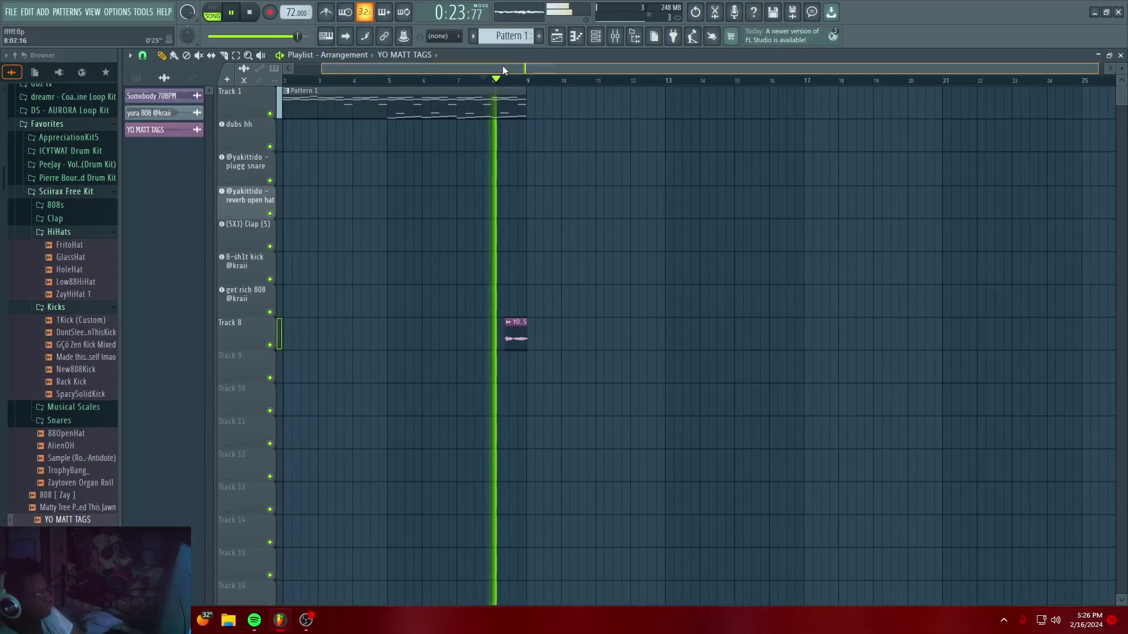
drag(508, 70, 458, 71)
key(space)
key(ctrl+b)
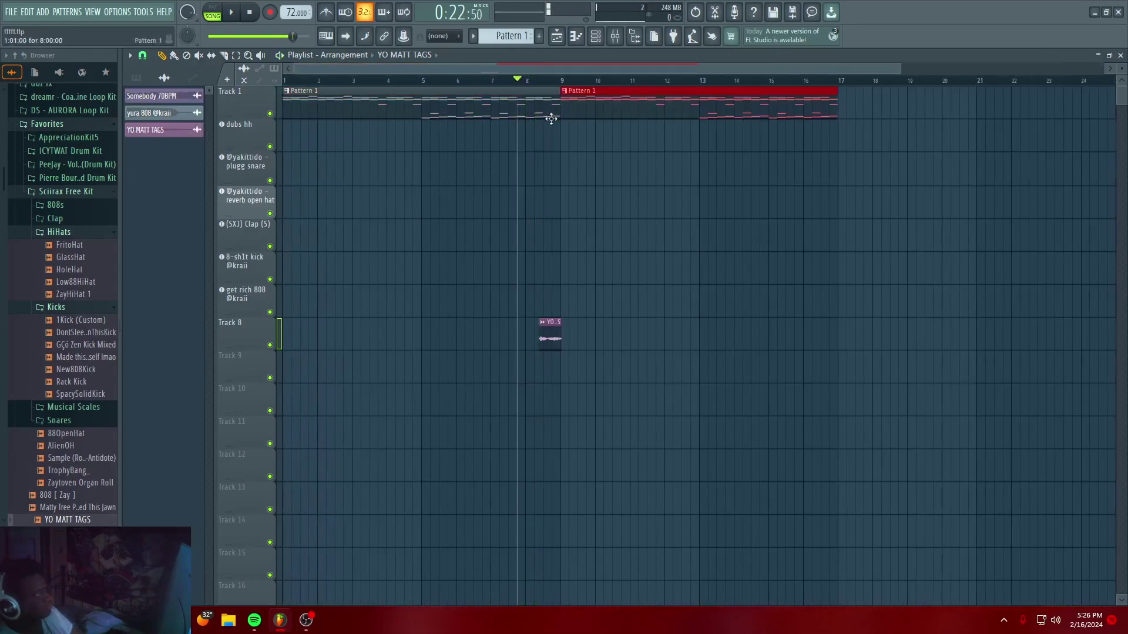
drag(833, 112, 695, 114)
click(685, 148)
right_click(685, 148)
click(141, 79)
key(space)
key(space)
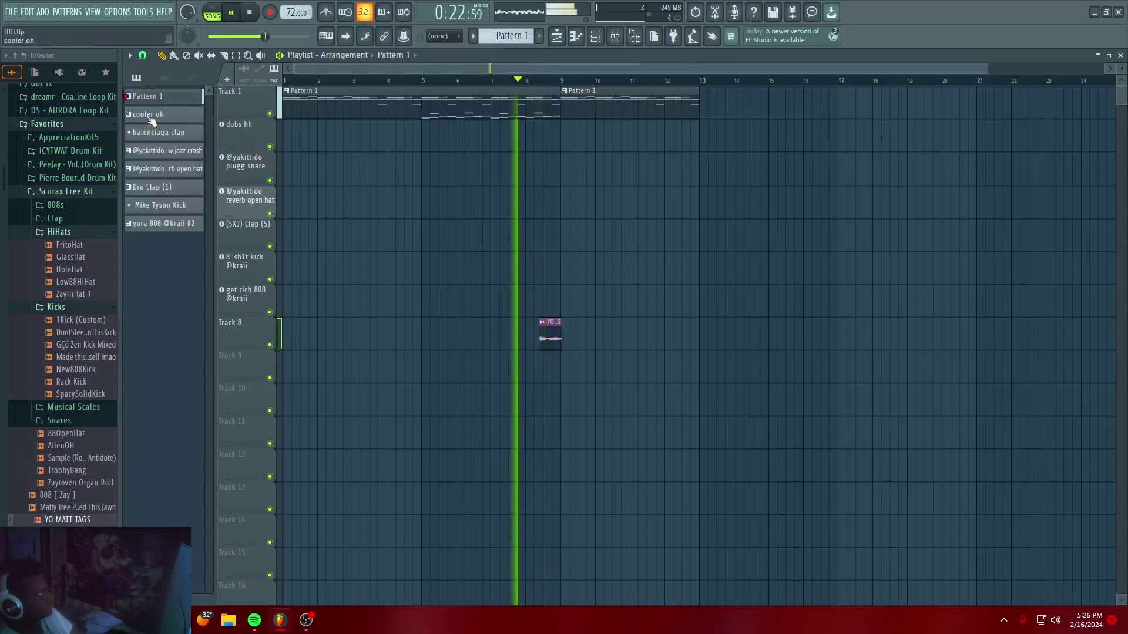
click(196, 224)
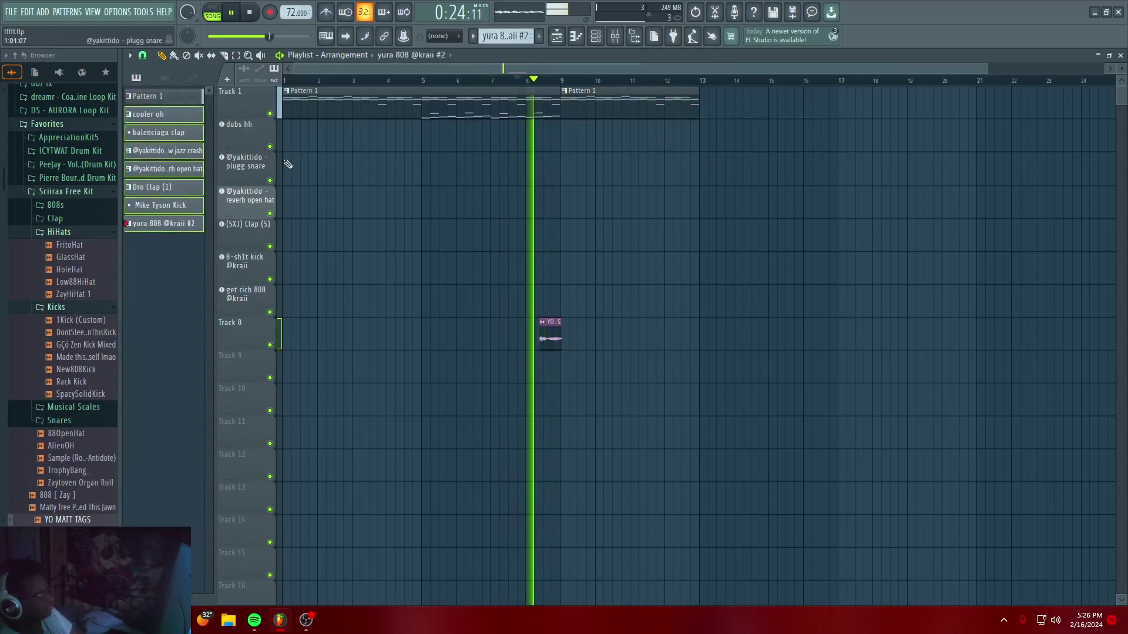
drag(183, 116, 565, 141)
click(804, 209)
right_click(804, 207)
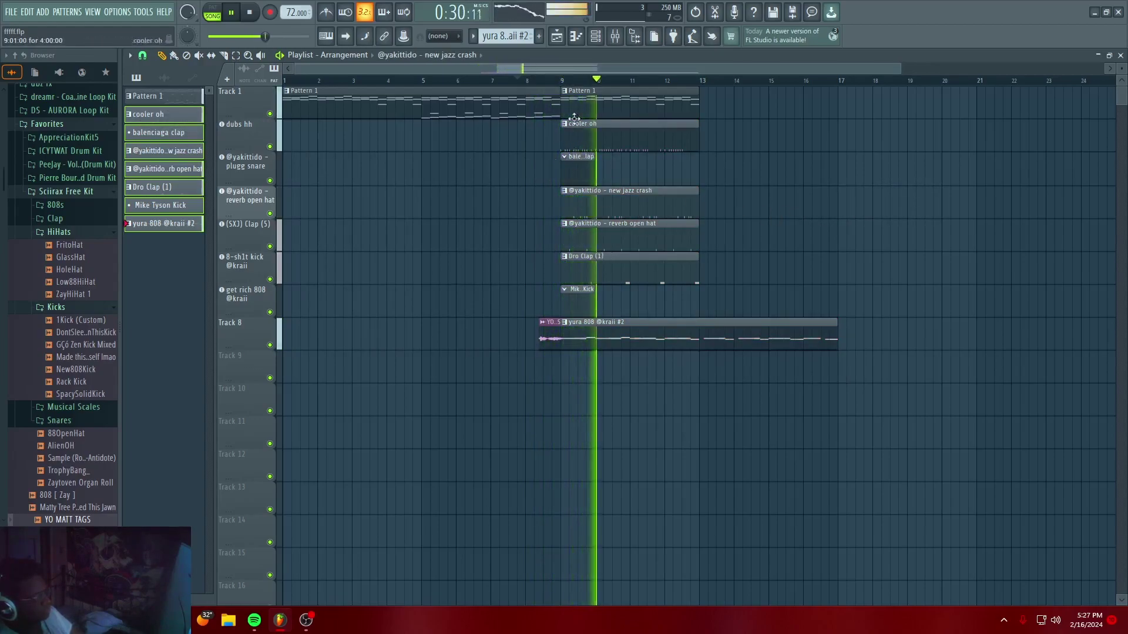
Delete the empty balenciaga clap and Mike Tyson Kick clips at bar 9
ctrl+scroll(589, 97, up, 3)
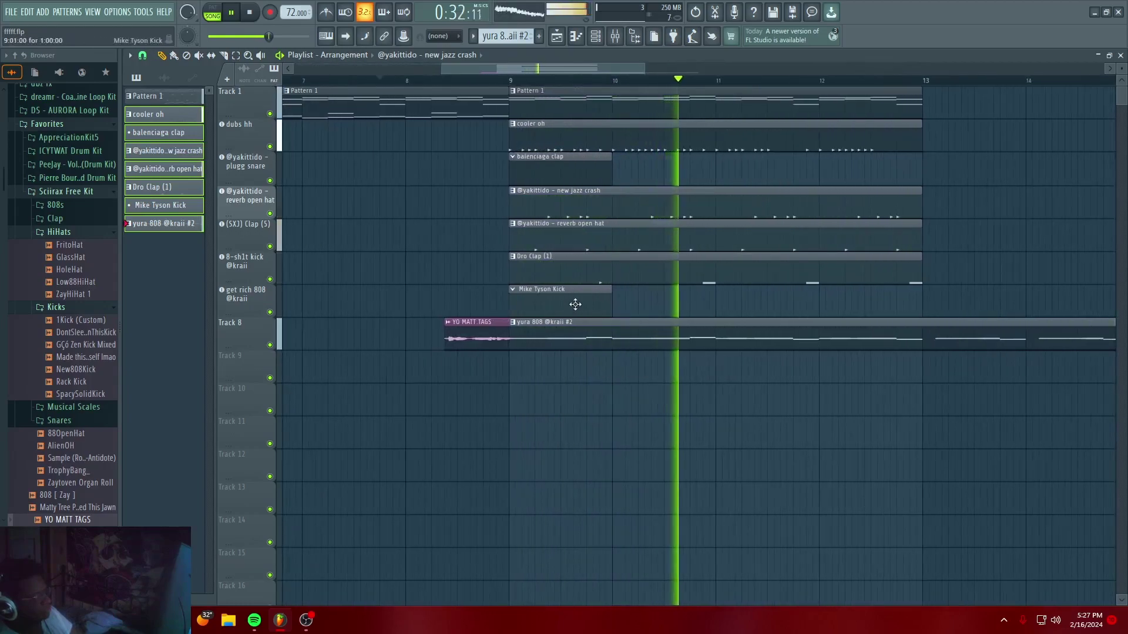
right_click(567, 178)
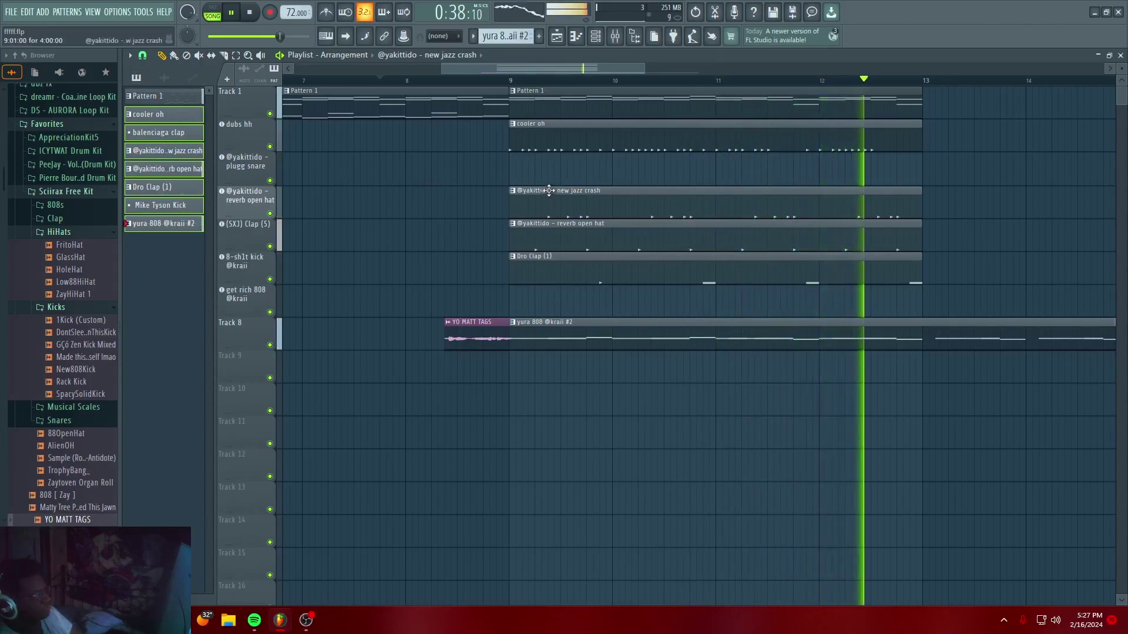
click(506, 36)
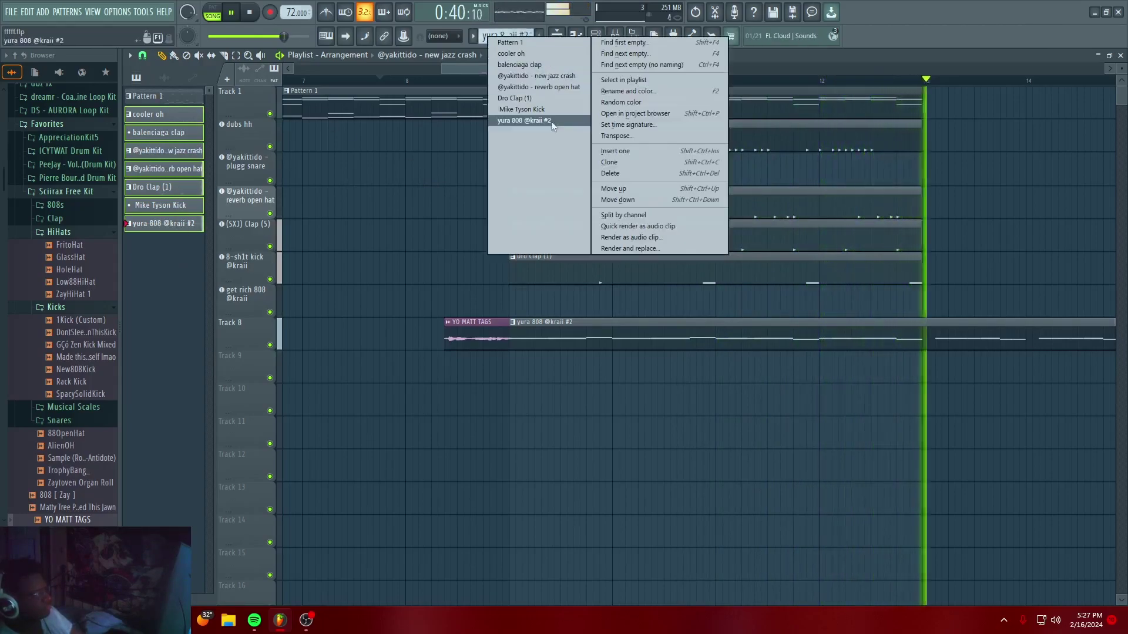
click(622, 215)
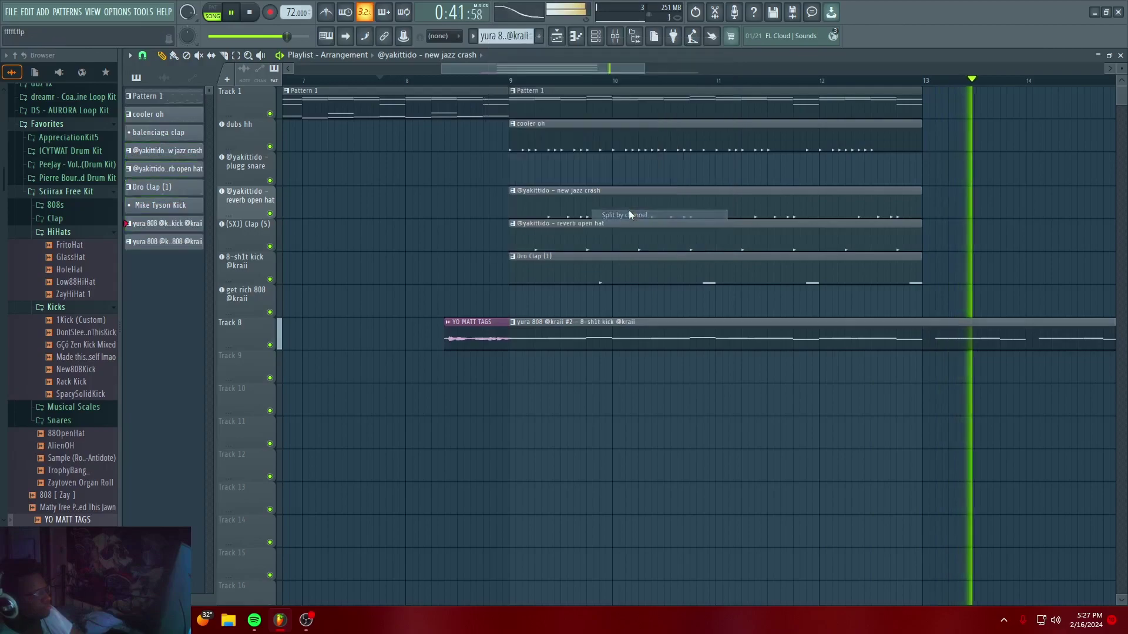
click(179, 242)
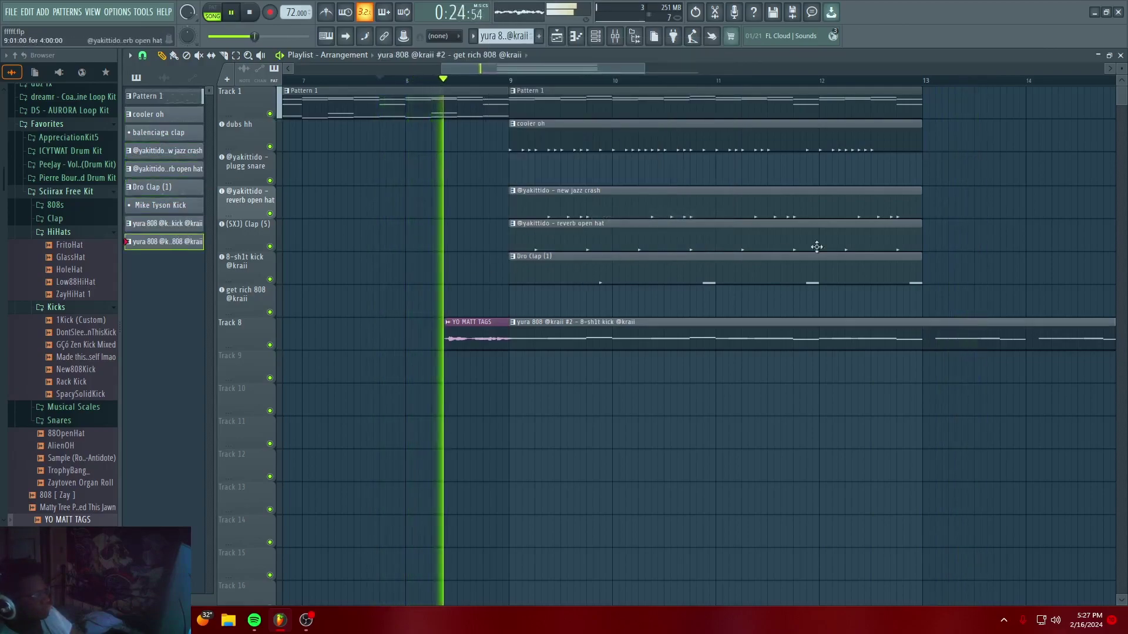
scroll(810, 80, down, 3)
right_click(822, 332)
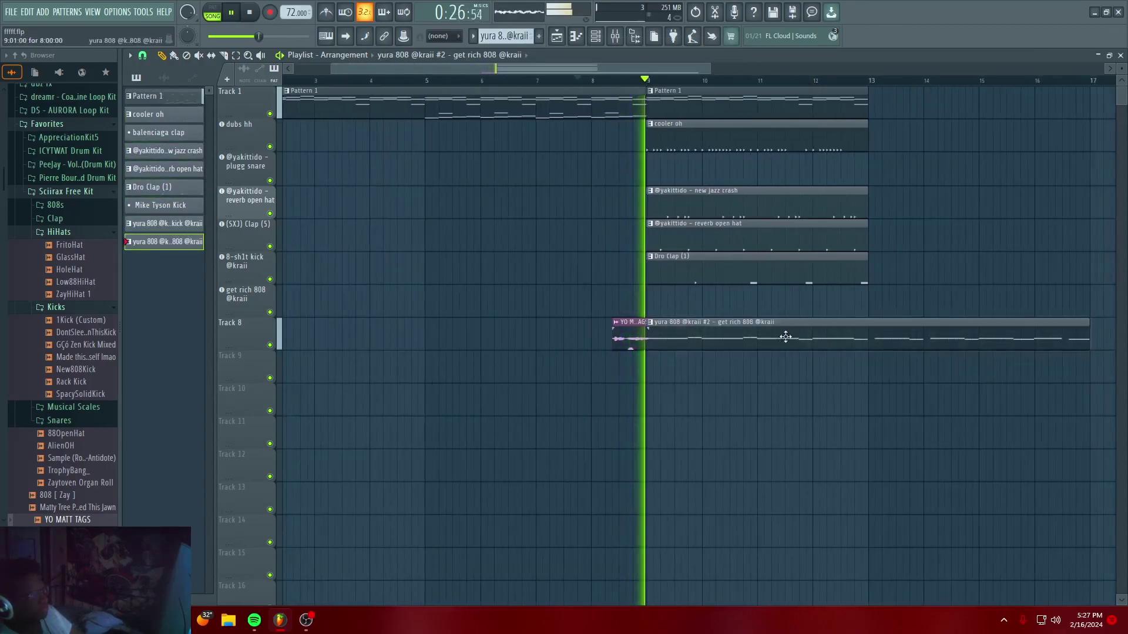
right_click(788, 337)
drag(167, 223, 649, 296)
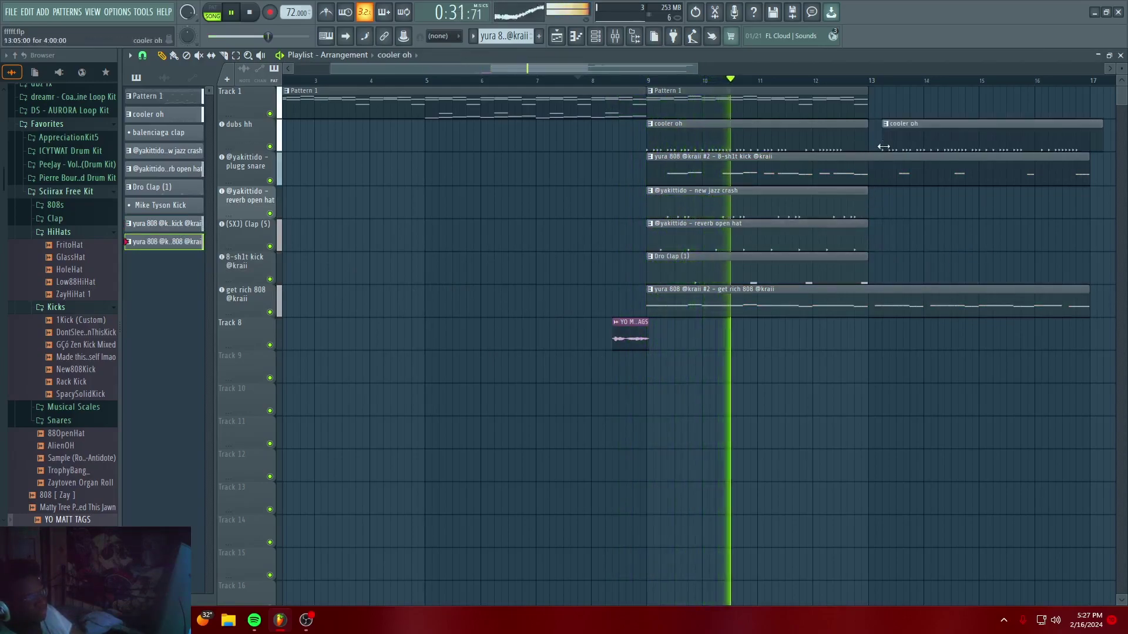
Duplicate the cooler oh, new jazz crash, reverb open hat, Dro Clap (1) and Pattern 1 clips from bar 9 to bar 13
click(730, 223)
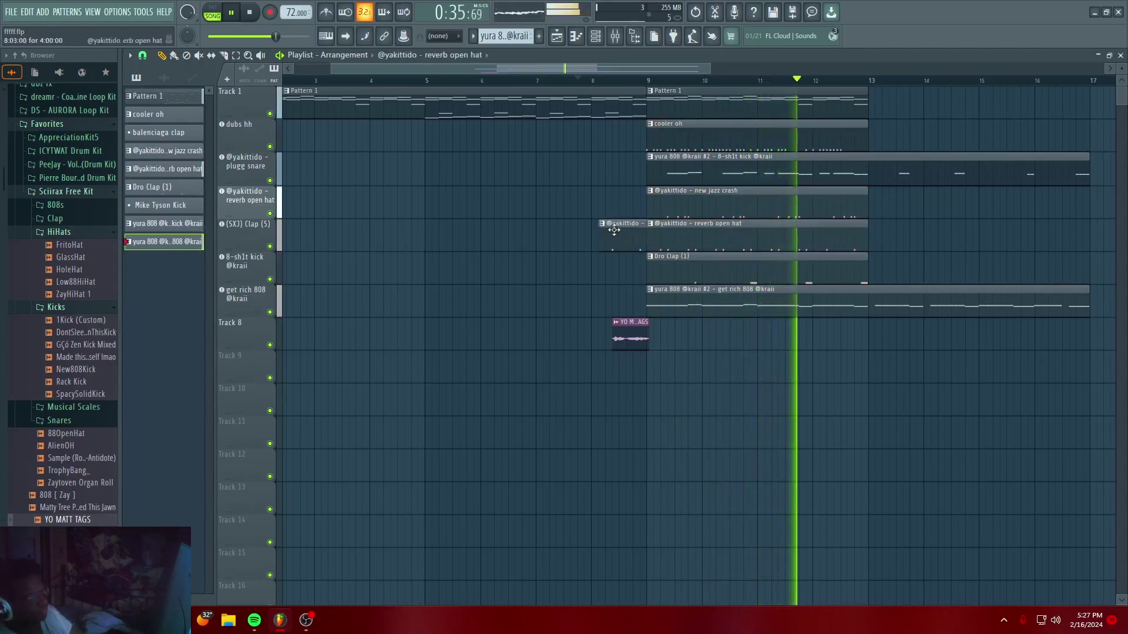
drag(719, 205, 755, 265)
key(ctrl+b)
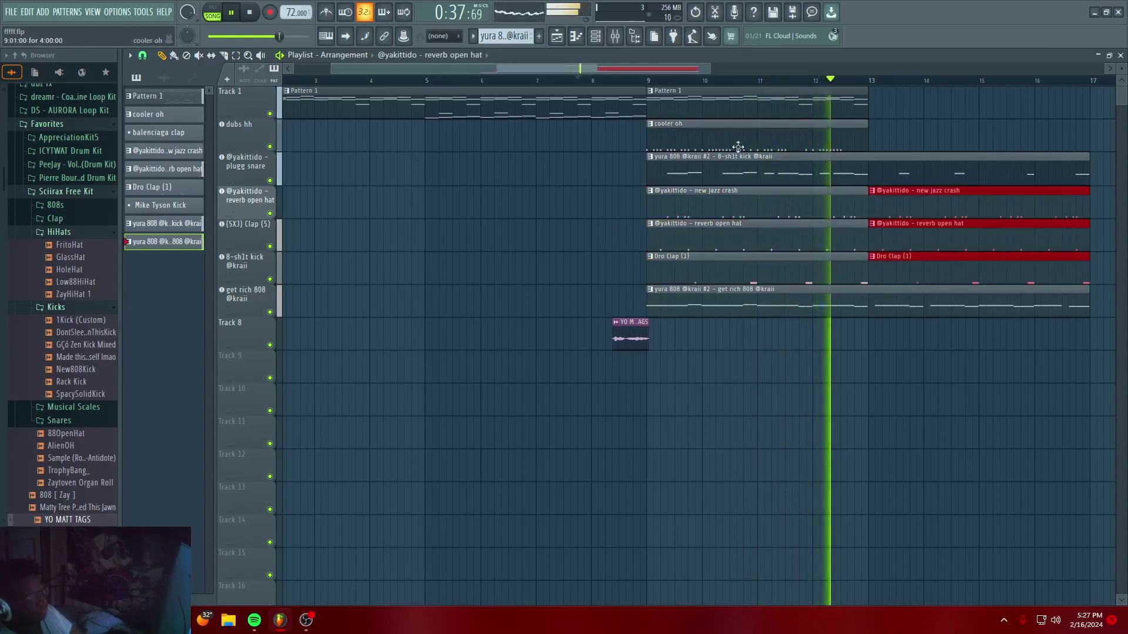
key(ctrl+b)
click(756, 101)
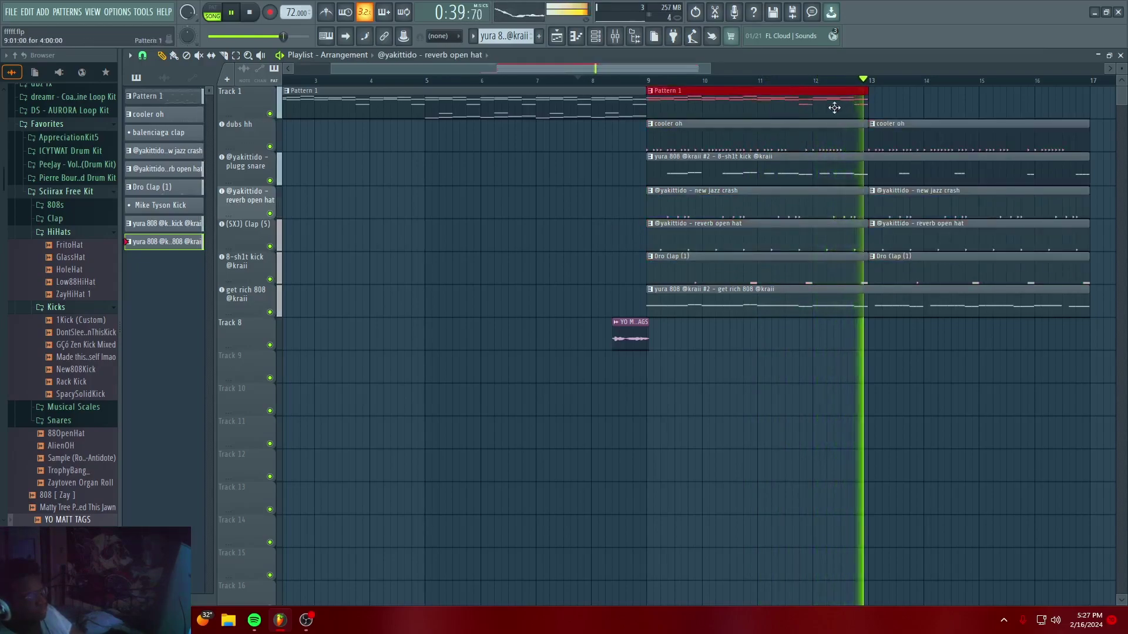
key(ctrl+b)
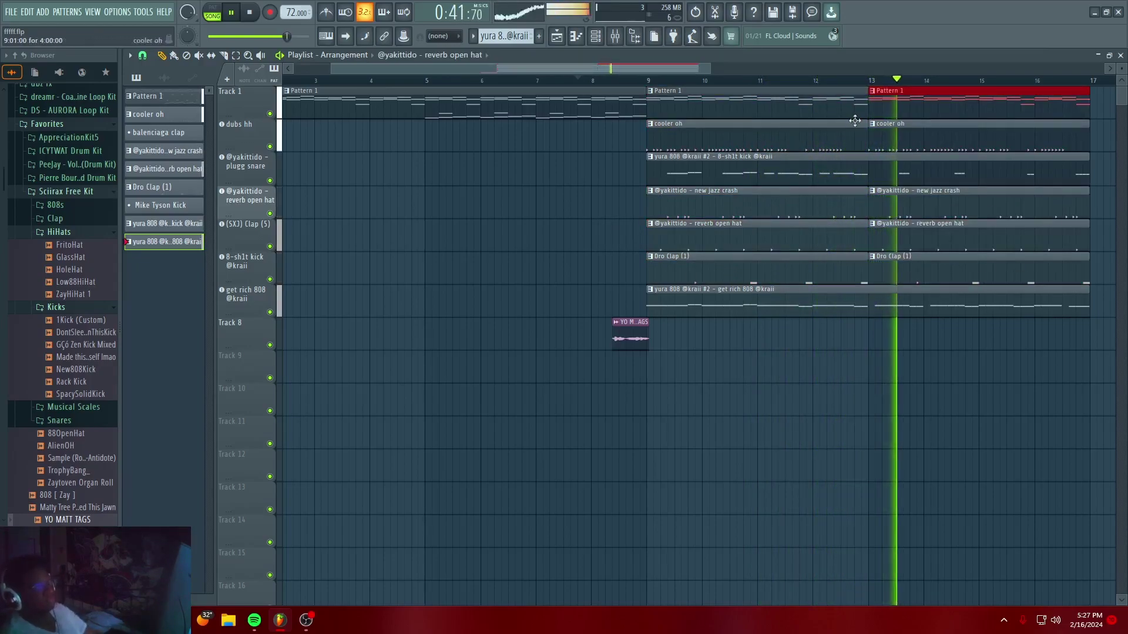
Shorten the get rich 808 clip to end at bar 13 and duplicate it directly behind itself
scroll(859, 81, up, 2)
drag(653, 69, 708, 70)
scroll(692, 72, right, 3)
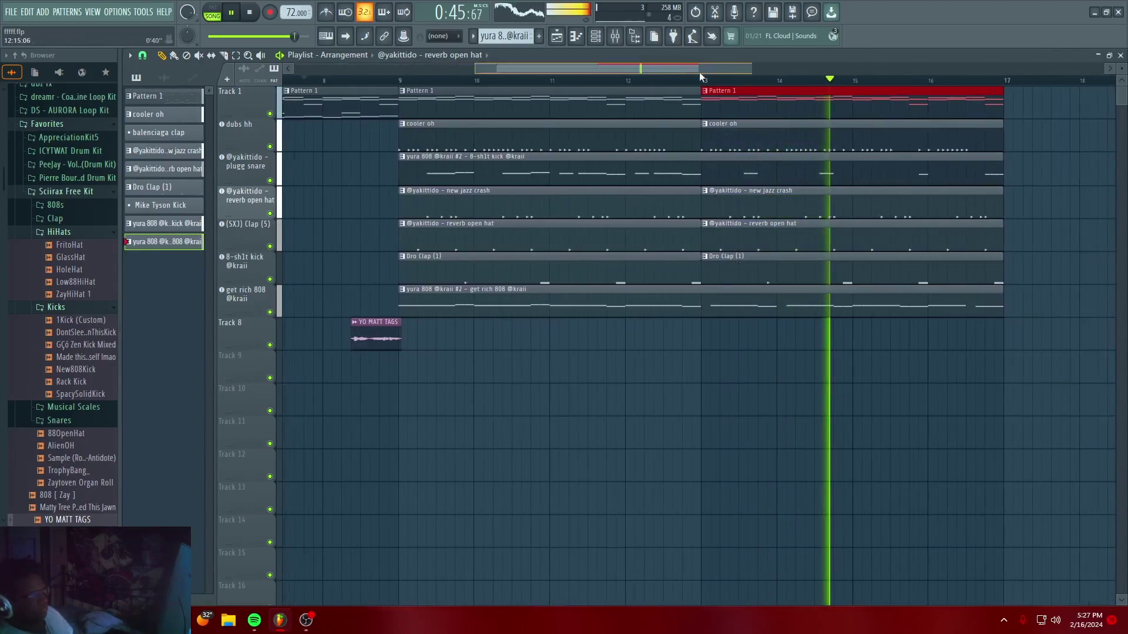
scroll(717, 84, down, 2)
drag(817, 310, 627, 310)
key(ctrl+b)
Shorten the 8-sh1t kick clip to end at bar 13 and place a duplicate of it at bar 13
drag(821, 183, 640, 192)
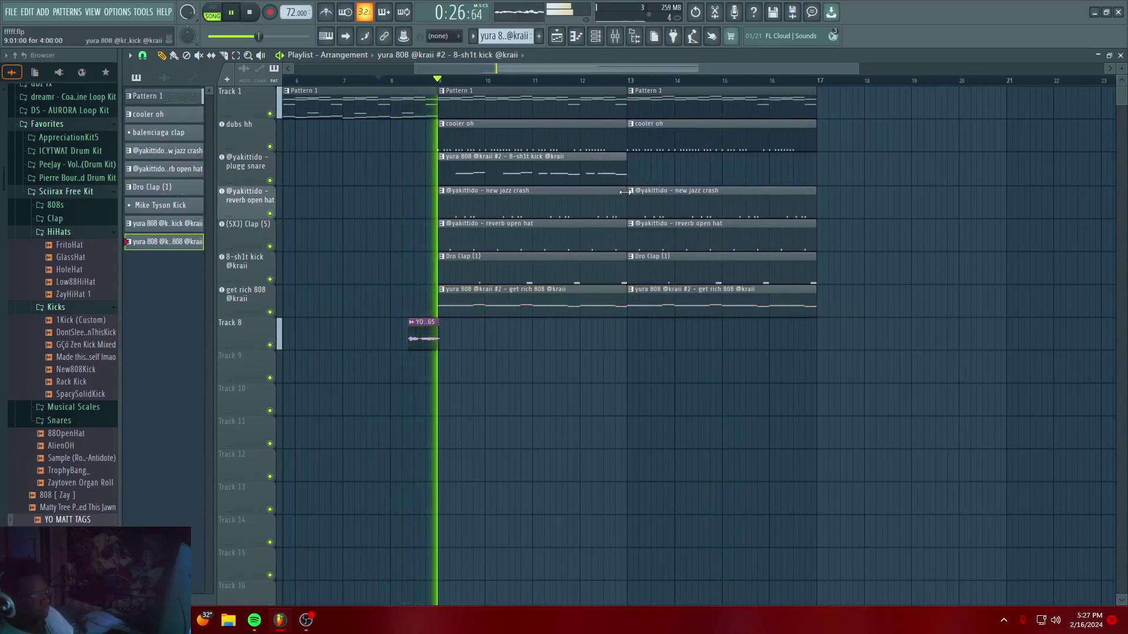
ctrl+click(538, 171)
key(ctrl+b)
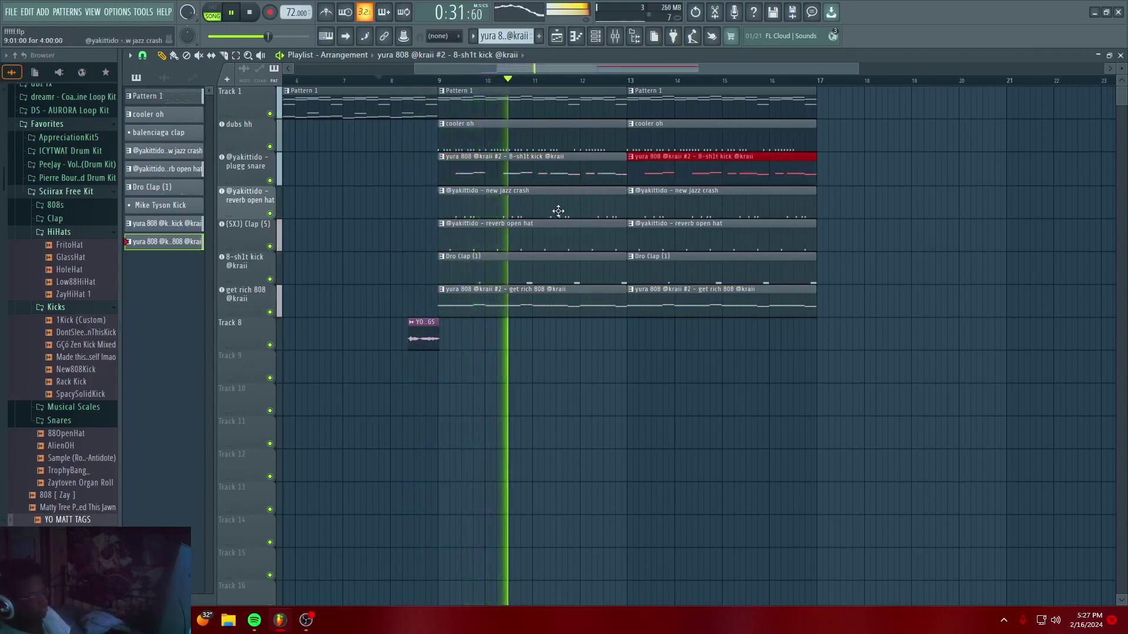
right_click(634, 168)
ctrl+click(534, 174)
key(ctrl+b)
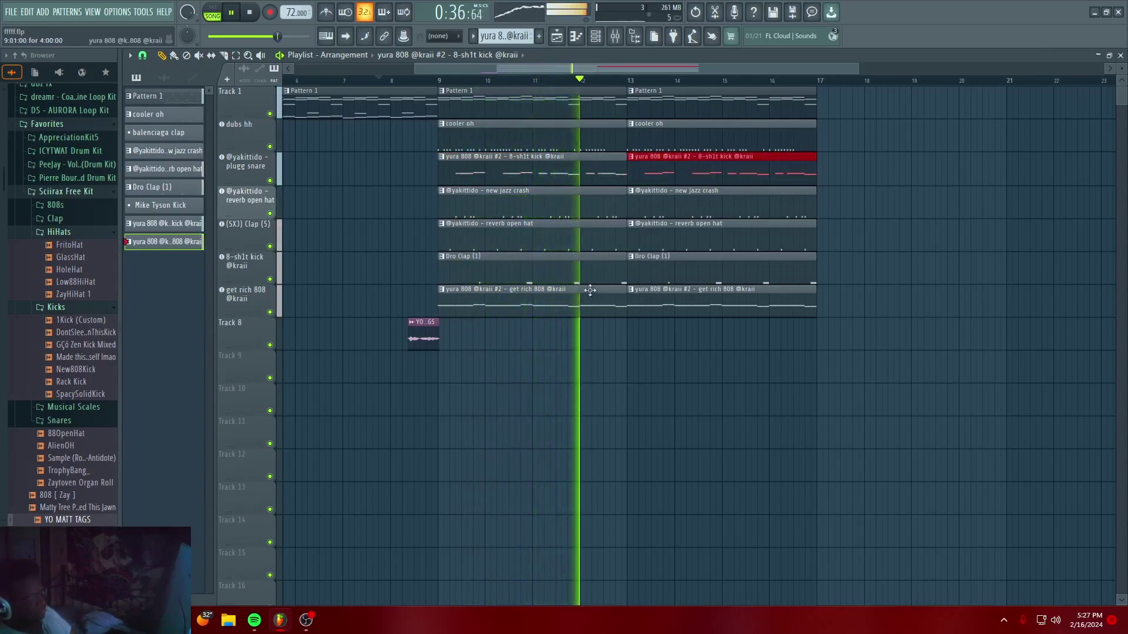
Trim the beginning of the second get rich 808 clip so it starts at 13:07:00
right_click(633, 307)
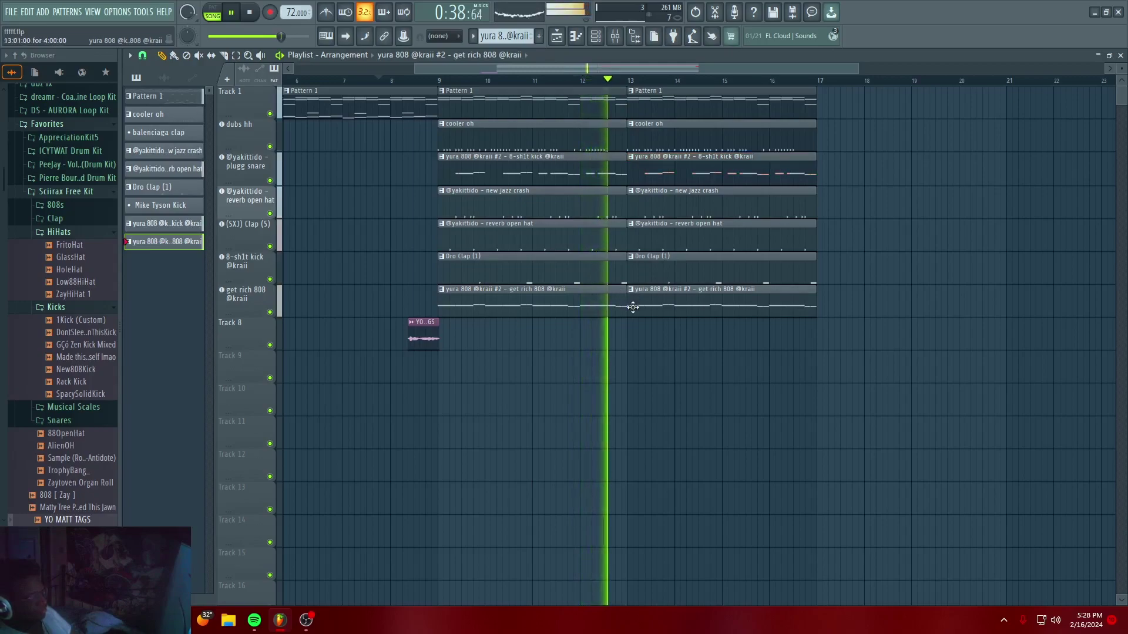
drag(632, 301, 638, 297)
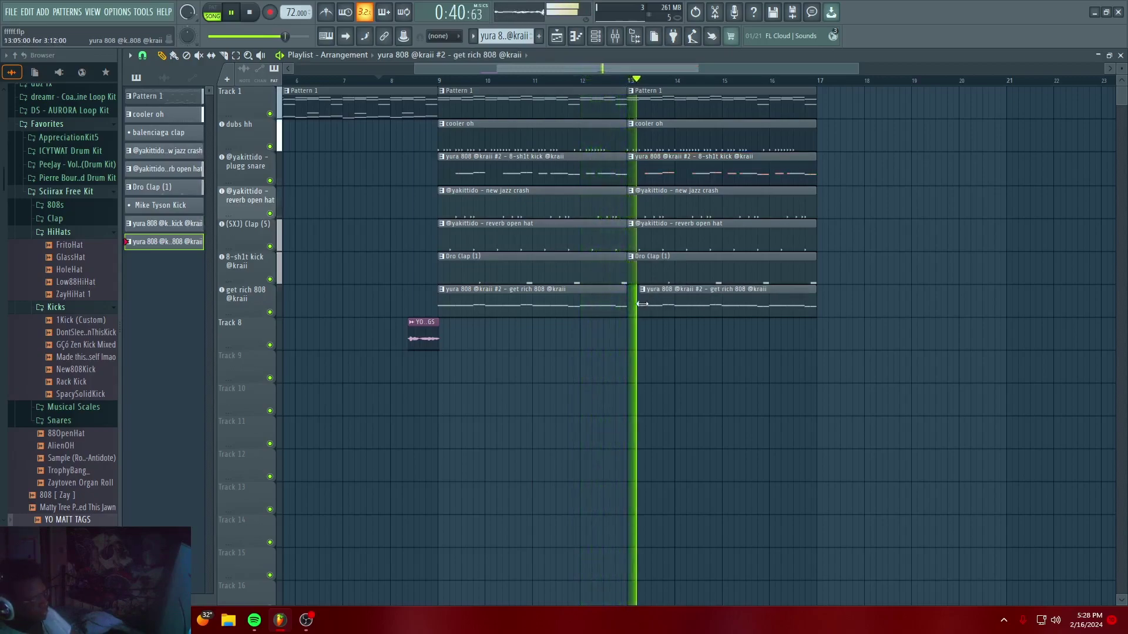
key(space)
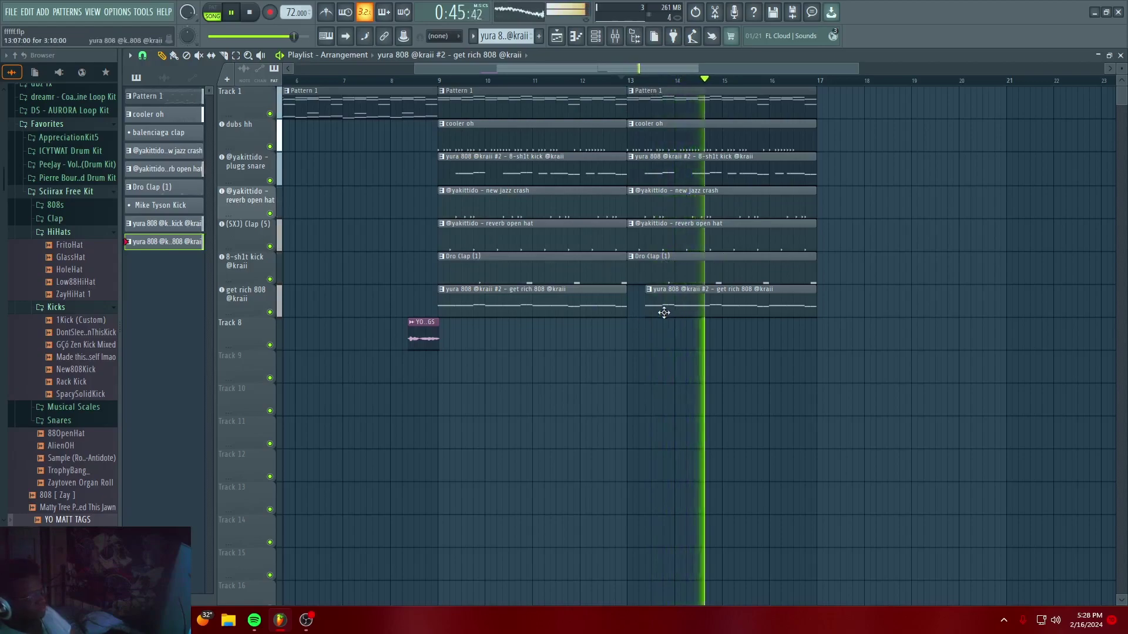
Play the arrangement from just before bar 9 and again from bar 13 to check the 808 gap
click(427, 80)
key(space)
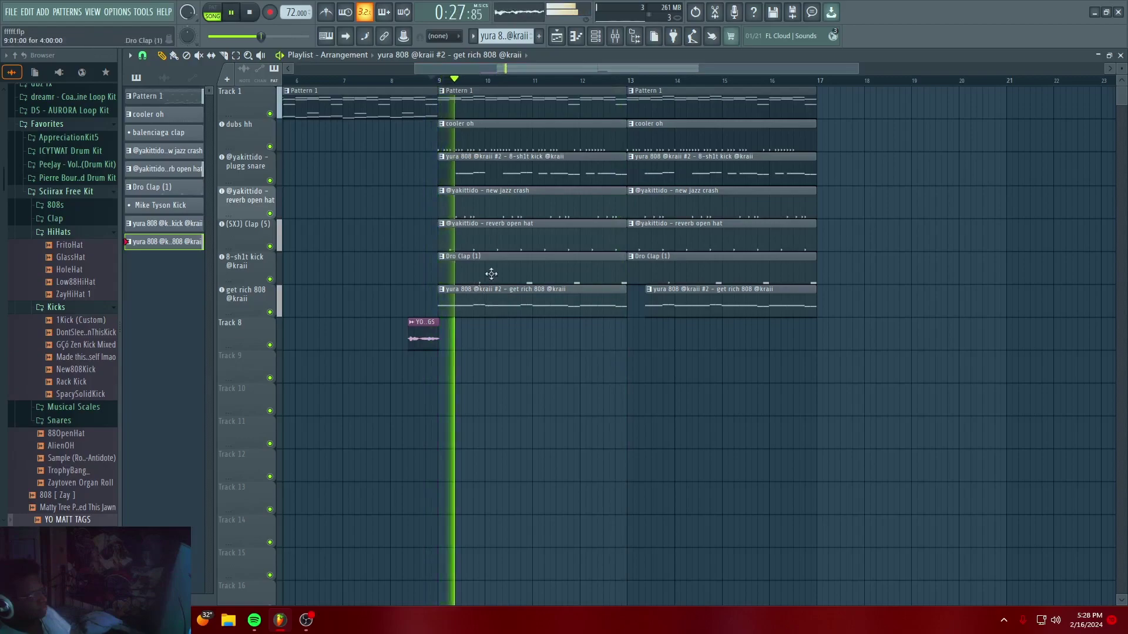
click(634, 80)
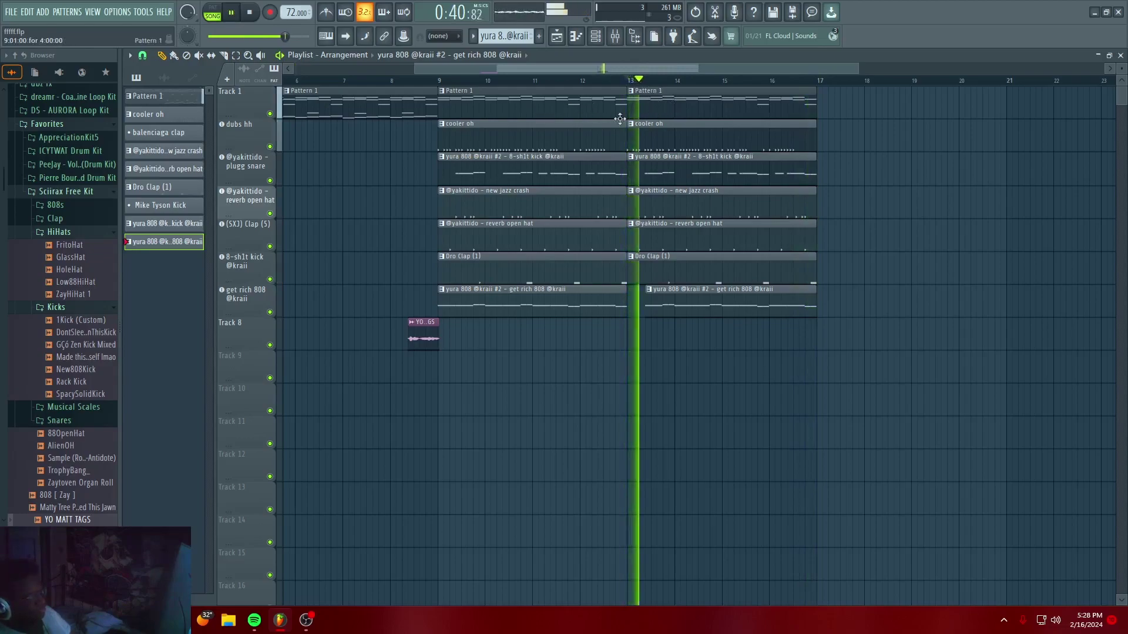
scroll(508, 74, right, 3)
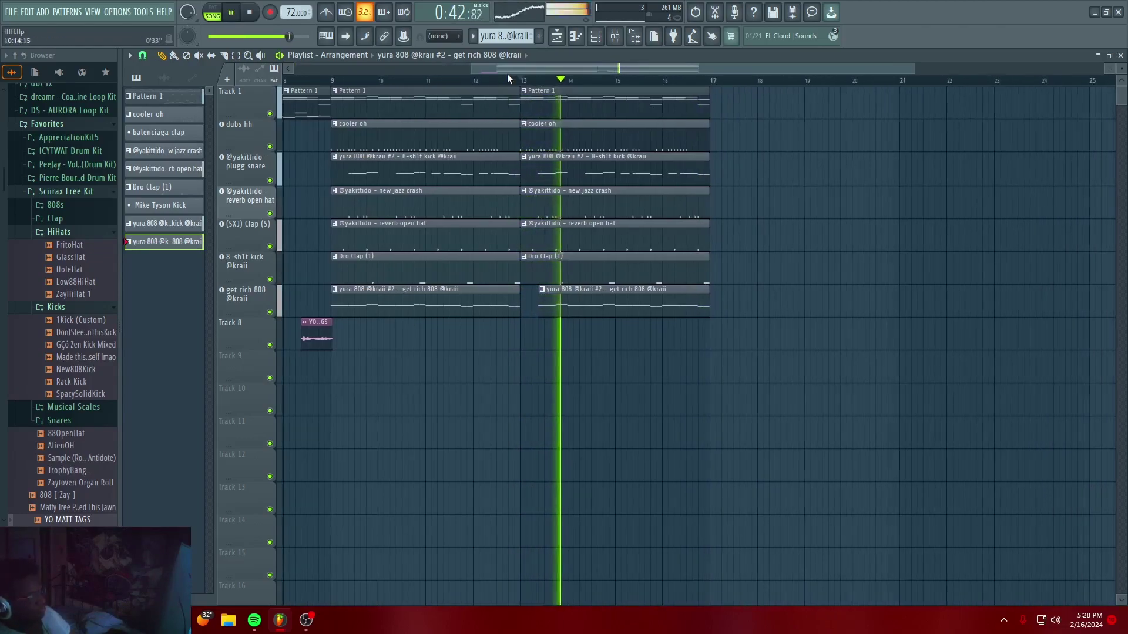
ctrl+click(609, 102)
key(ctrl+b)
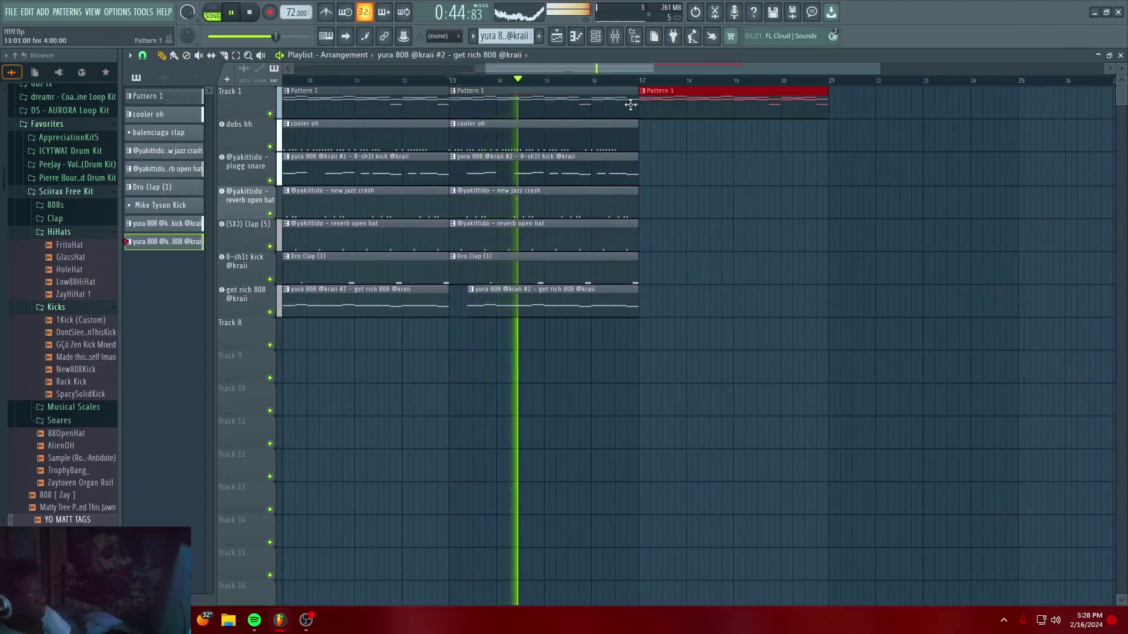
right_click(725, 110)
Extend the last Pattern 1, get rich 808 and 8-sh1t kick clips to end at bar 21
drag(634, 107, 829, 105)
drag(638, 304, 829, 304)
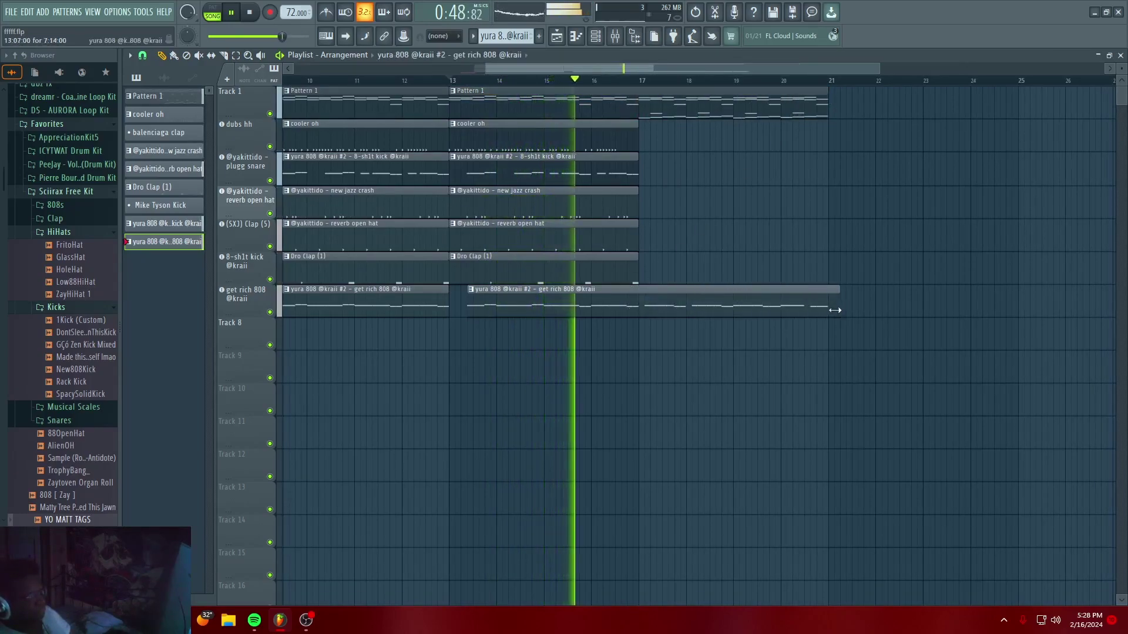
drag(639, 173, 833, 168)
Duplicate the cooler oh, new jazz crash, reverb open hat and Dro Clap (1) clips from bar 13 to bar 17
ctrl+shift+click(584, 139)
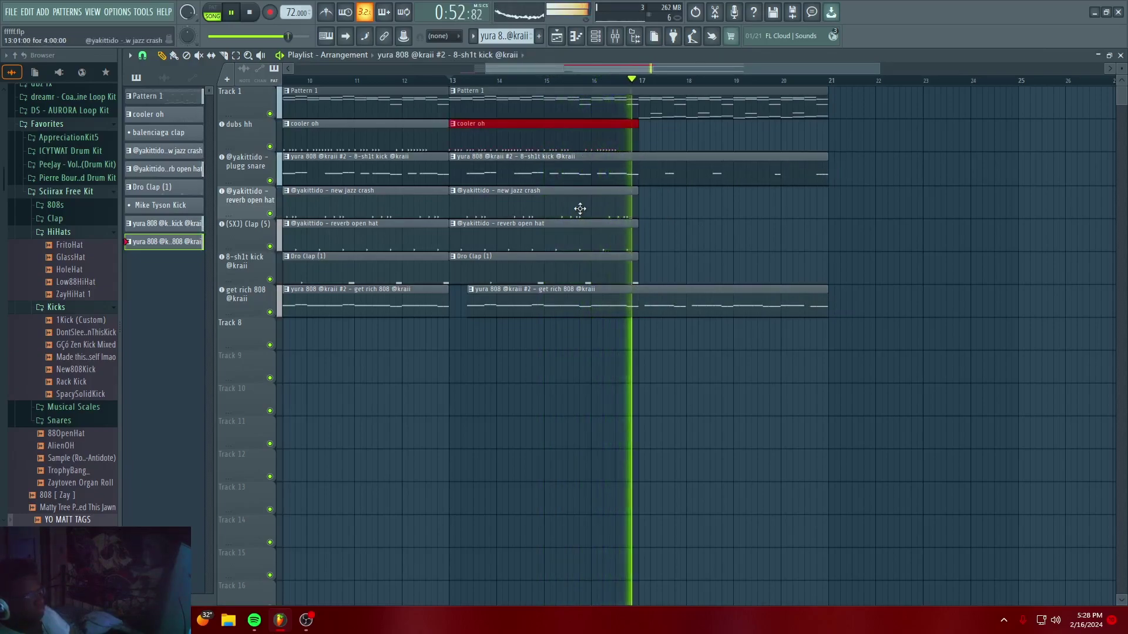
key(ctrl+b)
ctrl+click(605, 204)
ctrl+click(589, 231)
drag(630, 282, 534, 185)
key(ctrl+b)
click(914, 139)
right_click(914, 139)
scroll(710, 94, down, 2)
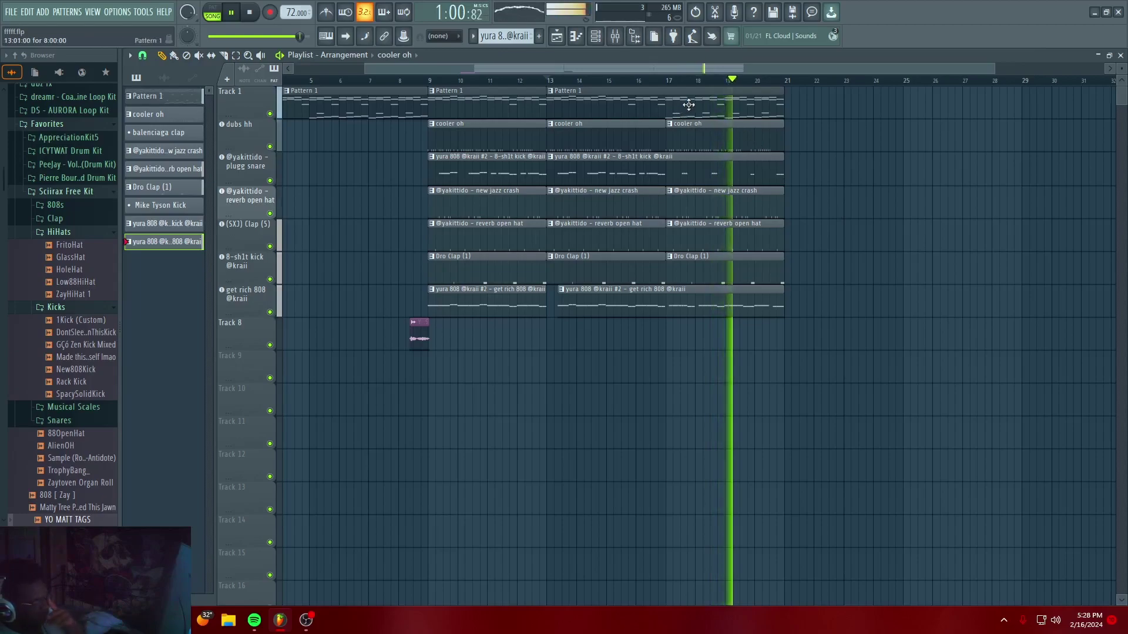
Delete the cooler oh, new jazz crash, reverb open hat and Dro Clap (1) clips at bar 17
right_click(715, 141)
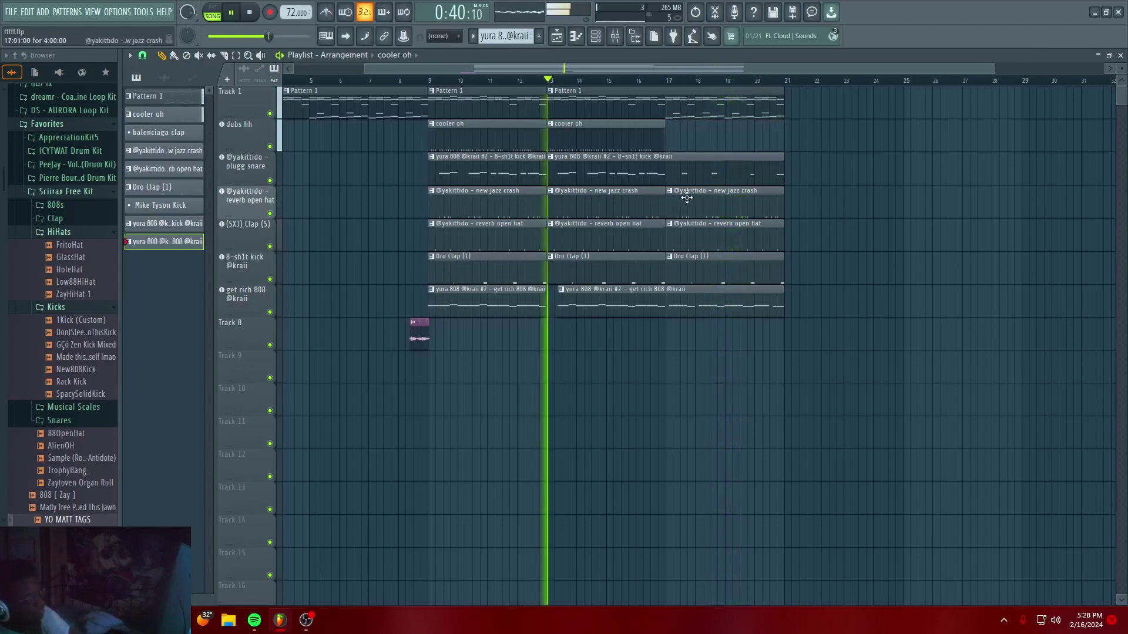
right_click(712, 208)
click(659, 81)
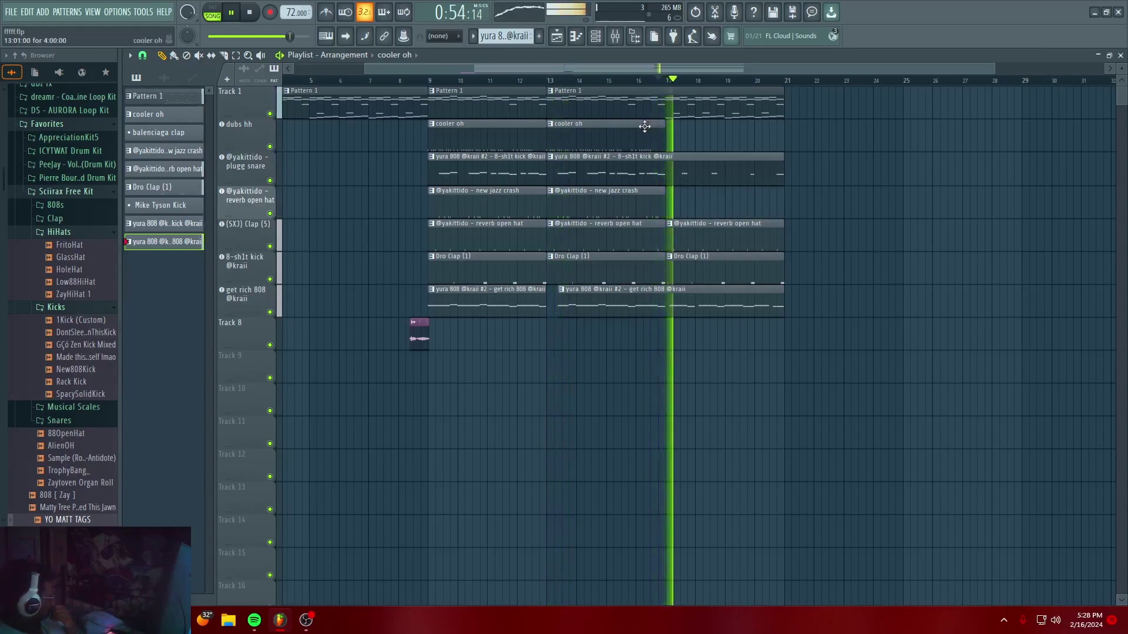
right_click(699, 240)
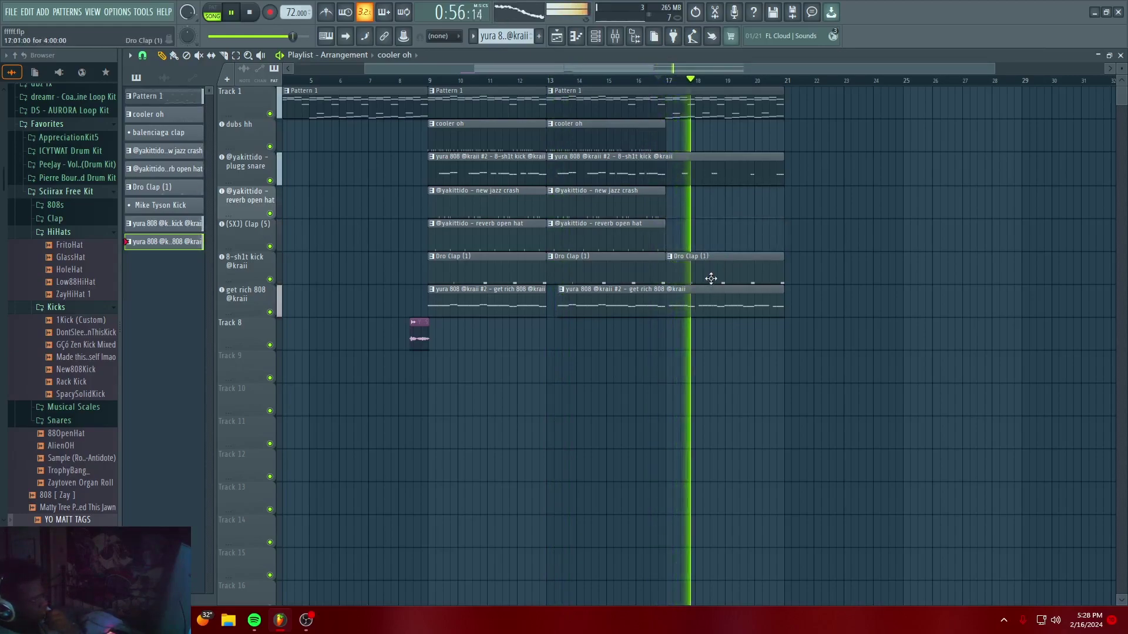
right_click(713, 268)
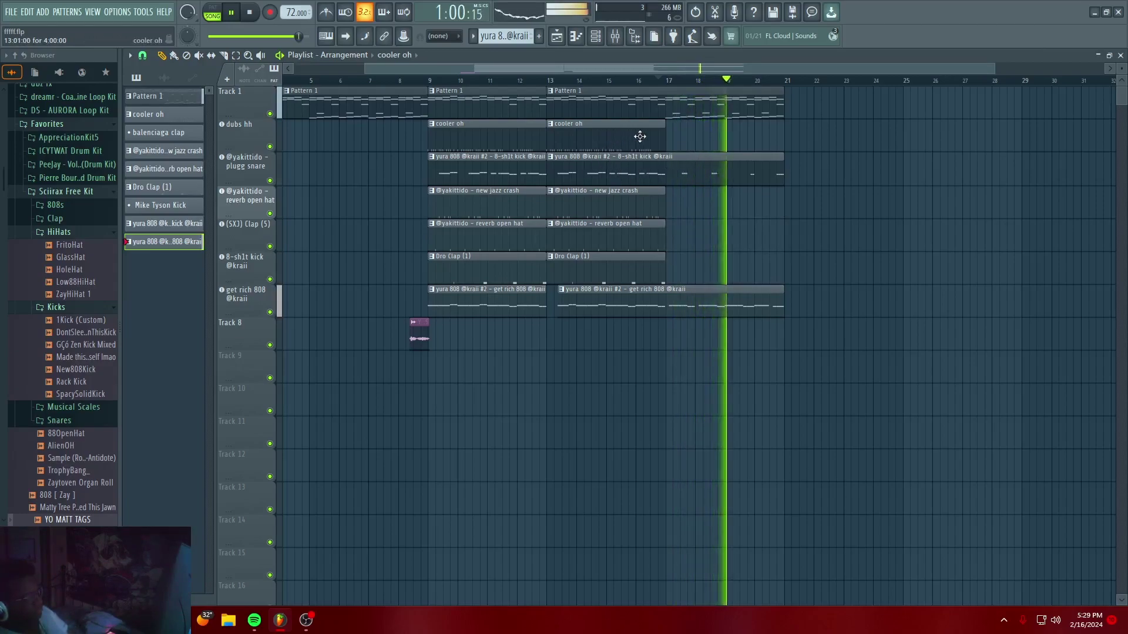
Copy the new jazz crash, reverb open hat, Dro Clap (1) and cooler oh clips from bar 13 to bar 21
drag(611, 189, 627, 267)
key(ctrl+b)
drag(721, 238, 841, 199)
click(854, 174)
right_click(854, 173)
ctrl+click(647, 141)
key(ctrl+b)
drag(718, 140, 838, 134)
key(space)
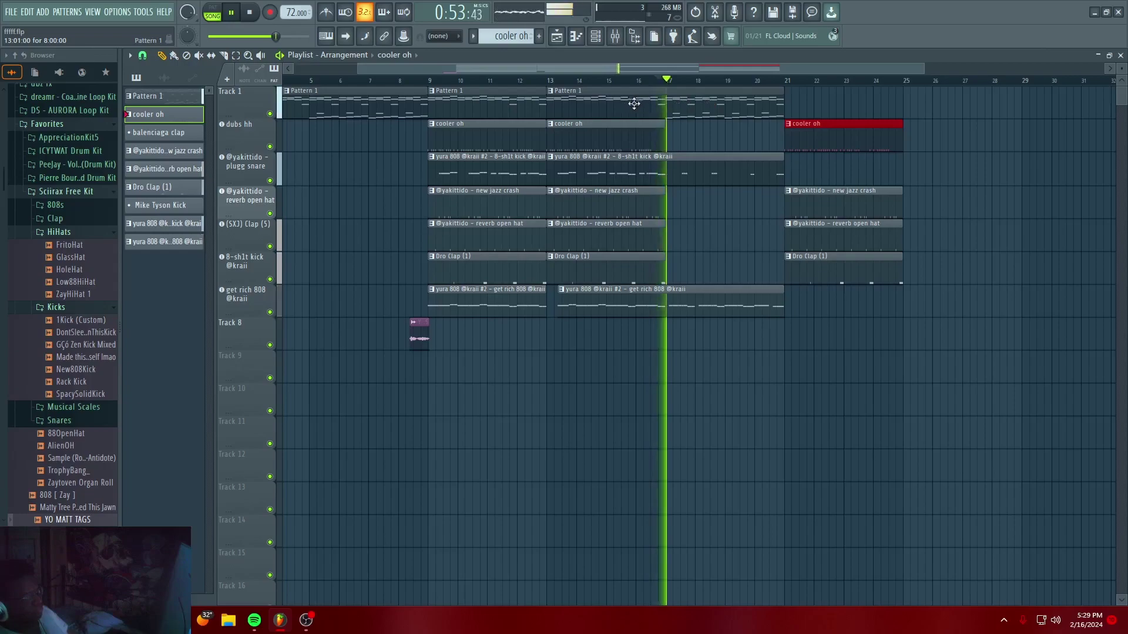
Fill bars 21 to 29 with two Pattern 1 clips and duplicate the second 8-sh1t kick clip to bar 21
click(629, 103)
drag(629, 104, 873, 103)
drag(787, 111, 817, 106)
click(1006, 109)
key(ctrl+z)
key(ctrl+b)
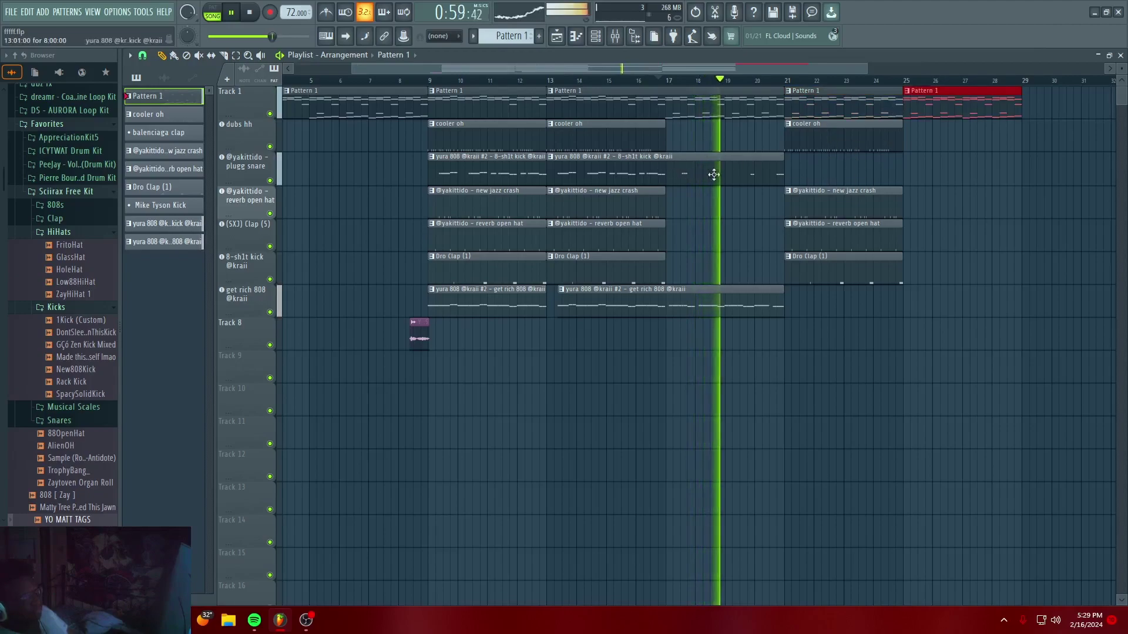
key(ctrl+b)
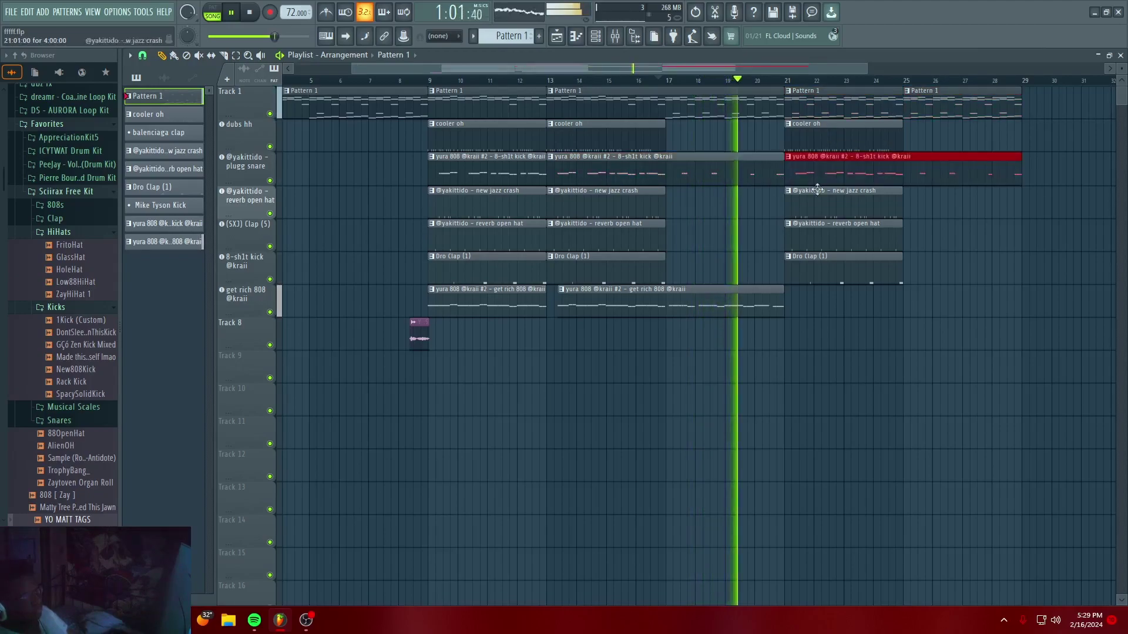
Duplicate the cooler oh, new jazz crash, reverb open hat and Dro Clap (1) clips to bar 25, and the get rich 808 clip to bar 21
drag(857, 213, 887, 280)
key(ctrl+b)
ctrl+click(851, 142)
key(ctrl+b)
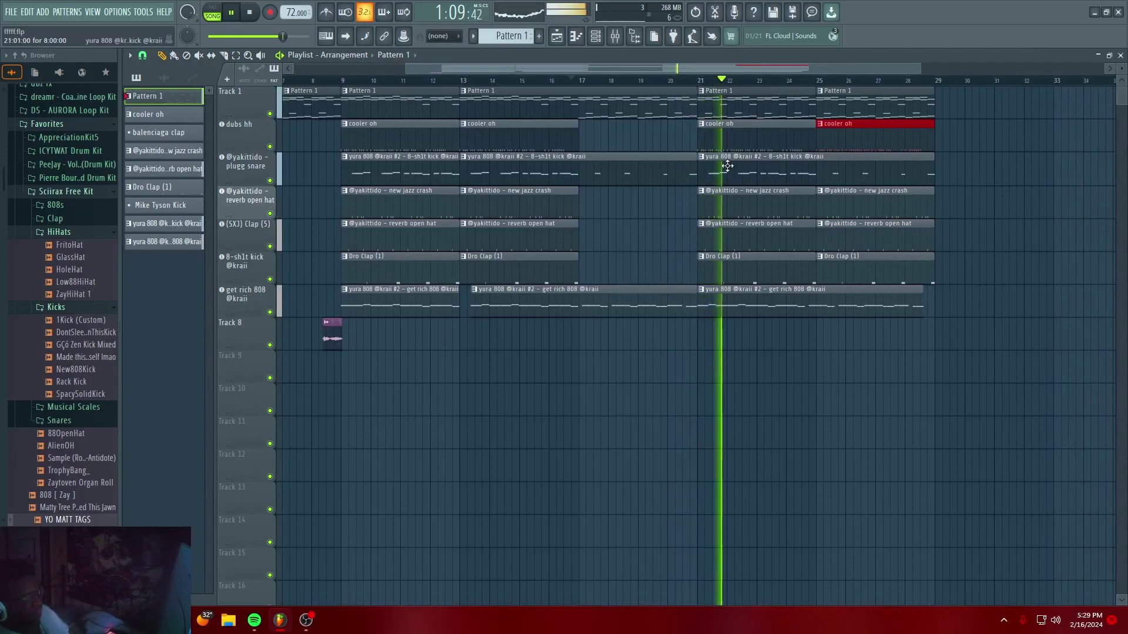
Try trimming the start and end of the get rich 808 clip at bar 21 during playback
click(726, 298)
key(space)
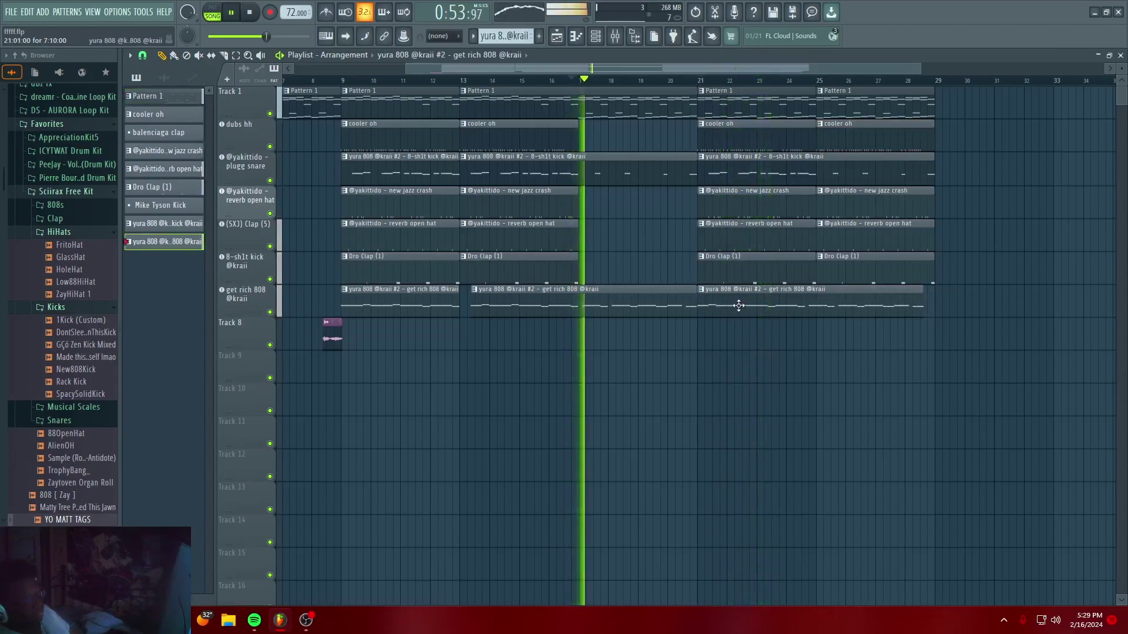
key(space)
key(space)
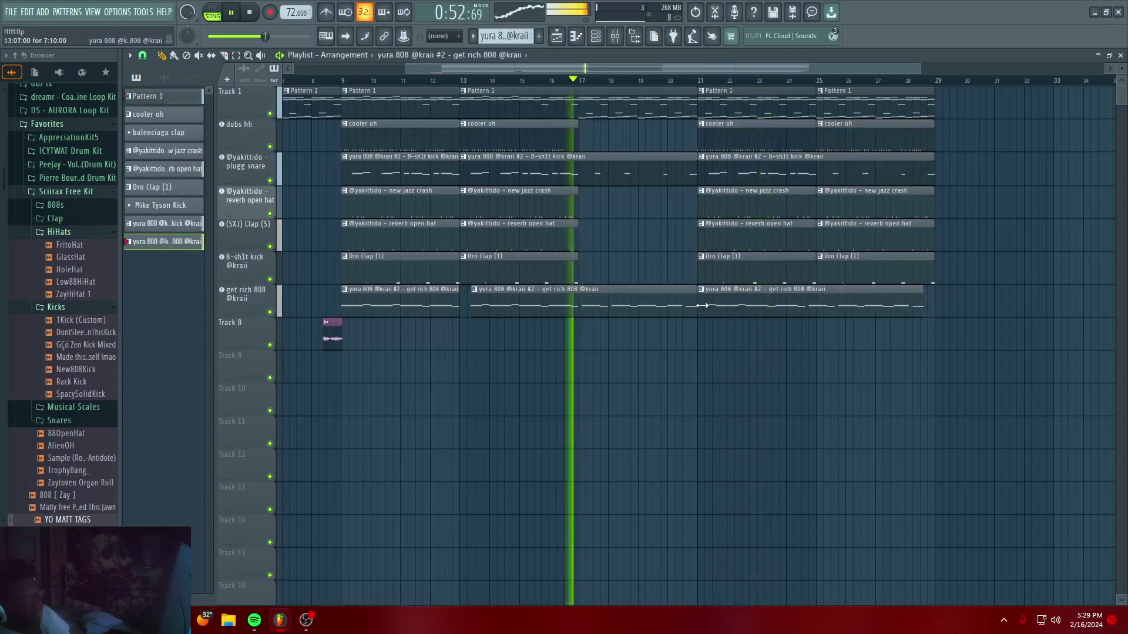
mouse_move(703, 306)
mouse_down()
mouse_move(818, 306)
mouse_move(696, 311)
mouse_up()
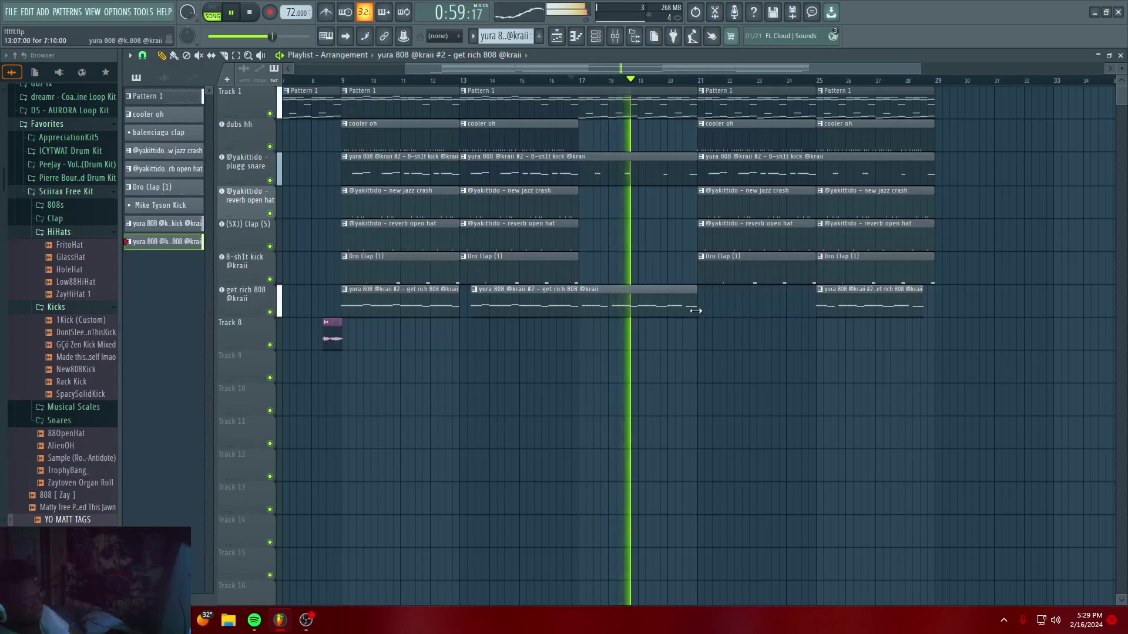
click(815, 308)
drag(823, 310, 703, 307)
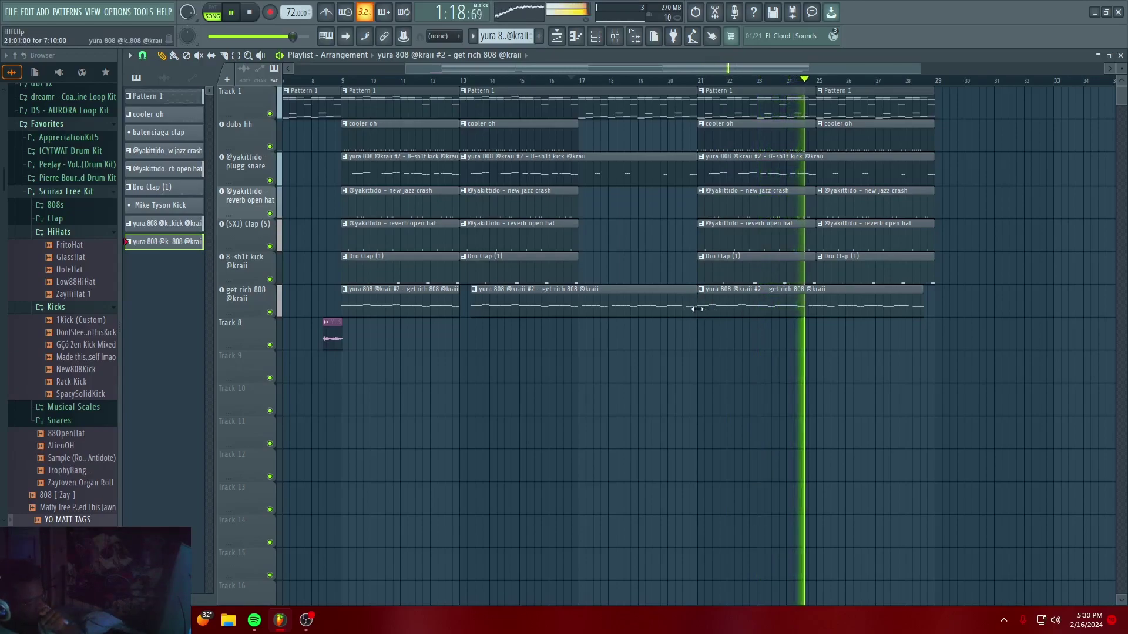
drag(698, 307, 751, 308)
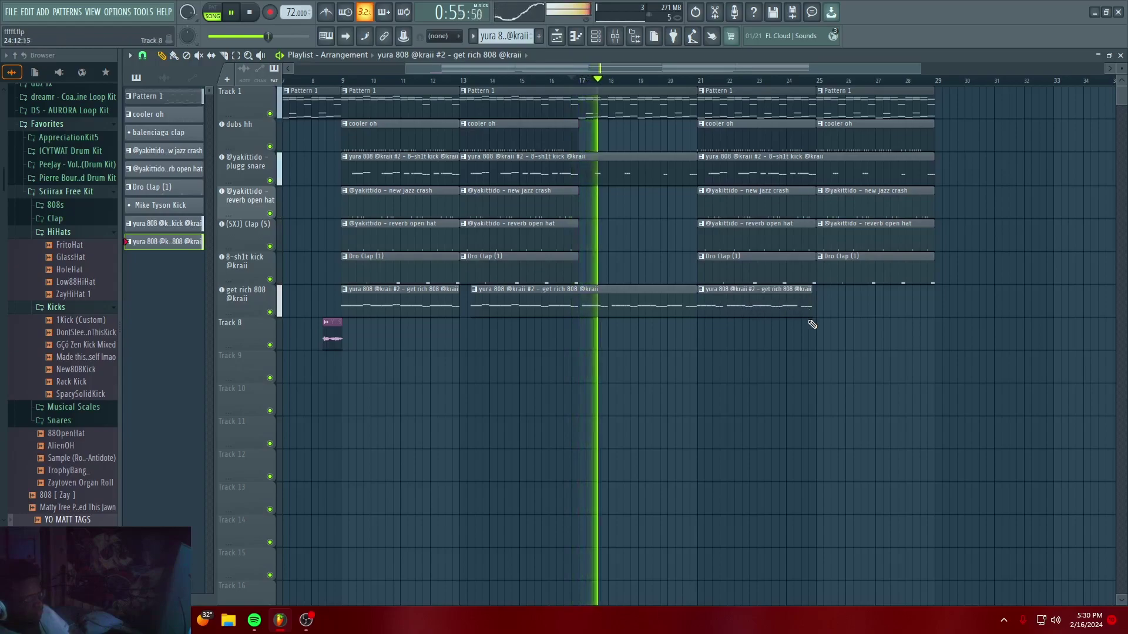
drag(778, 315, 702, 313)
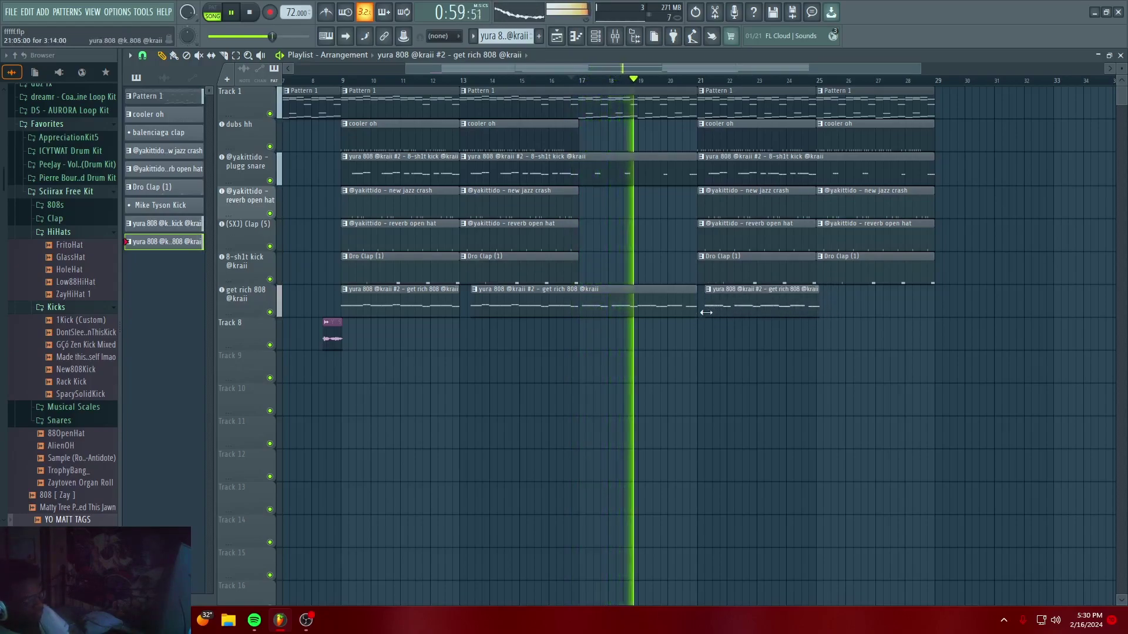
Delete the get rich 808 clip at bar 21 and place a full eight-bar one just after bar 21
right_click(715, 307)
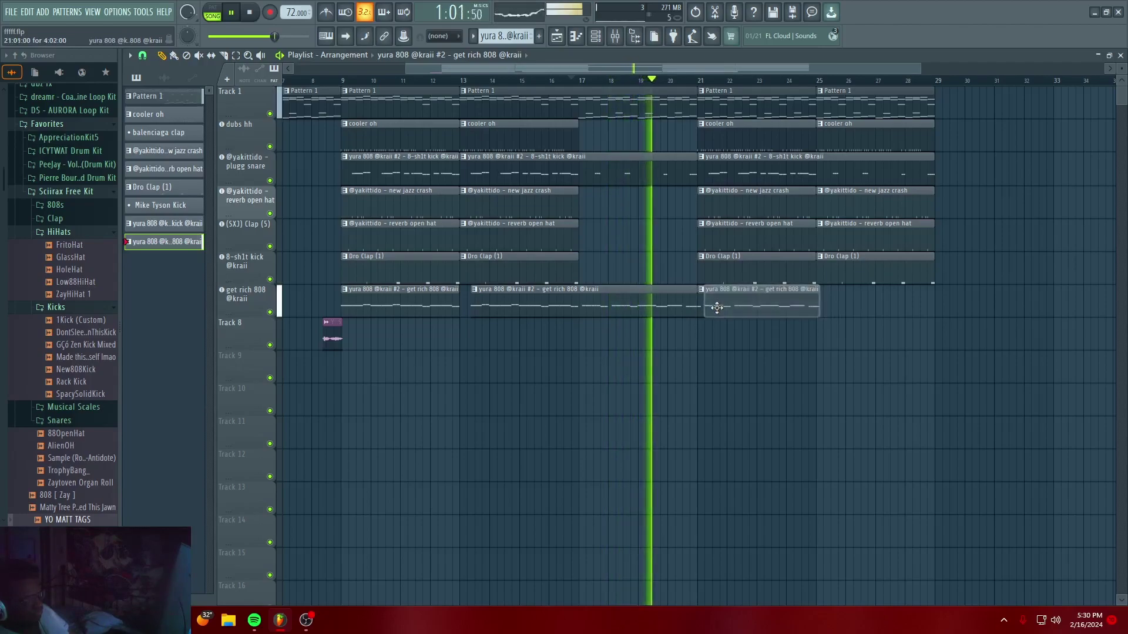
key(space)
key(space)
scroll(713, 82, up, 3)
scroll(704, 82, up, 3)
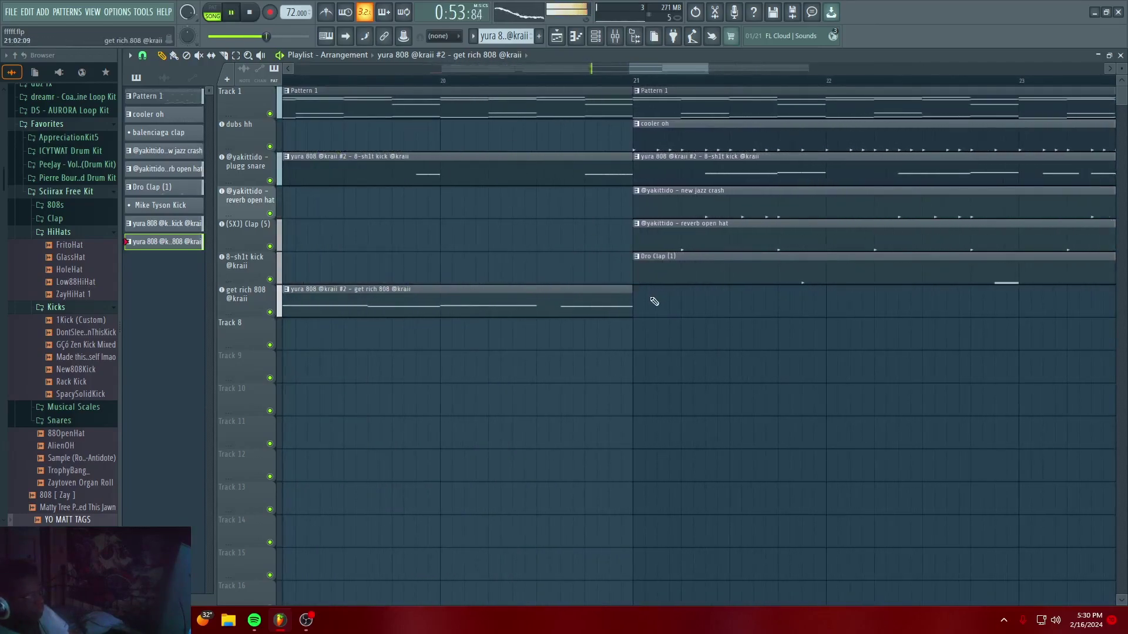
click(670, 307)
scroll(702, 83, down, 6)
drag(757, 305, 794, 308)
click(775, 314)
drag(895, 303, 799, 303)
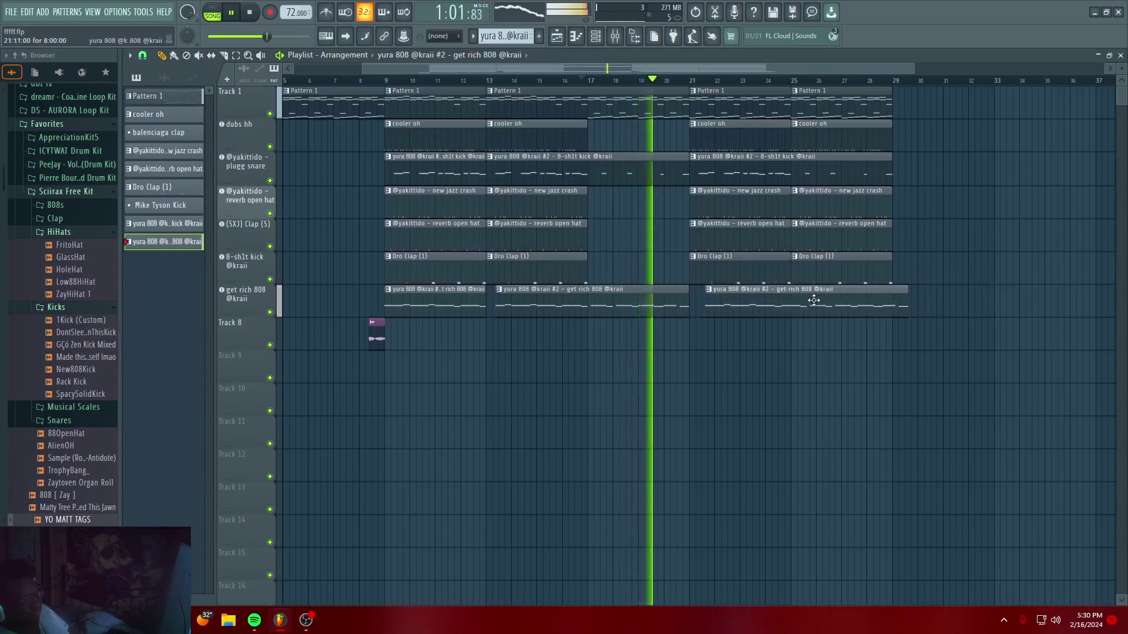
Align the new get rich 808 clip to start at bar 21 and set the playlist snap to Main
scroll(682, 84, up, 10)
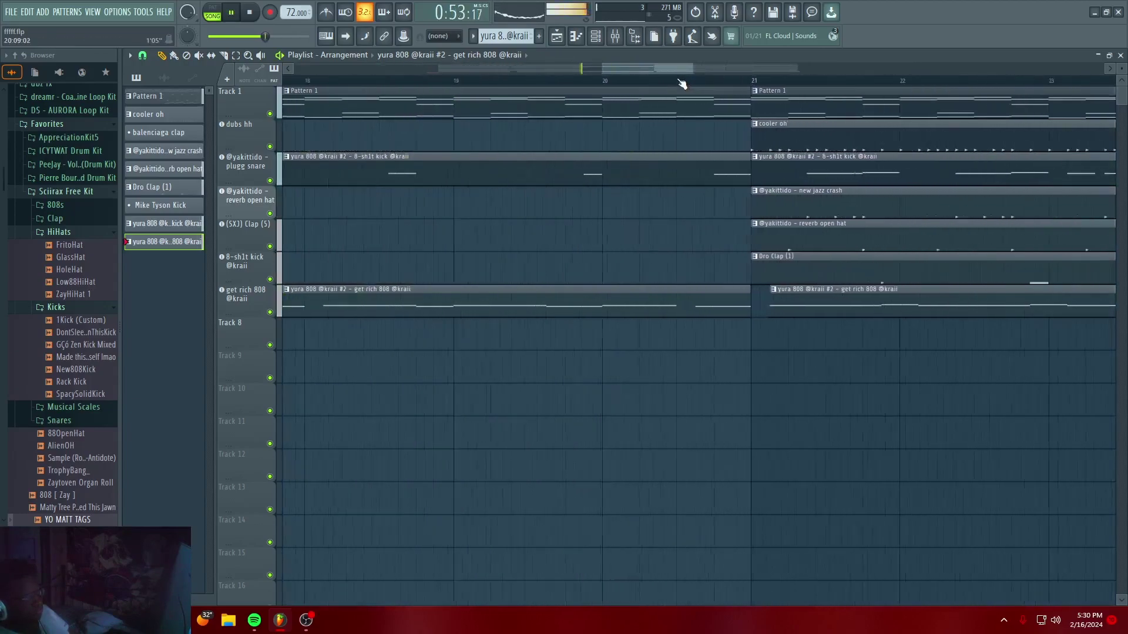
mouse_move(635, 69)
mouse_down()
mouse_move(664, 71)
mouse_move(654, 73)
mouse_up()
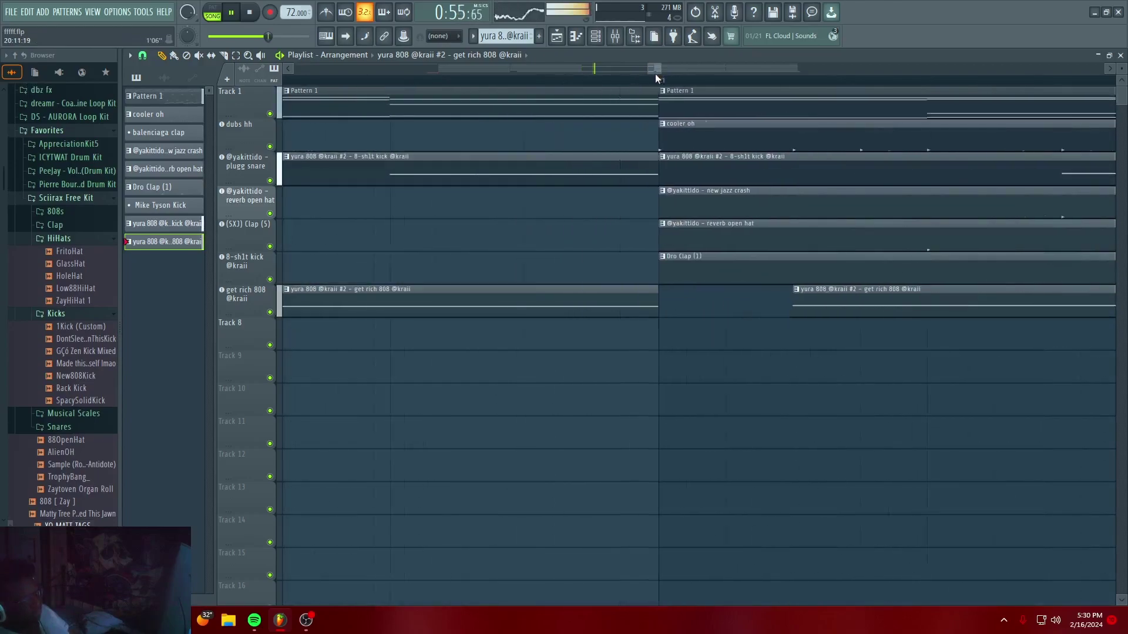
click(143, 57)
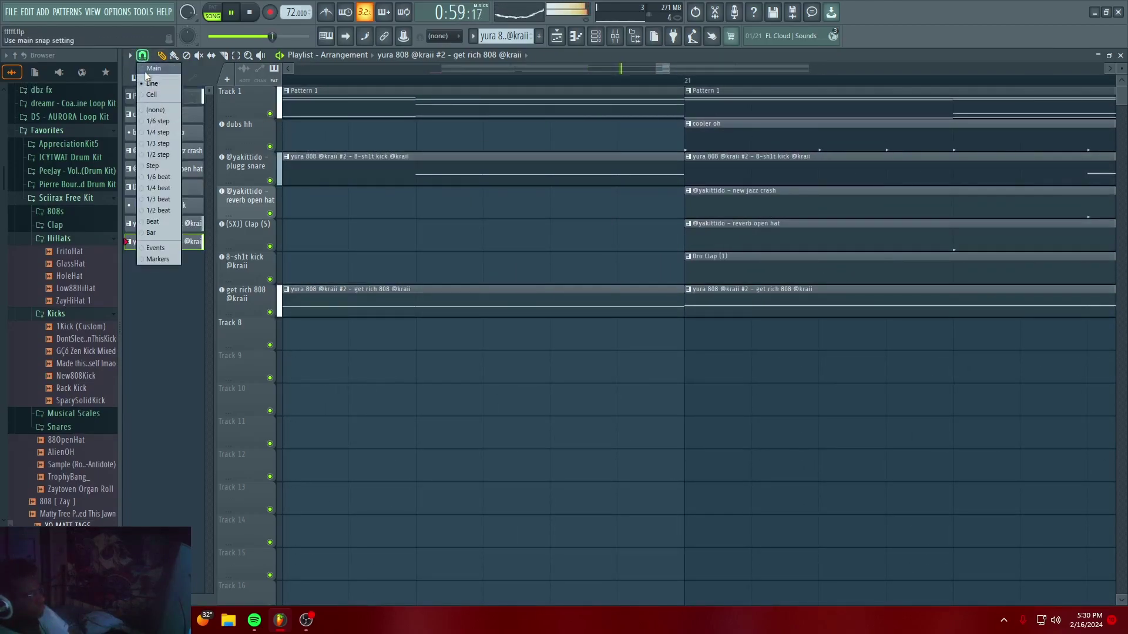
click(147, 72)
scroll(801, 311, down, 5)
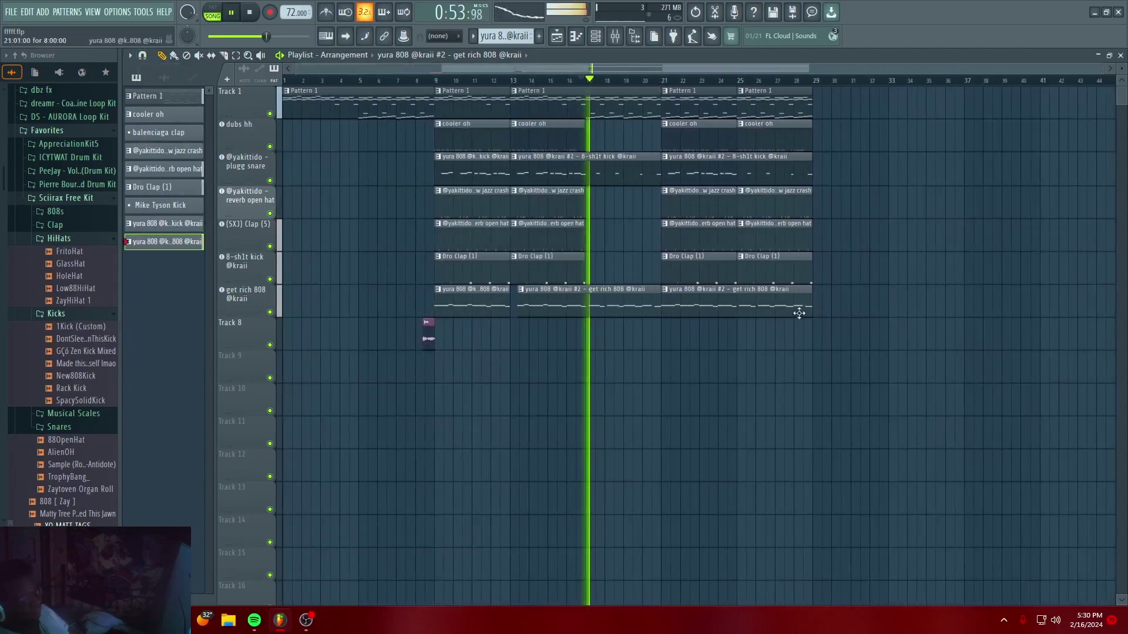
scroll(722, 87, up, 4)
Trim the start of the last get rich 808 clip to bar 25 and undo the resize
drag(616, 306, 758, 313)
key(space)
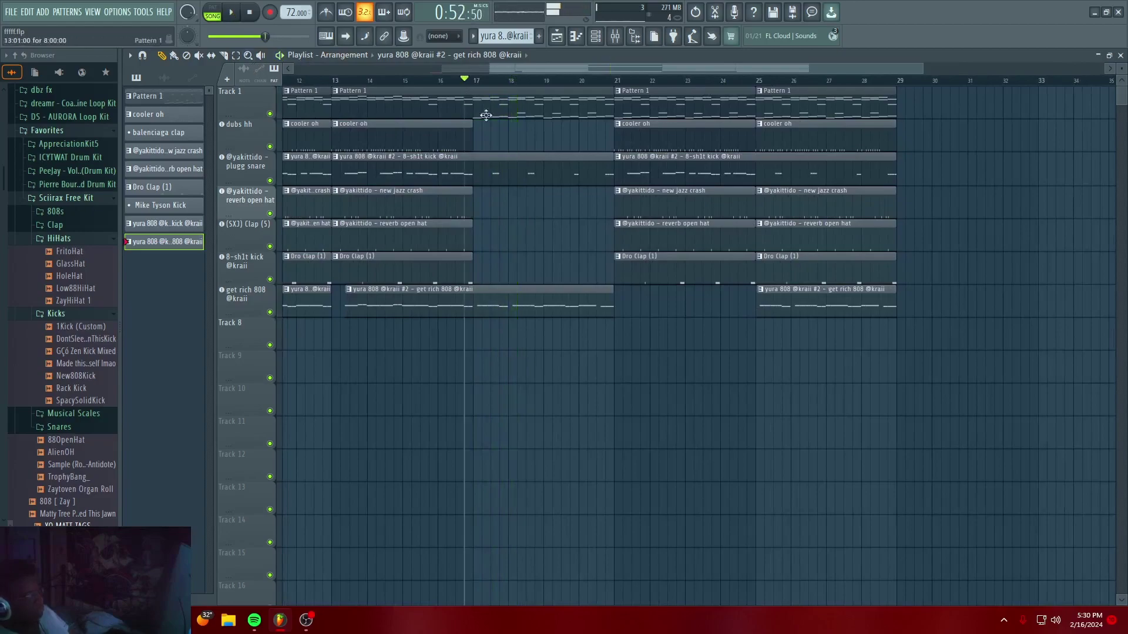
click(28, 11)
click(47, 21)
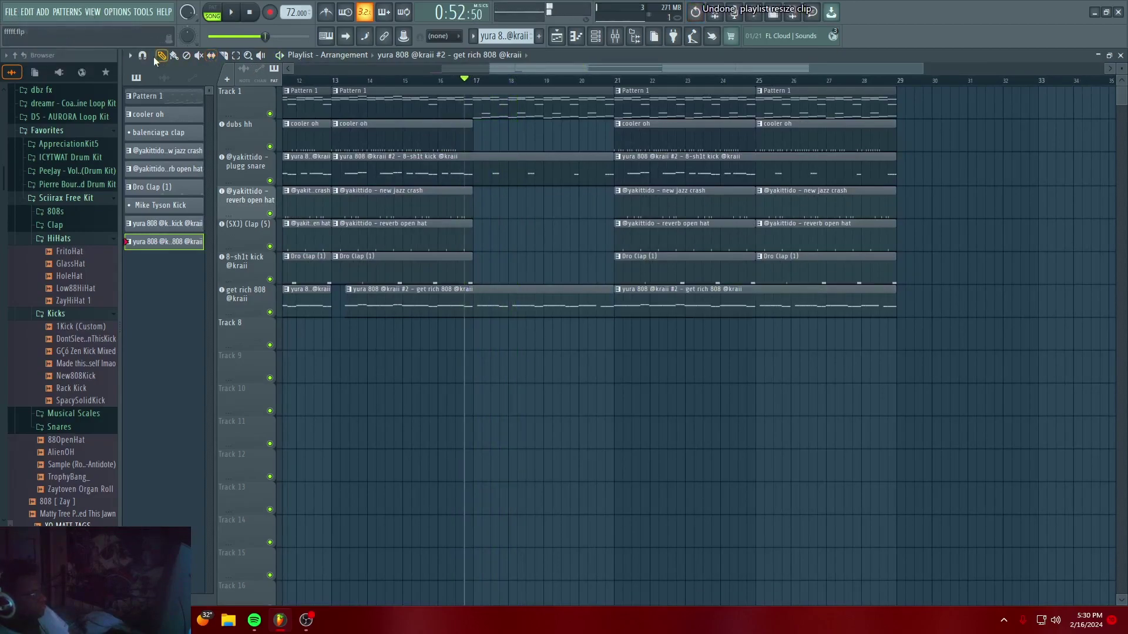
Set the playlist snap to Step and trim the start of the last get rich 808 clip to bar 25
click(142, 56)
click(165, 168)
key(space)
drag(615, 312, 754, 314)
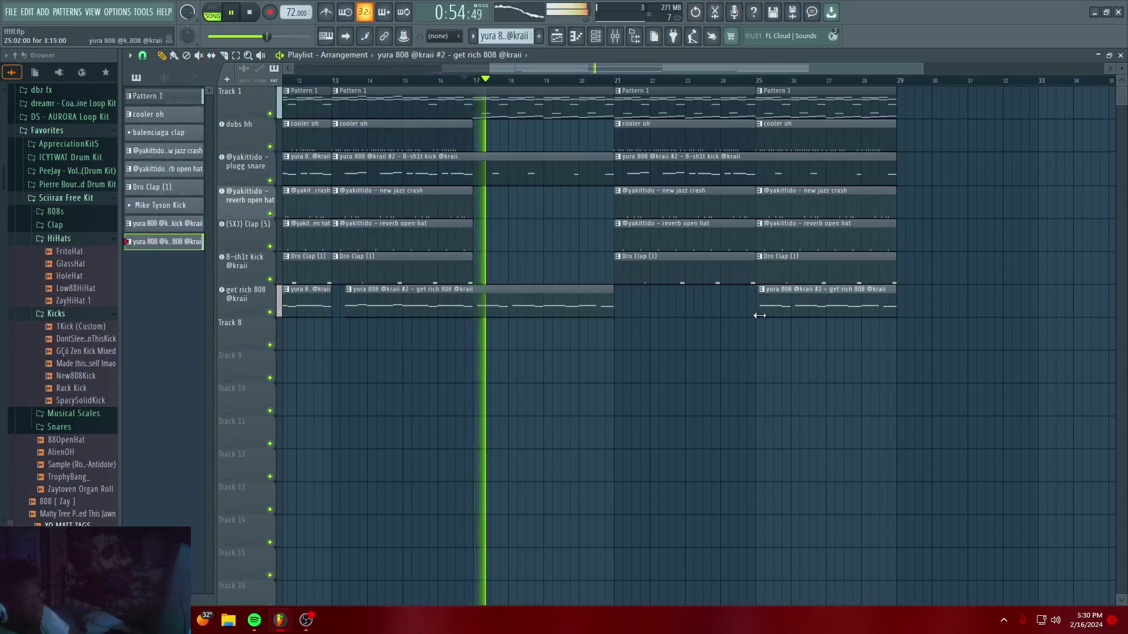
scroll(774, 81, up, 2)
scroll(774, 80, up, 3)
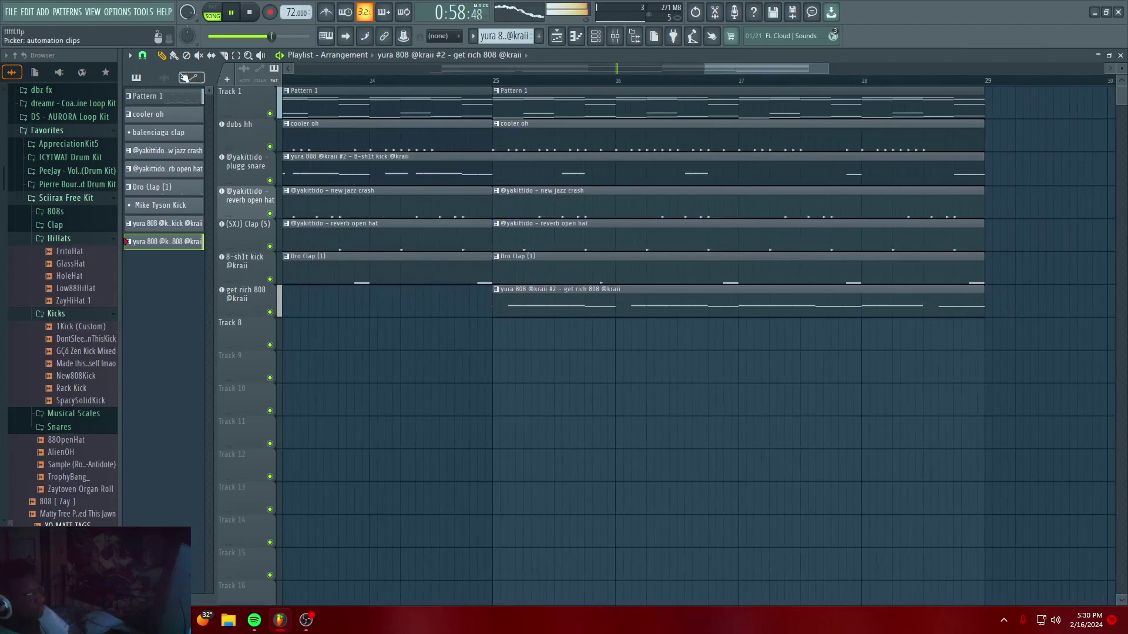
Set the playlist snap to Bar and fill bars 21 to 29 with two four-bar get rich 808 clips
click(144, 58)
click(159, 232)
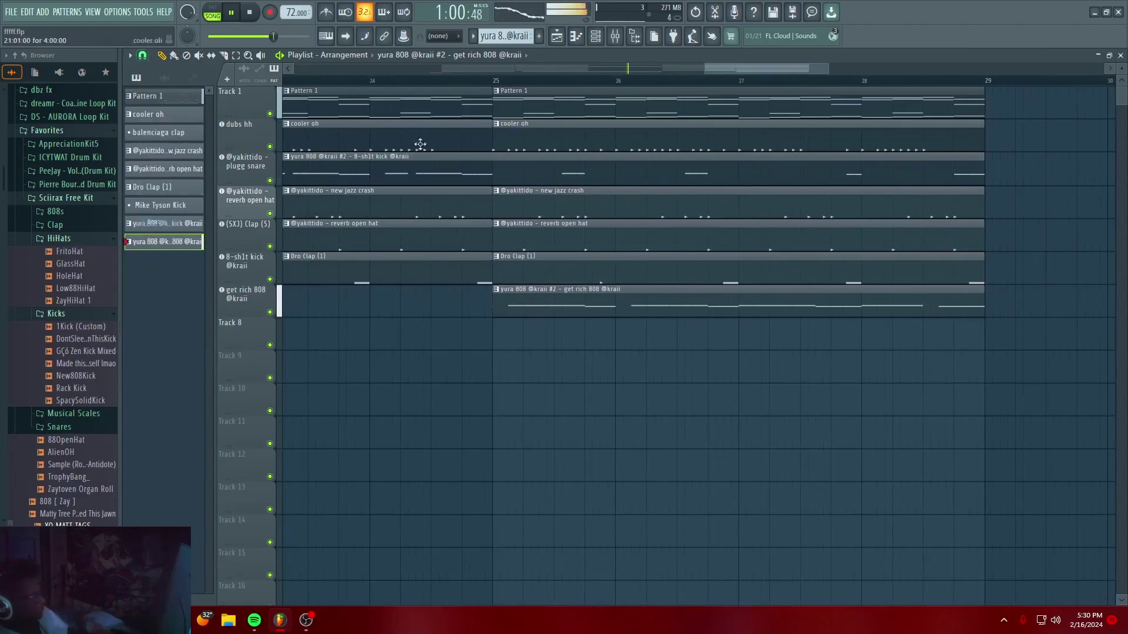
scroll(521, 81, down, 5)
click(521, 81)
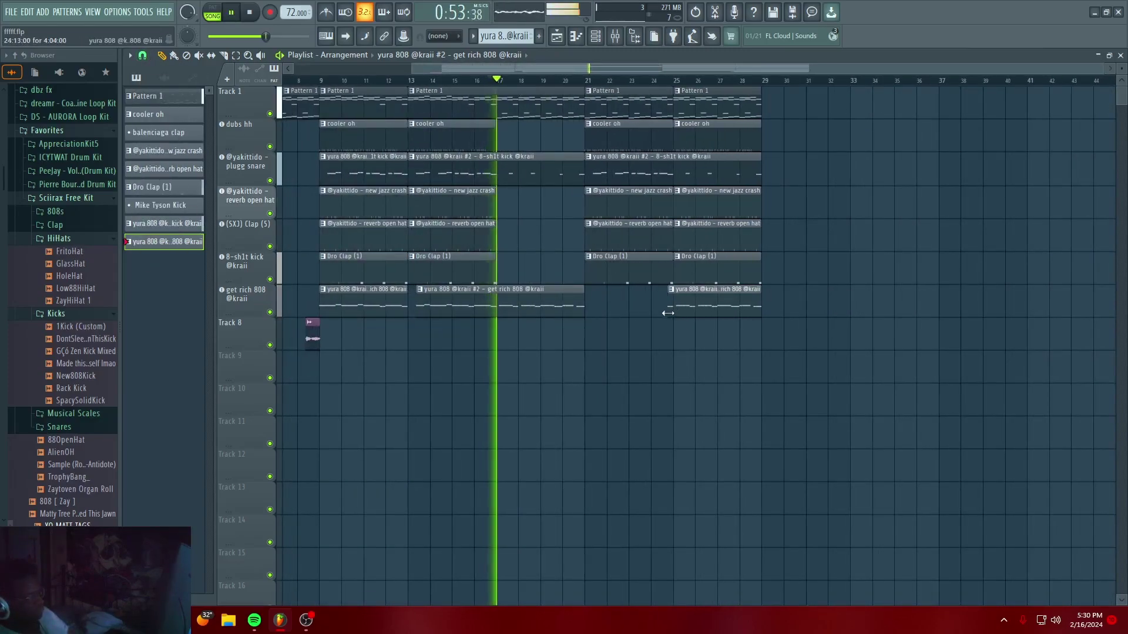
mouse_move(632, 318)
mouse_down()
mouse_move(670, 315)
mouse_move(618, 306)
mouse_up()
ctrl+click(630, 306)
key(ctrl+b)
drag(810, 233, 901, 228)
Try removing the 8-sh1t kick clip at bar 21 and undo the deletion
ctrl+click(641, 174)
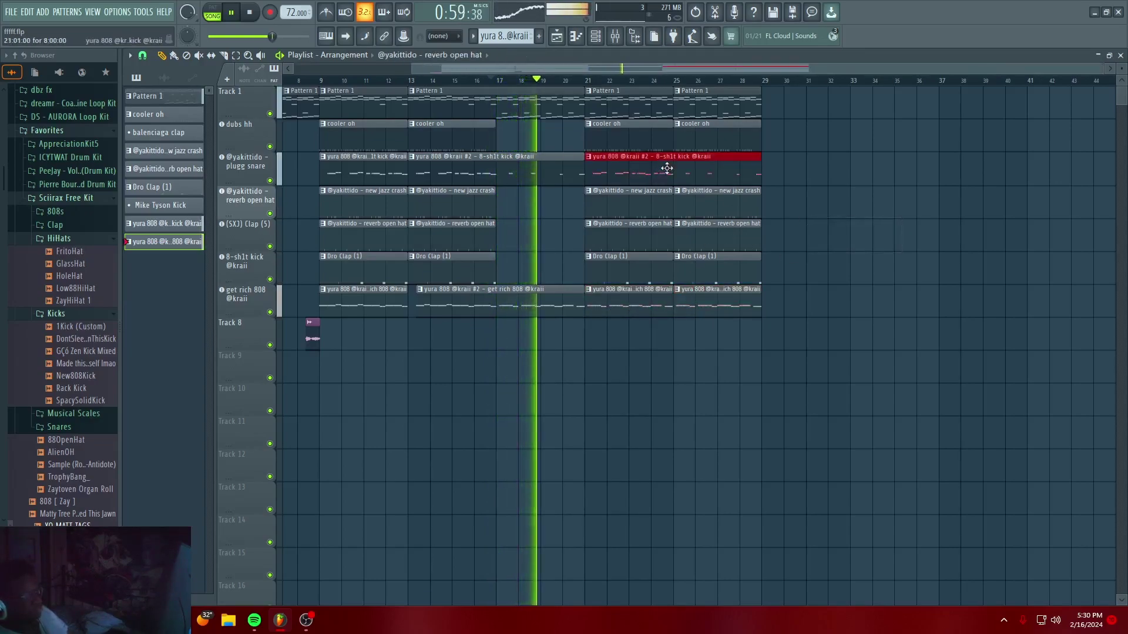
right_click(666, 168)
click(29, 15)
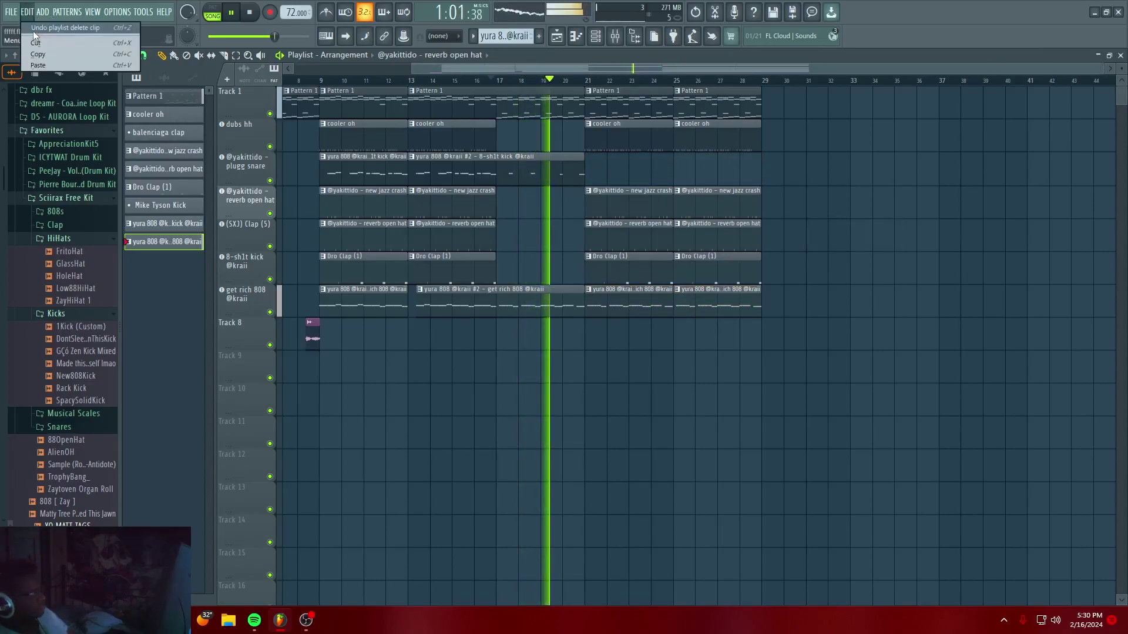
click(42, 24)
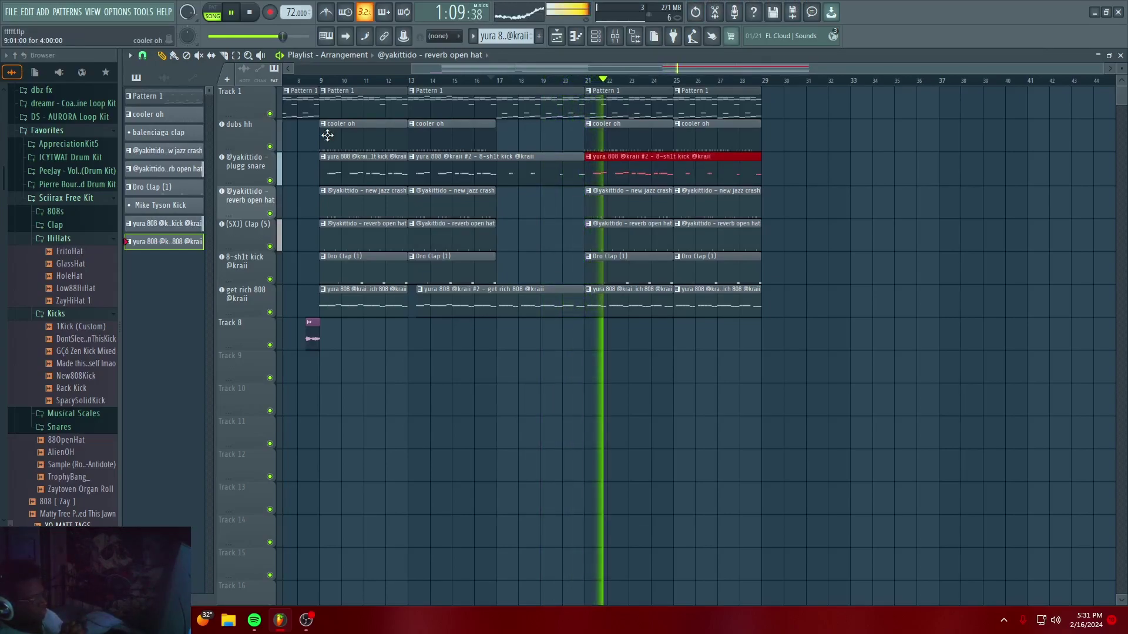
Try the section at bar 21 without its new jazz crash and 8-sh1t kick clips, and undo the deletions
right_click(637, 195)
right_click(627, 176)
key(space)
key(space)
click(28, 12)
click(44, 27)
key(Delete)
click(28, 12)
click(33, 27)
click(28, 13)
click(40, 37)
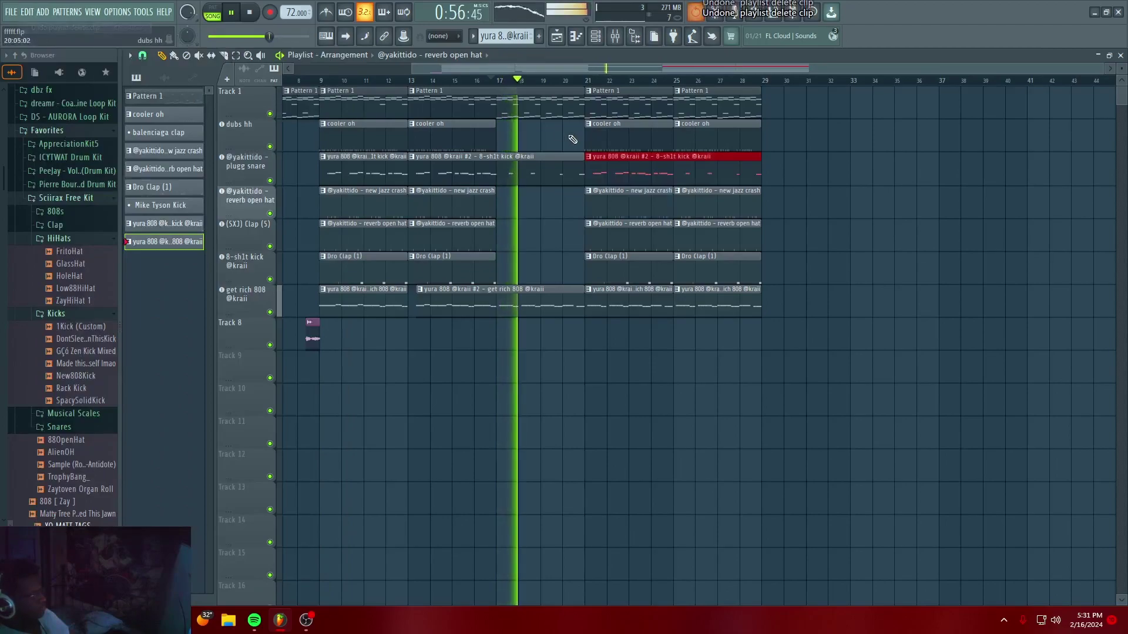
Delete the 8-sh1t kick clip at bar 21 and place a four-bar kick clip at bar 25 instead
right_click(605, 158)
click(568, 80)
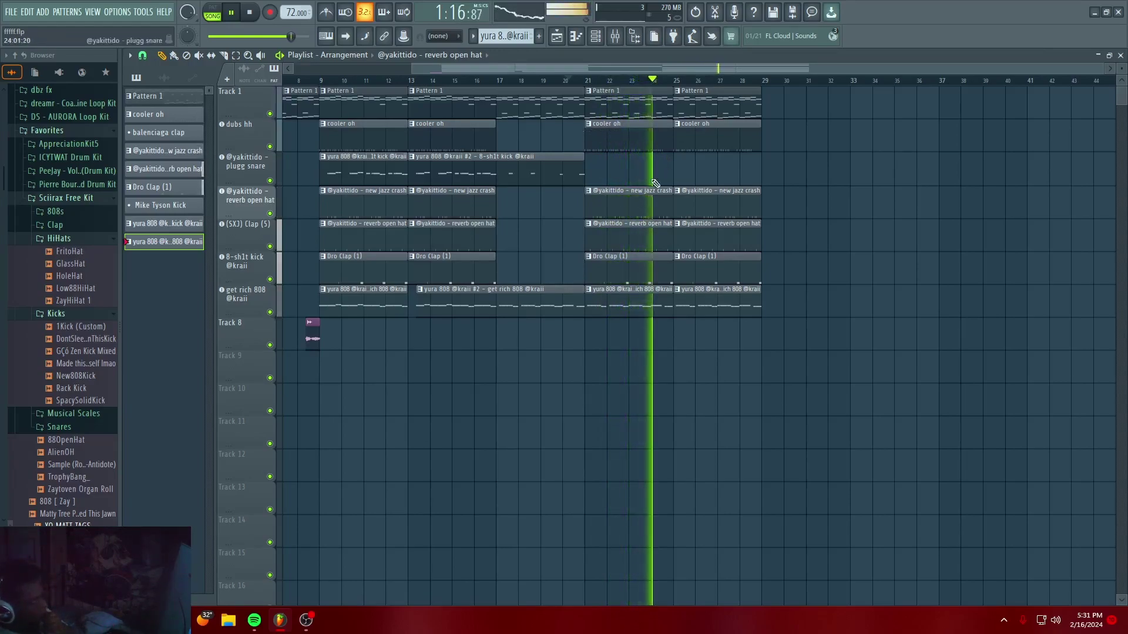
drag(171, 227, 669, 177)
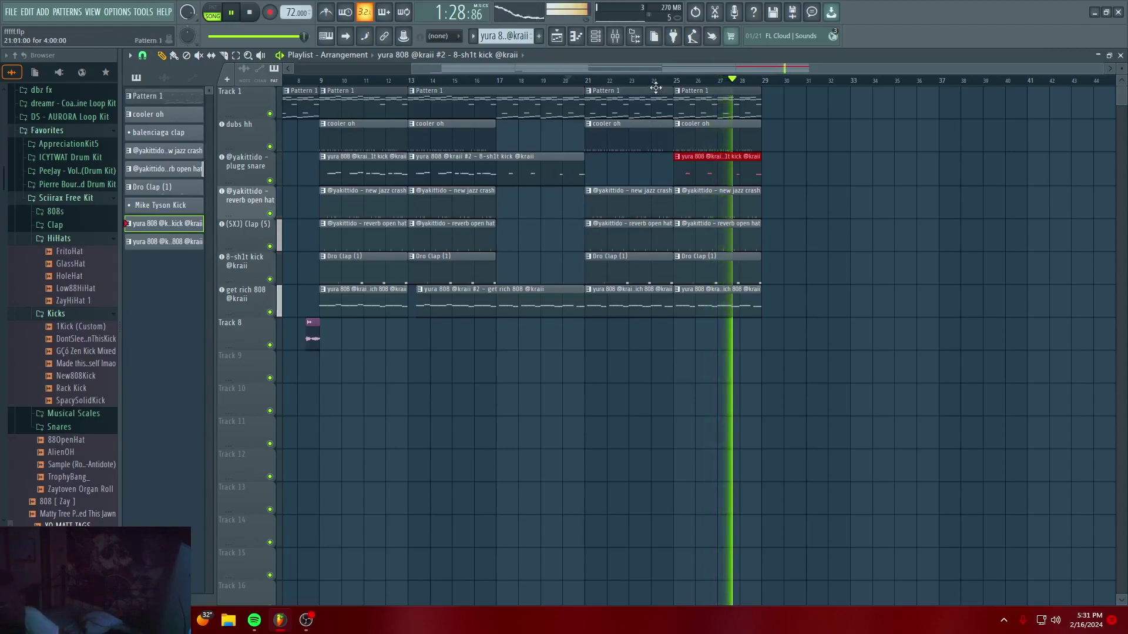
Play the arrangement from just before bar 9 to check the drum and 808 sections
scroll(652, 89, down, 1)
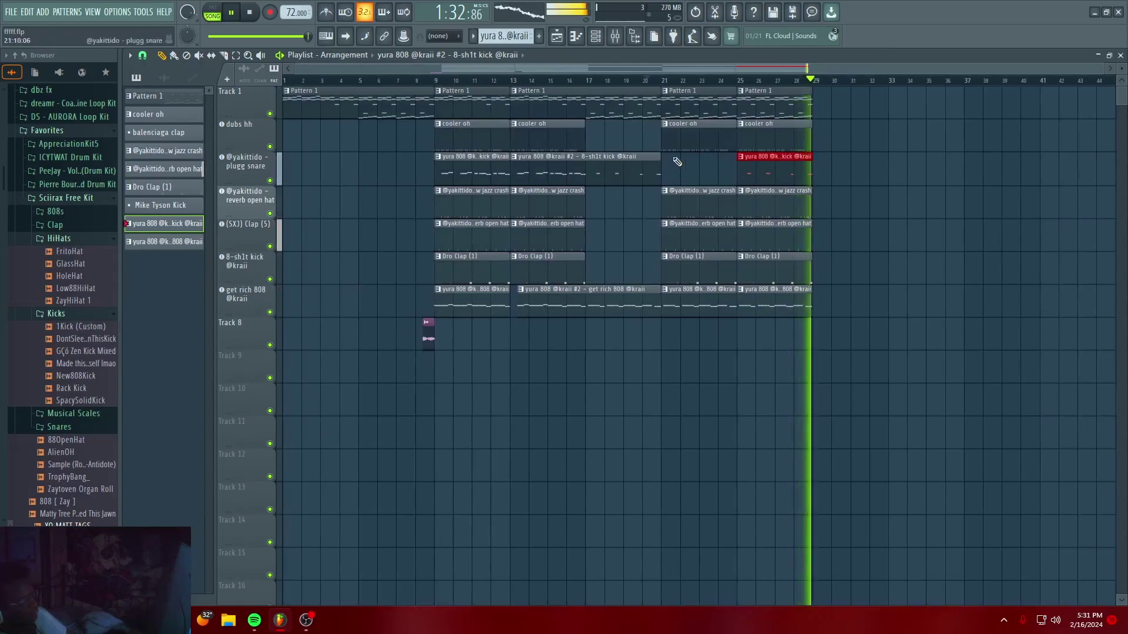
drag(398, 87, 427, 82)
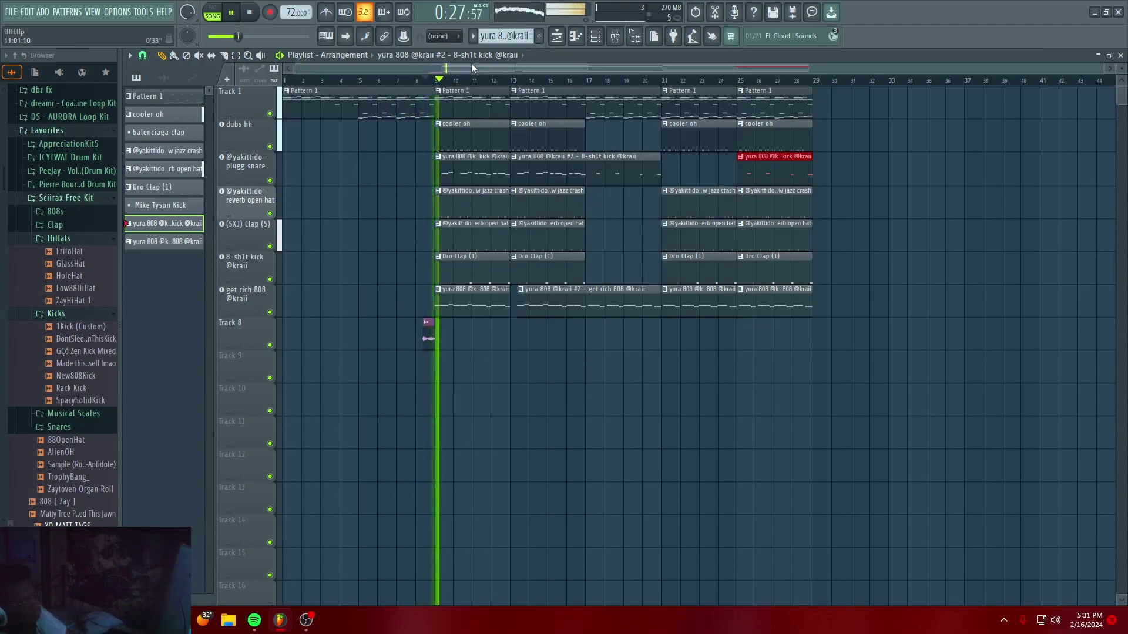
Add the Pattern 1 melody at bar 29 and extend it to bar 37
scroll(479, 83, up, 3)
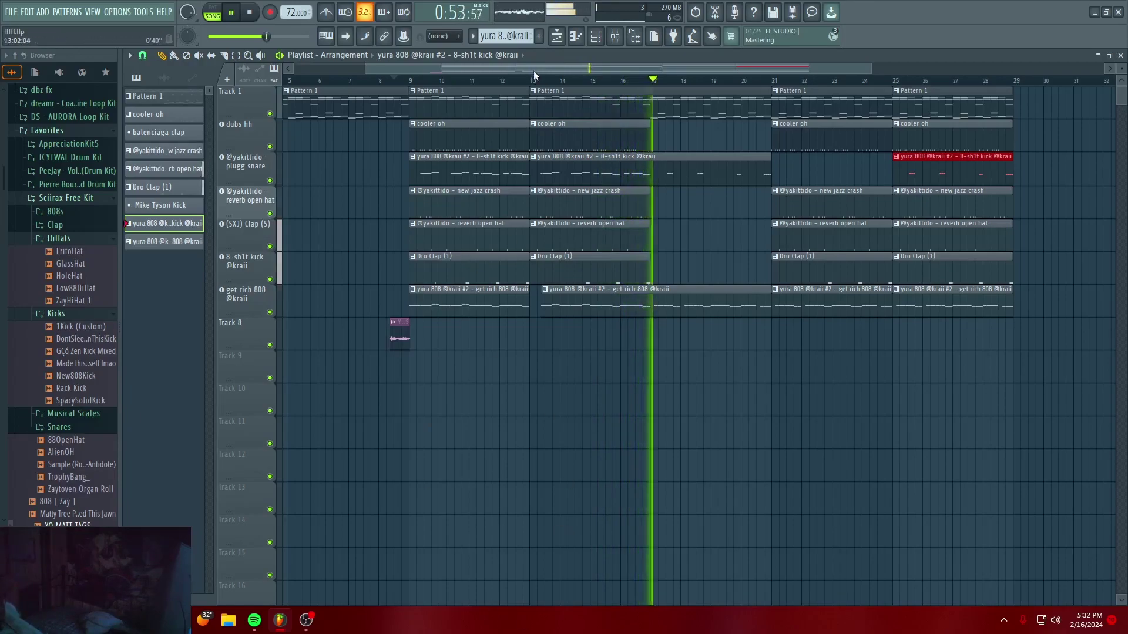
drag(535, 66, 615, 65)
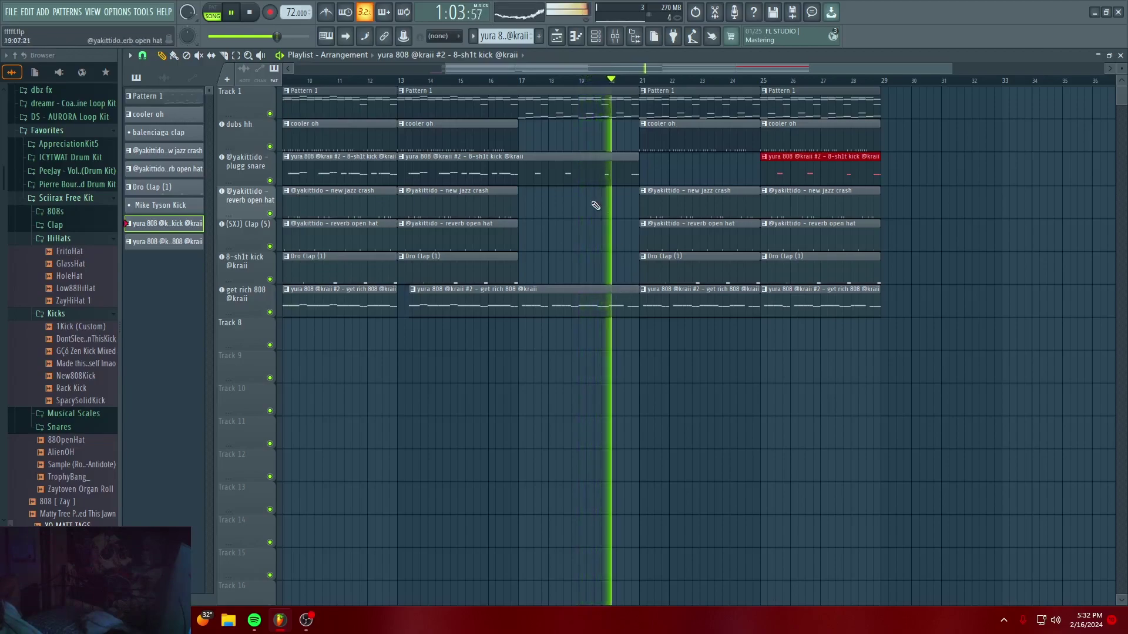
drag(582, 69, 619, 61)
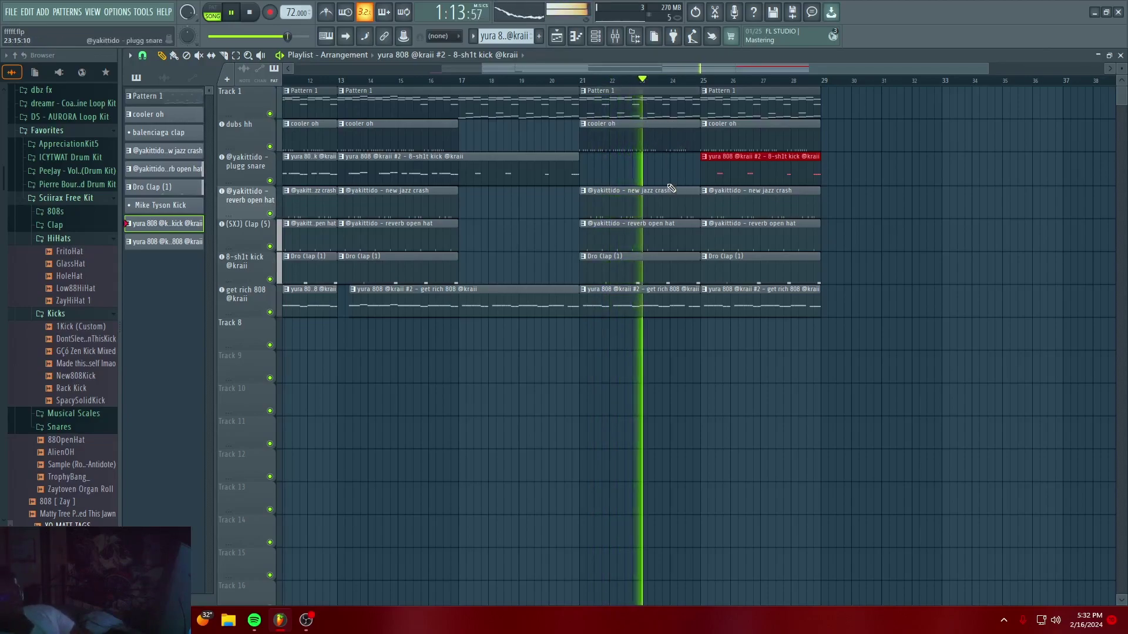
key(ctrl+b)
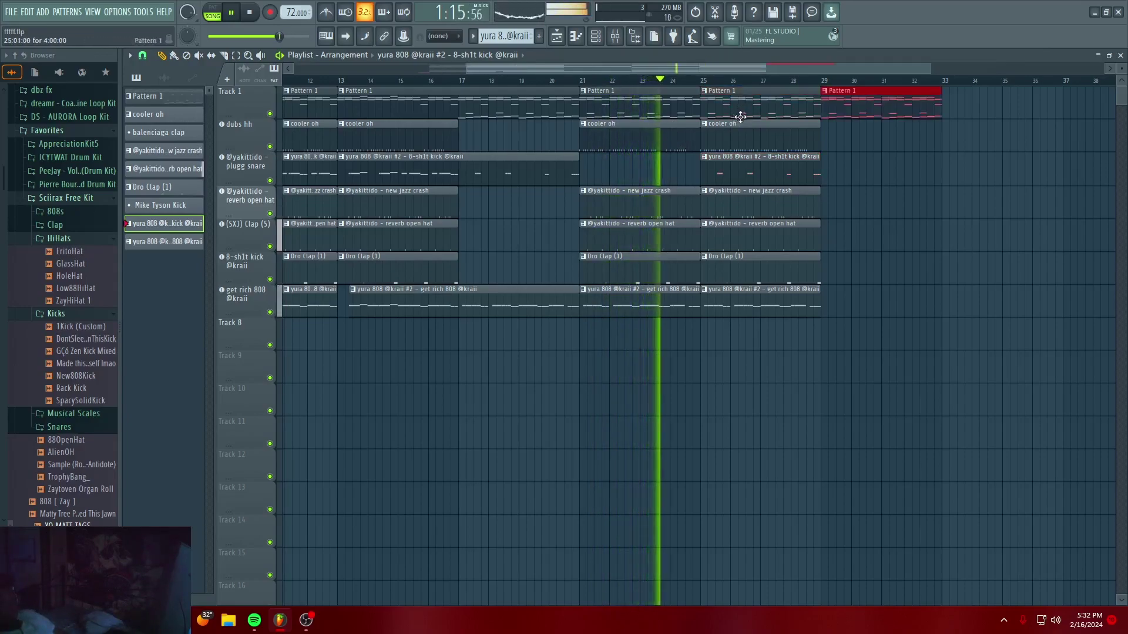
drag(880, 101, 810, 108)
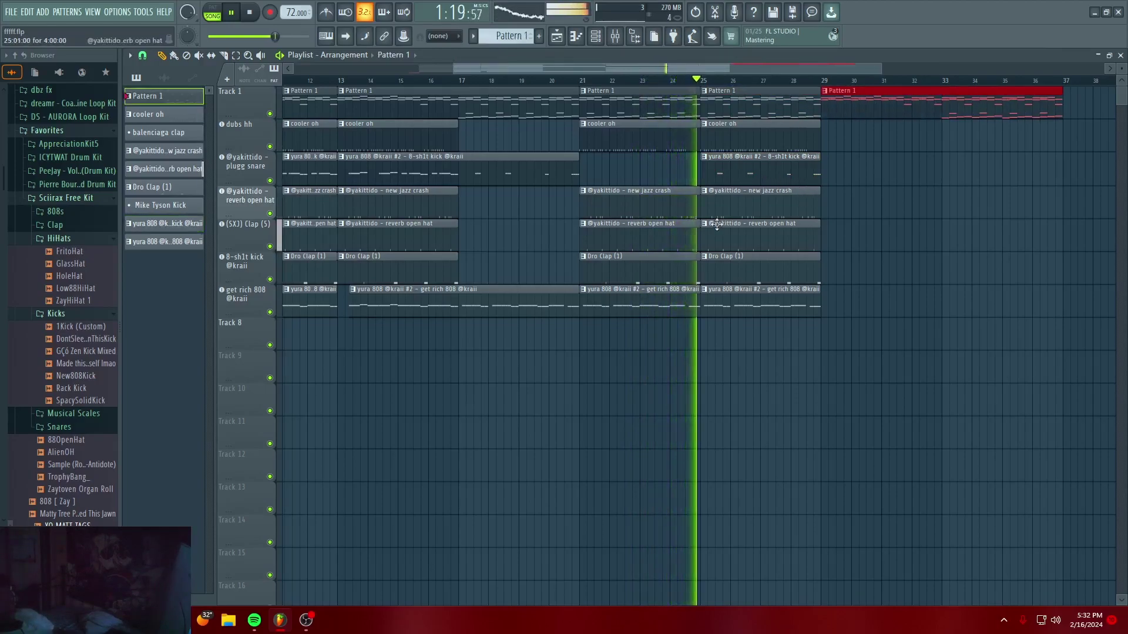
click(870, 202)
right_click(899, 200)
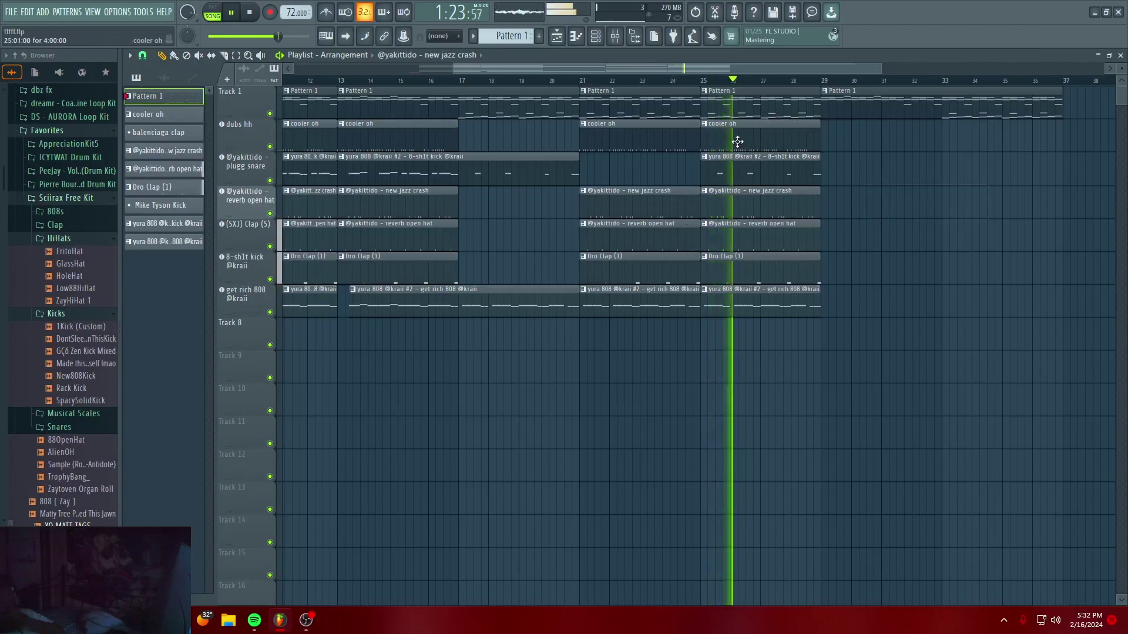
Duplicate the drum and 808 clips of bars 25 to 29 twice so they fill bars 29 to 37
drag(735, 135, 832, 329)
key(ctrl+b)
key(ctrl+b)
click(910, 360)
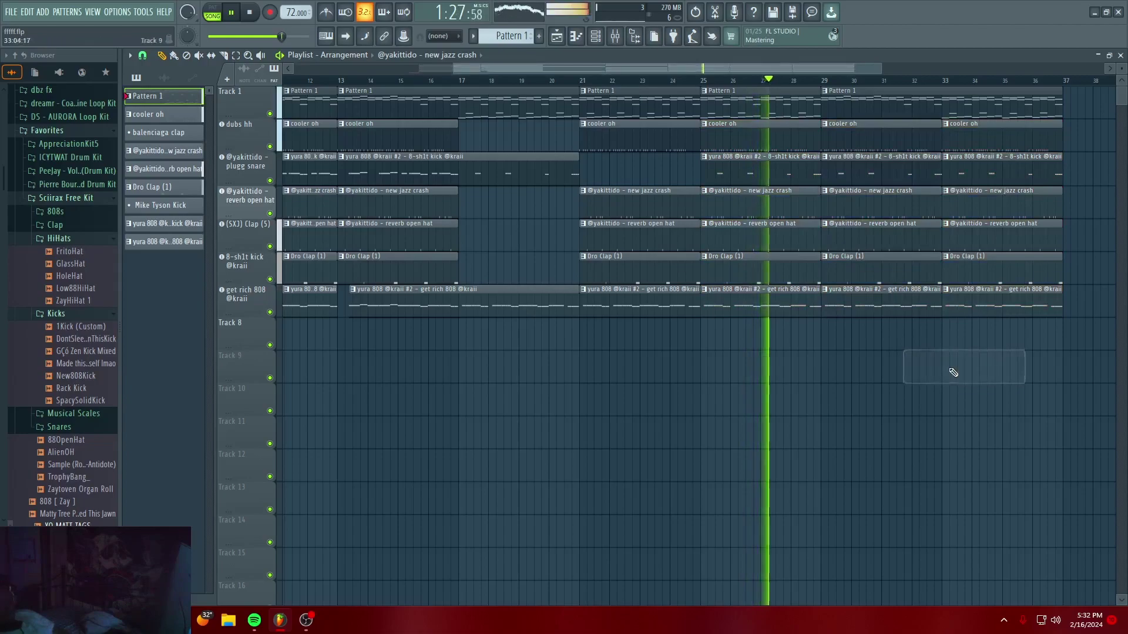
Try removing the reverb open hat clip at bar 33 and undo the deletion
right_click(964, 238)
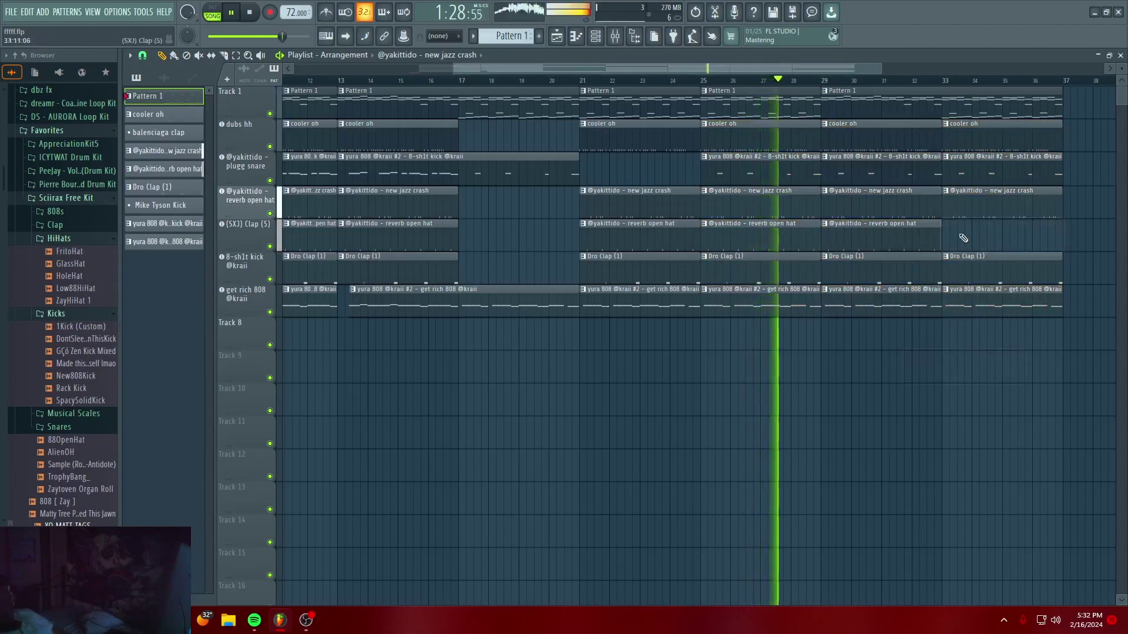
click(29, 12)
click(36, 29)
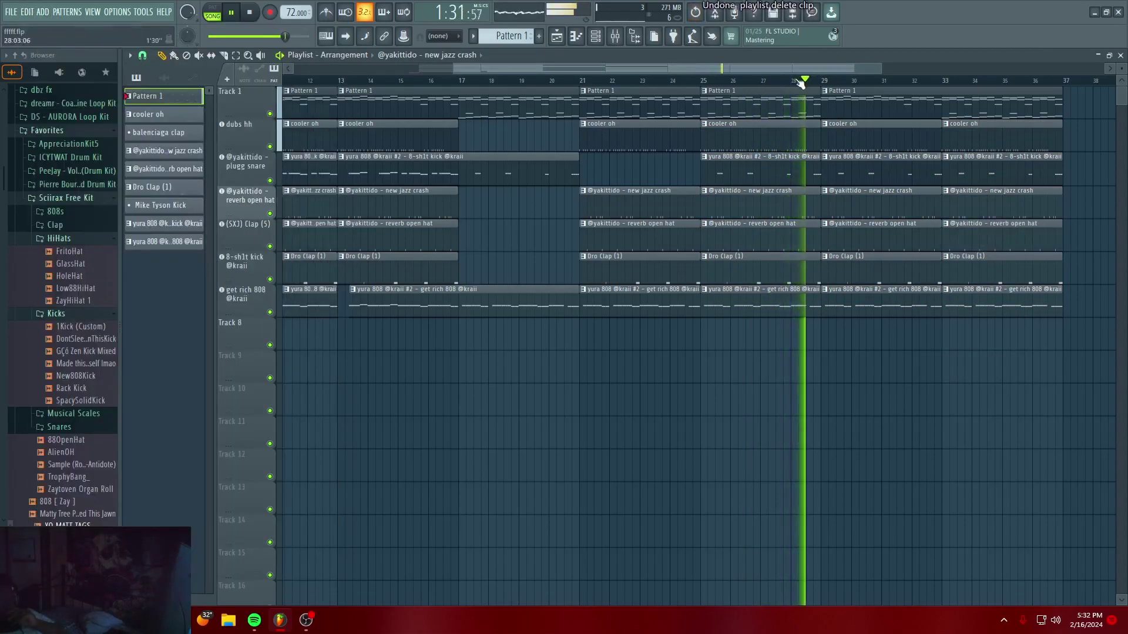
Play through the extended section from bar 29 toward bar 37, and return to the start of the arrangement
scroll(800, 84, up, 3)
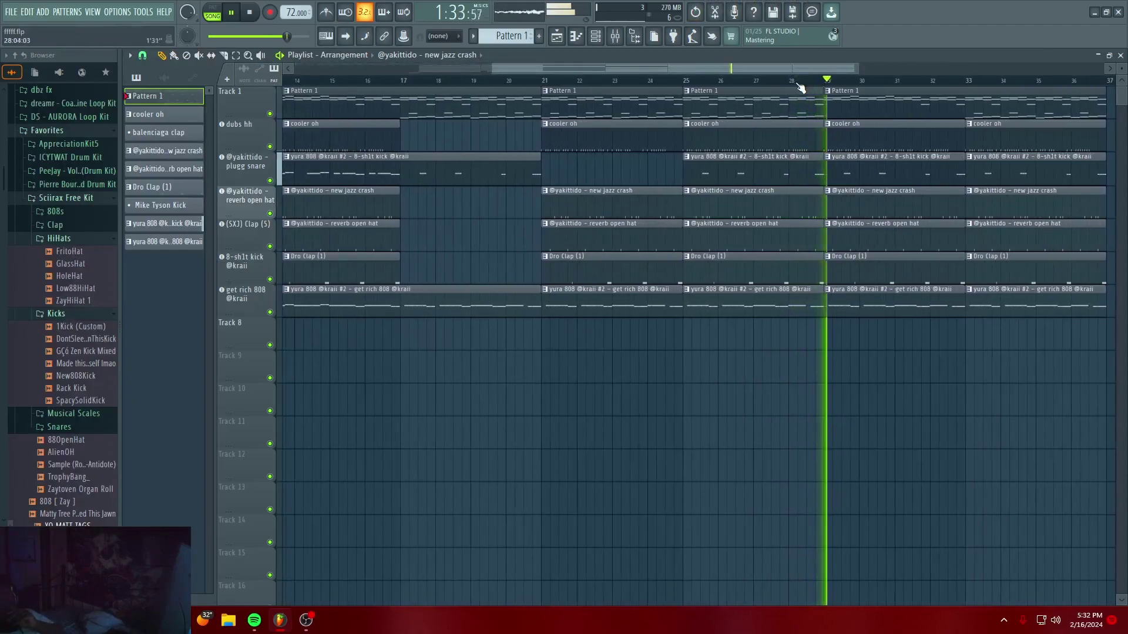
drag(701, 68, 741, 74)
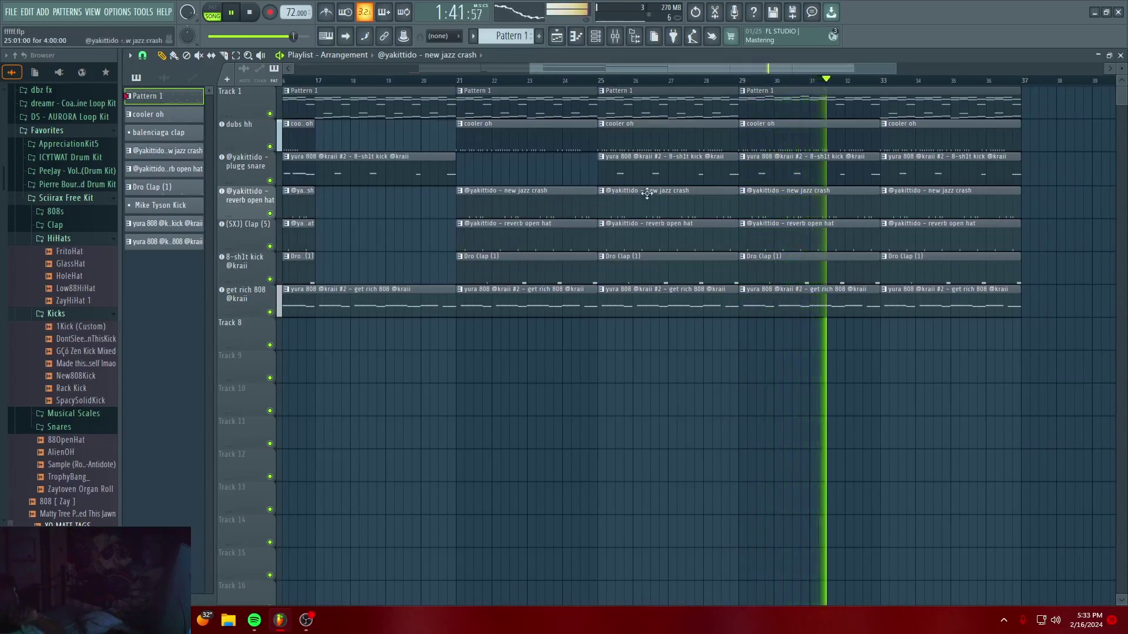
drag(626, 69, 697, 101)
drag(639, 303, 584, 308)
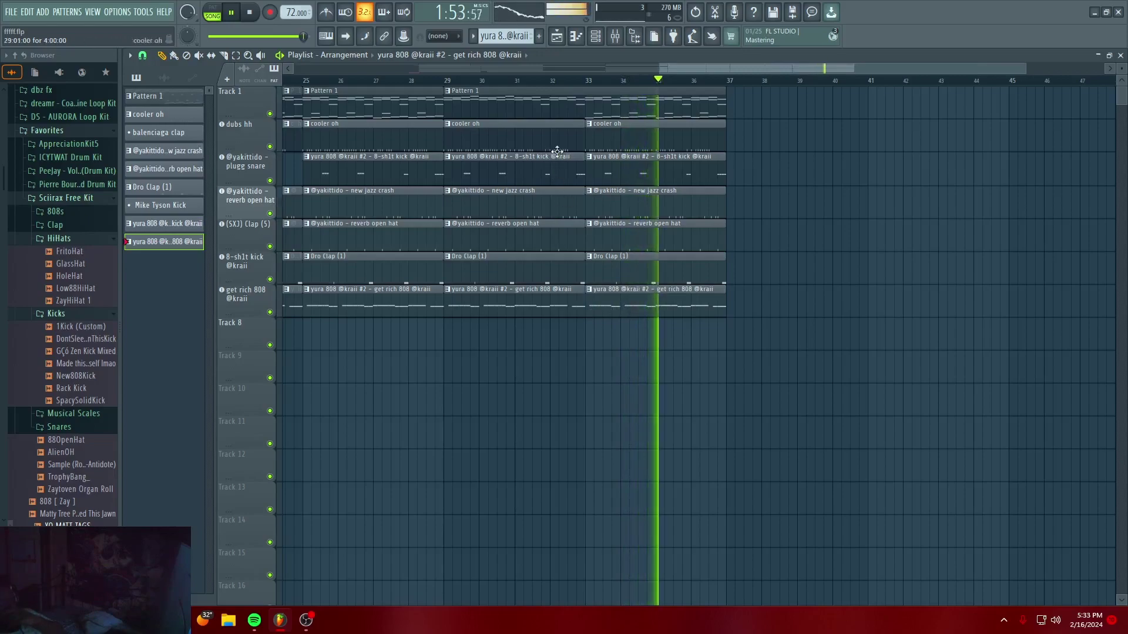
drag(715, 69, 550, 89)
scroll(550, 87, left, 5)
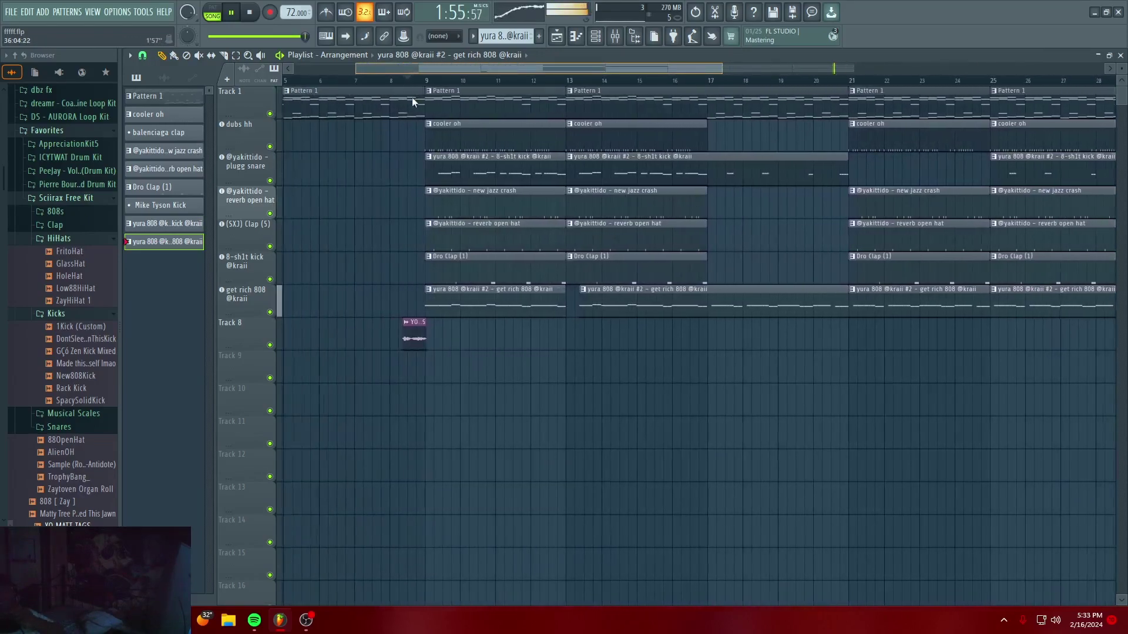
Try moving the get rich 808 clips at bars 9 and 21 onto lower tracks and put them back
right_click(408, 308)
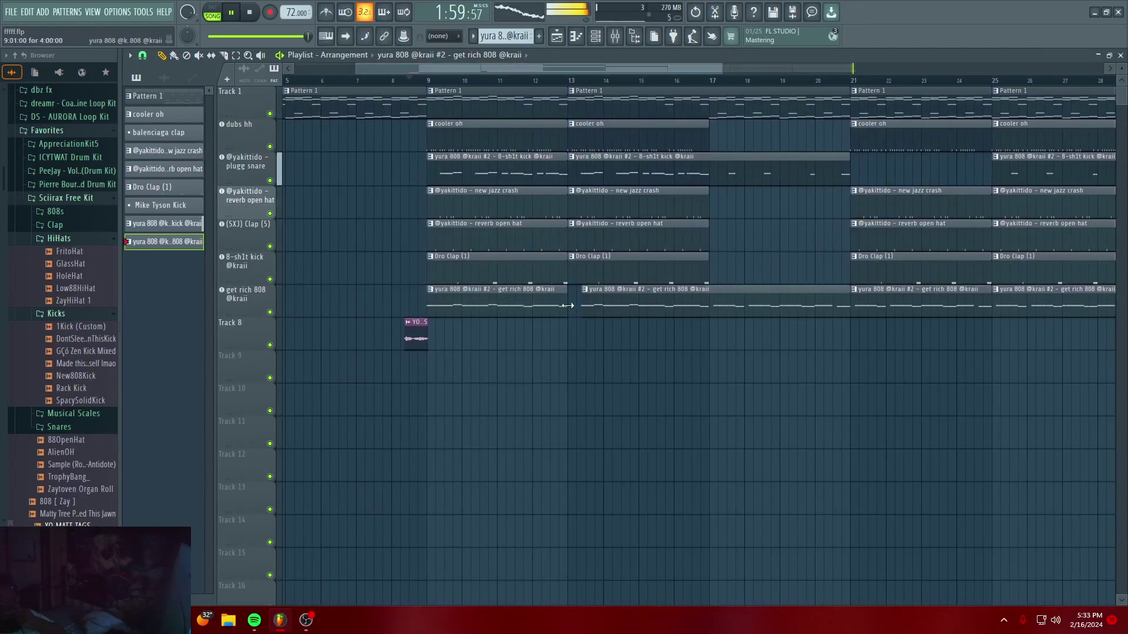
drag(543, 341, 553, 406)
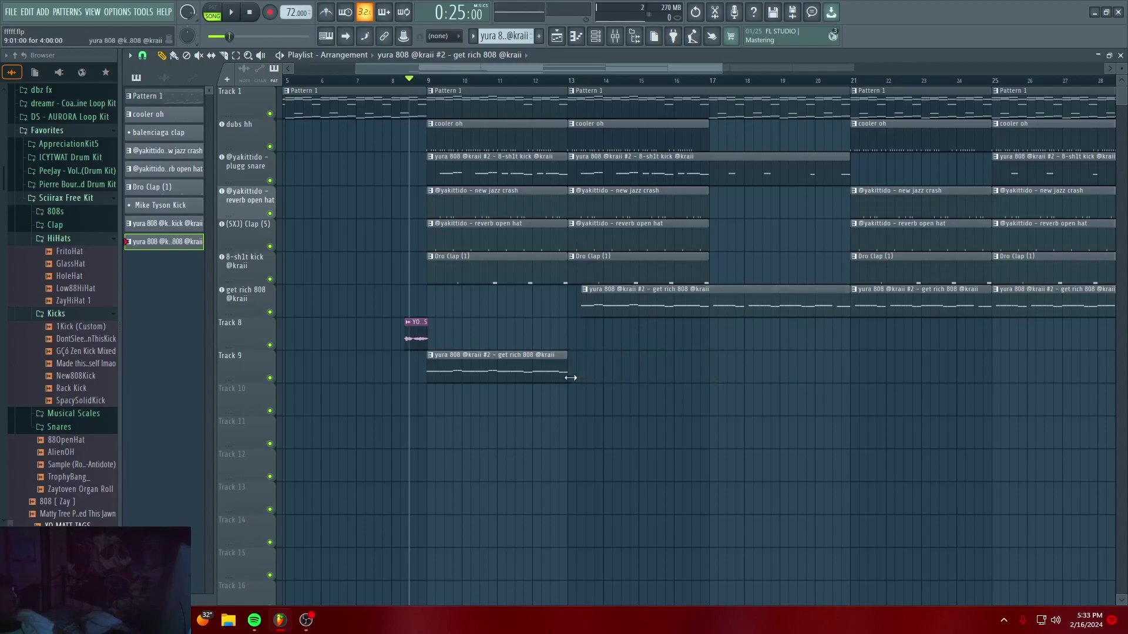
drag(535, 374, 524, 303)
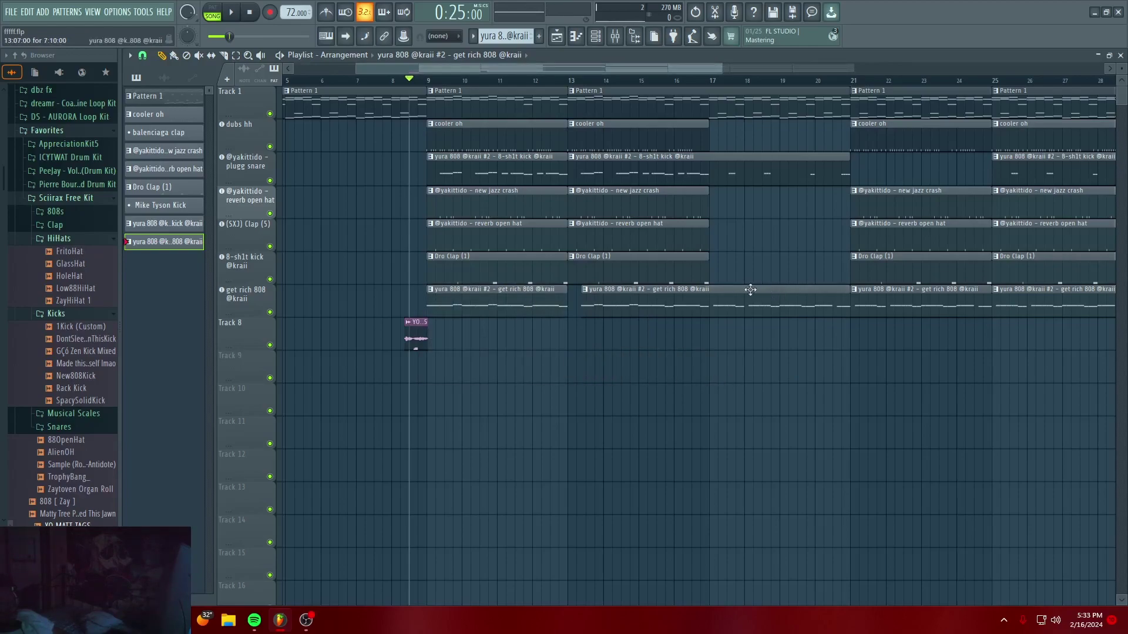
drag(702, 68, 749, 69)
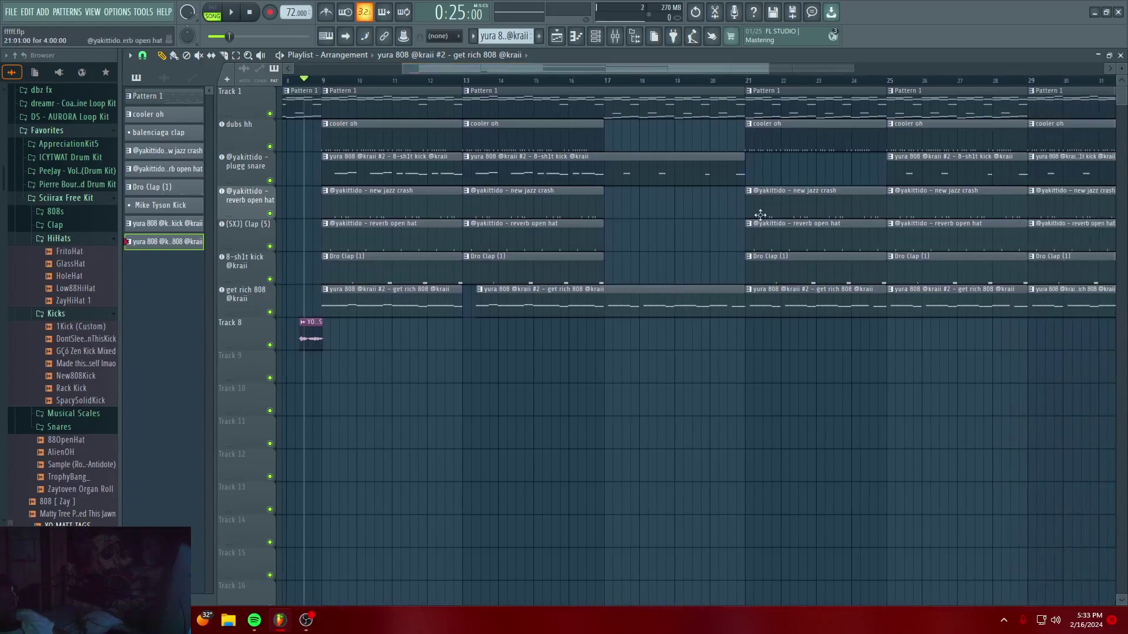
drag(815, 307, 813, 340)
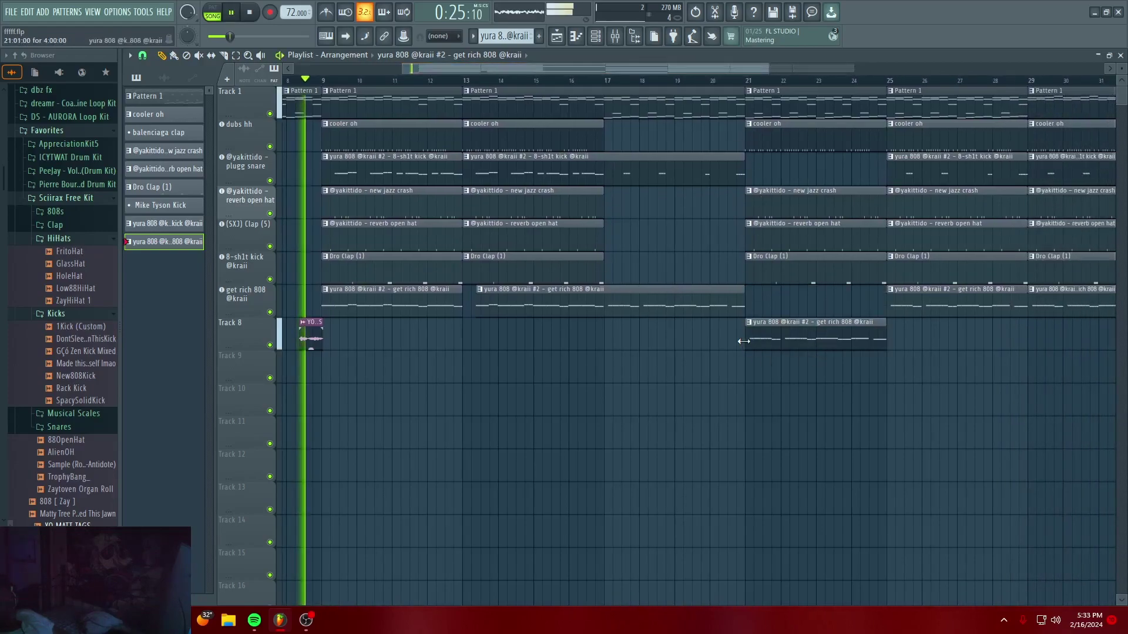
drag(744, 341, 786, 301)
Delete the 808 and 8-sh1t kick clips that follow bar 13 and extend their bar 9 clips to bar 17 instead
right_click(524, 300)
drag(460, 298, 606, 311)
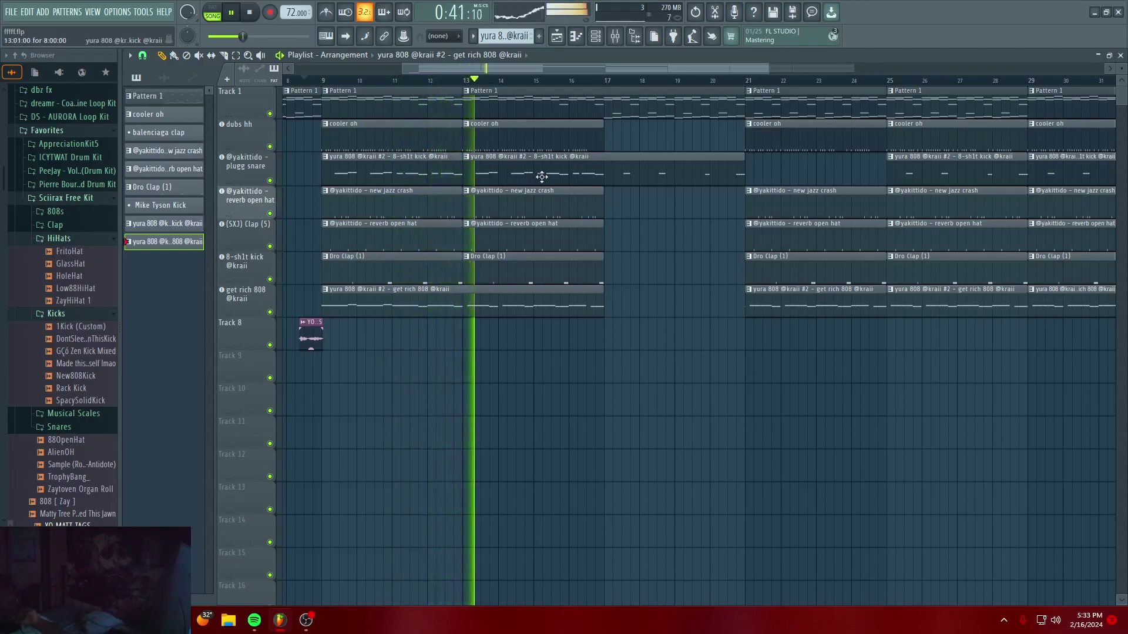
drag(465, 176, 606, 175)
right_click(641, 173)
drag(461, 173, 609, 176)
Place an 8-sh1t kick clip and a cooler oh clip on their tracks, each spanning bars 17 to 21
drag(163, 243, 654, 167)
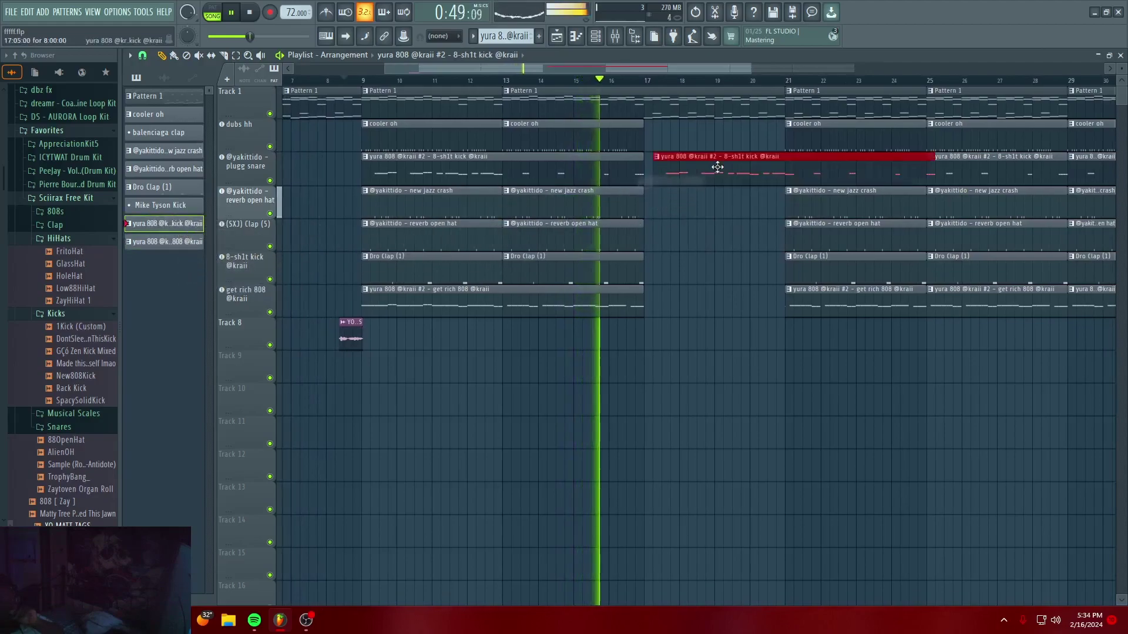
drag(926, 174, 785, 174)
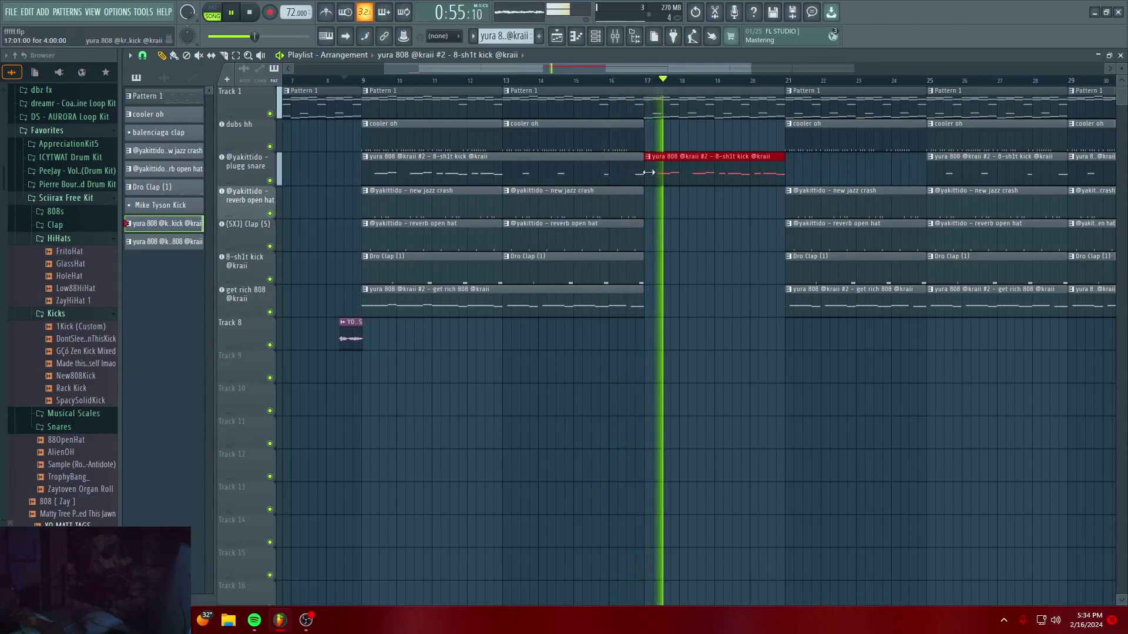
scroll(743, 84, down, 3)
drag(614, 68, 522, 70)
scroll(610, 87, up, 2)
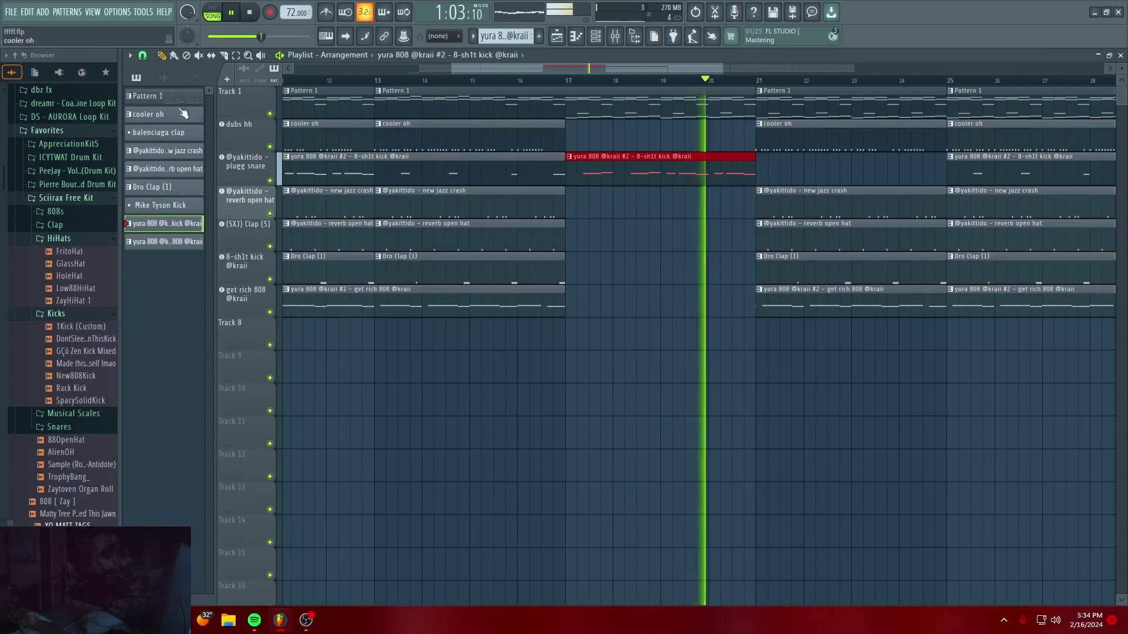
drag(188, 114, 569, 133)
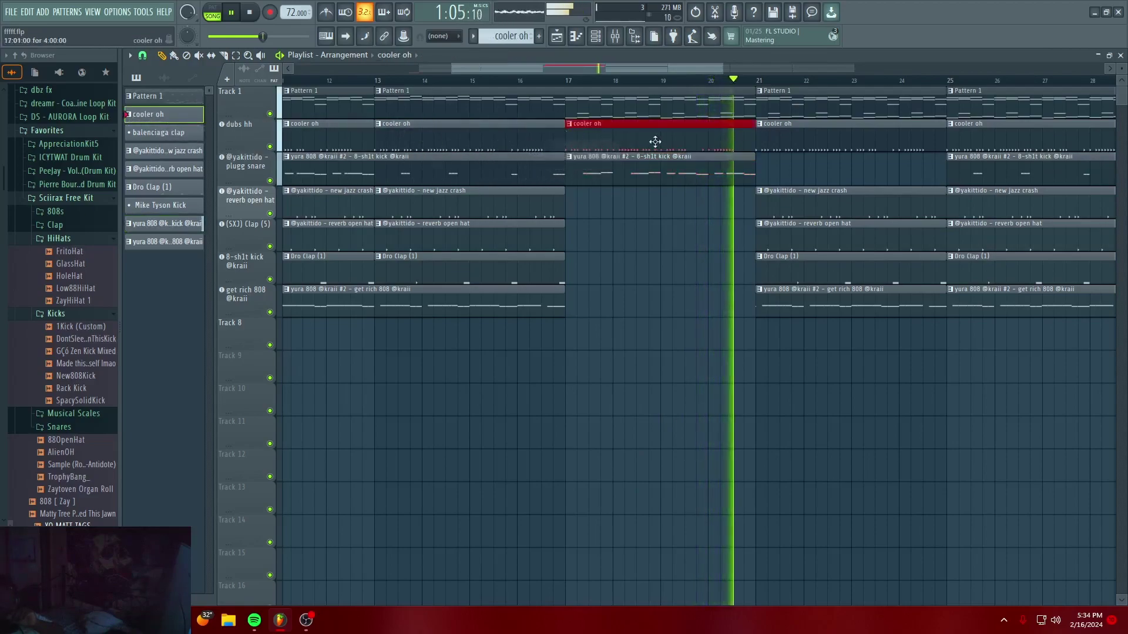
Play from bar 17 and place new jazz crash and reverb open hat clips spanning bars 17 to 21
click(565, 92)
click(566, 81)
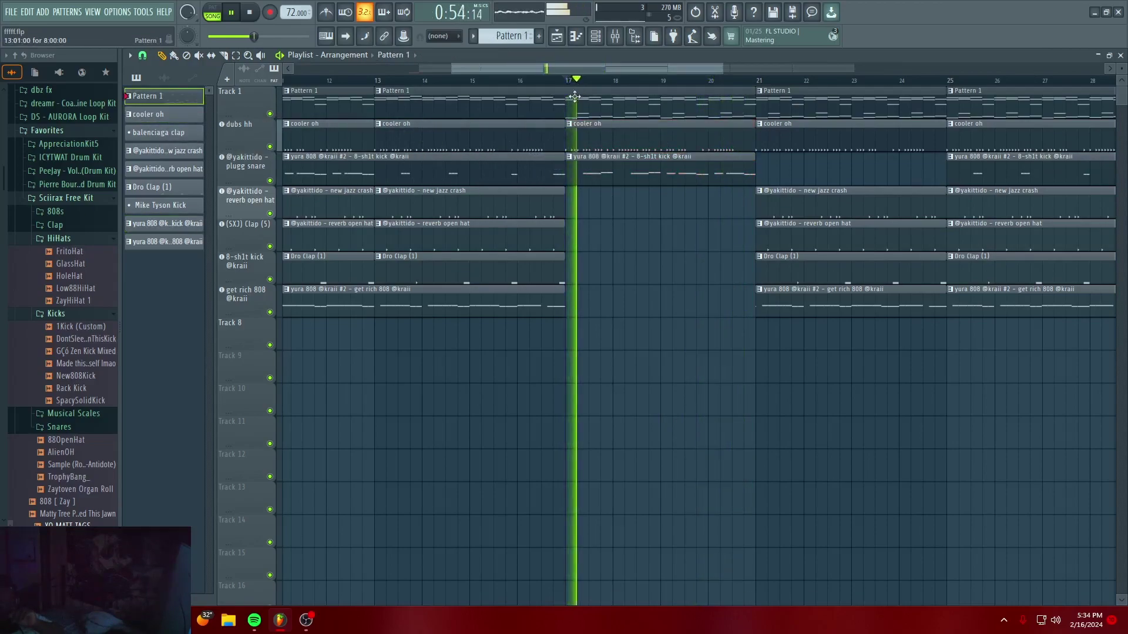
drag(159, 132, 564, 208)
right_click(591, 206)
drag(163, 154, 573, 202)
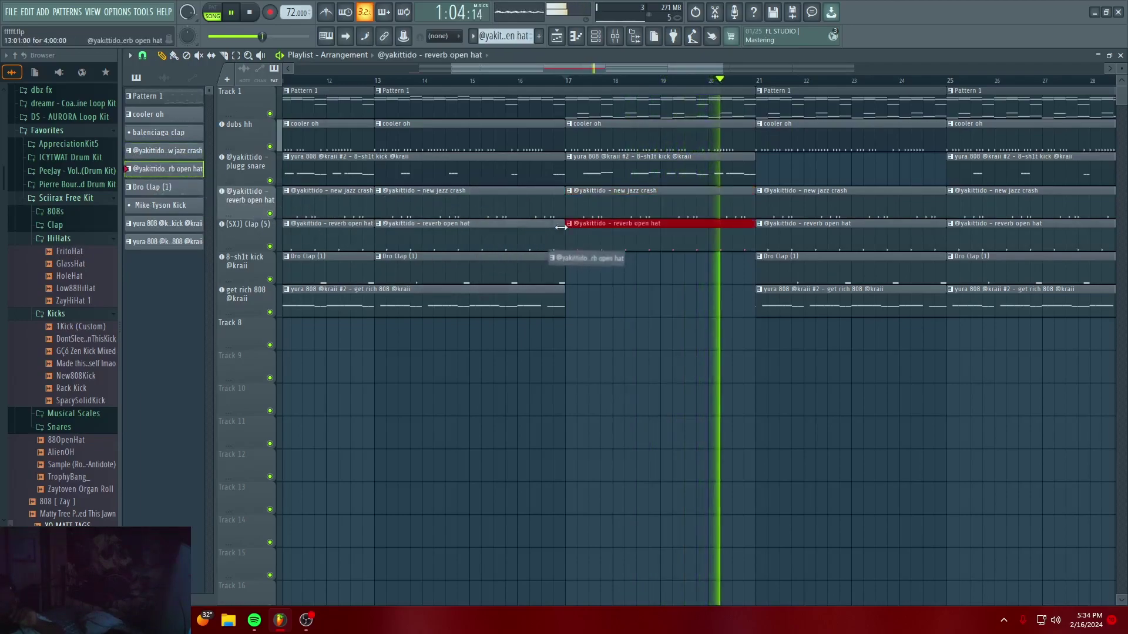
Set the plugg snare mixer level to 0.9 dB and the (SXJ) Clap (5) level to 4.0 dB
click(615, 35)
drag(341, 167, 341, 172)
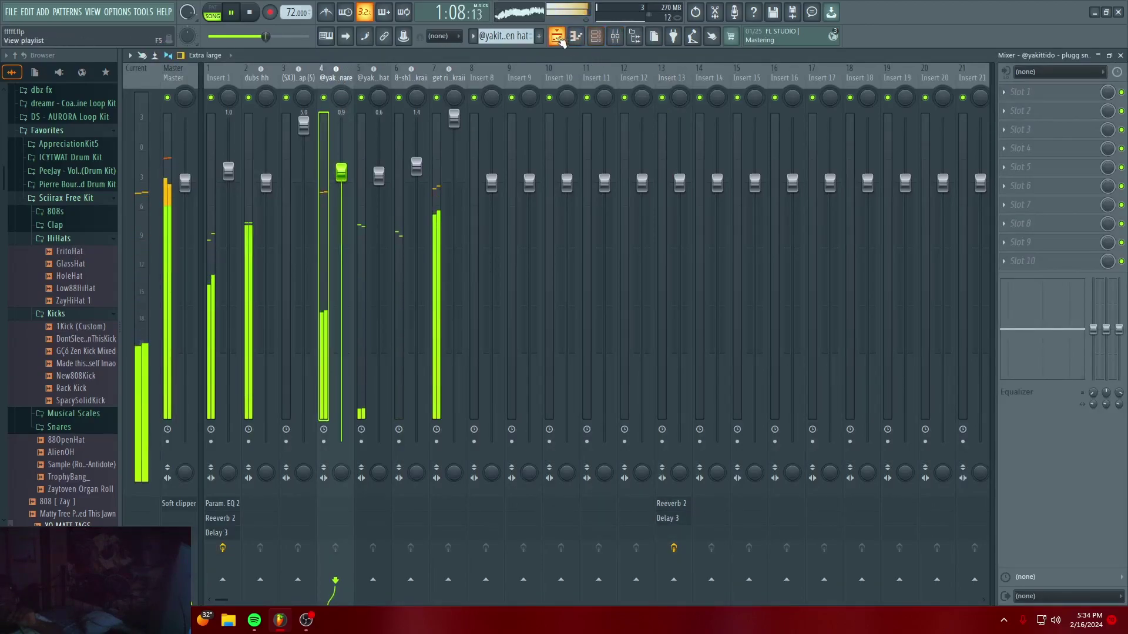
click(557, 36)
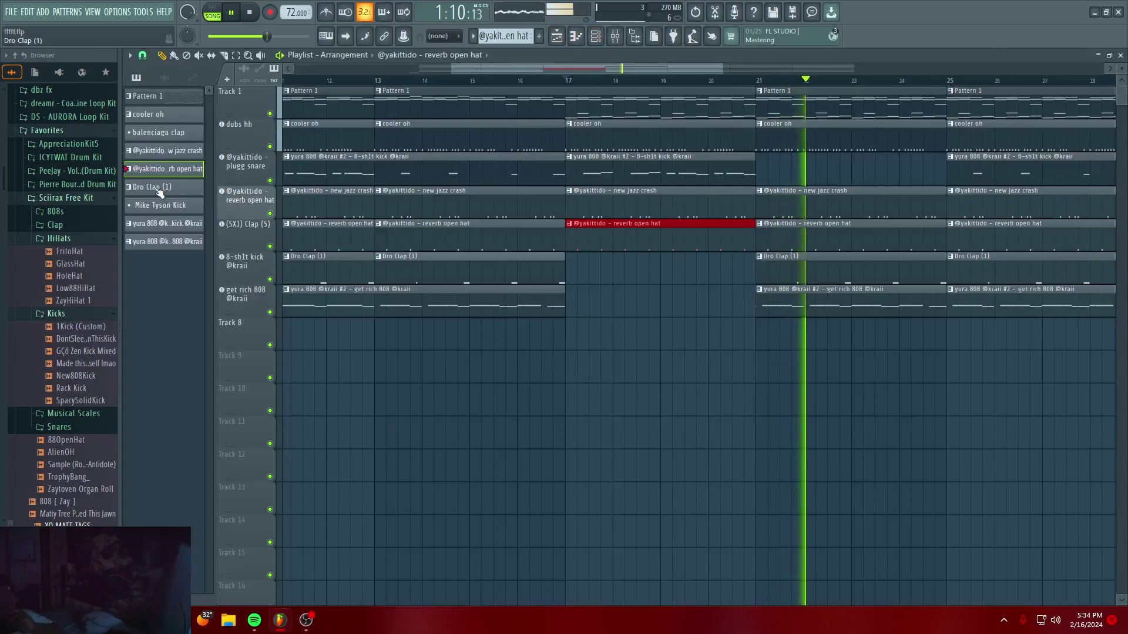
click(615, 36)
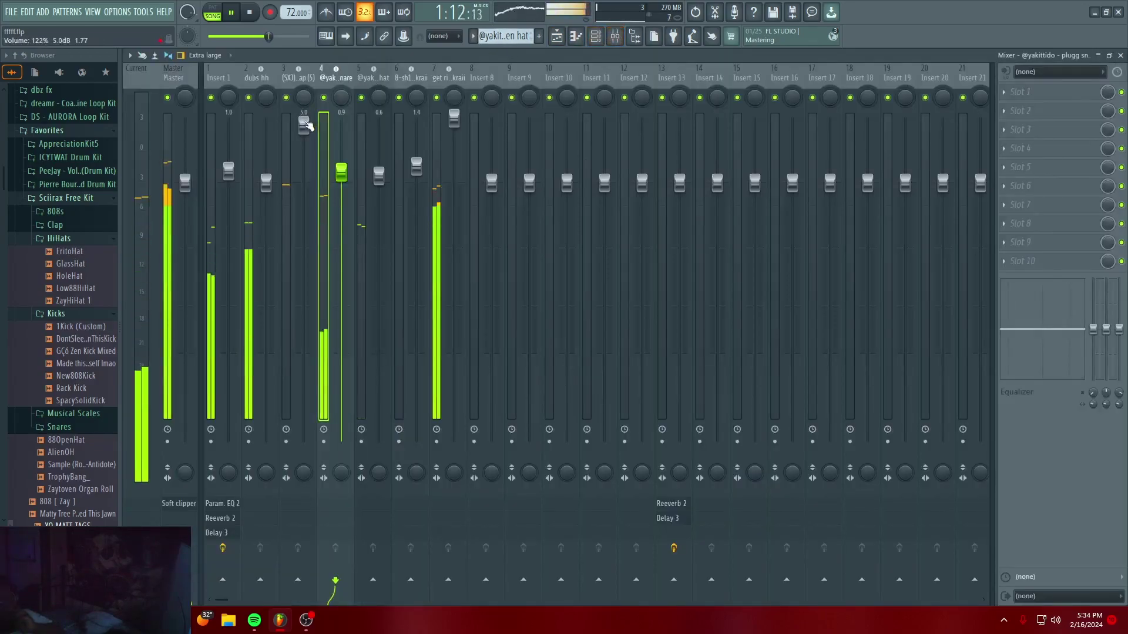
drag(304, 125, 305, 130)
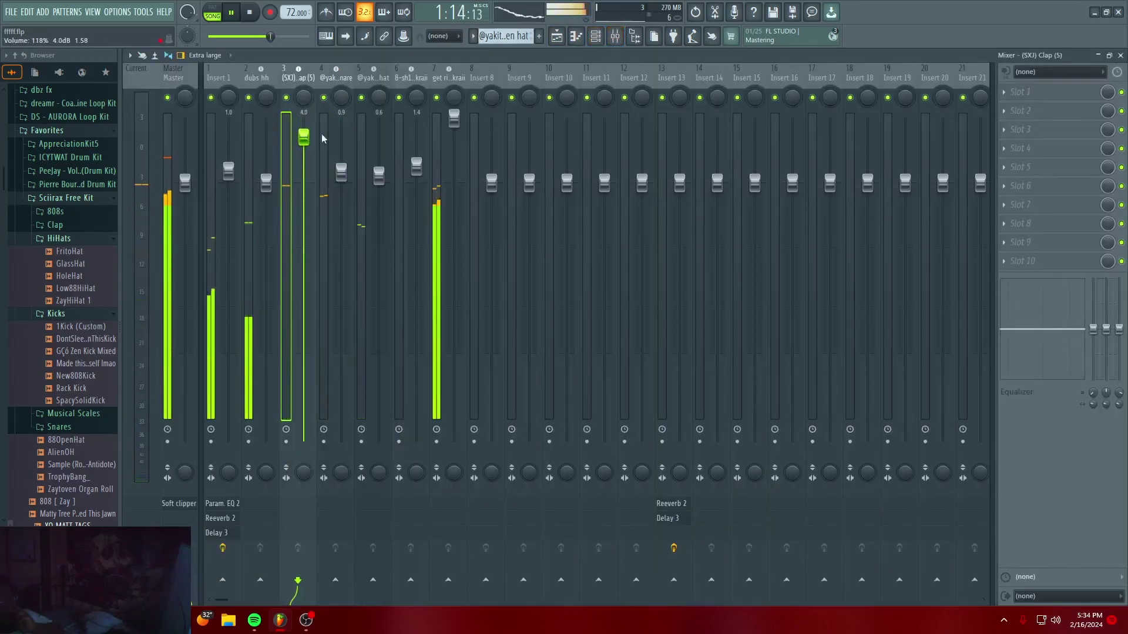
click(565, 35)
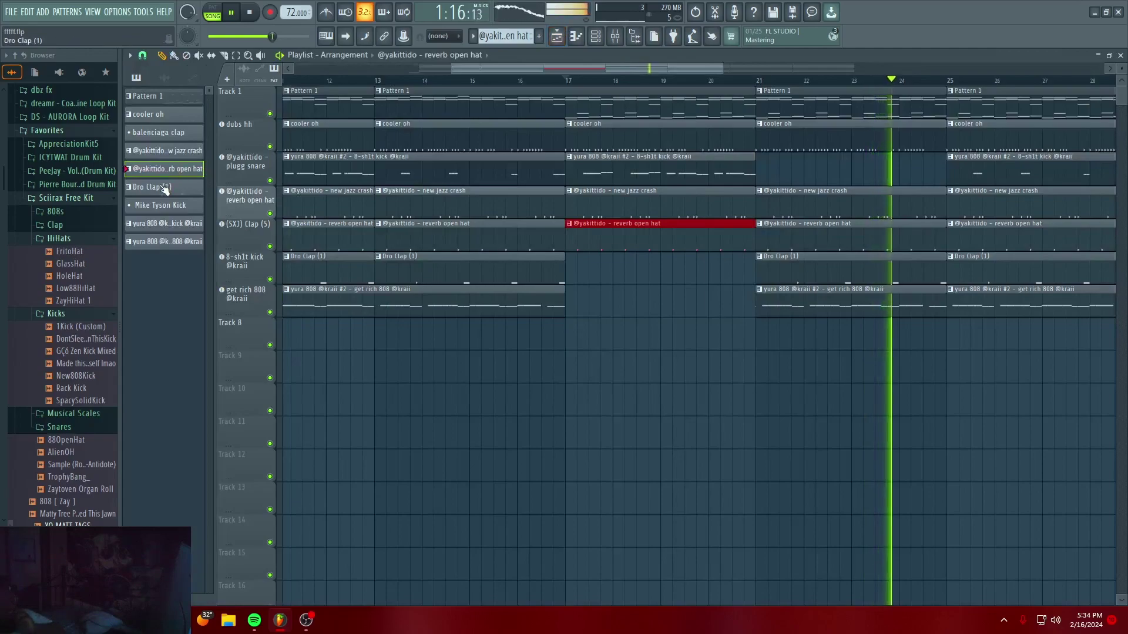
key(F9)
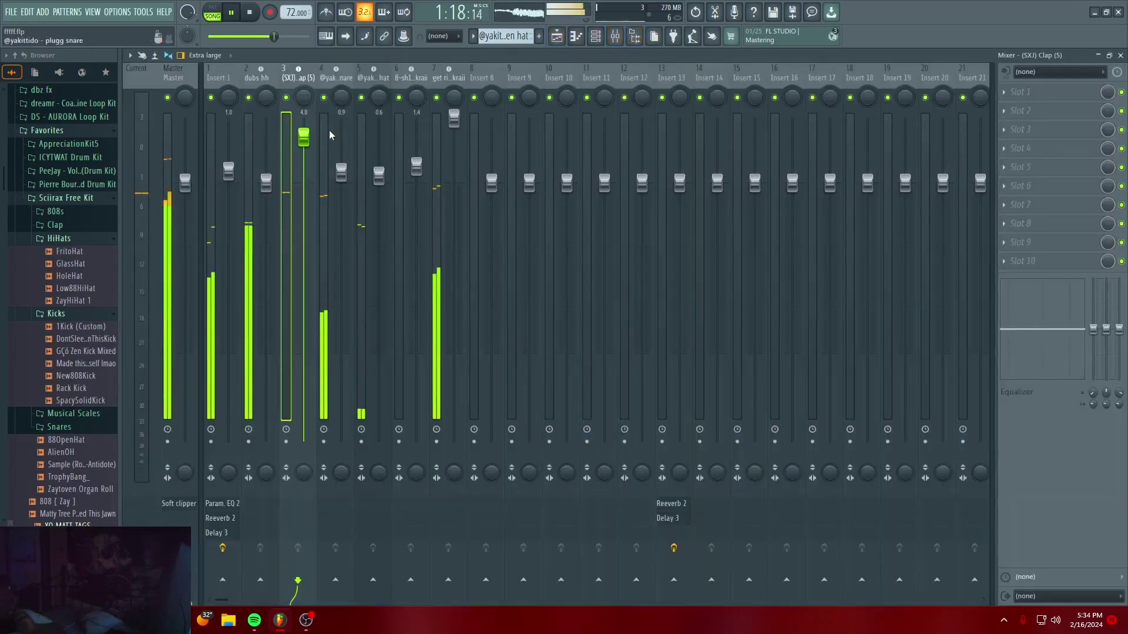
key(F5)
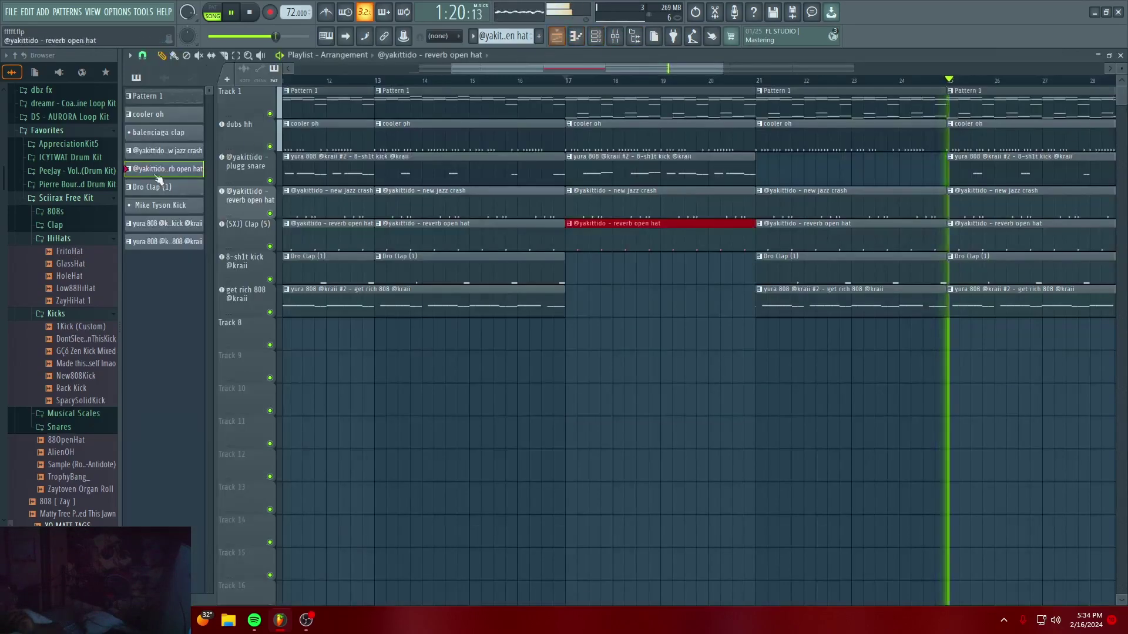
Replay from bar 17 and place a Dro Clap (1) clip that starts just before bar 19 and ends at bar 21
key(space)
key(space)
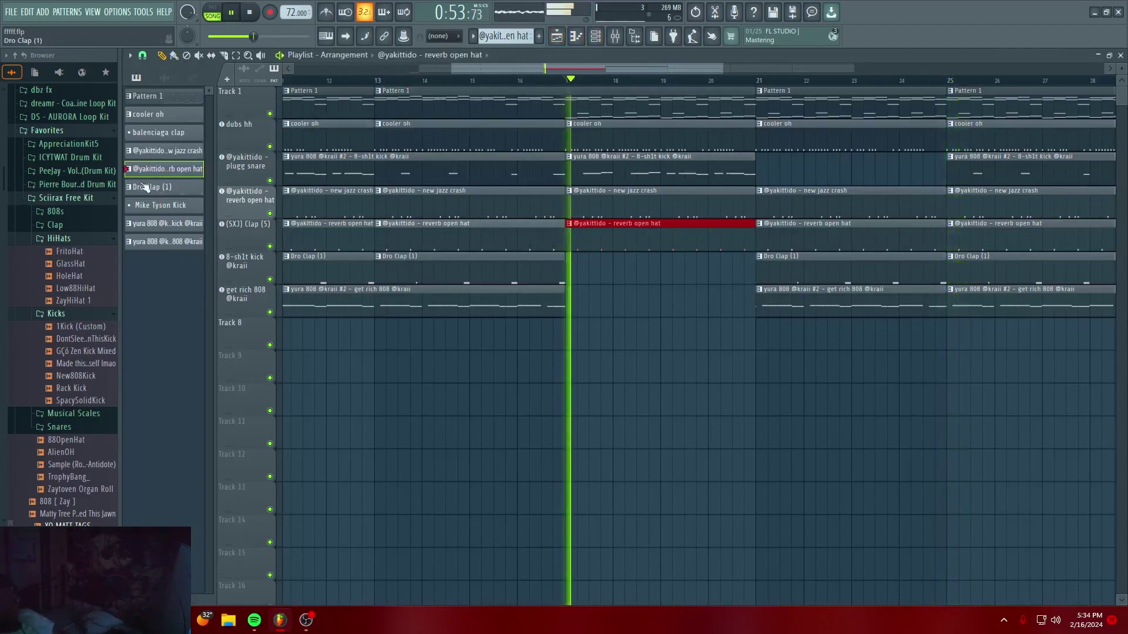
drag(156, 188, 568, 275)
right_click(661, 273)
drag(147, 188, 662, 272)
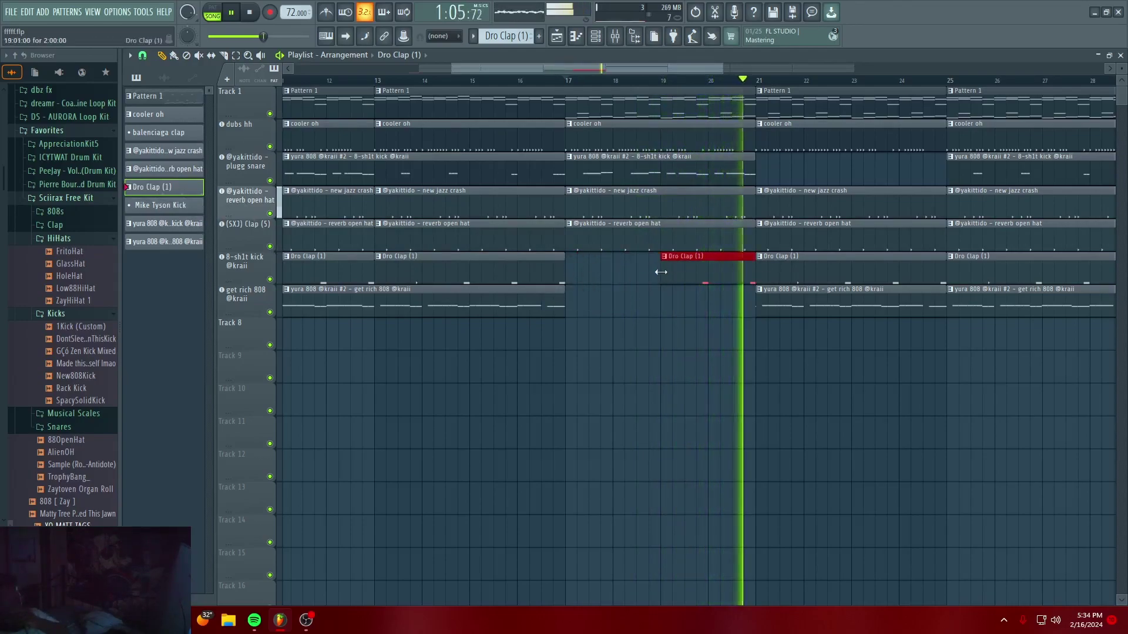
drag(661, 276, 649, 274)
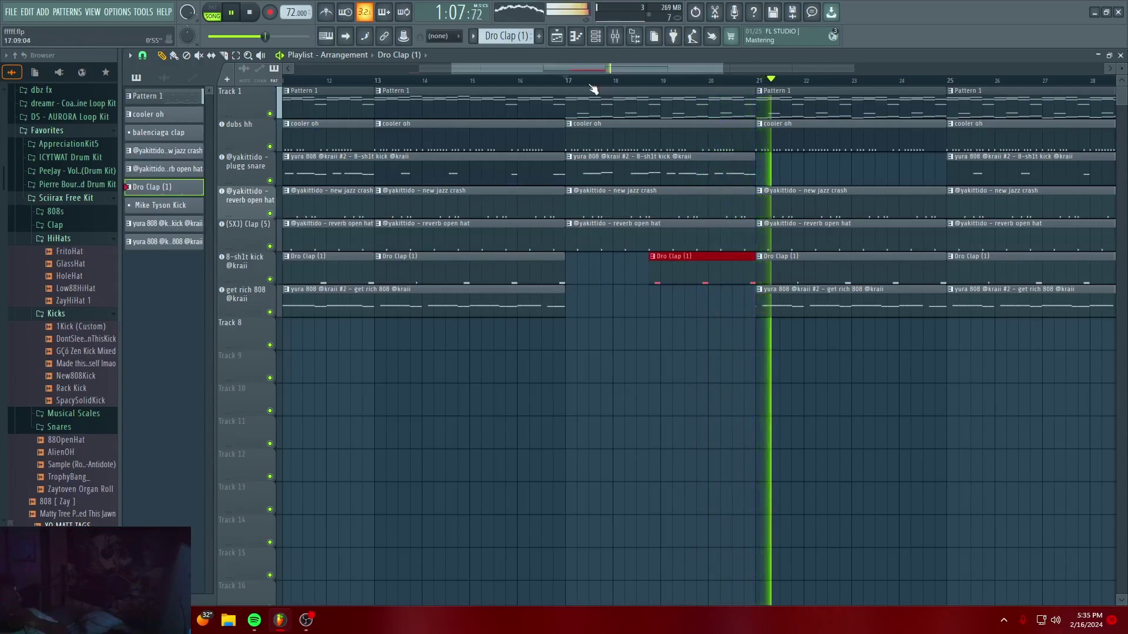
Replay from bar 17 and fine-tune the (SXJ) Clap (5) mixer level to 4.0 dB
click(567, 88)
click(568, 80)
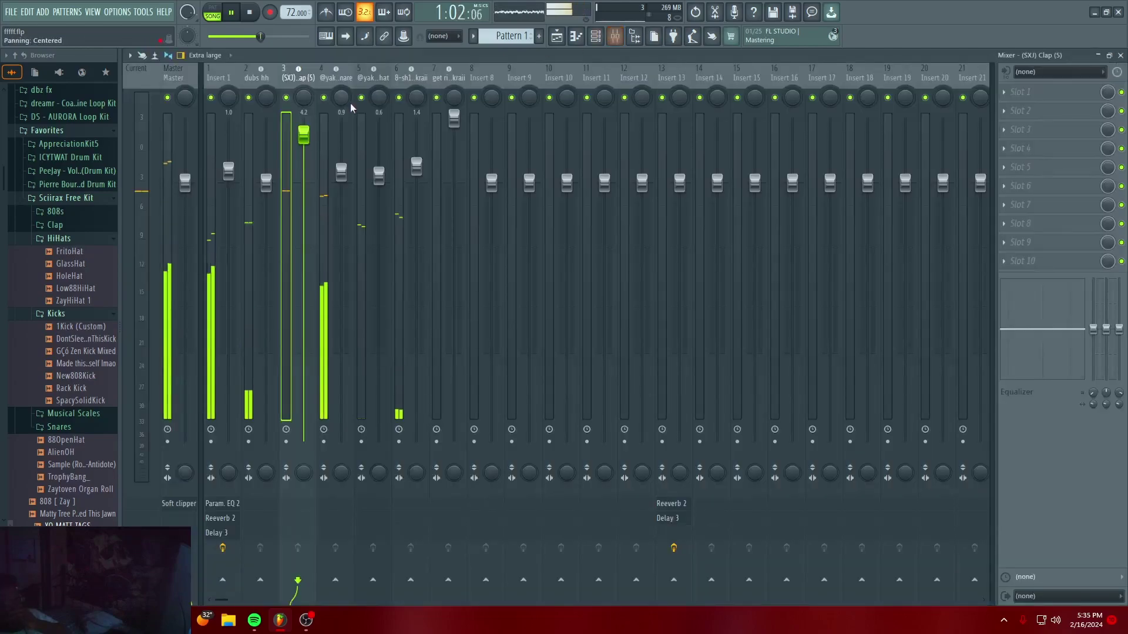
click(615, 36)
drag(304, 139, 303, 149)
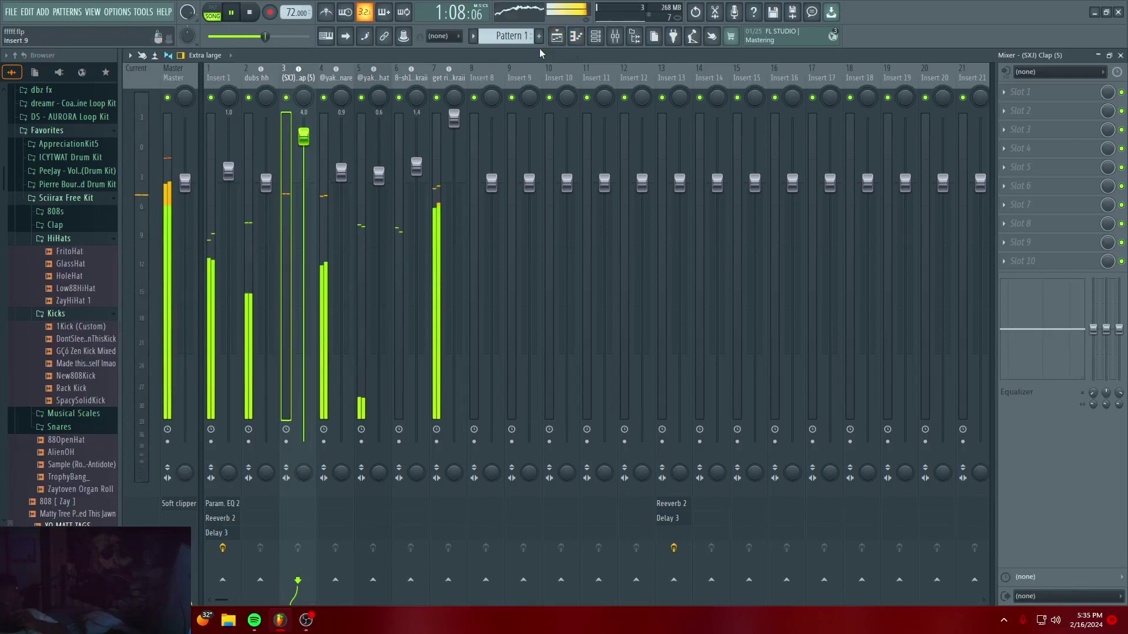
Listen through the playlist arrangement from about bar 23 to bar 36, following the playhead toward the end of the clips
click(558, 37)
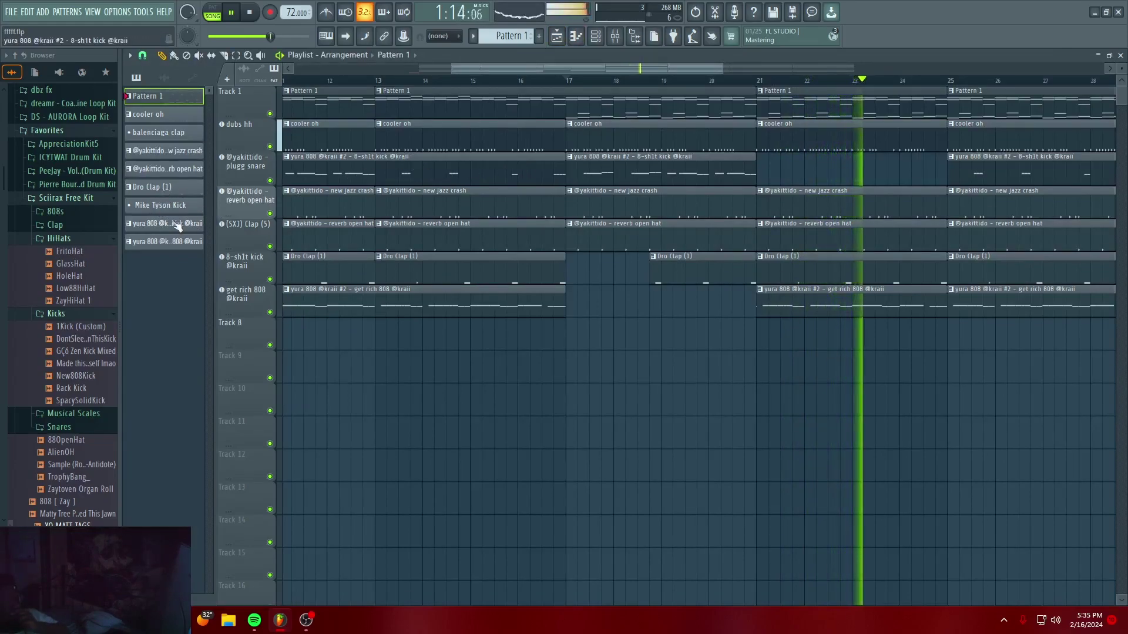
scroll(543, 82, down, 5)
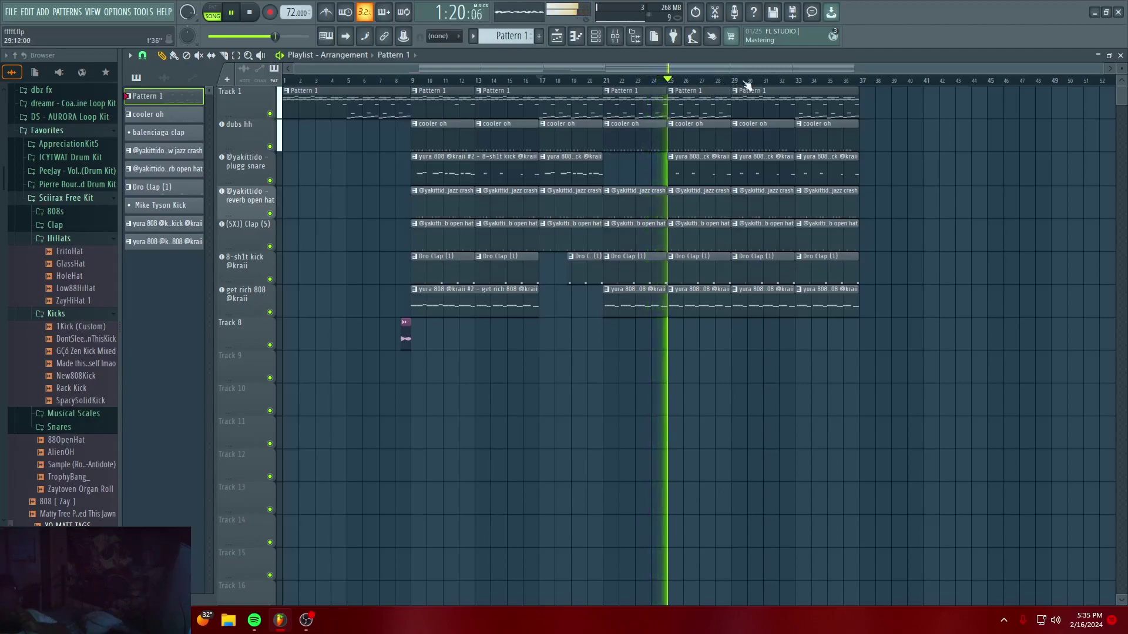
scroll(747, 83, up, 4)
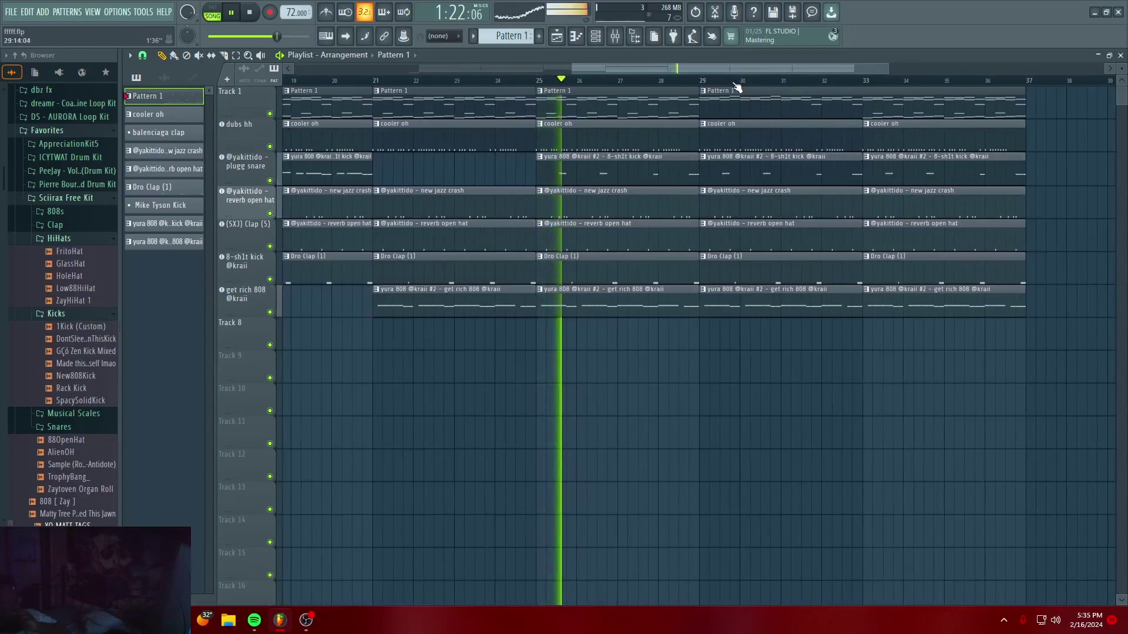
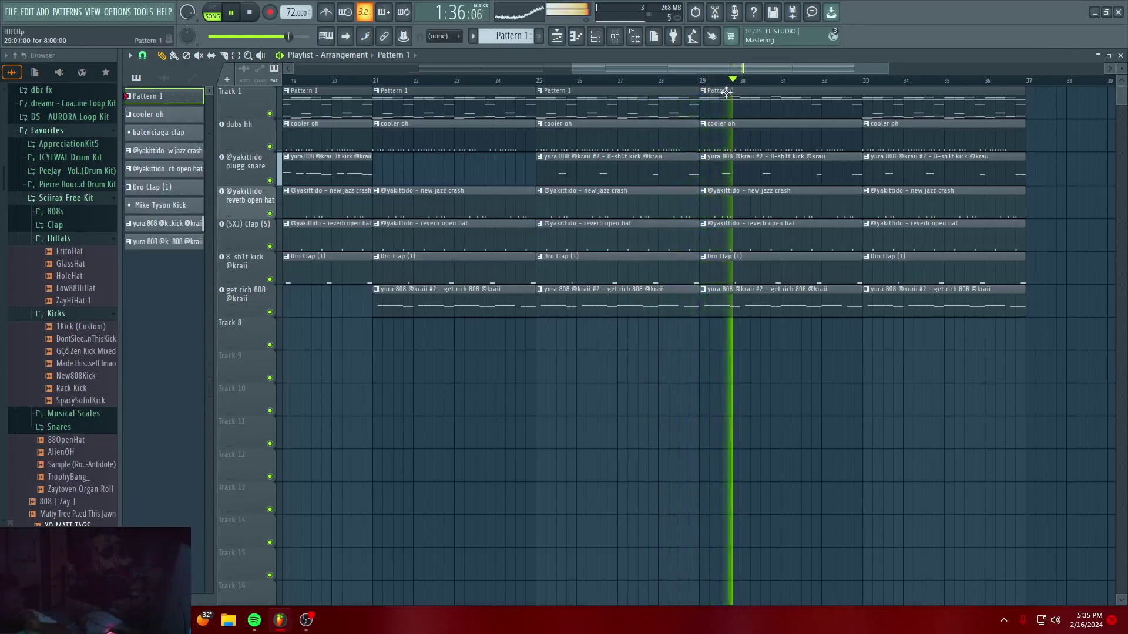
drag(727, 69, 756, 74)
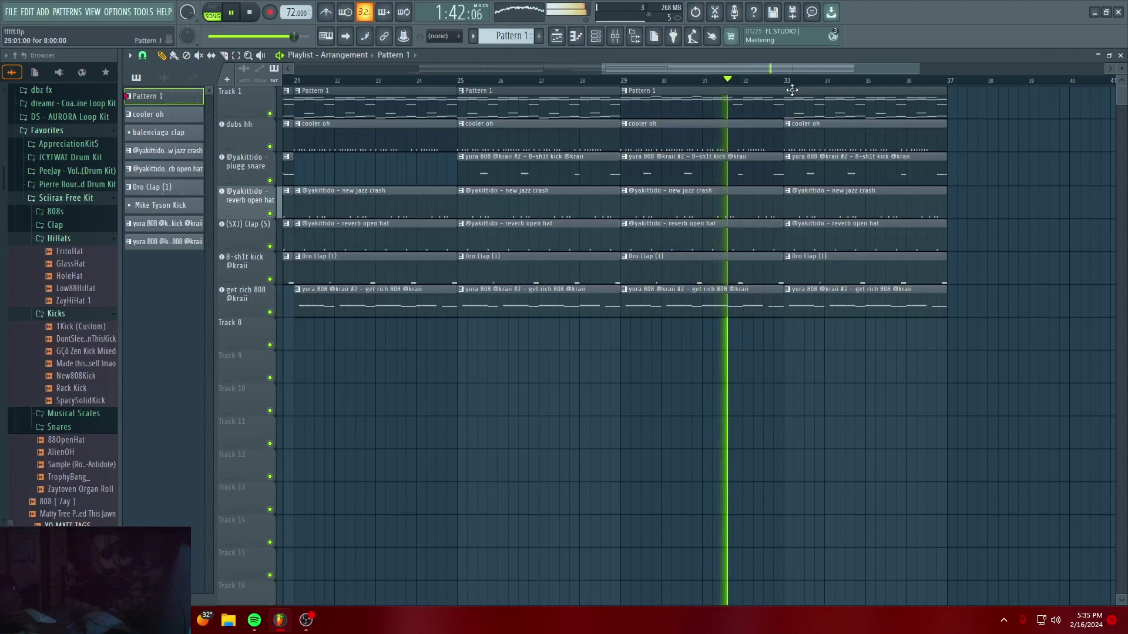
drag(773, 71, 806, 73)
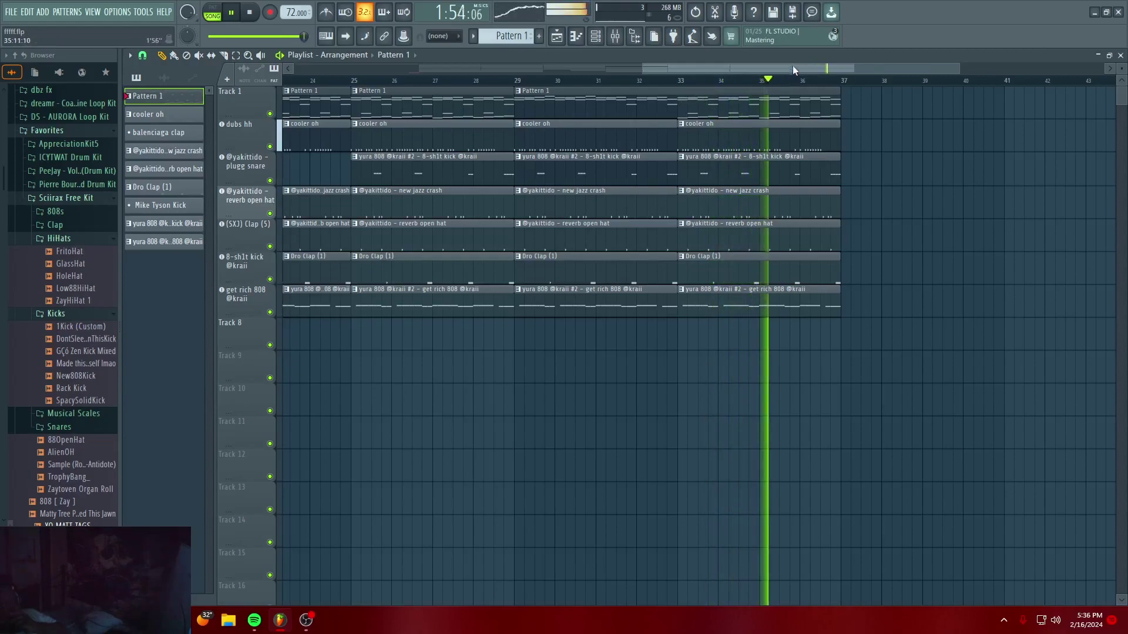
scroll(790, 80, down, 2)
scroll(802, 79, up, 3)
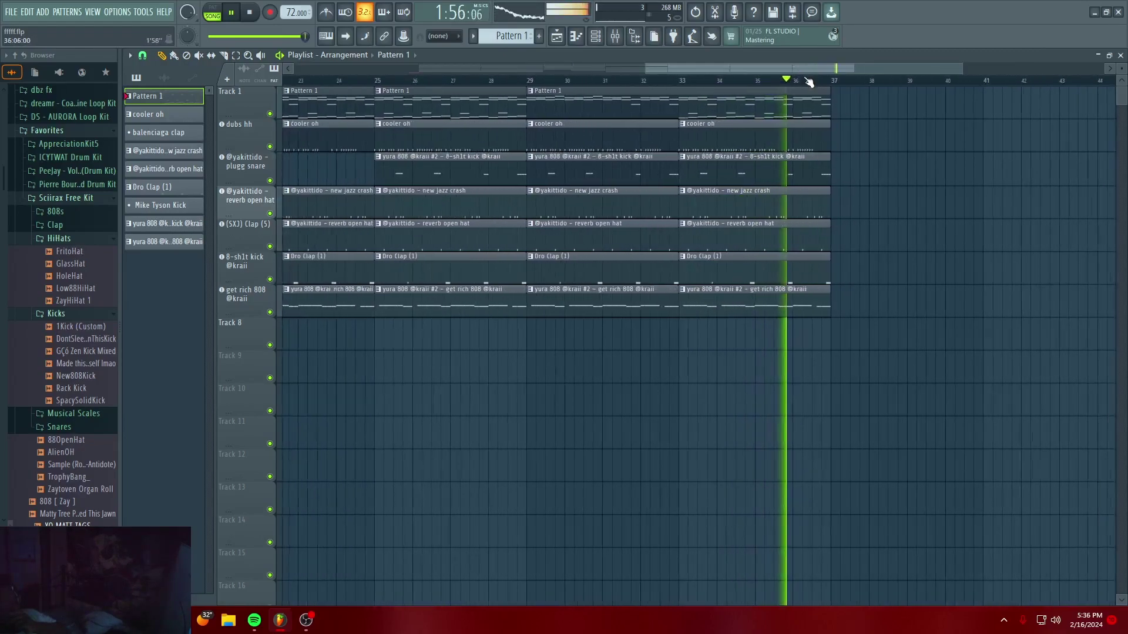
Duplicate the Pattern 1 melody clip after bar 37 so it spans bars 37 to 41, and play from bar 37
click(645, 97)
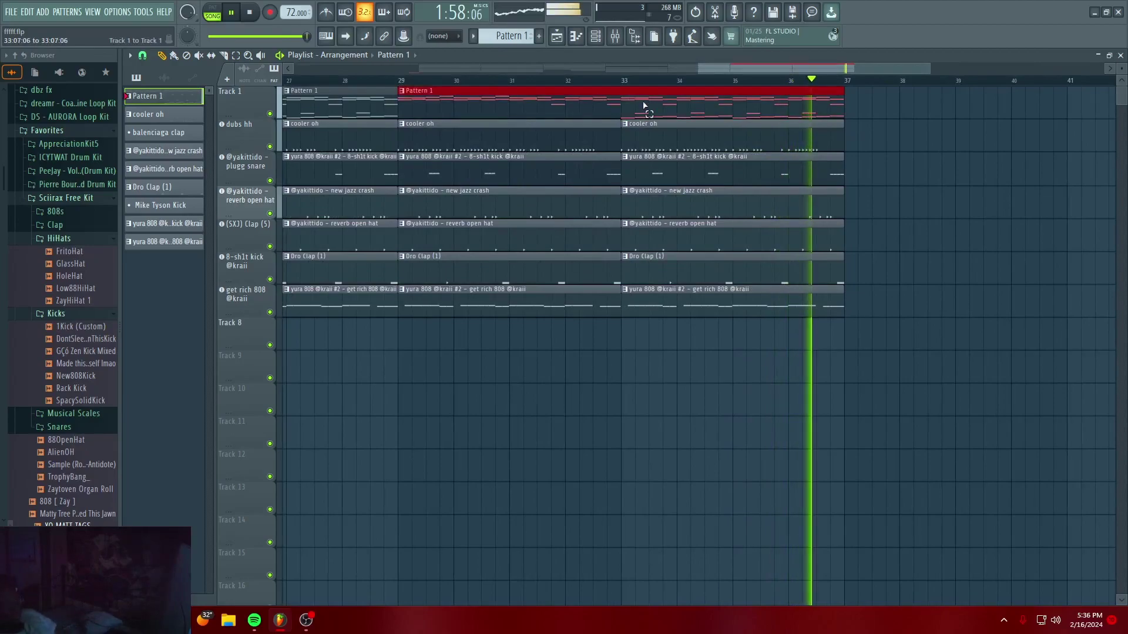
key(ctrl+b)
mouse_move(593, 110)
mouse_down()
mouse_move(812, 110)
mouse_move(611, 110)
mouse_move(599, 92)
mouse_up()
key(space)
click(592, 81)
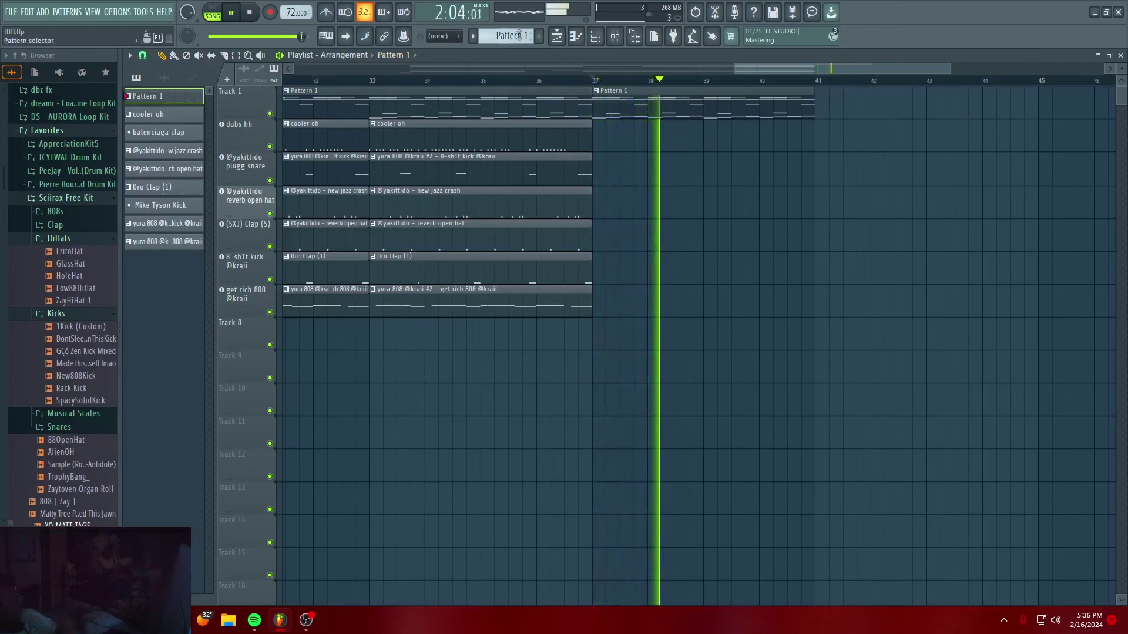
Create an automation clip for the project tempo on Track 9 and copy the 72 BPM tempo value
click(615, 36)
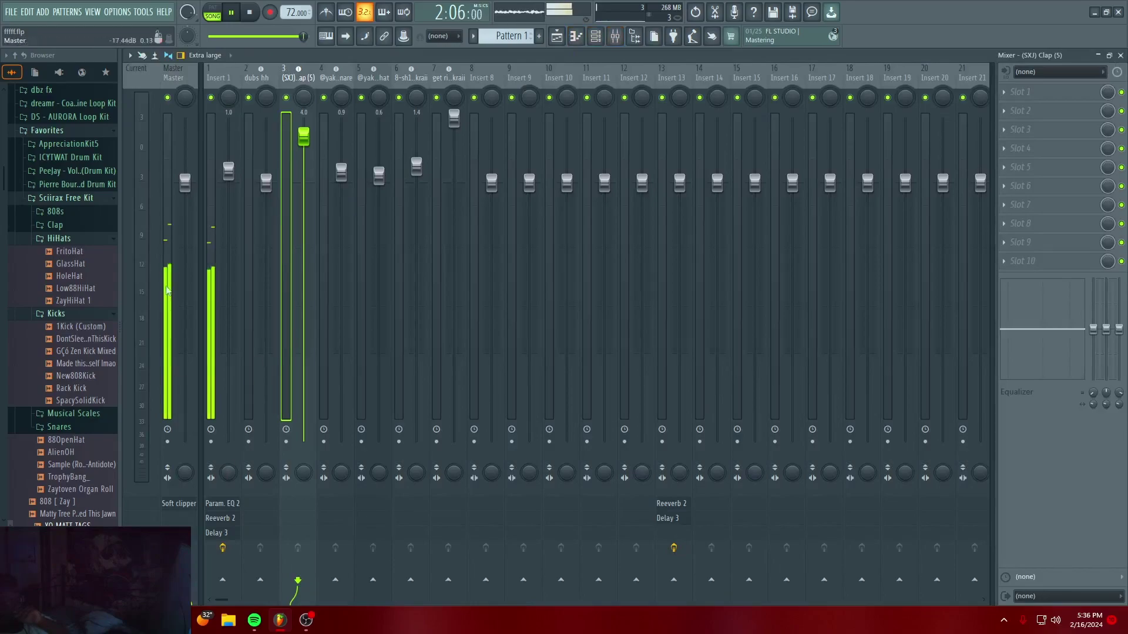
right_click(190, 98)
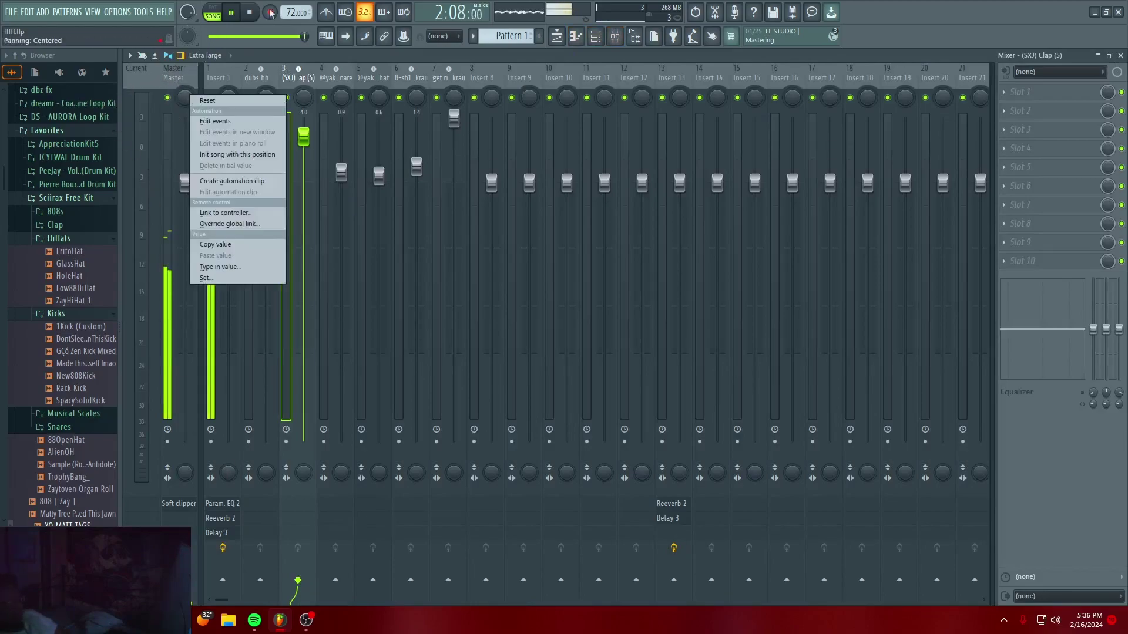
right_click(291, 13)
click(333, 79)
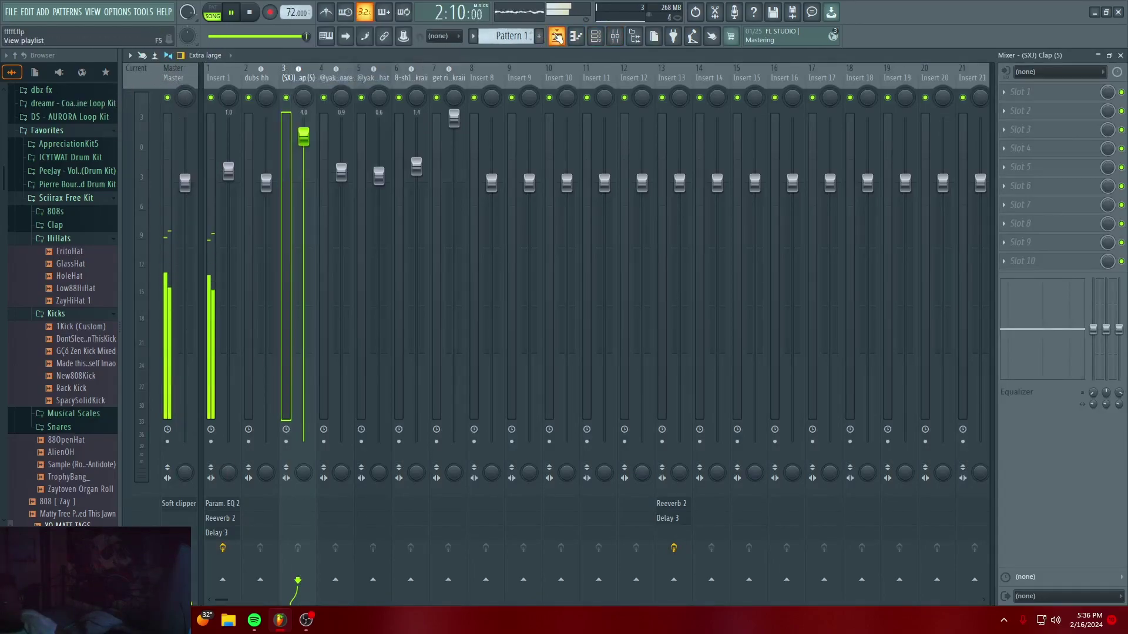
click(557, 37)
key(space)
right_click(299, 13)
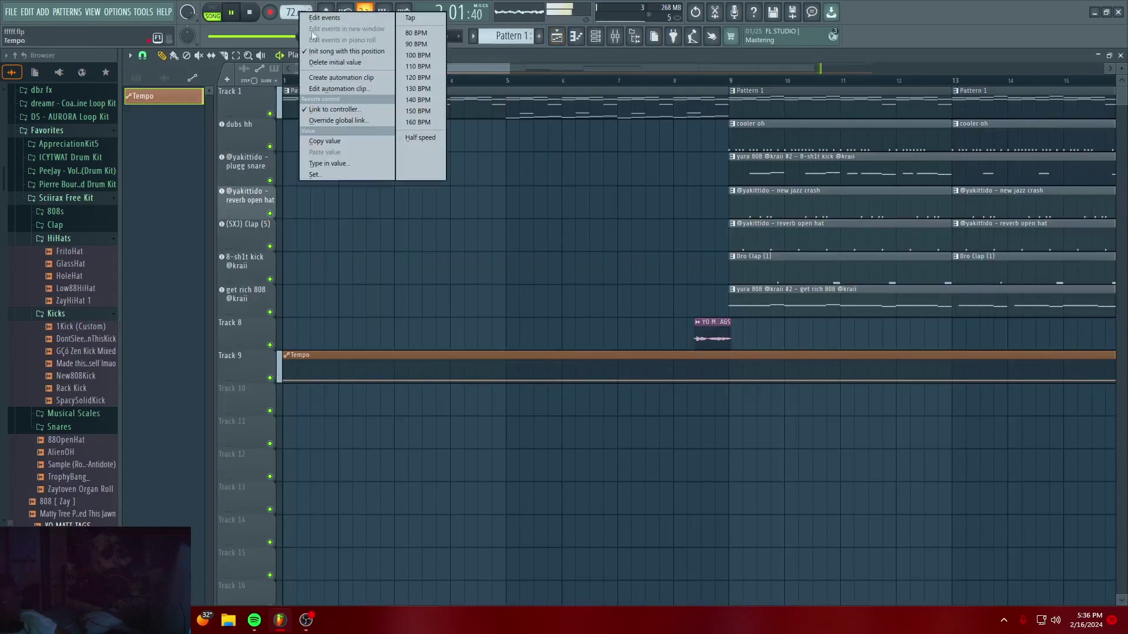
click(351, 140)
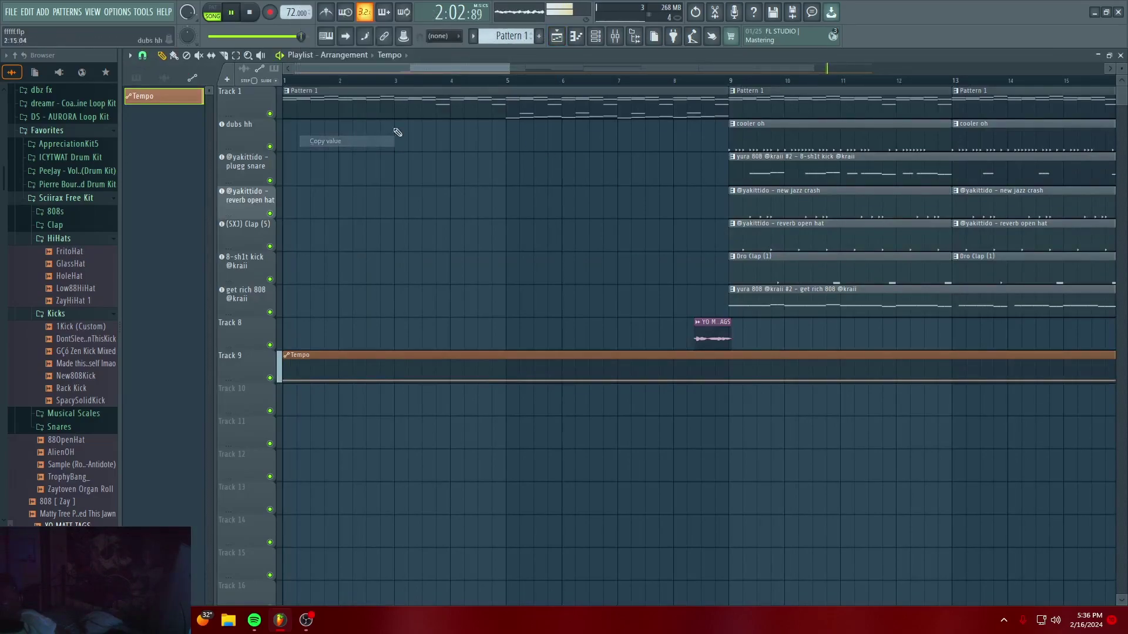
Try lowering the Tempo clip's end point at bar 41, playing from bar 37, and undo the point move
click(562, 67)
scroll(576, 81, down, 2)
scroll(582, 84, down, 4)
scroll(863, 81, up, 8)
key(space)
key(space)
key(space)
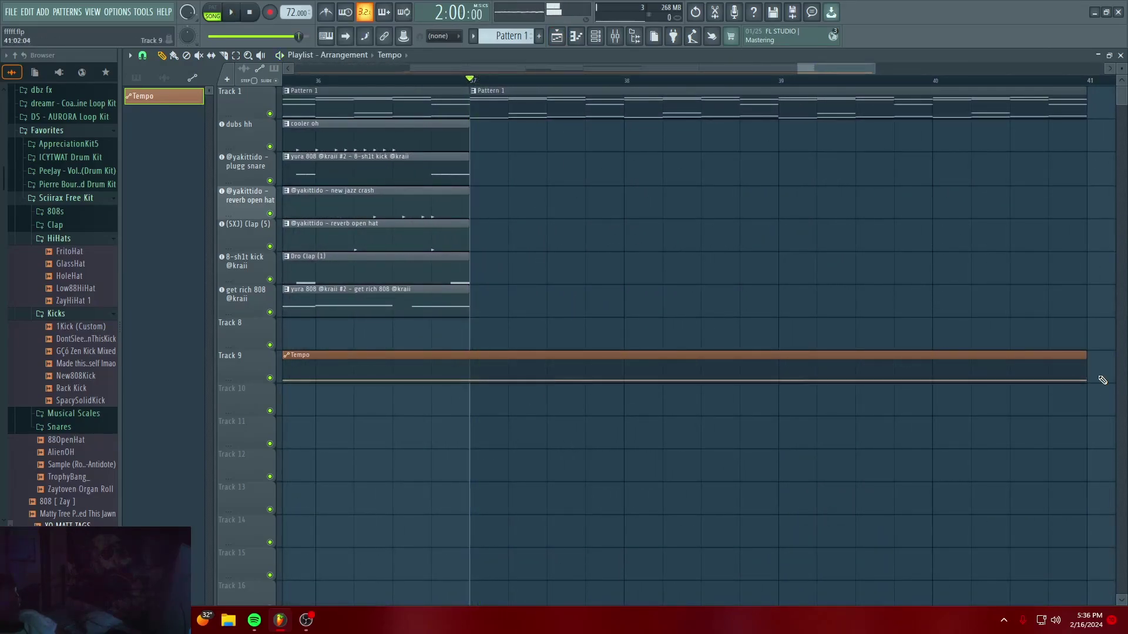
key(space)
key(space)
click(42, 13)
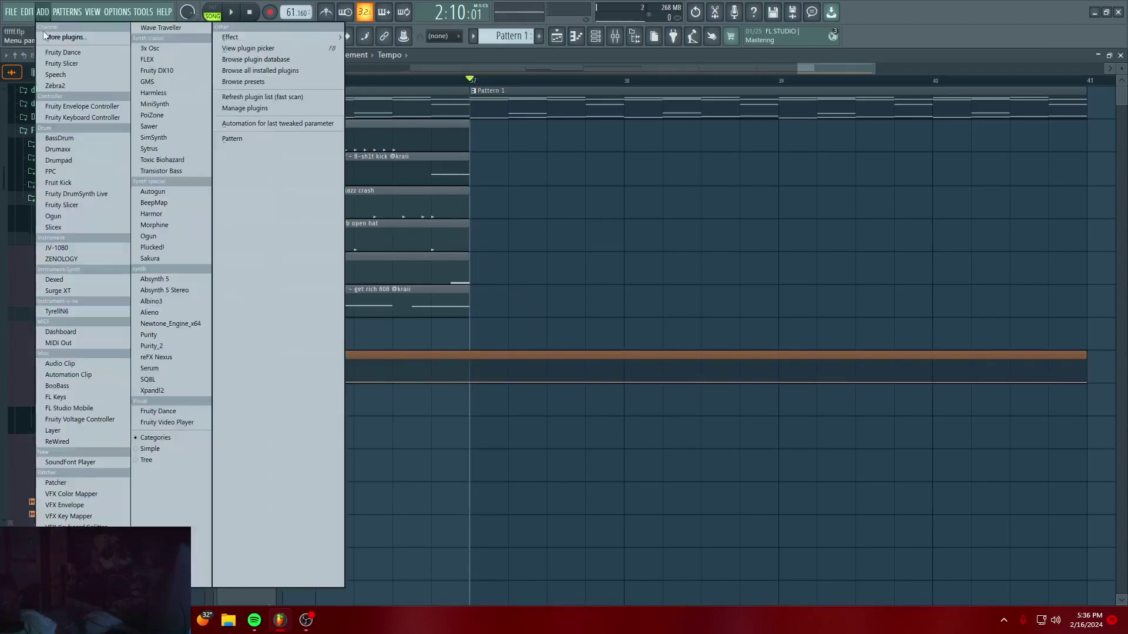
click(37, 26)
key(space)
key(space)
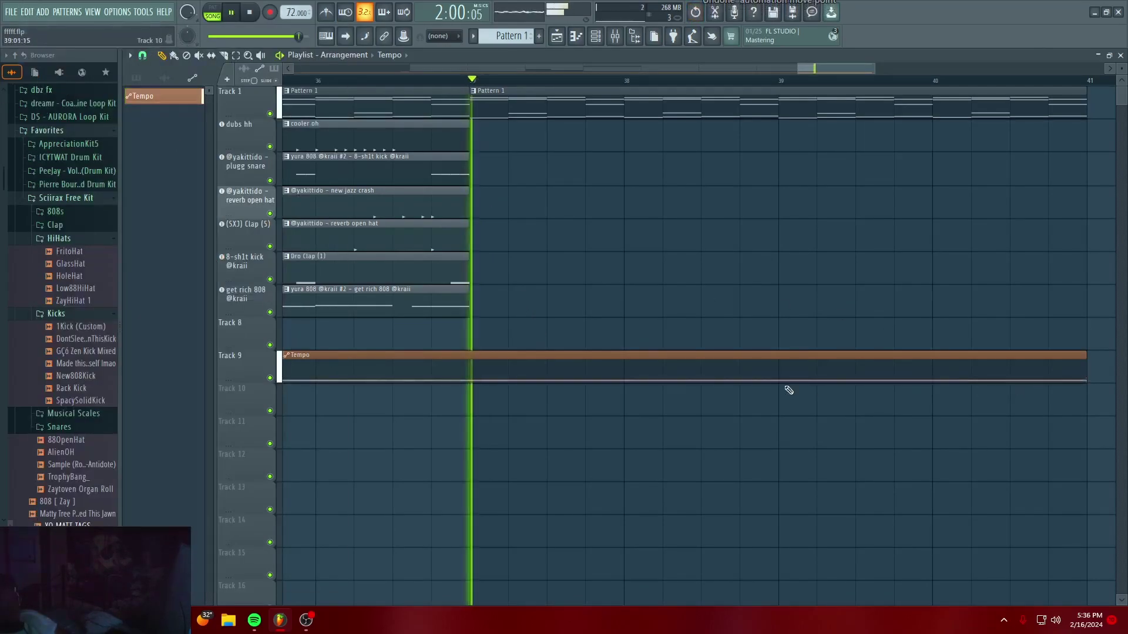
Paste the copied tempo value onto the Tempo clip's bar 37 point, drop the tempo shortly after it to 60 BPM, and play from there
right_click(471, 381)
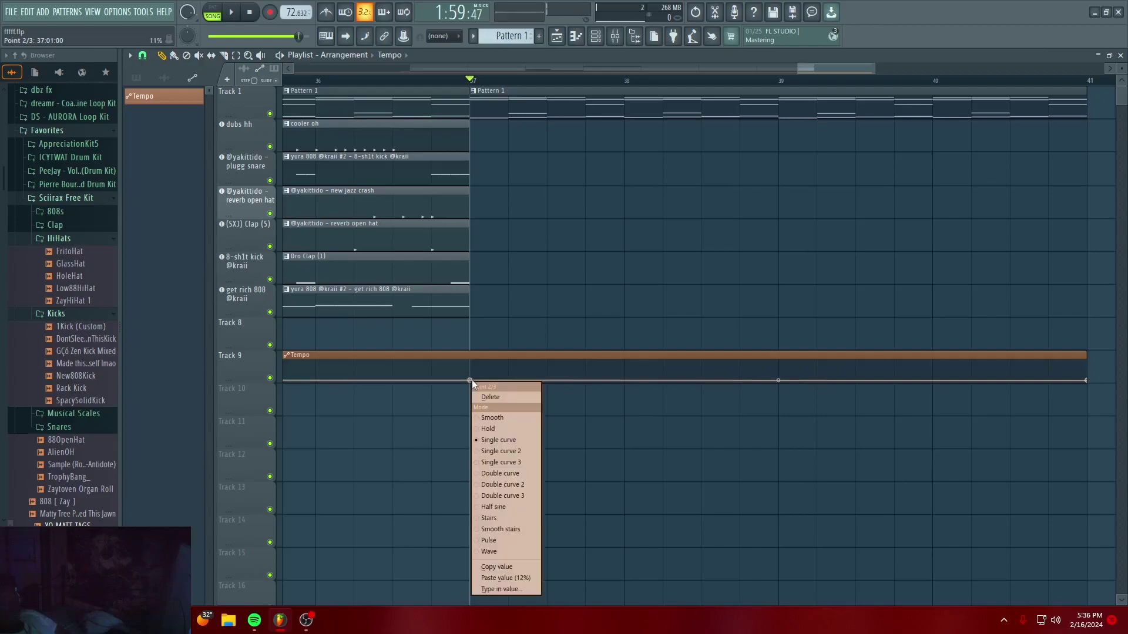
click(523, 578)
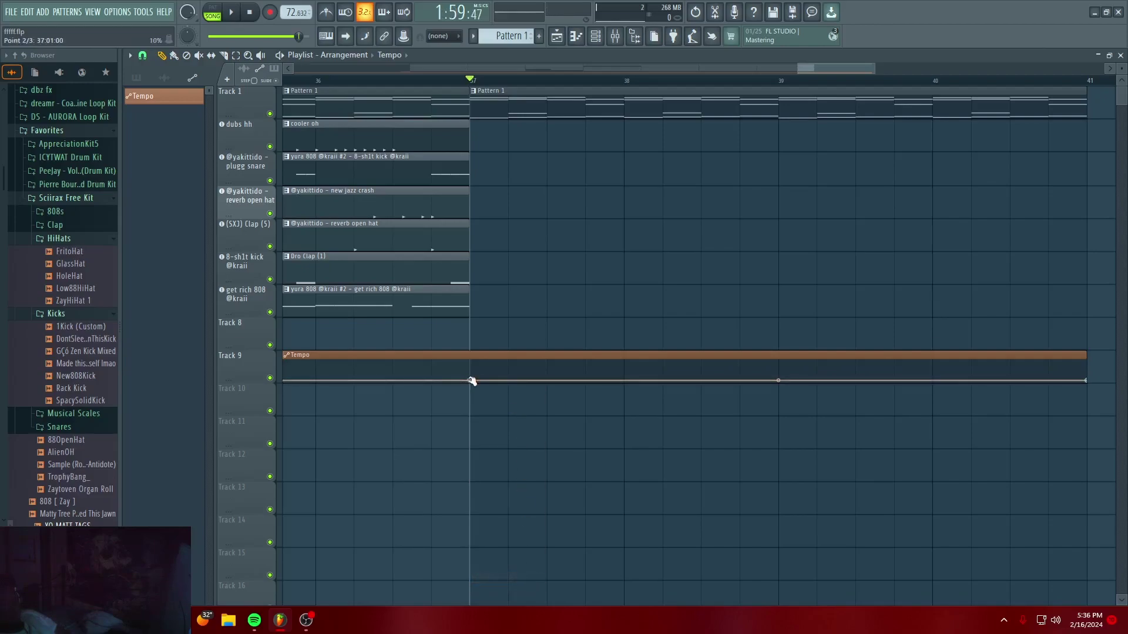
key(space)
key(space)
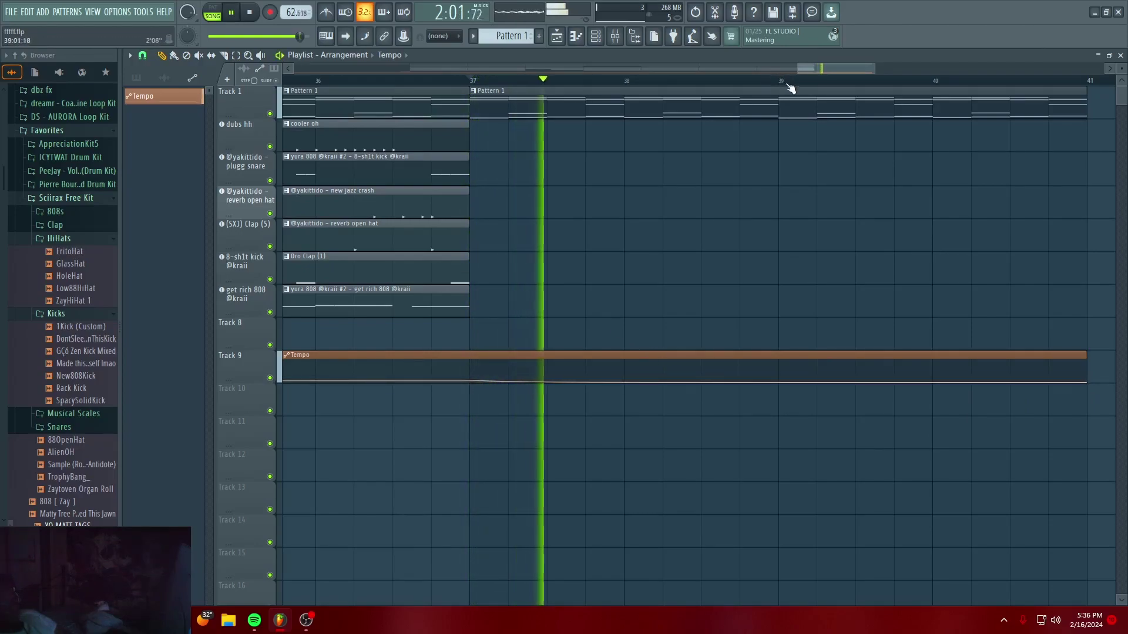
scroll(790, 86, down, 2)
Try pasting the tempo value onto the Tempo clip's first point at bar 1 and play the song from the start
drag(843, 70, 234, 128)
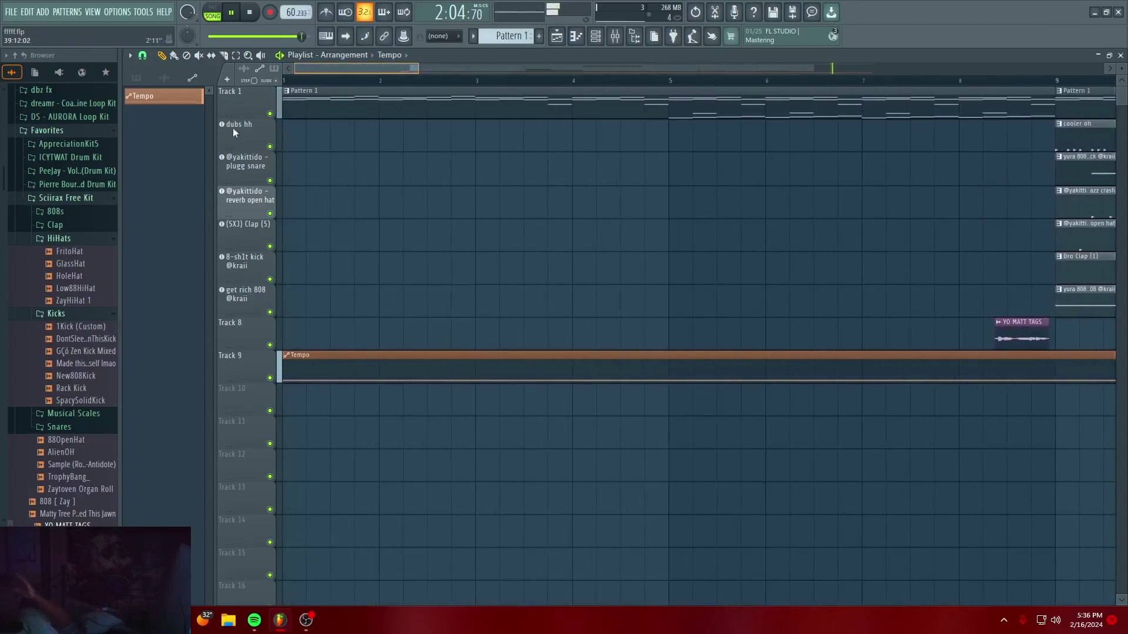
right_click(287, 382)
click(336, 577)
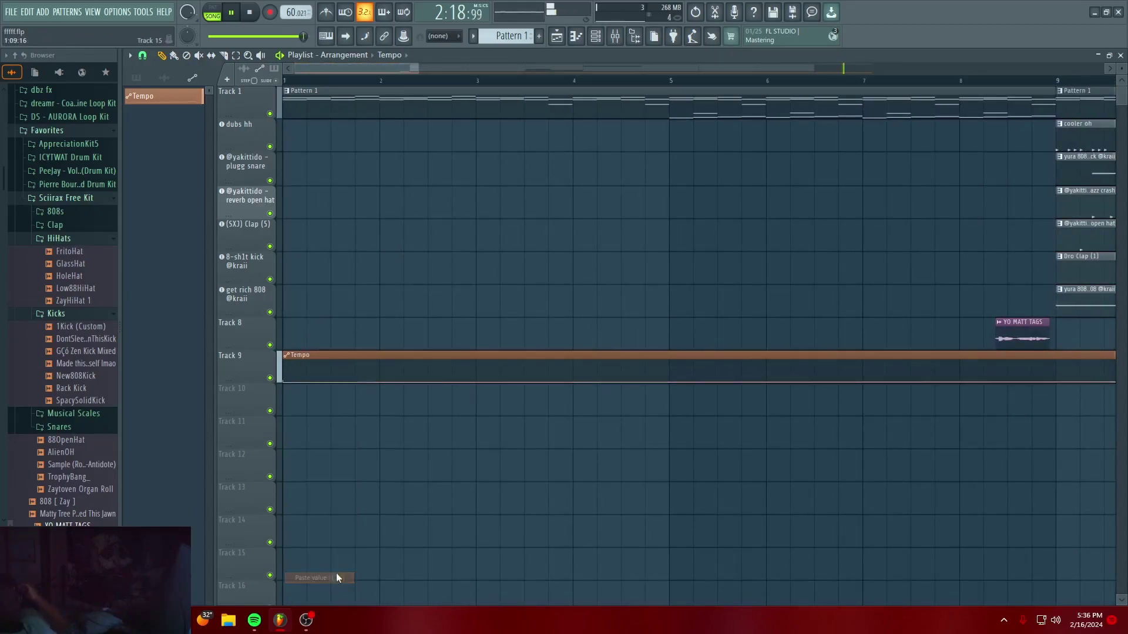
right_click(285, 382)
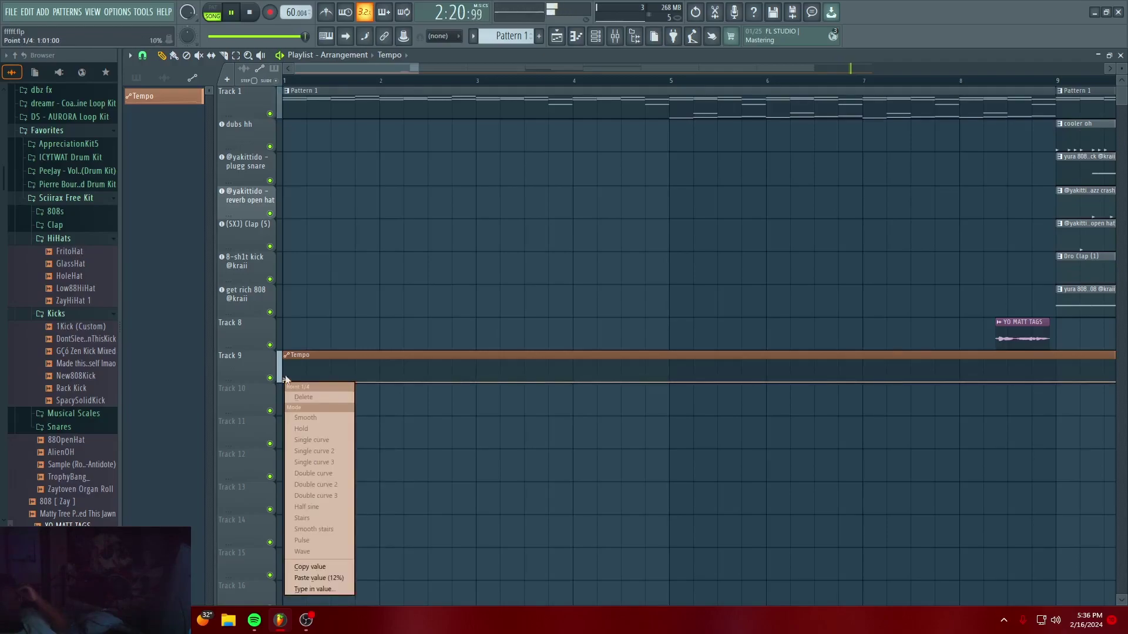
click(250, 14)
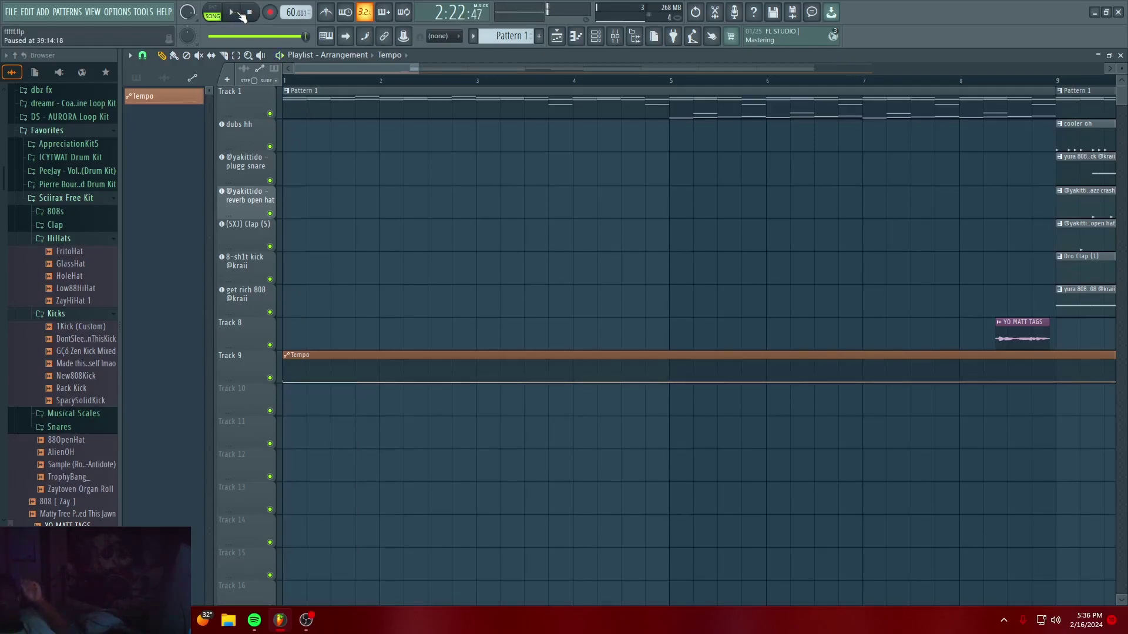
click(250, 14)
click(233, 12)
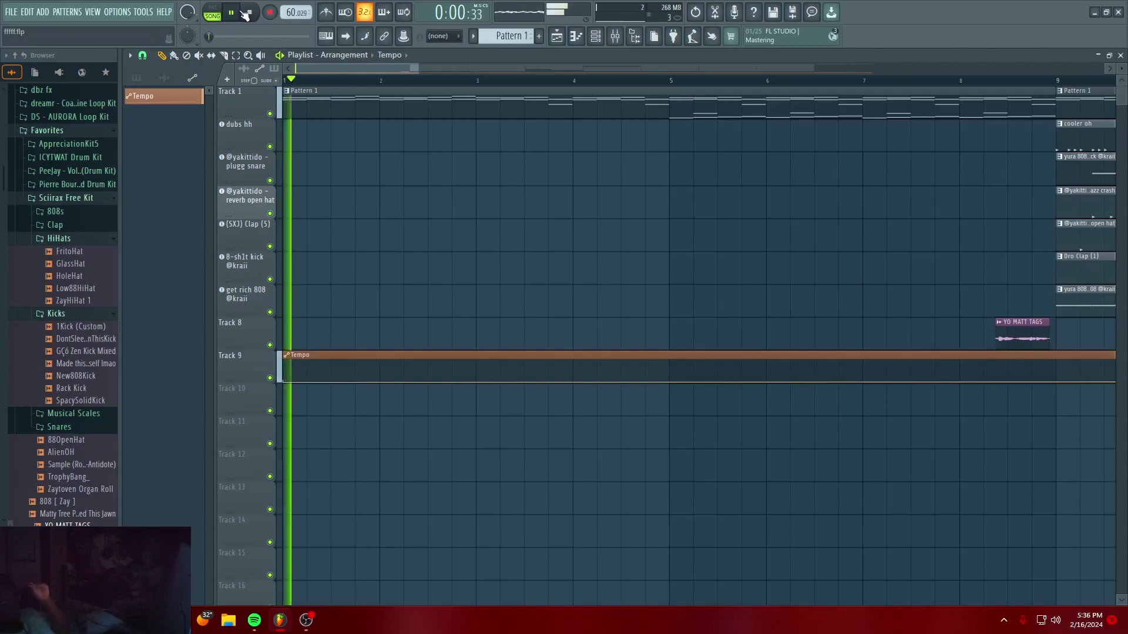
click(249, 12)
Delete the Tempo clip from Track 9 and create a new automation clip for the project tempo
right_click(296, 10)
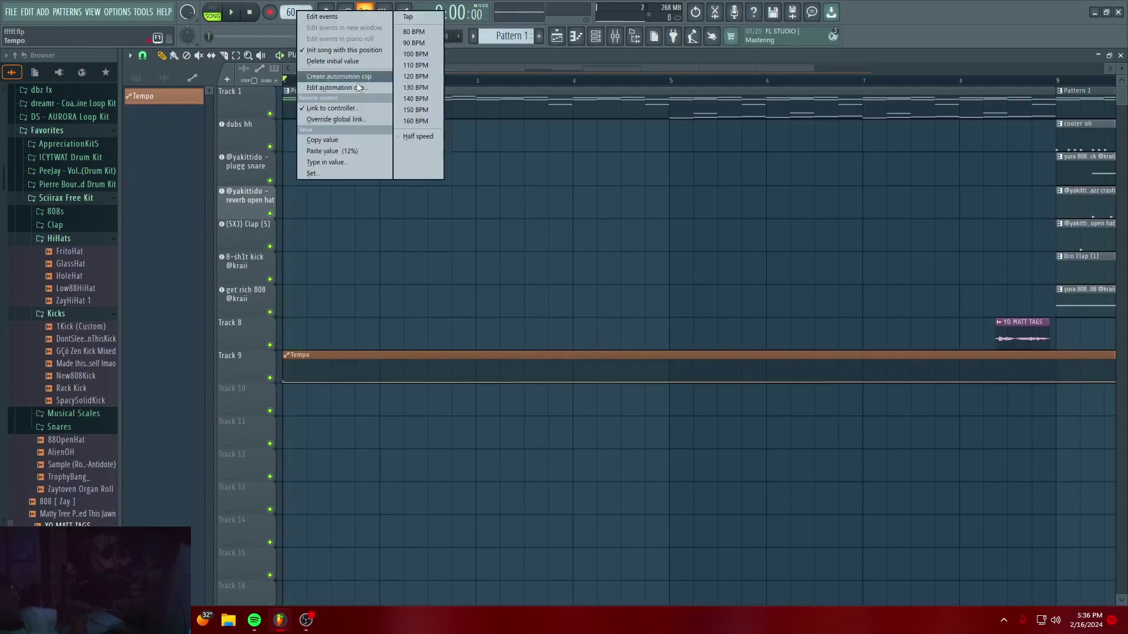
click(287, 9)
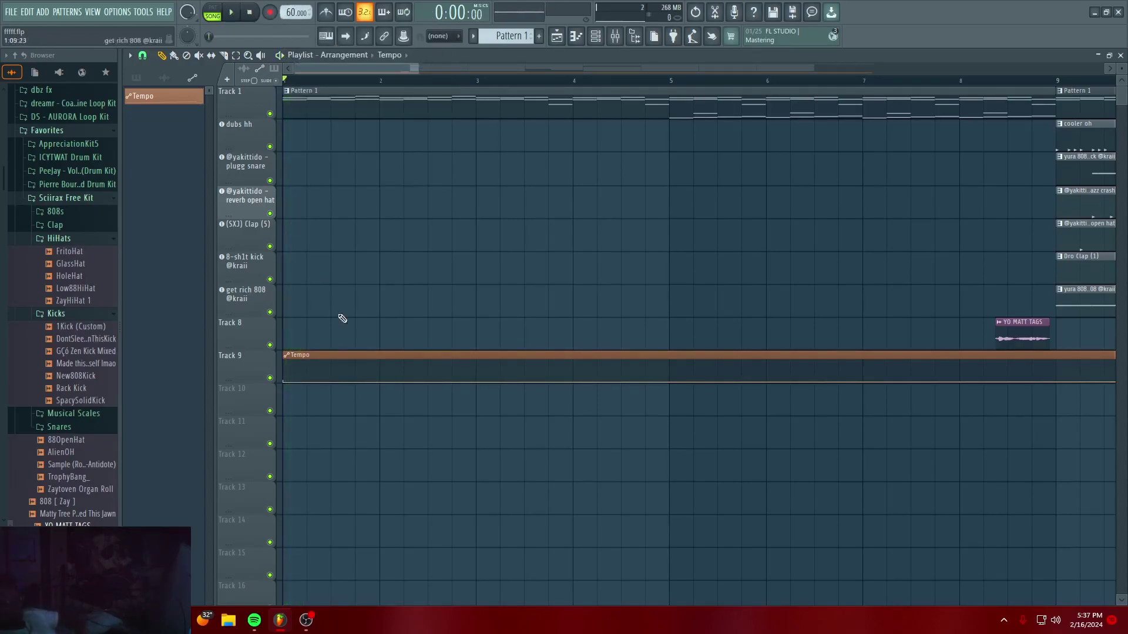
right_click(332, 363)
right_click(294, 11)
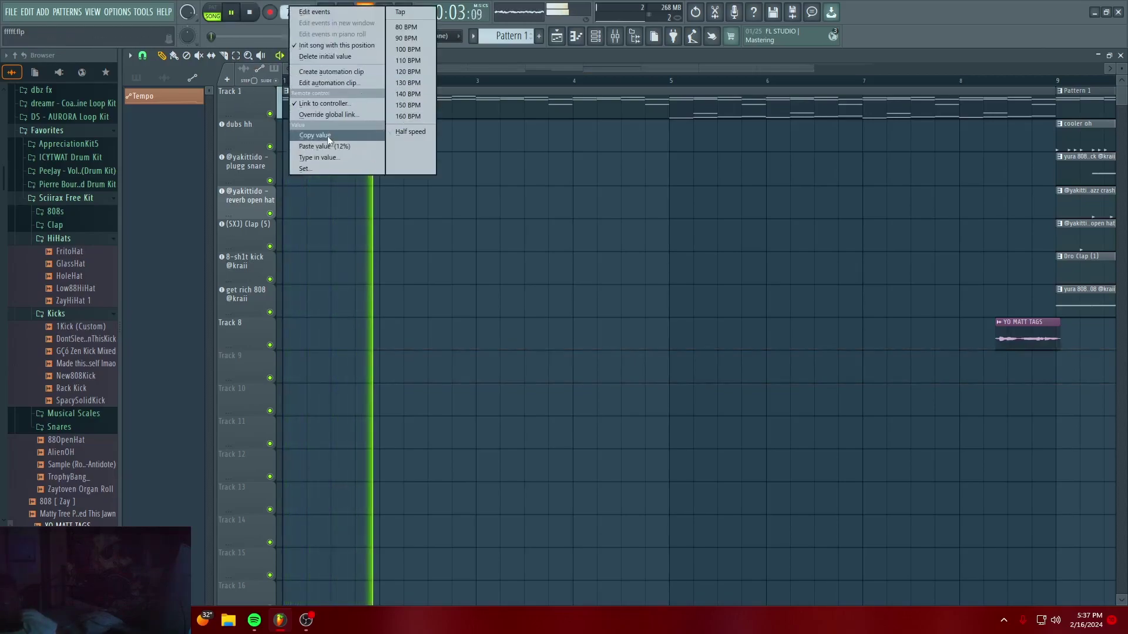
click(332, 71)
key(space)
Copy the 72 BPM project tempo value and replace the Tempo #2 clip on Track 9 with the original Tempo clip from bar 1
right_click(292, 13)
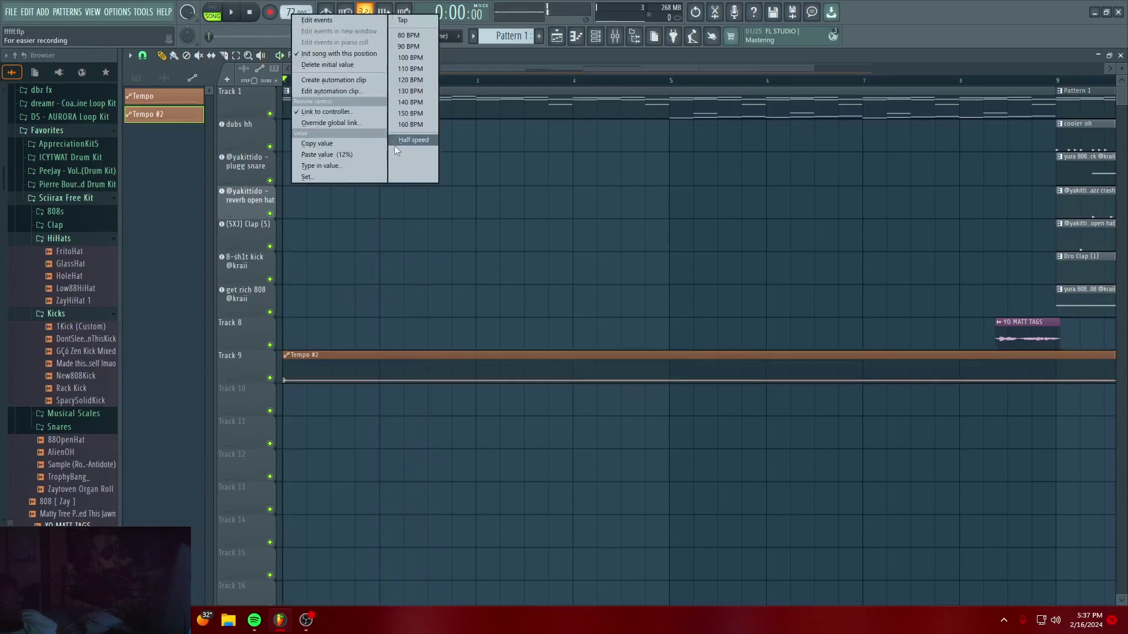
right_click(287, 10)
click(313, 147)
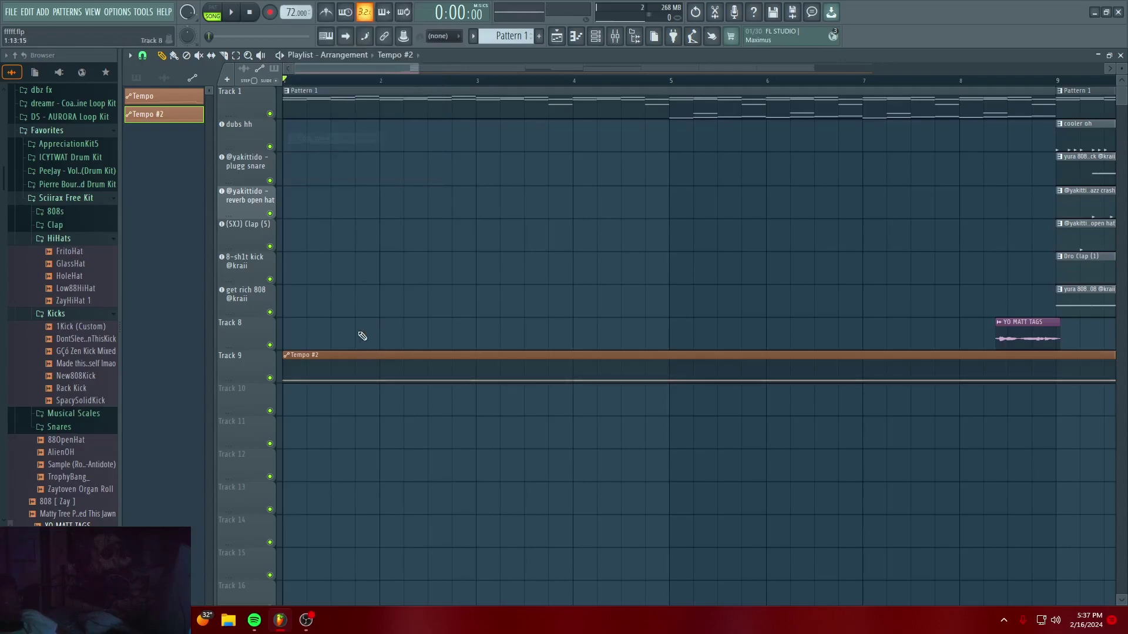
right_click(321, 357)
drag(144, 97, 288, 361)
Apply the copied 12% value to the Tempo clip's point at bar 1 and play the song from the start
right_click(287, 382)
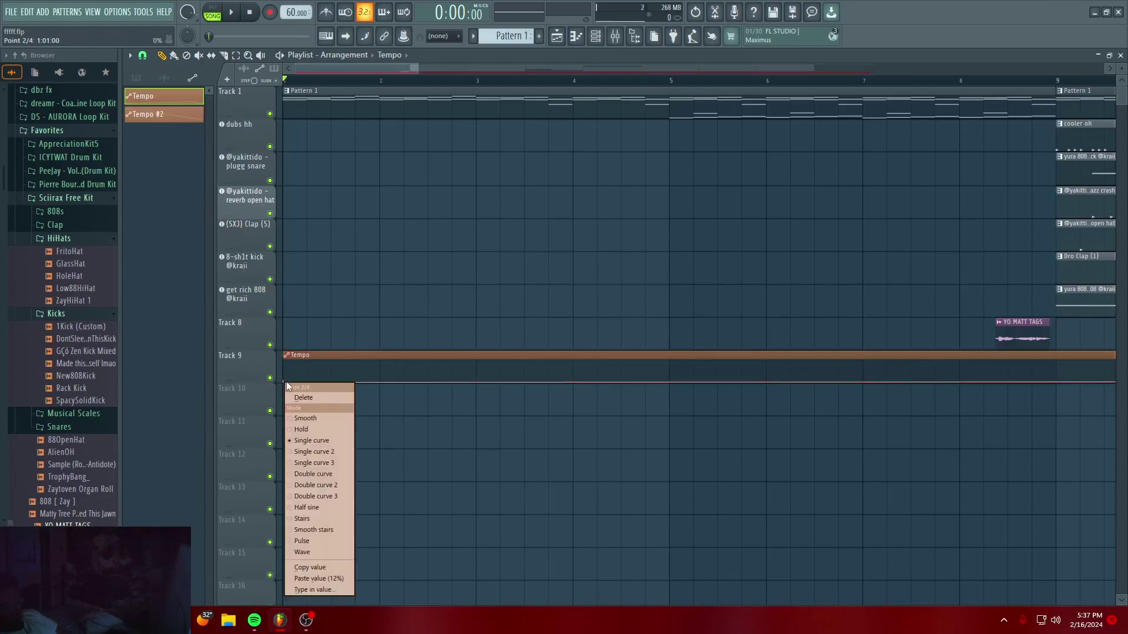
click(337, 571)
key(space)
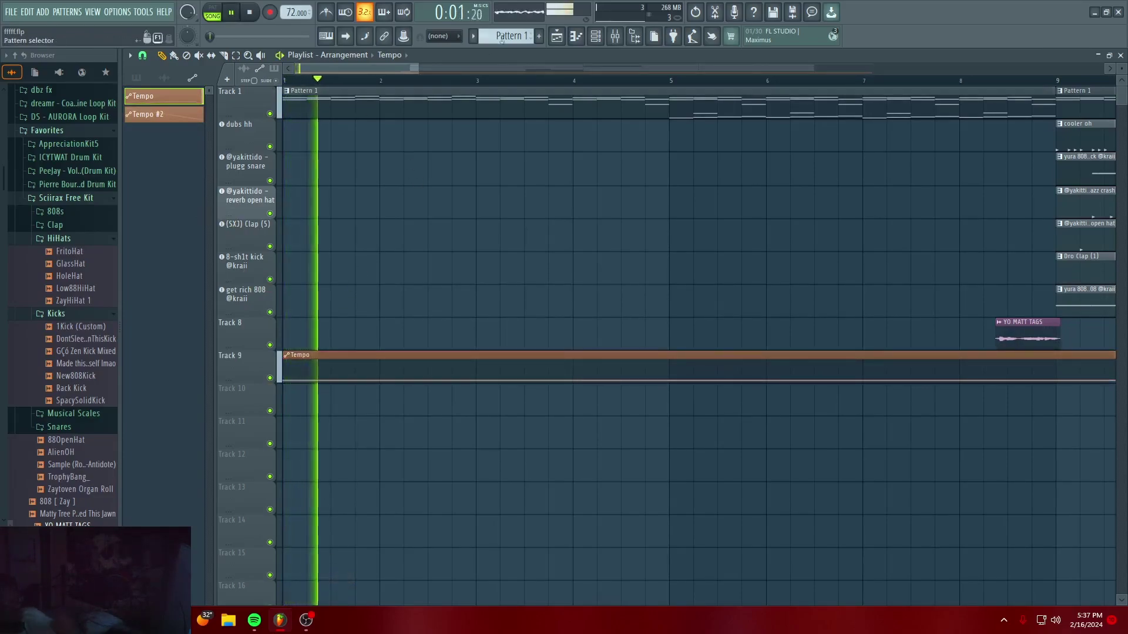
scroll(546, 82, down, 5)
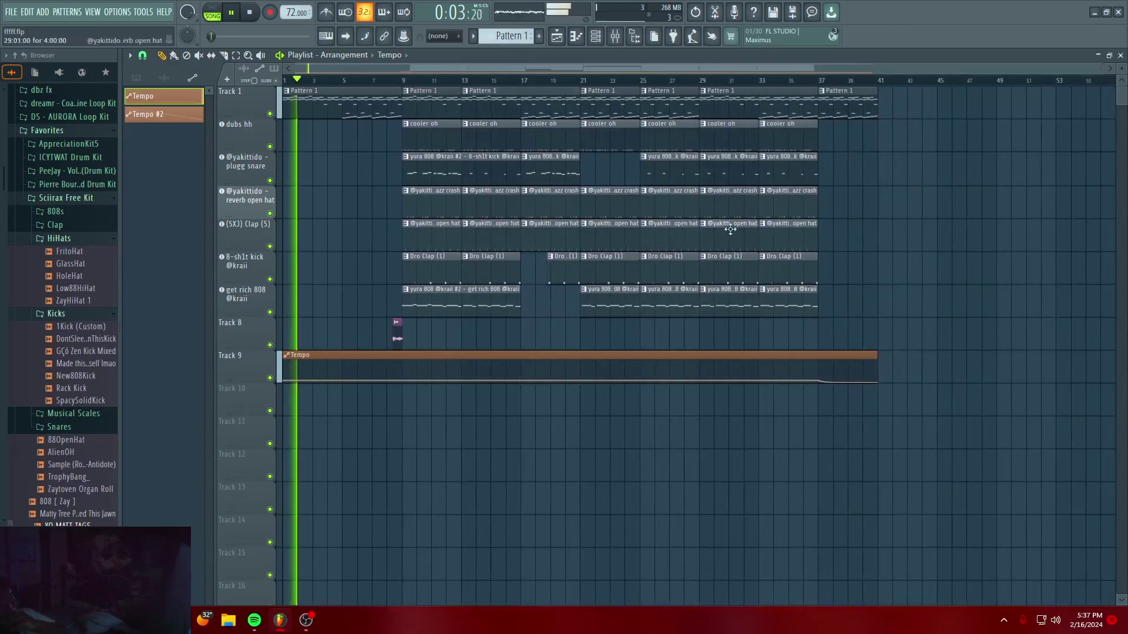
Play the song from just before bar 37 to hear the tempo slow down in the outro
click(813, 81)
scroll(819, 83, up, 5)
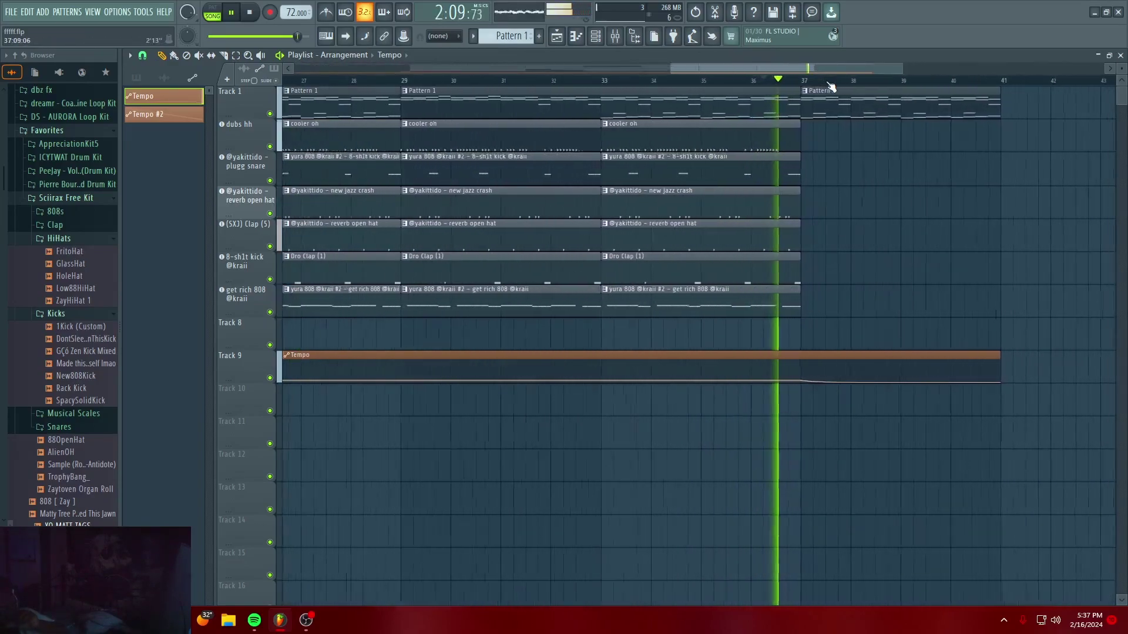
drag(767, 68, 805, 72)
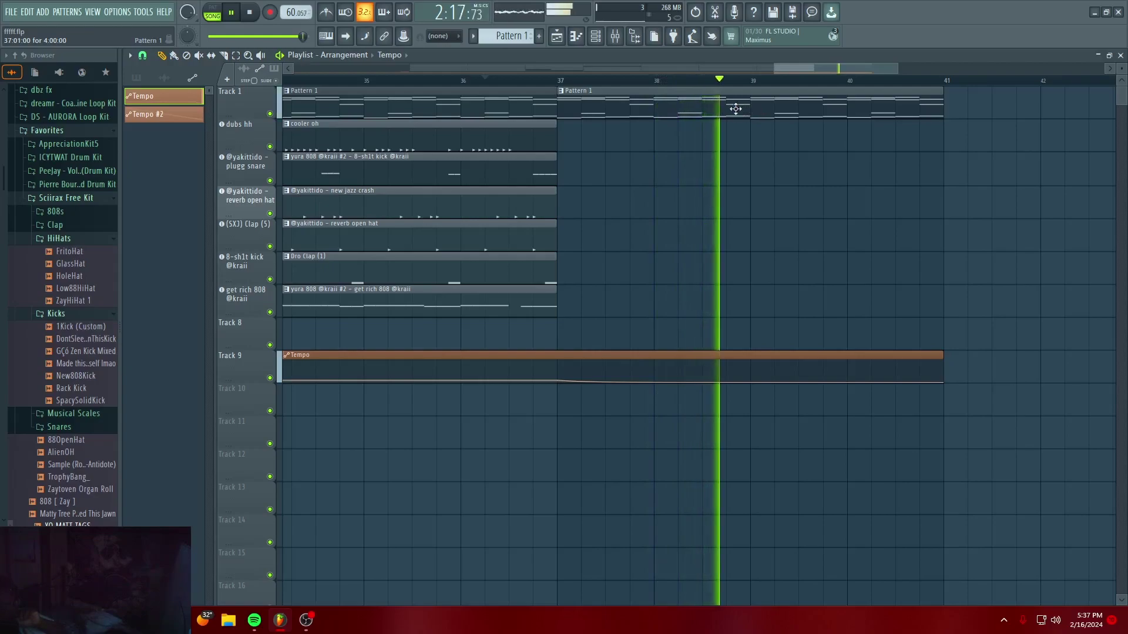
Replace the Pattern 1 clip at bar 37 on Track 1 with the Somebody 70BPM audio clip
right_click(757, 106)
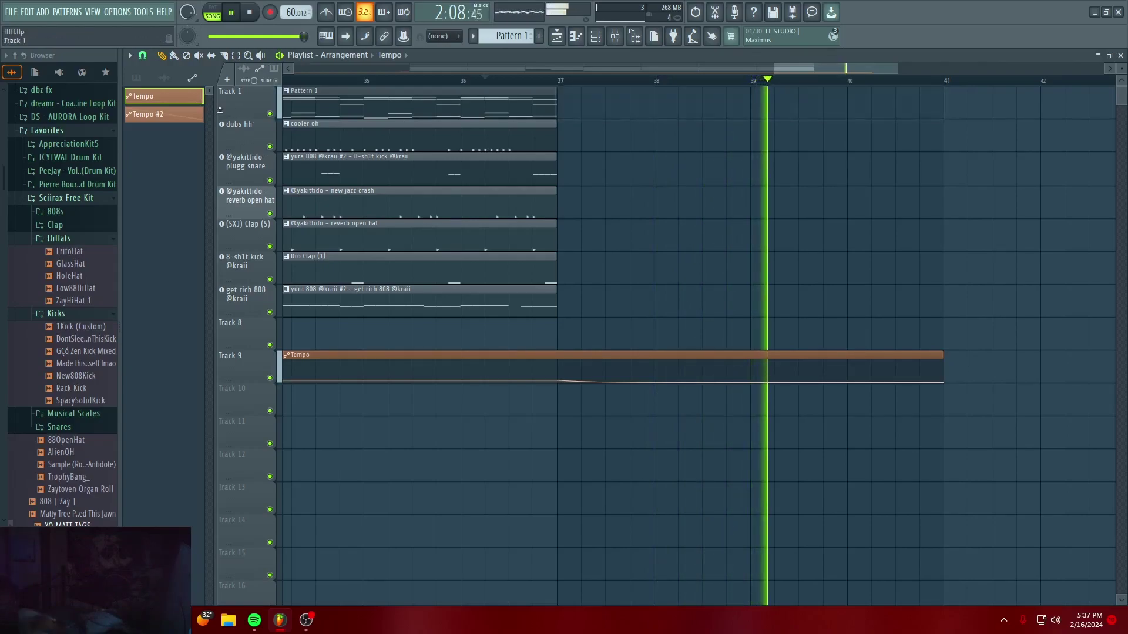
key(space)
click(165, 78)
drag(170, 106, 554, 112)
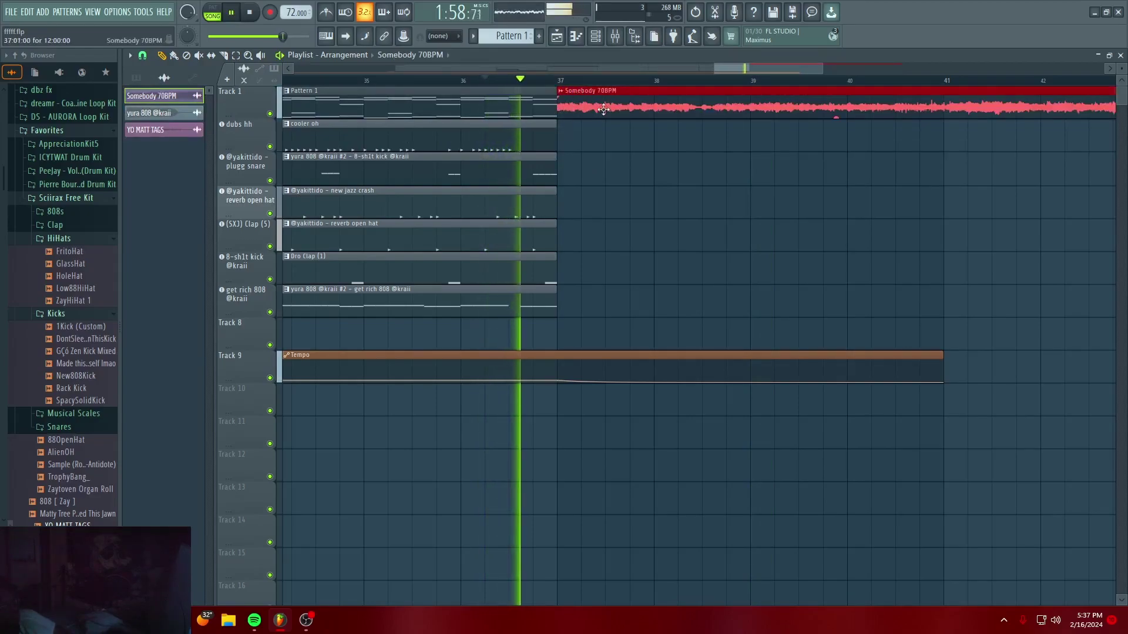
Lower the channel volume of the Somebody 70BPM audio clip to 61%
double_click(629, 92)
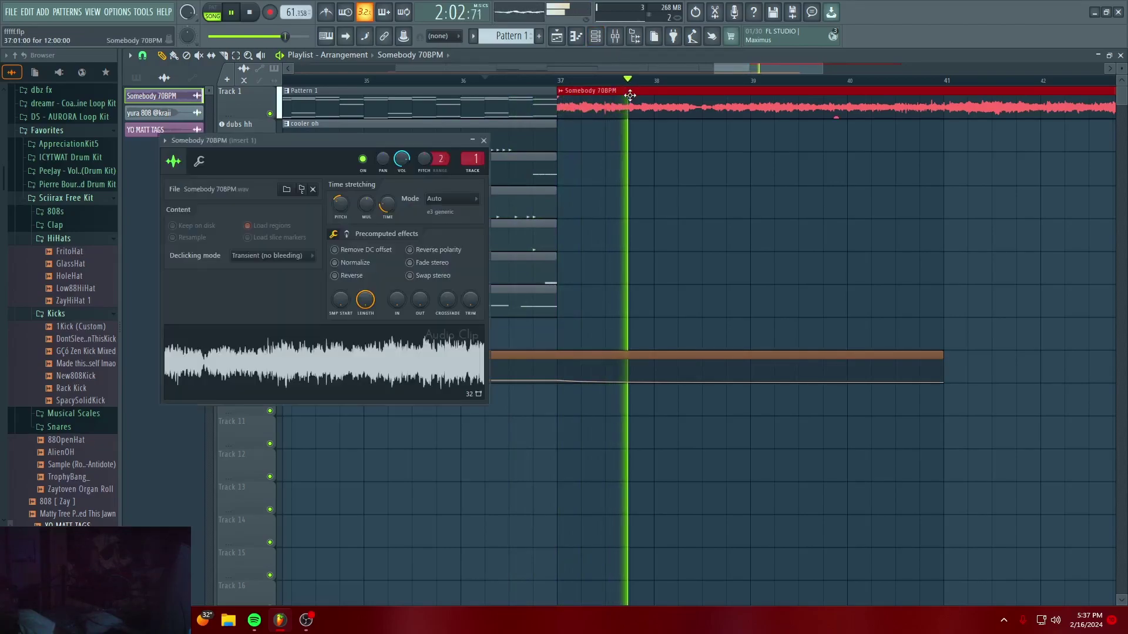
drag(400, 161, 400, 179)
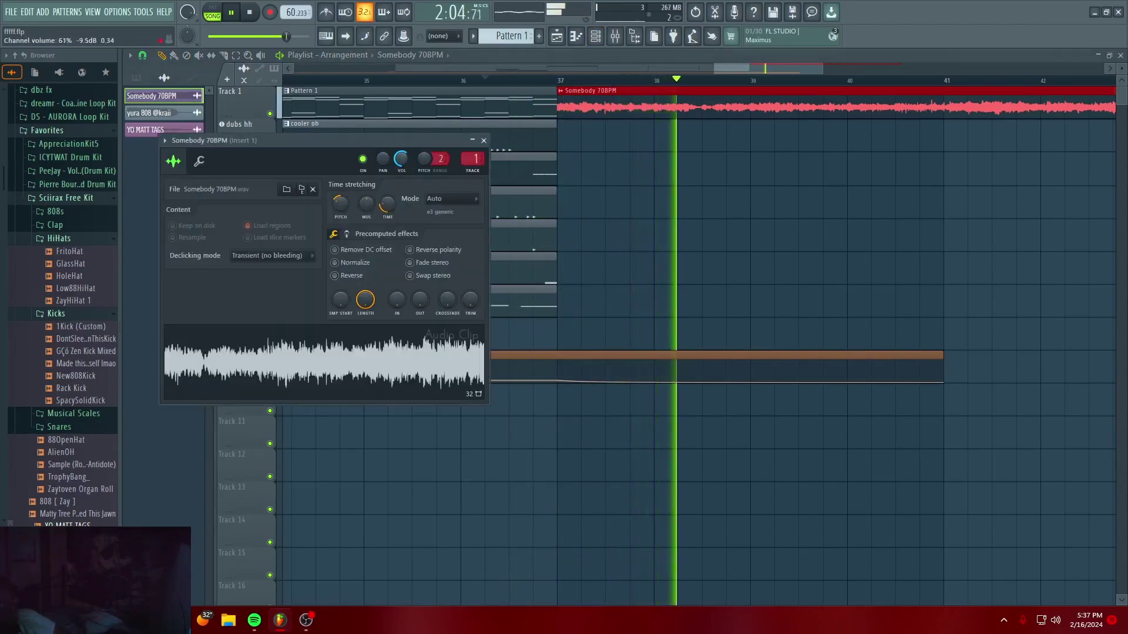
click(483, 139)
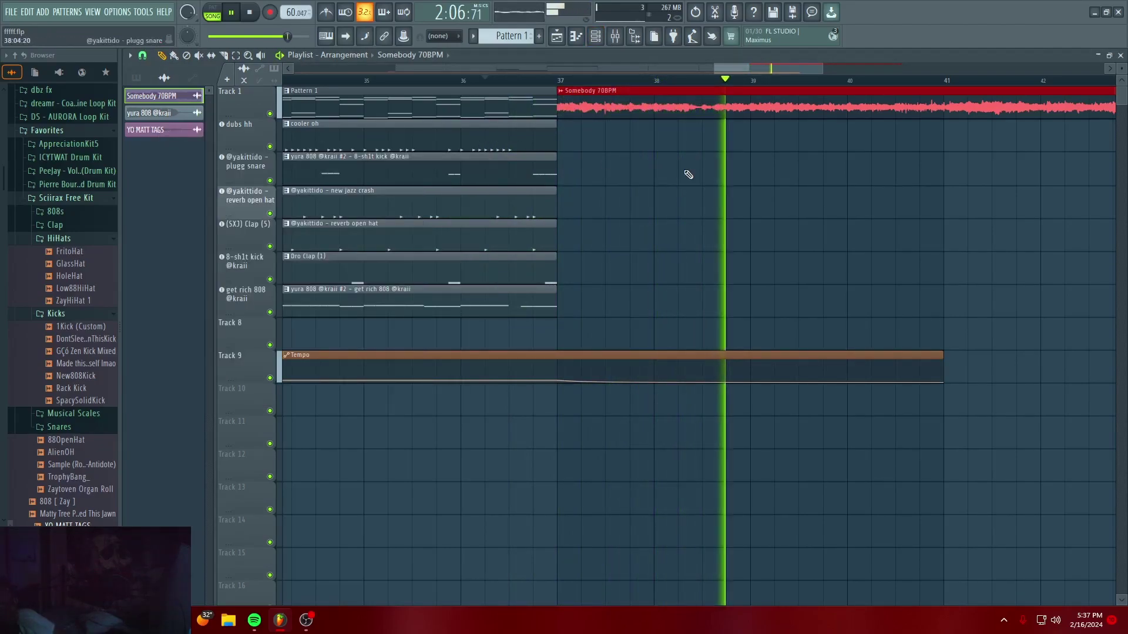
Shorten the Somebody 70BPM clip on Track 1 so it ends at bar 41 with the Tempo clip
scroll(937, 84, down, 1)
scroll(937, 84, down, 3)
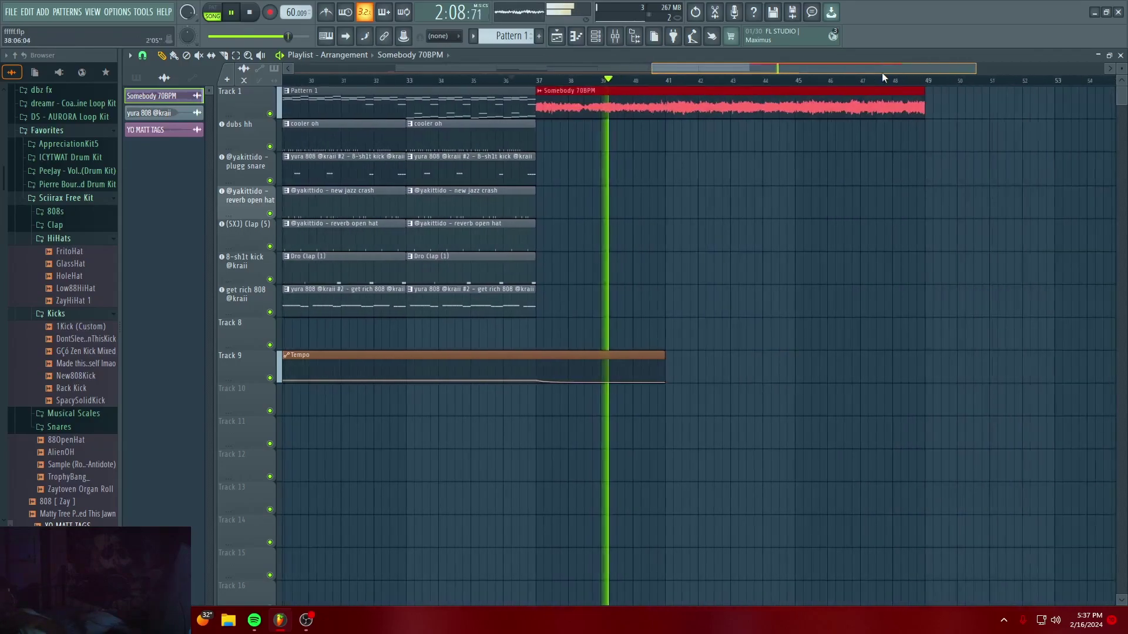
drag(925, 116, 663, 119)
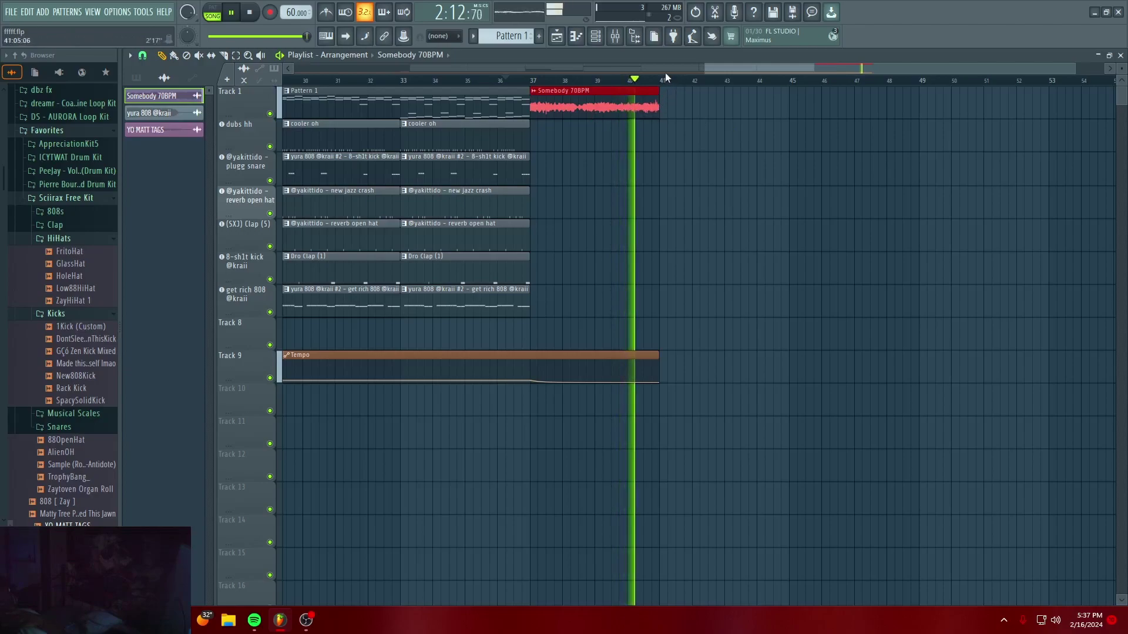
scroll(663, 84, up, 5)
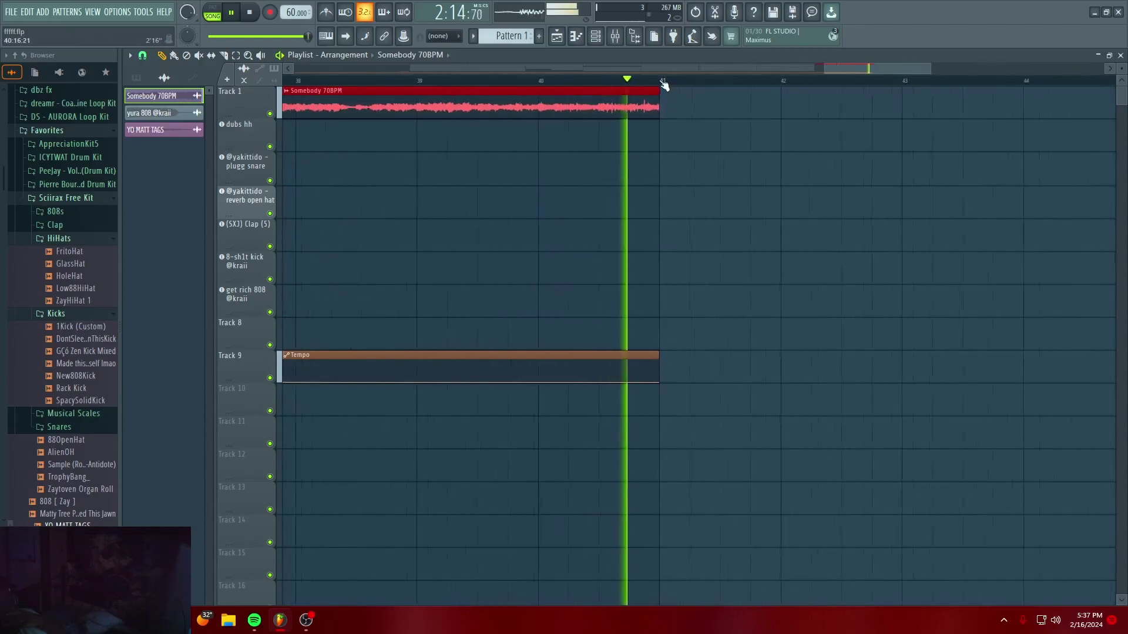
scroll(663, 84, down, 2)
Add Fruity Reeverb 2 to effect slot 9 of the mixer's Master track and load its Small Studio preset
click(615, 37)
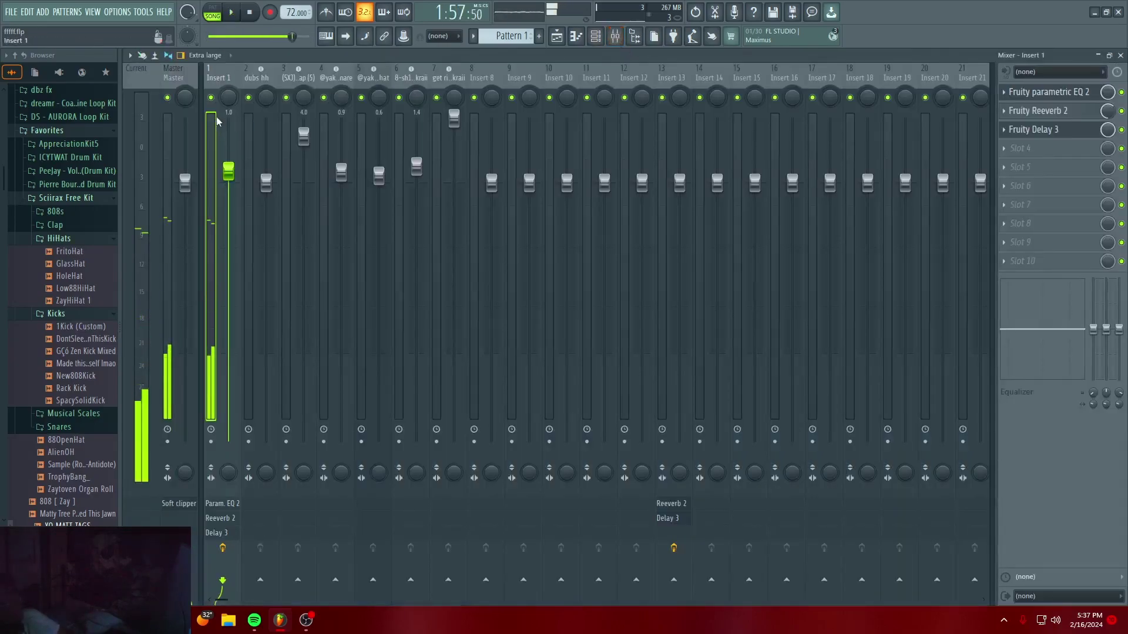
click(178, 71)
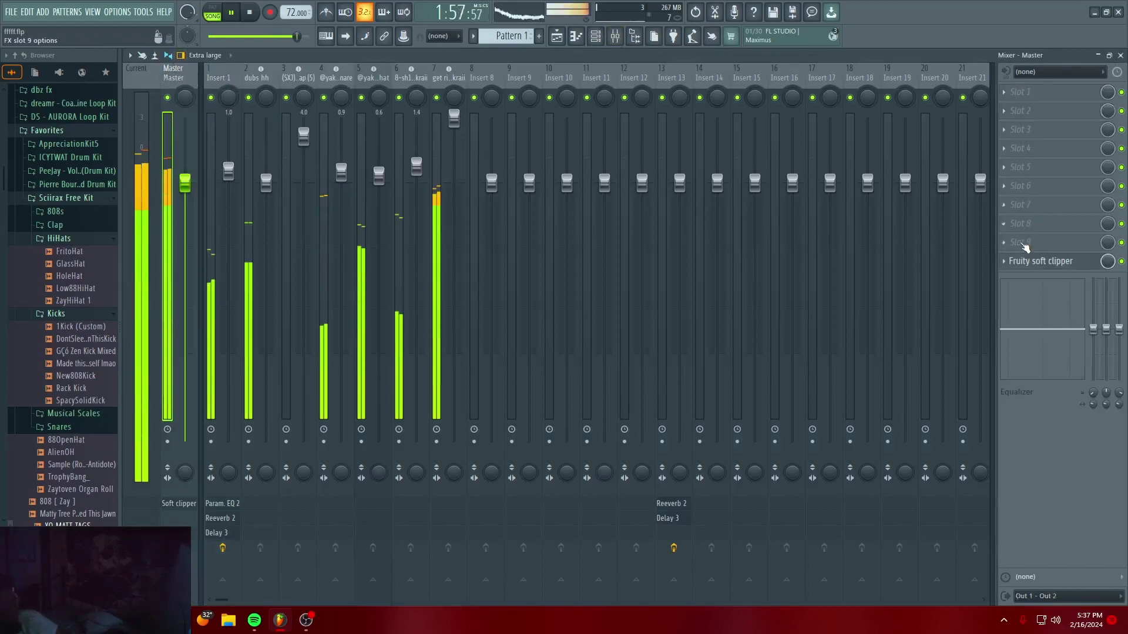
click(1023, 242)
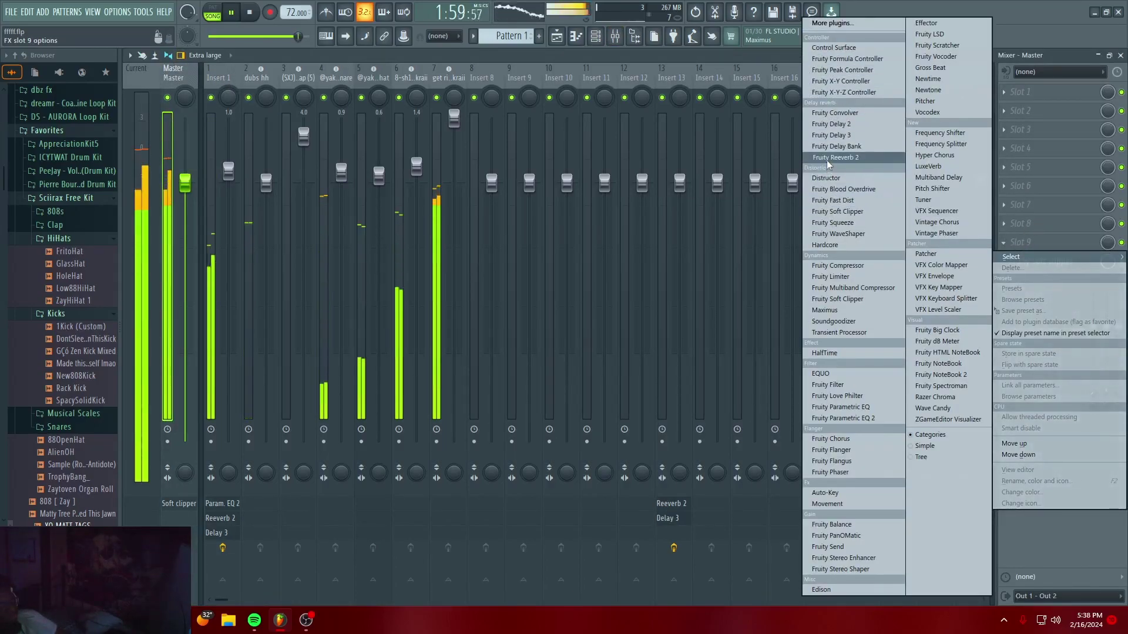
click(834, 157)
click(424, 144)
click(436, 171)
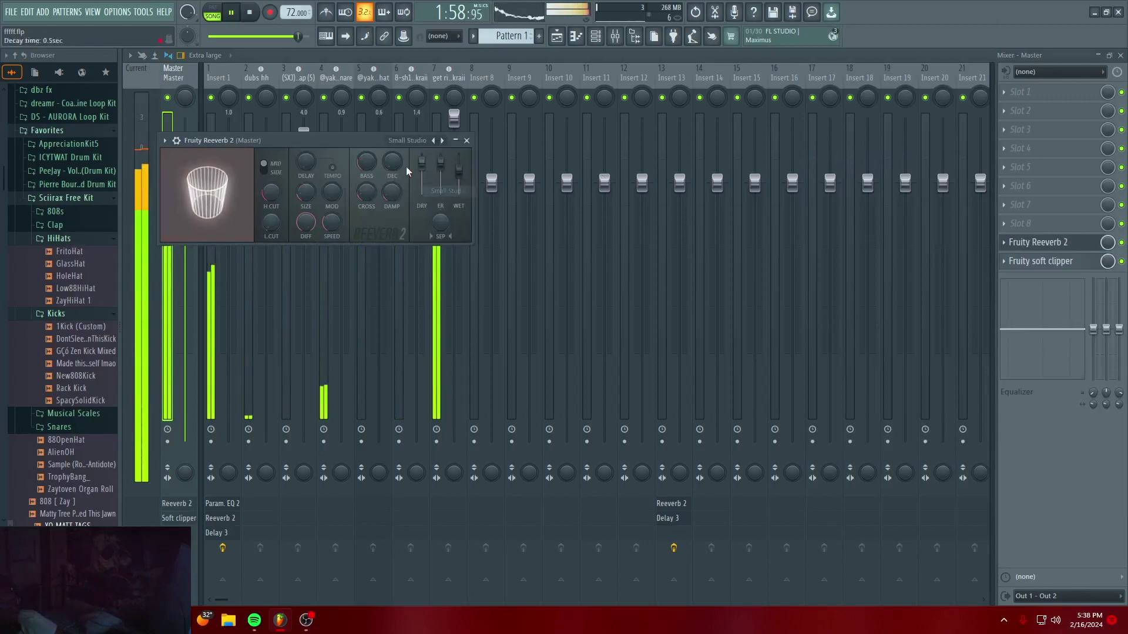
Add Fruity Delay 3 to effect slot 8 of the Master track
click(1076, 243)
right_click(1107, 243)
click(1074, 224)
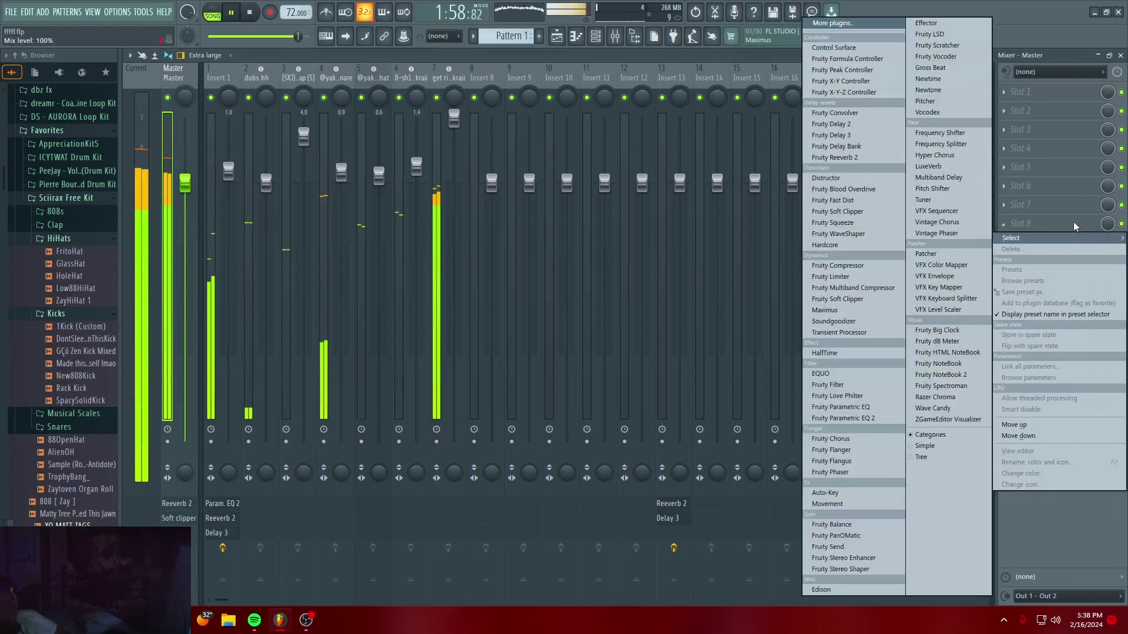
click(831, 135)
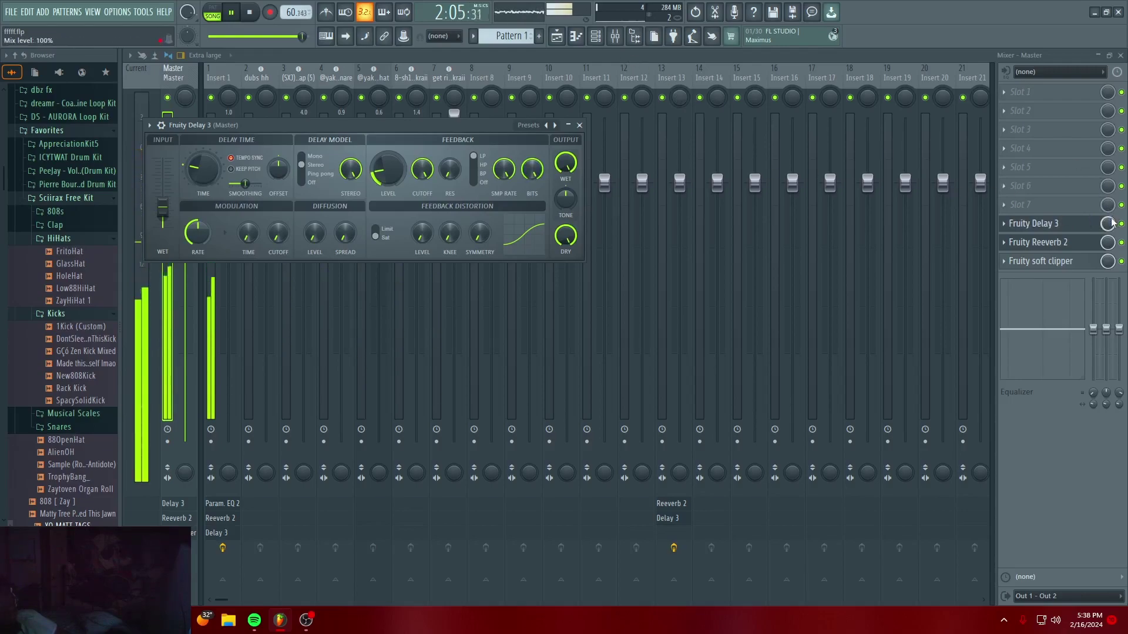
Put the Master track's Fruity Reeverb 2 on the Small Studio preset and check the Fruity Delay 3 settings
click(1048, 243)
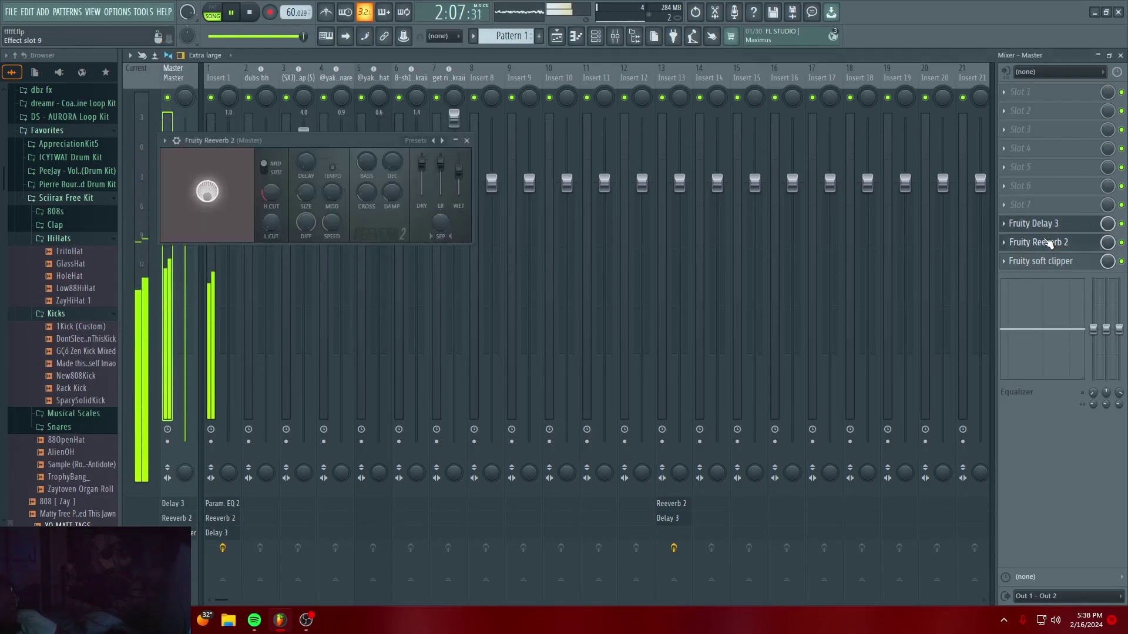
click(435, 144)
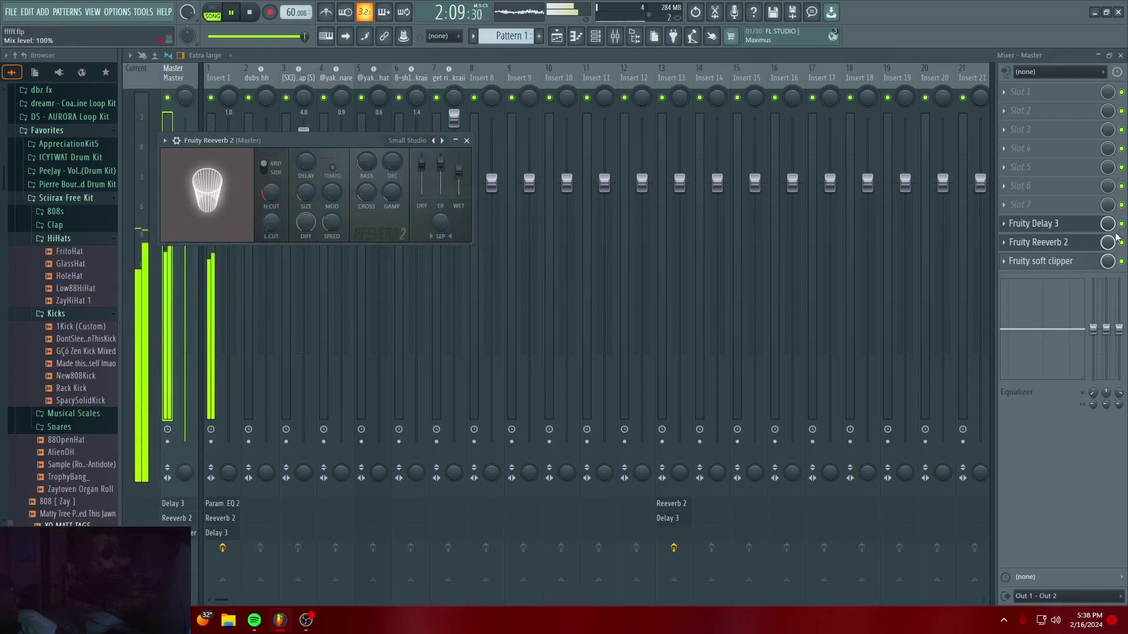
click(1087, 227)
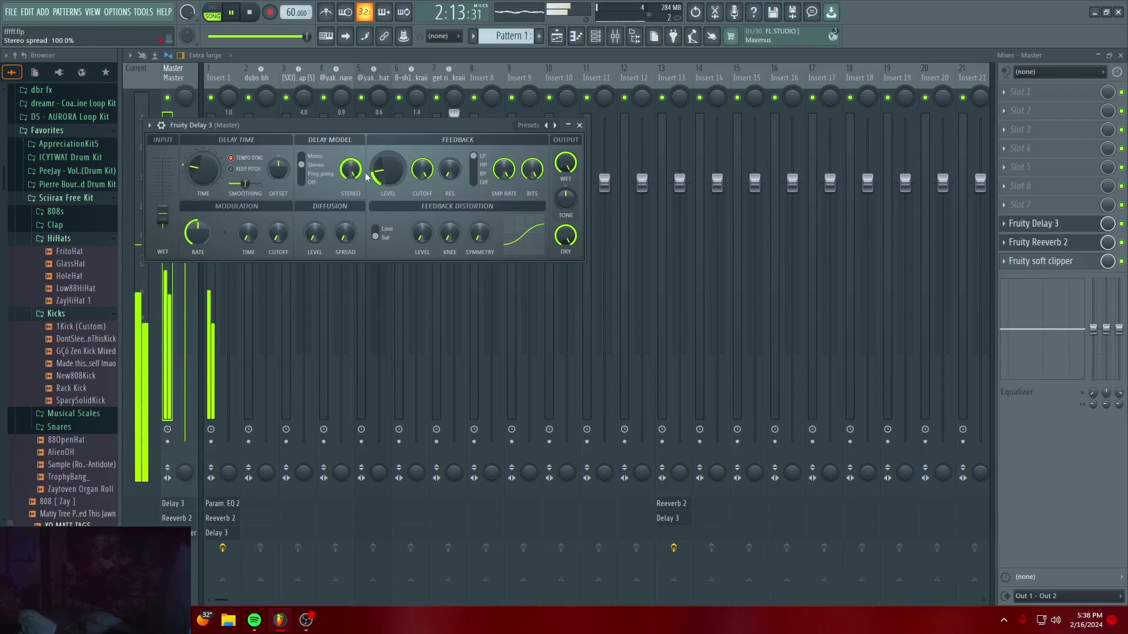
click(568, 126)
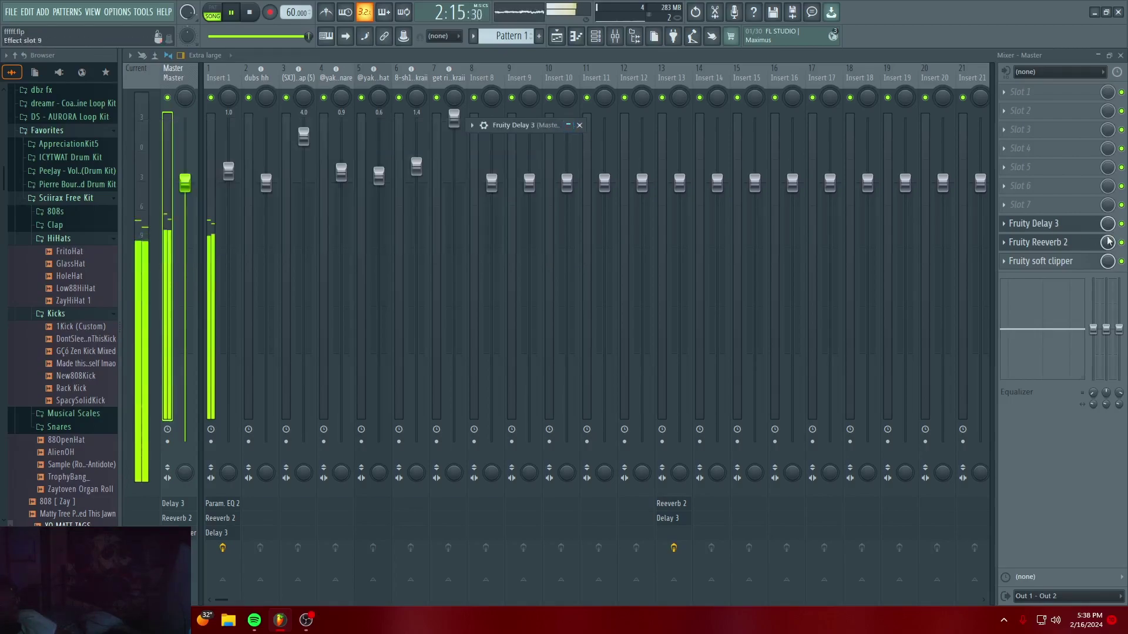
Create automation clips for the mix levels of Fruity Delay 3 and Fruity Reeverb 2 on the Master track
right_click(1108, 224)
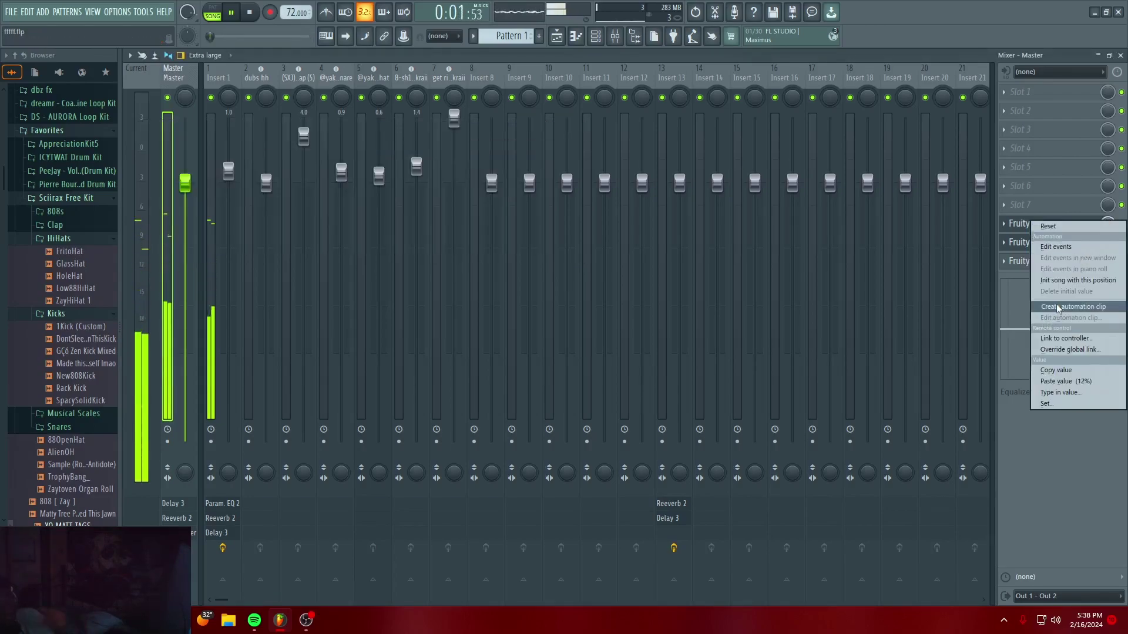
click(1059, 308)
right_click(1108, 242)
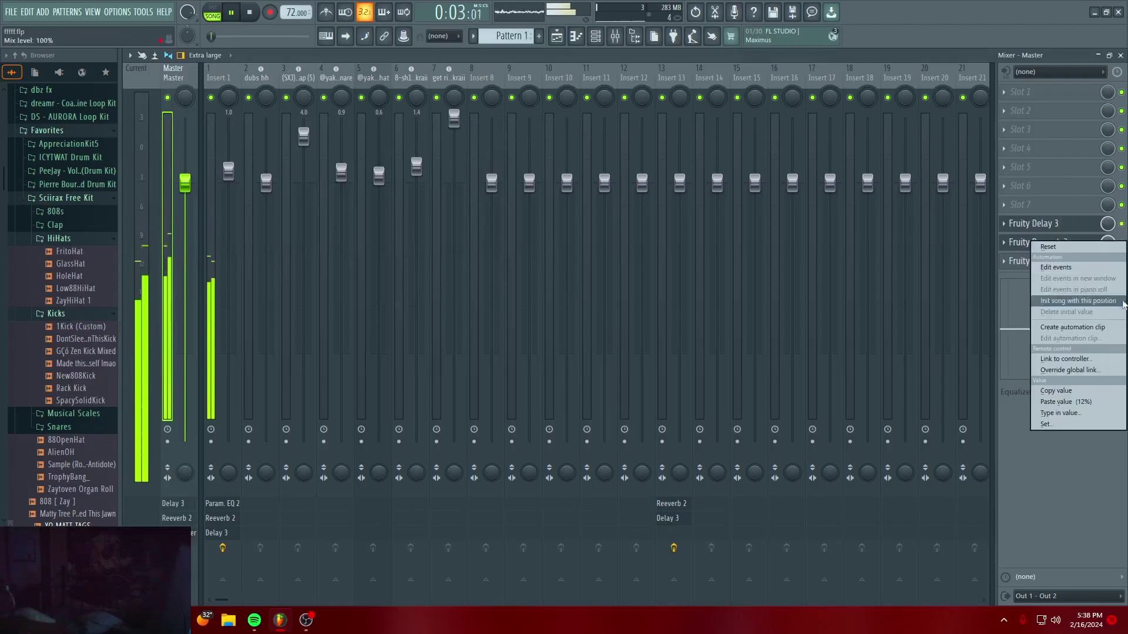
click(1094, 328)
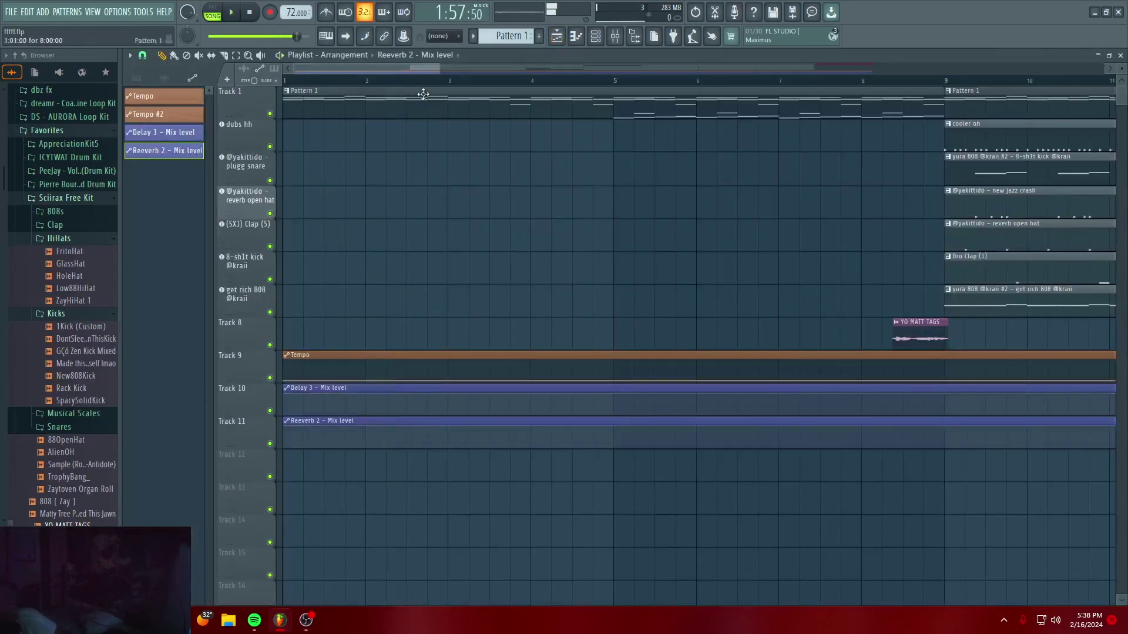
Copy the 100% mix level value of Fruity Reeverb 2 on the Master track
scroll(422, 95, down, 8)
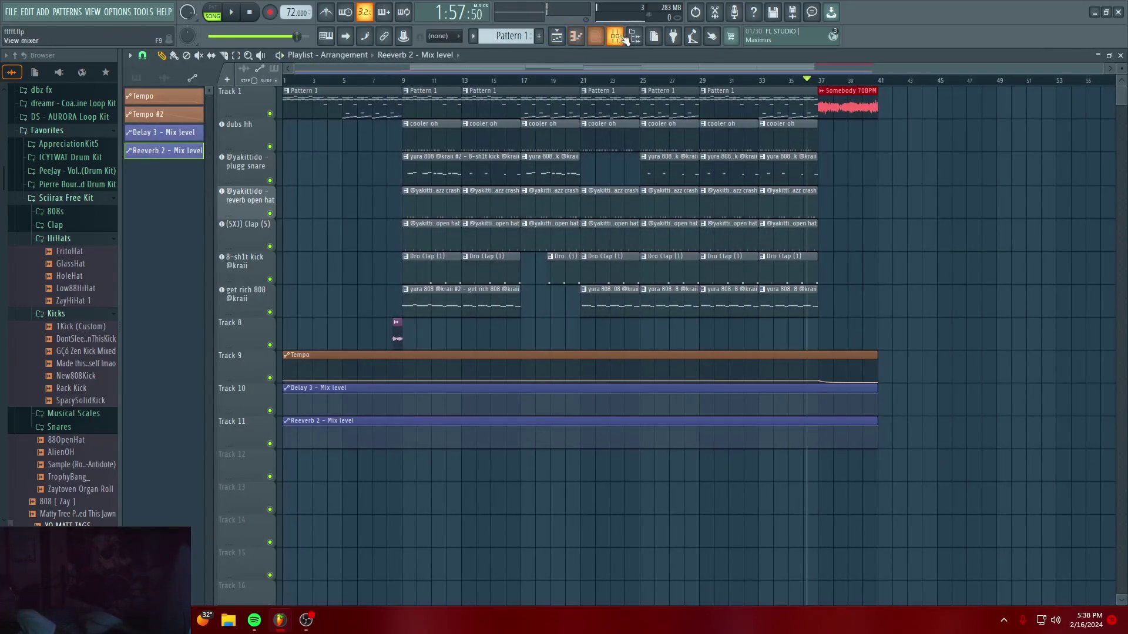
click(627, 37)
right_click(1106, 244)
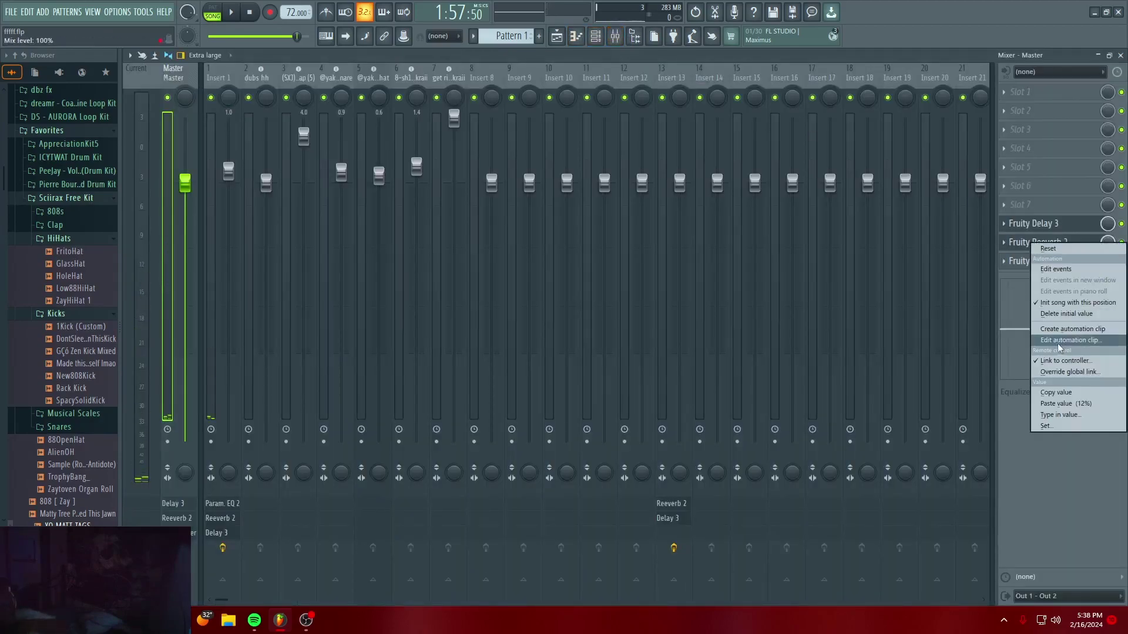
click(1067, 394)
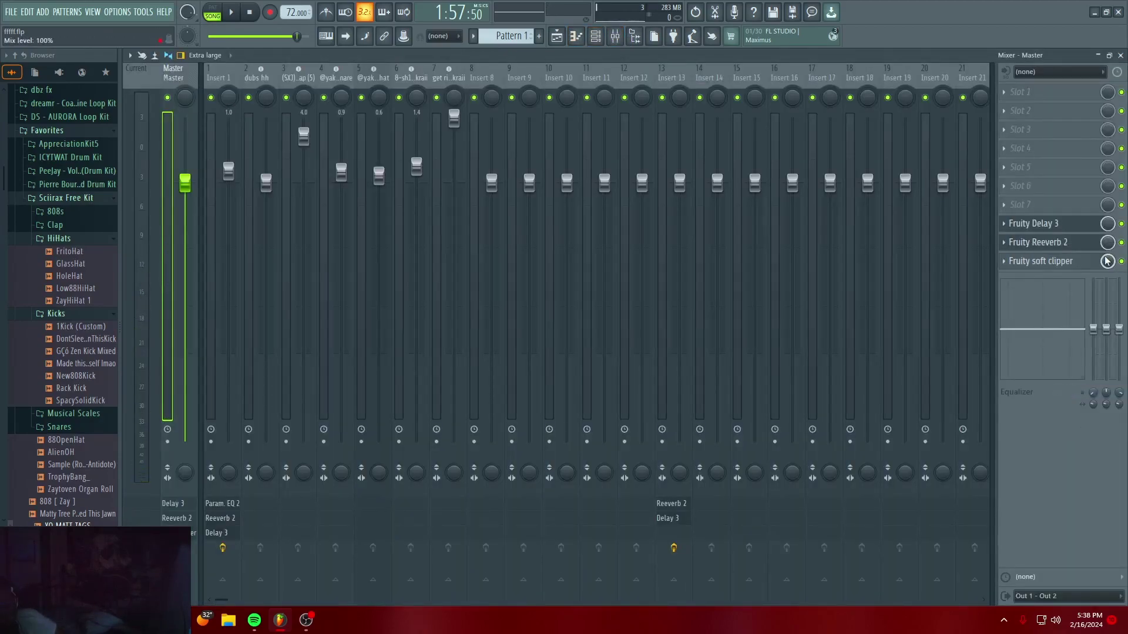
Lower the Delay 3 mix level clip's first point at bar 1 to the minimum and bend its line into a late-rising curve
click(558, 37)
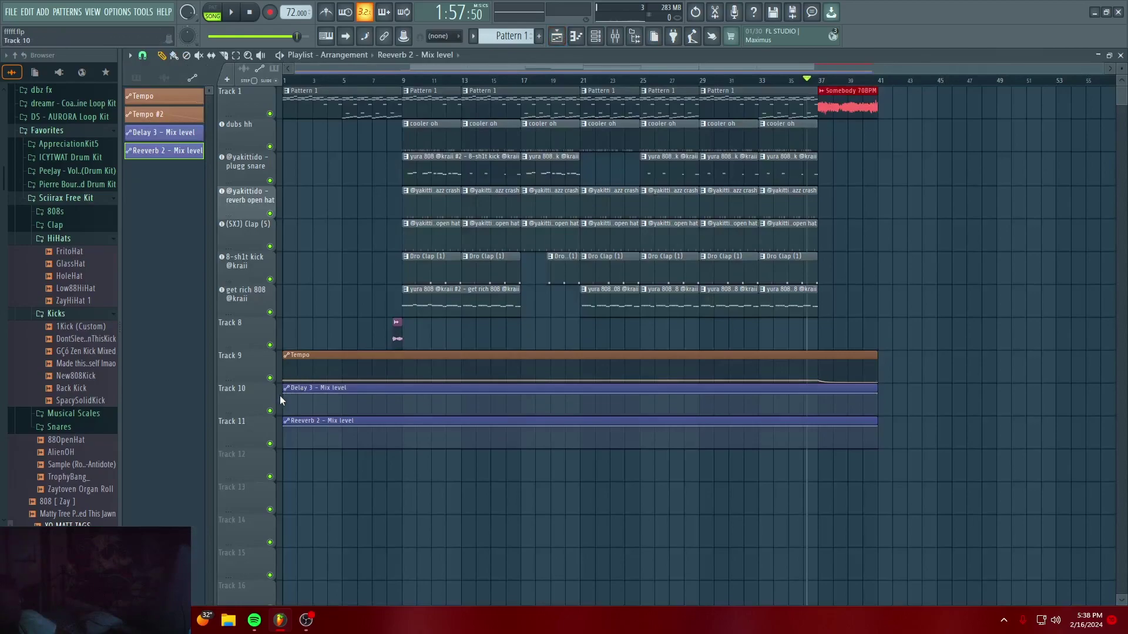
drag(283, 394, 286, 425)
drag(581, 408, 581, 435)
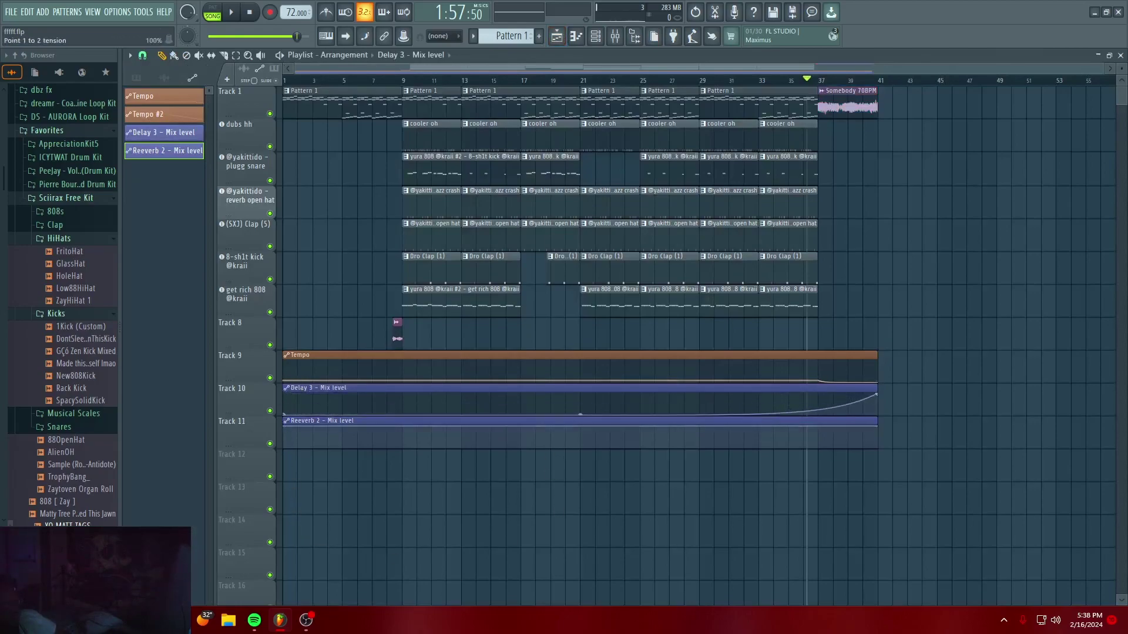
Add a point at bar 37 to the Delay 3 mix level clip and paste the copied 100% value onto it
scroll(820, 87, up, 4)
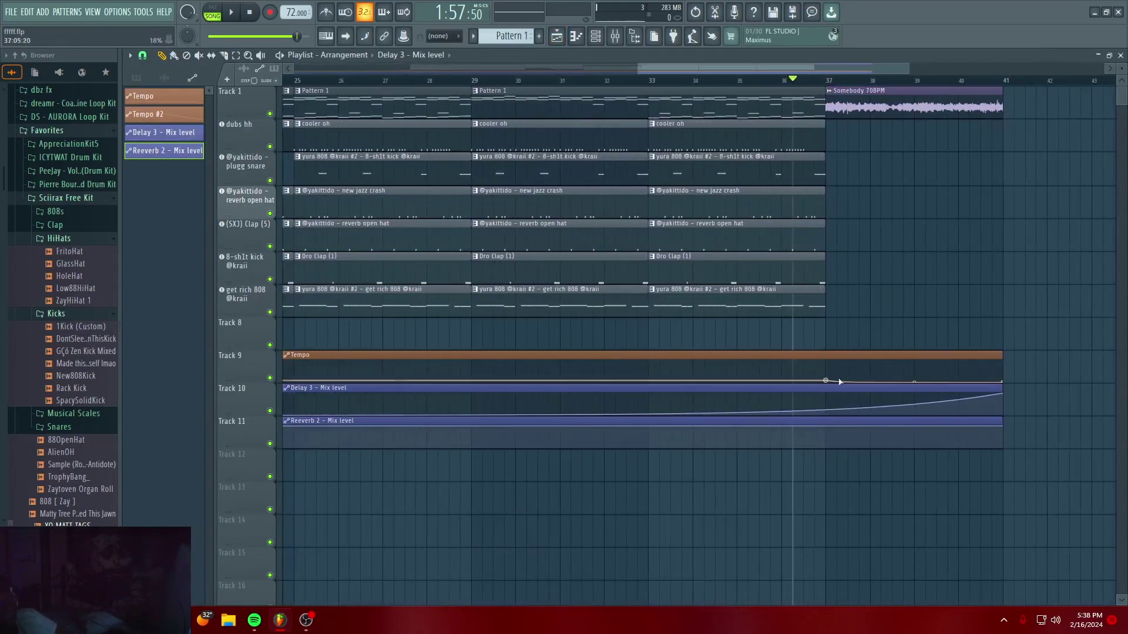
right_click(826, 410)
click(863, 579)
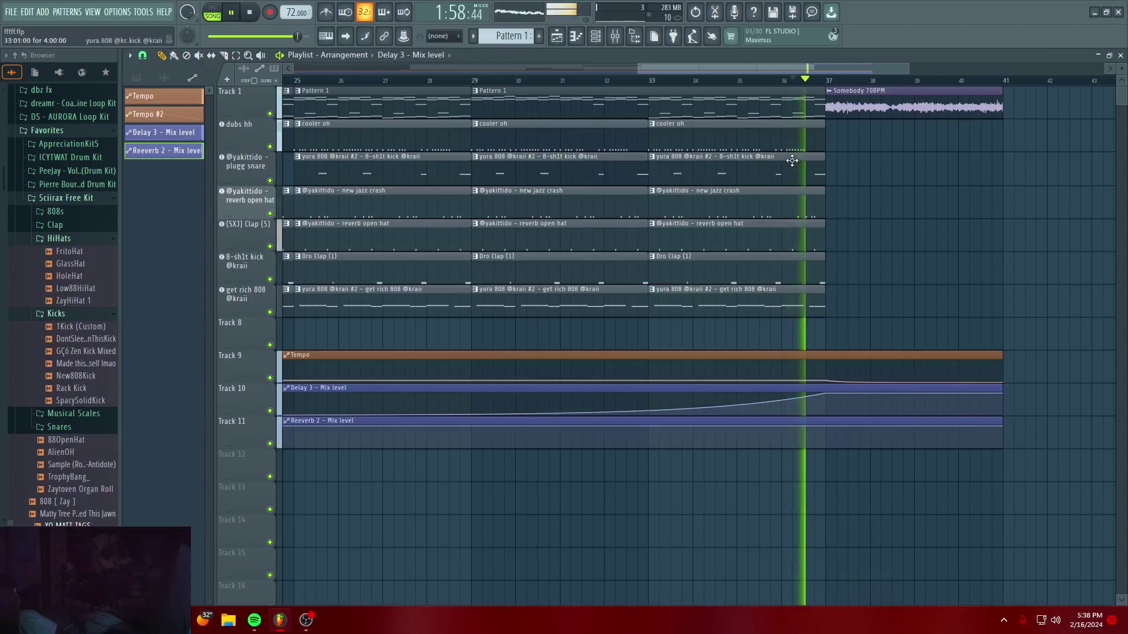
Add a point at bar 37 to the Reeverb 2 mix level clip, lower its bar 1 point, and play the transition into the outro
right_click(827, 427)
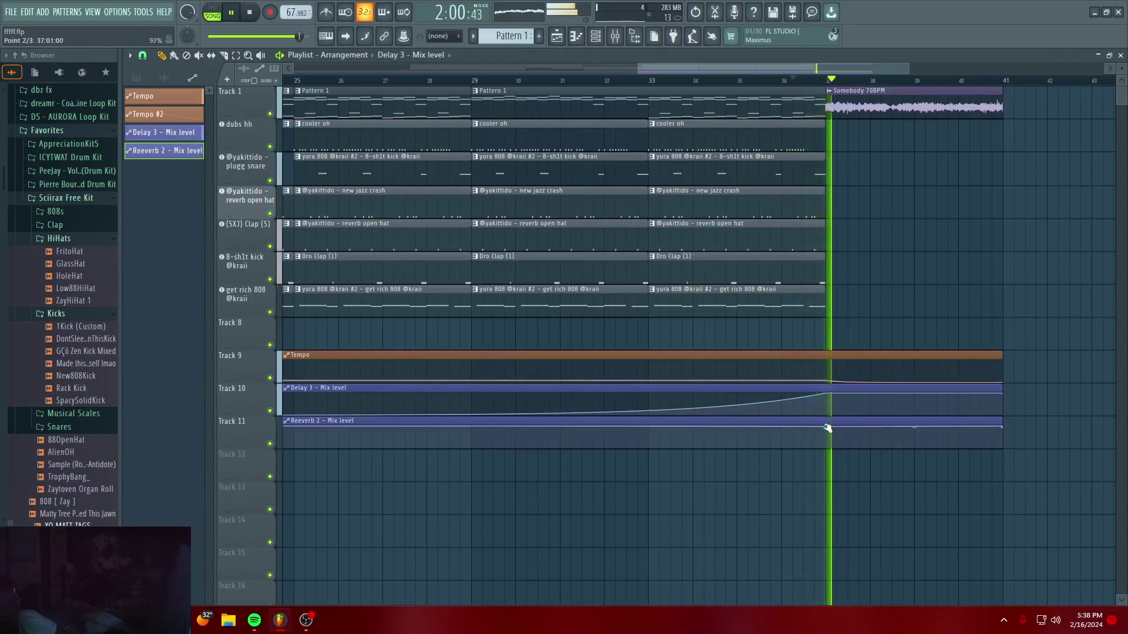
scroll(575, 79, down, 4)
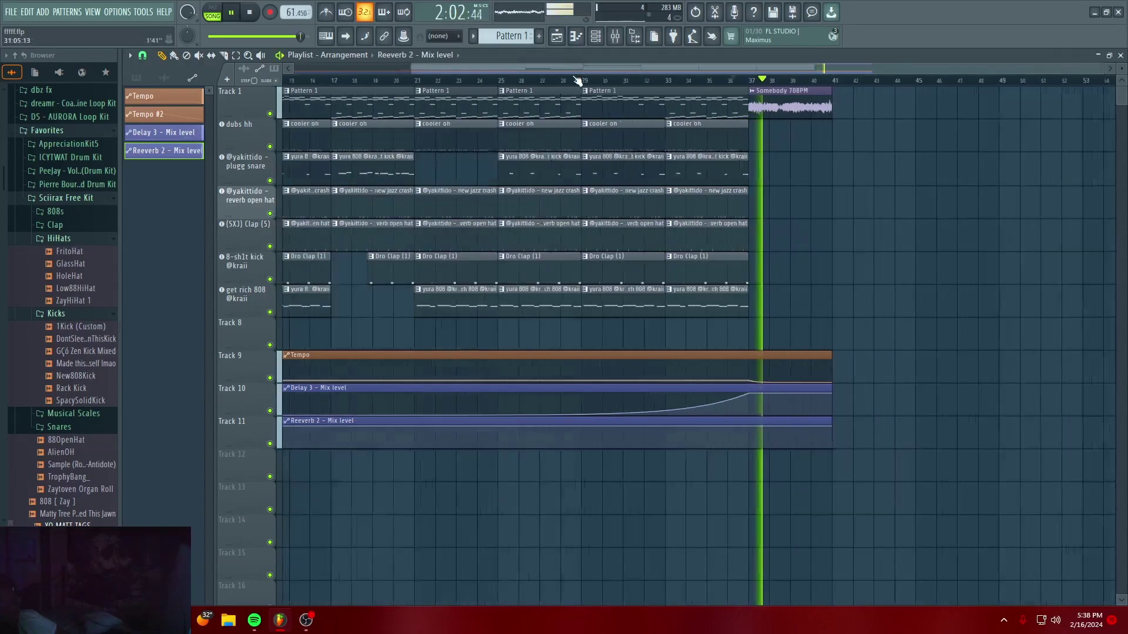
drag(289, 428, 285, 522)
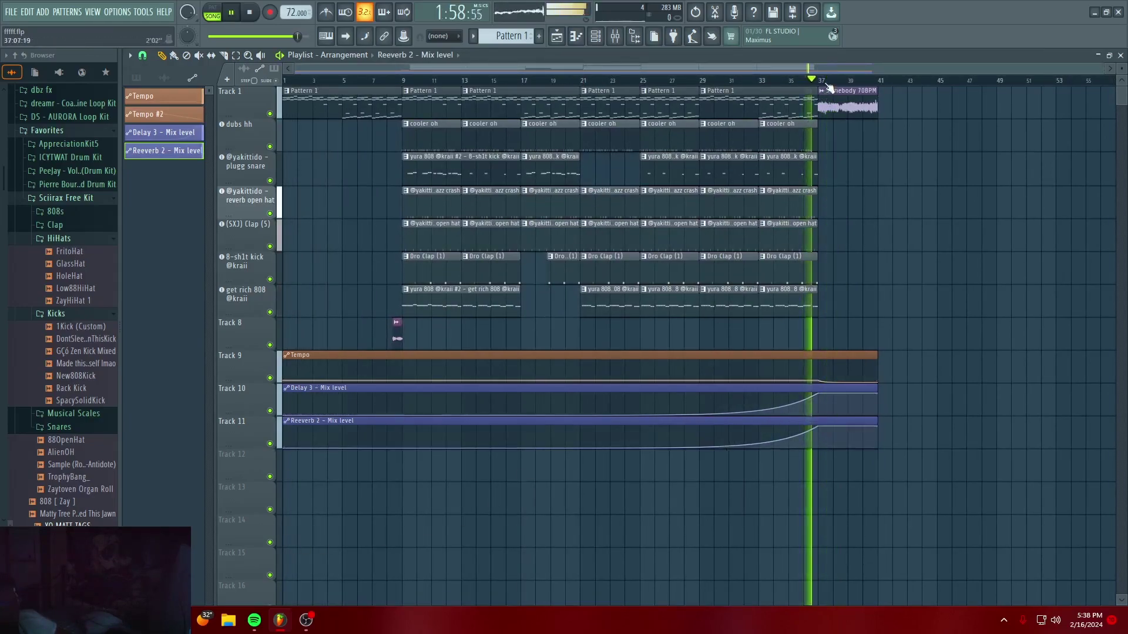
scroll(828, 88, up, 5)
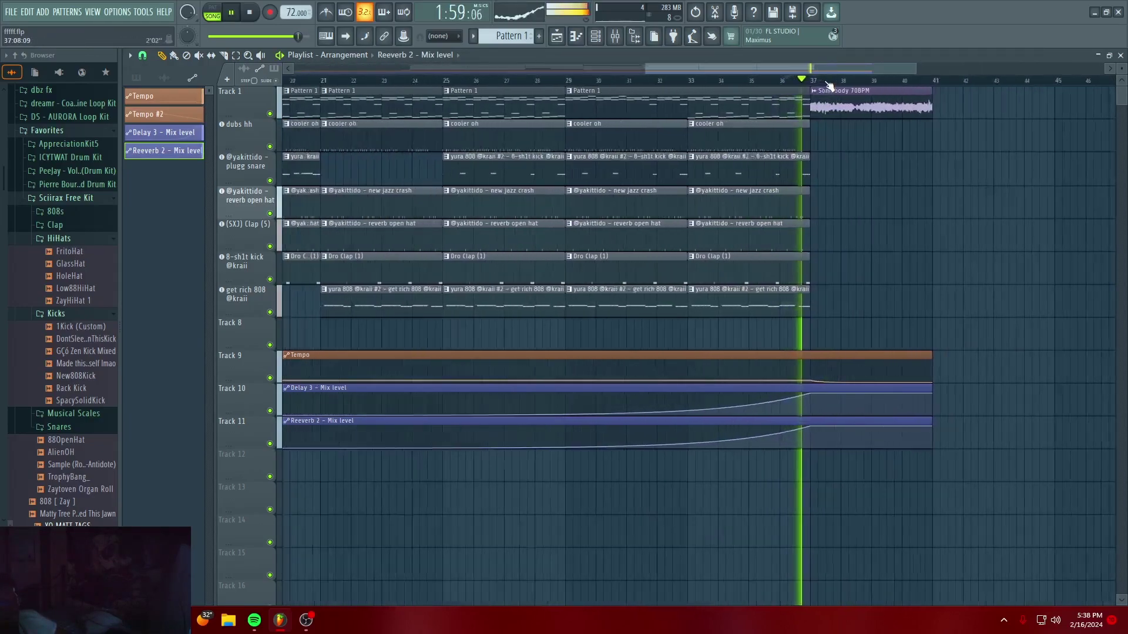
scroll(541, 71, left, 3)
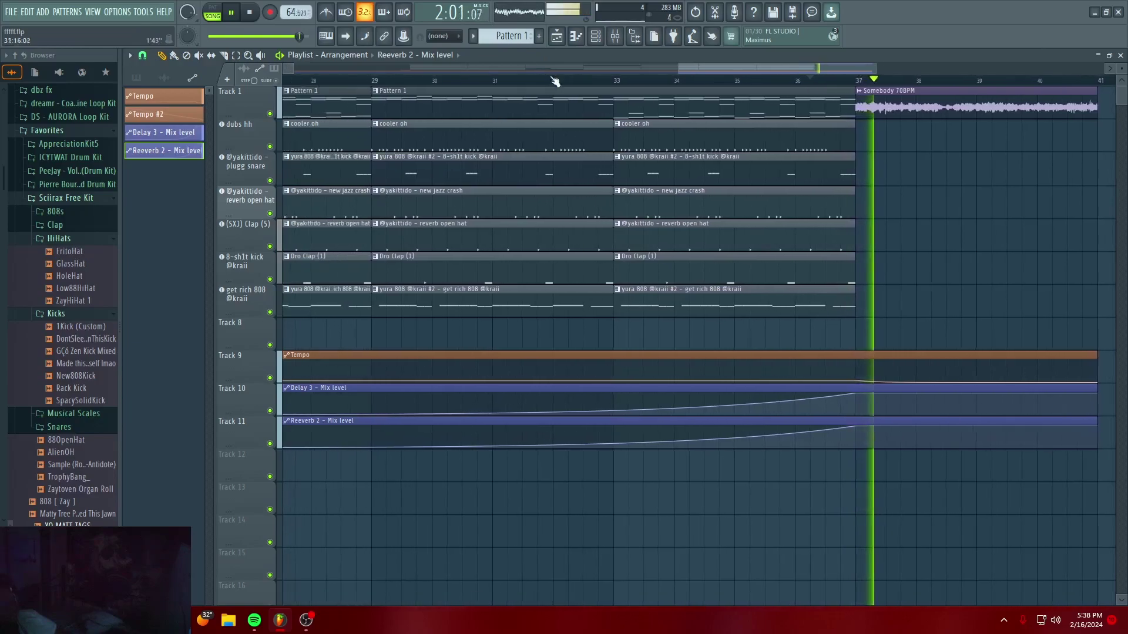
Play the transition from bar 33 into the slowed outro and check the Somebody 70BPM audio clip's settings
click(626, 79)
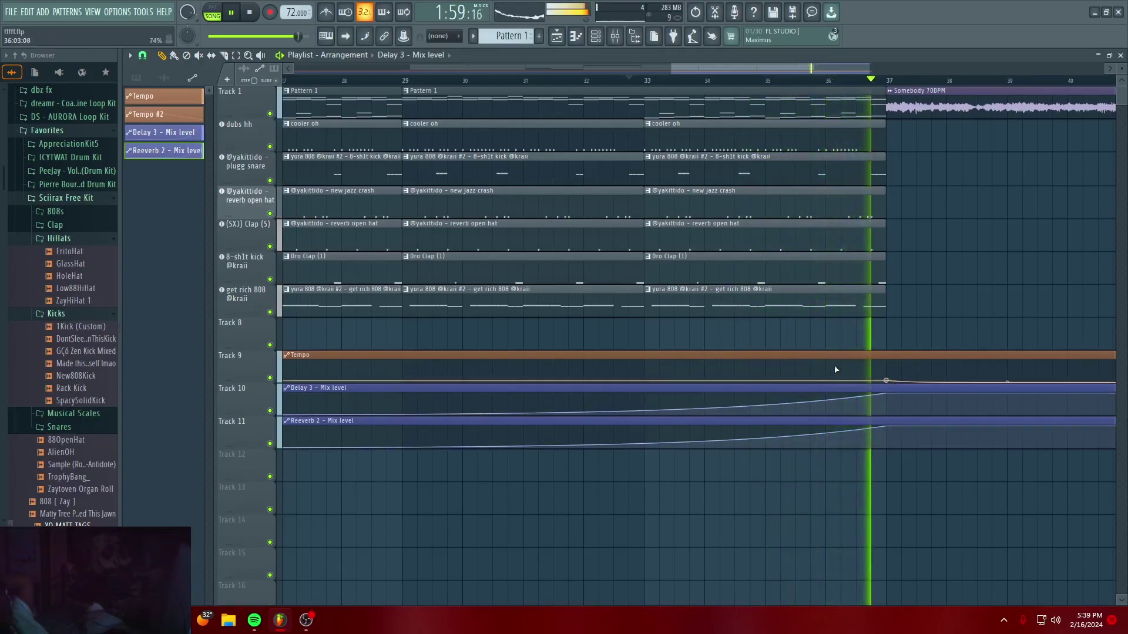
double_click(919, 108)
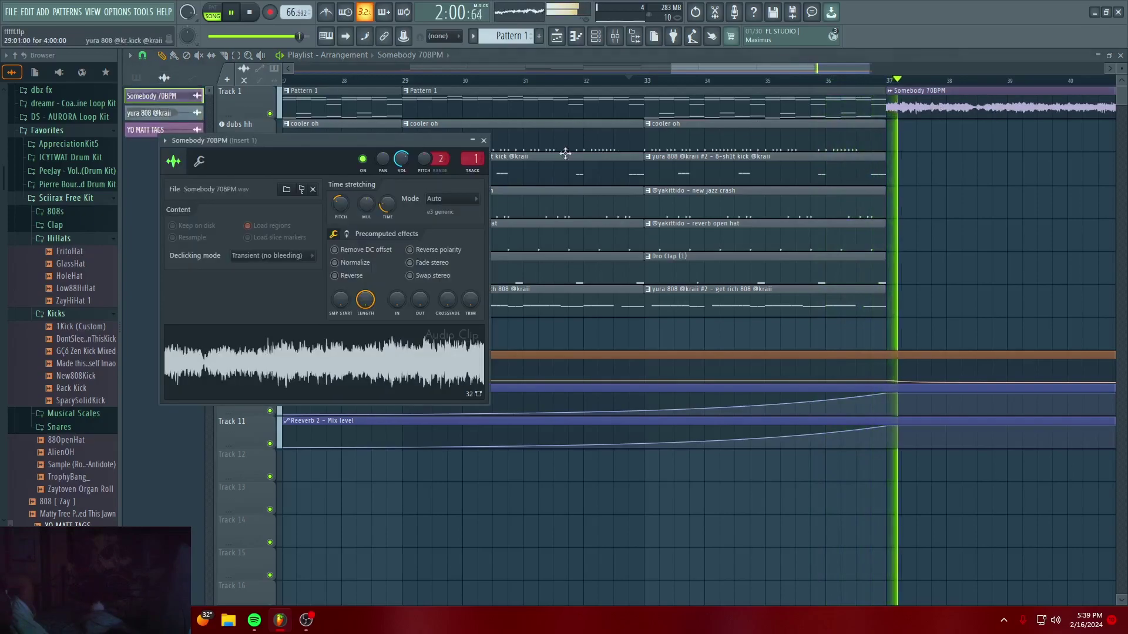
click(484, 140)
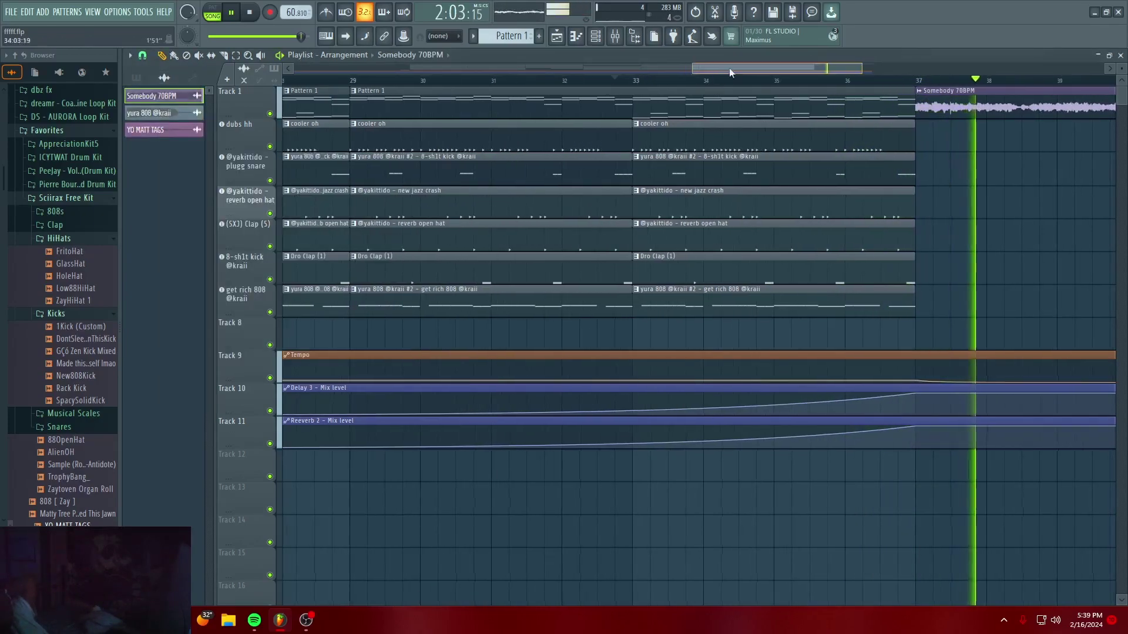
drag(721, 69, 795, 70)
scroll(631, 81, up, 4)
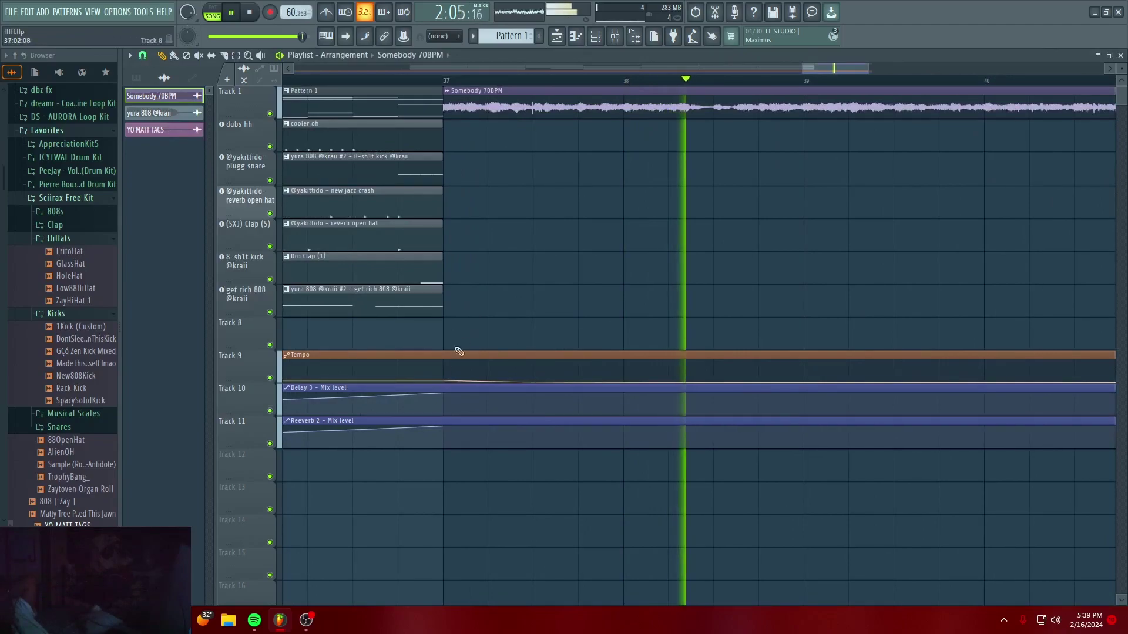
scroll(537, 82, down, 3)
scroll(537, 82, down, 3)
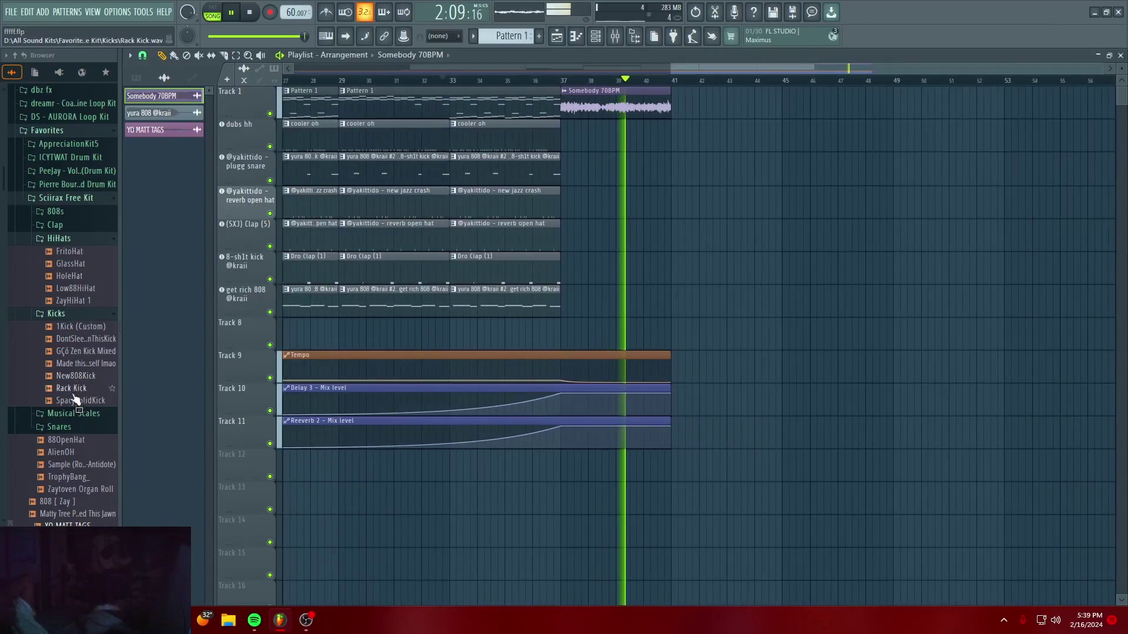
Browse the sample library for a closing producer tag and open the Azura tags folder
scroll(65, 376, up, 5)
scroll(54, 360, up, 2)
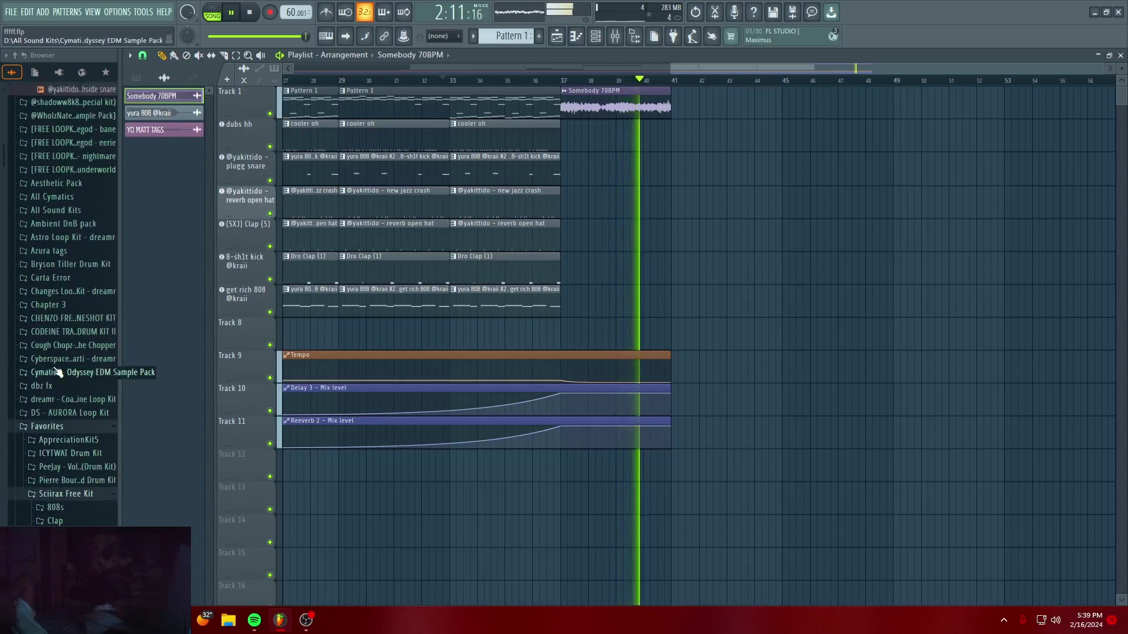
scroll(457, 88, down, 3)
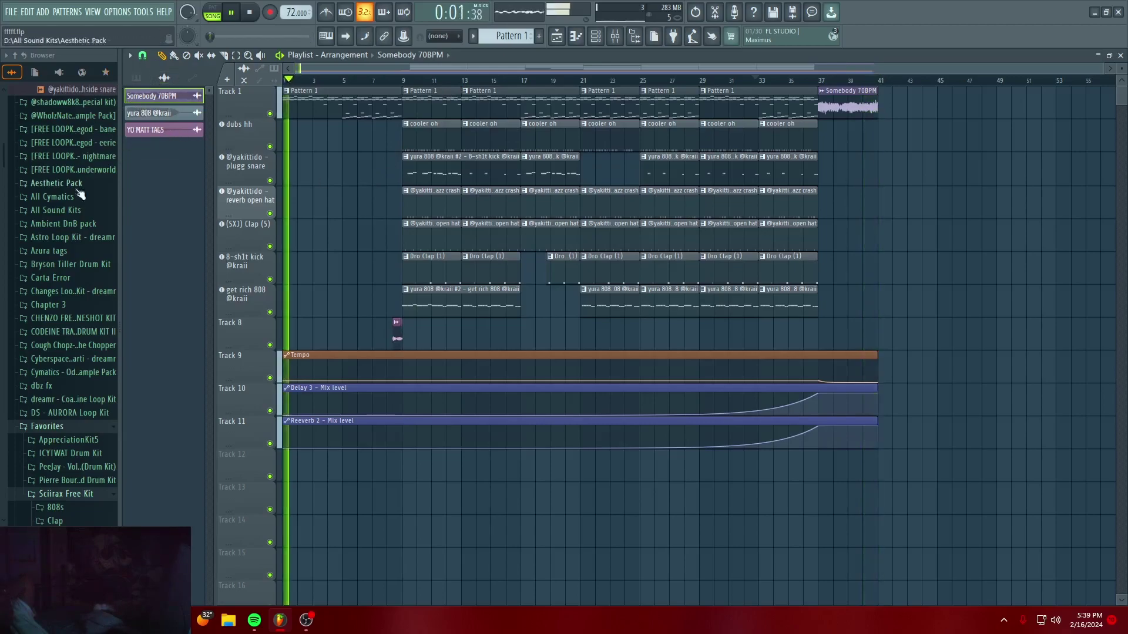
scroll(40, 332, up, 2)
scroll(59, 353, down, 7)
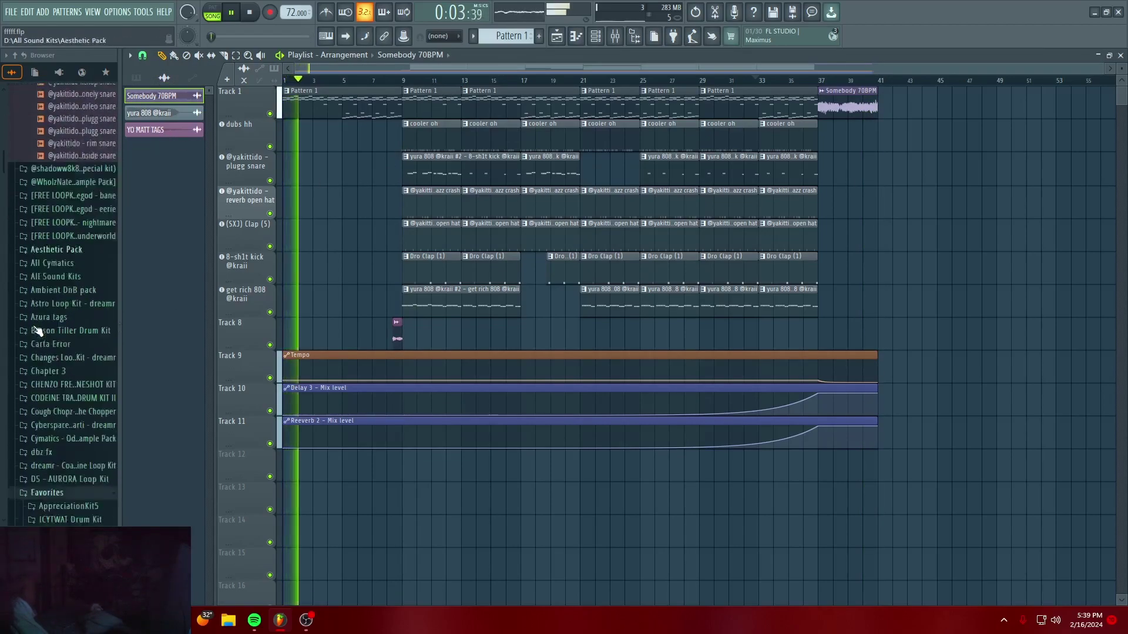
scroll(76, 388, down, 15)
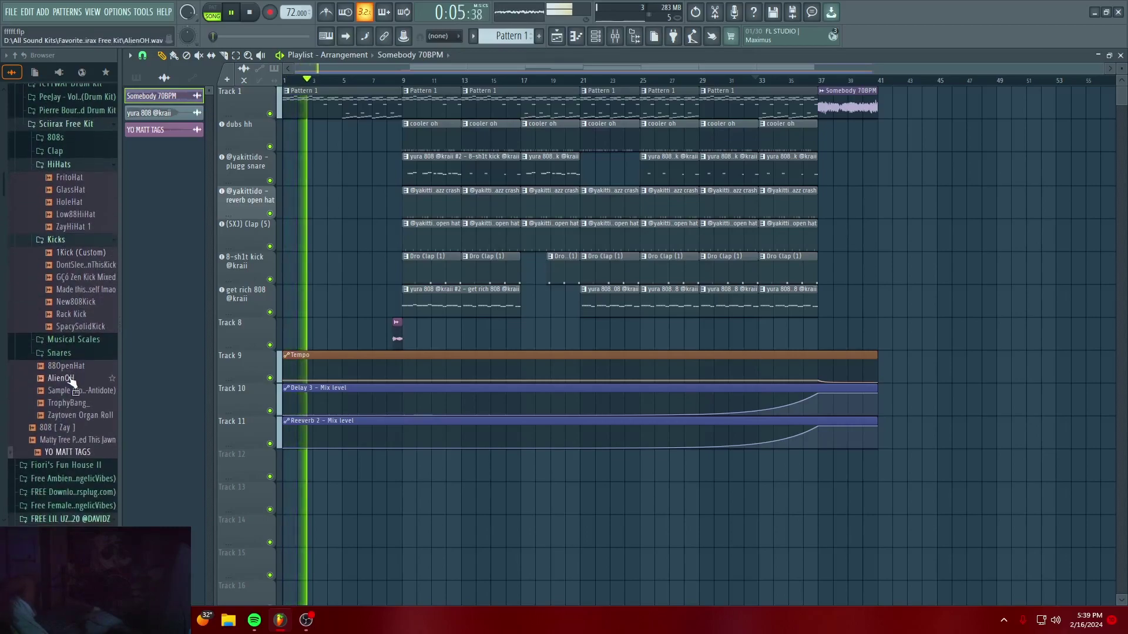
scroll(75, 421, down, 2)
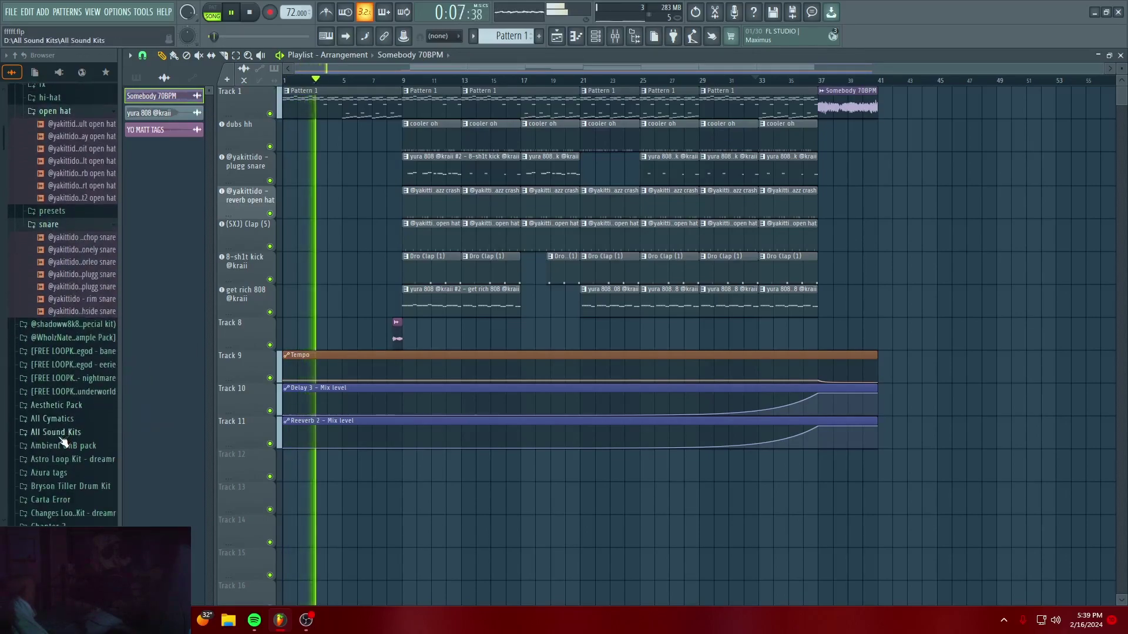
click(62, 475)
Place the ttsMP3.com voice tag ending in 1_23_5 on Track 8 and move it to the outro's end, just before bar 41
scroll(62, 477, down, 5)
scroll(66, 469, down, 2)
key(space)
key(space)
drag(69, 448, 847, 330)
scroll(852, 87, up, 5)
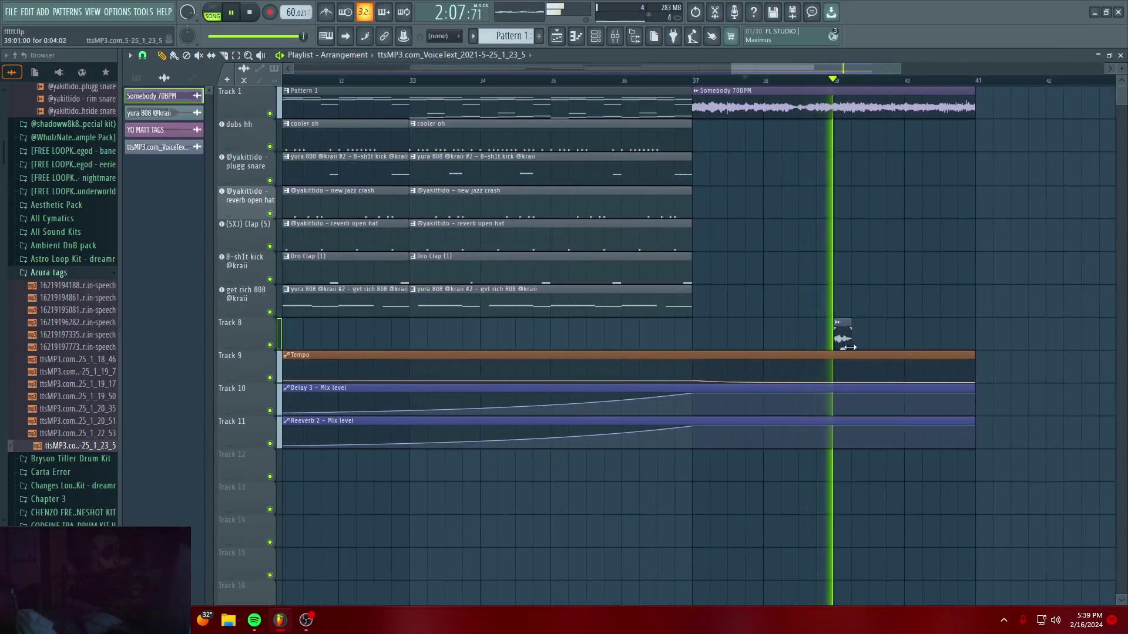
drag(844, 338, 966, 339)
Route the new ttsMP3.com voice tag clip to mixer track 13
double_click(966, 339)
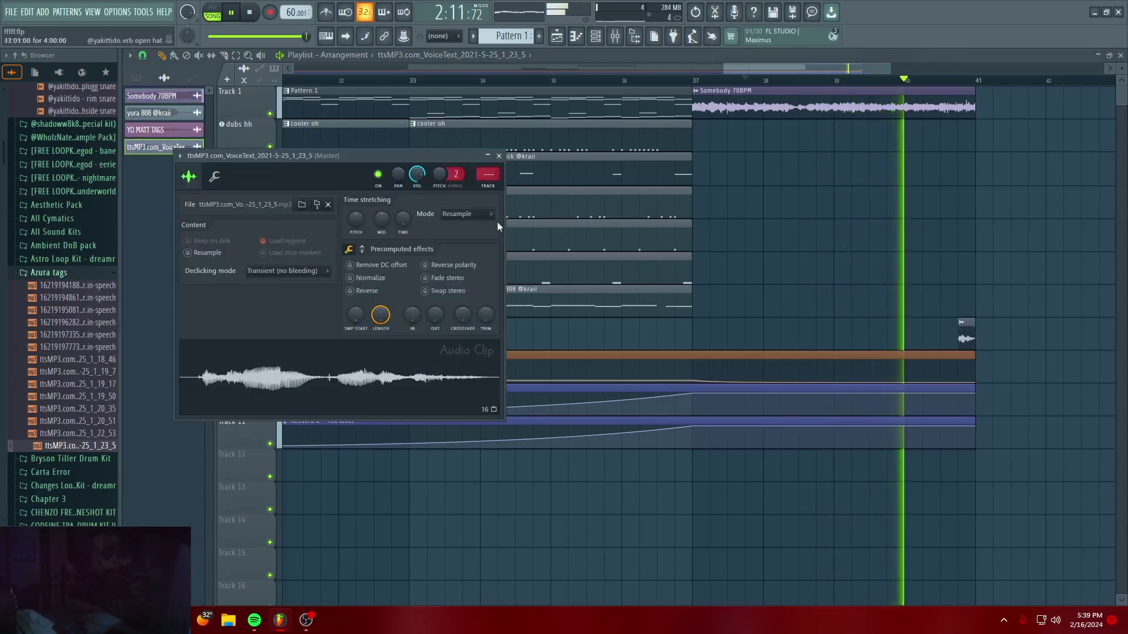
scroll(489, 175, up, 4)
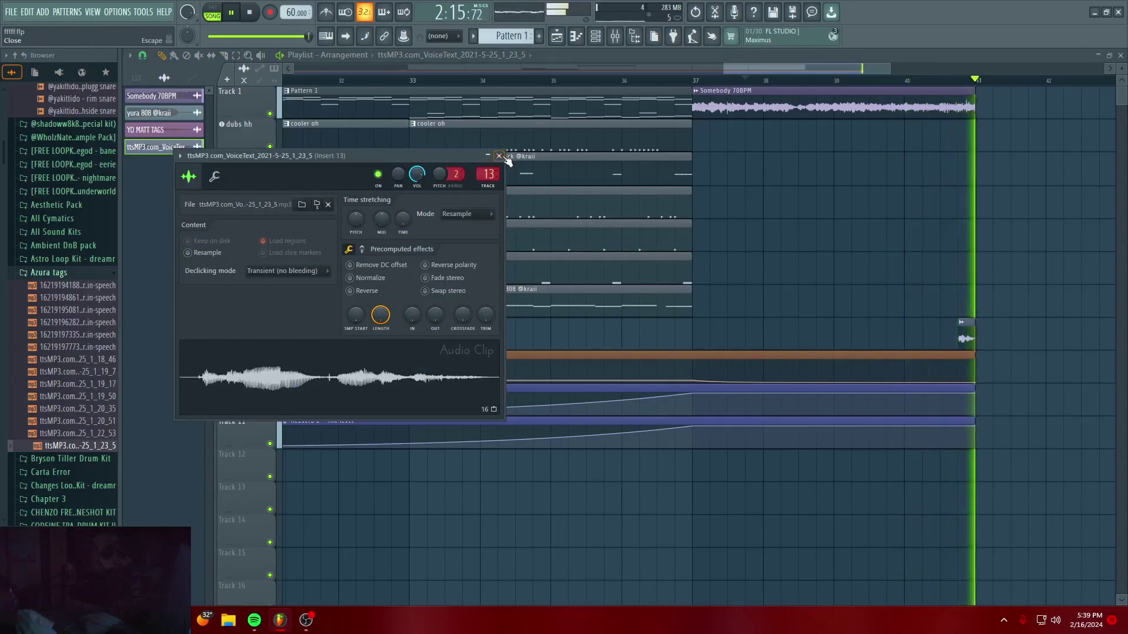
click(499, 156)
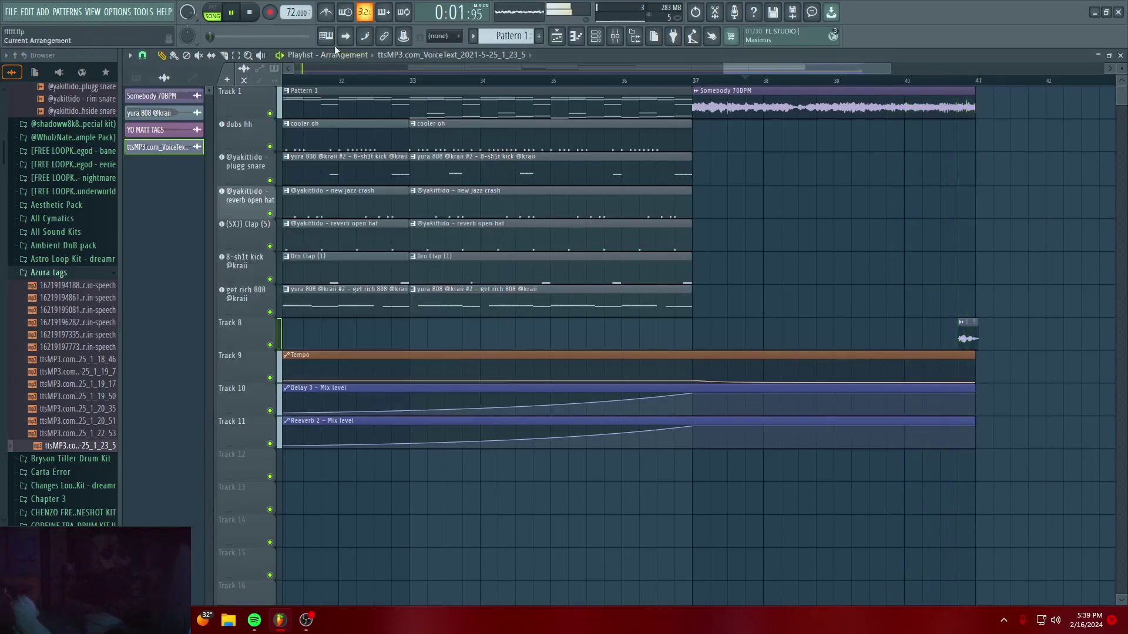
Lower the voice tag's channel pitch while playing the last bar of the outro
click(918, 81)
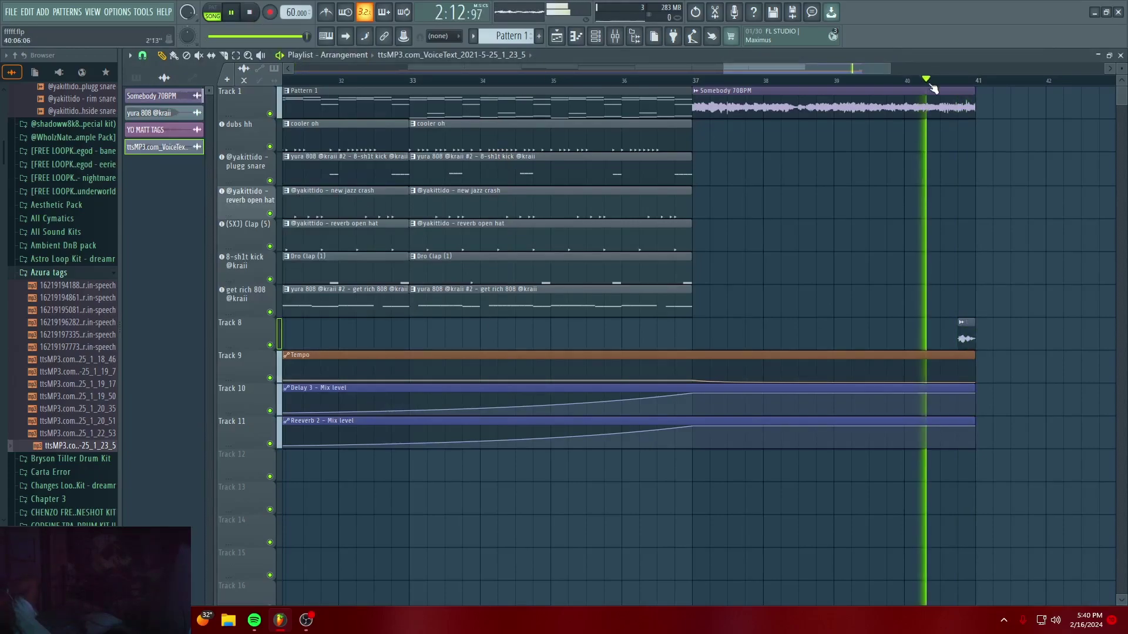
double_click(964, 327)
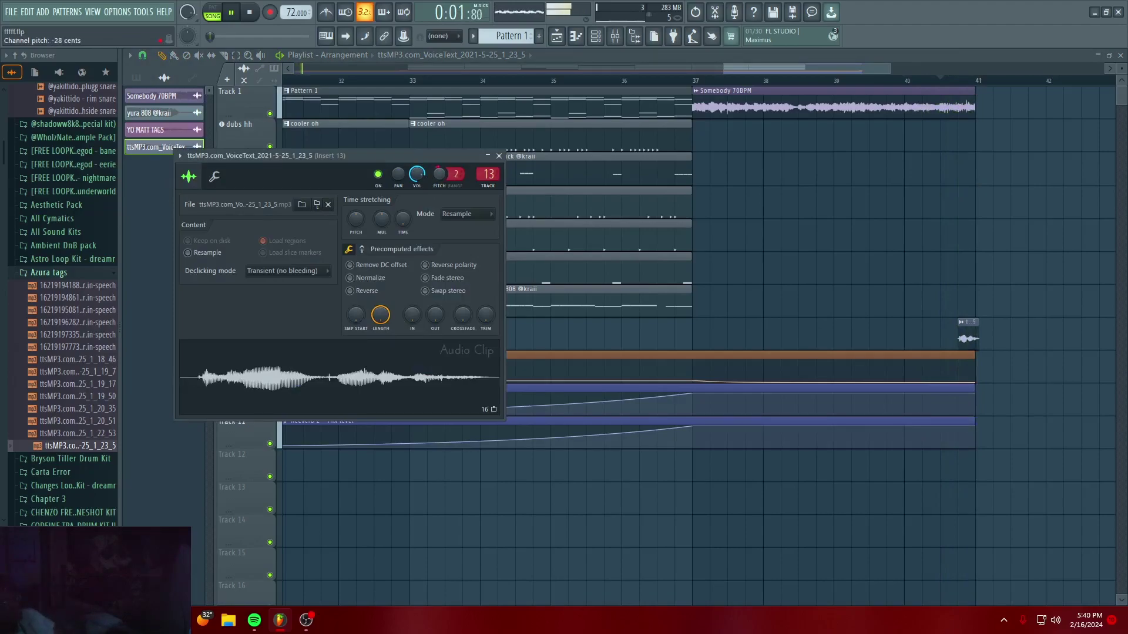
drag(398, 174, 398, 186)
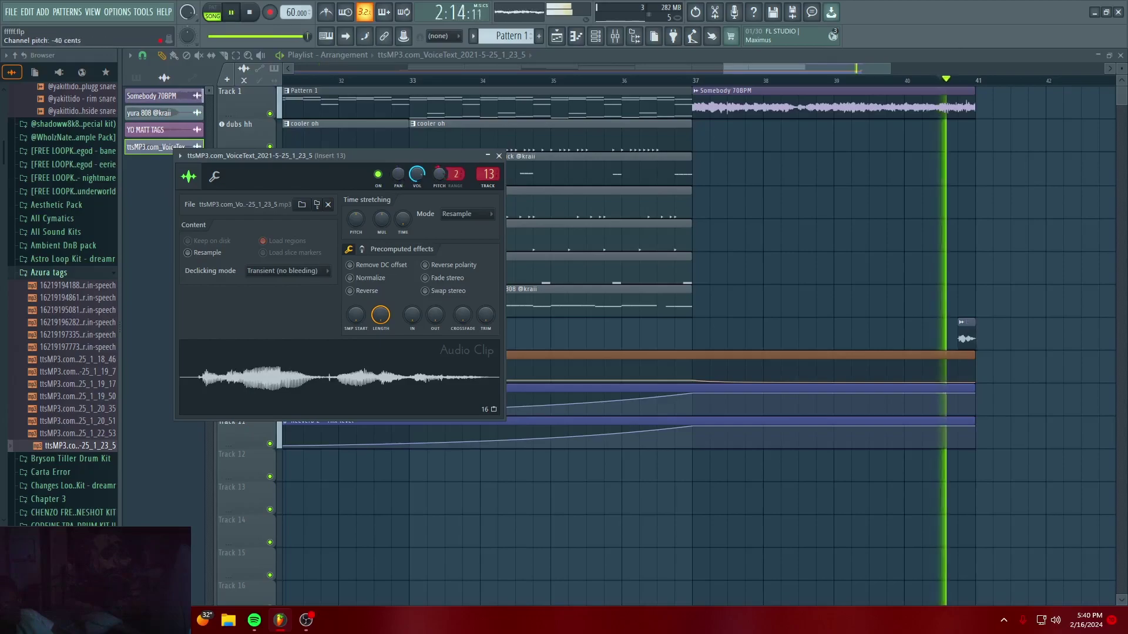
drag(440, 175, 439, 207)
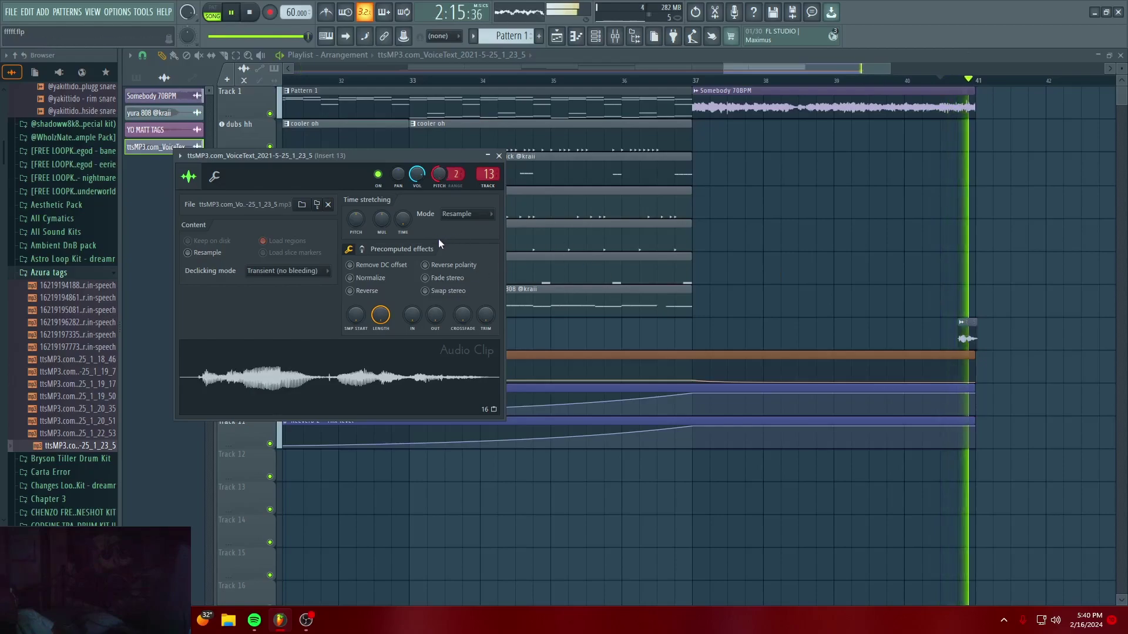
click(498, 156)
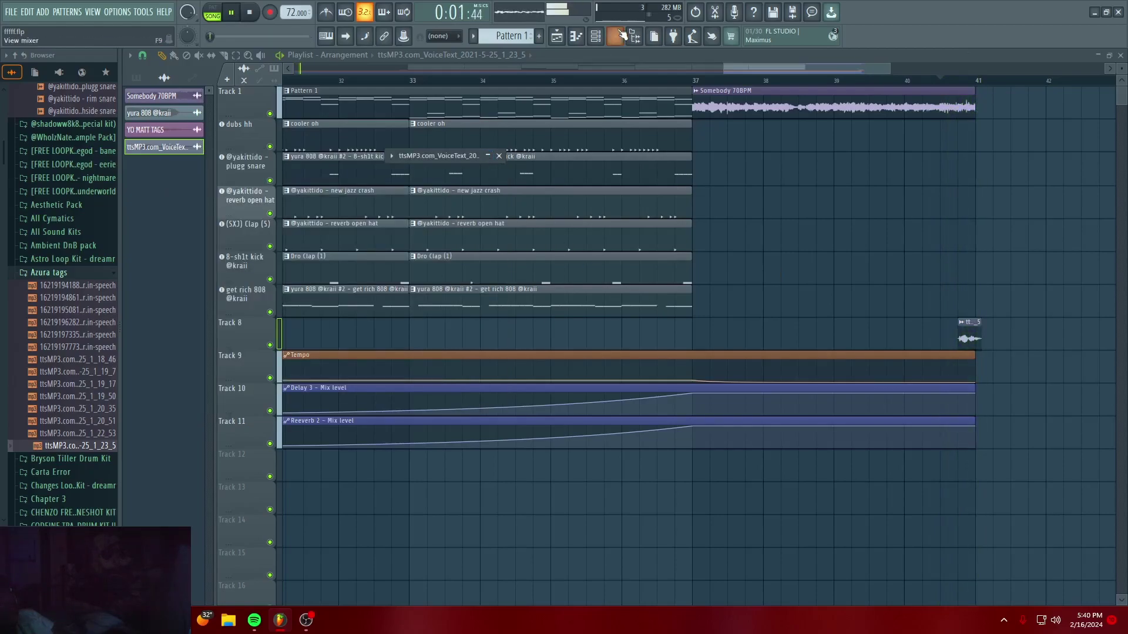
Lower the Insert 13 mixer fader to -2.0 dB and play the arrangement briefly from about bar 7
click(615, 36)
mouse_move(681, 184)
mouse_down()
mouse_move(680, 227)
mouse_move(680, 206)
mouse_up()
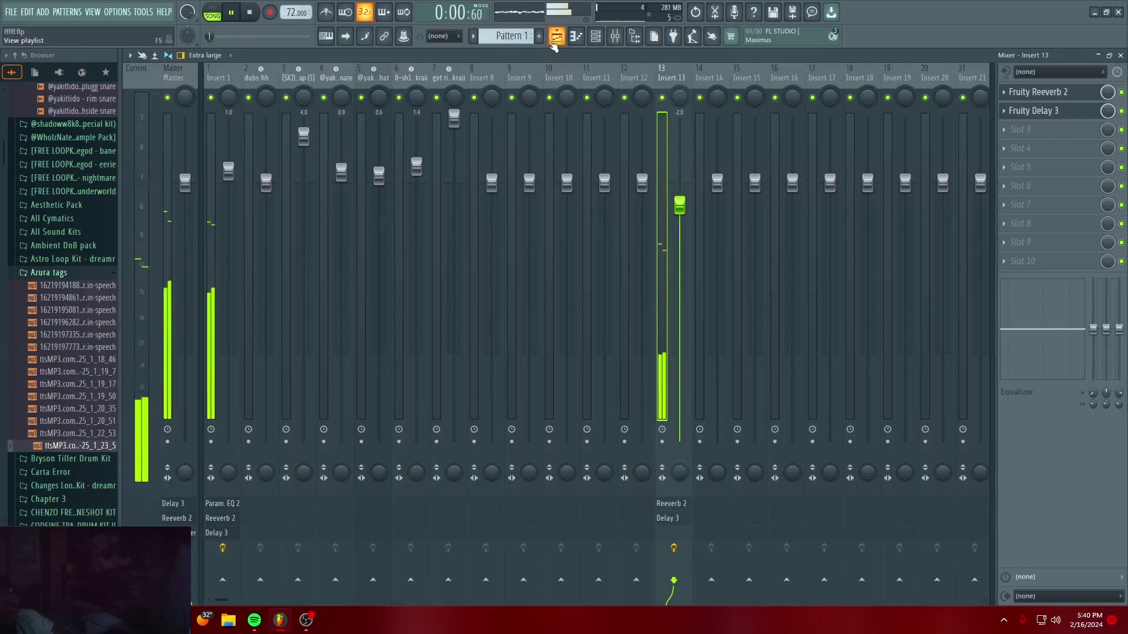
key(F5)
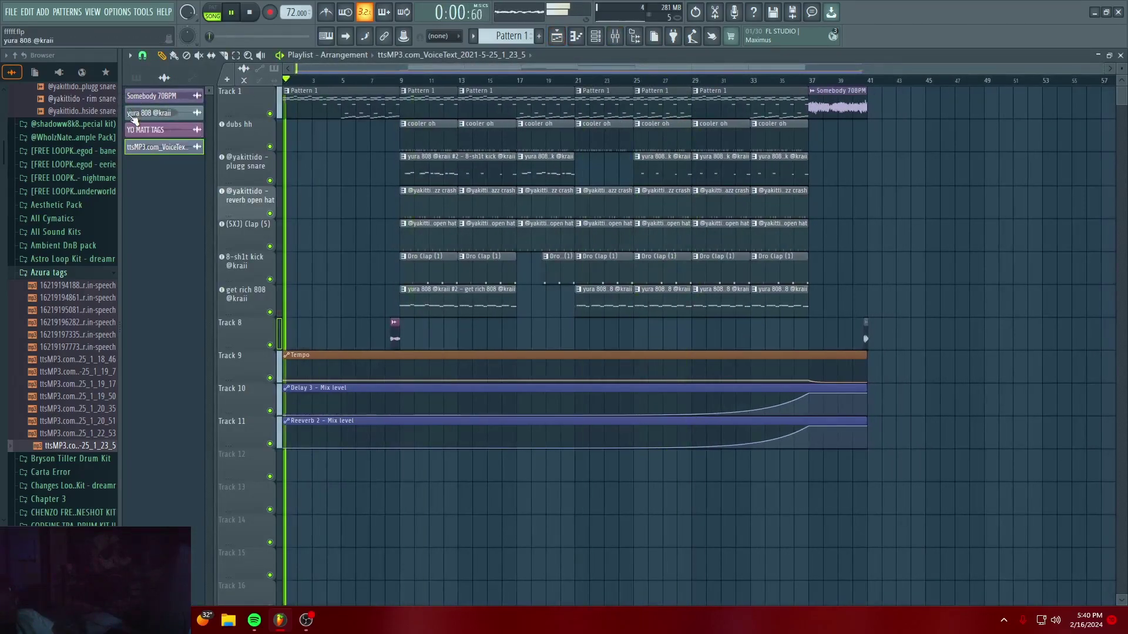
click(375, 79)
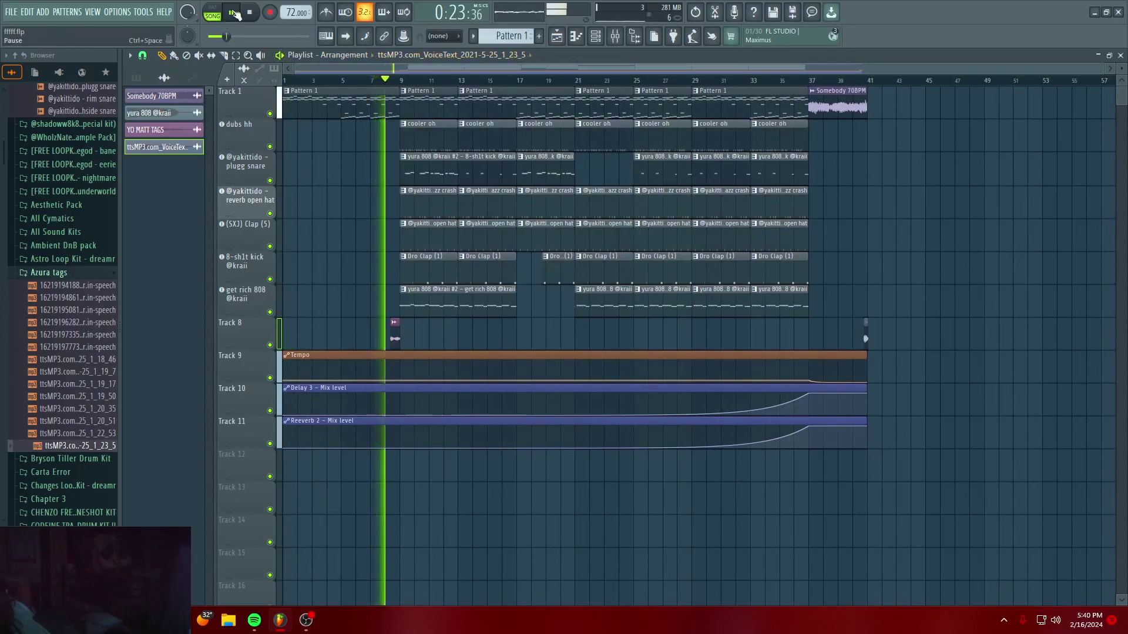
click(253, 17)
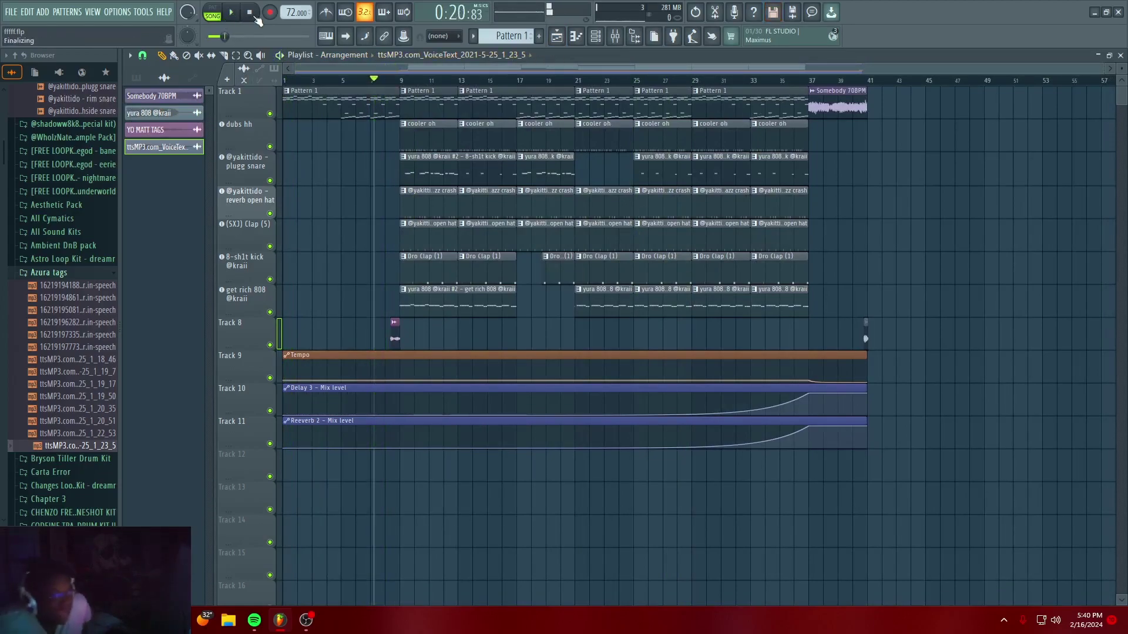